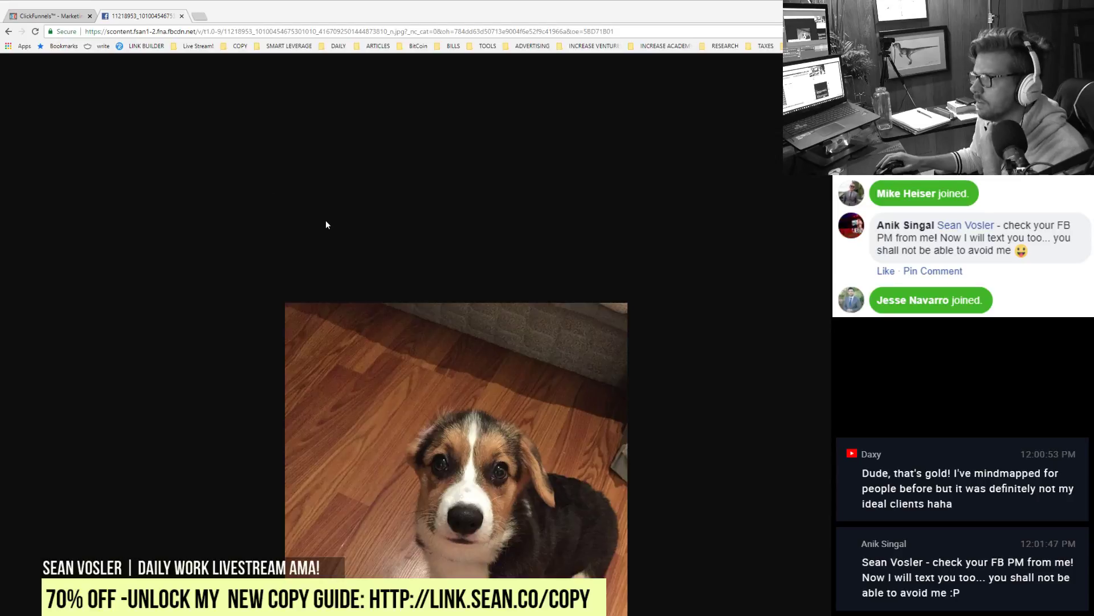
Step: Close the puppy photo tab and open the 2xn Yacht mastermind step's page in the editor
{"action": "left_click", "coordinate": [352, 508]}
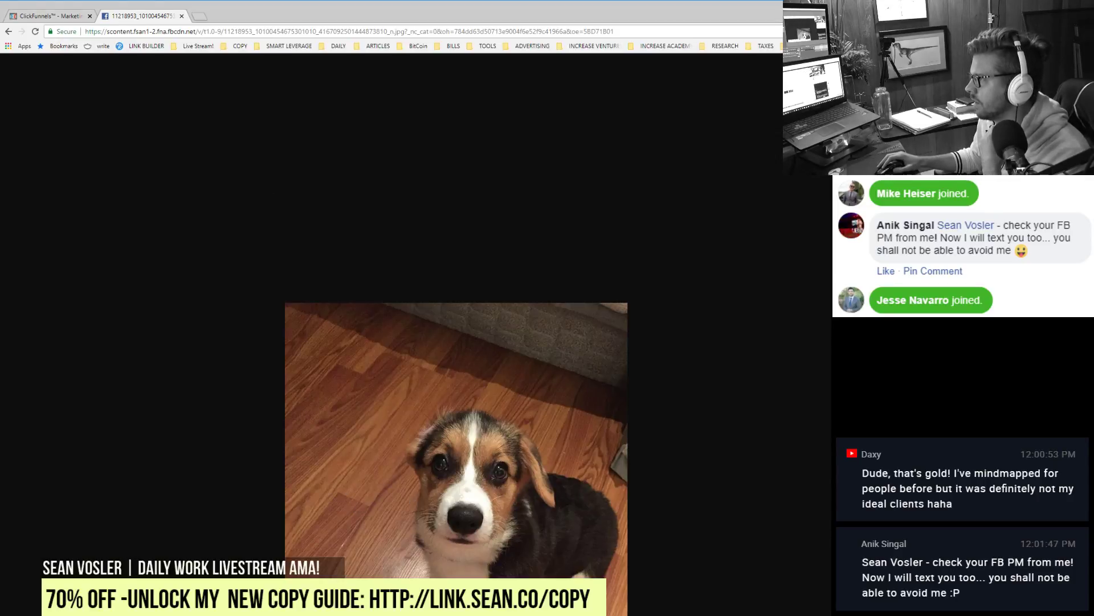
{"action": "left_click", "coordinate": [182, 17]}
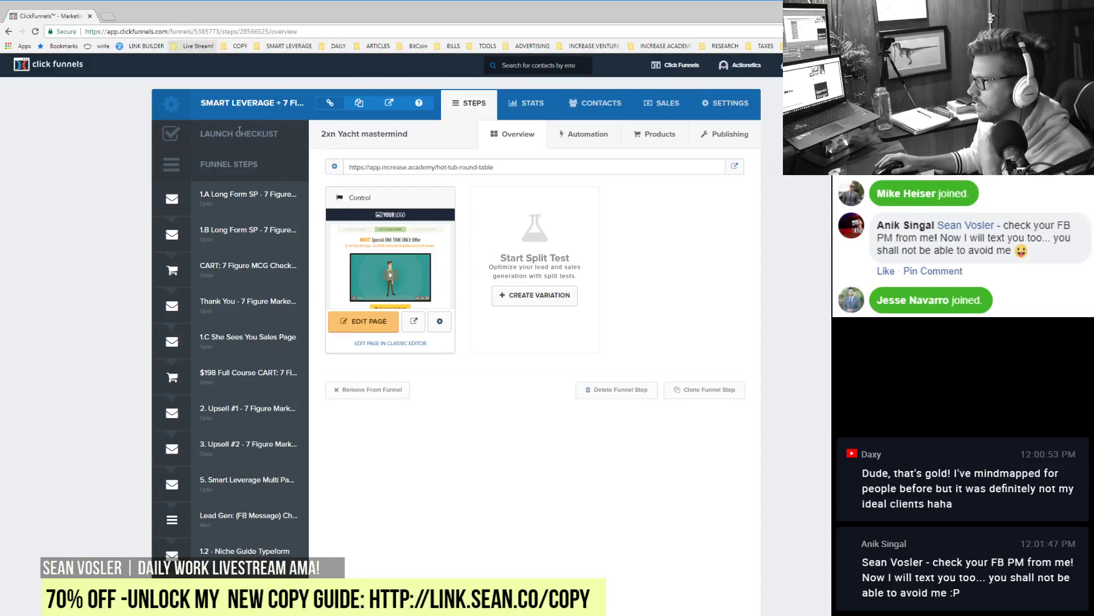
{"action": "left_click", "coordinate": [357, 323]}
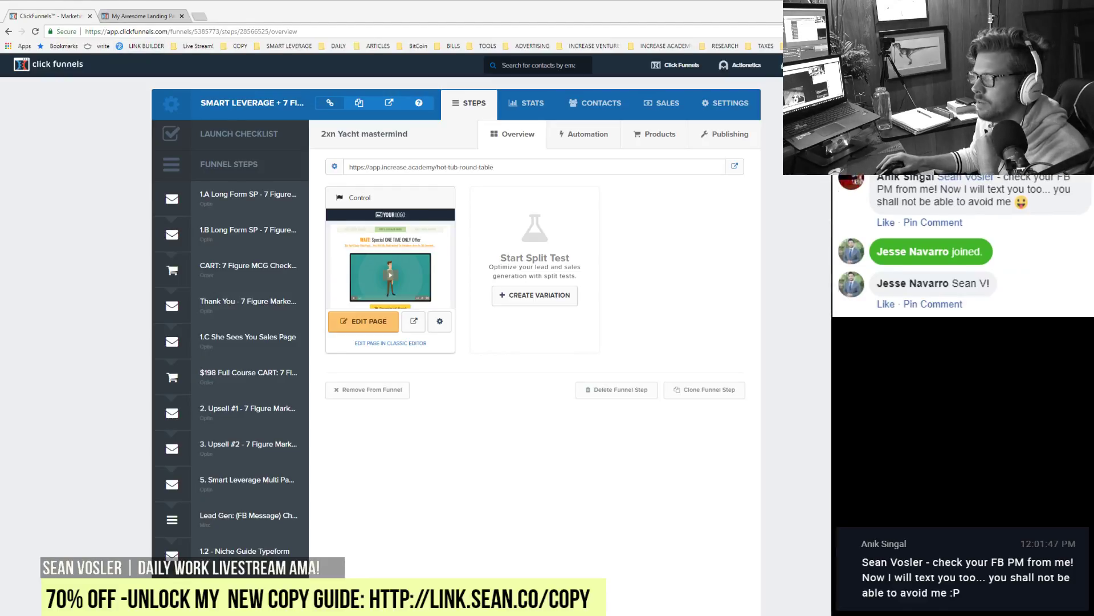
{"action": "left_click", "coordinate": [130, 17]}
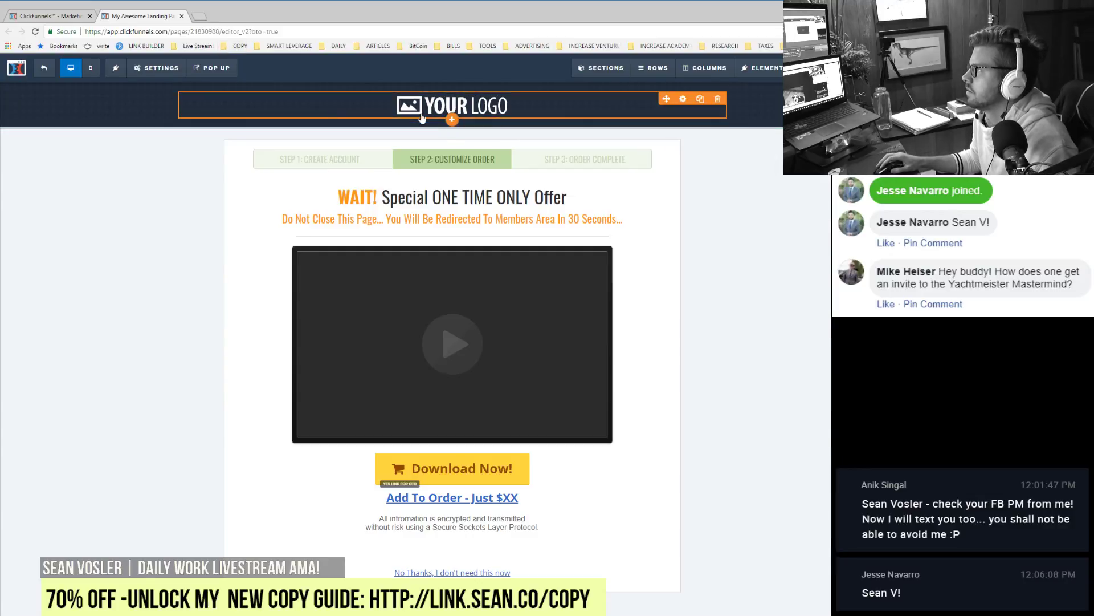
Step: Delete the YOUR LOGO element from the upsell page and exit the page editor
{"action": "left_click", "coordinate": [717, 98]}
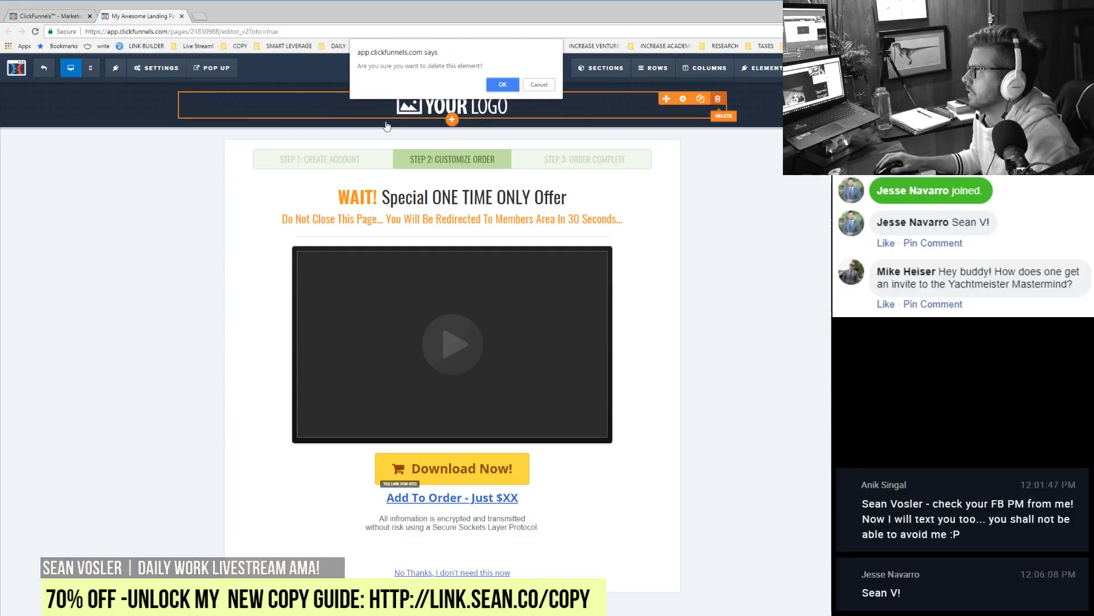
{"action": "left_click", "coordinate": [503, 86]}
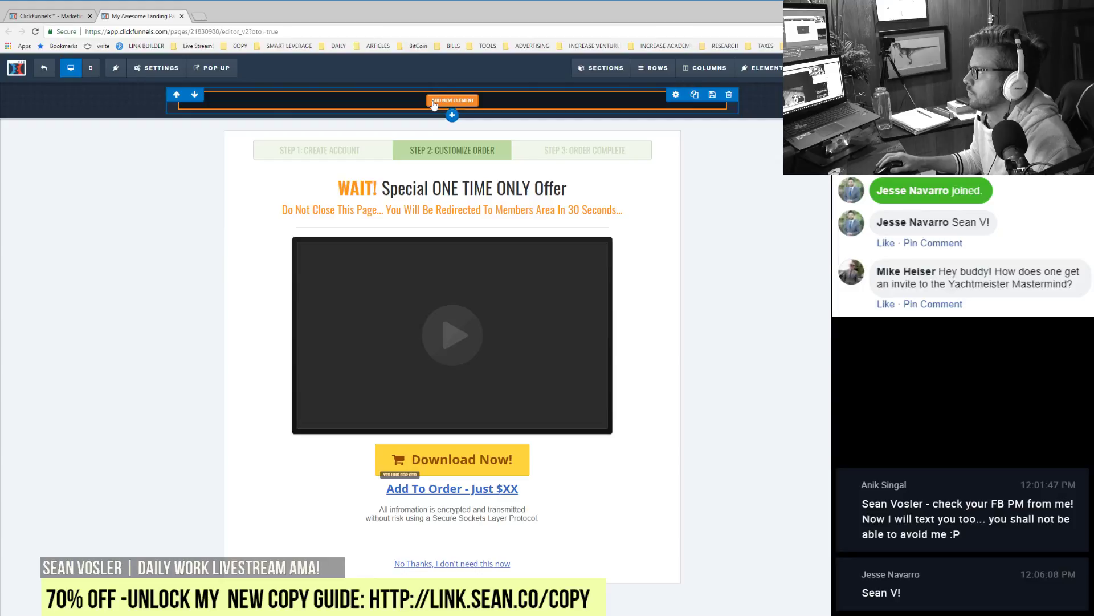
{"action": "left_click", "coordinate": [433, 101]}
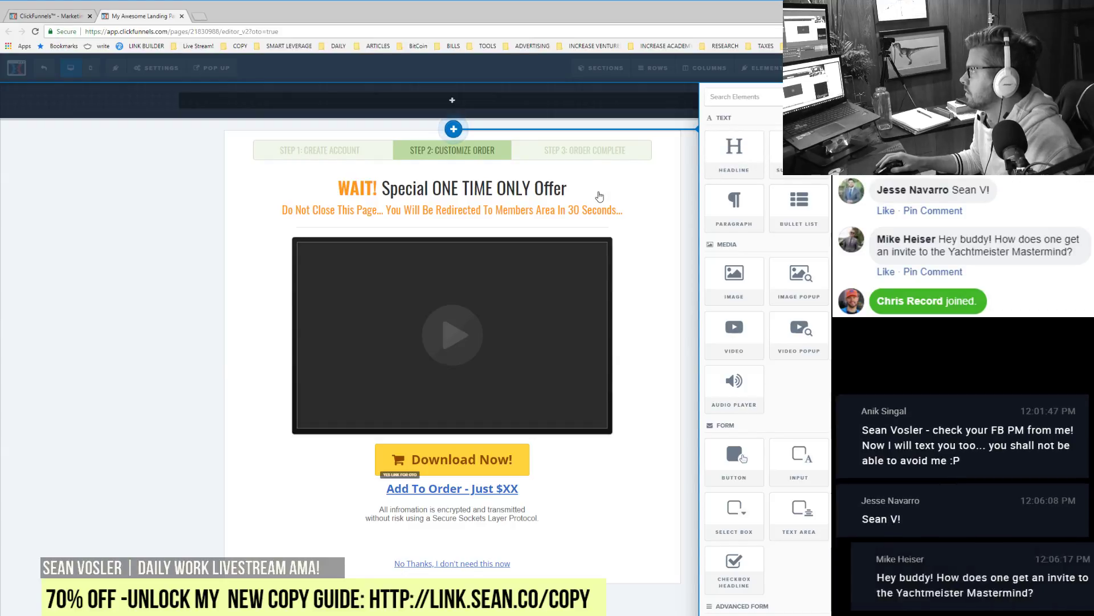
{"action": "left_click", "coordinate": [155, 68]}
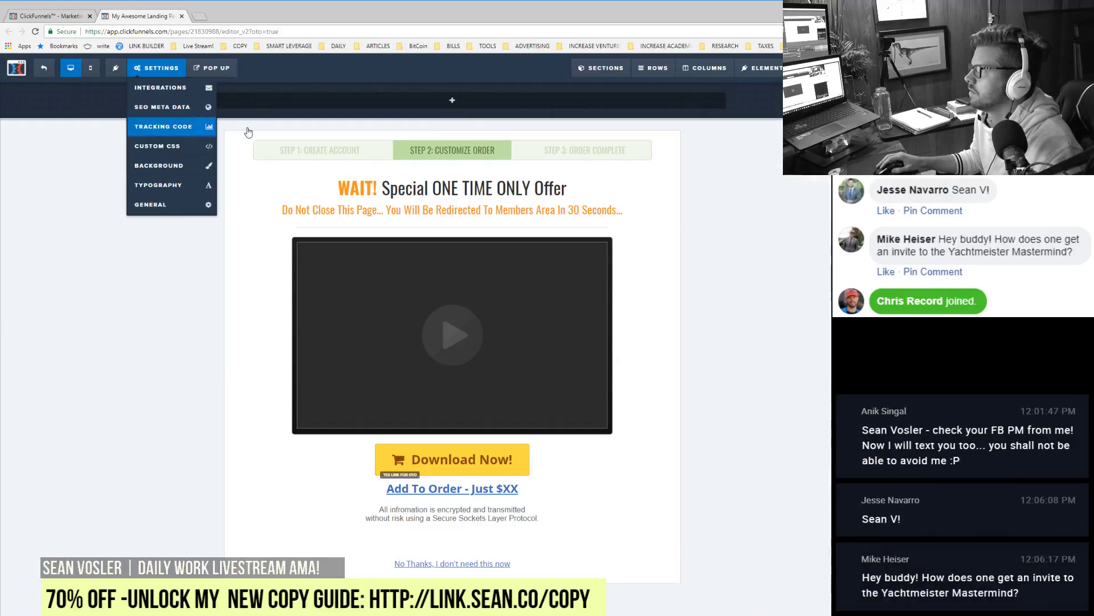
{"action": "left_click", "coordinate": [41, 70]}
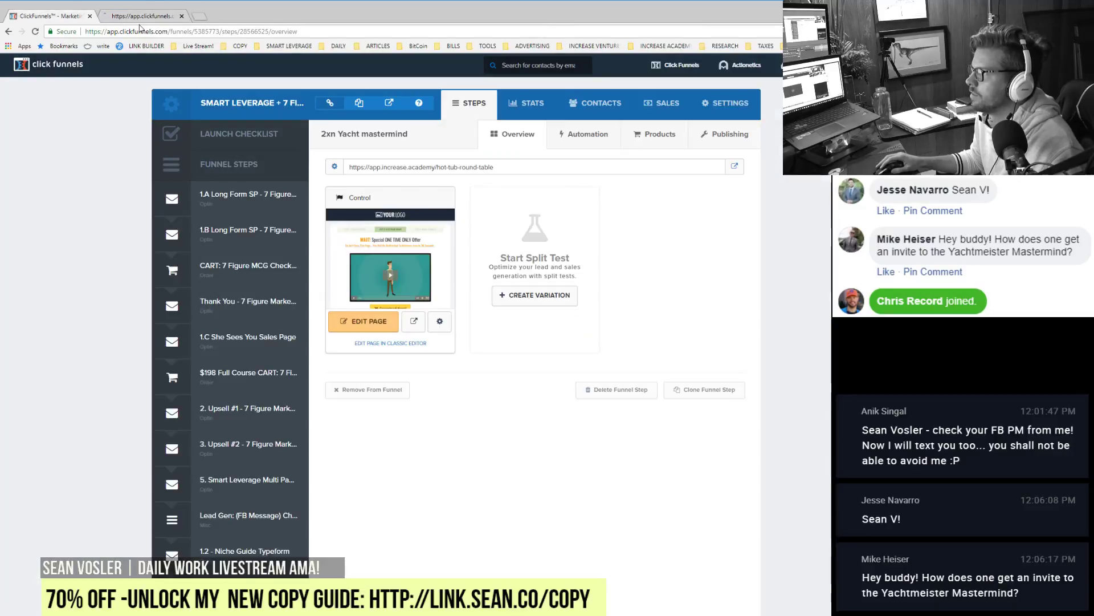
Step: Copy the '2xn Yacht mastermind' step title and clone the $198 Full Course CART step
{"action": "left_click", "coordinate": [181, 16]}
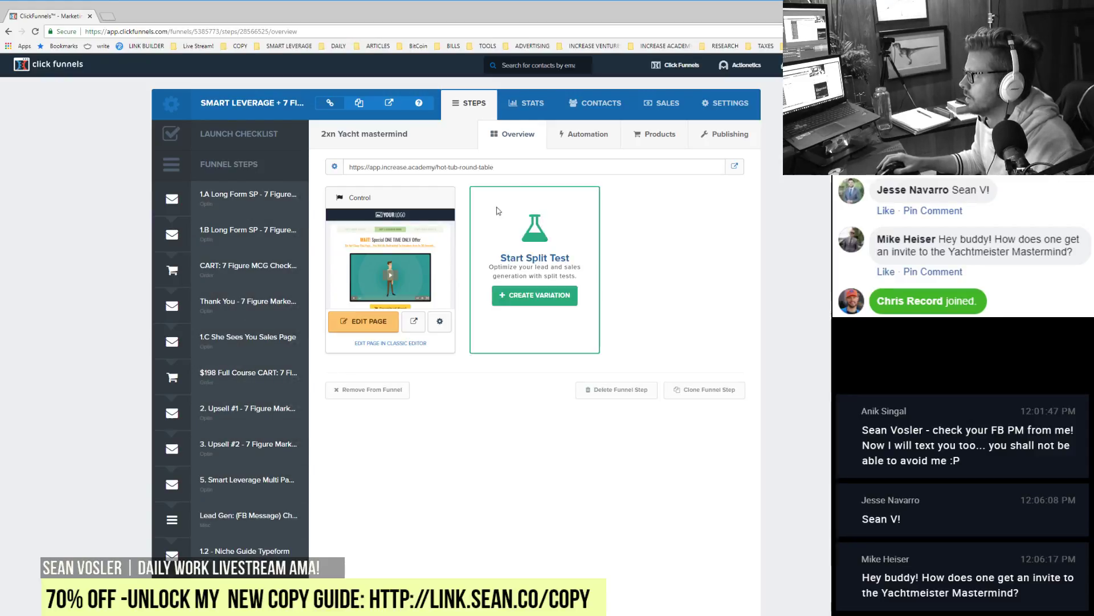
{"action": "left_click_drag", "start_coordinate": [321, 137], "coordinate": [409, 136]}
{"action": "key", "text": "ctrl+c"}
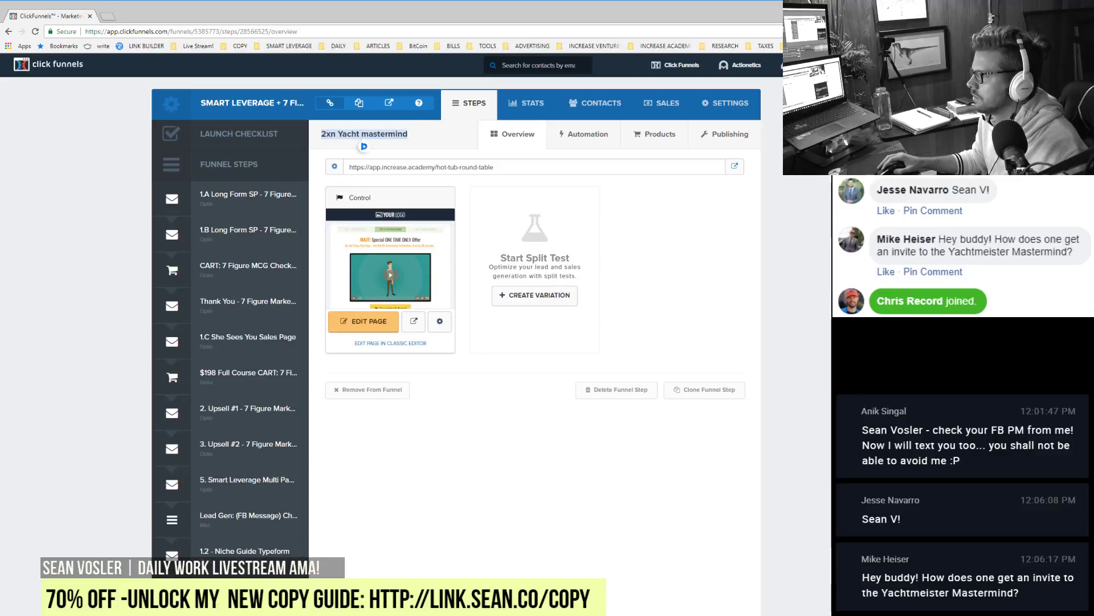
{"action": "key", "text": "F5"}
{"action": "left_click", "coordinate": [530, 101]}
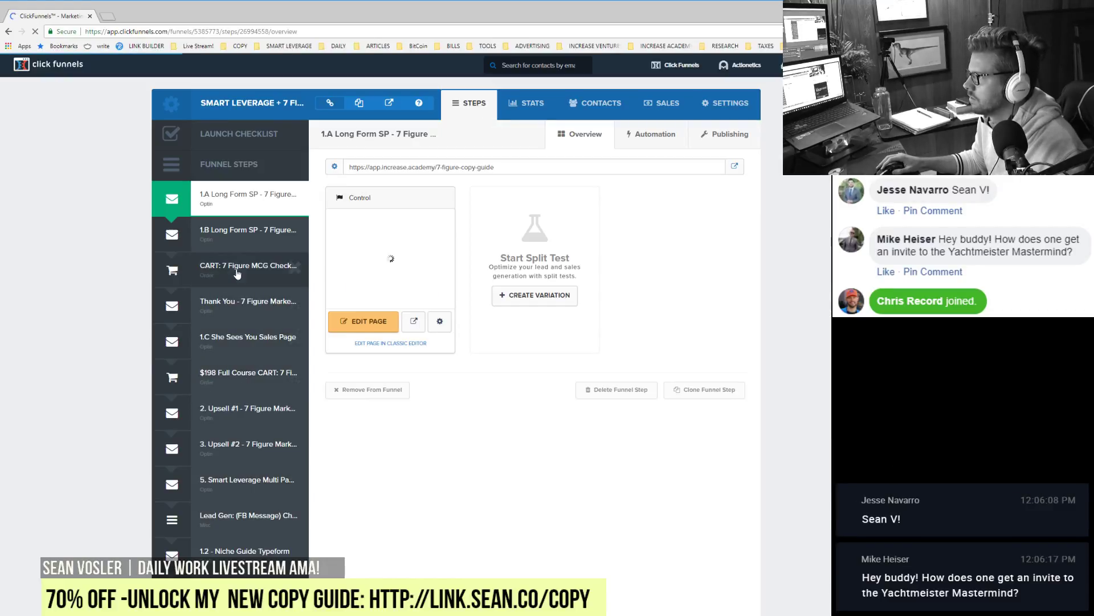
{"action": "left_click", "coordinate": [242, 387]}
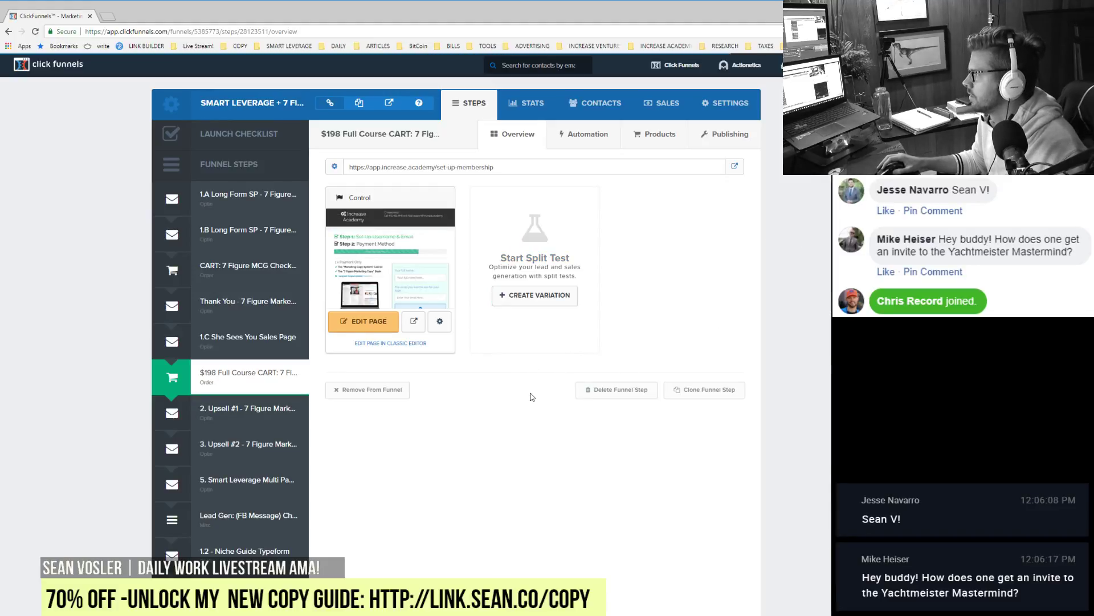
{"action": "left_click", "coordinate": [722, 392]}
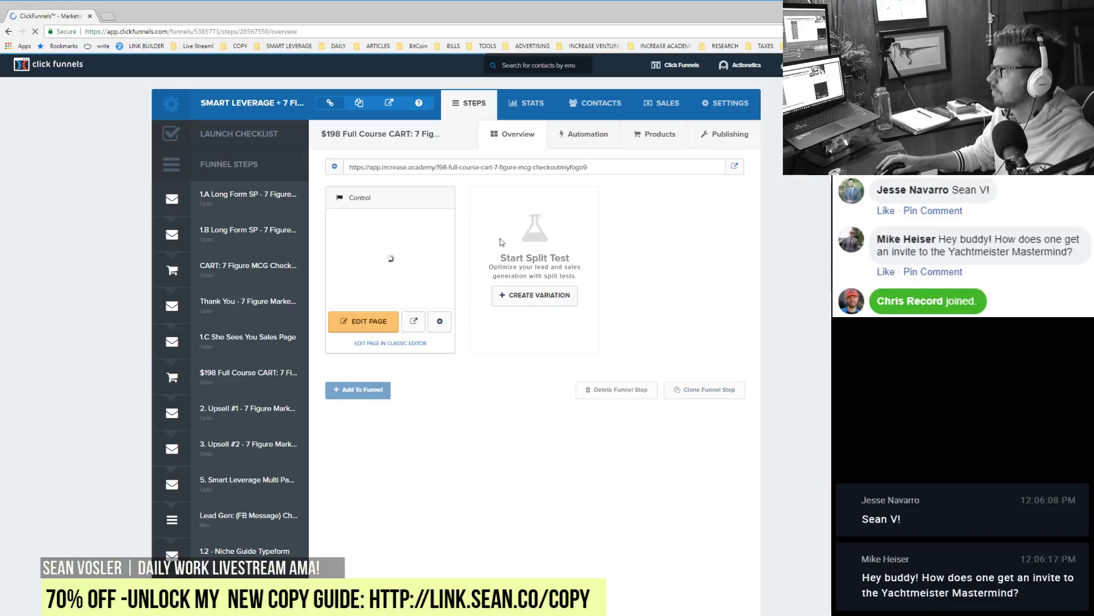
Step: Add the clone to the funnel, named '2xn Yacht mastermind' with path hot-tub-round-table
{"action": "left_click", "coordinate": [377, 391]}
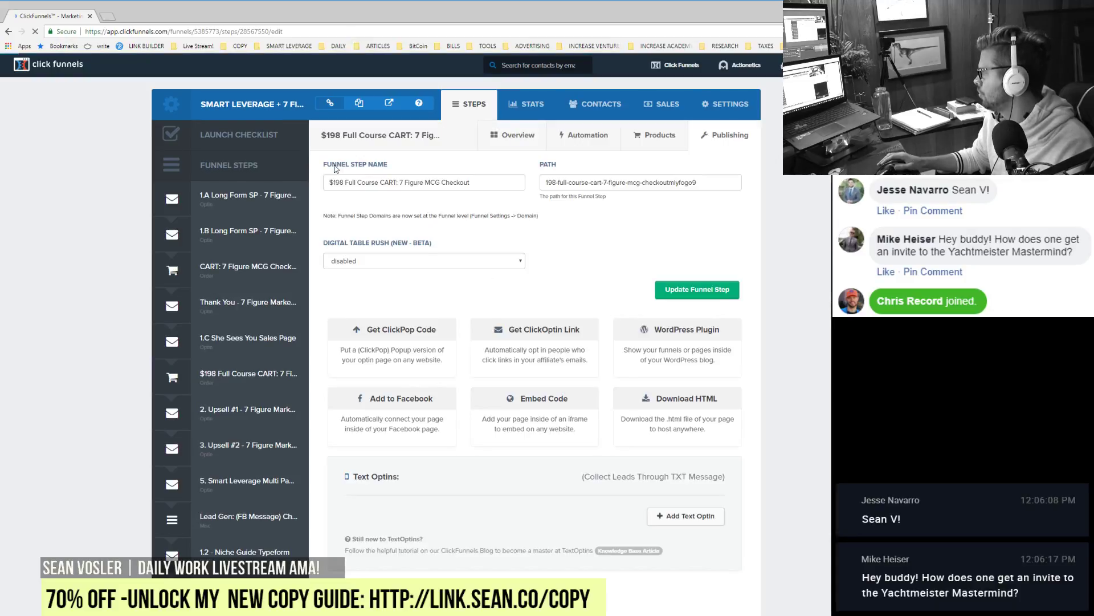
{"action": "triple_click", "coordinate": [393, 181]}
{"action": "key", "text": "ctrl+v"}
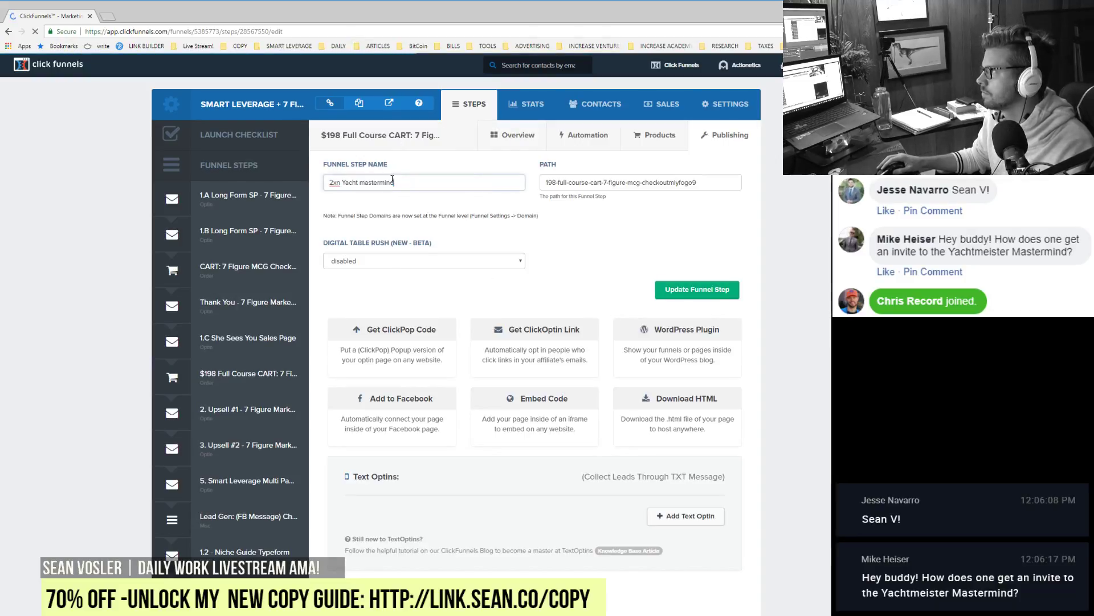
{"action": "triple_click", "coordinate": [607, 180]}
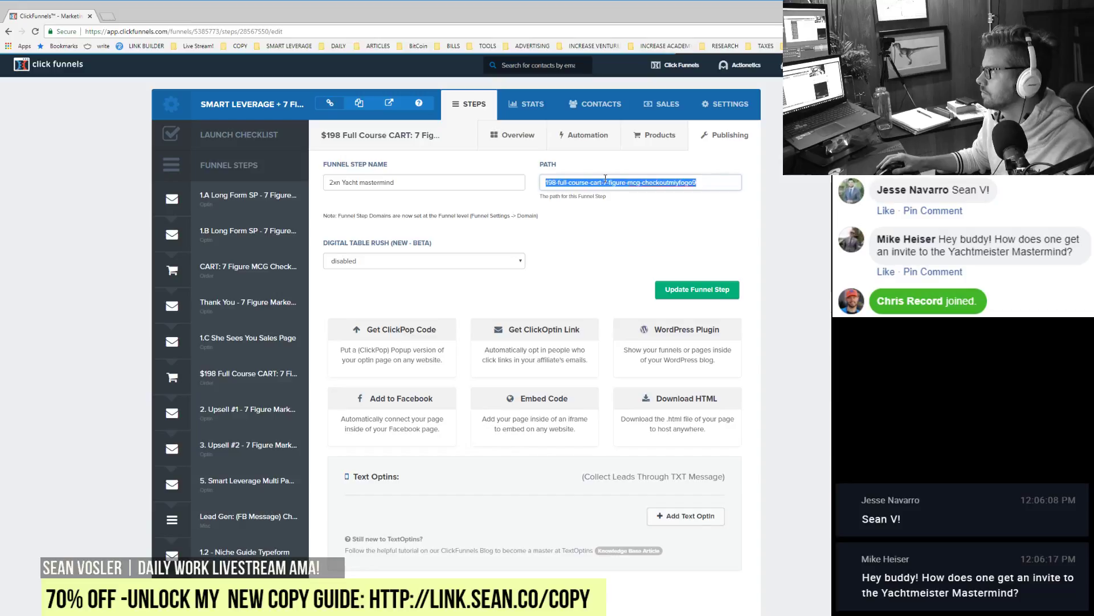
{"action": "type", "text": "ho"}
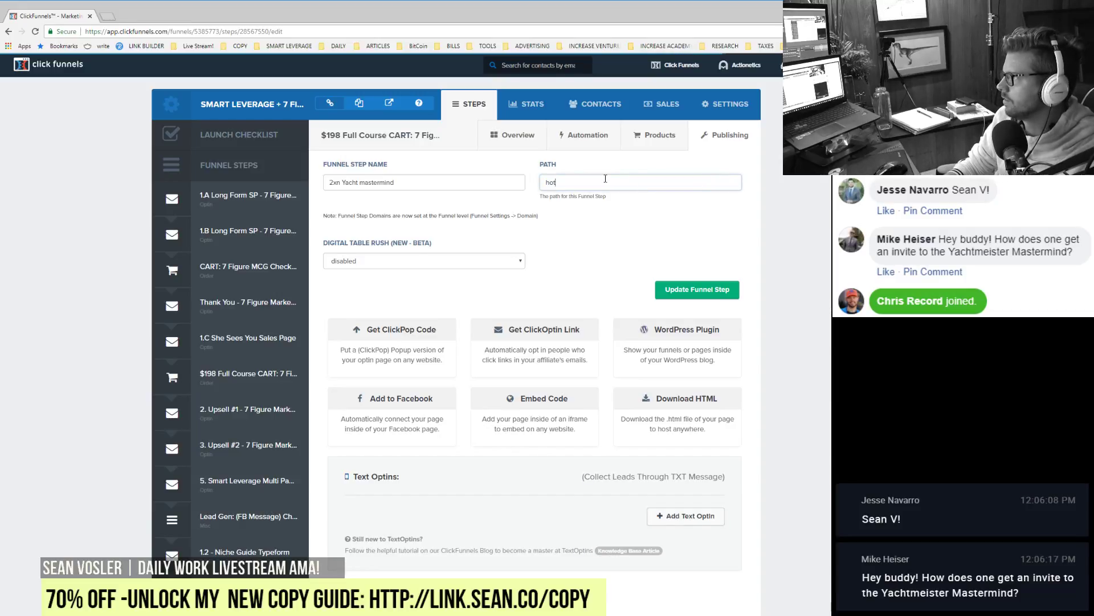
{"action": "type", "text": "t"}
{"action": "key", "text": "Down"}
{"action": "key", "text": "Return"}
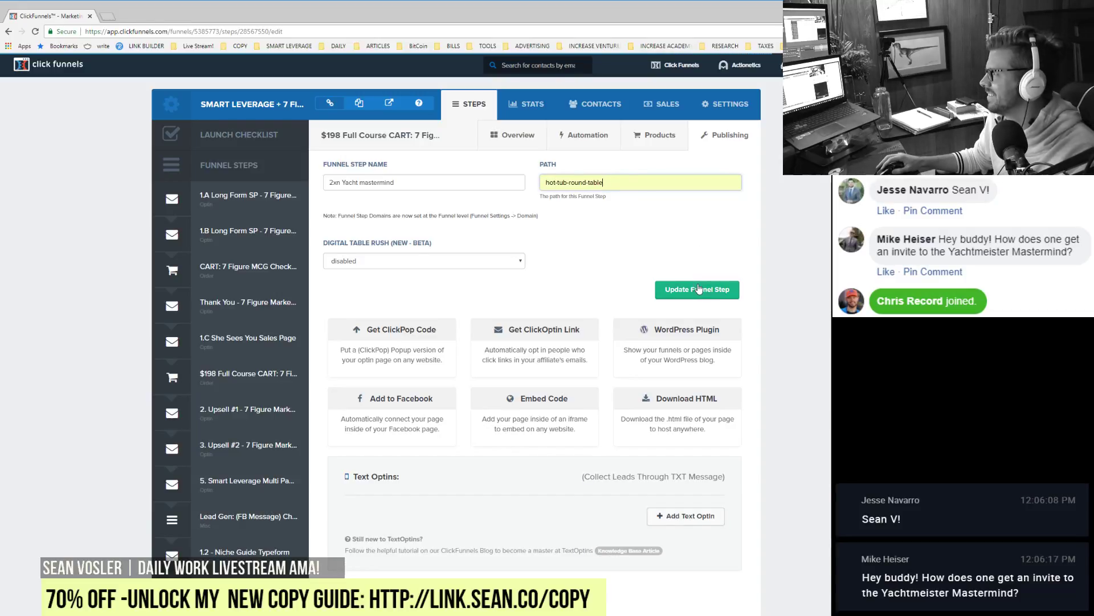
{"action": "left_click", "coordinate": [698, 291]}
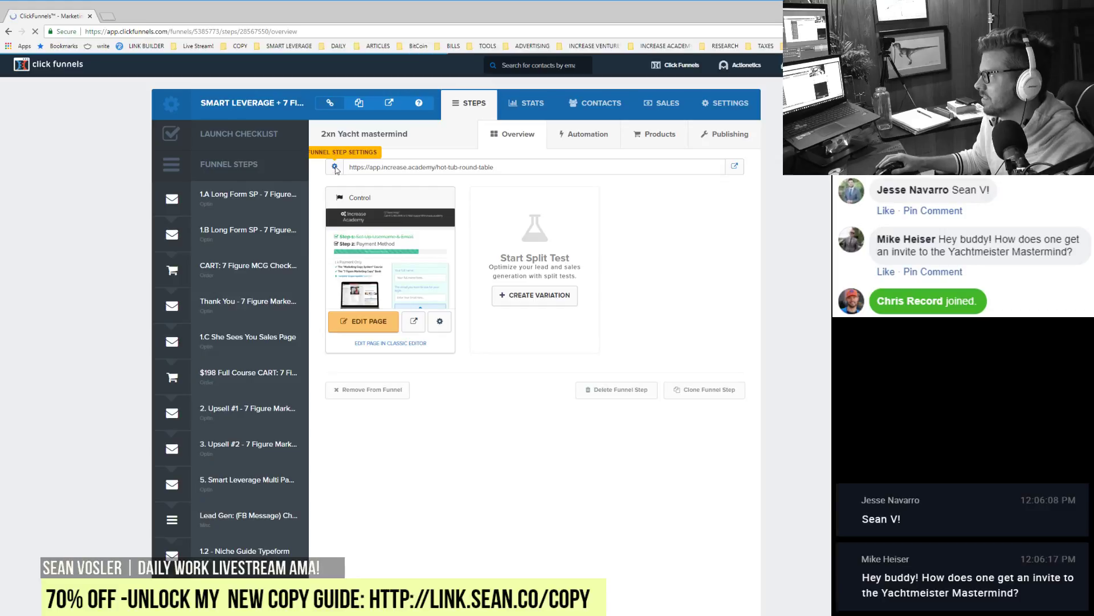
Step: Capitalise the step name to '2XN Yacht Mastermind' and save it
{"action": "left_click", "coordinate": [335, 167]}
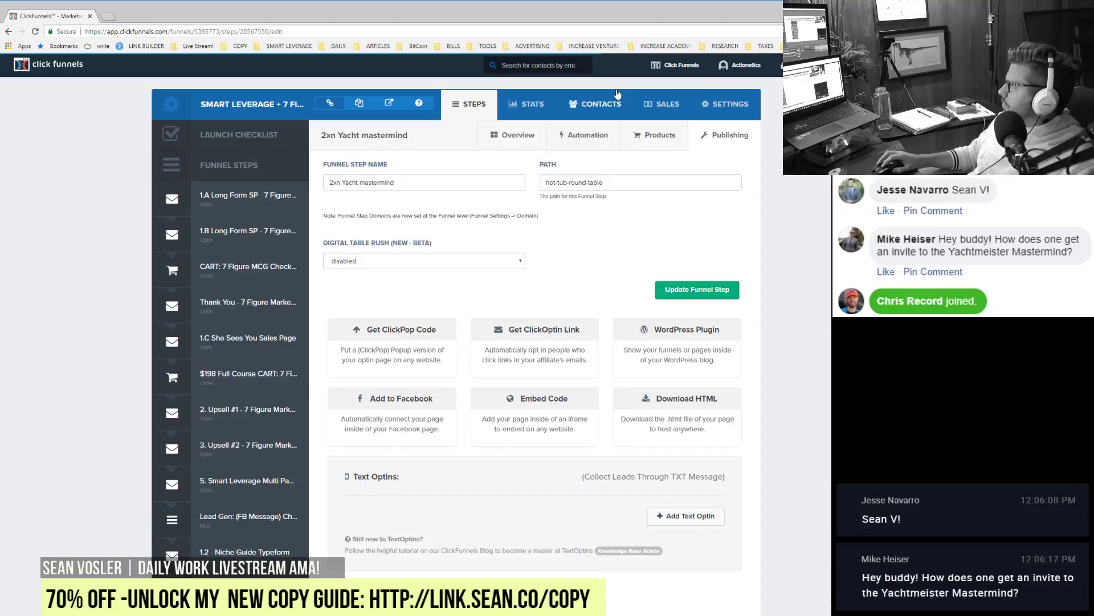
{"action": "left_click", "coordinate": [341, 180]}
{"action": "key", "text": "BackSpace"}
{"action": "key", "text": "BackSpace"}
{"action": "type", "text": "XN"}
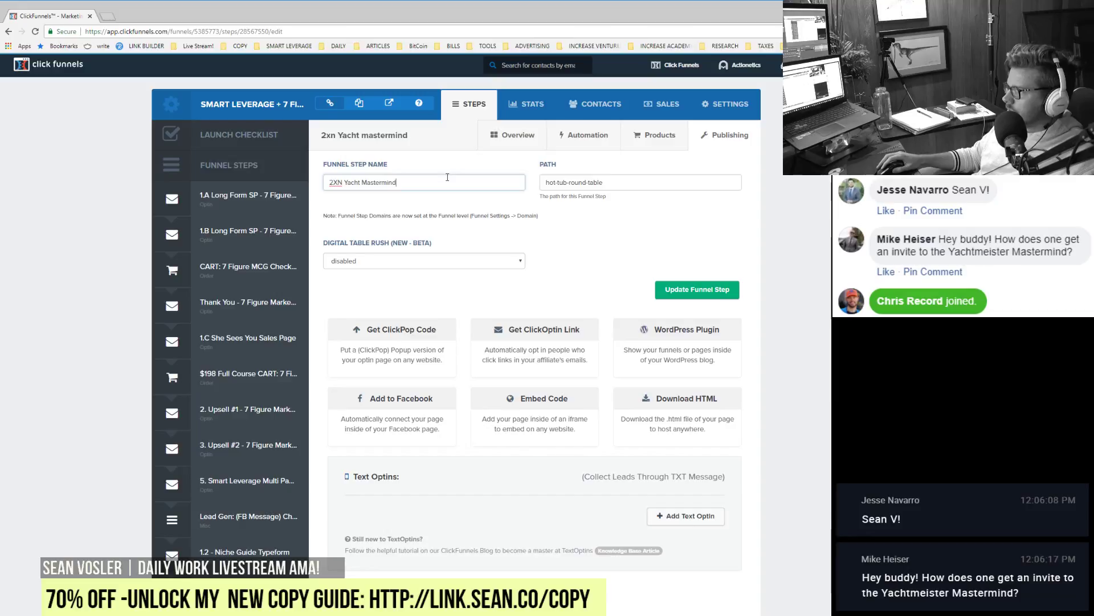
{"action": "left_click", "coordinate": [698, 289]}
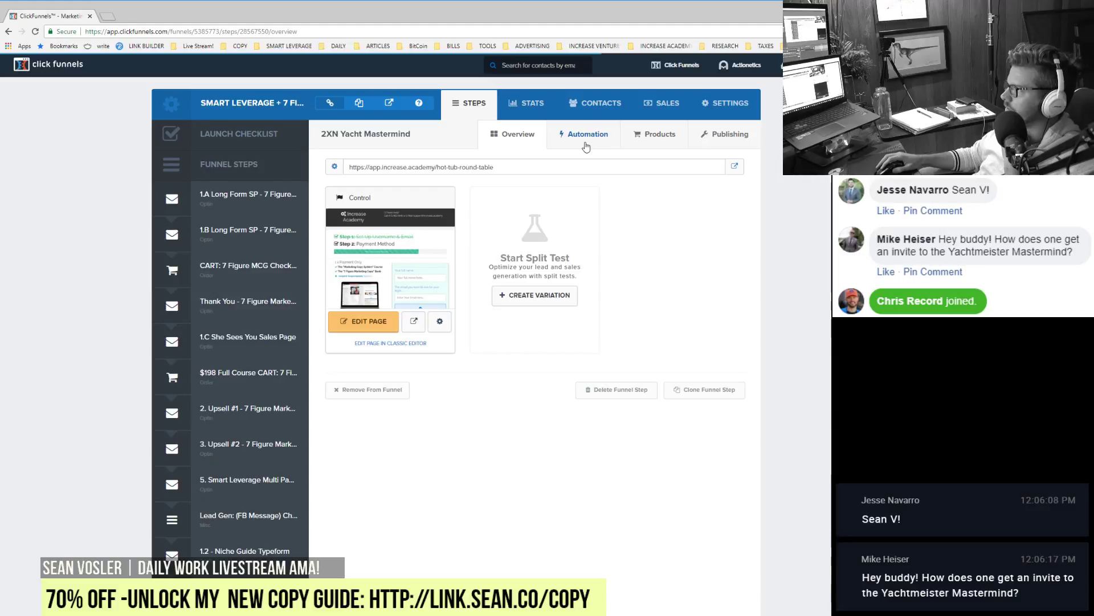
Step: Create a '1 Day Yacht Mastermind' product priced one time $1999 USD on this step
{"action": "left_click", "coordinate": [669, 142]}
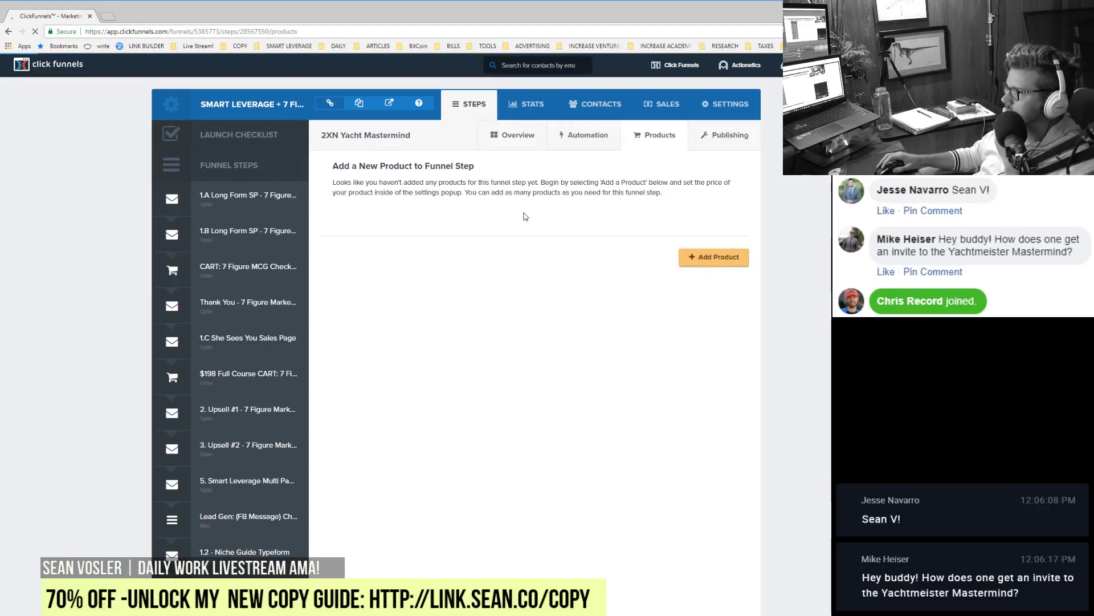
{"action": "left_click", "coordinate": [707, 264]}
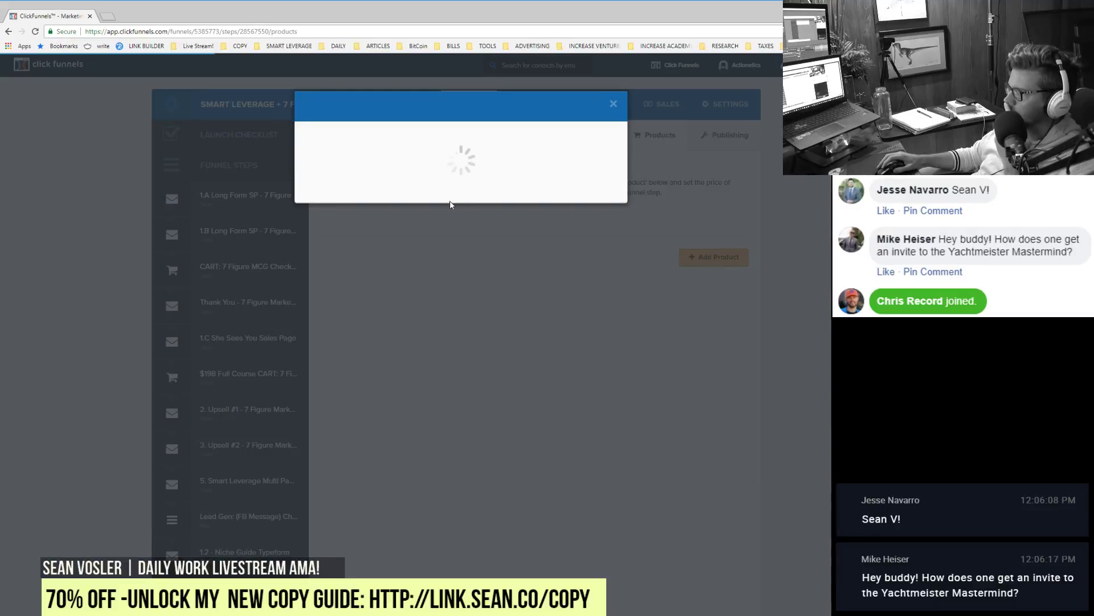
{"action": "left_click", "coordinate": [424, 170]}
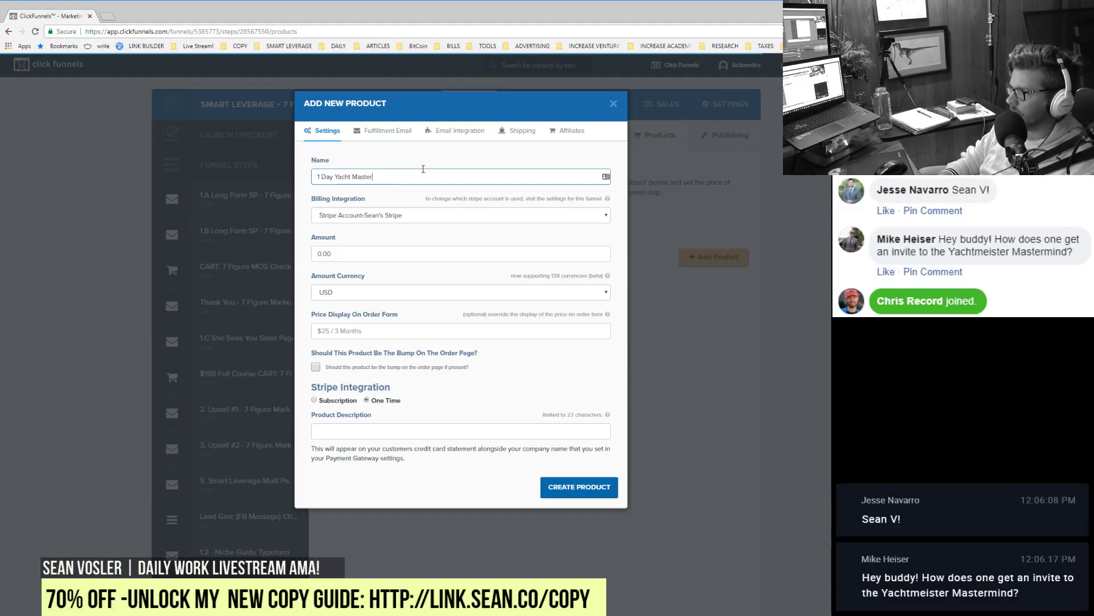
{"action": "left_click", "coordinate": [364, 253]}
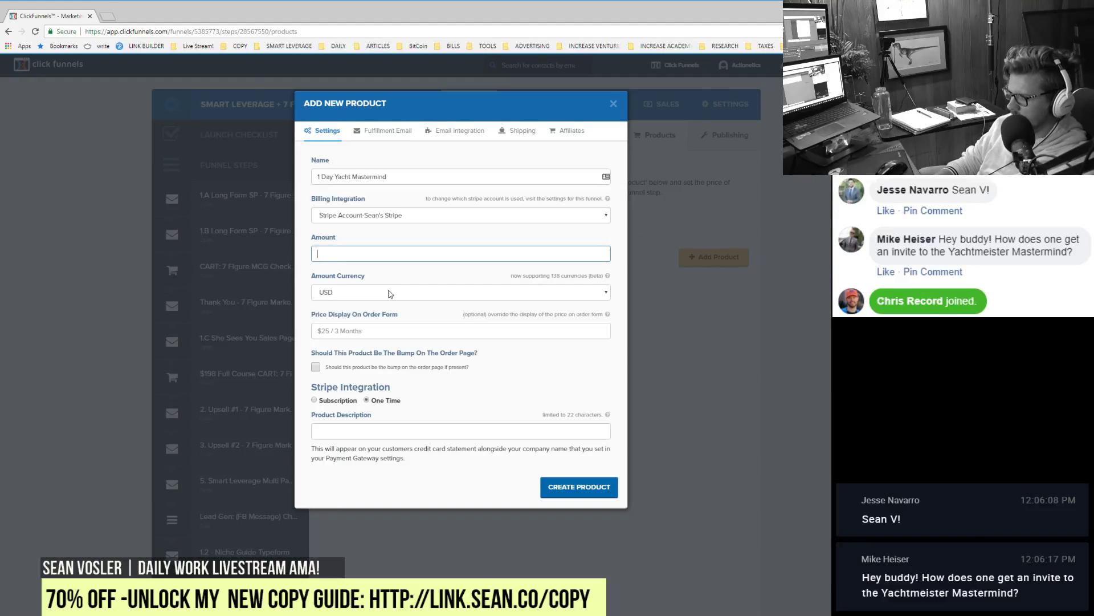
{"action": "type", "text": "1999"}
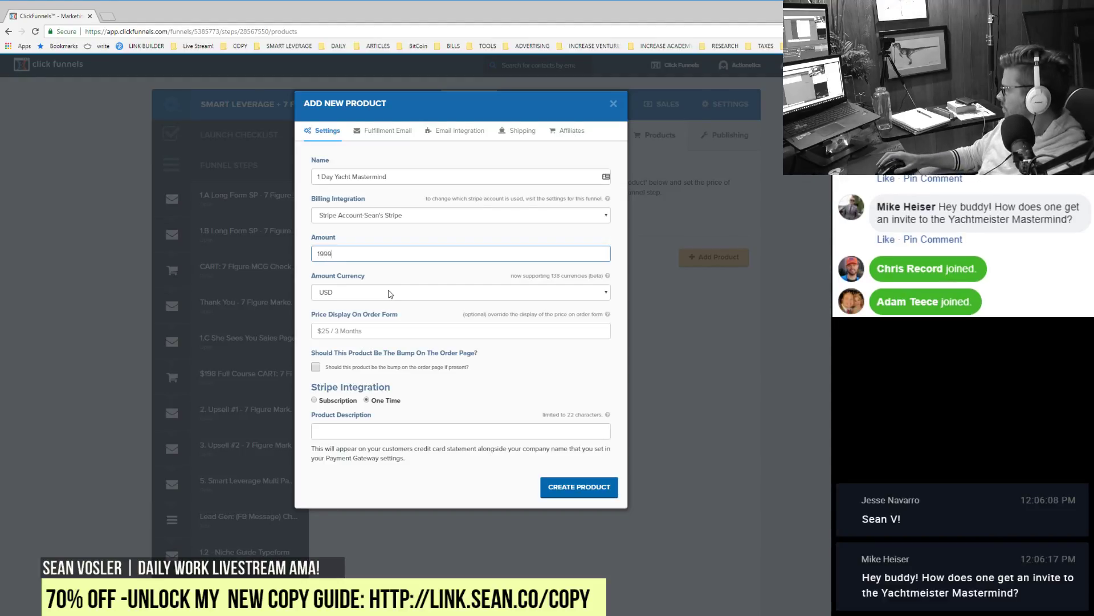
{"action": "left_click", "coordinate": [352, 329]}
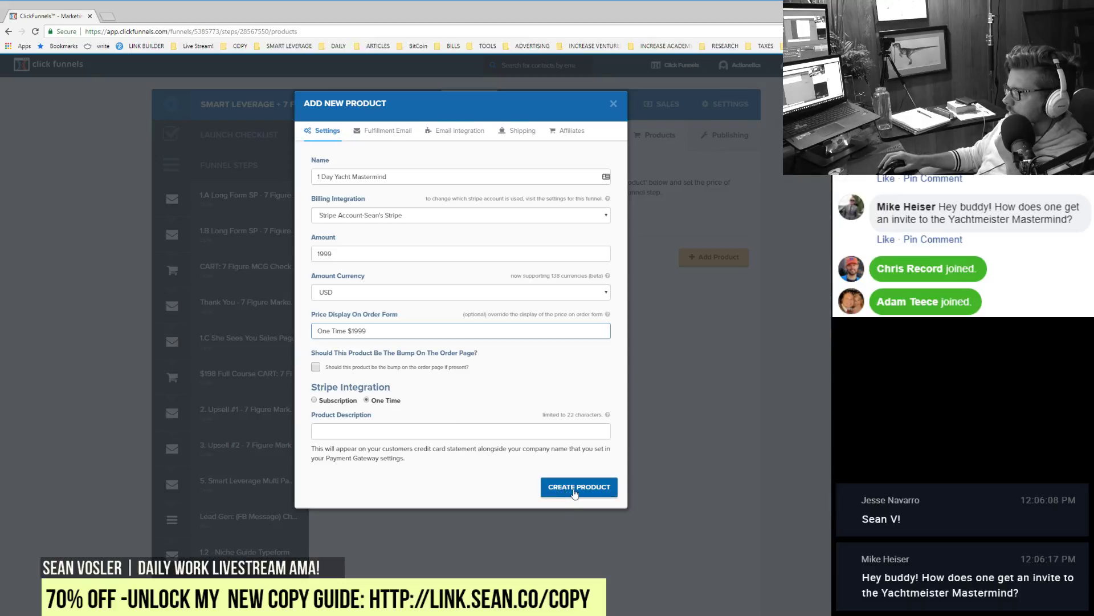
{"action": "triple_click", "coordinate": [383, 176]}
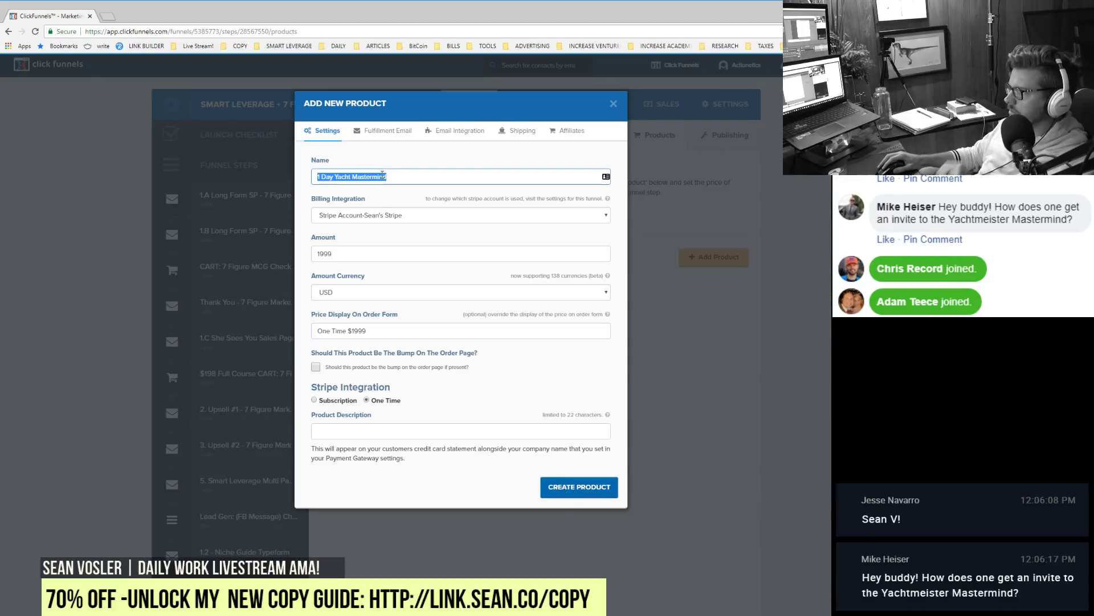
{"action": "left_click", "coordinate": [351, 429]}
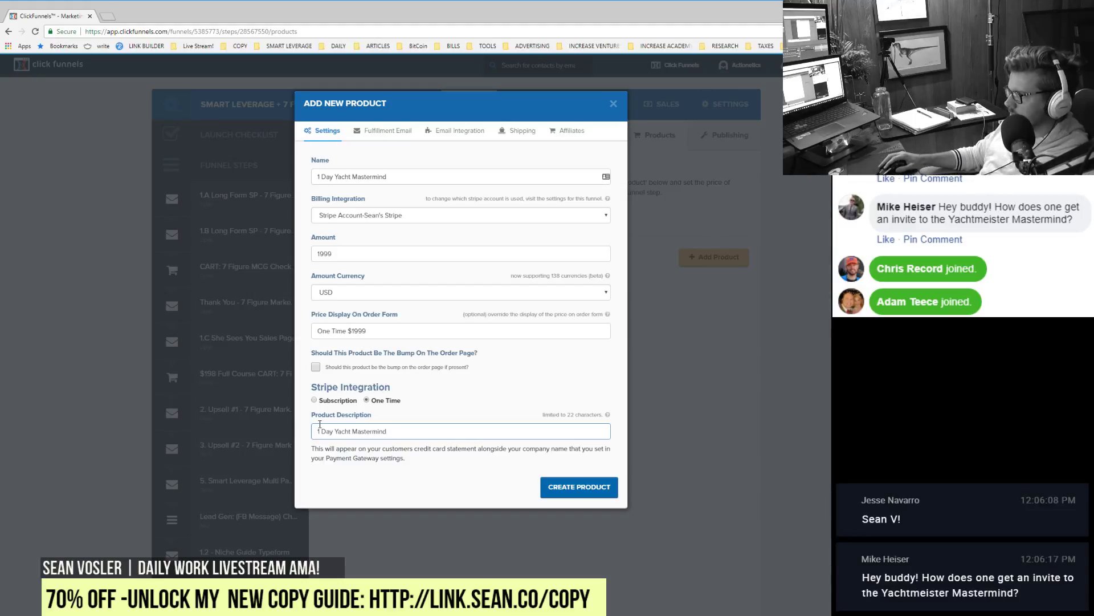
{"action": "left_click", "coordinate": [579, 486]}
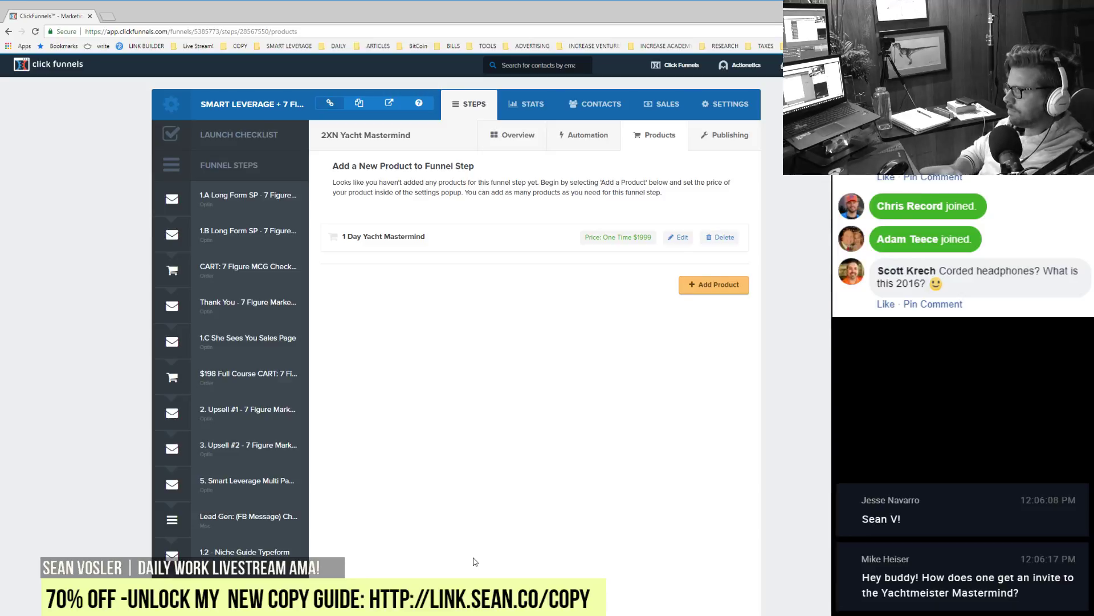
Step: Move the step up below the $198 cart and rename it 'UpSell - 2XN Yacht Mastermind'
{"action": "left_click_drag", "start_coordinate": [247, 593], "coordinate": [246, 411]}
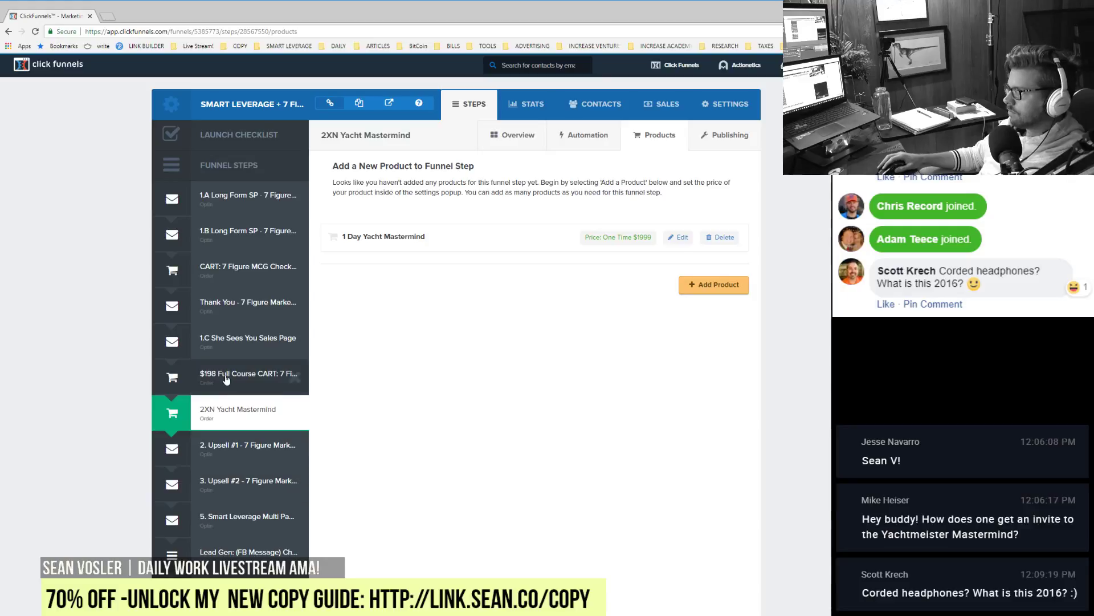
{"action": "left_click", "coordinate": [505, 137]}
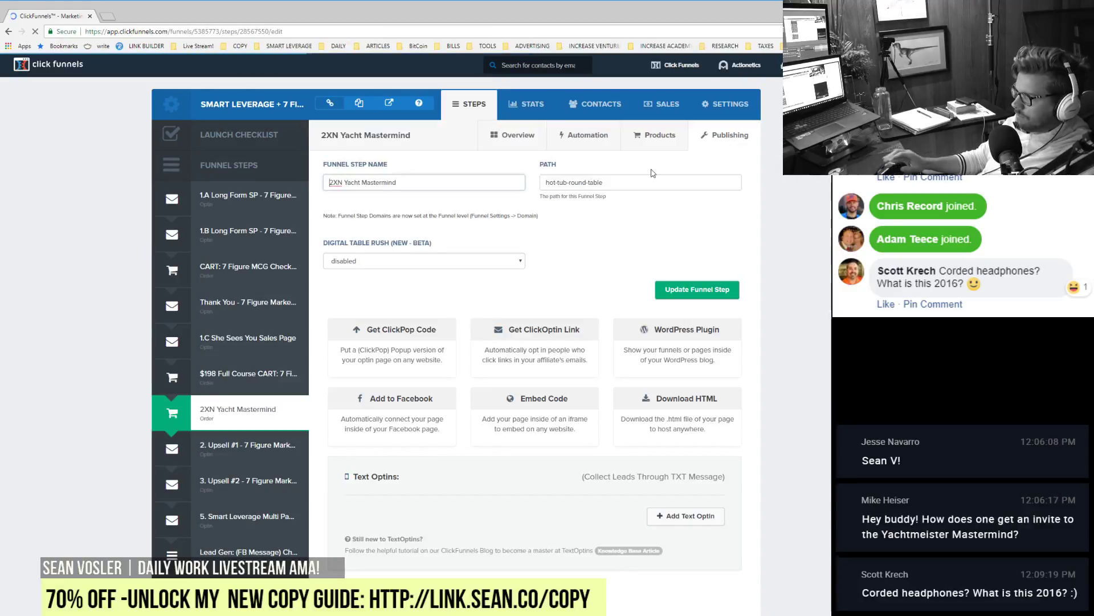
{"action": "type", "text": "UpSell -"}
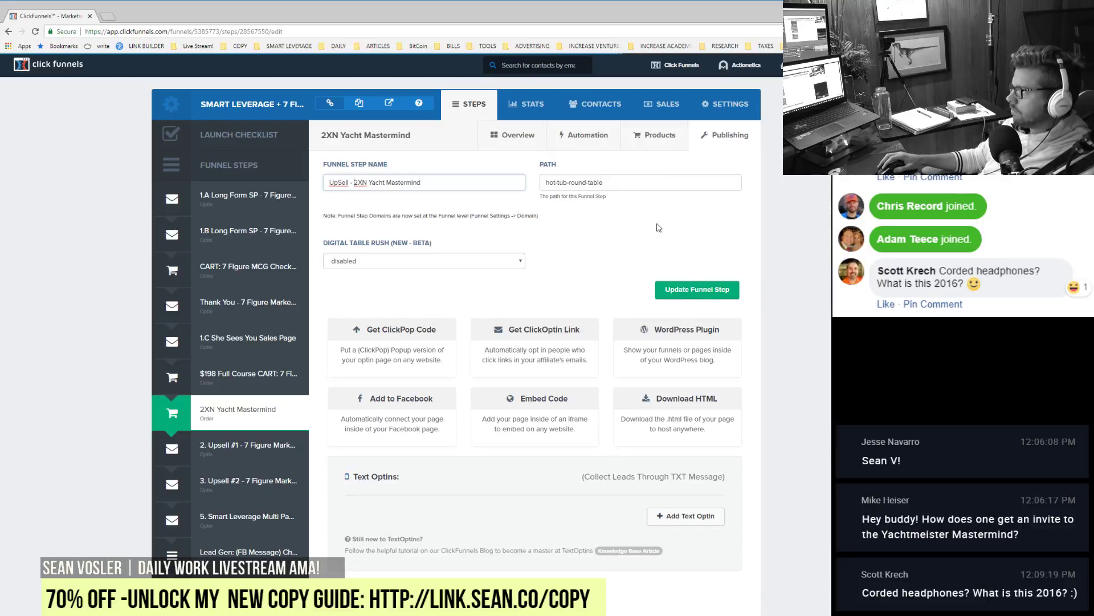
{"action": "left_click", "coordinate": [692, 290]}
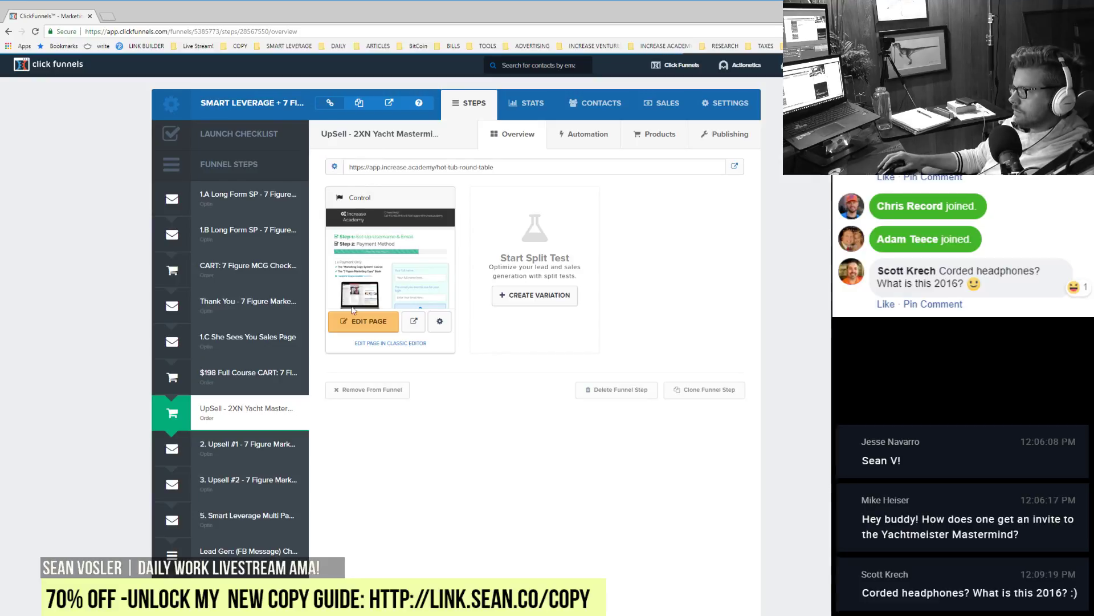
Step: In the page editor, change the first heading to 'Step 2: Signup Complete'
{"action": "left_click", "coordinate": [365, 321]}
{"action": "left_click", "coordinate": [135, 17]}
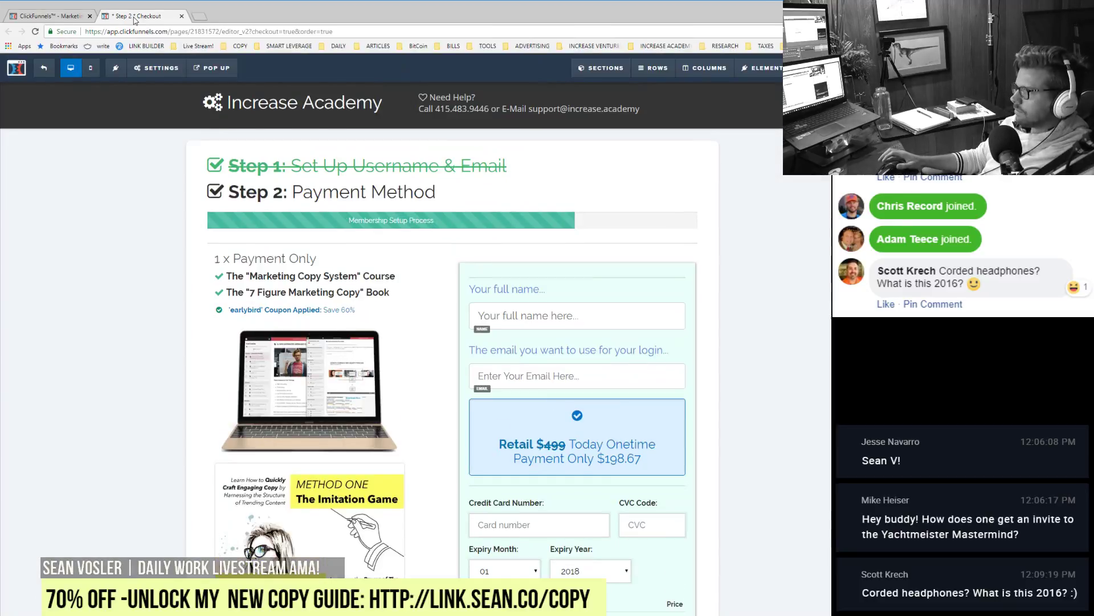
{"action": "left_click", "coordinate": [293, 166]}
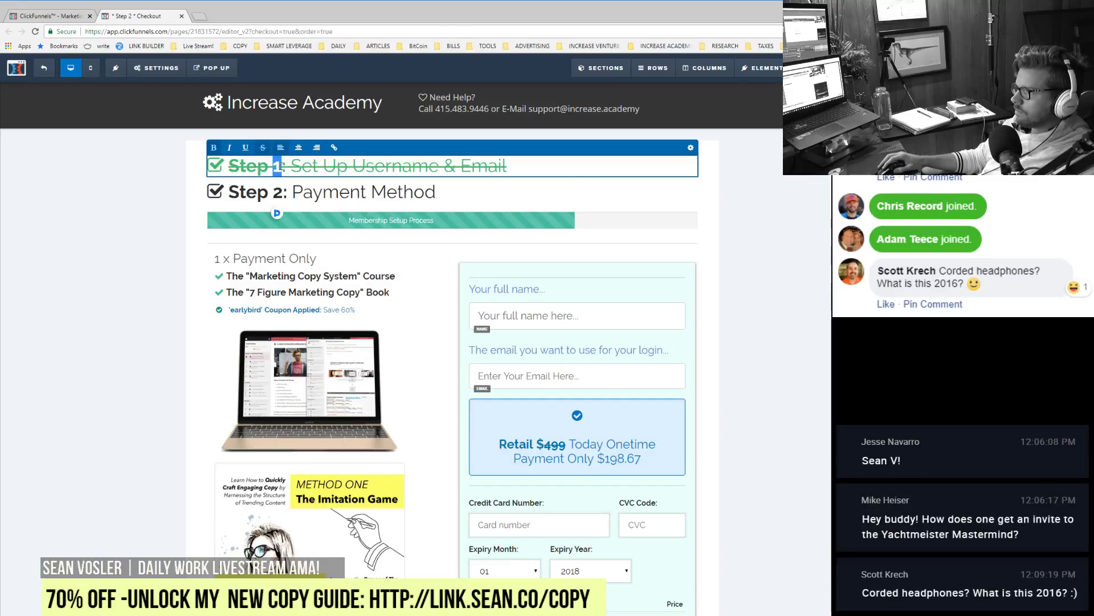
{"action": "type", "text": "2"}
{"action": "left_click_drag", "start_coordinate": [292, 165], "coordinate": [507, 164]}
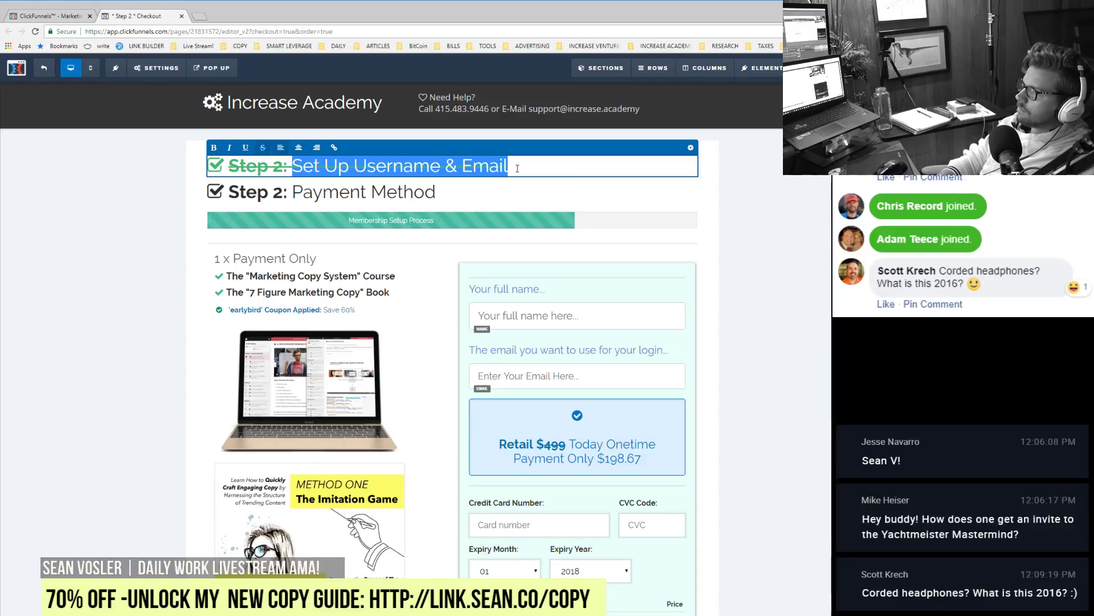
{"action": "type", "text": "Signup C"}
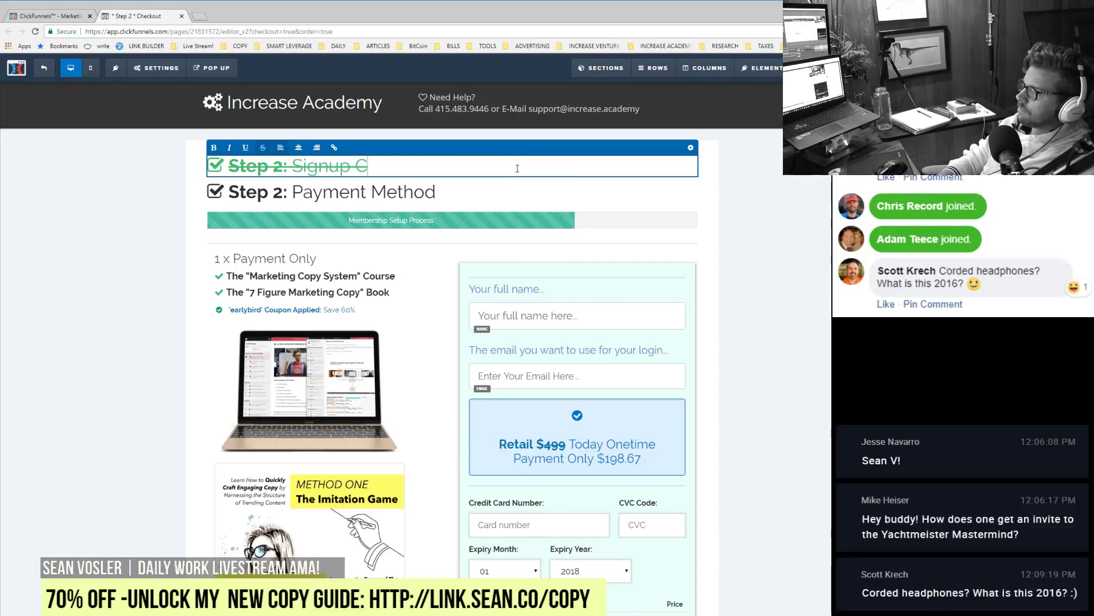
{"action": "type", "text": "omplete"}
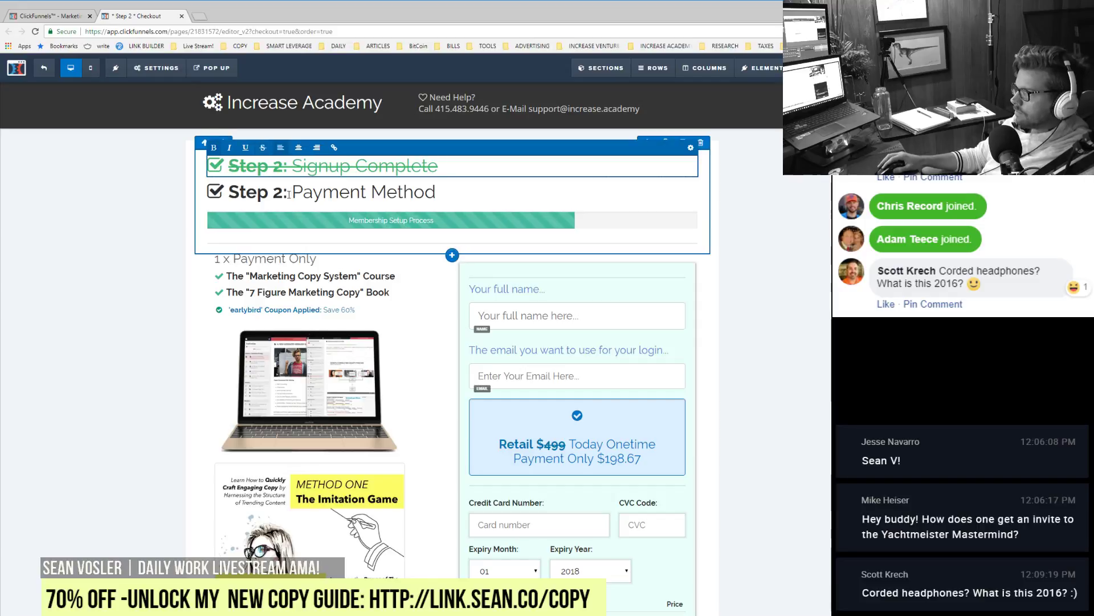
Step: Change the Payment Method heading to 'Step 3: One Time Special Offer'
{"action": "left_click", "coordinate": [287, 192]}
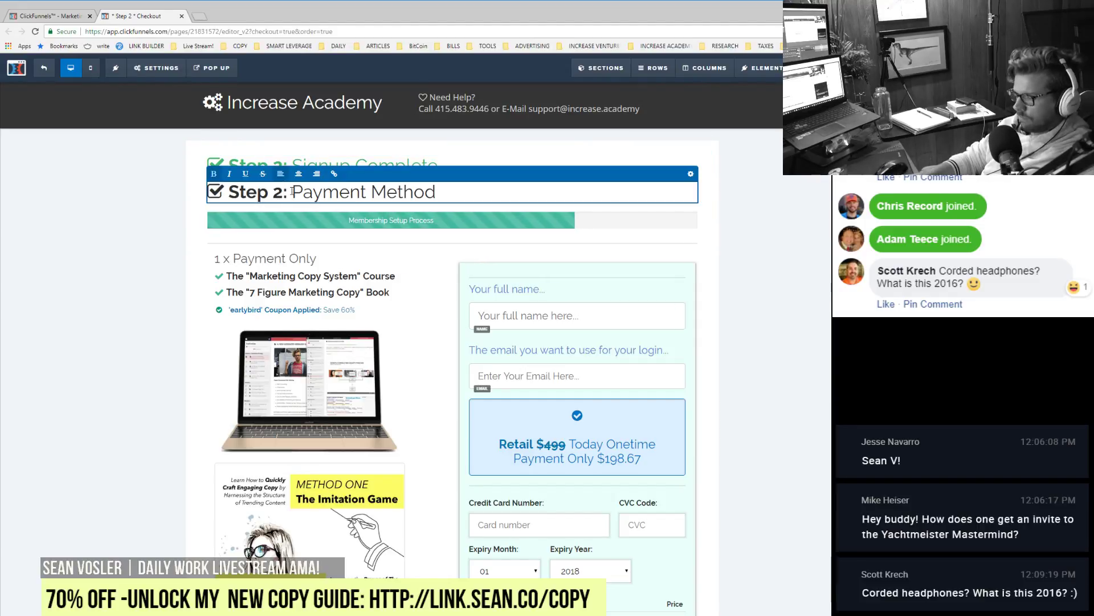
{"action": "key", "text": "BackSpace"}
{"action": "type", "text": "3"}
{"action": "left_click_drag", "start_coordinate": [296, 193], "coordinate": [408, 194]}
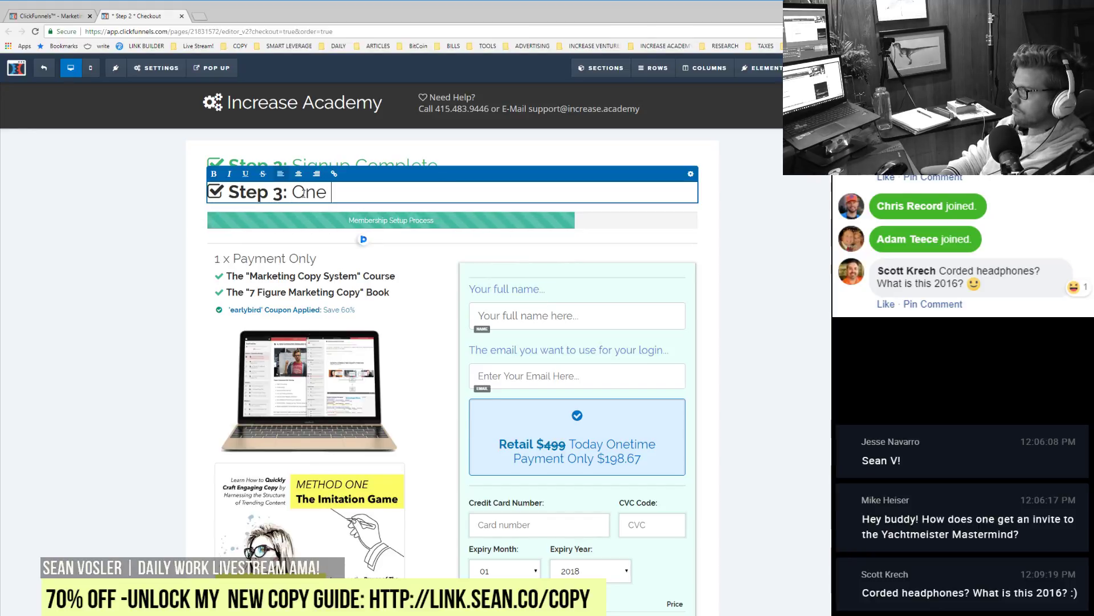
{"action": "type", "text": "One Time Special O"}
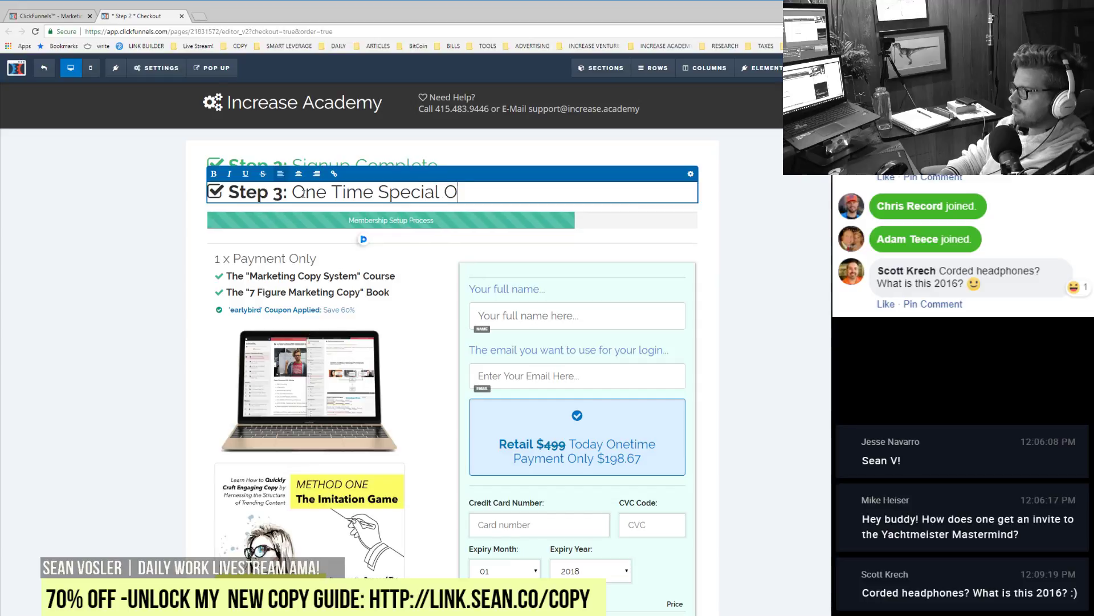
{"action": "type", "text": "ffer"}
{"action": "left_click", "coordinate": [649, 225]}
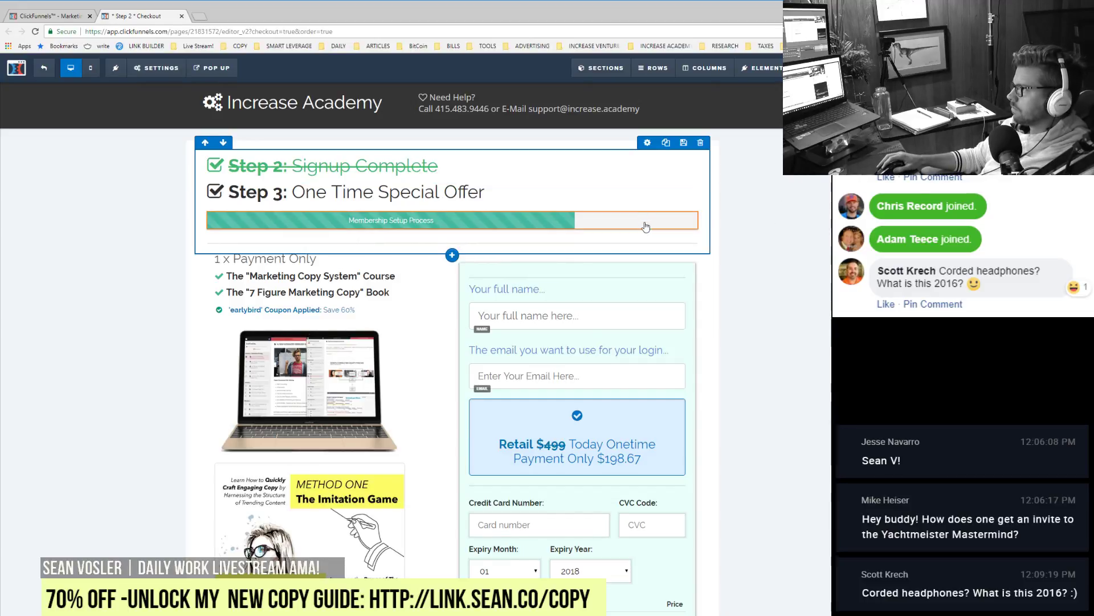
{"action": "left_click", "coordinate": [685, 221]}
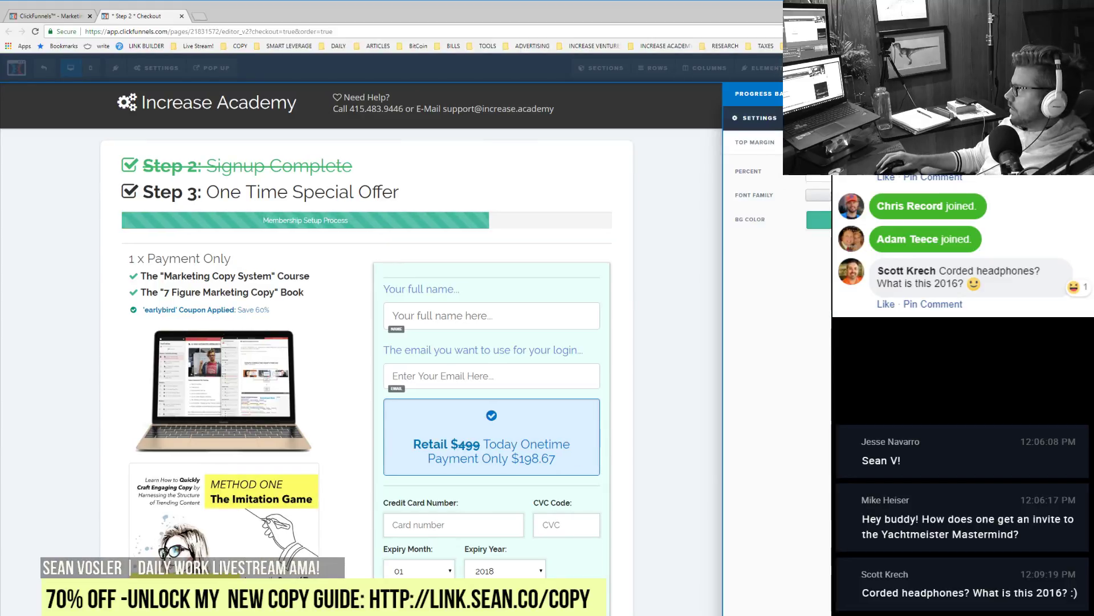
{"action": "left_click", "coordinate": [819, 195]}
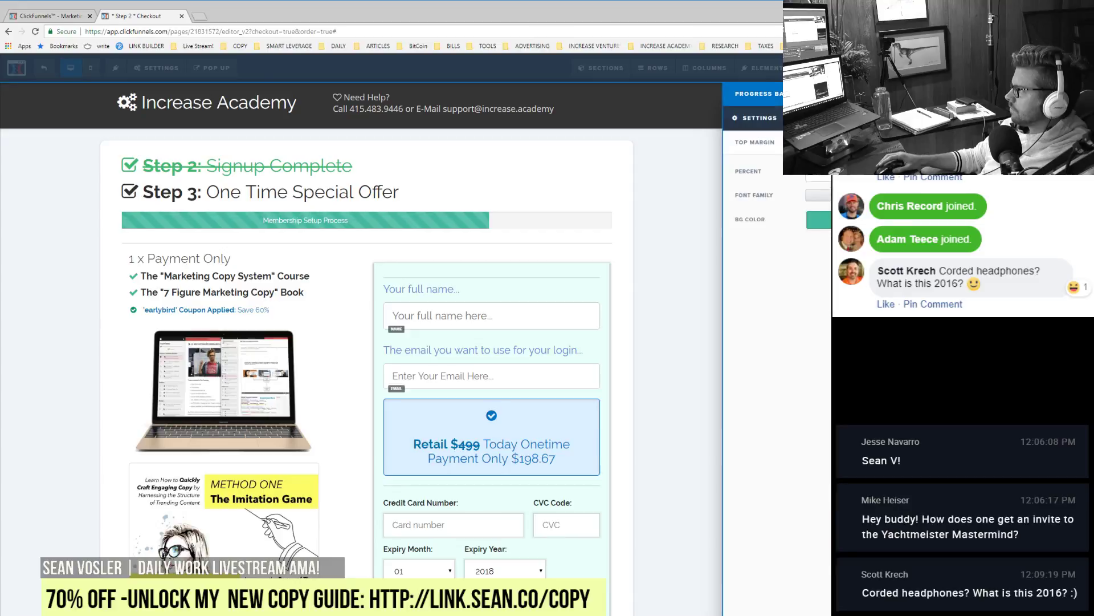
Step: Set the progress bar's background colour to magenta and enlarge its filled percentage
{"action": "left_click", "coordinate": [819, 219]}
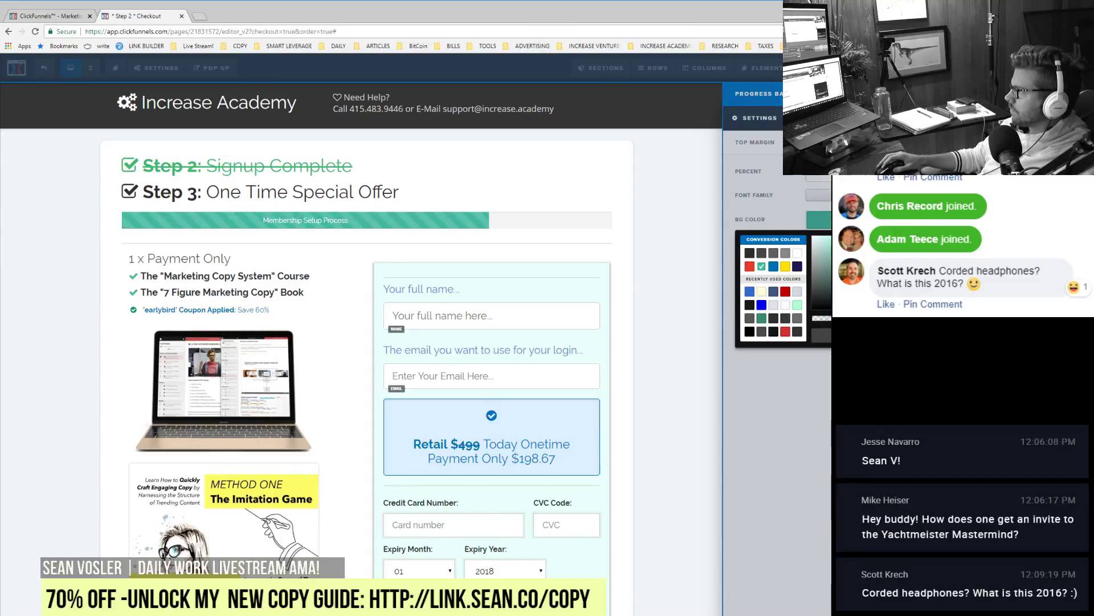
{"action": "left_click", "coordinate": [861, 245]}
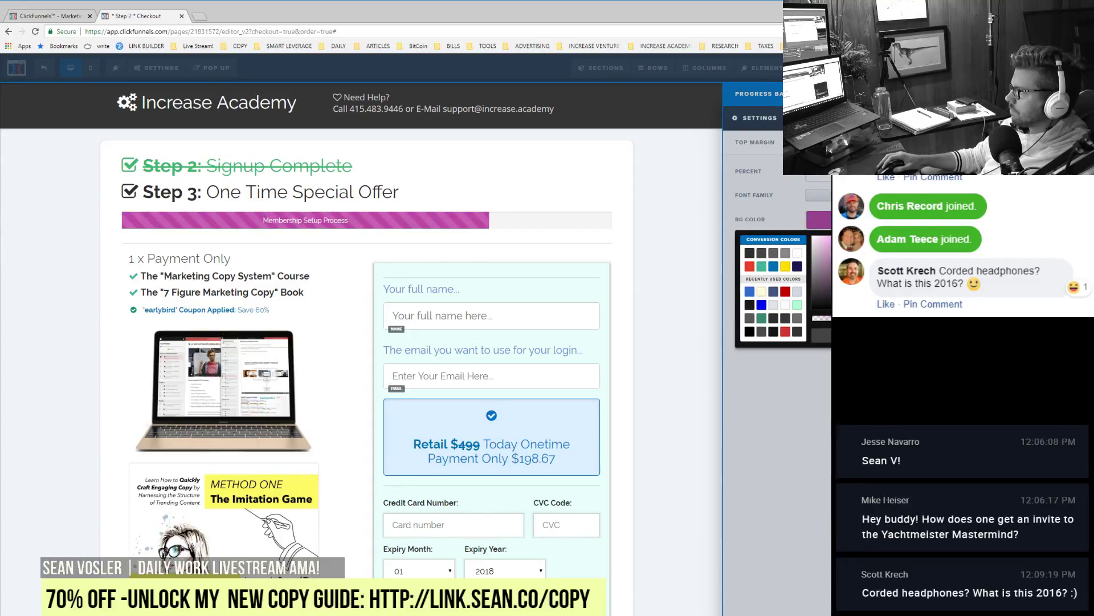
{"action": "left_click", "coordinate": [769, 179]}
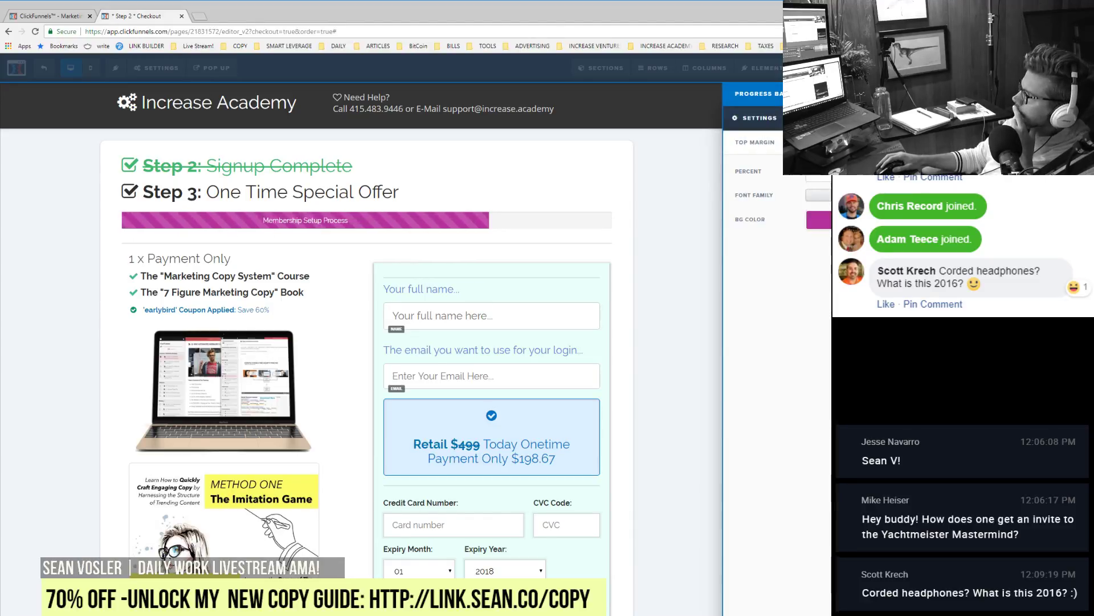
{"action": "left_click", "coordinate": [758, 118]}
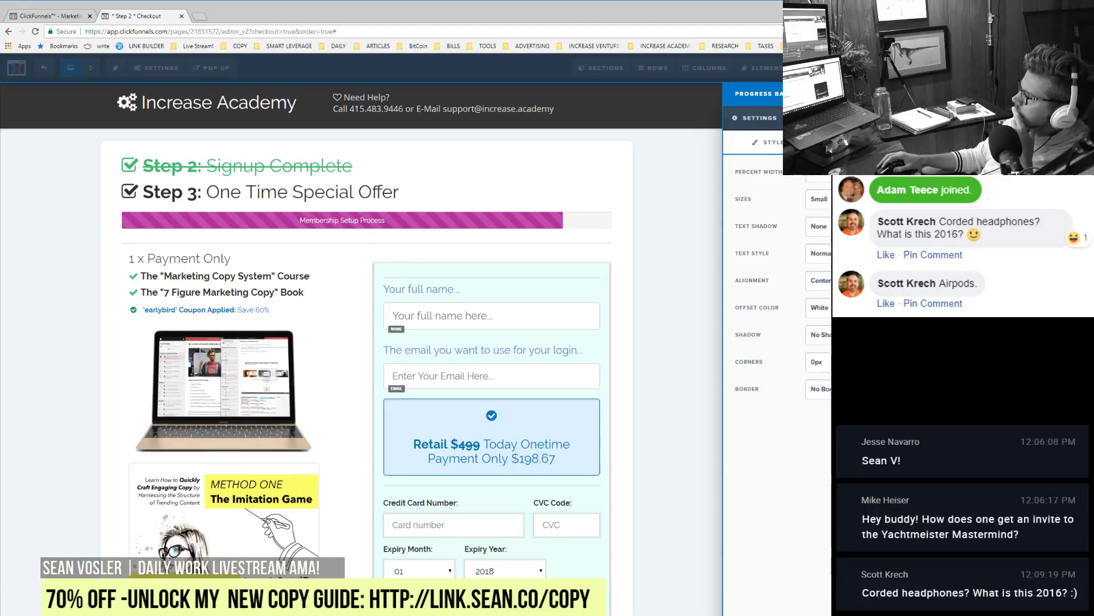
{"action": "left_click", "coordinate": [492, 188]}
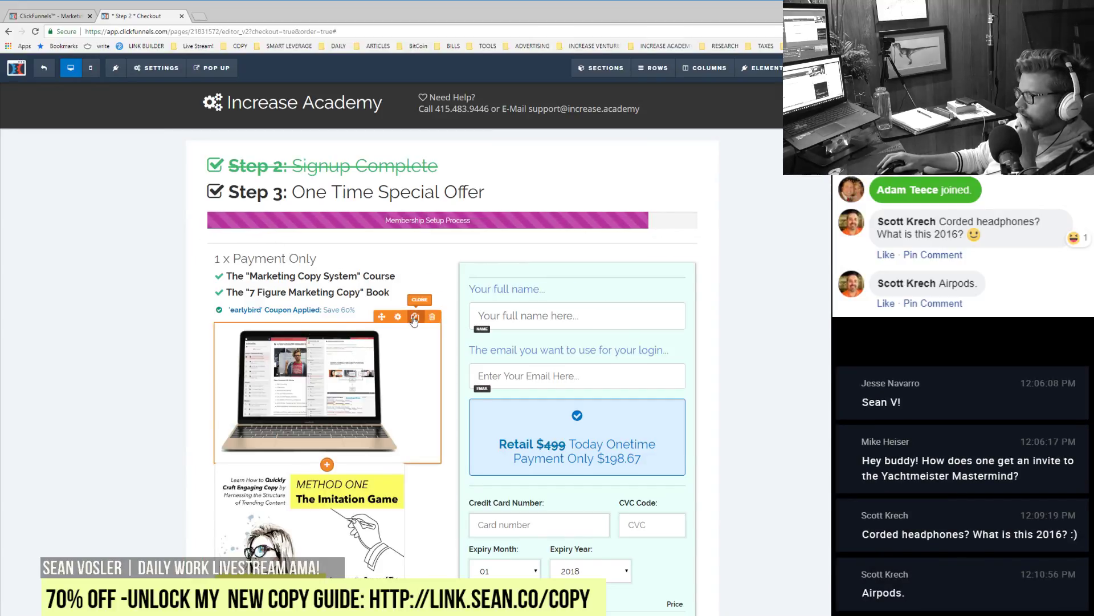
Step: Clone the laptop image into a row above the order section and swap in the full-width yacht group photo
{"action": "left_click", "coordinate": [415, 318]}
{"action": "left_click_drag", "start_coordinate": [285, 377], "coordinate": [343, 249]}
{"action": "left_click", "coordinate": [343, 249]}
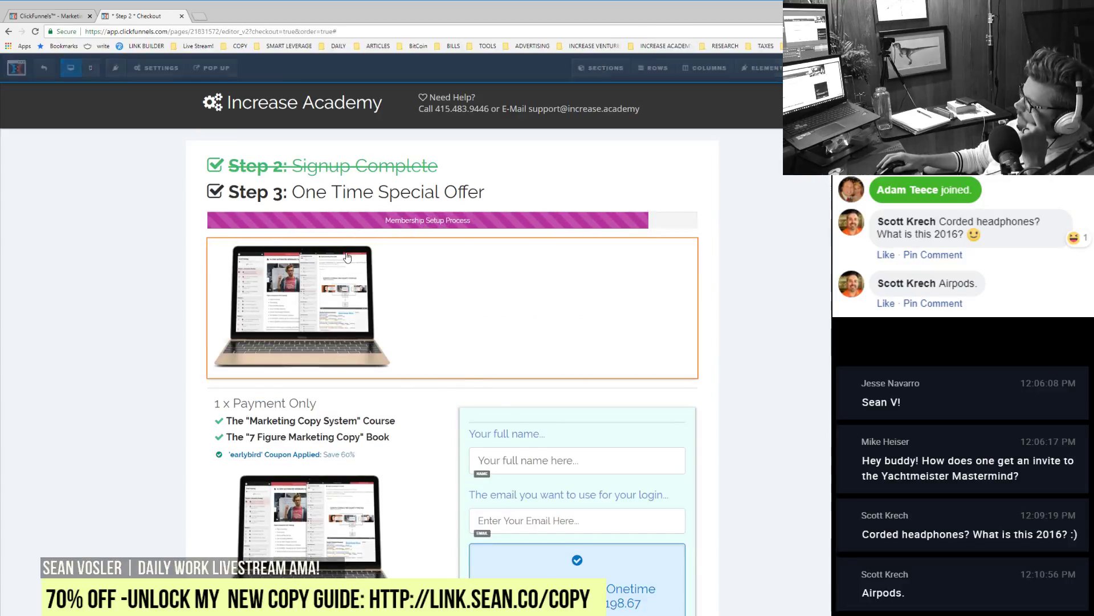
{"action": "left_click", "coordinate": [819, 171]}
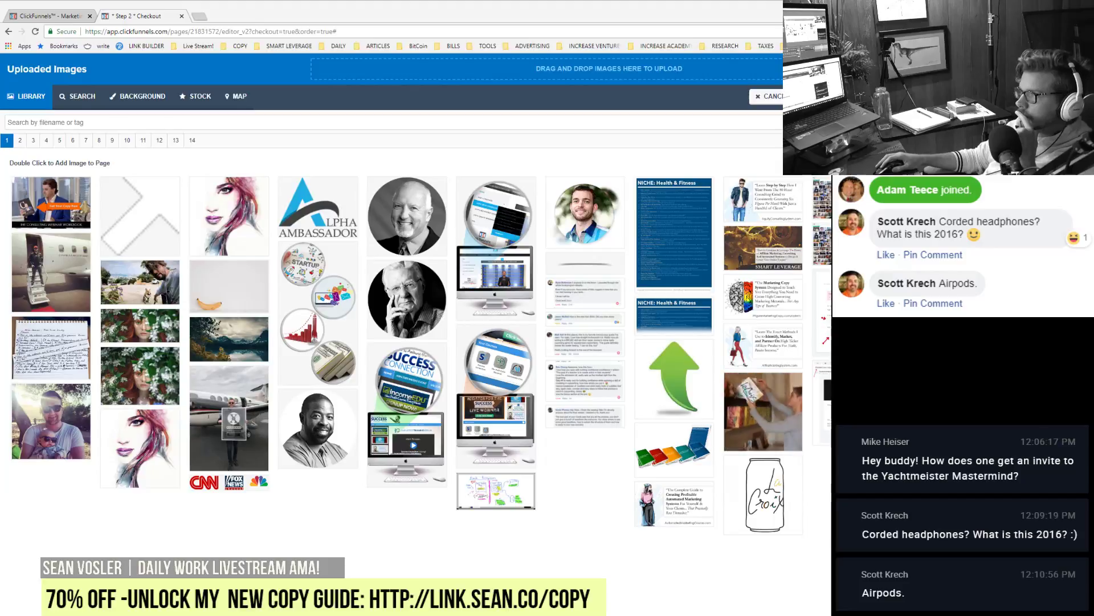
{"action": "left_click_drag", "start_coordinate": [781, 79], "coordinate": [407, 79]}
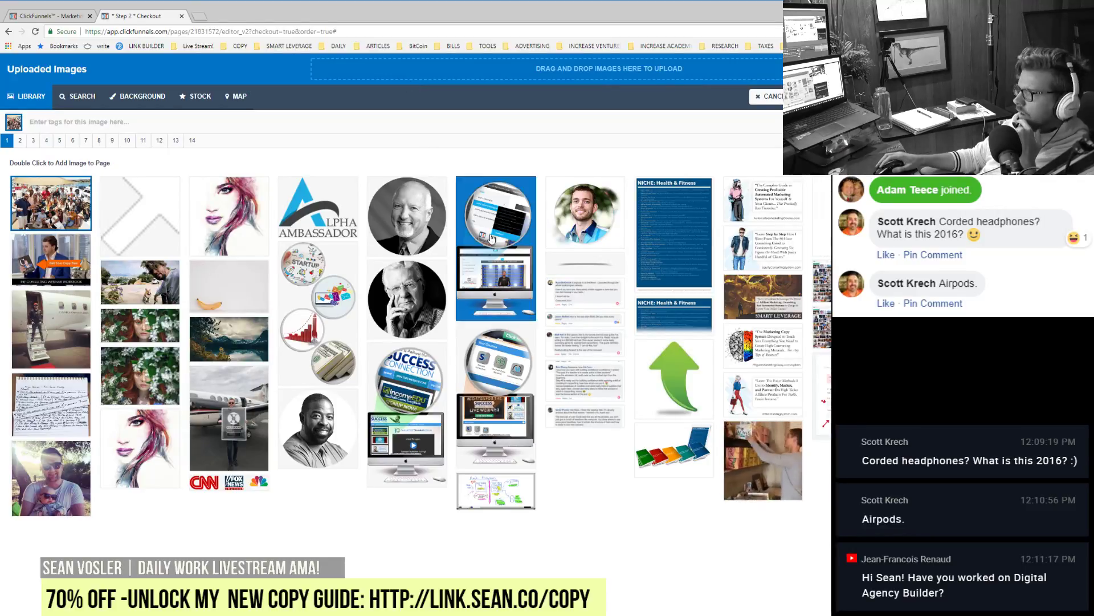
{"action": "left_click", "coordinate": [766, 96]}
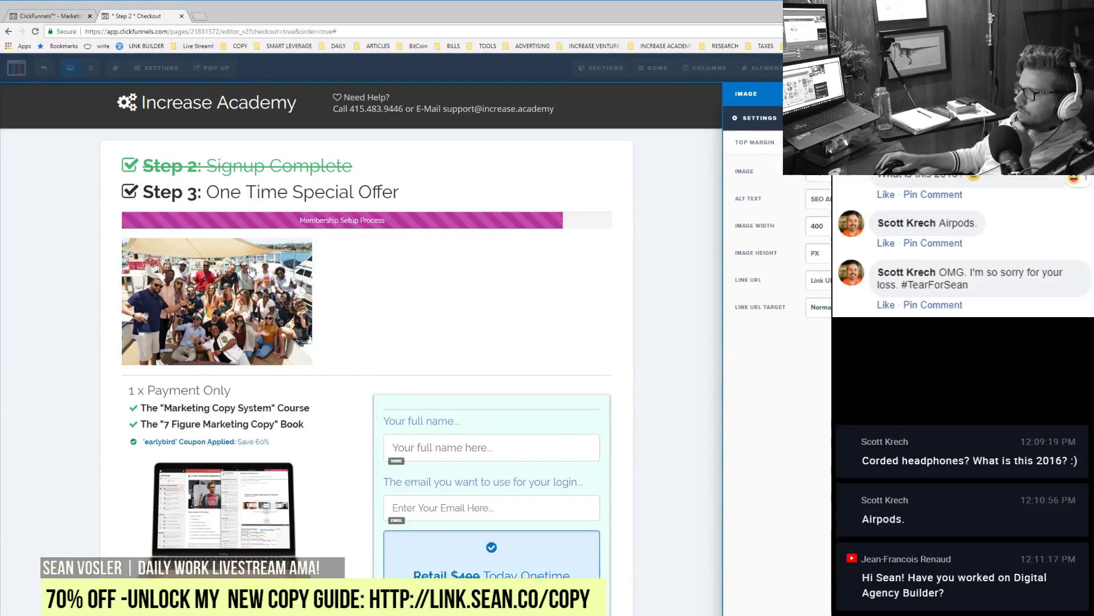
{"action": "key", "text": "BackSpace"}
{"action": "key", "text": "BackSpace"}
{"action": "key", "text": "BackSpace"}
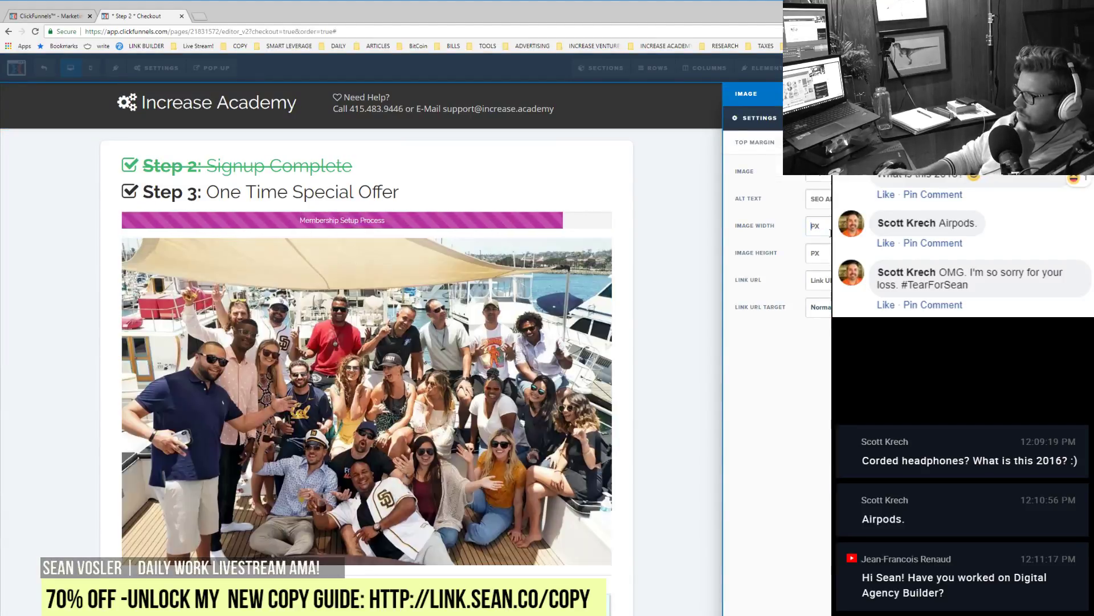
{"action": "left_click", "coordinate": [125, 374]}
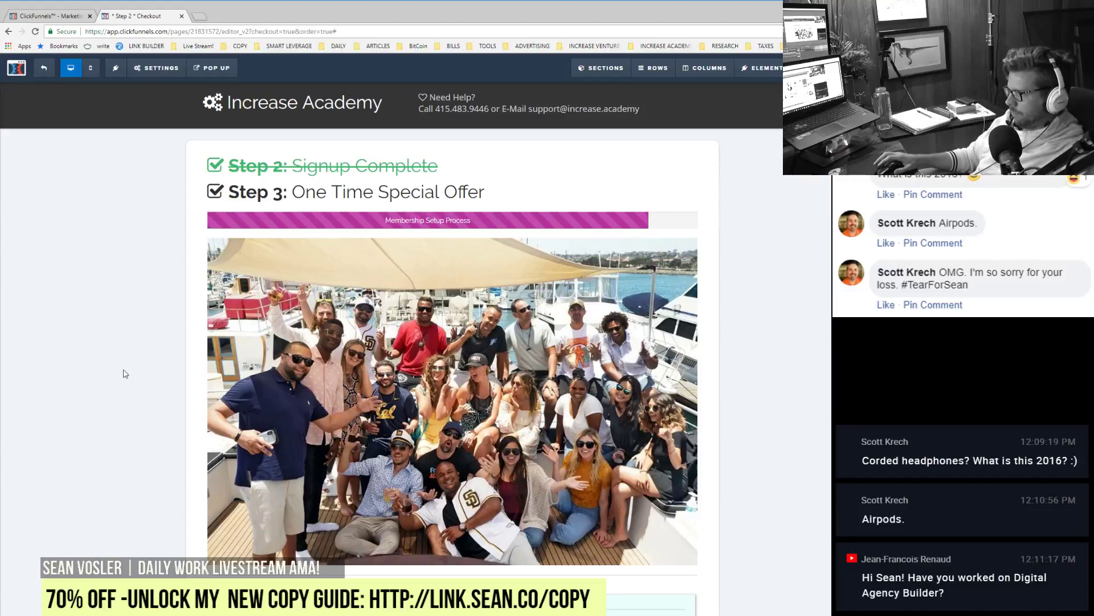
{"action": "scroll", "coordinate": [391, 349], "scroll_direction": "down", "scroll_amount": 1}
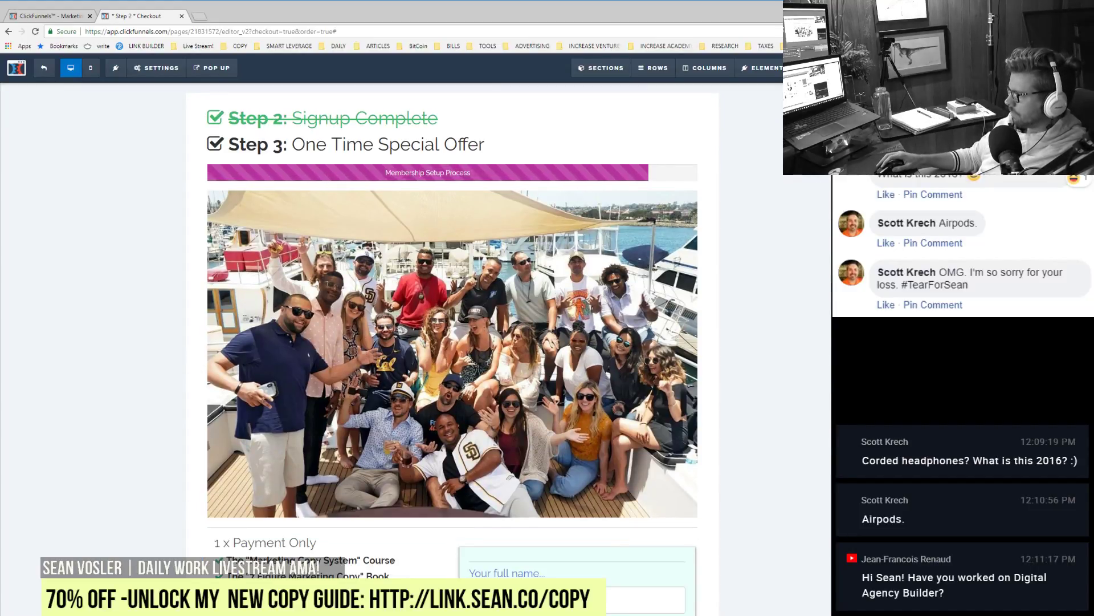
Step: Make the step heading's border and icon colour magenta
{"action": "left_click", "coordinate": [668, 605]}
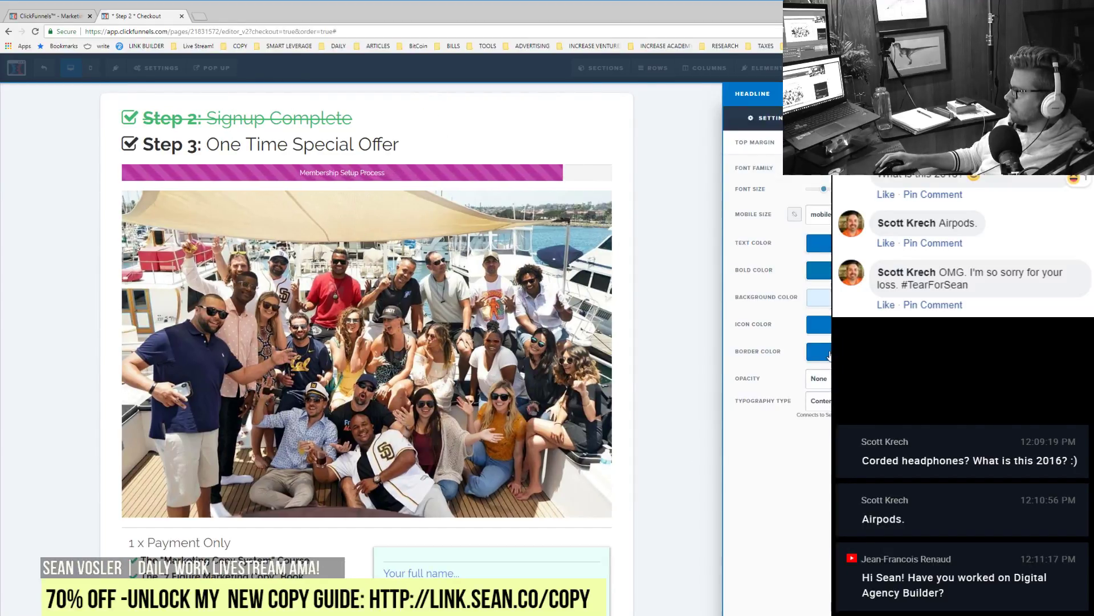
{"action": "left_click", "coordinate": [830, 353]}
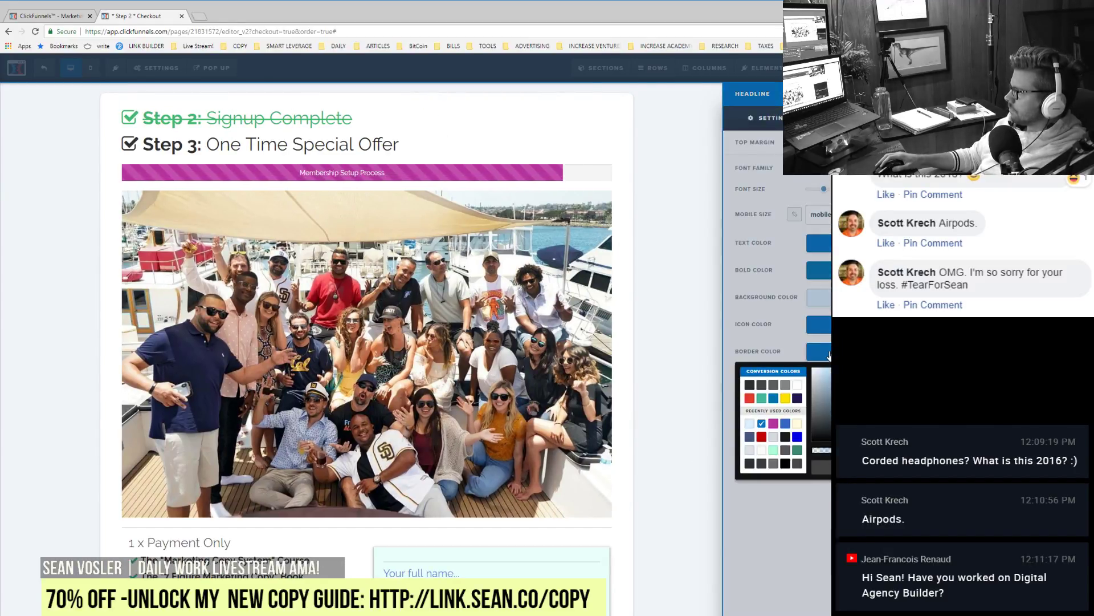
{"action": "left_click", "coordinate": [774, 423]}
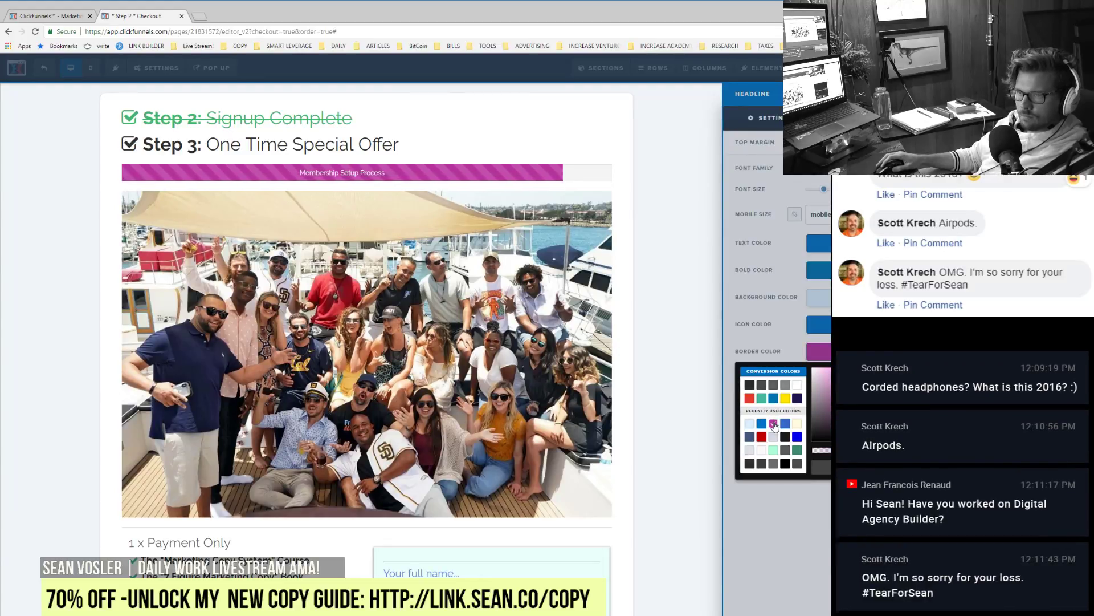
{"action": "key", "text": "Escape"}
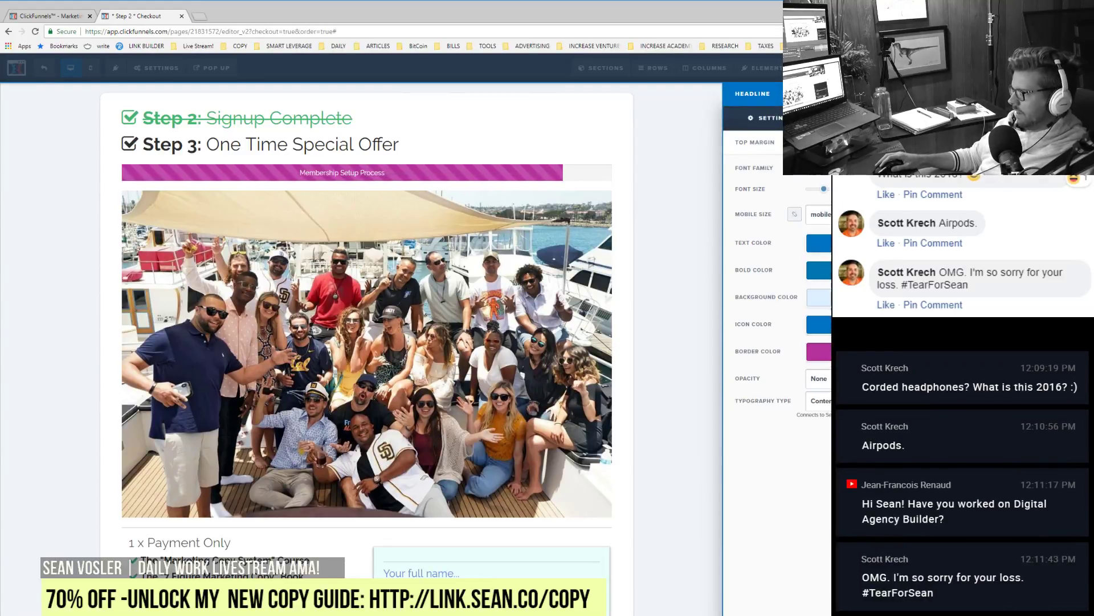
{"action": "left_click", "coordinate": [819, 324]}
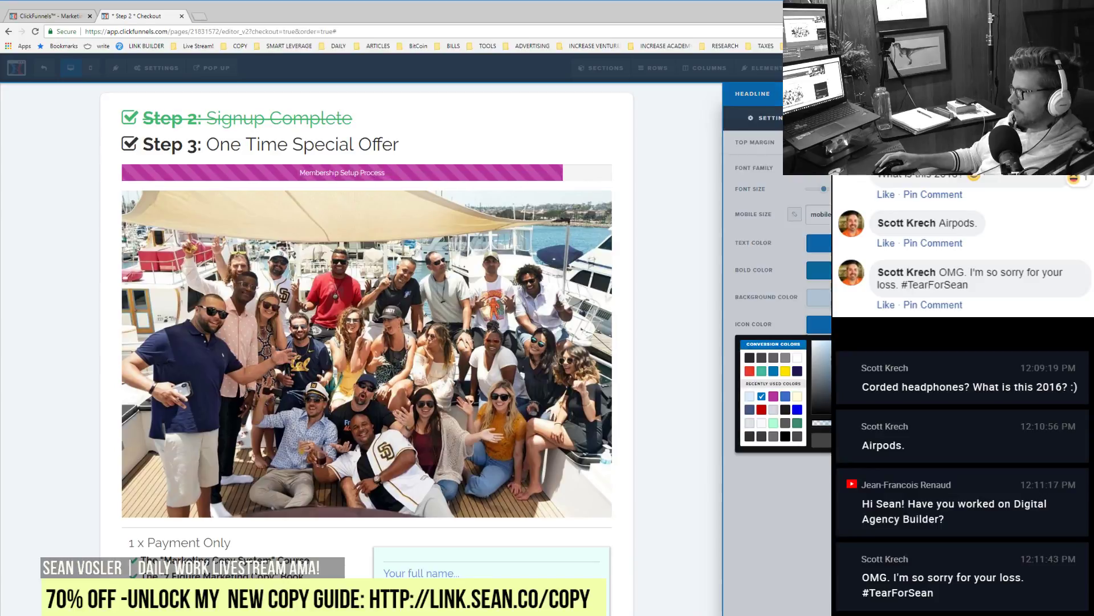
{"action": "left_click", "coordinate": [773, 397]}
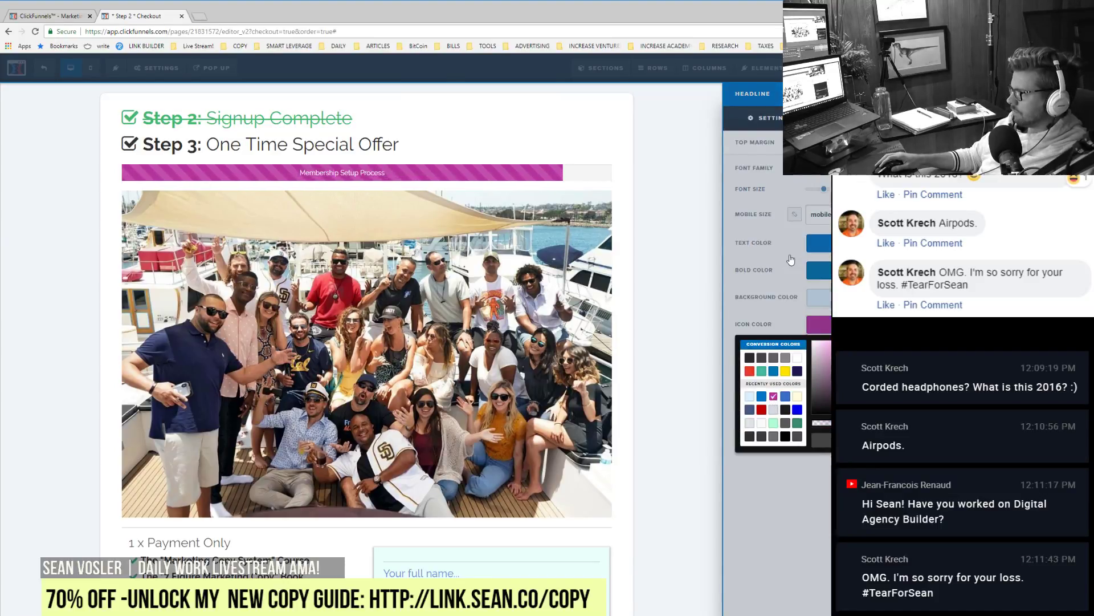
{"action": "key", "text": "Escape"}
Step: Give the heading background a faint translucent magenta
{"action": "left_click", "coordinate": [819, 297]}
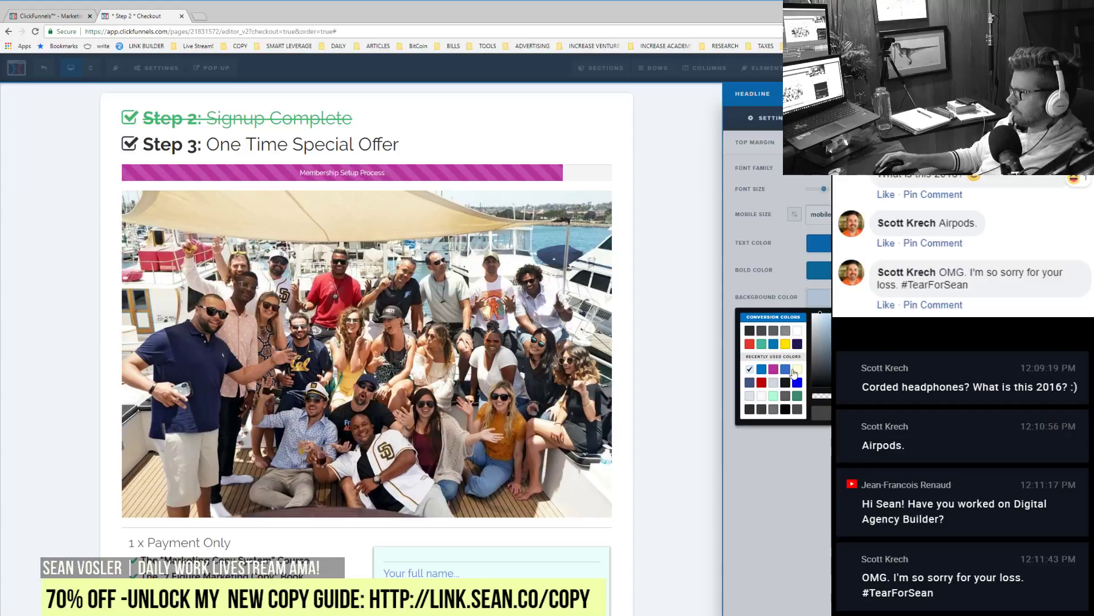
{"action": "left_click", "coordinate": [774, 369]}
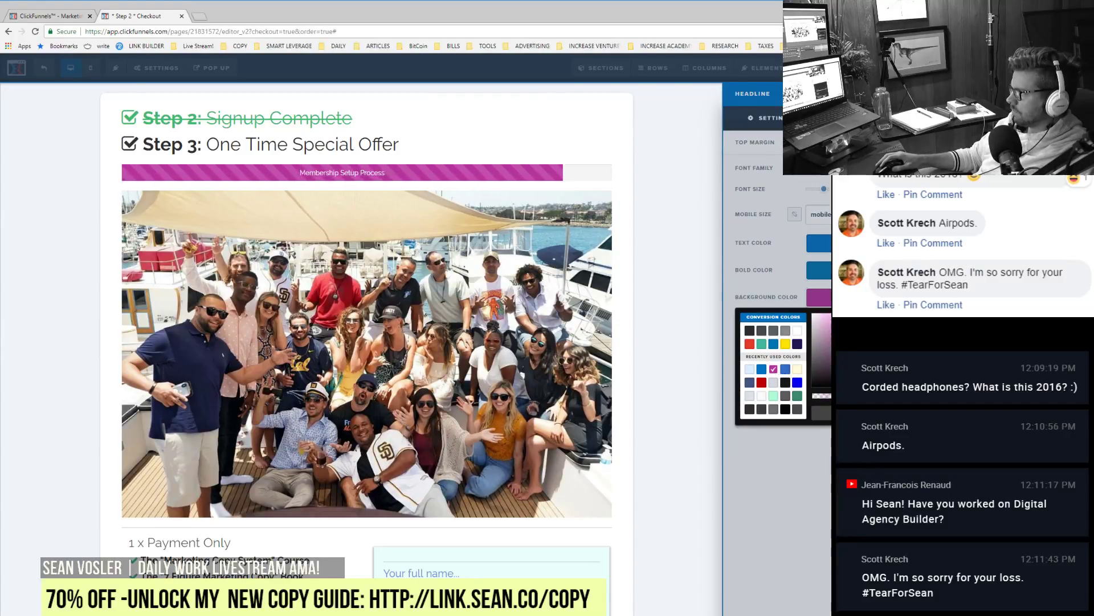
{"action": "left_click", "coordinate": [830, 396]}
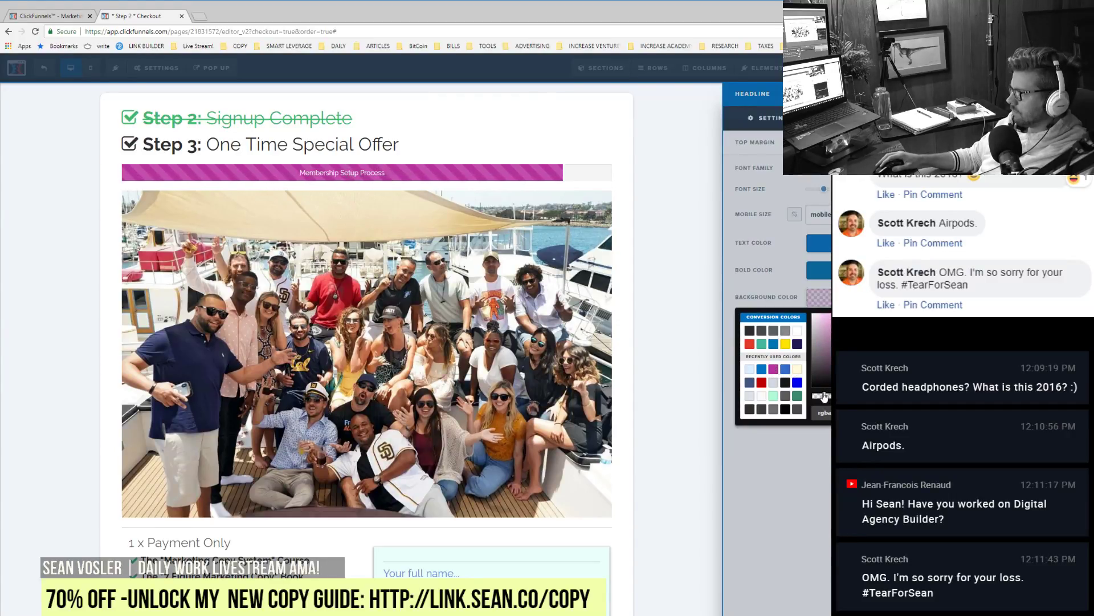
{"action": "left_click_drag", "start_coordinate": [824, 397], "coordinate": [822, 397]}
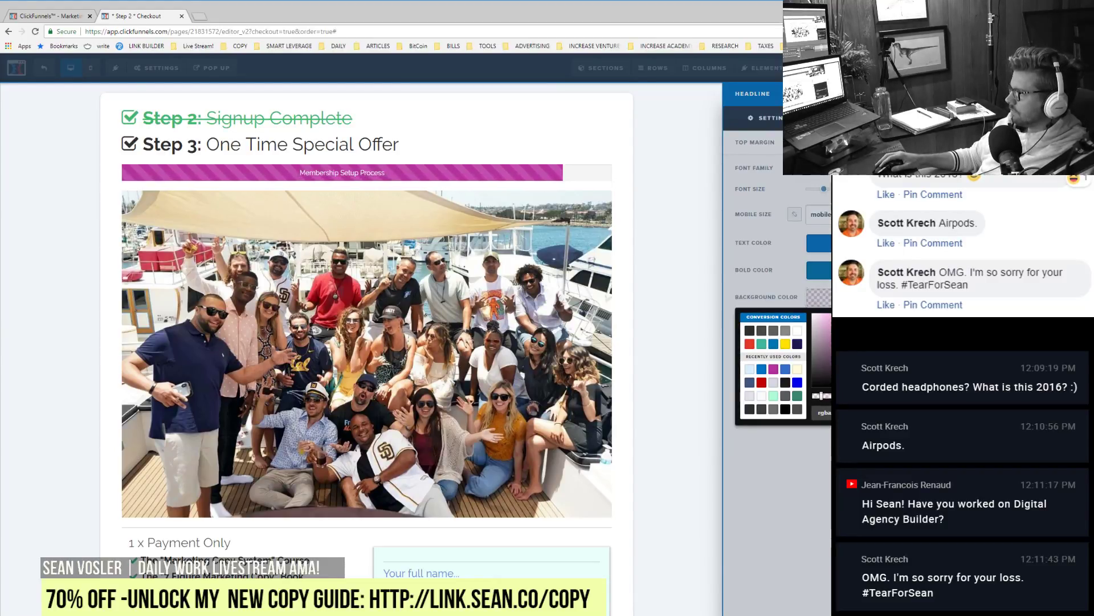
{"action": "left_click_drag", "start_coordinate": [822, 396], "coordinate": [830, 396]}
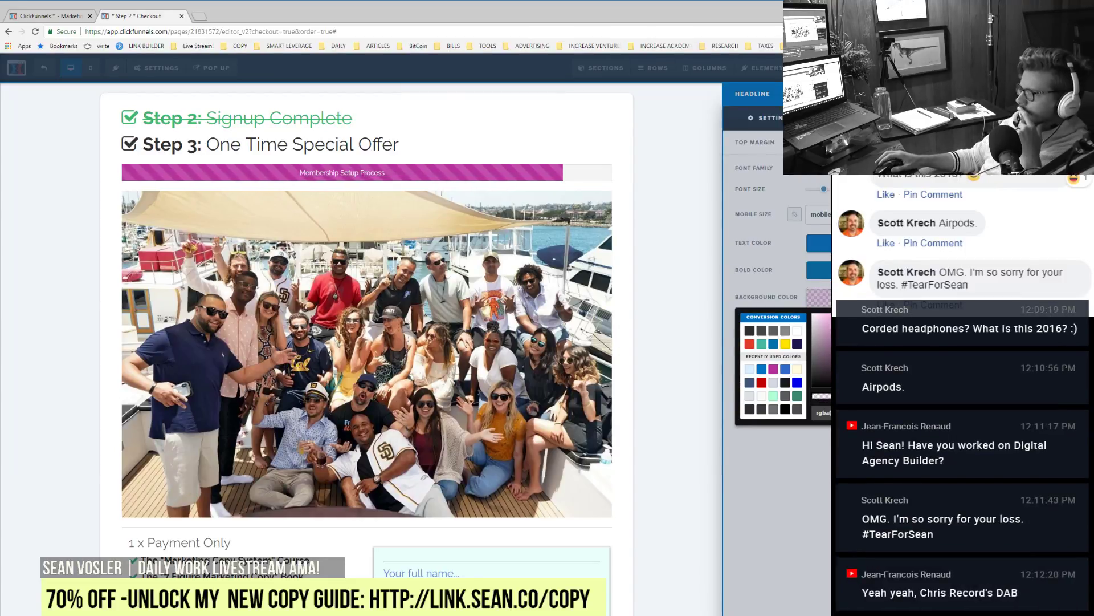
{"action": "left_click", "coordinate": [776, 249]}
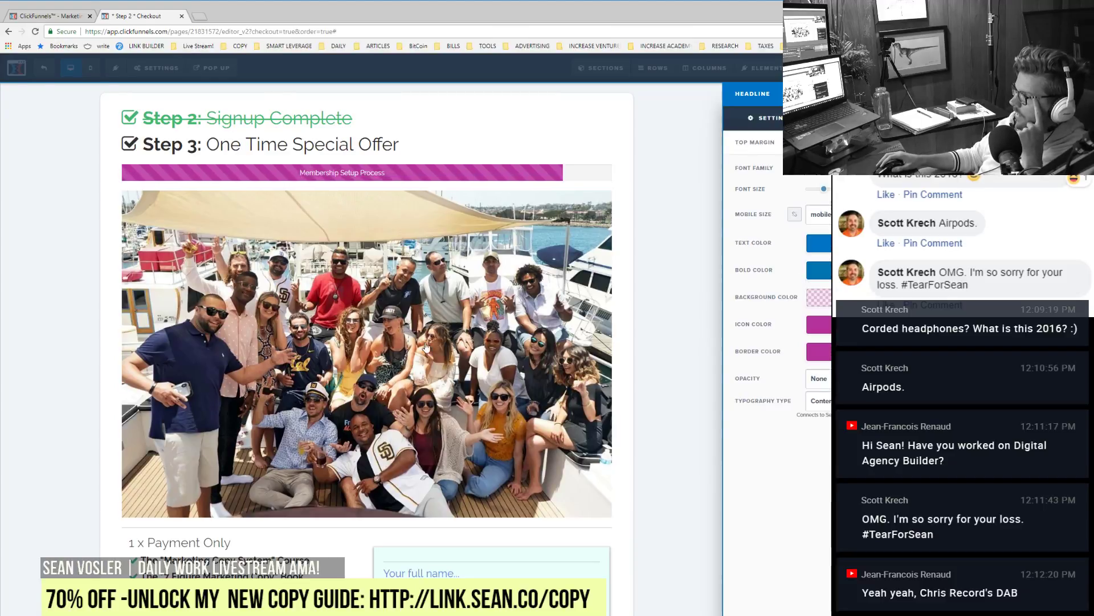
Step: Give the yacht group photo a bordered Demo Image frame style
{"action": "left_click", "coordinate": [431, 398]}
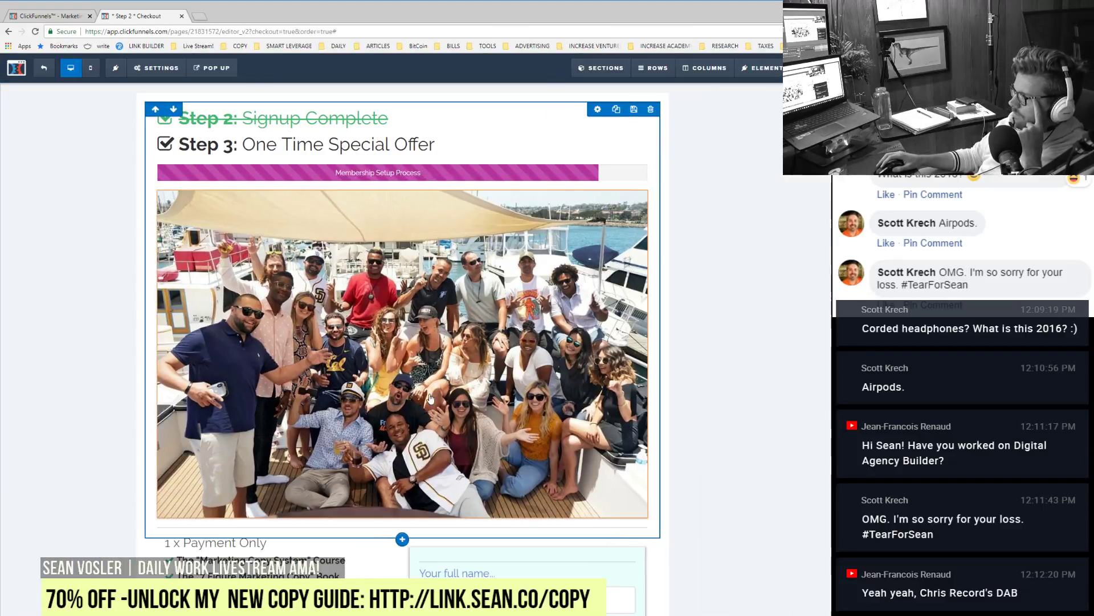
{"action": "left_click", "coordinate": [540, 352]}
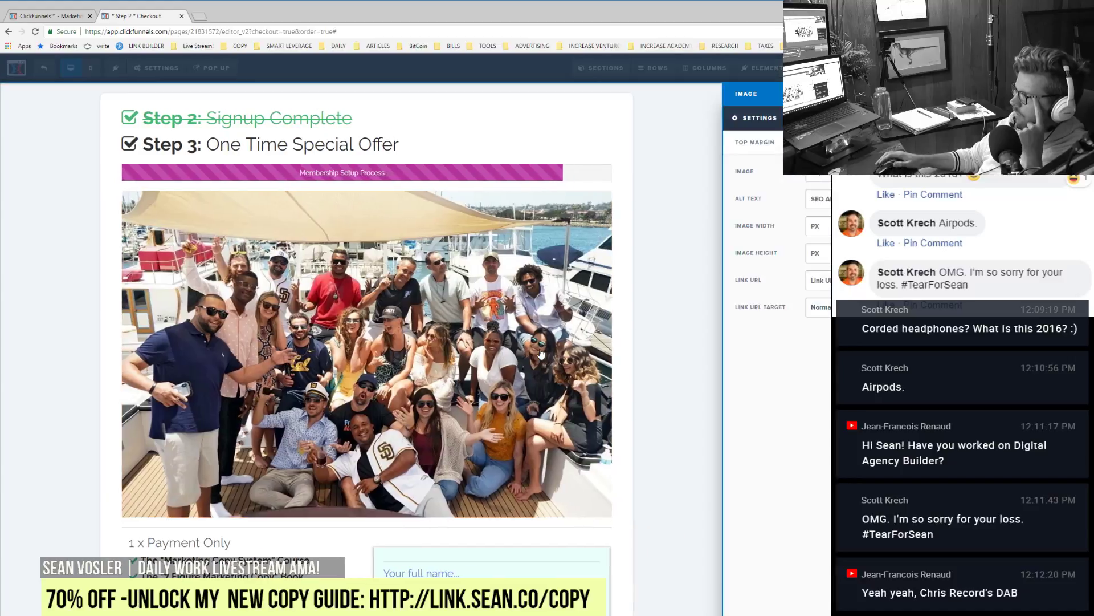
{"action": "left_click", "coordinate": [820, 118]}
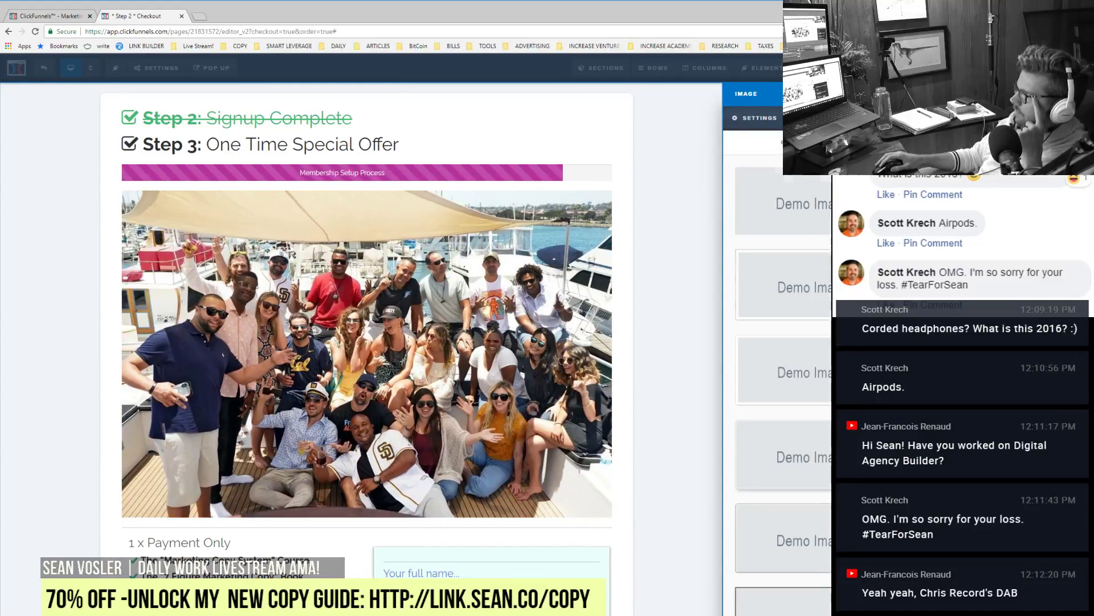
{"action": "left_click", "coordinate": [790, 285]}
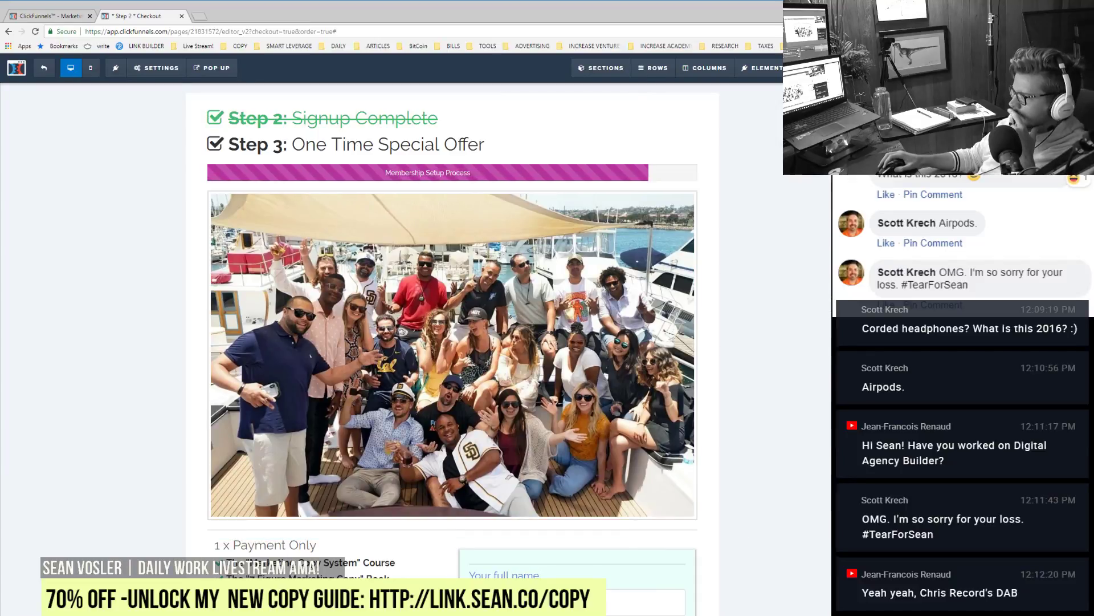
Step: Delete the book cover and laptop images from the order section
{"action": "scroll", "coordinate": [448, 538], "scroll_direction": "down", "scroll_amount": 4}
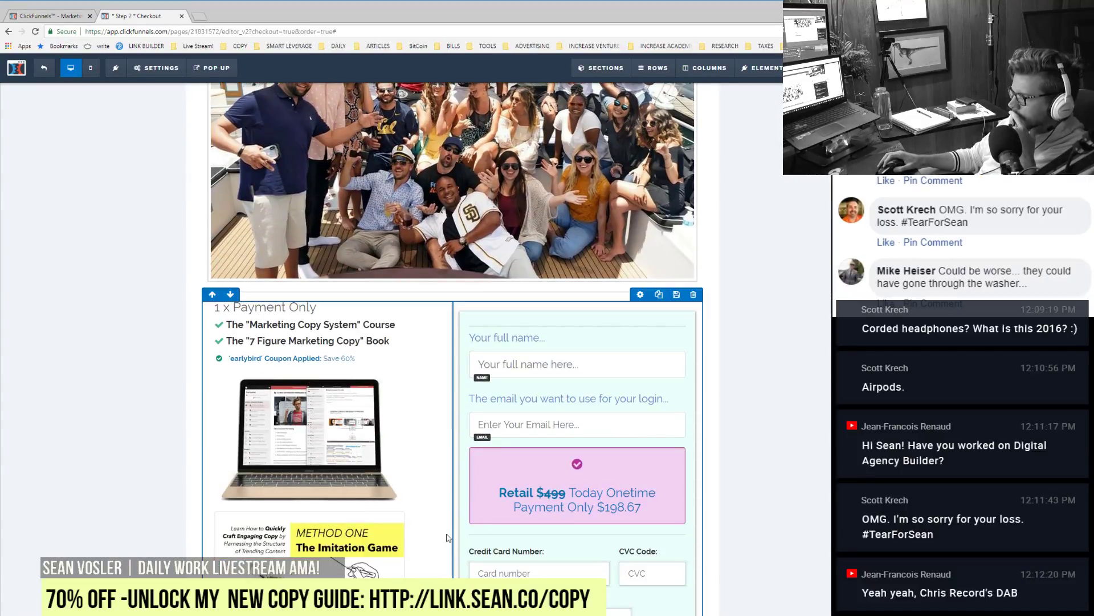
{"action": "left_click", "coordinate": [432, 505]}
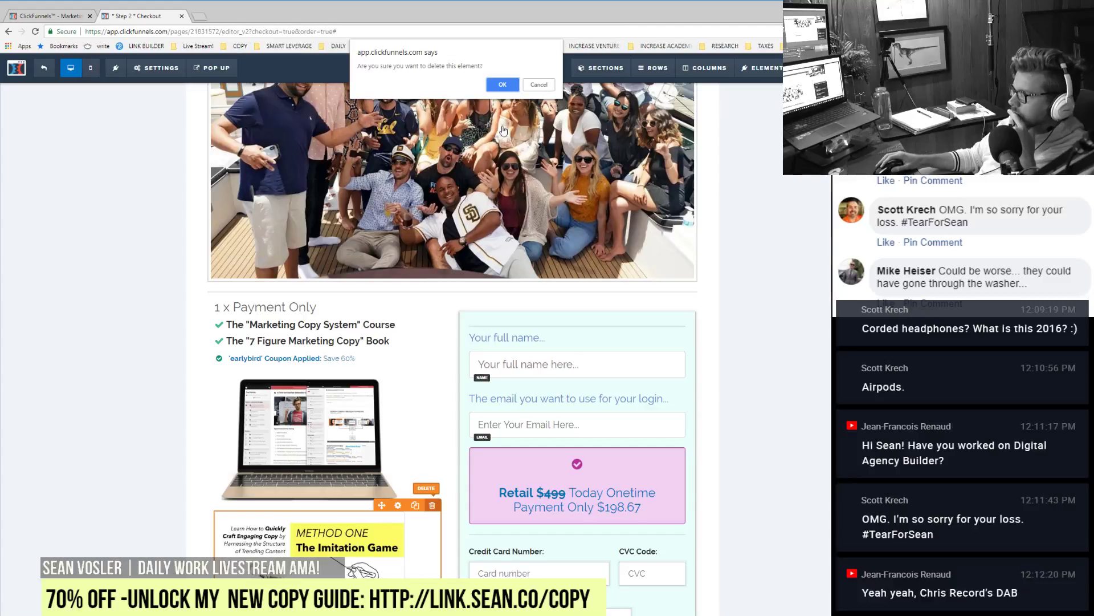
{"action": "left_click", "coordinate": [502, 85]}
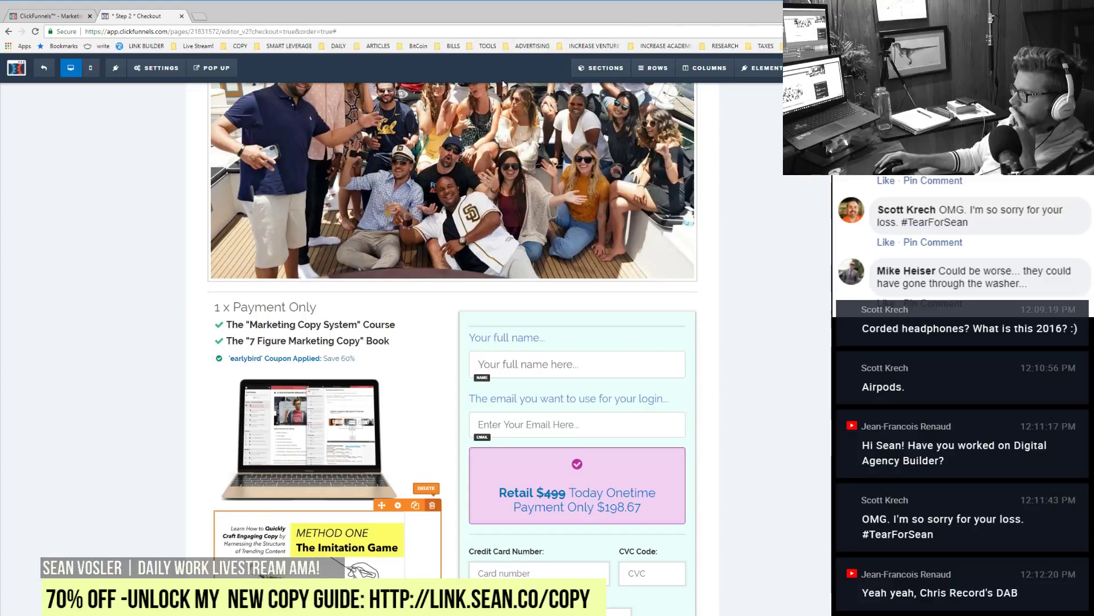
{"action": "left_click", "coordinate": [432, 365]}
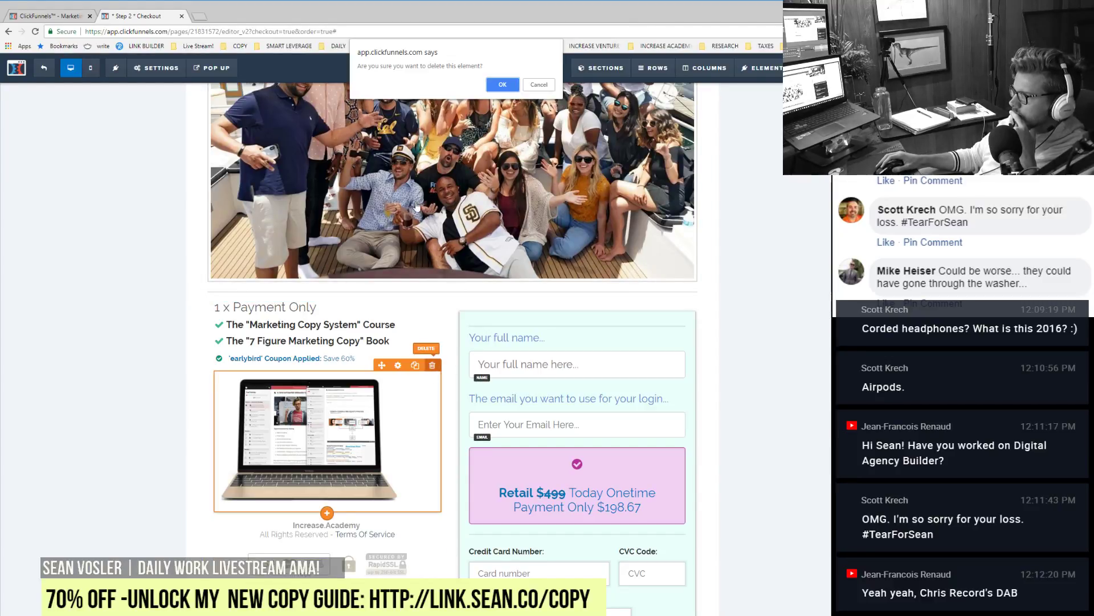
{"action": "left_click", "coordinate": [502, 85]}
{"action": "scroll", "coordinate": [456, 91], "scroll_direction": "up", "scroll_amount": 5}
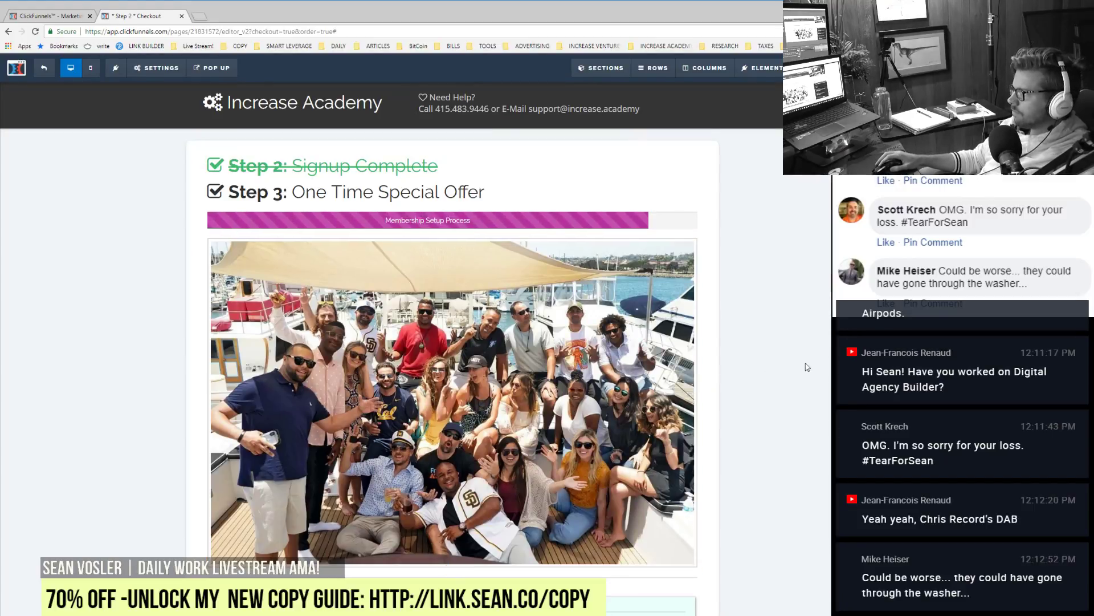
Step: Give the price box a pink background
{"action": "scroll", "coordinate": [815, 448], "scroll_direction": "down", "scroll_amount": 8}
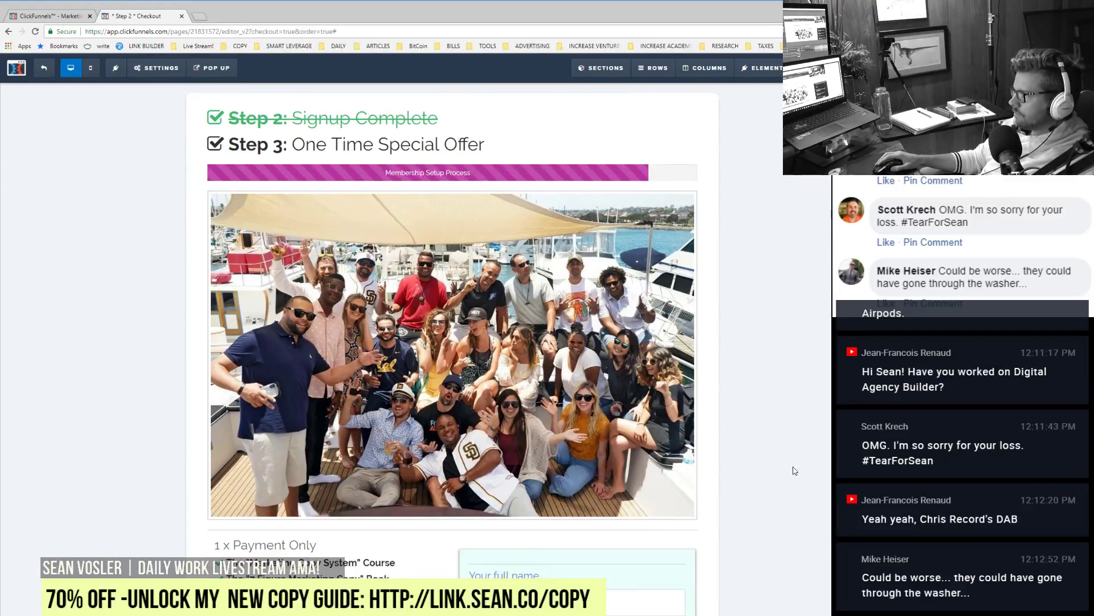
{"action": "scroll", "coordinate": [790, 475], "scroll_direction": "up", "scroll_amount": 4}
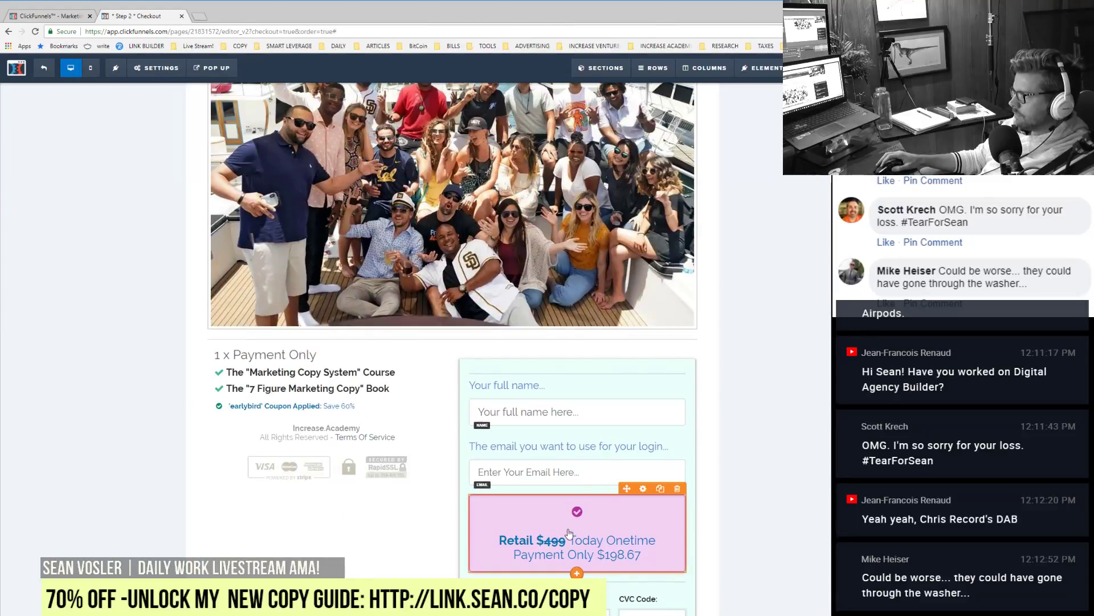
{"action": "left_click", "coordinate": [643, 489]}
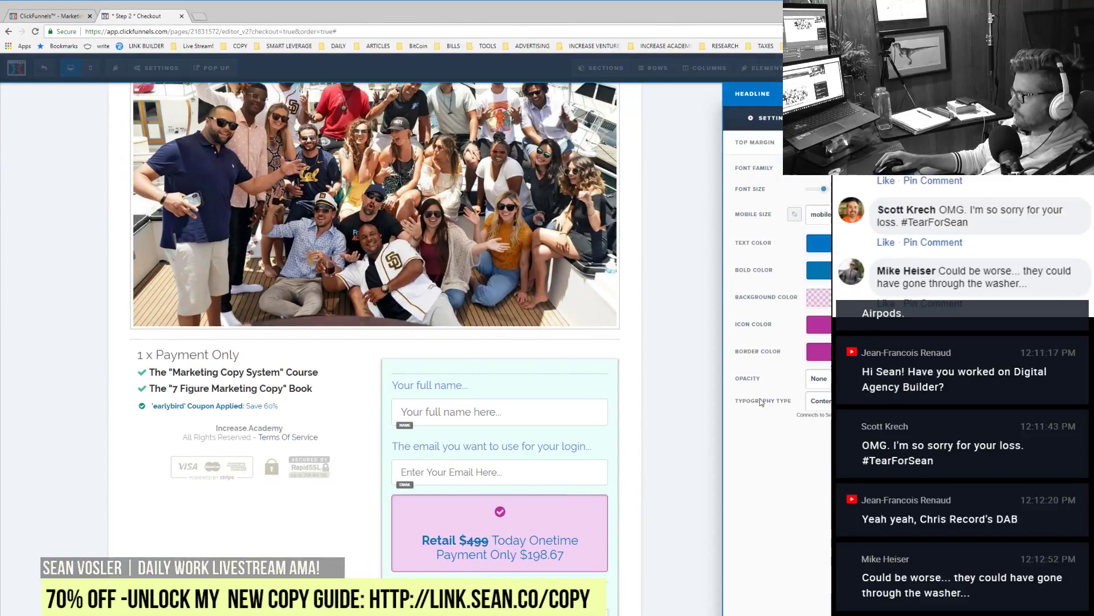
{"action": "left_click", "coordinate": [818, 297]}
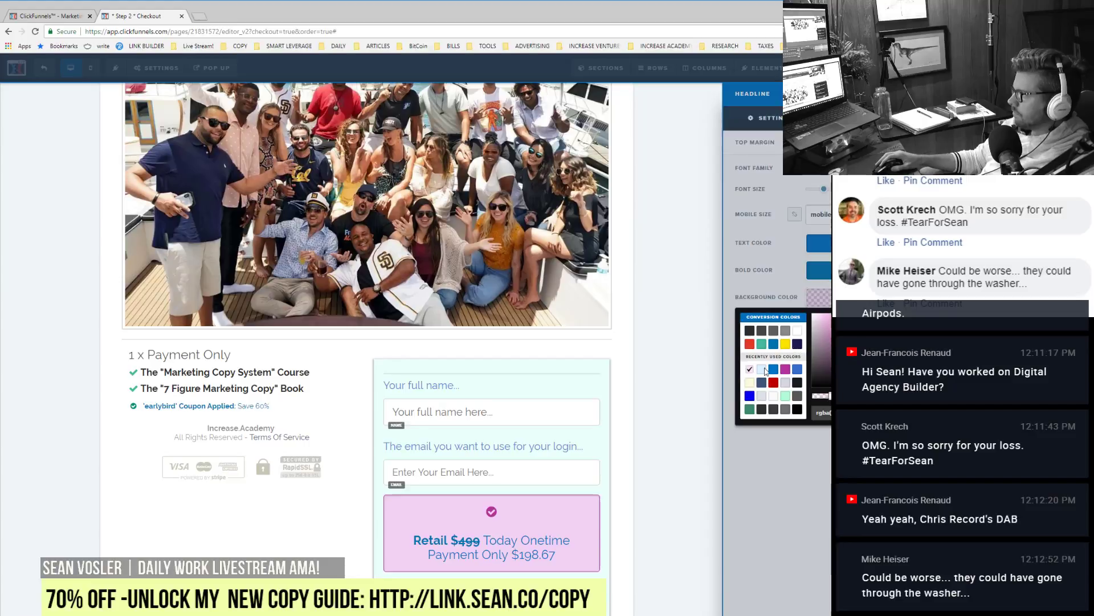
{"action": "left_click", "coordinate": [750, 344]}
{"action": "left_click", "coordinate": [829, 312]}
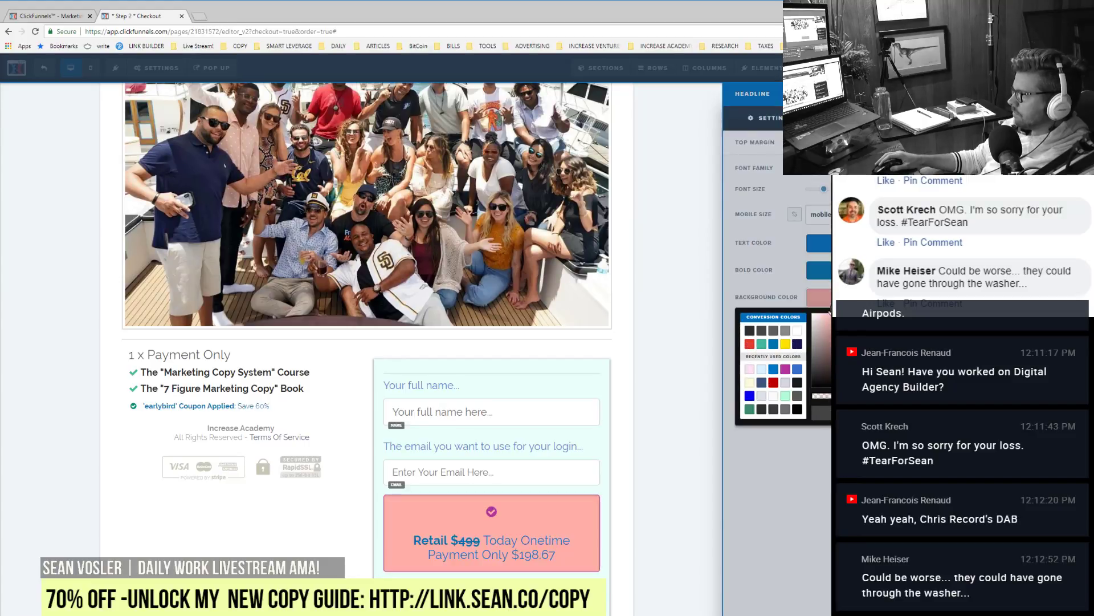
{"action": "left_click", "coordinate": [817, 314]}
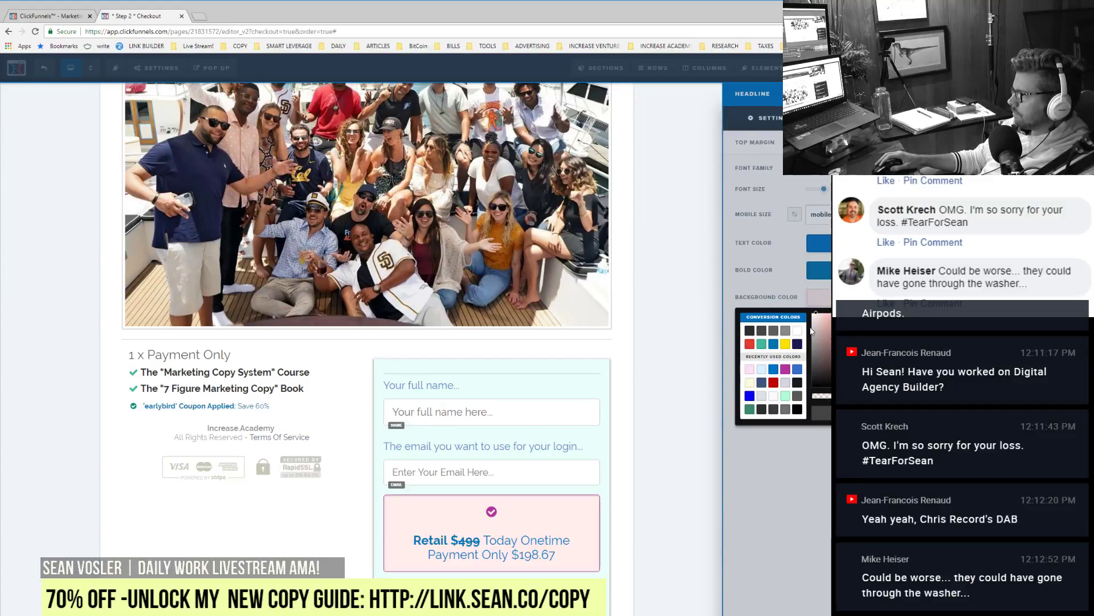
{"action": "left_click", "coordinate": [820, 313]}
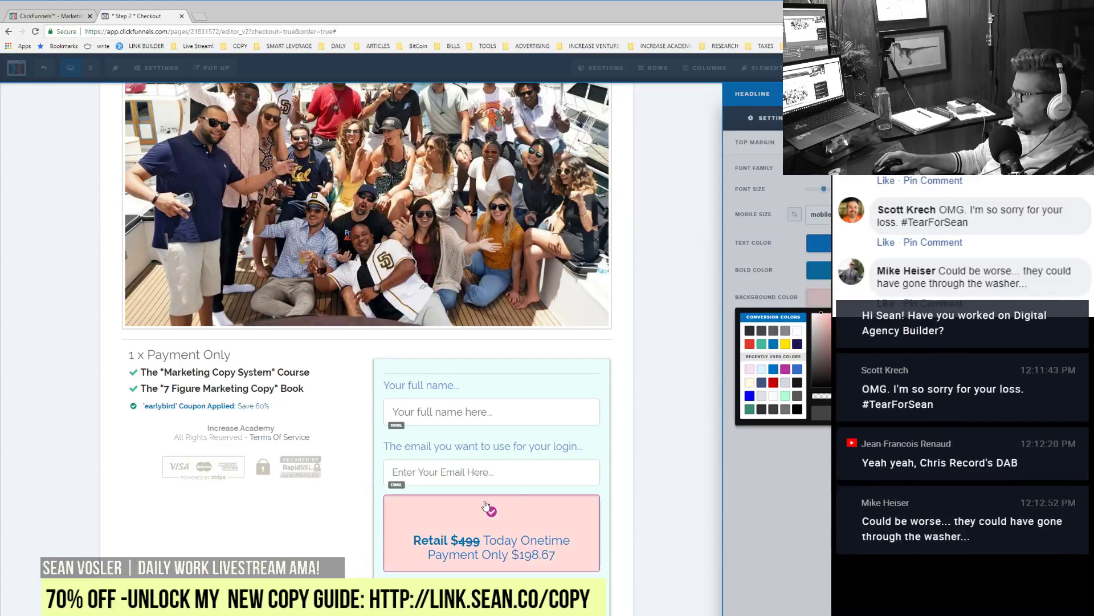
{"action": "left_click", "coordinate": [458, 550]}
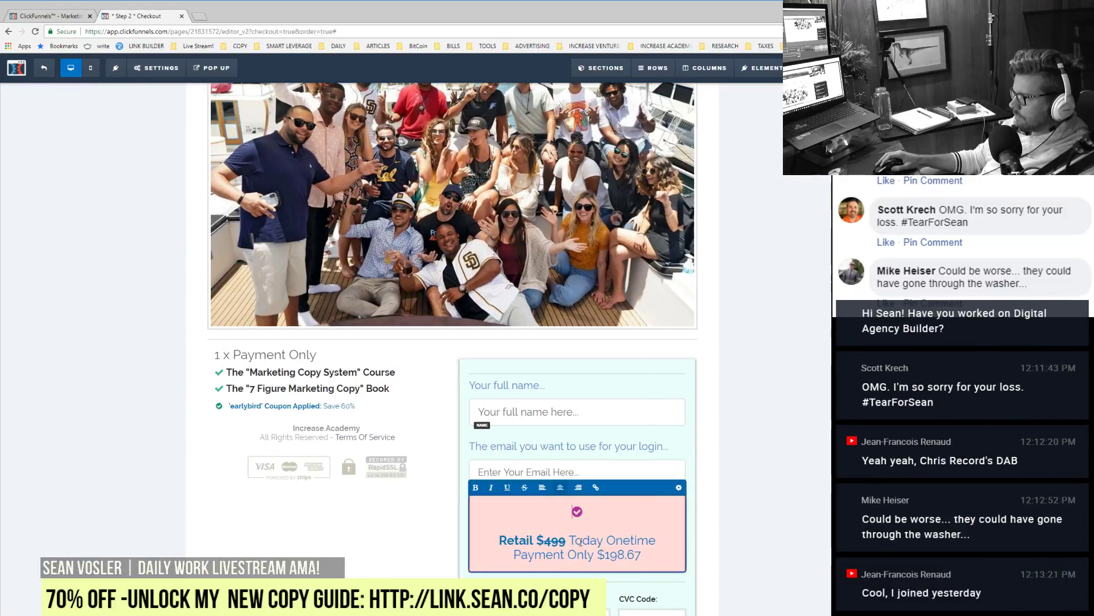
Step: Add a 9 to the retail price and change the sale price to 1999
{"action": "left_click", "coordinate": [551, 539]}
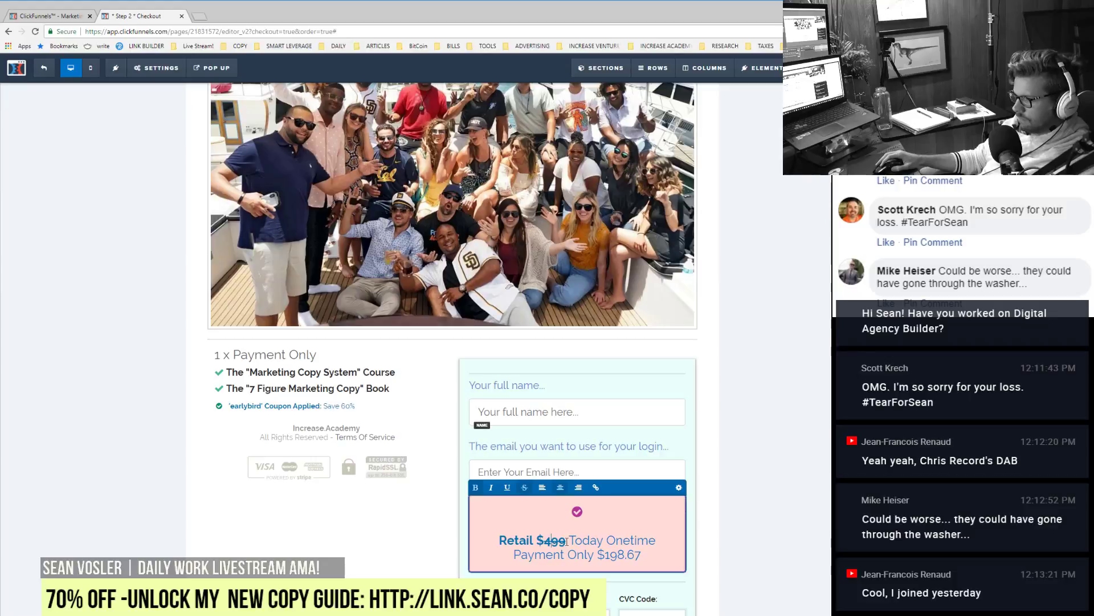
{"action": "type", "text": "9"}
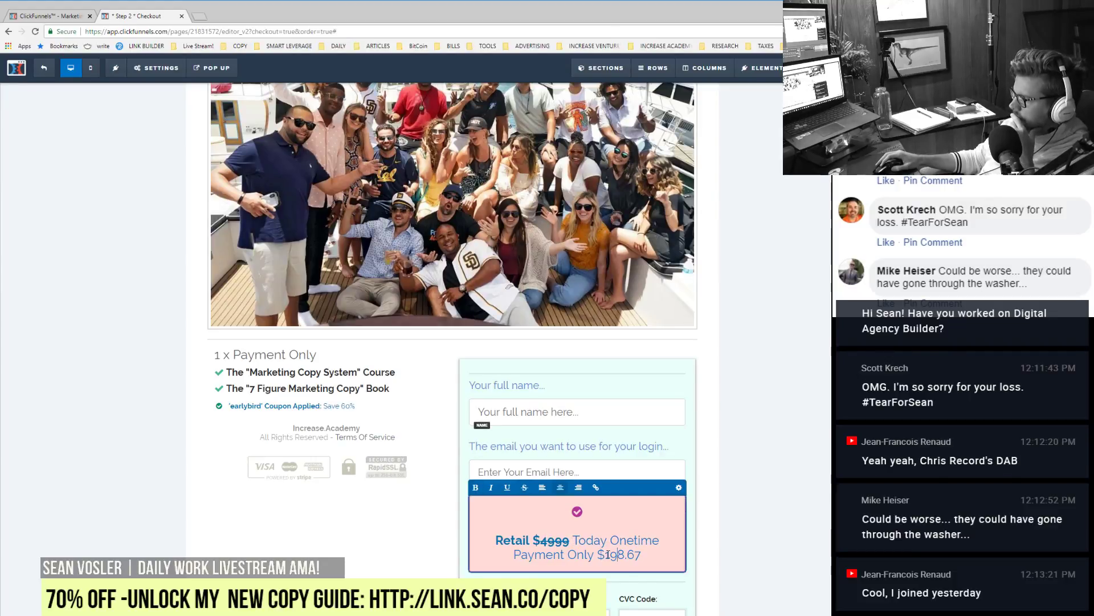
{"action": "left_click_drag", "start_coordinate": [606, 554], "coordinate": [627, 556]}
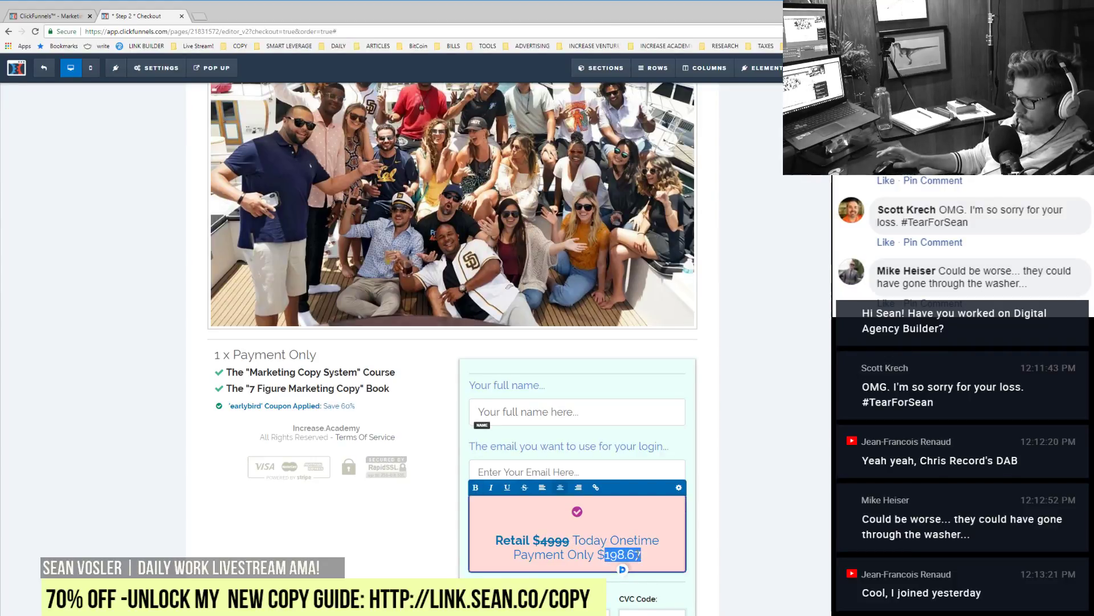
{"action": "type", "text": "1999"}
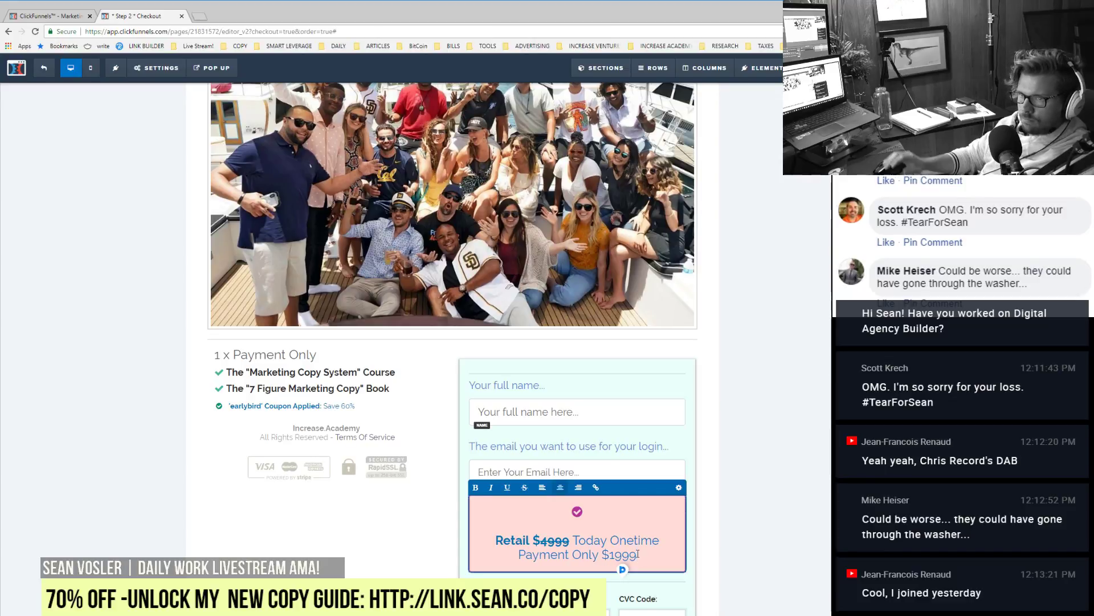
{"action": "left_click", "coordinate": [763, 477]}
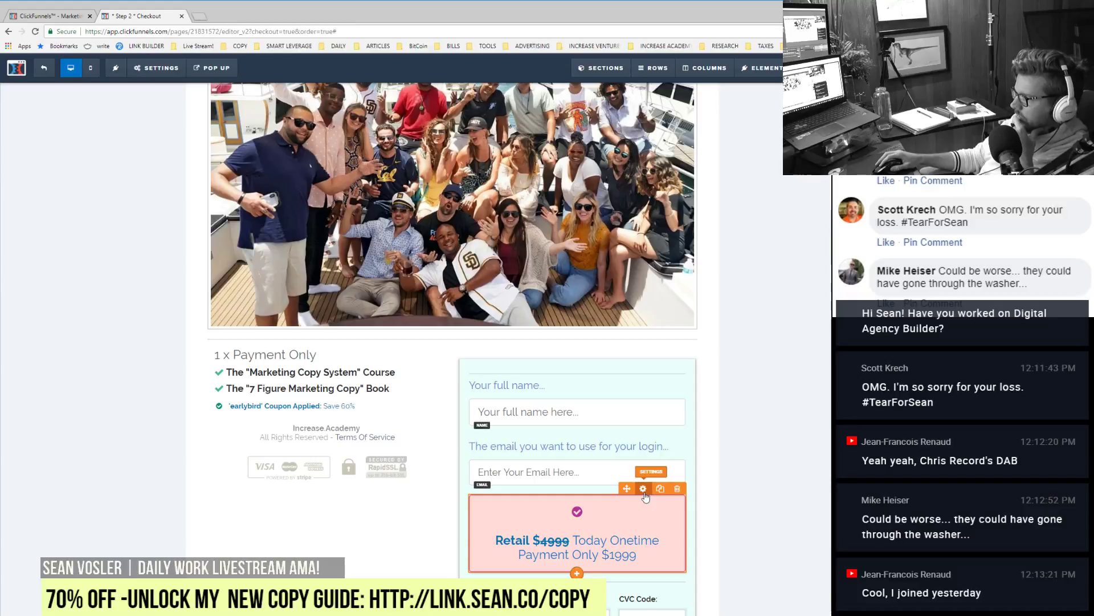
Step: Set the price headline's bold 'Retail $4999' colour to red and its regular text to dark
{"action": "left_click", "coordinate": [643, 489]}
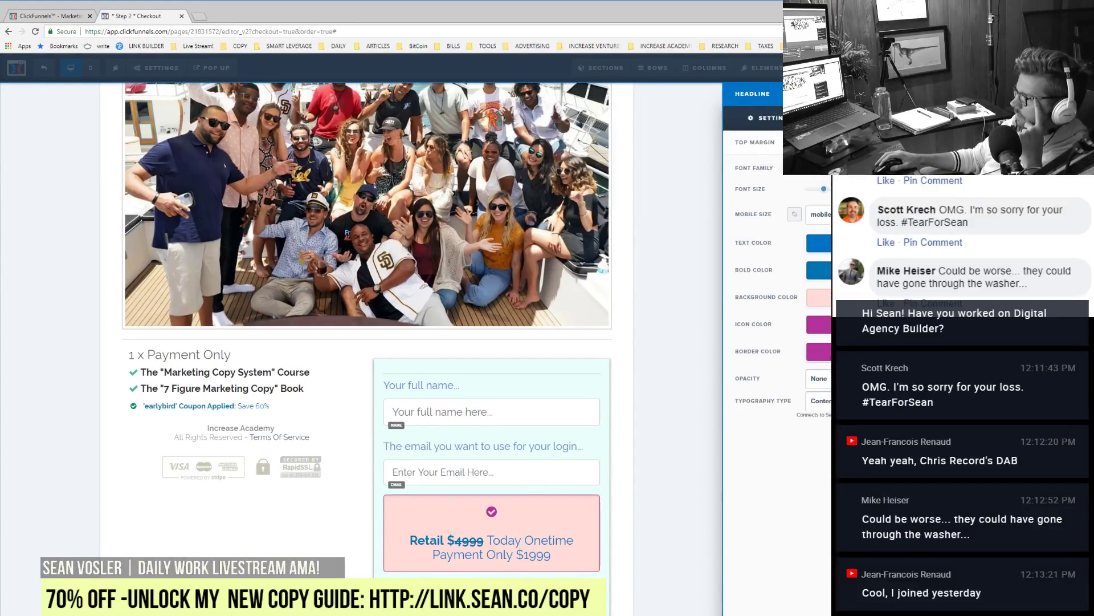
{"action": "left_click", "coordinate": [819, 323]}
{"action": "left_click", "coordinate": [819, 323]}
{"action": "left_click", "coordinate": [819, 324]}
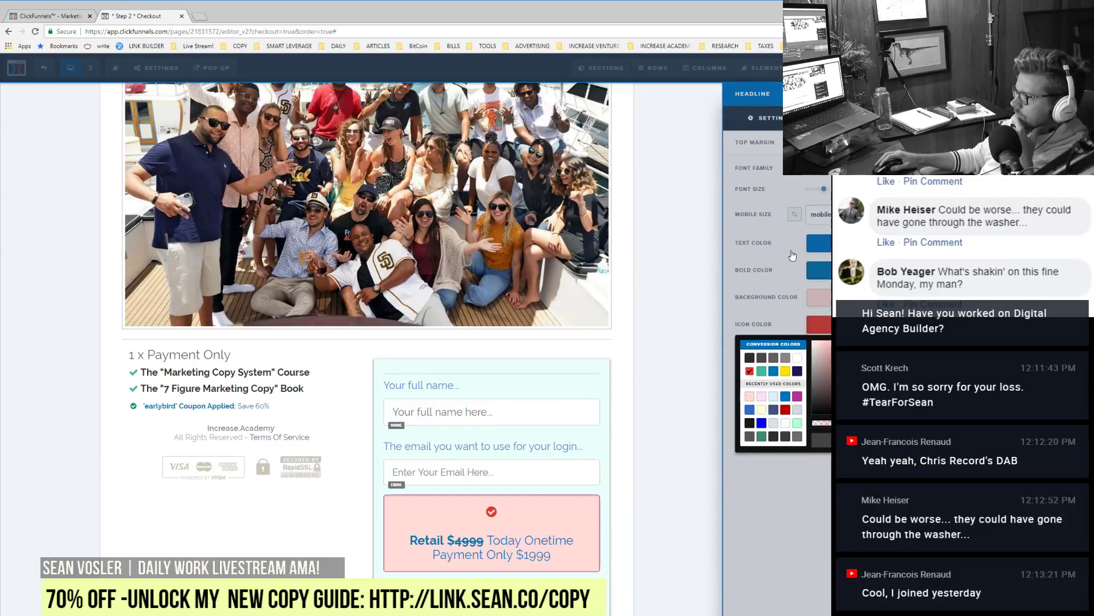
{"action": "left_click", "coordinate": [748, 371]}
{"action": "left_click", "coordinate": [819, 270]}
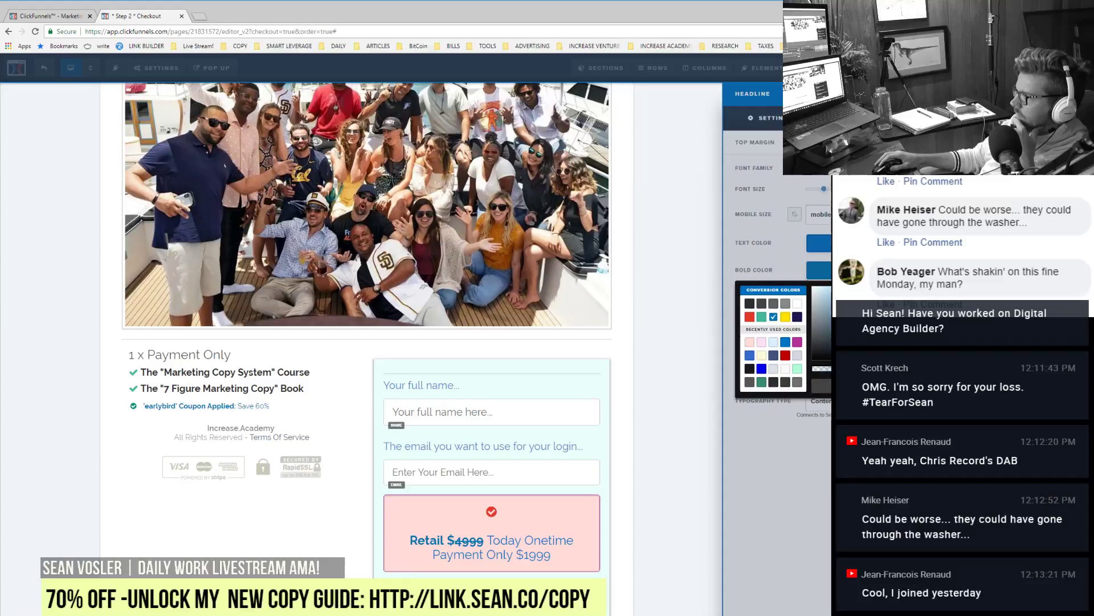
{"action": "left_click", "coordinate": [750, 317]}
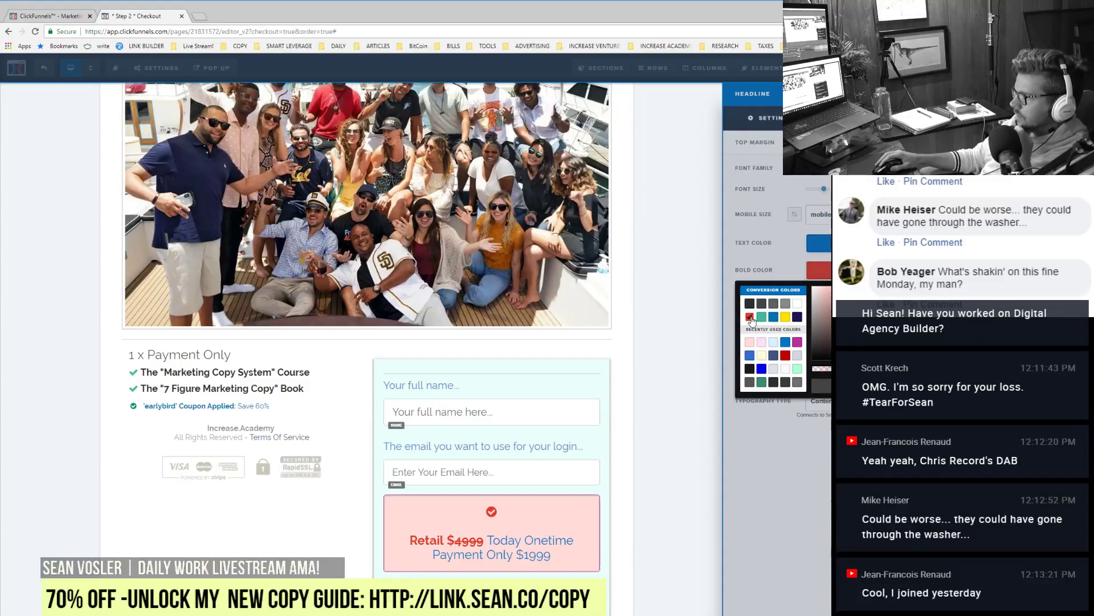
{"action": "left_click", "coordinate": [824, 244]}
{"action": "left_click", "coordinate": [824, 244]}
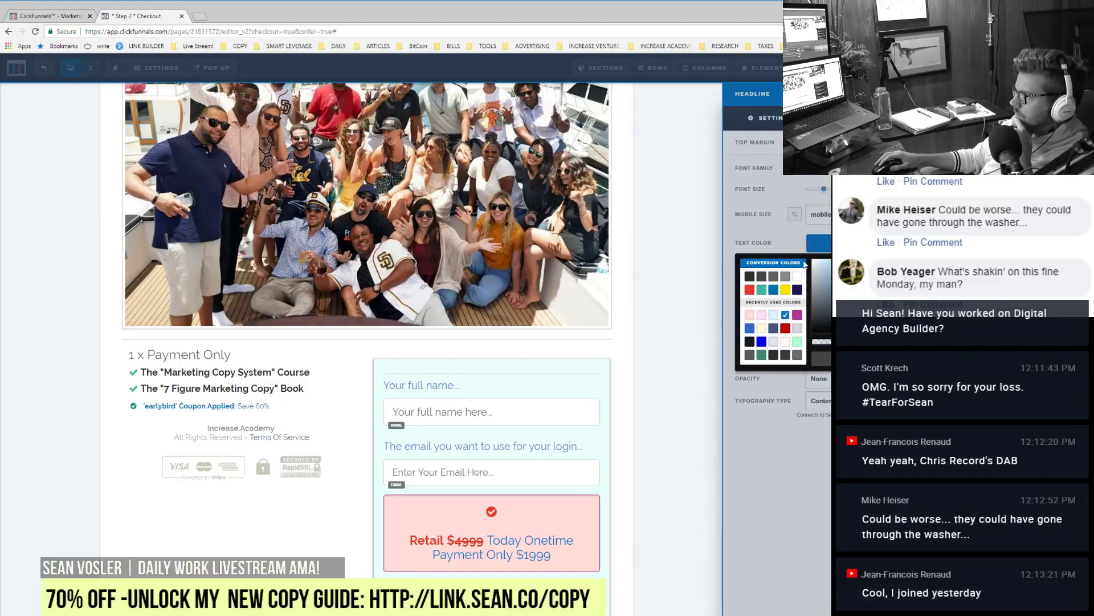
{"action": "left_click", "coordinate": [763, 290]}
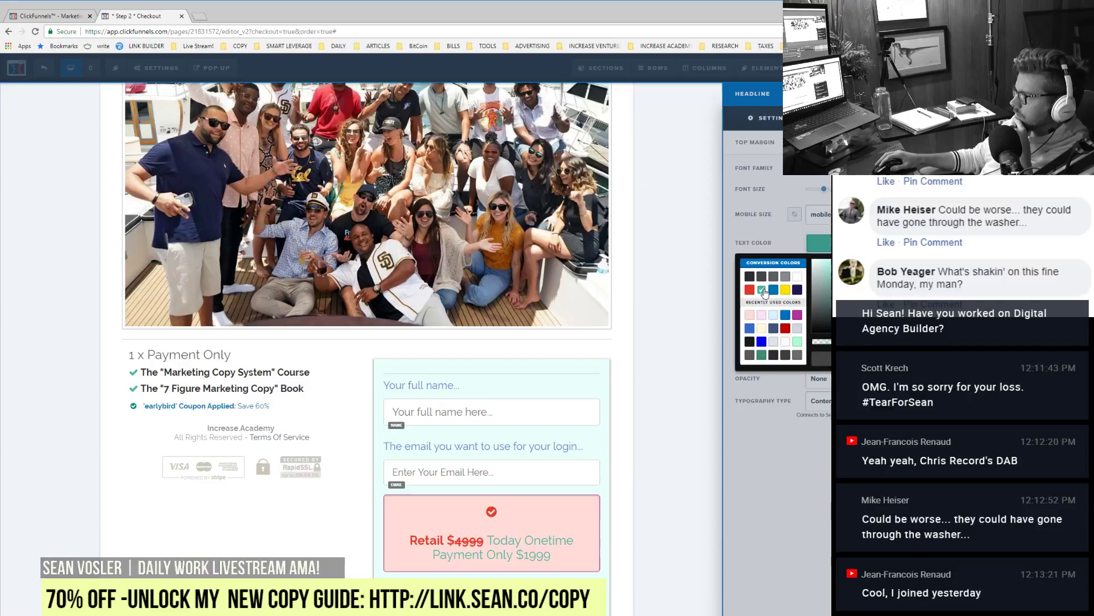
{"action": "left_click", "coordinate": [761, 356]}
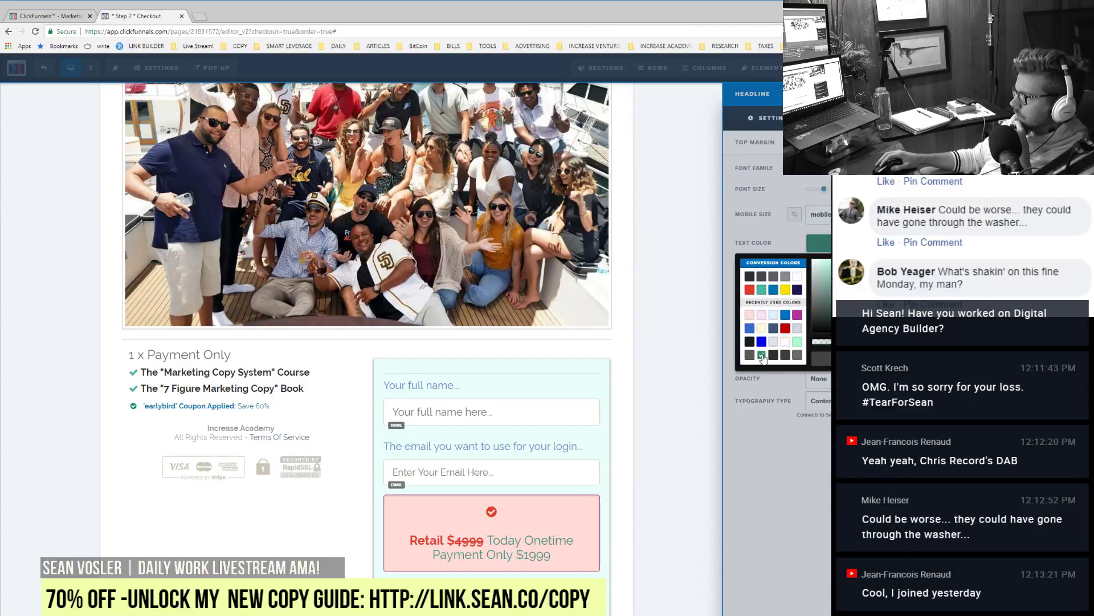
{"action": "left_click", "coordinate": [749, 277]}
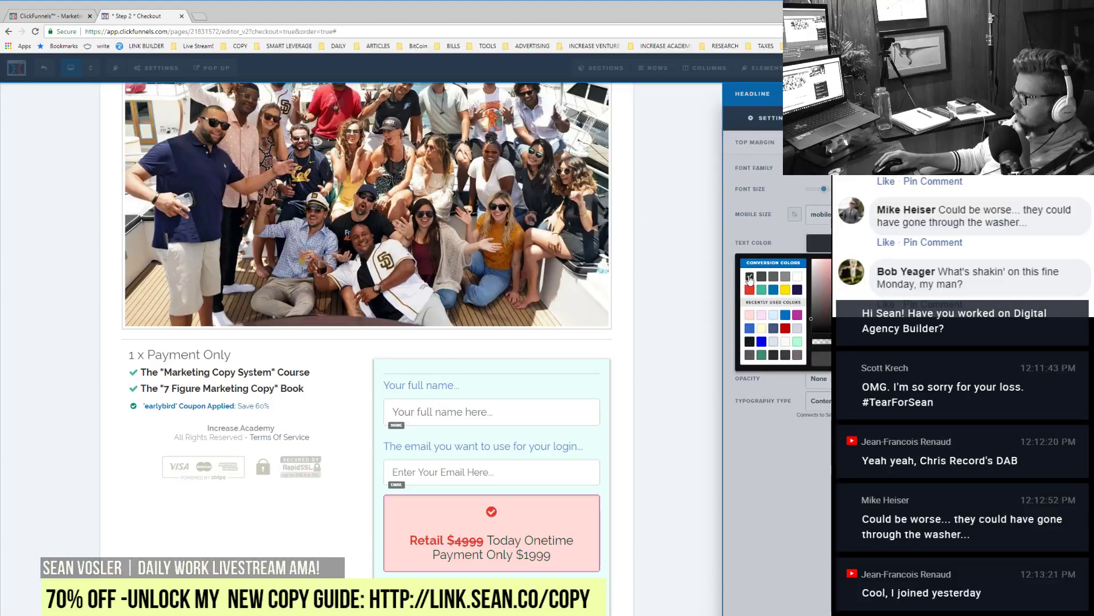
Step: Append 'For a Select Few...' to the Step 3 'One Time Special Offer' heading
{"action": "left_click", "coordinate": [600, 390]}
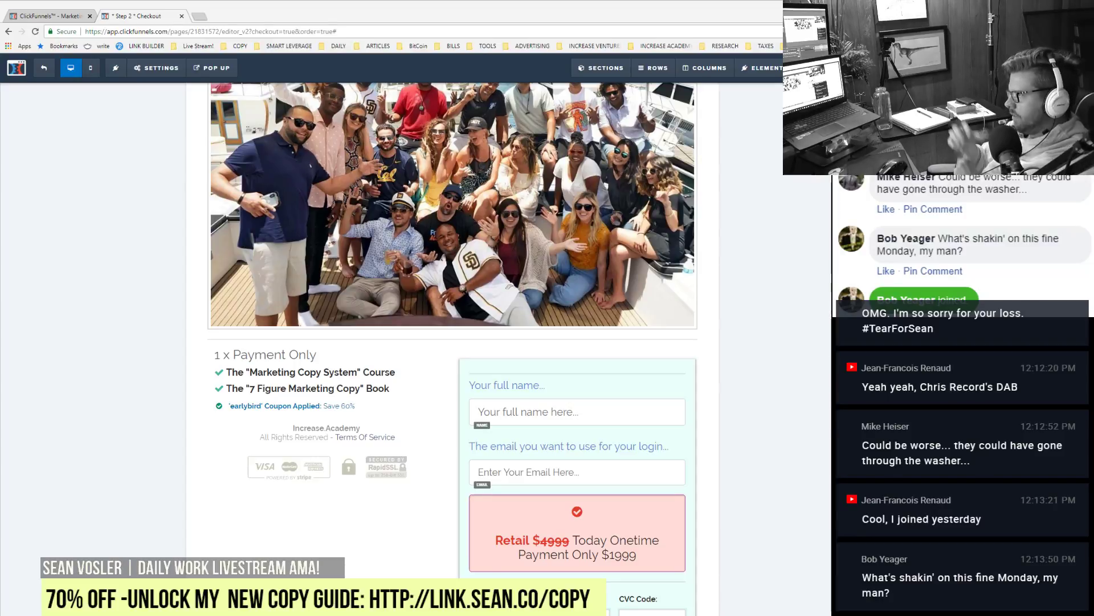
{"action": "scroll", "coordinate": [453, 342], "scroll_direction": "up", "scroll_amount": 4}
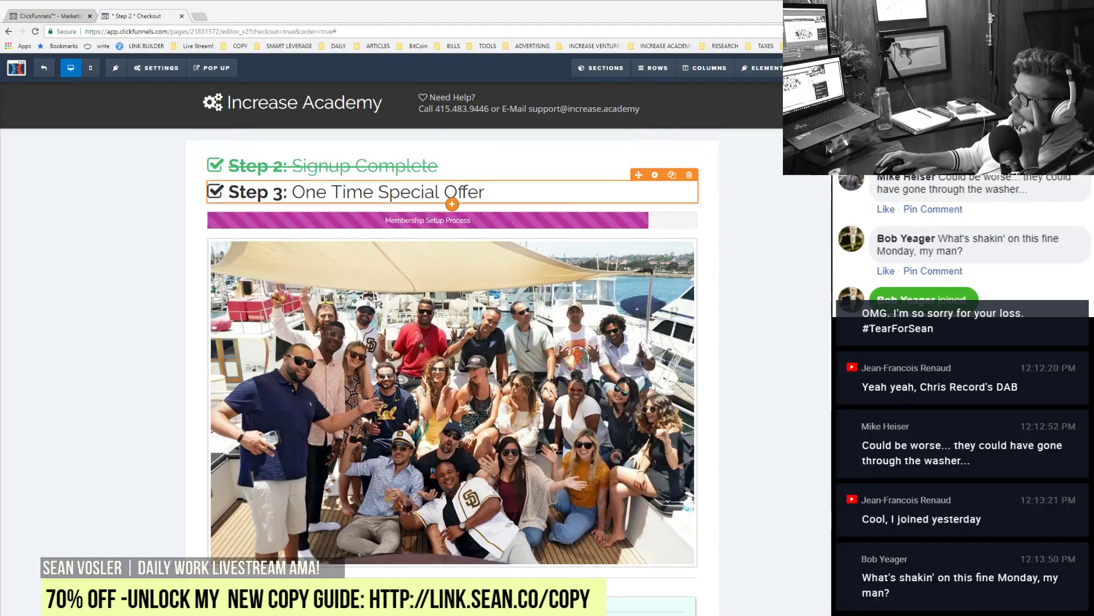
{"action": "left_click", "coordinate": [485, 190]}
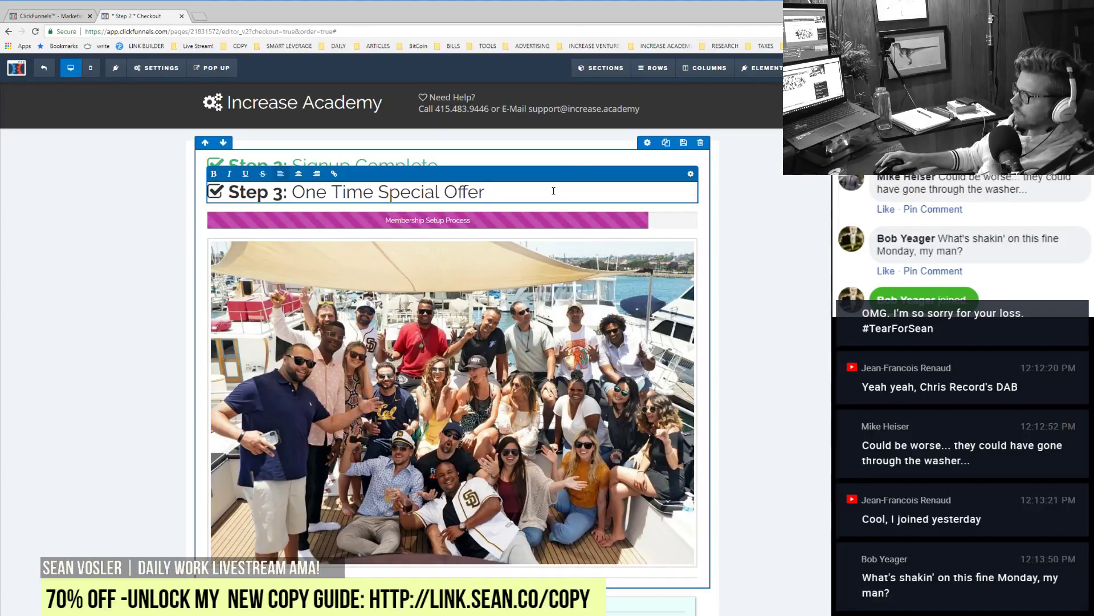
{"action": "type", "text": "For a Se"}
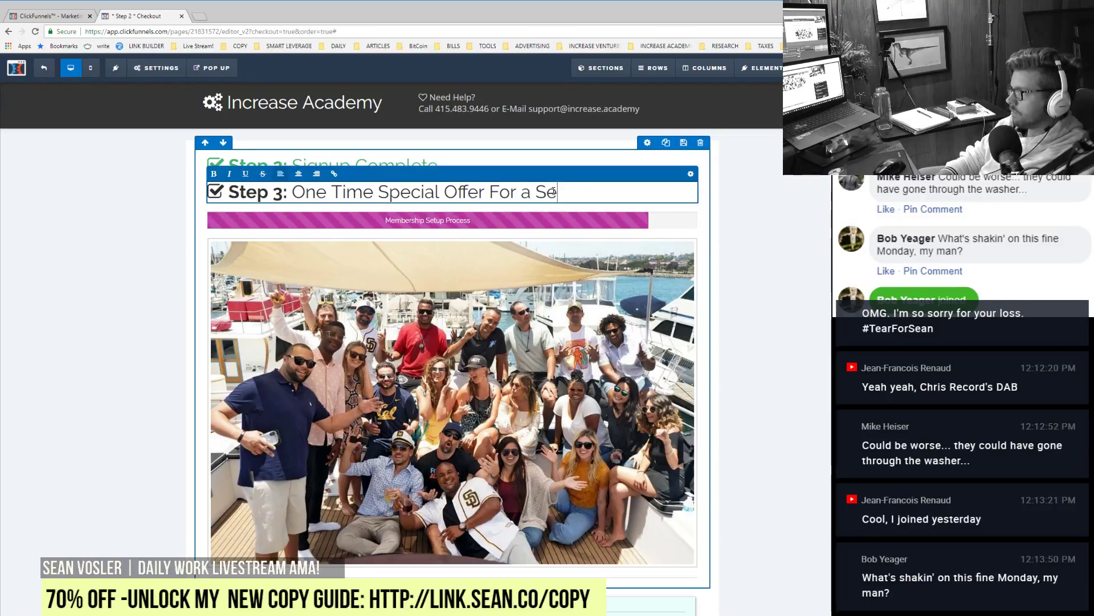
{"action": "type", "text": "lect Few..."}
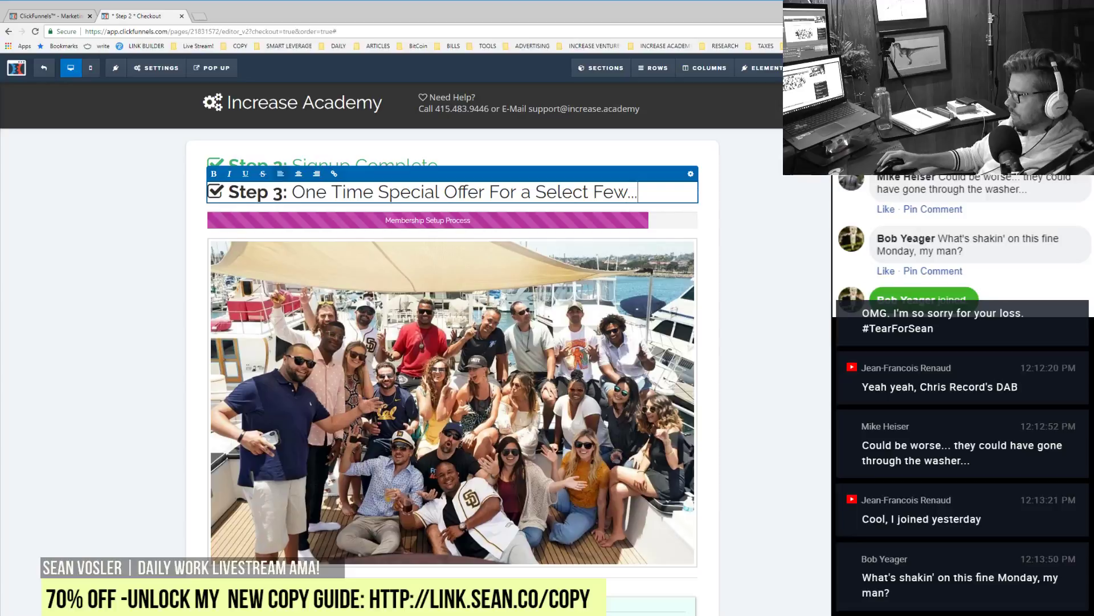
{"action": "key", "text": "Escape"}
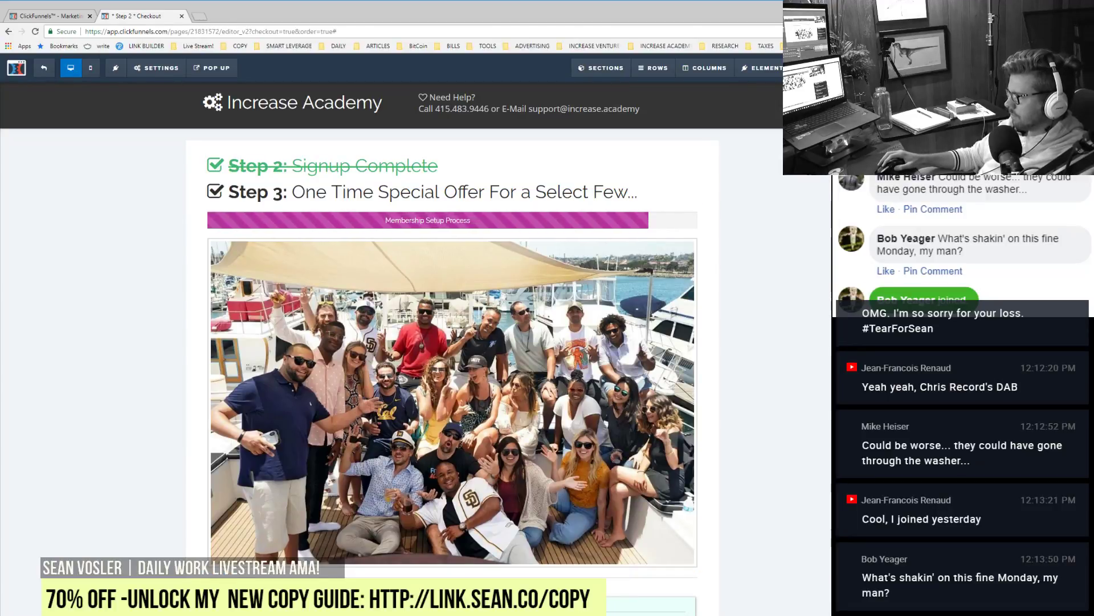
{"action": "key", "text": "Delete"}
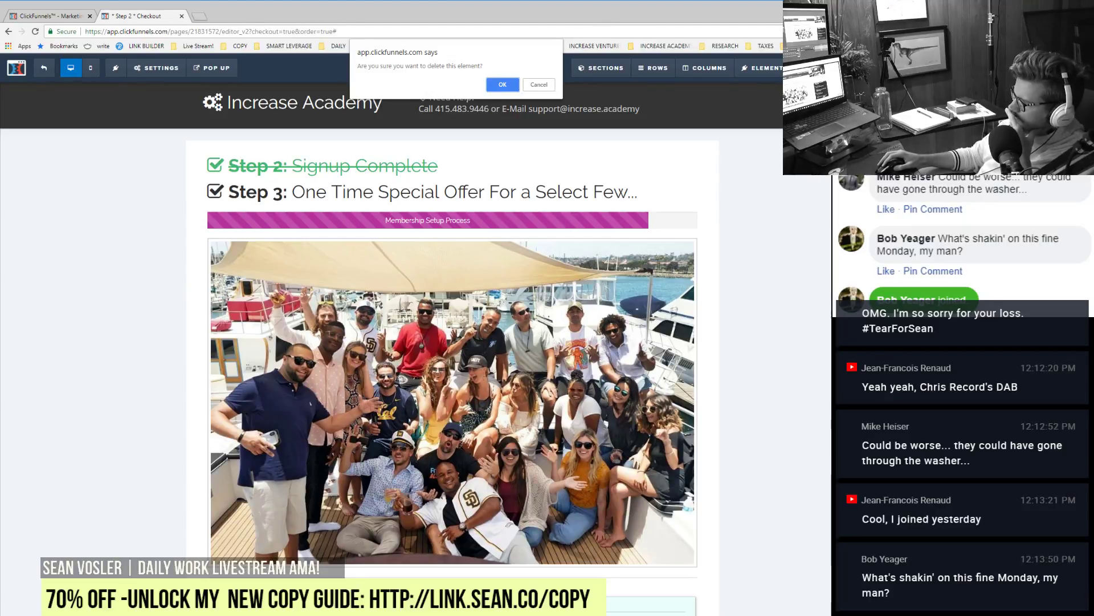
Step: Delete the leftover element beneath the group photo, confirming each removal
{"action": "left_click", "coordinate": [502, 84]}
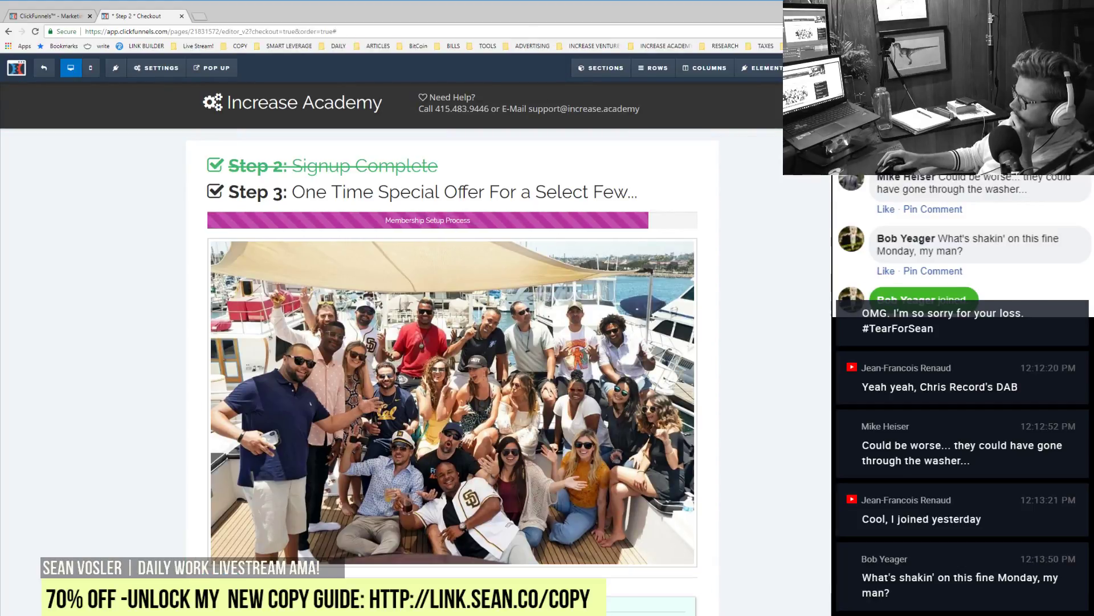
{"action": "left_click", "coordinate": [671, 610]}
{"action": "left_click", "coordinate": [502, 85]}
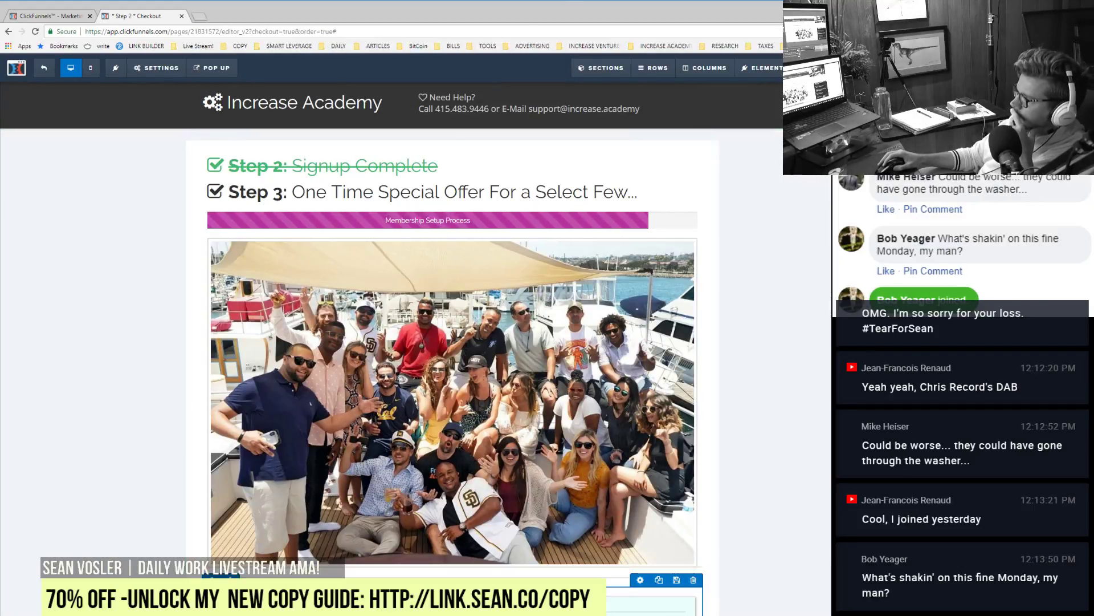
{"action": "left_click", "coordinate": [671, 609]}
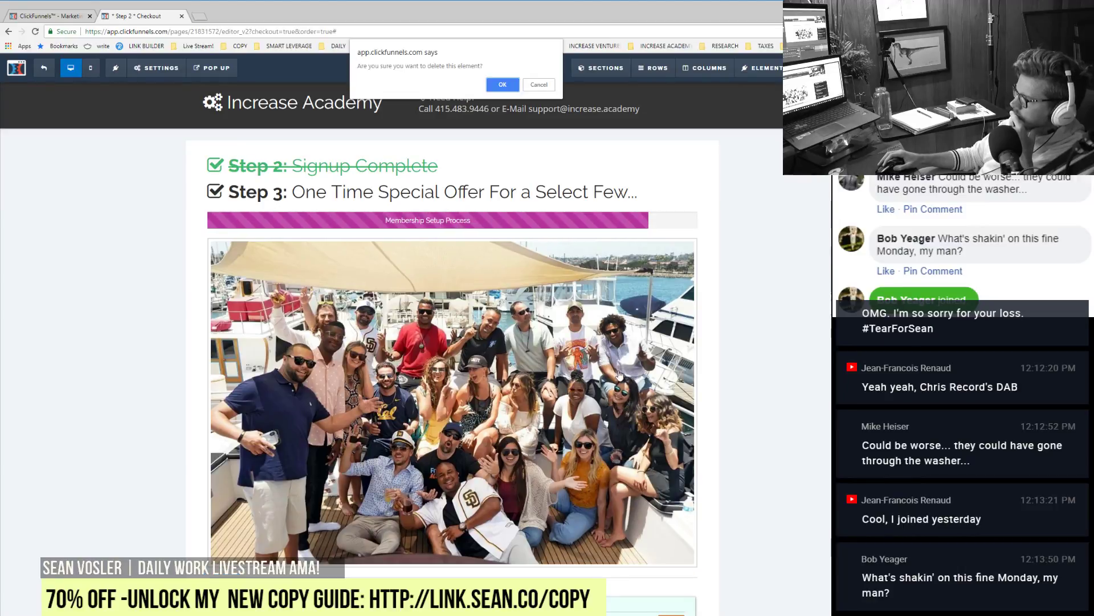
{"action": "left_click", "coordinate": [503, 85]}
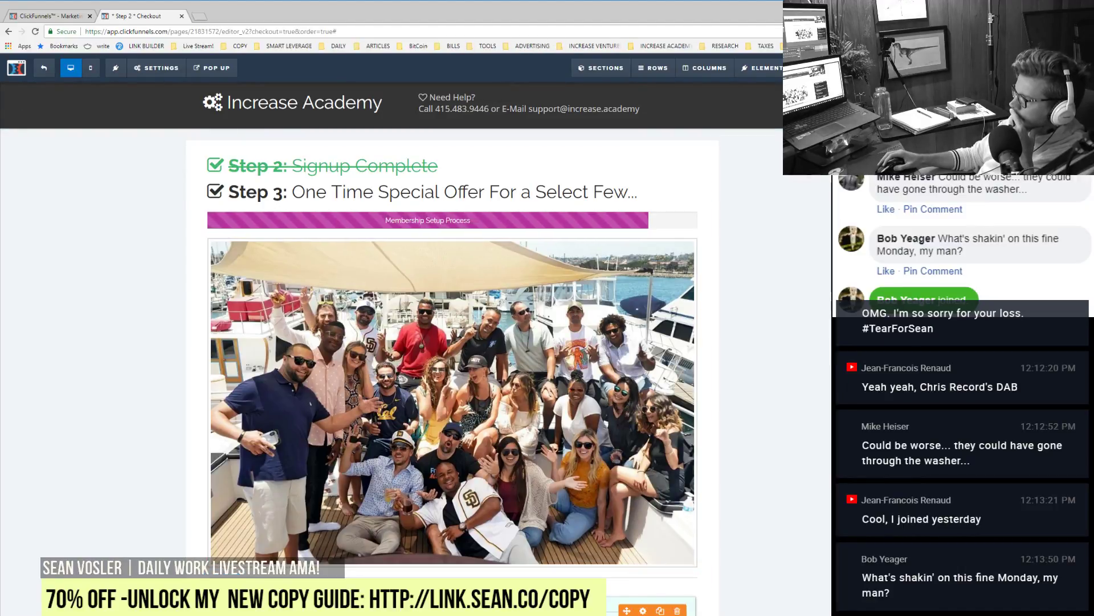
{"action": "left_click", "coordinate": [677, 609]}
{"action": "left_click", "coordinate": [502, 85]}
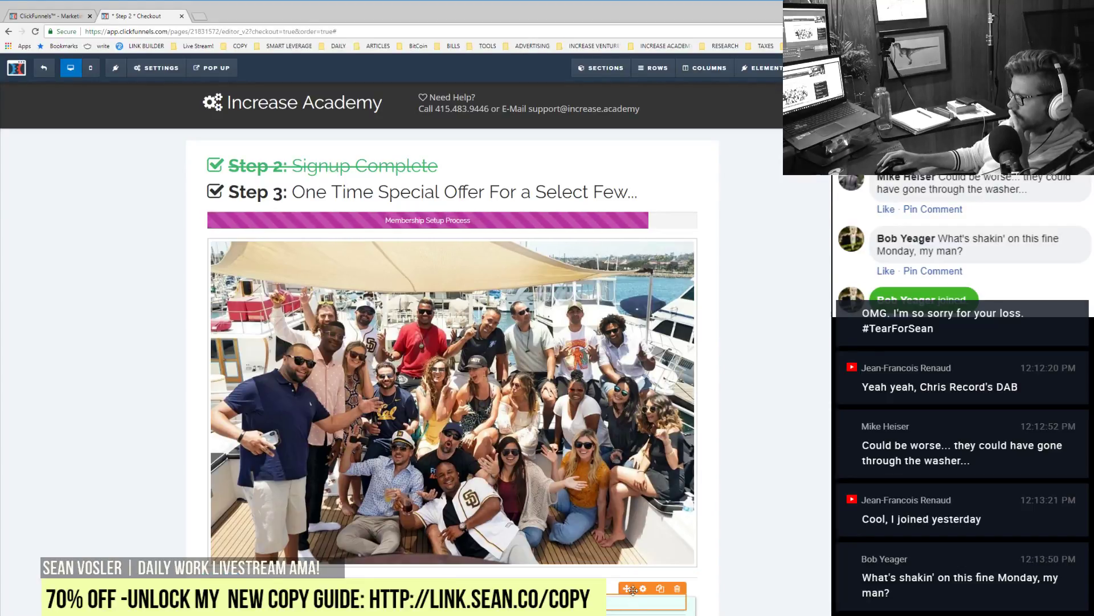
{"action": "left_click", "coordinate": [643, 588]}
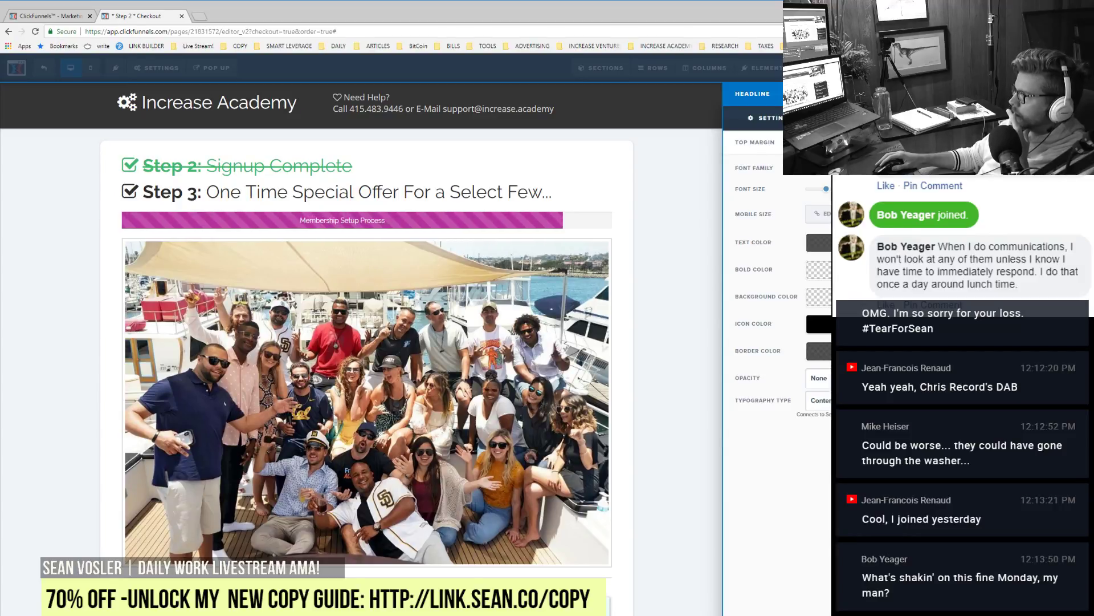
{"action": "left_click", "coordinate": [482, 575]}
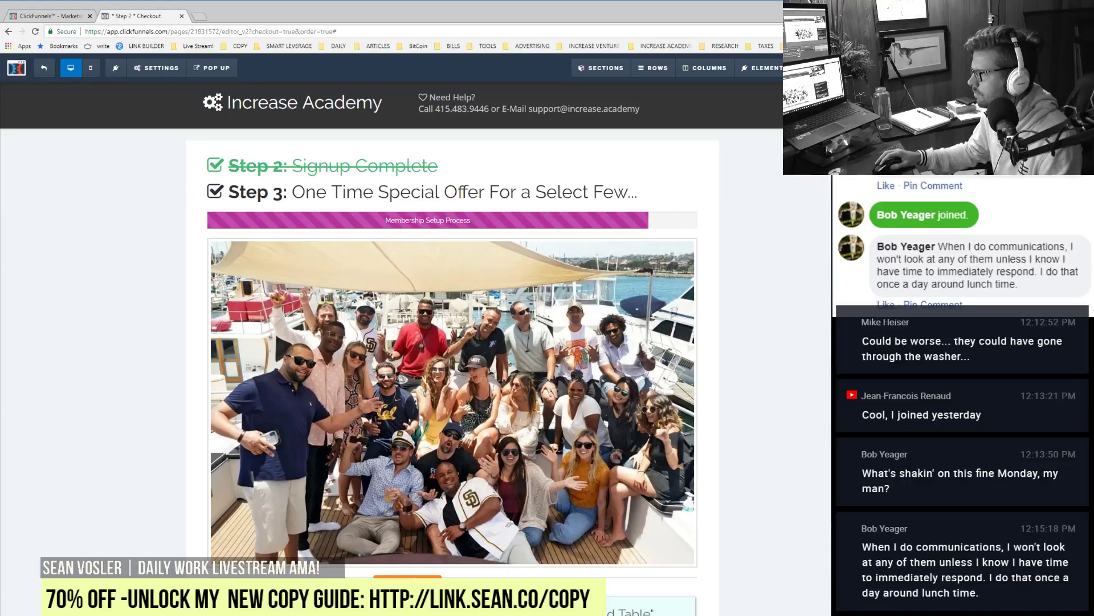
Step: Delete the element under the photo and move the 'Hot Tub Round Table' heading above it
{"action": "left_click", "coordinate": [426, 577]}
{"action": "left_click", "coordinate": [501, 86]}
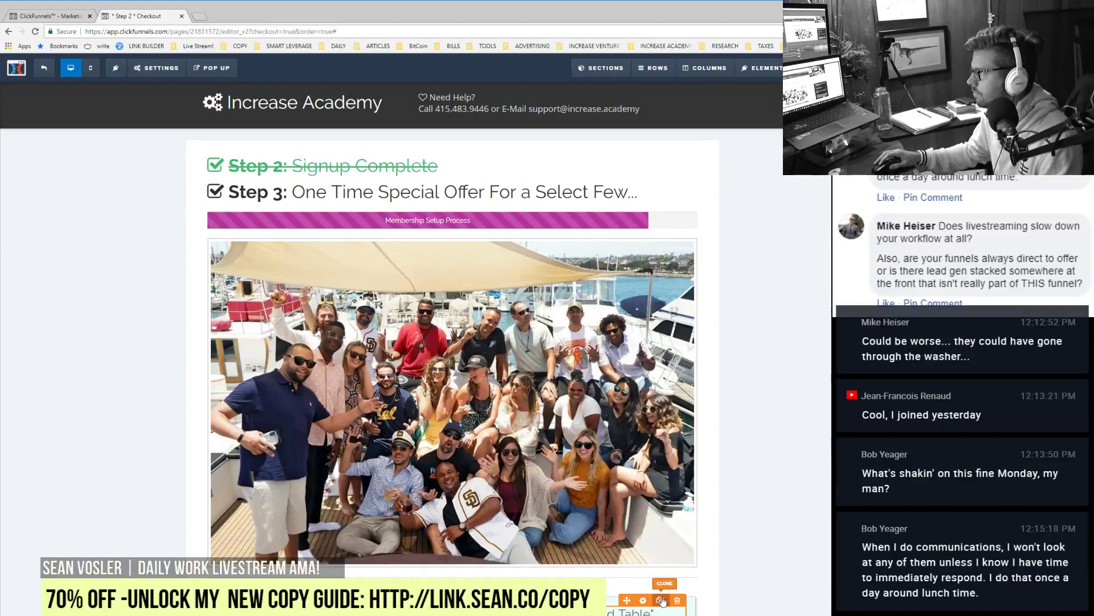
{"action": "left_click_drag", "start_coordinate": [627, 600], "coordinate": [487, 287]}
{"action": "left_click", "coordinate": [487, 287]}
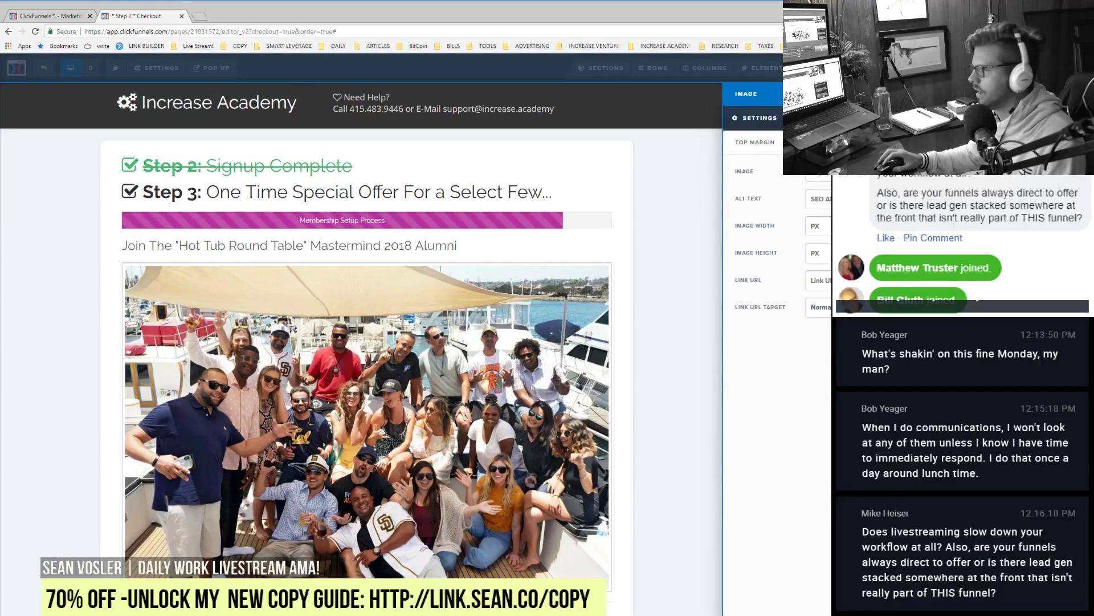
Step: Increase the alumni heading's font size and clone it directly beneath itself
{"action": "left_click", "coordinate": [516, 459]}
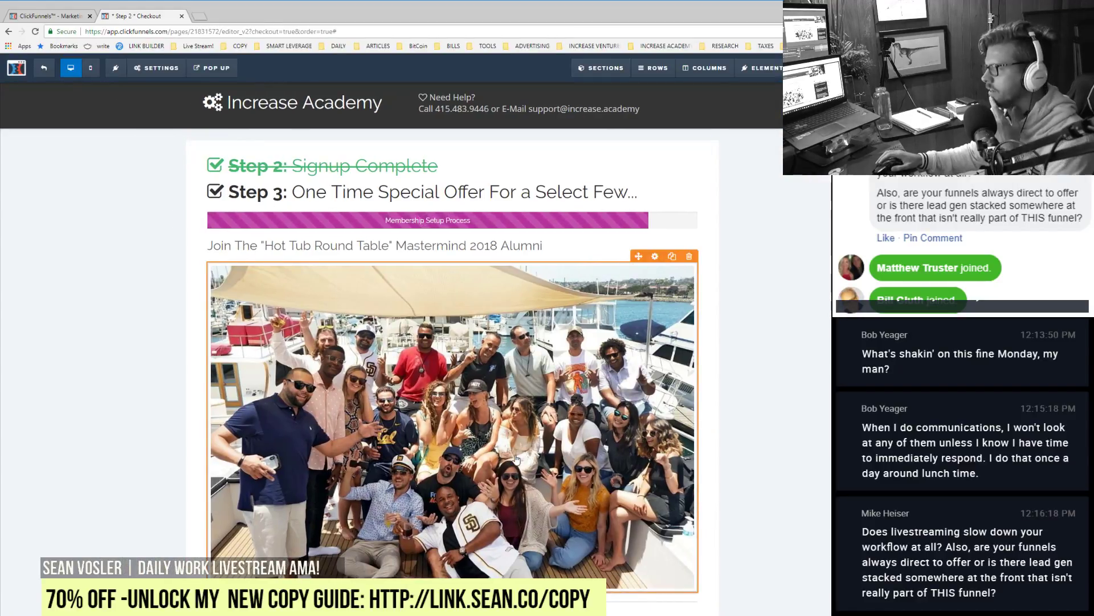
{"action": "scroll", "coordinate": [517, 459], "scroll_direction": "down", "scroll_amount": 3}
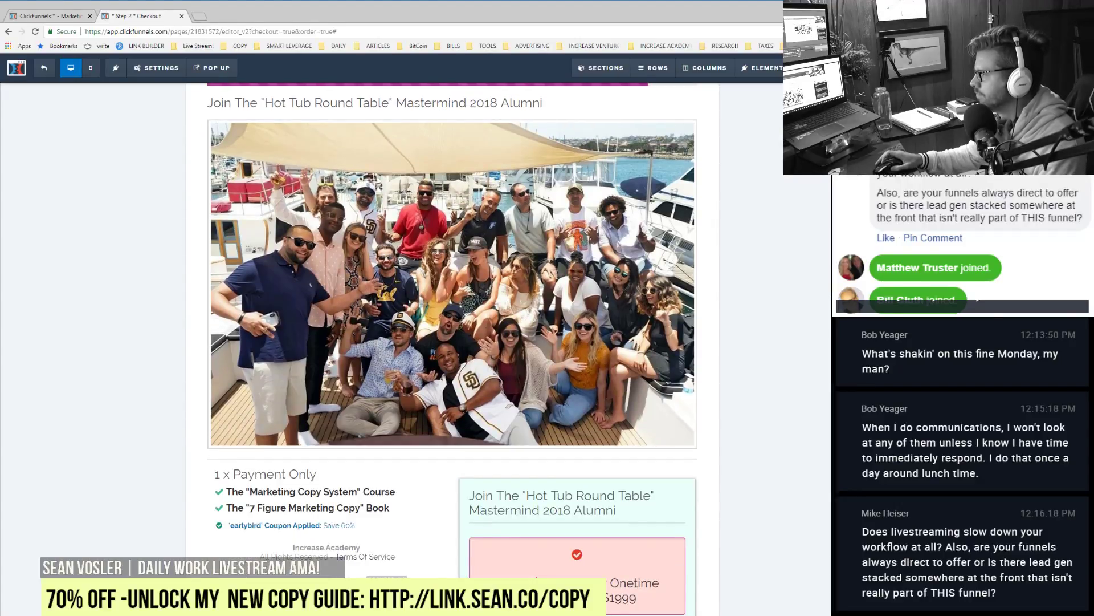
{"action": "scroll", "coordinate": [516, 459], "scroll_direction": "up", "scroll_amount": 3}
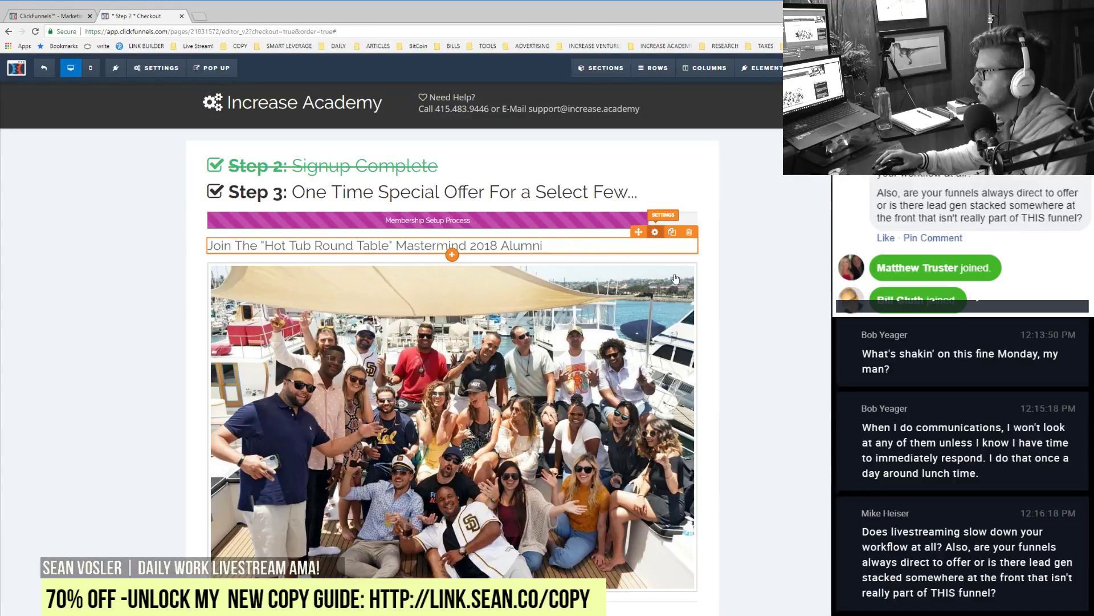
{"action": "left_click", "coordinate": [655, 231]}
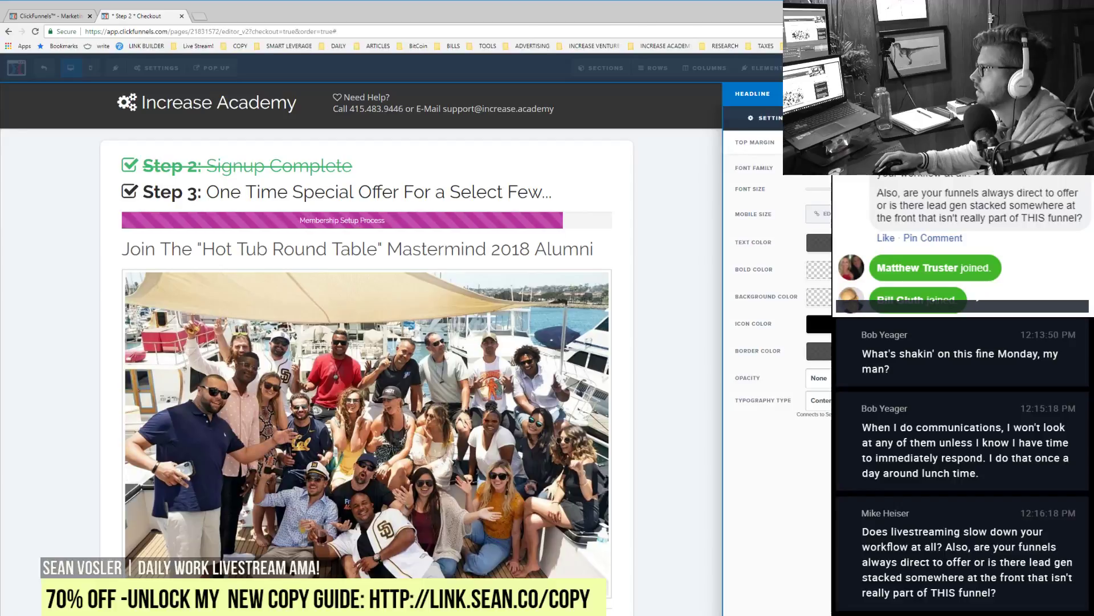
{"action": "left_click", "coordinate": [468, 251]}
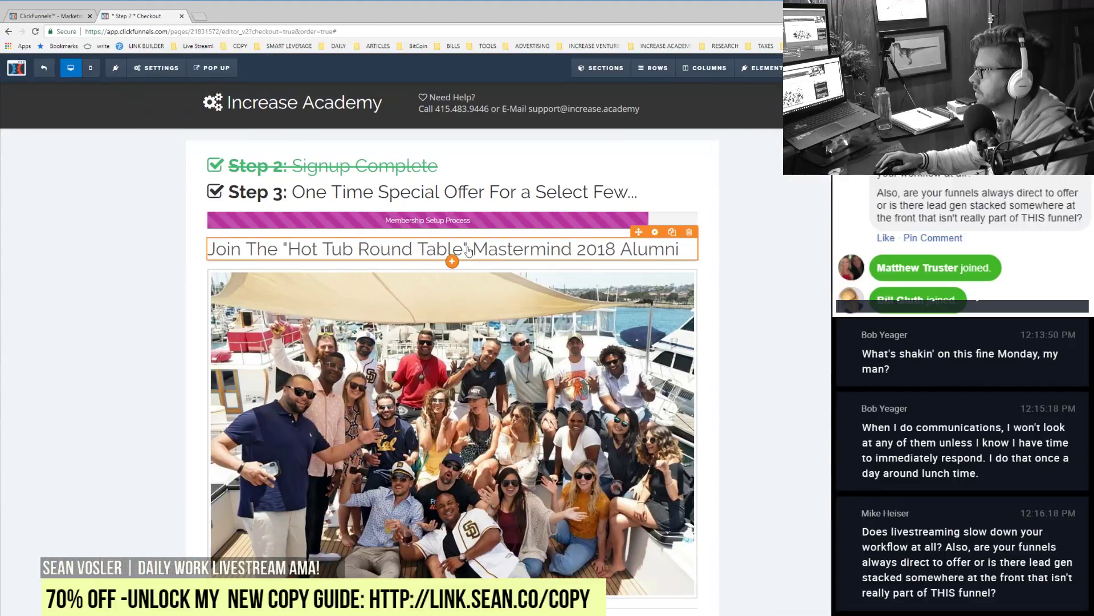
{"action": "left_click", "coordinate": [468, 250]}
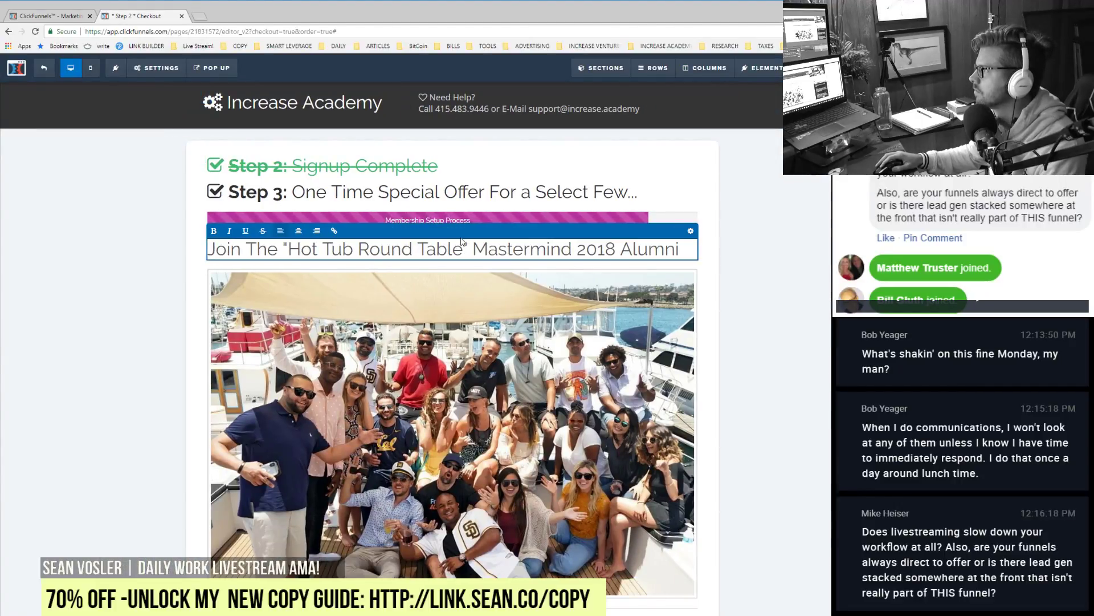
{"action": "left_click", "coordinate": [748, 301]}
Step: Duplicate the headline and retype it as 'Your Network is Your Networth Than THIS is The Mastermind For You!'
{"action": "left_click", "coordinate": [672, 232]}
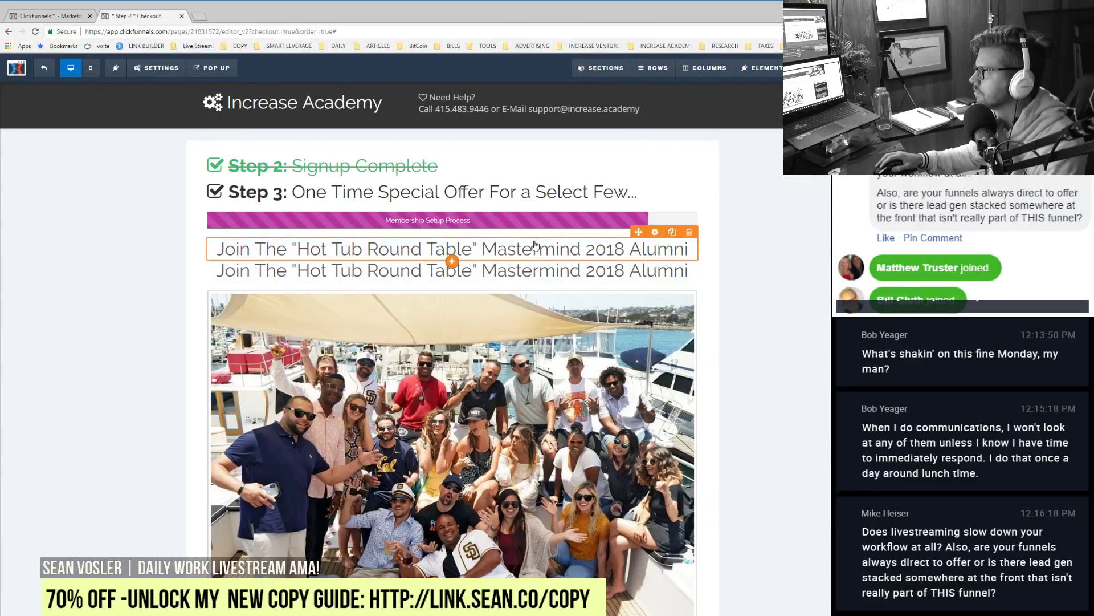
{"action": "double_click", "coordinate": [525, 247]}
{"action": "key", "text": "ctrl+a"}
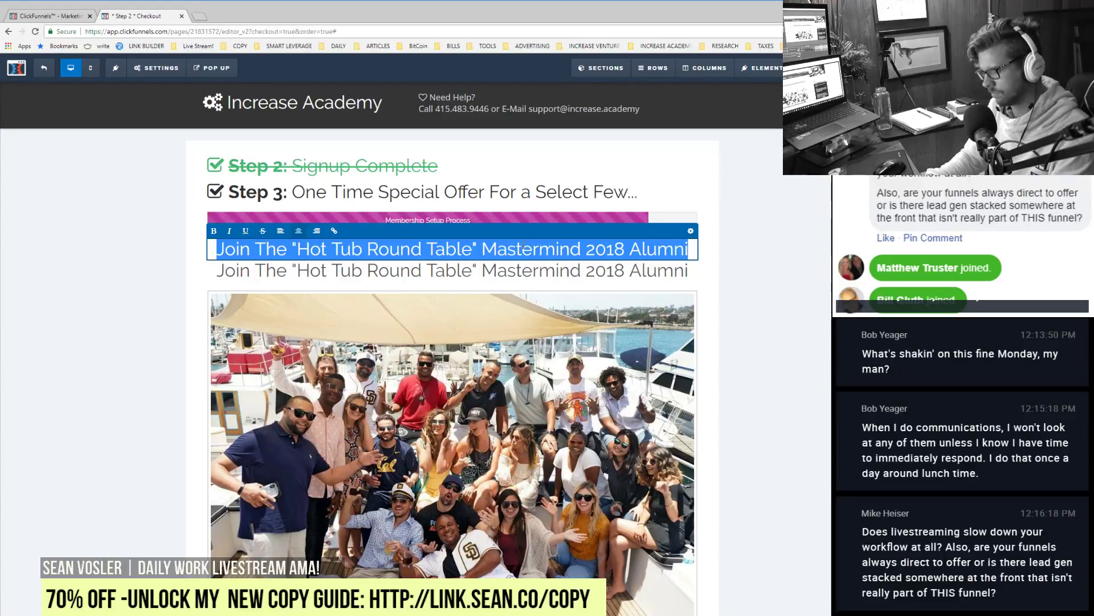
{"action": "type", "text": "you"}
{"action": "key", "text": "BackSpace"}
{"action": "key", "text": "BackSpace"}
{"action": "key", "text": "BackSpace"}
{"action": "key", "text": "BackSpace"}
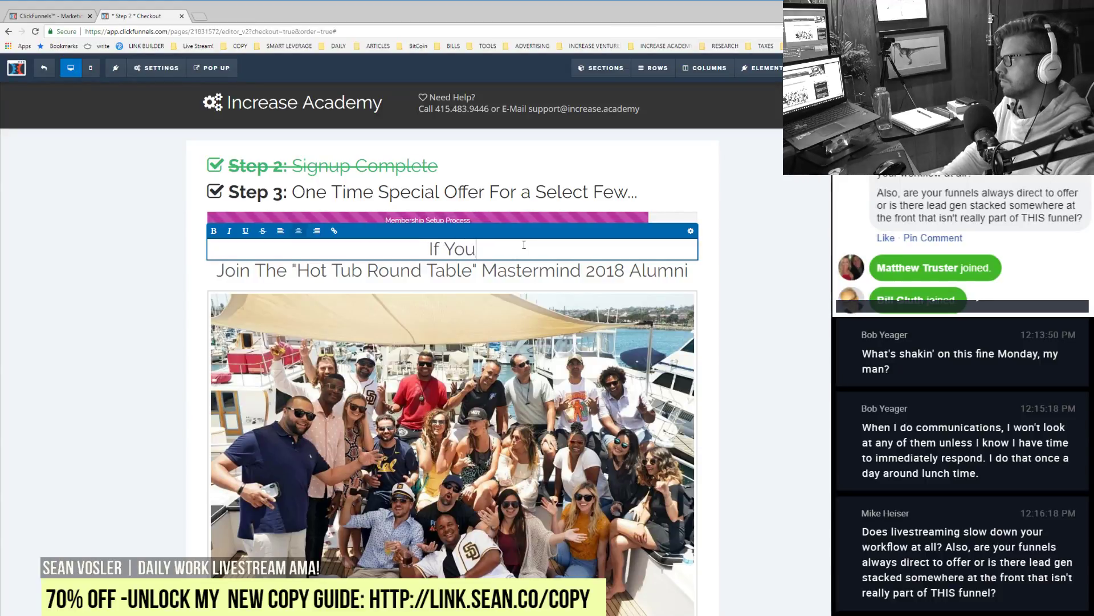
{"action": "type", "text": "Your Network is Your"}
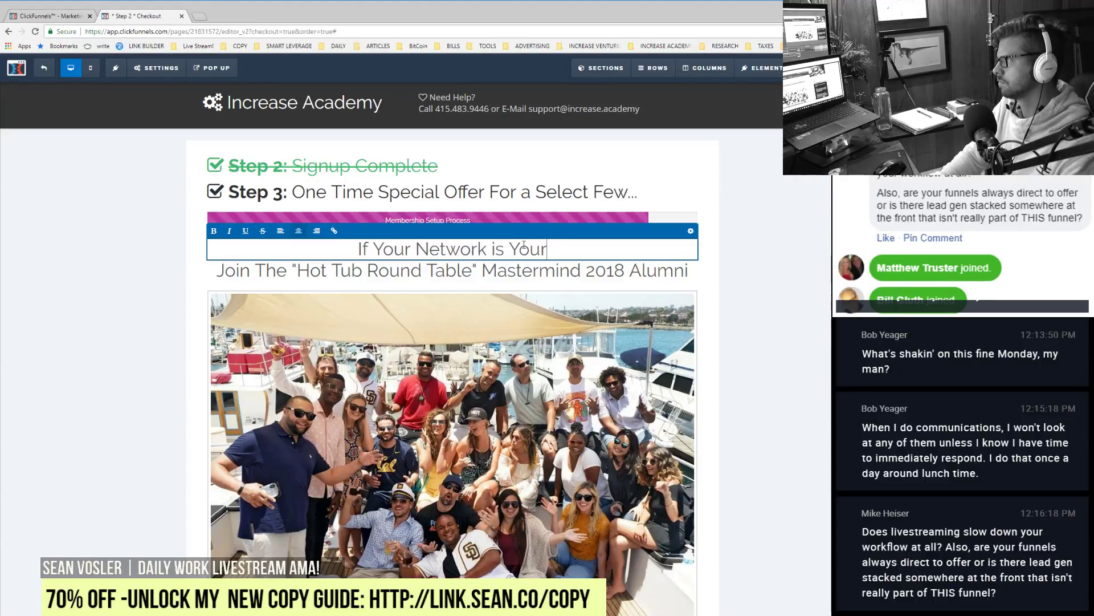
{"action": "type", "text": " Networth"}
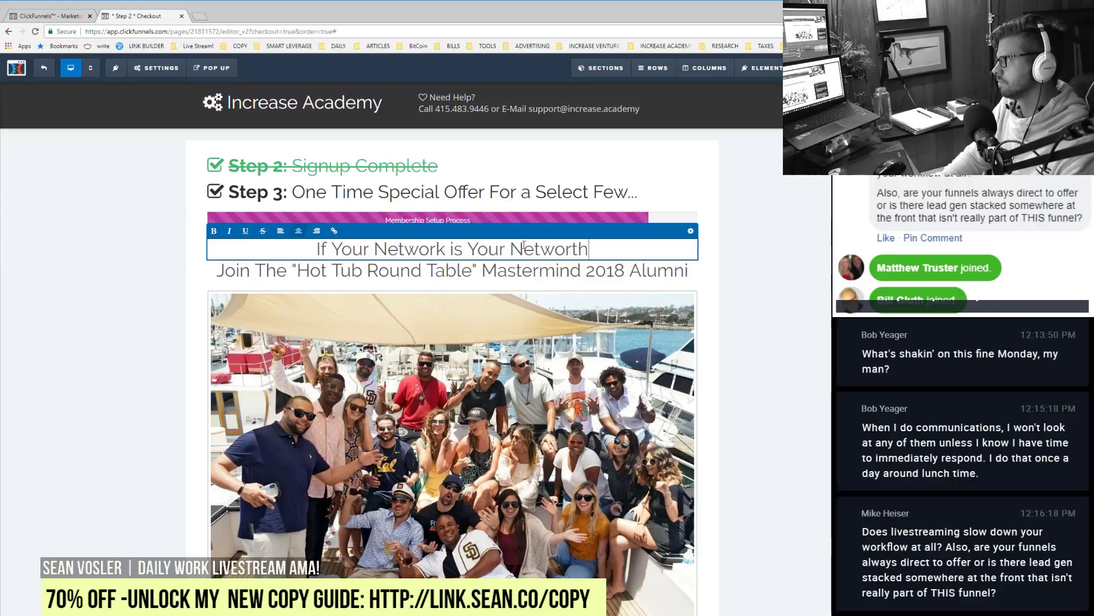
{"action": "type", "text": " Than THIS is"}
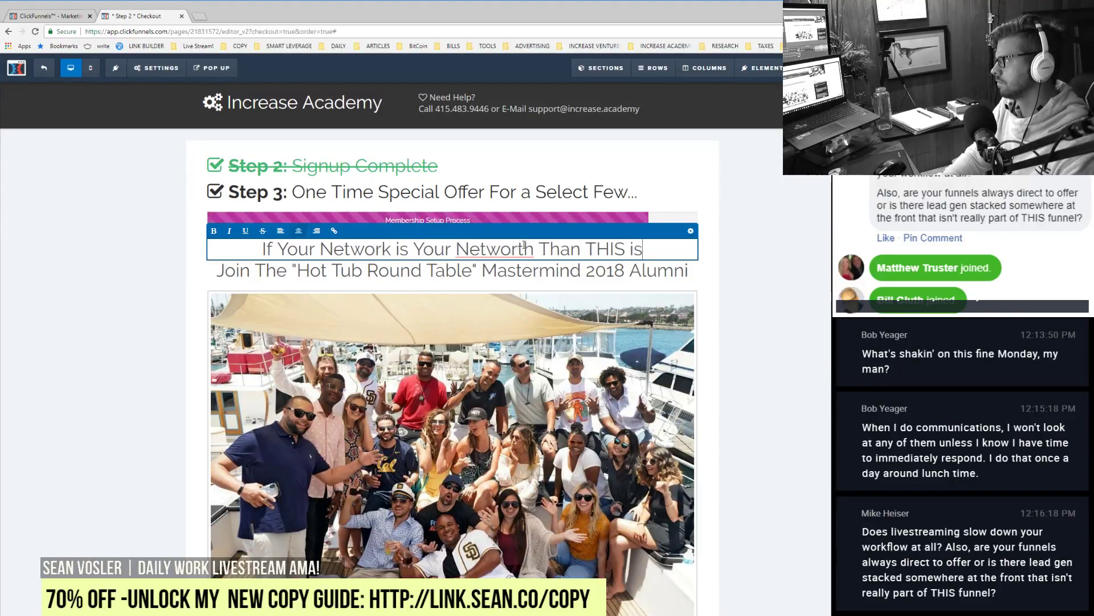
{"action": "type", "text": " The Mastermind "}
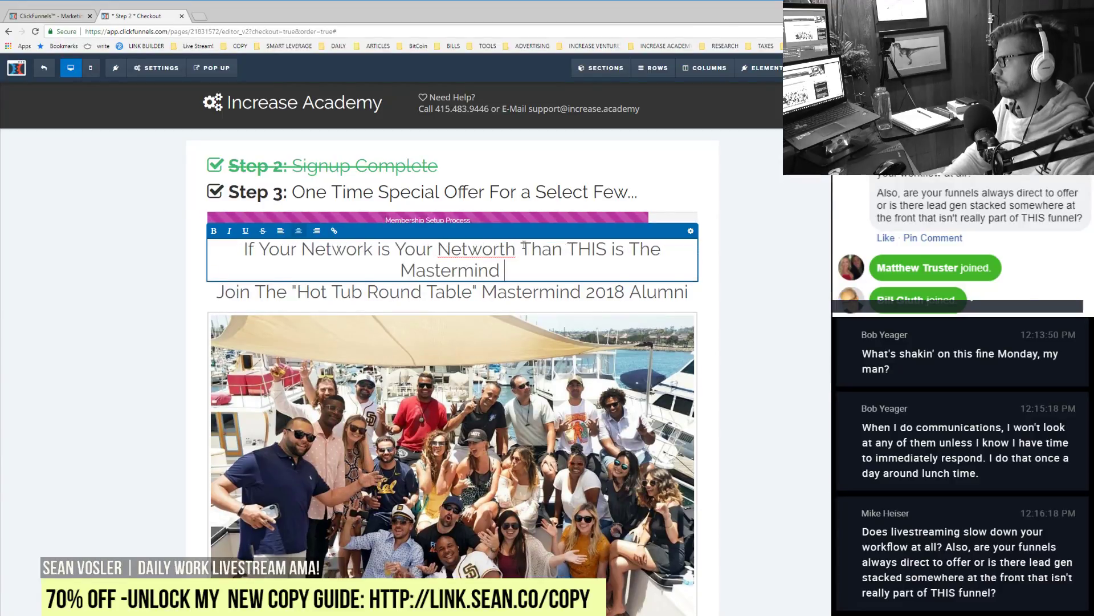
{"action": "type", "text": "For You"}
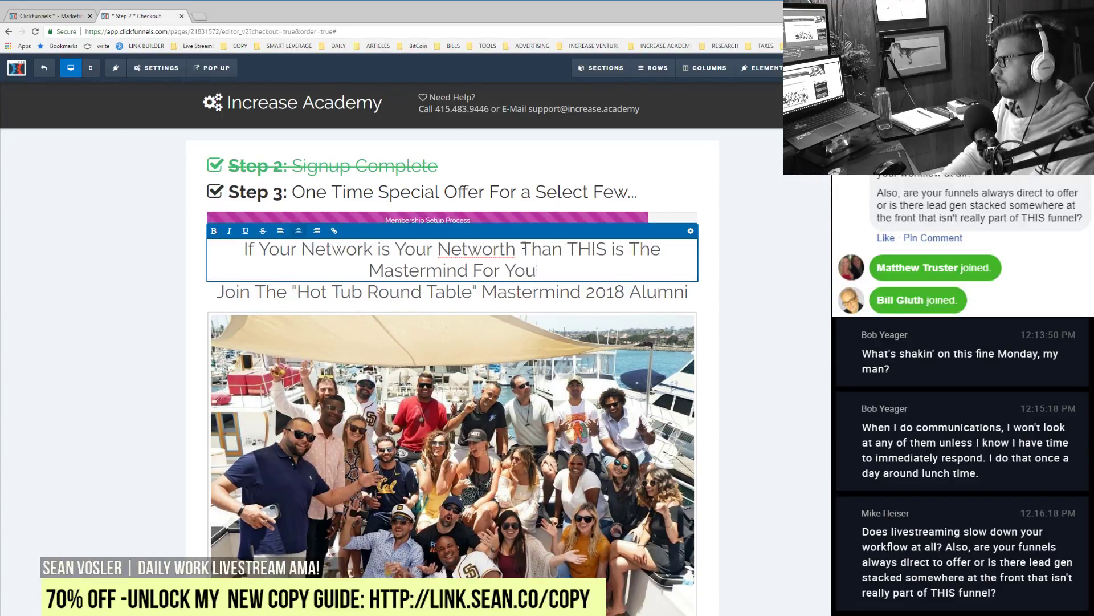
{"action": "type", "text": "!"}
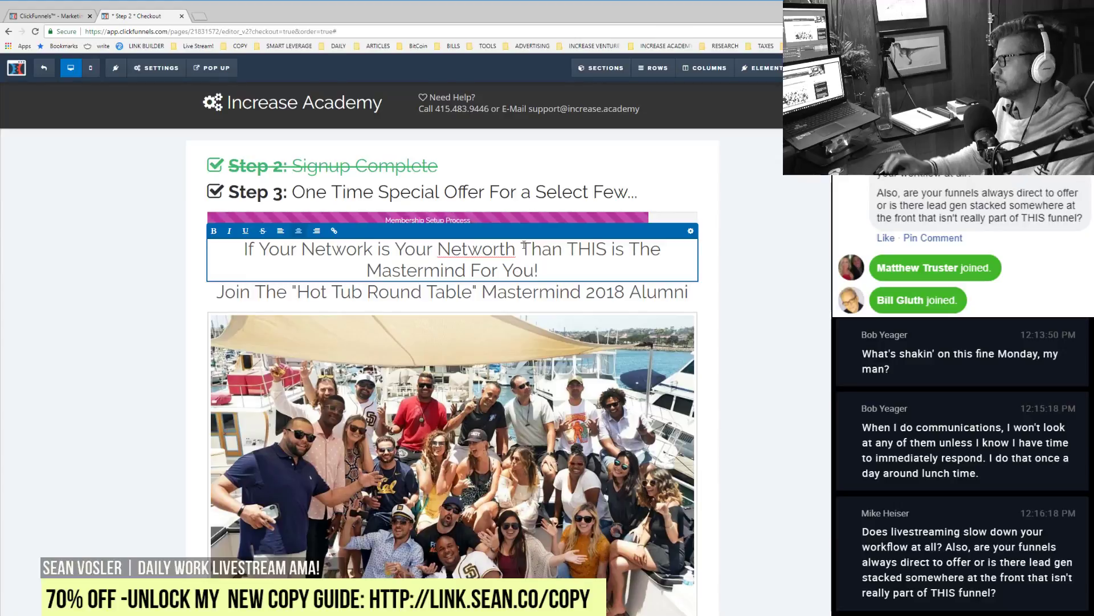
Step: Put quotes around 'Network', hyphenate 'Net-worth', and add 'Network & Brainstorm In Style...'
{"action": "left_click", "coordinate": [303, 250]}
{"action": "type", "text": "'"}
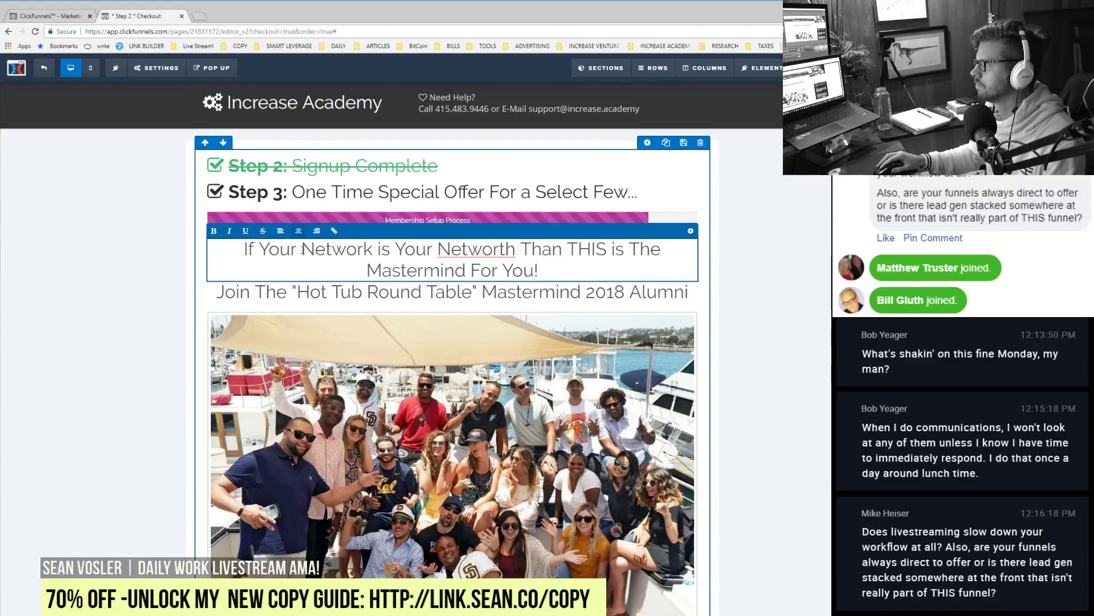
{"action": "left_click", "coordinate": [376, 249]}
{"action": "type", "text": "'"}
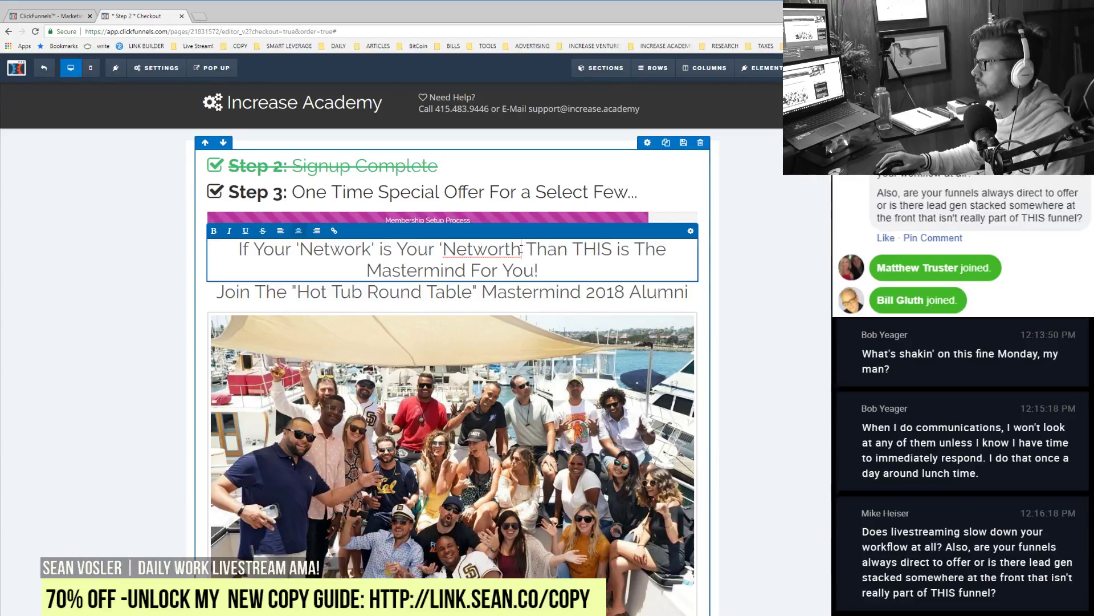
{"action": "left_click", "coordinate": [460, 251]}
{"action": "type", "text": "-"}
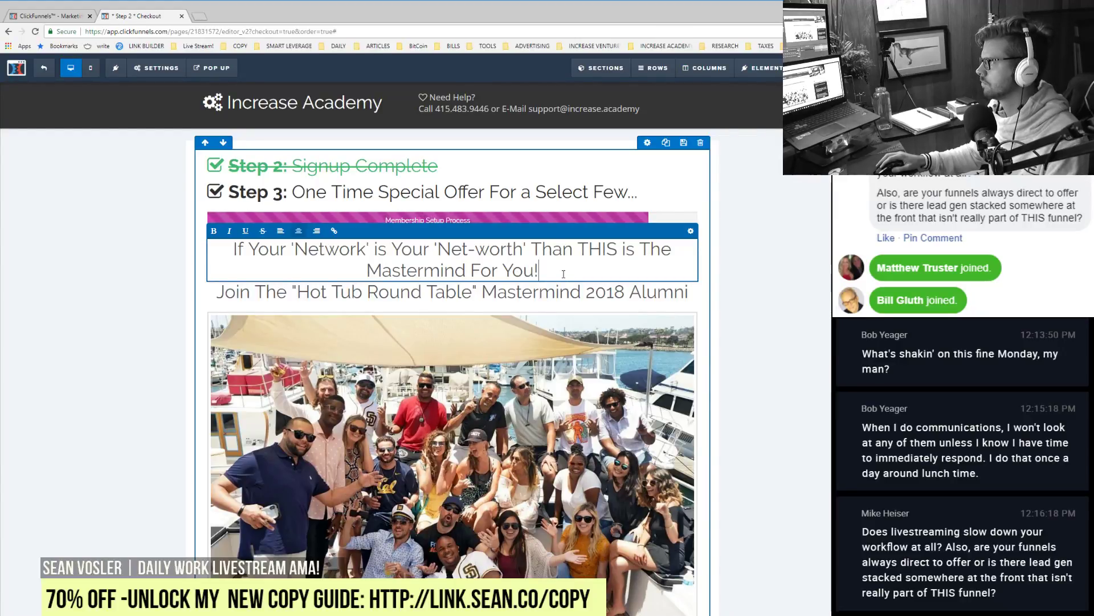
{"action": "type", "text": "Network"}
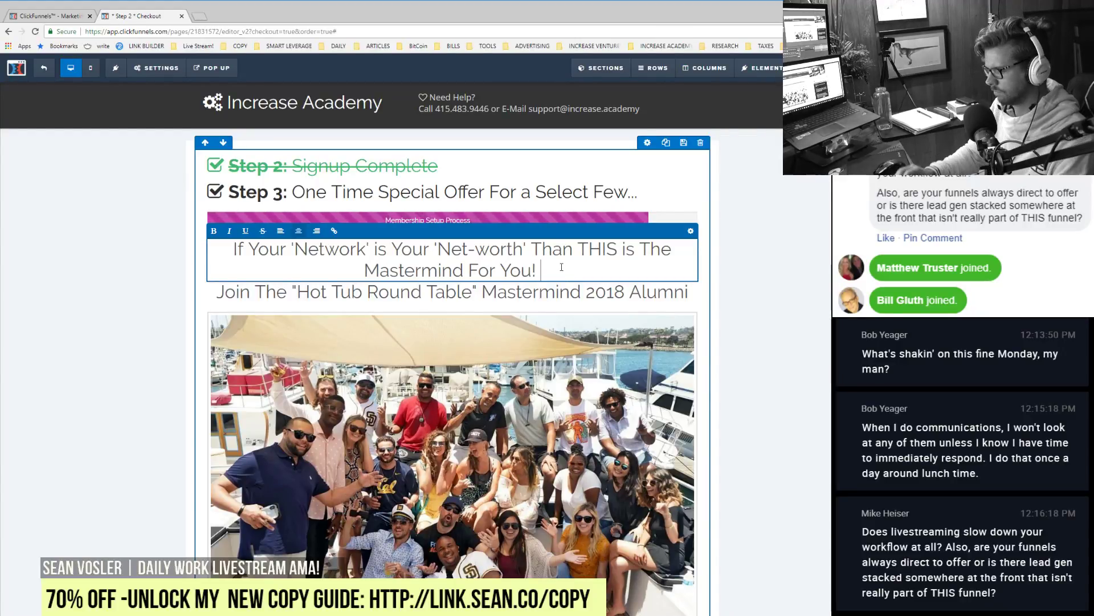
{"action": "type", "text": " & "}
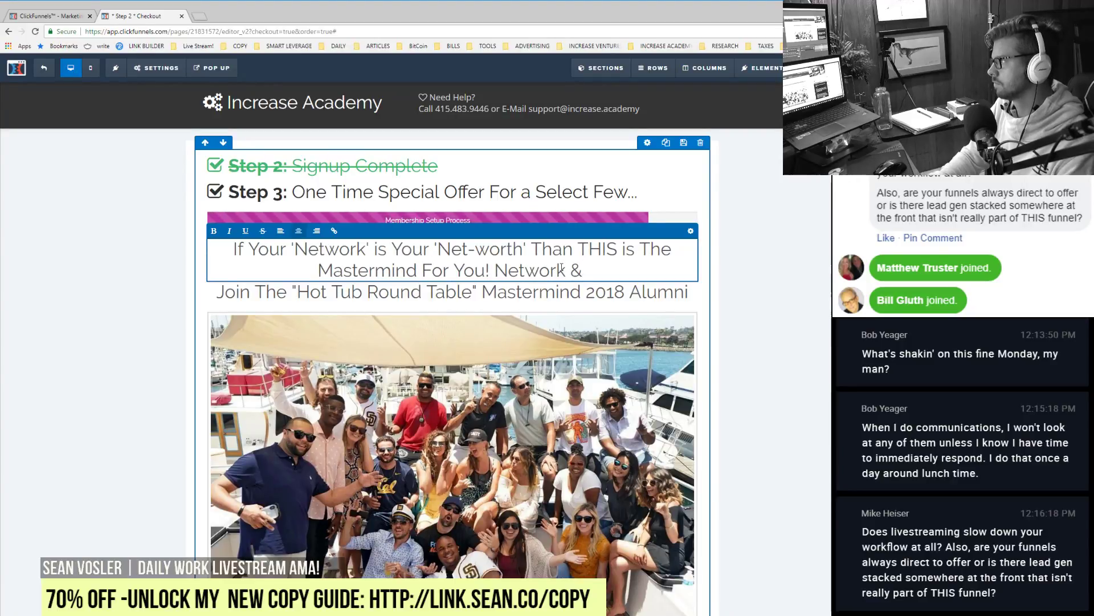
{"action": "type", "text": "Brainstorm "}
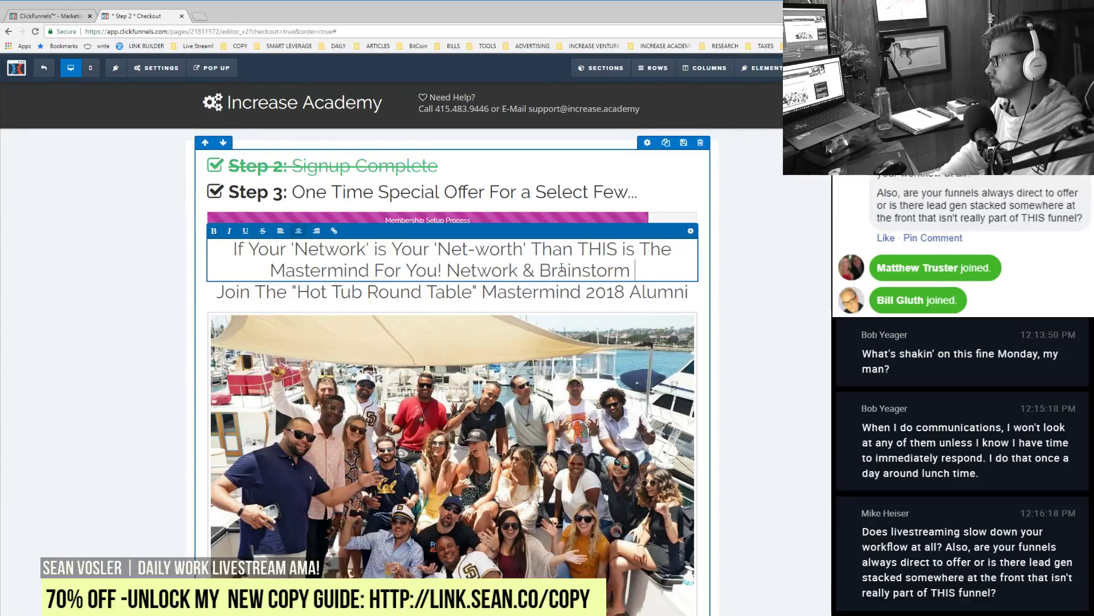
{"action": "type", "text": "In Style..."}
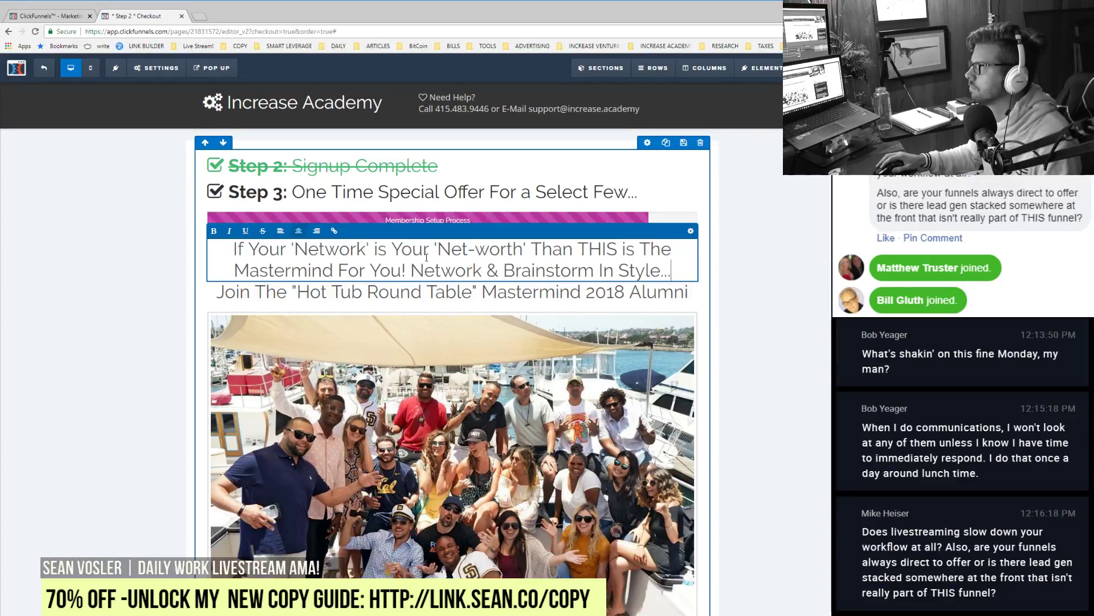
Step: Bold the headline's first sentence and paste a copy of the Join line
{"action": "left_click_drag", "start_coordinate": [405, 272], "coordinate": [234, 249]}
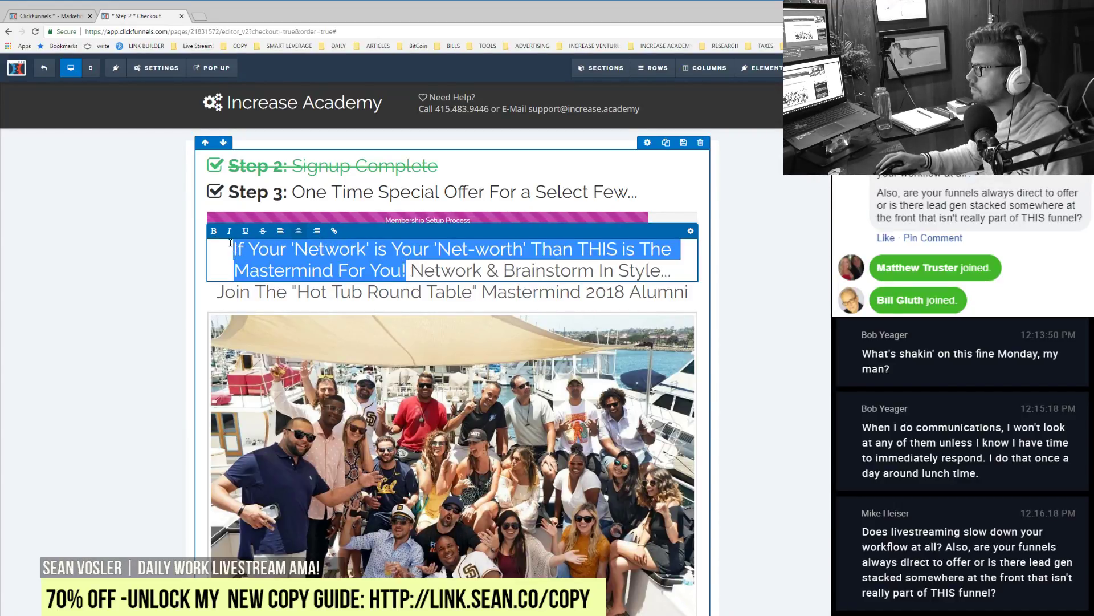
{"action": "left_click", "coordinate": [213, 231]}
{"action": "left_click", "coordinate": [542, 350]}
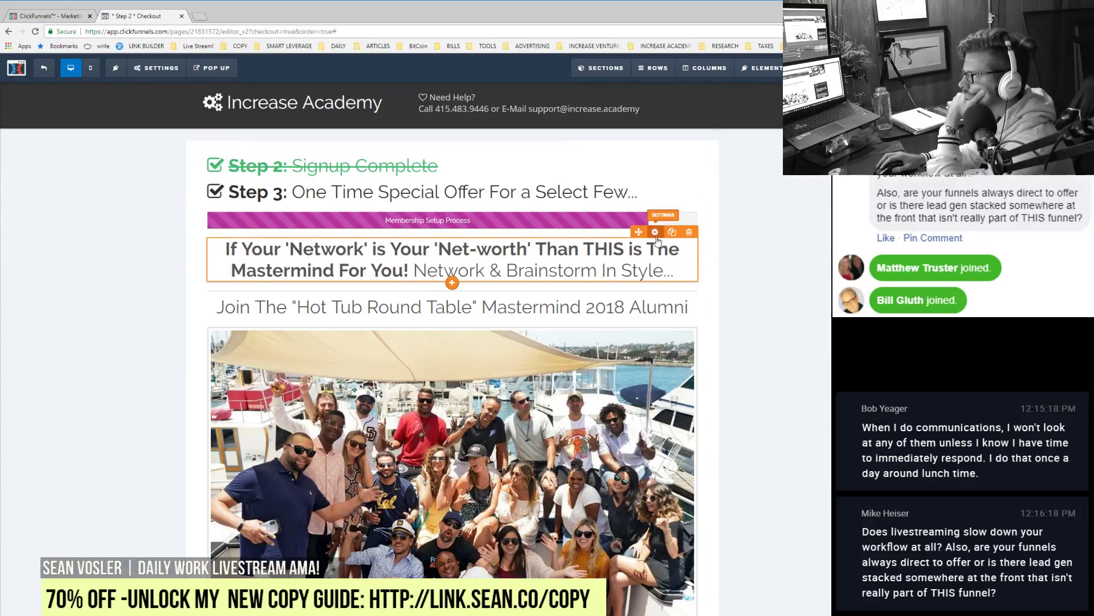
{"action": "left_click", "coordinate": [655, 232]}
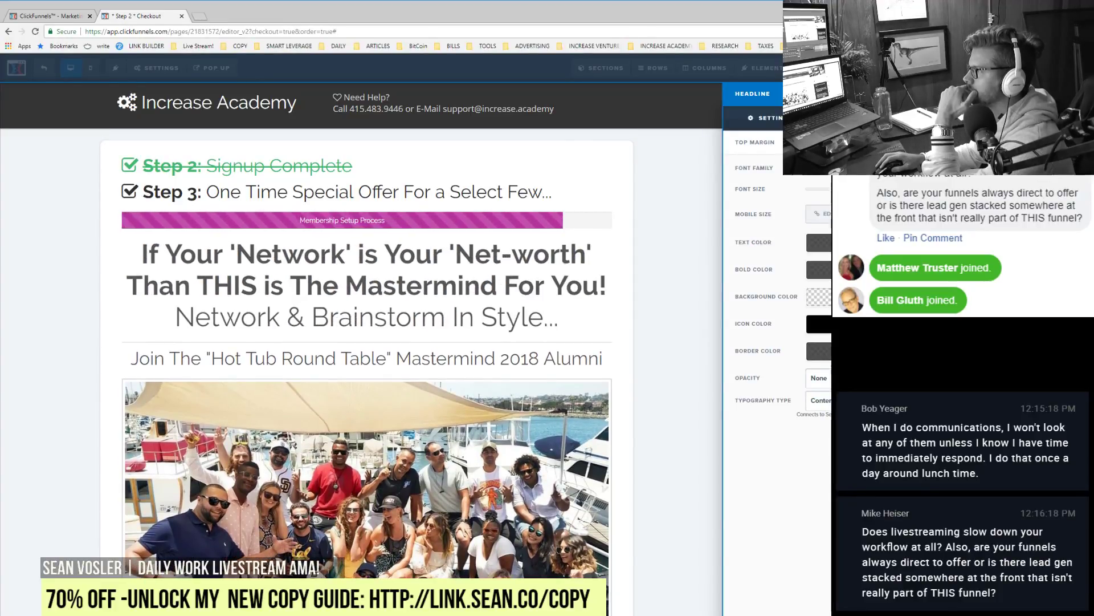
{"action": "left_click", "coordinate": [489, 264]}
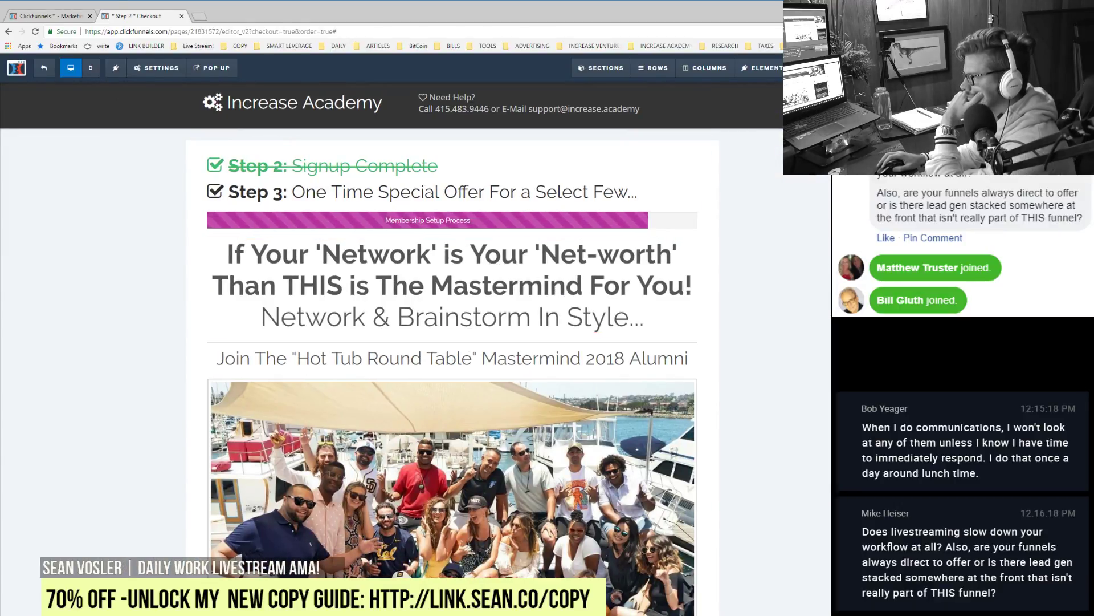
{"action": "type", "text": "Join The \"Hot Tub Round Table\" Mastermind 2018 Alumni"}
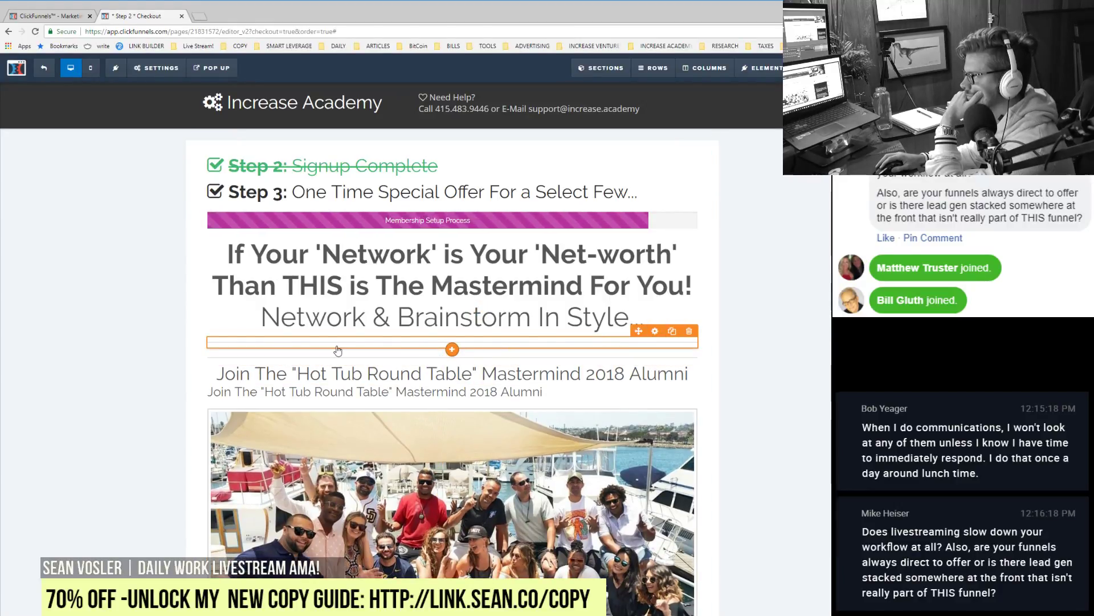
{"action": "left_click", "coordinate": [689, 331]}
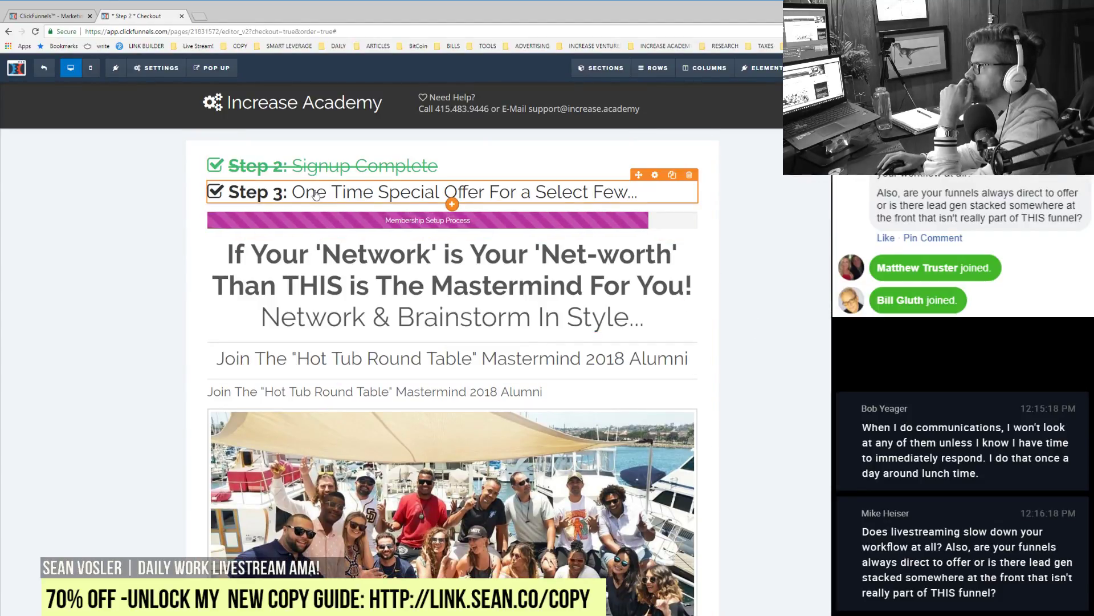
{"action": "left_click", "coordinate": [288, 194]}
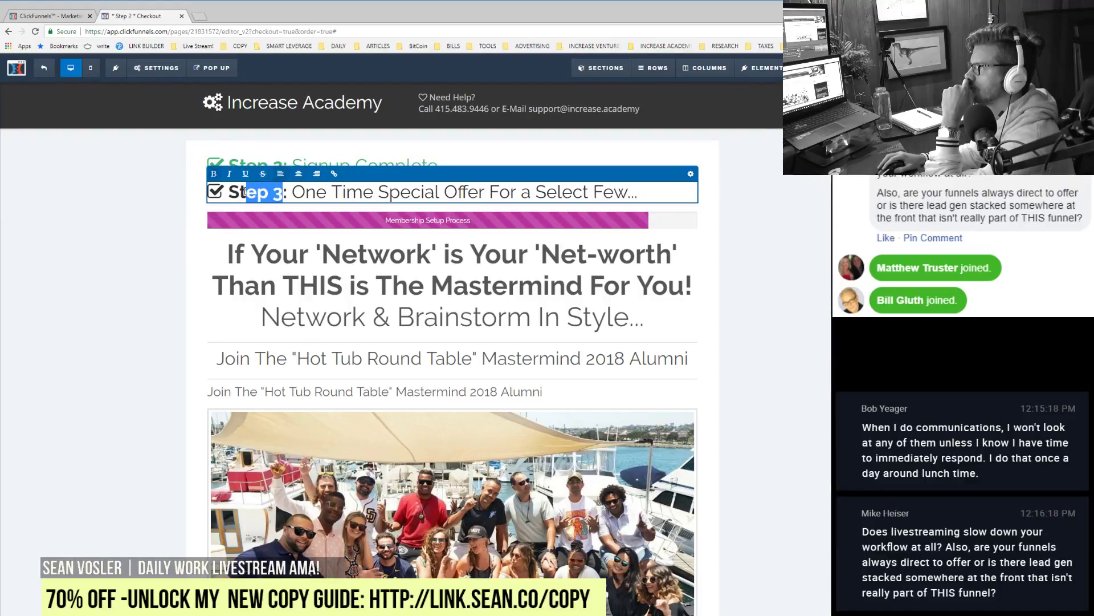
{"action": "type", "text": "Last S"}
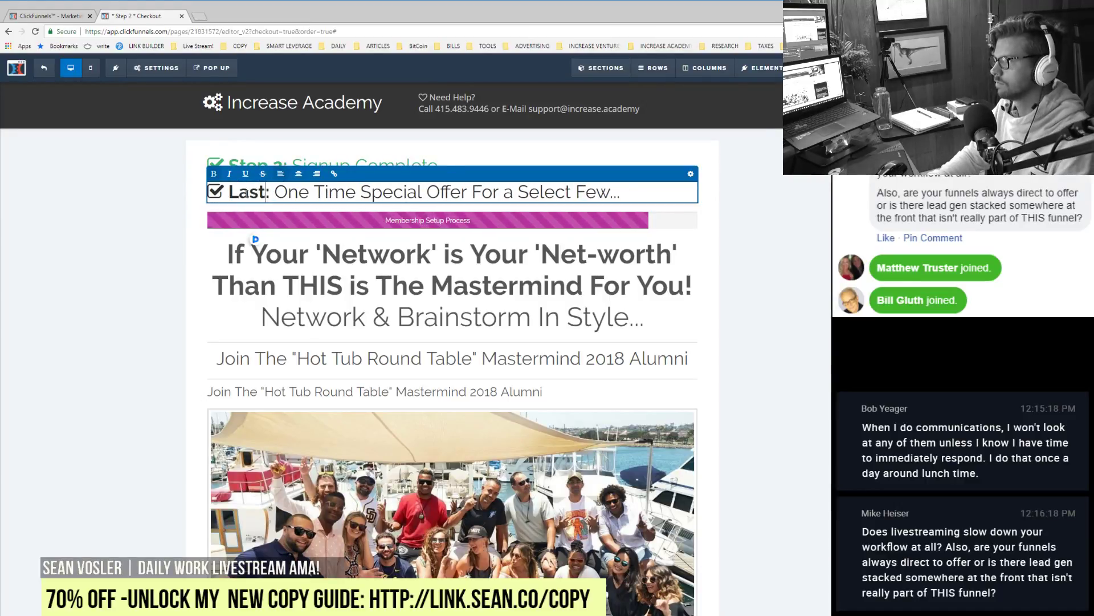
{"action": "type", "text": "tep..."}
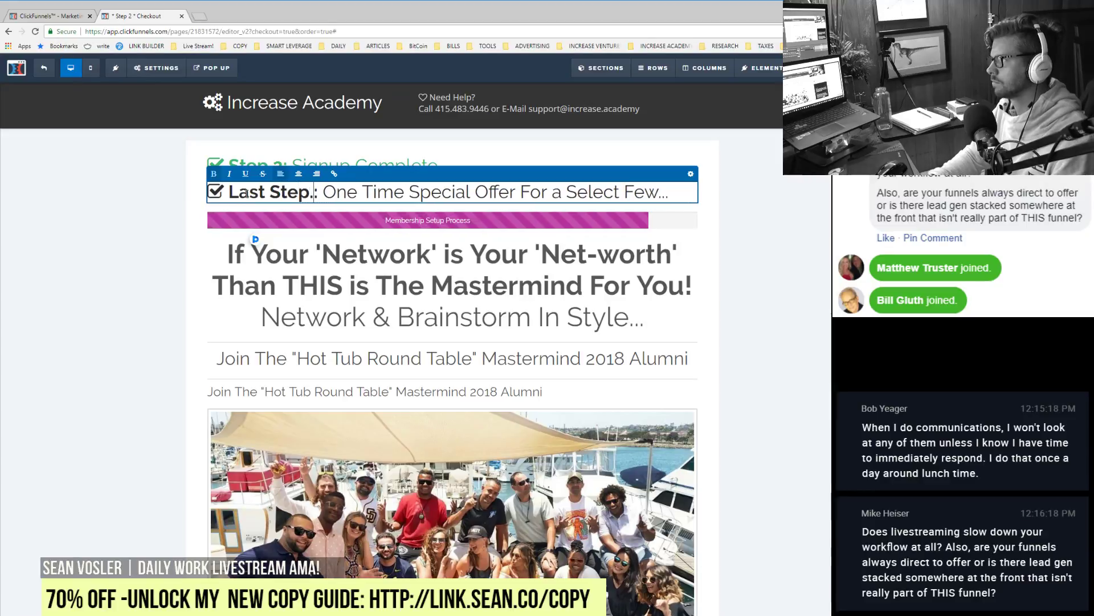
{"action": "key", "text": "Delete"}
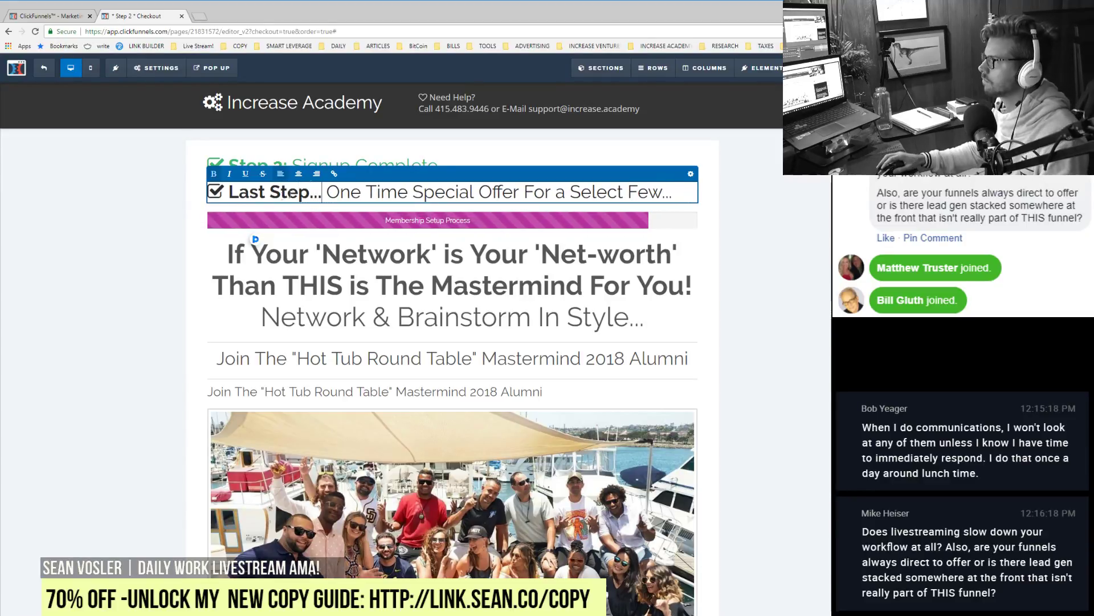
{"action": "left_click_drag", "start_coordinate": [327, 192], "coordinate": [619, 190]}
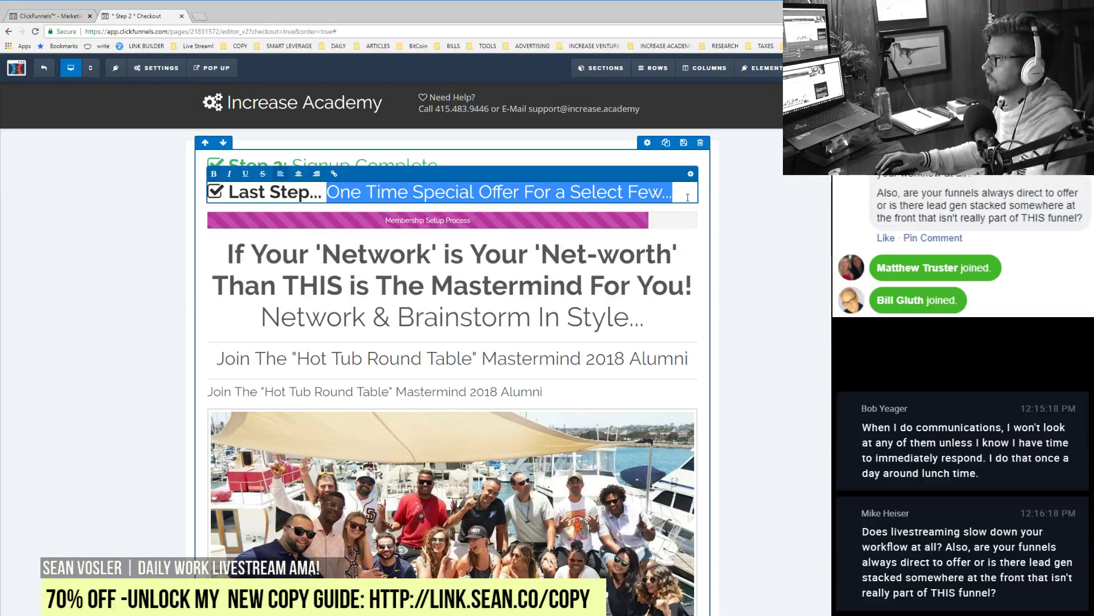
{"action": "key", "text": "Delete"}
{"action": "left_click", "coordinate": [798, 222]}
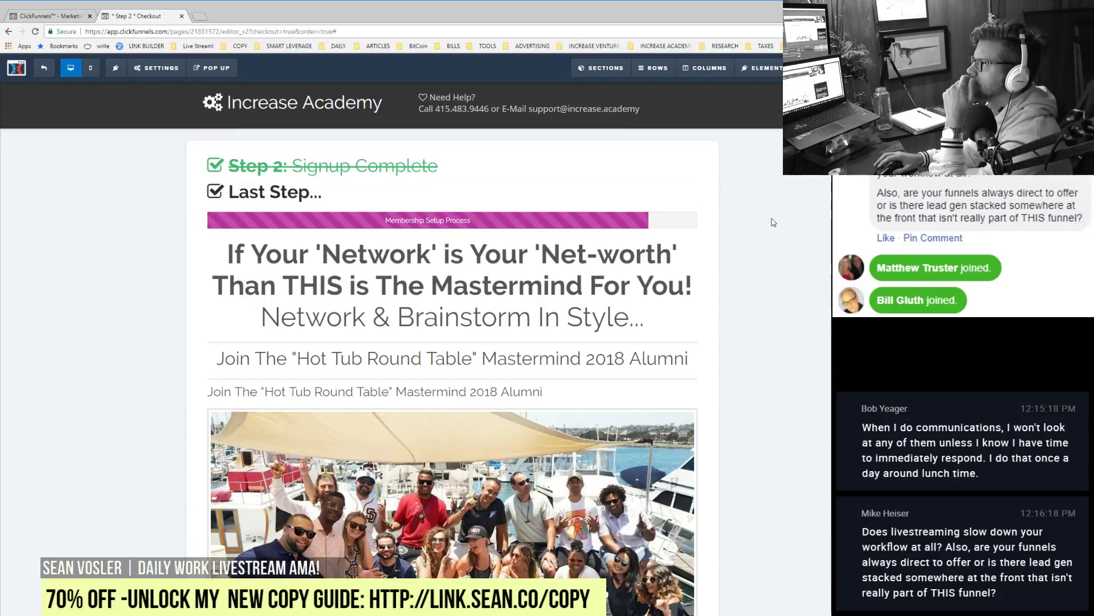
{"action": "left_click", "coordinate": [357, 163]}
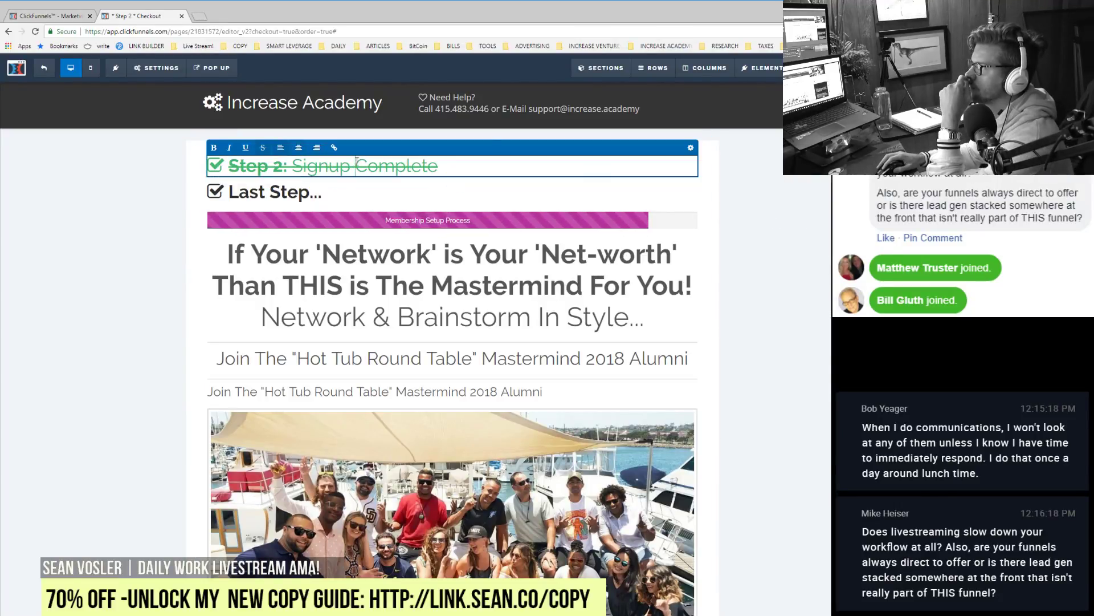
{"action": "left_click", "coordinate": [786, 320]}
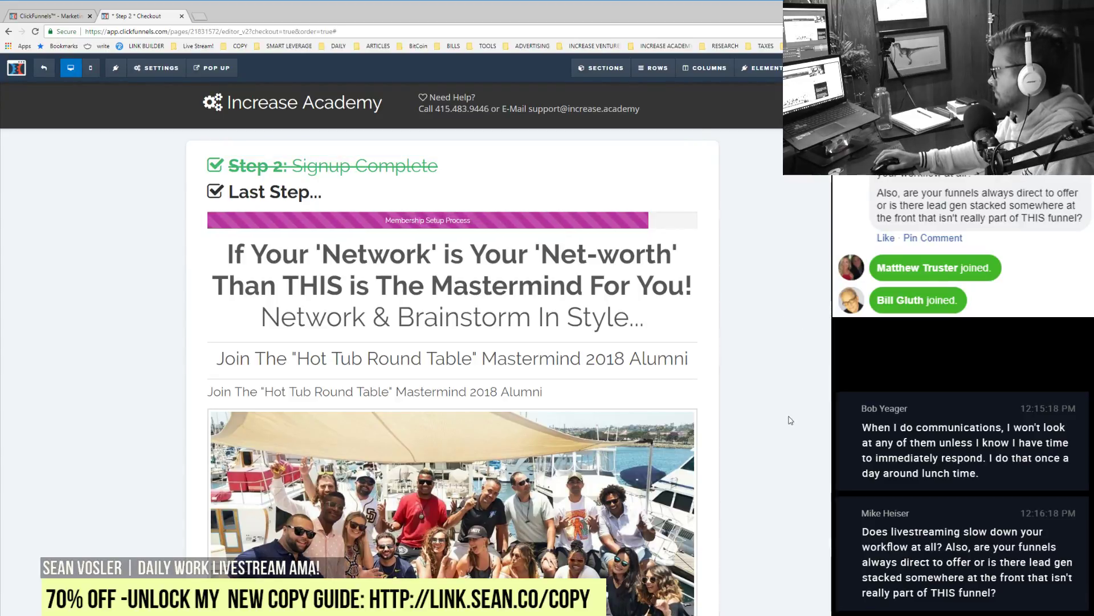
{"action": "scroll", "coordinate": [788, 421], "scroll_direction": "down", "scroll_amount": 5}
{"action": "scroll", "coordinate": [774, 532], "scroll_direction": "down", "scroll_amount": 10}
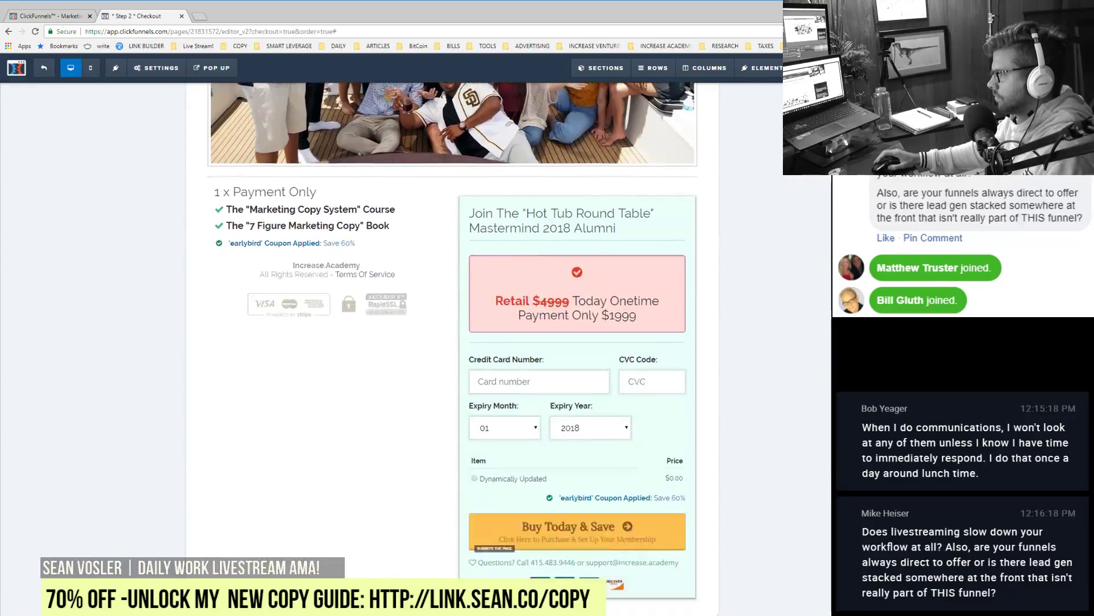
{"action": "scroll", "coordinate": [392, 342], "scroll_direction": "up", "scroll_amount": 15}
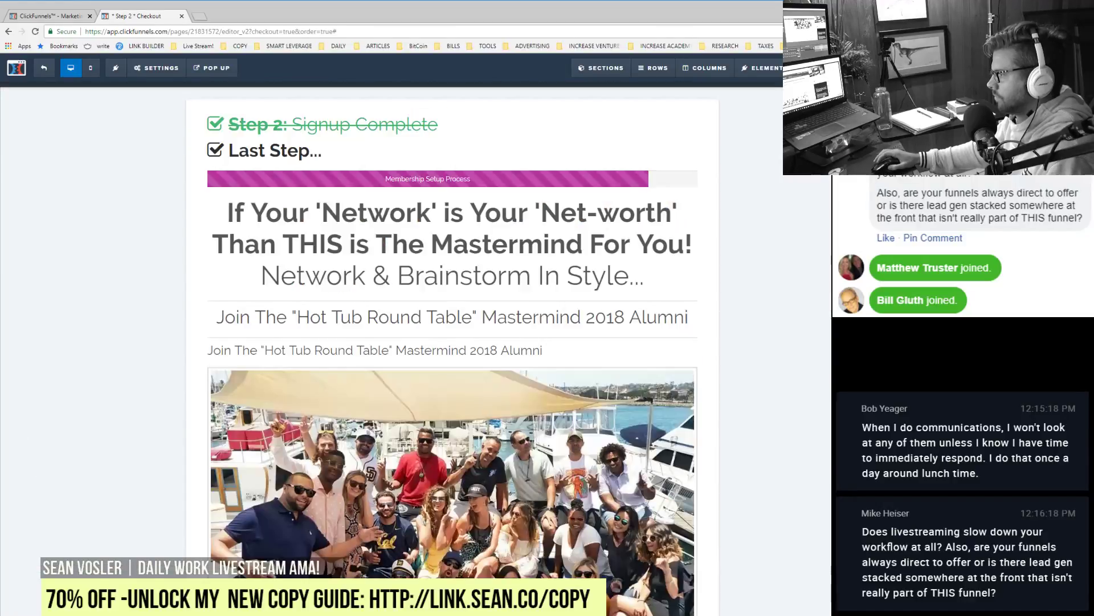
{"action": "left_click", "coordinate": [548, 349]}
{"action": "key", "text": "ctrl+a"}
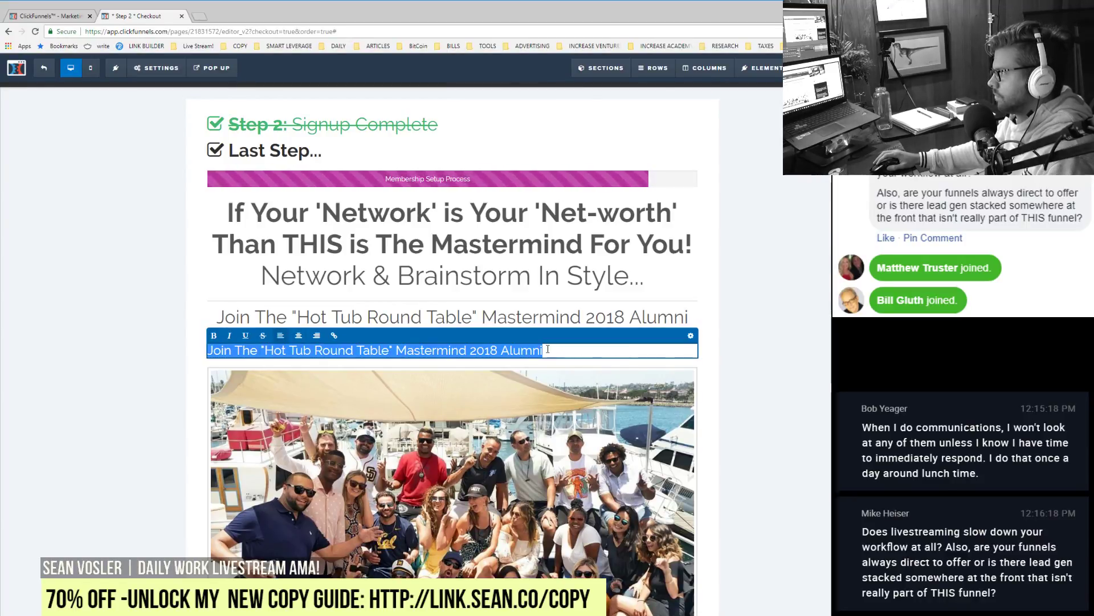
{"action": "left_click", "coordinate": [777, 289]}
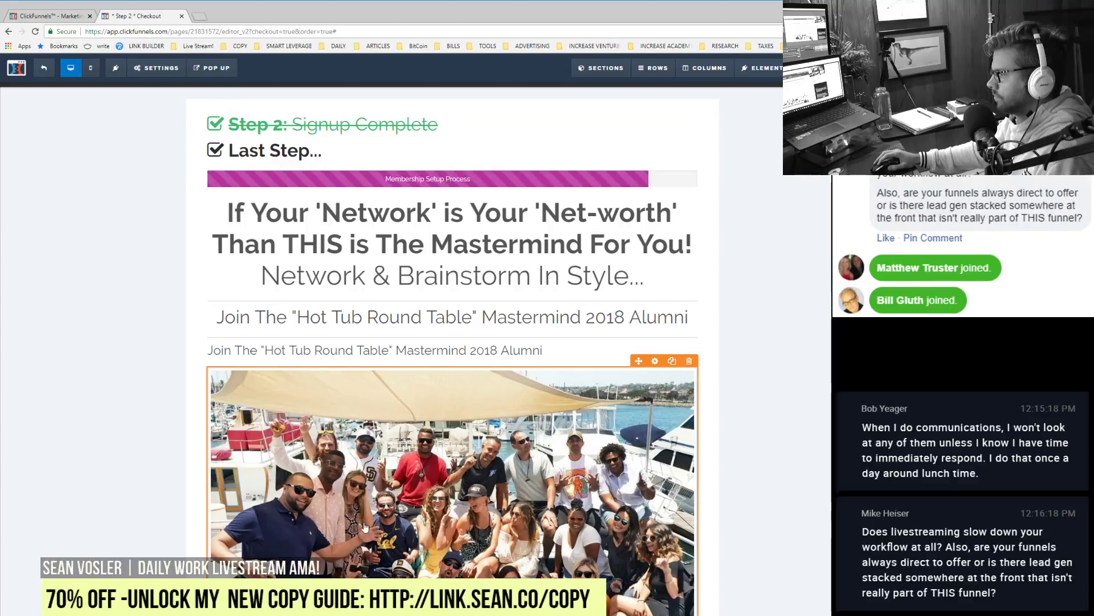
Step: Clone the boat photo, add a two-column row, and move the copy into its left column
{"action": "left_click", "coordinate": [673, 362]}
{"action": "scroll", "coordinate": [410, 458], "scroll_direction": "down", "scroll_amount": 4}
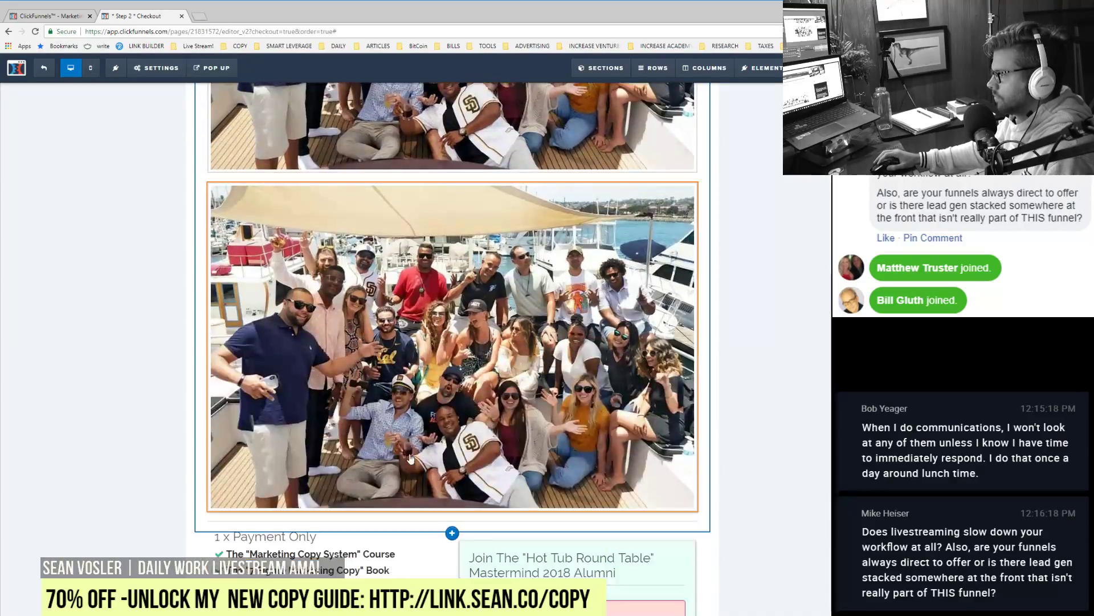
{"action": "left_click_drag", "start_coordinate": [334, 517], "coordinate": [318, 512]}
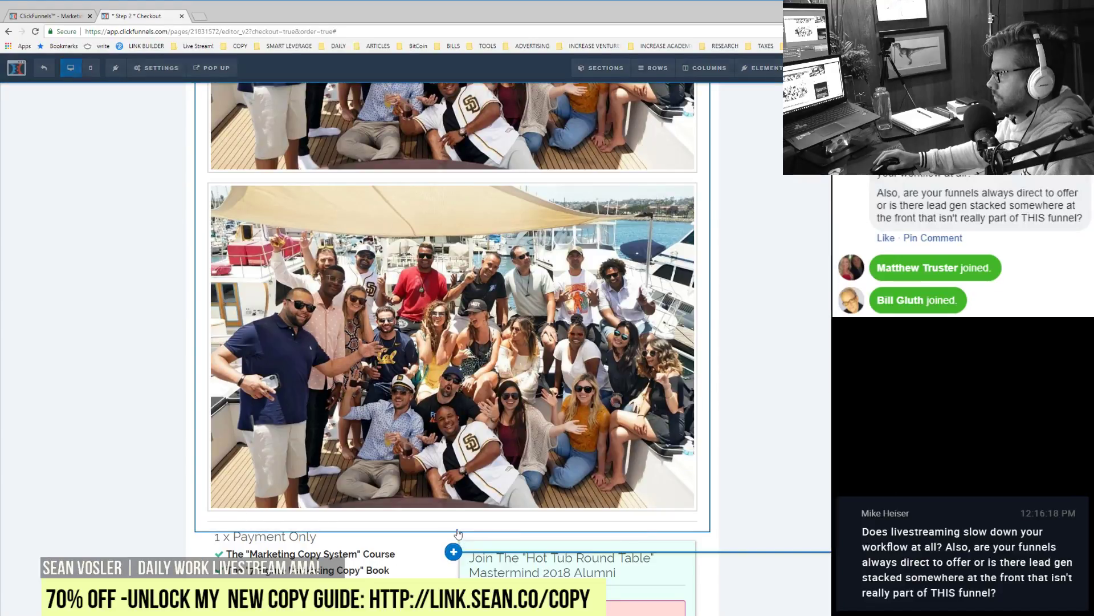
{"action": "left_click", "coordinate": [453, 551]}
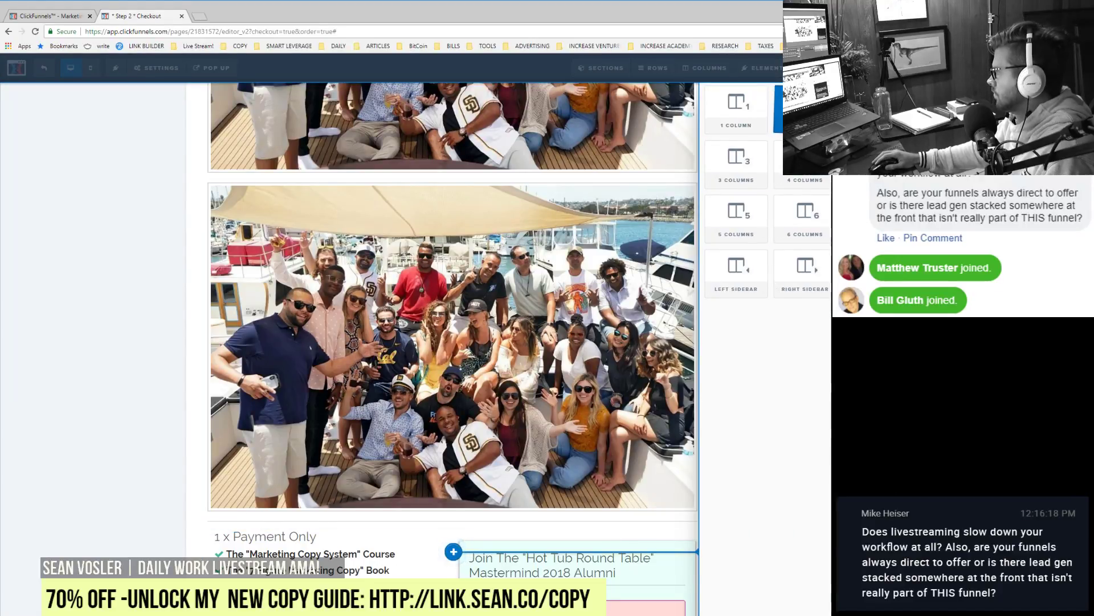
{"action": "left_click", "coordinate": [804, 108]}
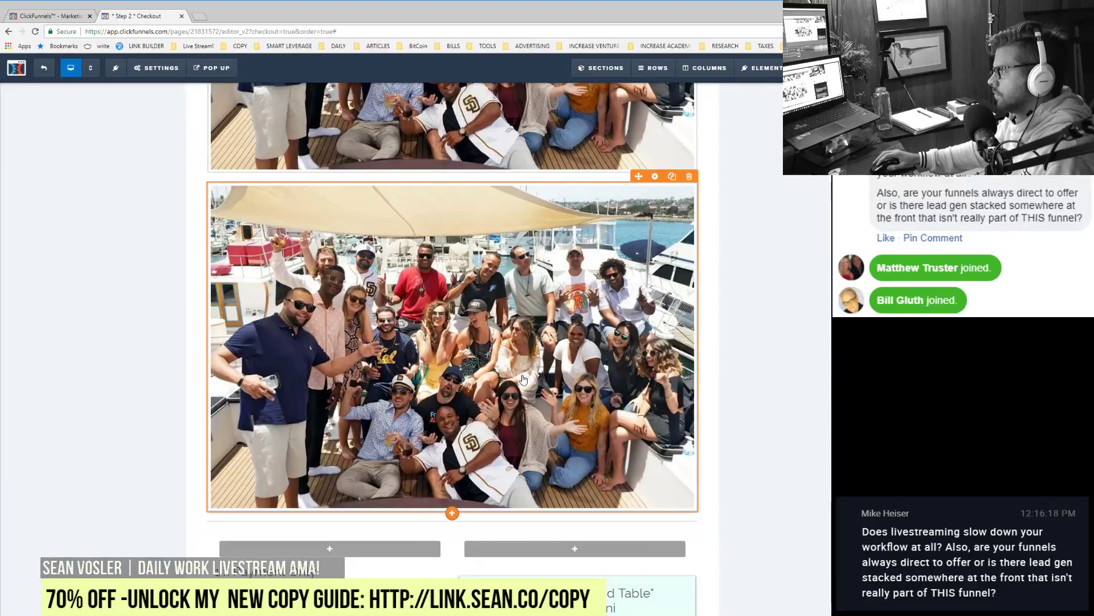
{"action": "left_click_drag", "start_coordinate": [523, 379], "coordinate": [331, 548]}
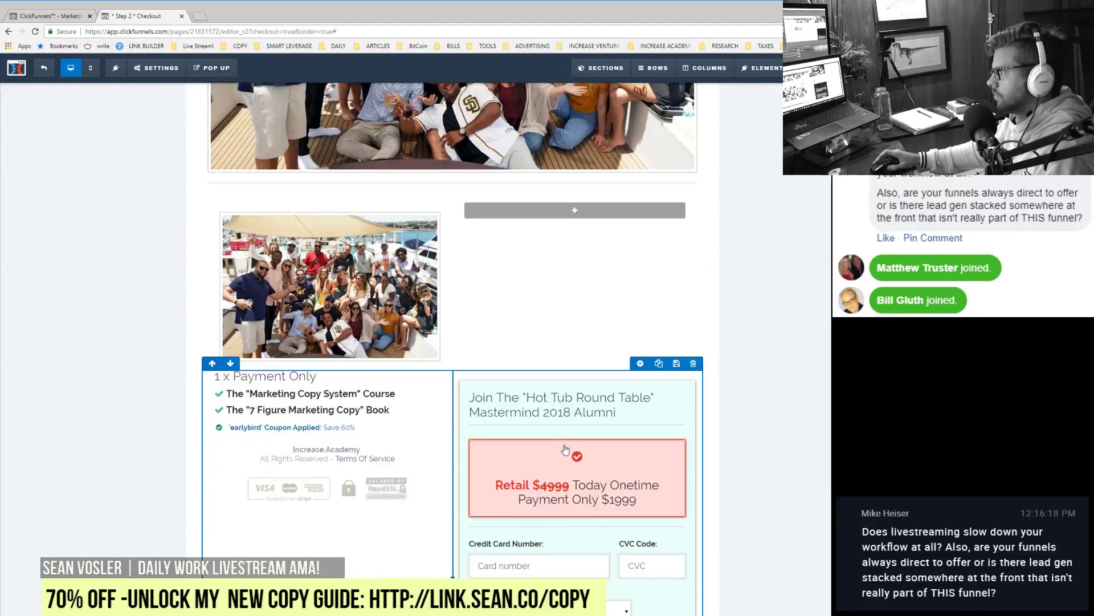
{"action": "scroll", "coordinate": [565, 450], "scroll_direction": "up", "scroll_amount": 10}
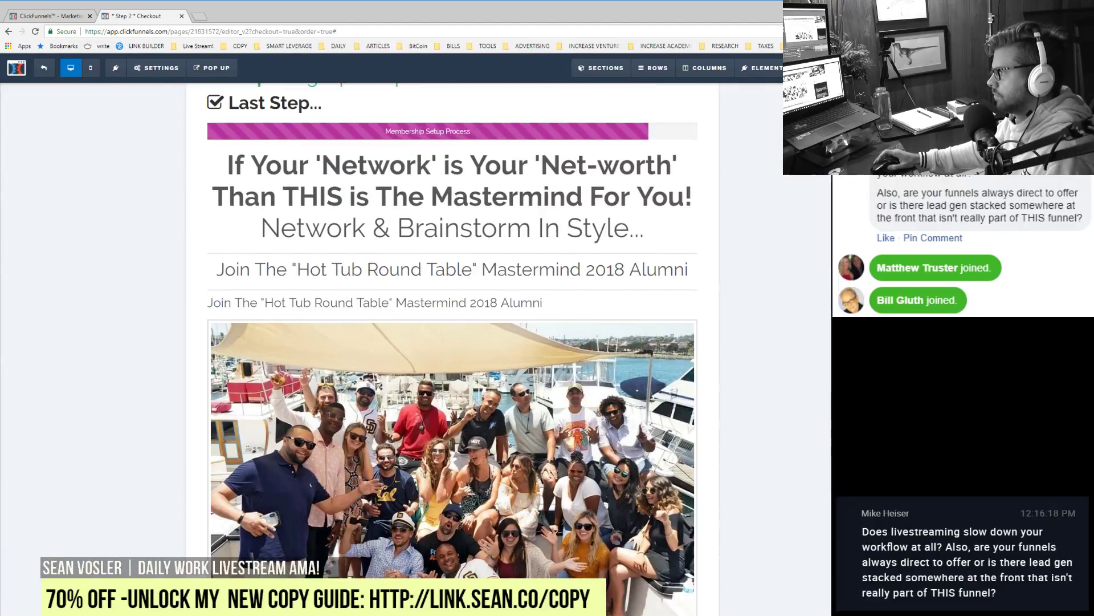
{"action": "scroll", "coordinate": [736, 374], "scroll_direction": "down", "scroll_amount": 2}
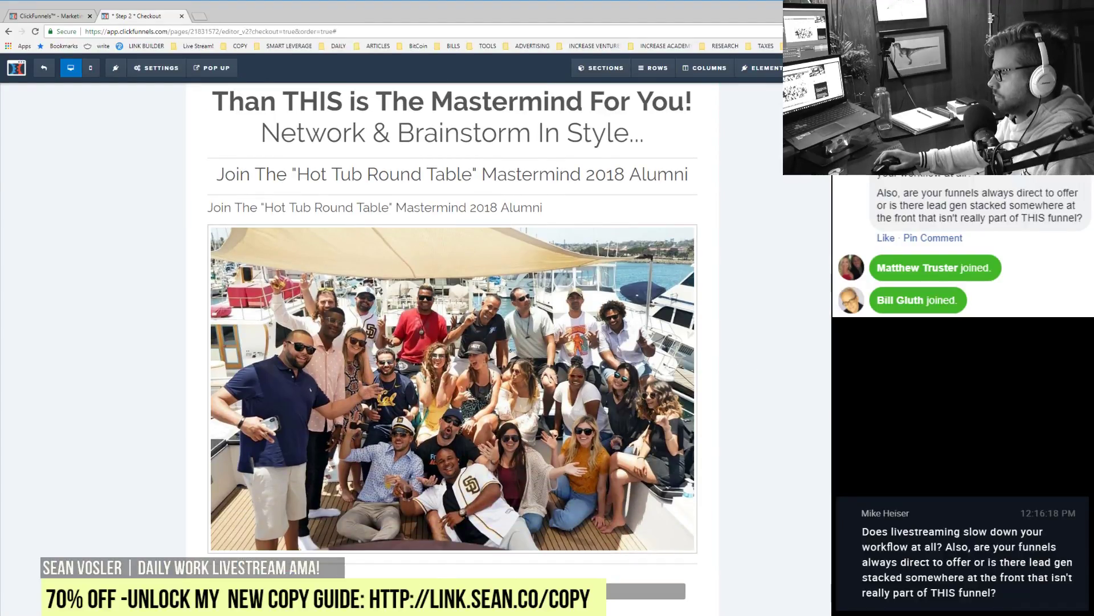
{"action": "left_click", "coordinate": [456, 387]}
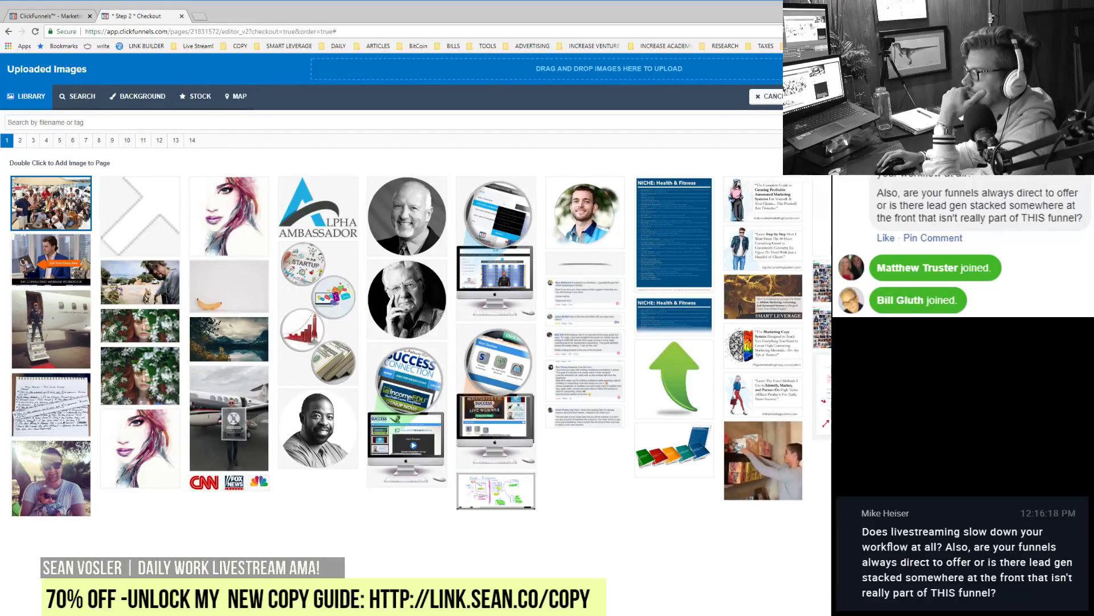
Step: Replace the copied boat image with a newly uploaded photo from the Uploaded Images library
{"action": "left_click", "coordinate": [567, 73]}
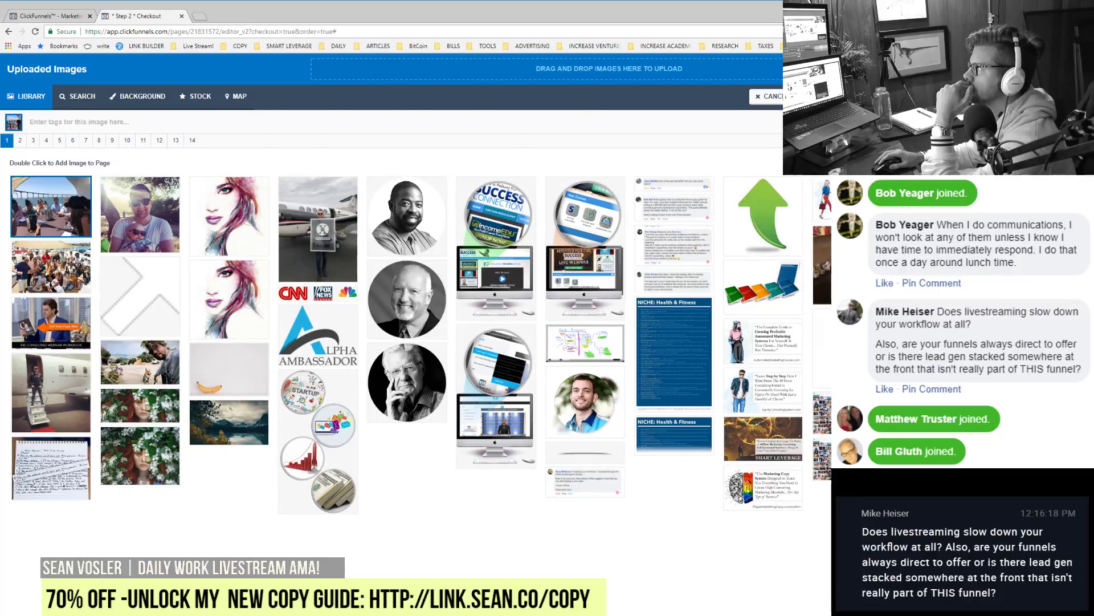
{"action": "double_click", "coordinate": [51, 206]}
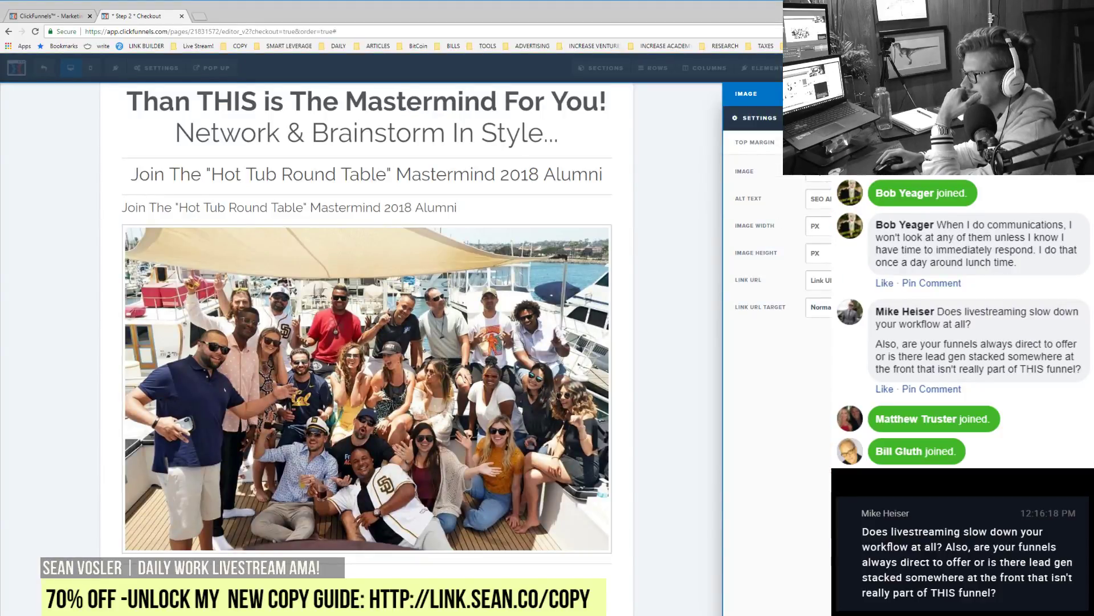
{"action": "key", "text": "Escape"}
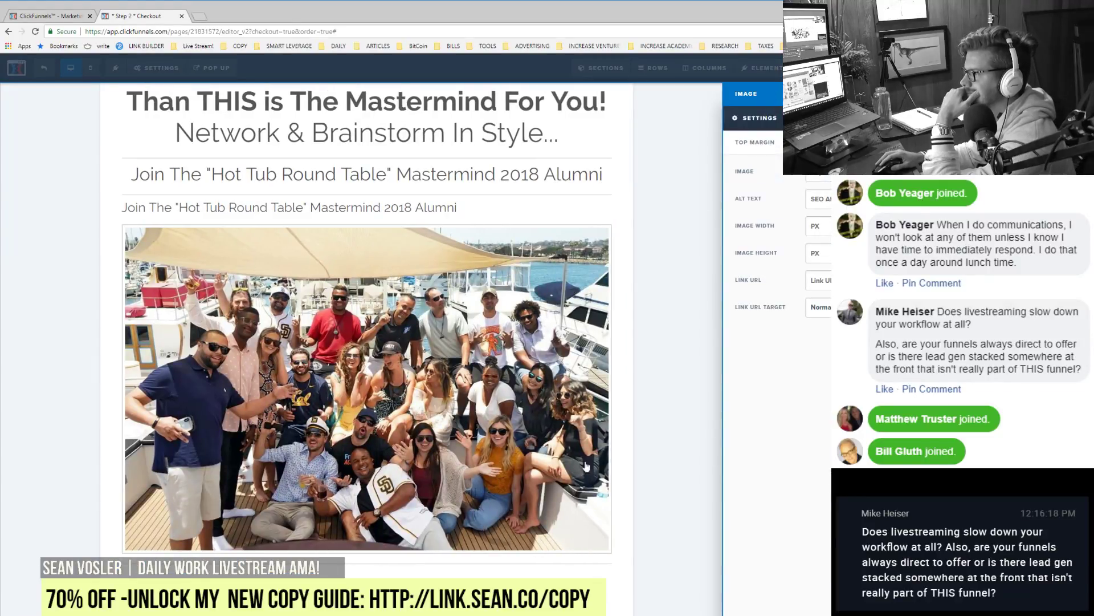
{"action": "key", "text": "Escape"}
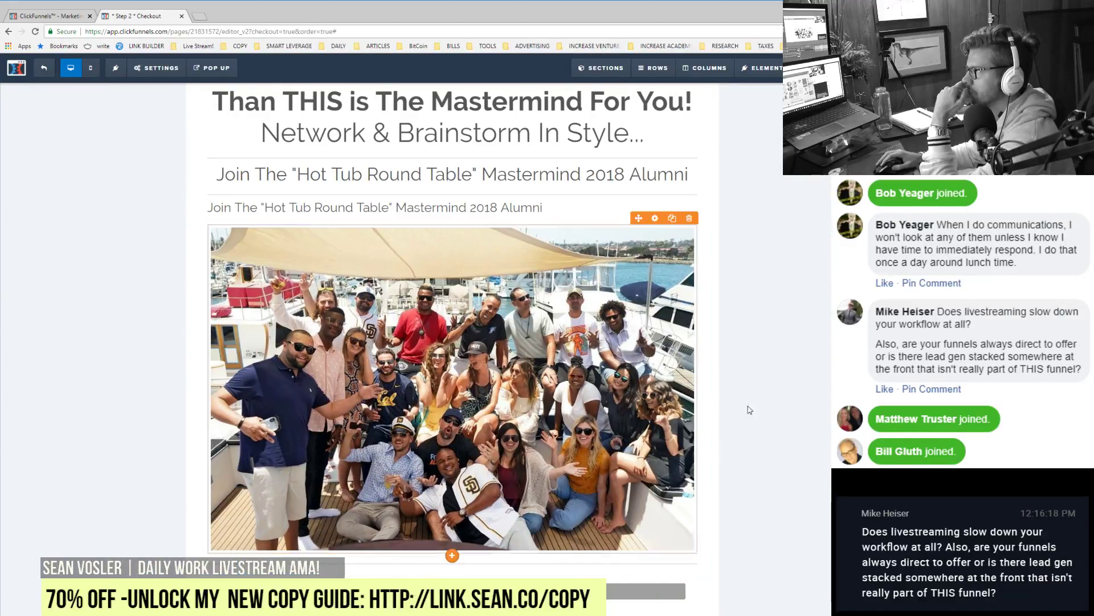
{"action": "scroll", "coordinate": [747, 411], "scroll_direction": "up", "scroll_amount": 3}
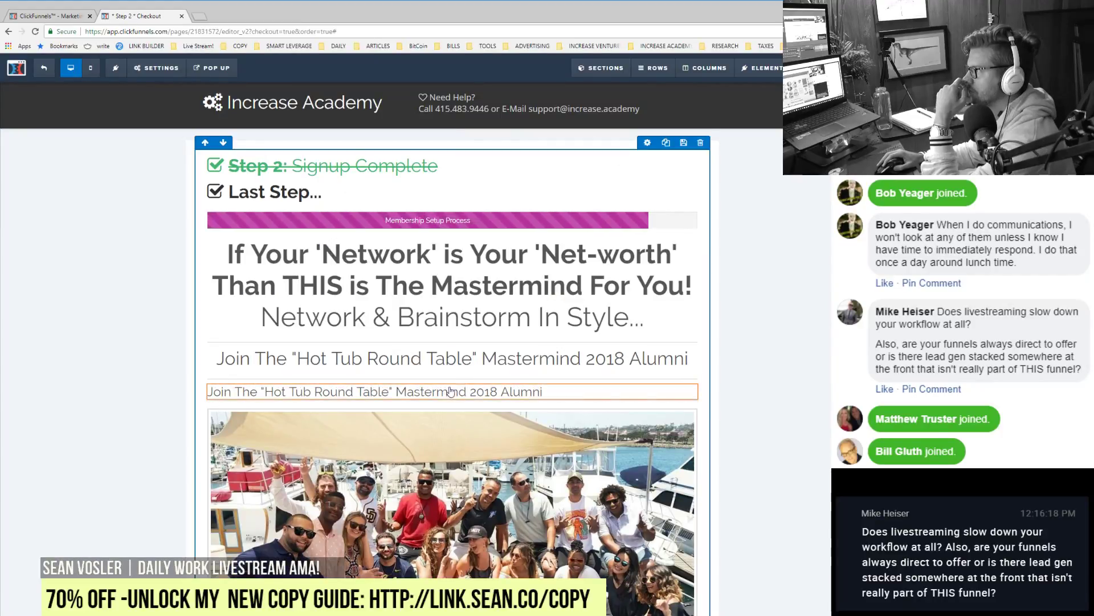
Step: Replace the subheadline with two lines of 'add copy here' placeholder text
{"action": "triple_click", "coordinate": [381, 393]}
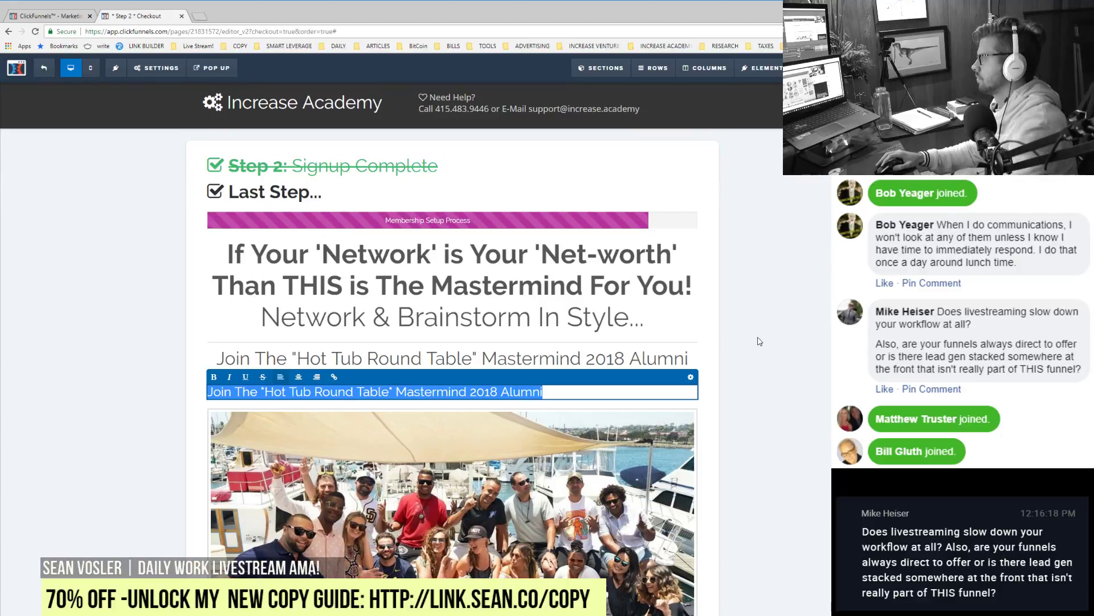
{"action": "type", "text": "add copy here"}
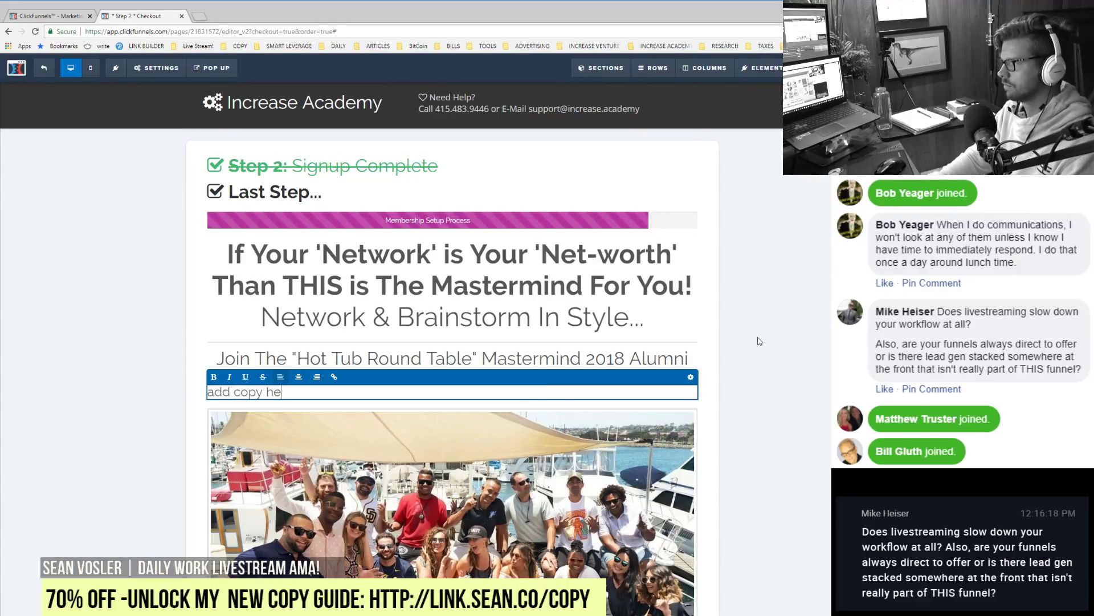
{"action": "key", "text": "Return"}
{"action": "key", "text": "Return"}
{"action": "type", "text": "add copy here"}
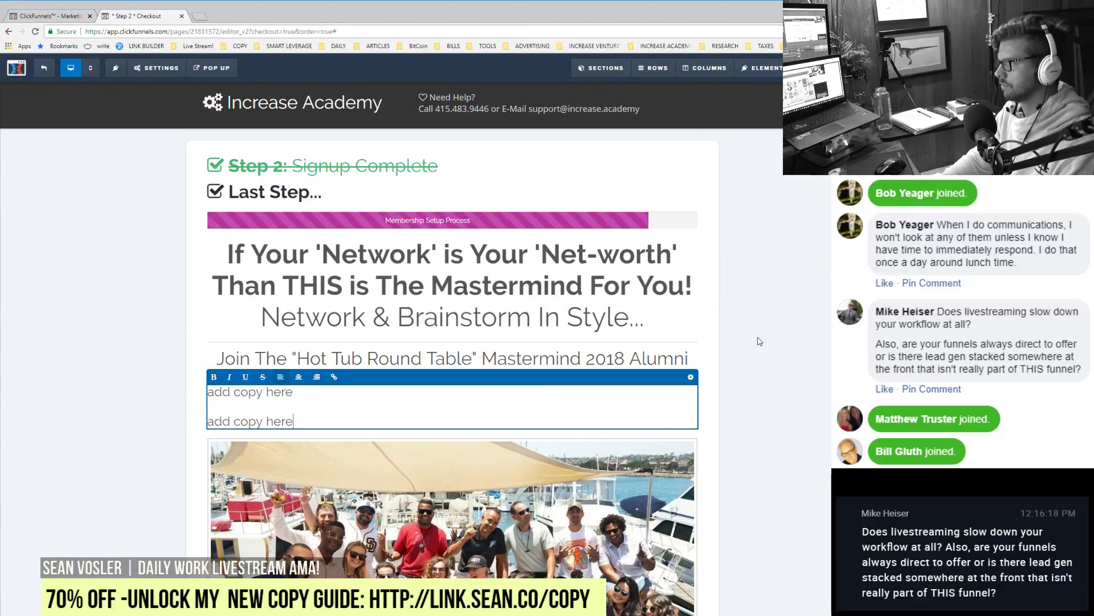
{"action": "left_click", "coordinate": [759, 340]}
{"action": "scroll", "coordinate": [798, 343], "scroll_direction": "down", "scroll_amount": 3}
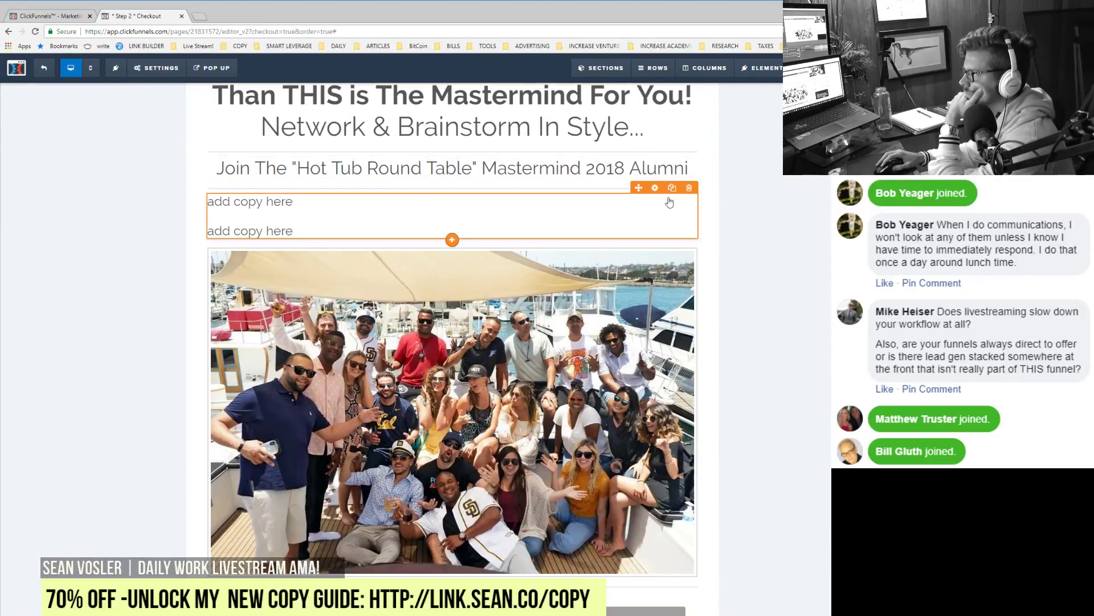
{"action": "left_click", "coordinate": [672, 188]}
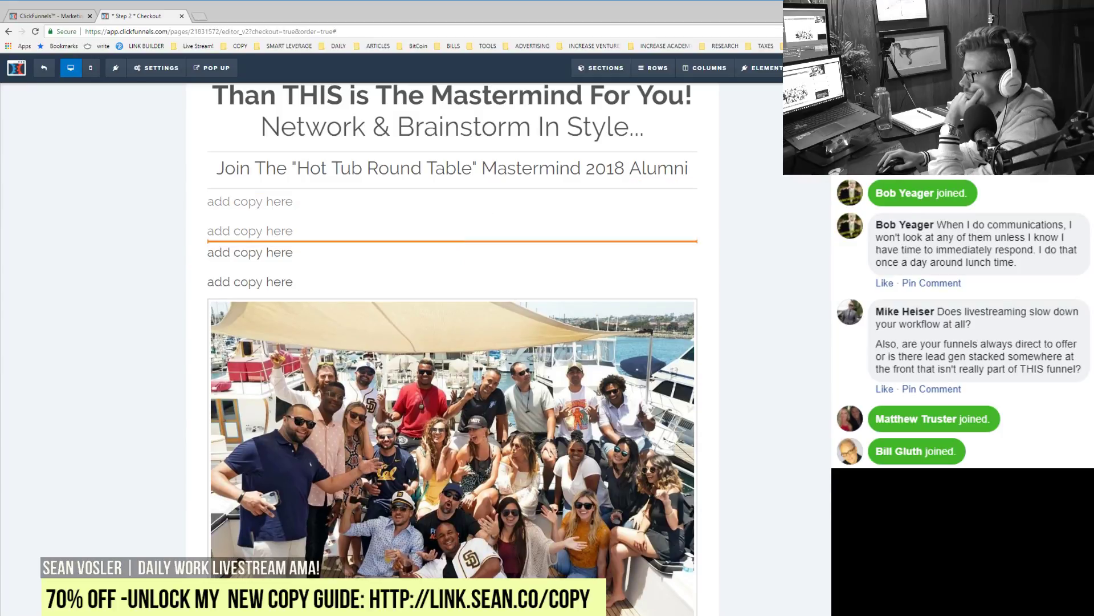
{"action": "key", "text": "ctrl+z"}
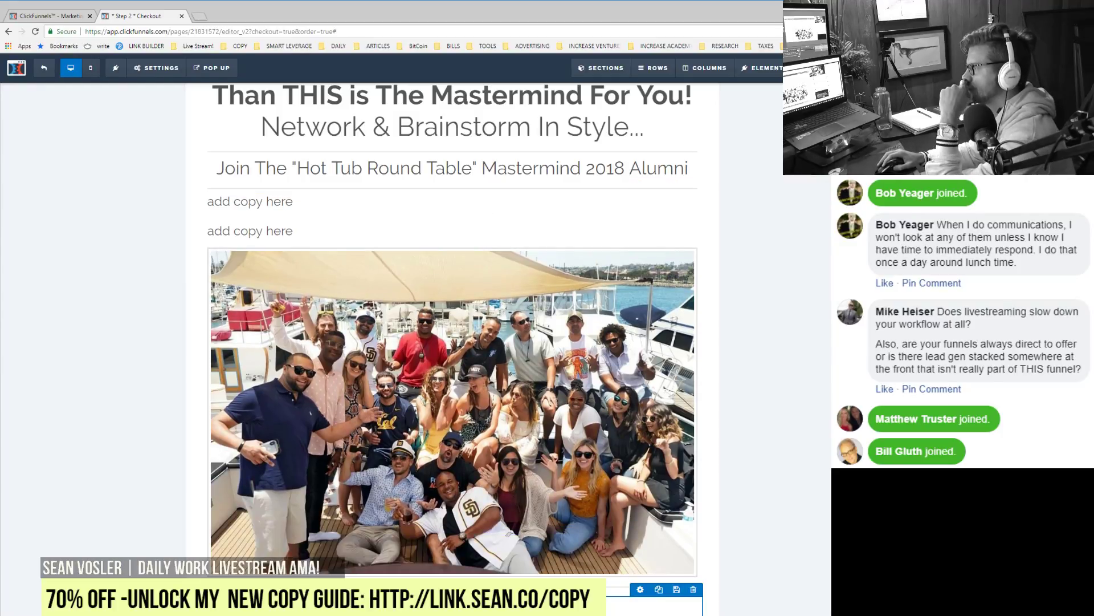
Step: Clone the photo-and-text row with the text in the left column and the photo on the right
{"action": "left_click", "coordinate": [659, 590]}
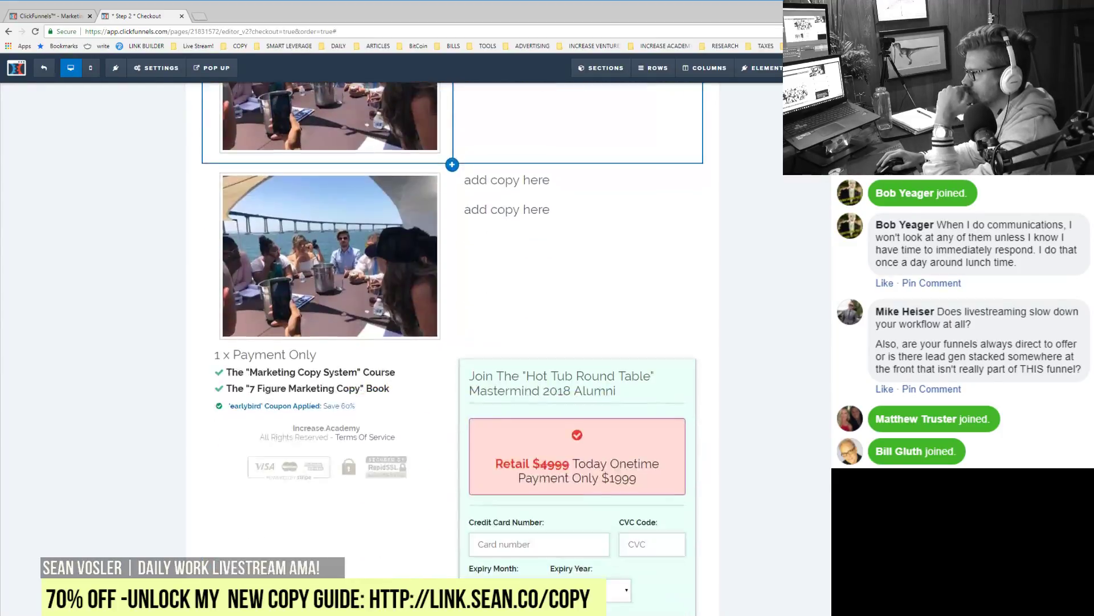
{"action": "scroll", "coordinate": [570, 433], "scroll_direction": "up", "scroll_amount": 3}
{"action": "left_click_drag", "start_coordinate": [535, 456], "coordinate": [291, 451]}
{"action": "left_click_drag", "start_coordinate": [500, 431], "coordinate": [517, 459]}
{"action": "left_click", "coordinate": [525, 477]}
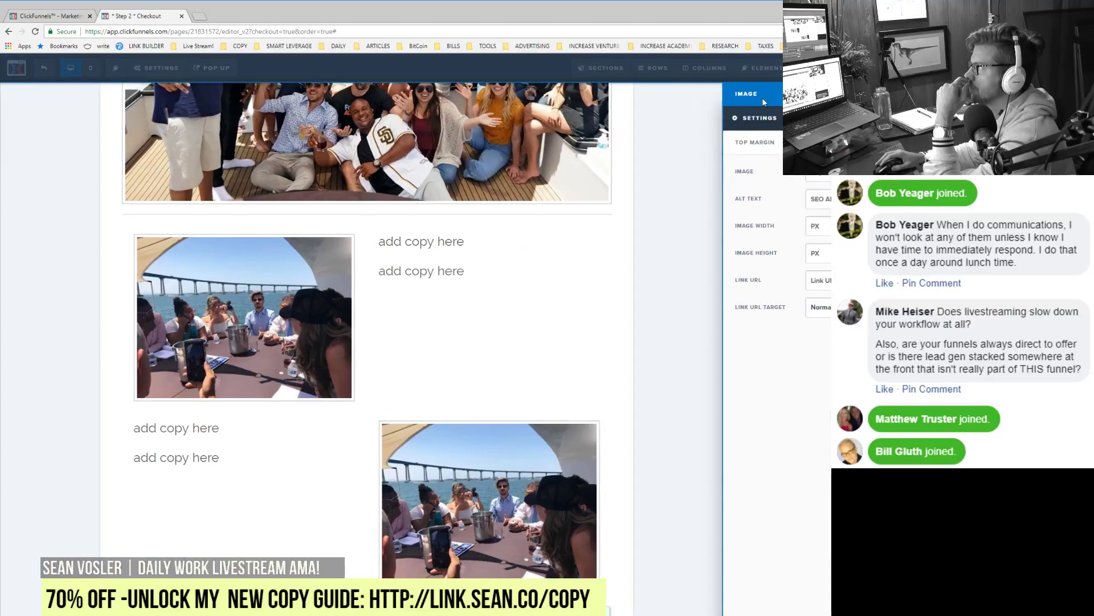
{"action": "left_click", "coordinate": [818, 174]}
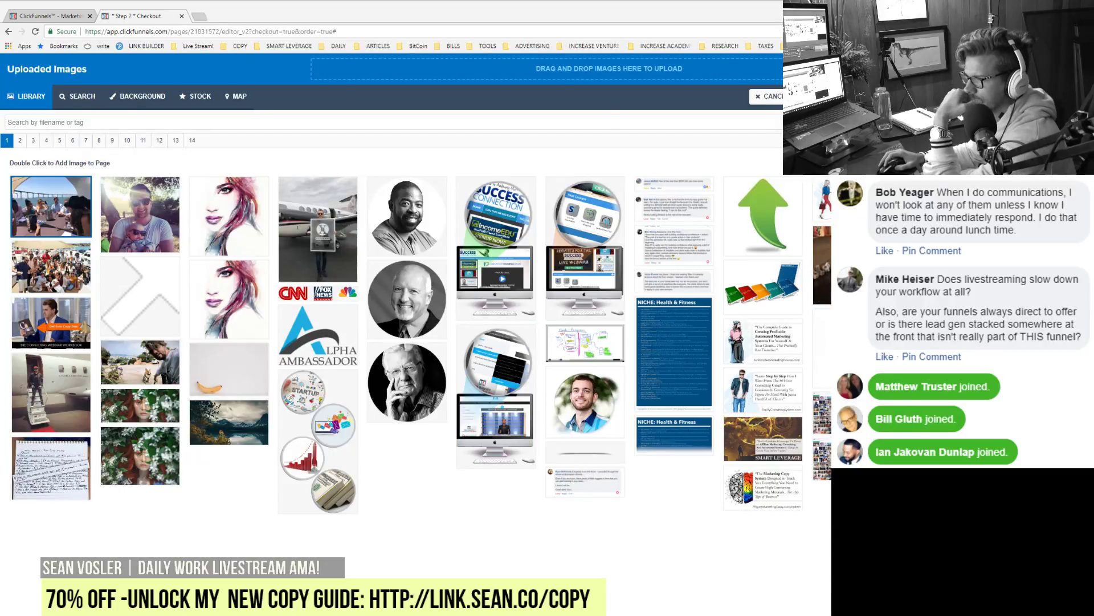
Step: Open the 1.A Long Form SP step's page in a separate tab and look through it
{"action": "left_click", "coordinate": [64, 17]}
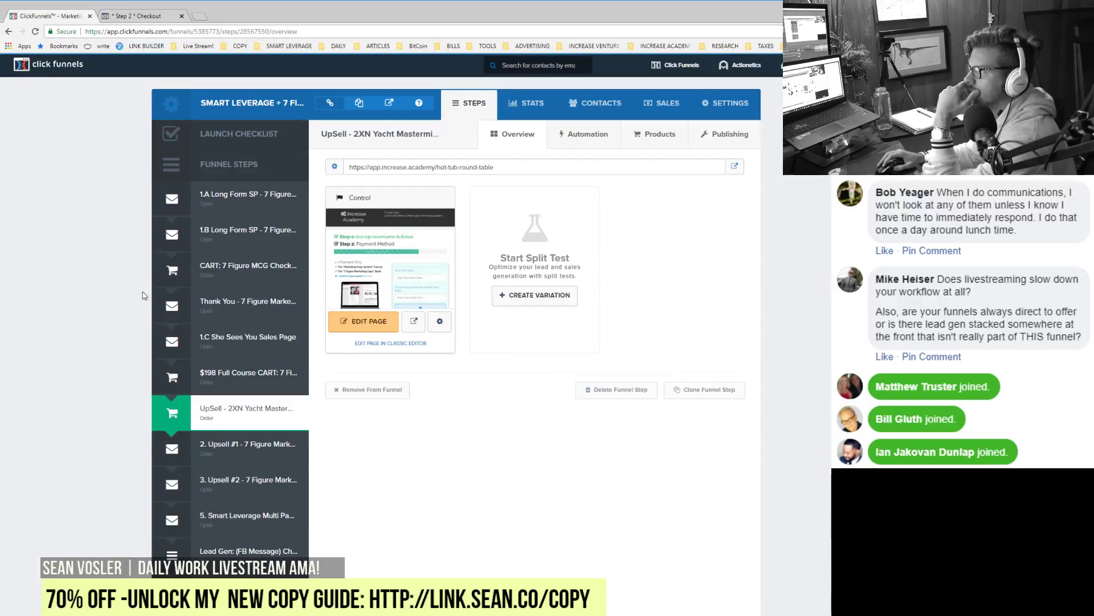
{"action": "middle_click", "coordinate": [239, 207]}
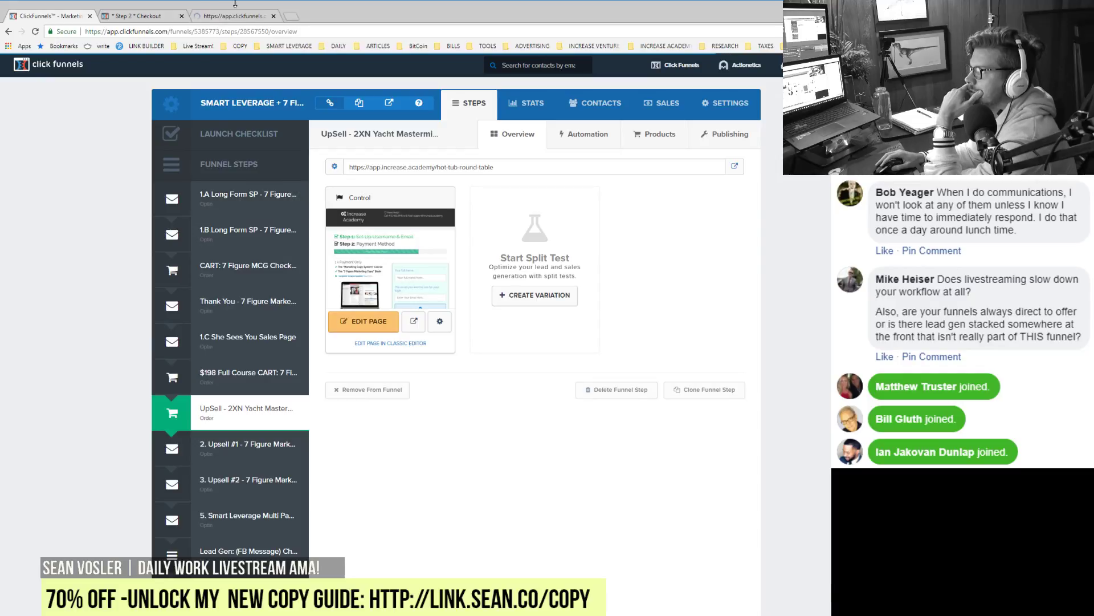
{"action": "left_click", "coordinate": [150, 18]}
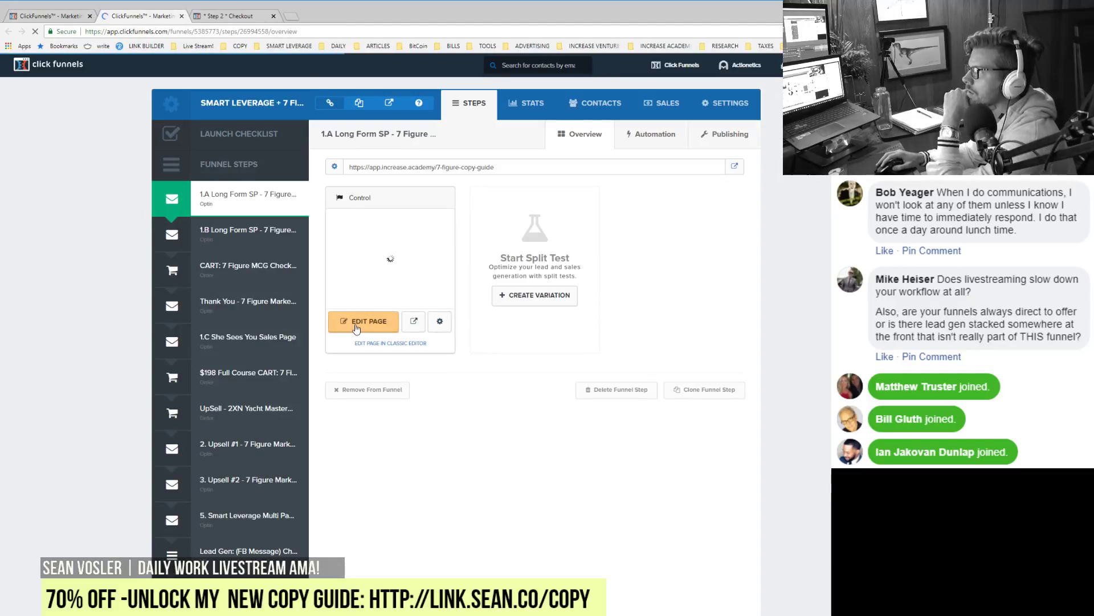
{"action": "left_click", "coordinate": [364, 321]}
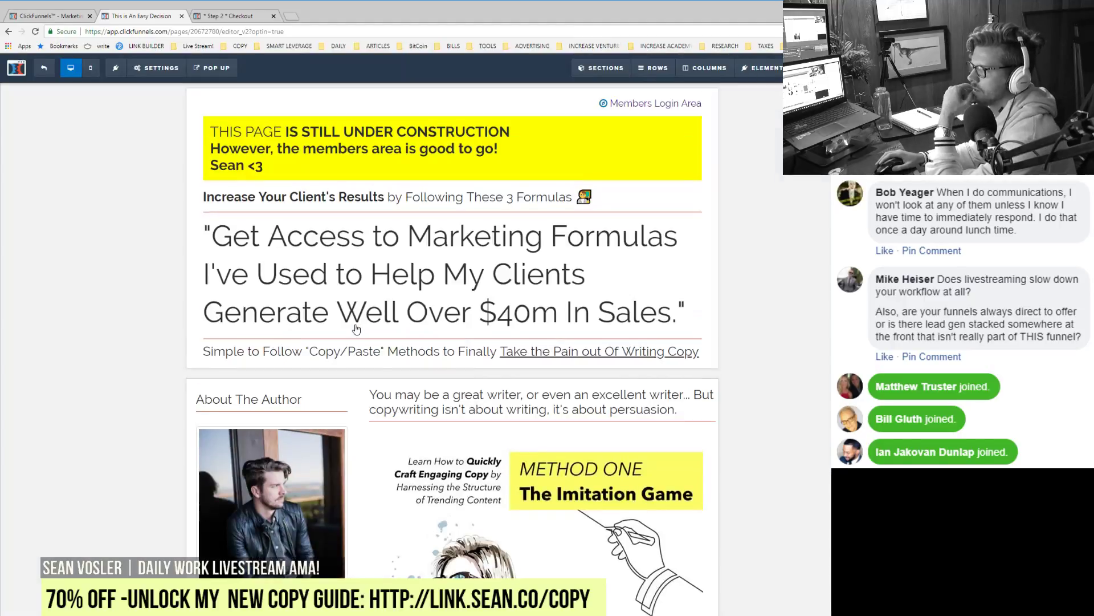
{"action": "scroll", "coordinate": [356, 329], "scroll_direction": "down", "scroll_amount": 7}
{"action": "scroll", "coordinate": [541, 342], "scroll_direction": "down", "scroll_amount": 5}
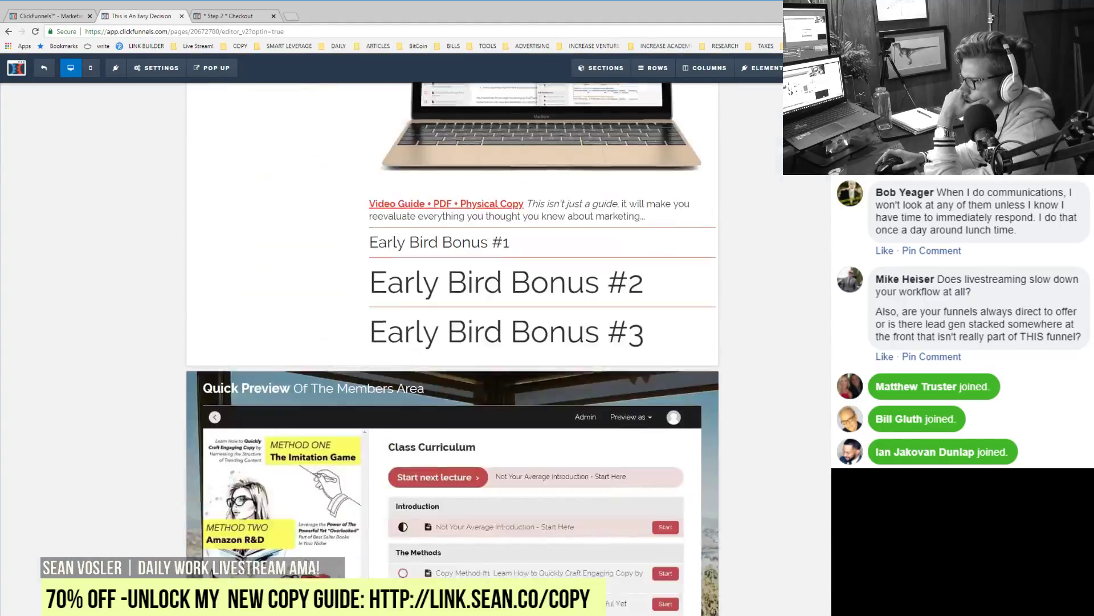
{"action": "scroll", "coordinate": [541, 342], "scroll_direction": "up", "scroll_amount": 8}
{"action": "scroll", "coordinate": [542, 342], "scroll_direction": "up", "scroll_amount": 3}
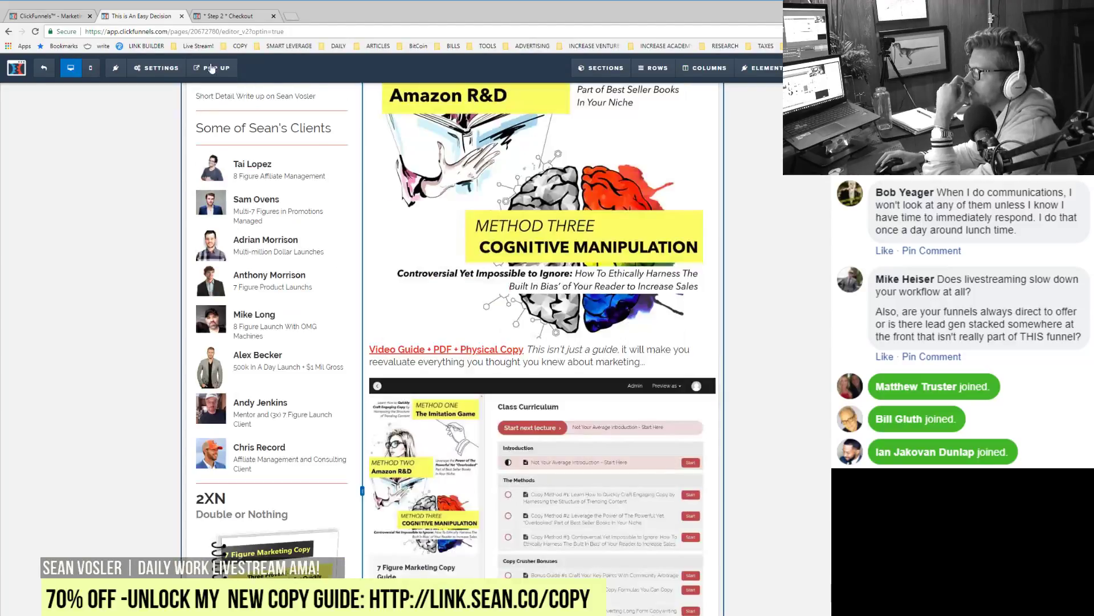
Step: Close that tab and open the 1.C She Sees You Sales Page in the page editor
{"action": "left_click", "coordinate": [182, 16]}
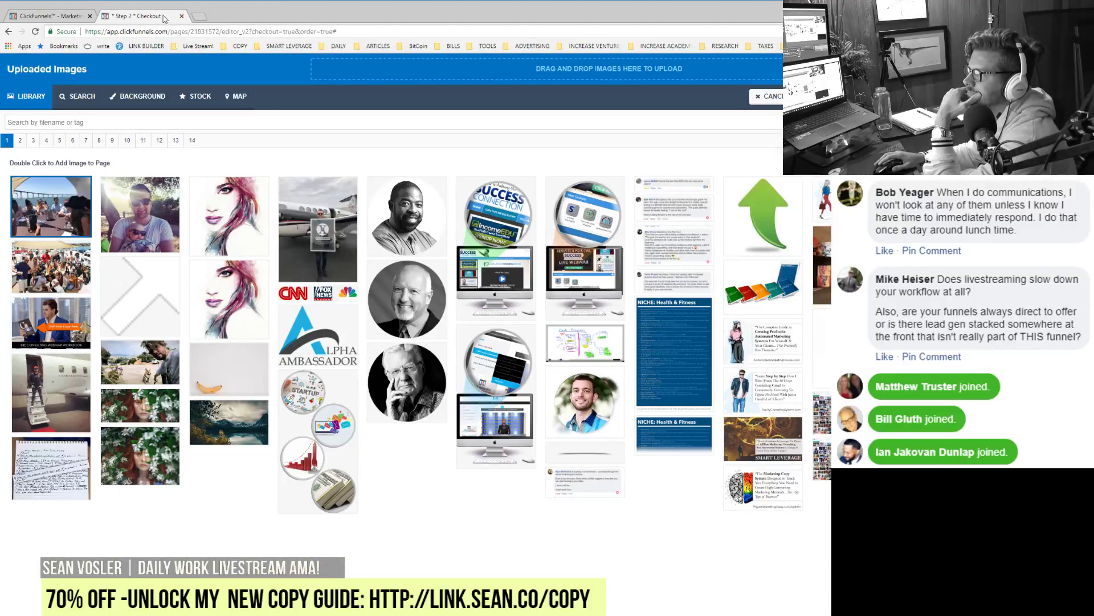
{"action": "left_click", "coordinate": [57, 17]}
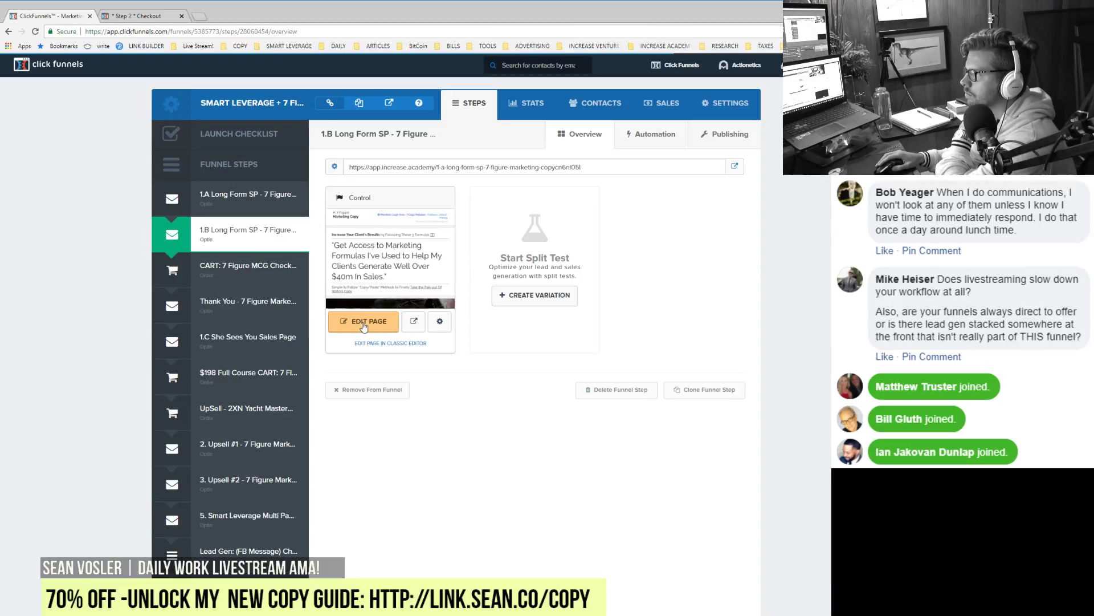
{"action": "mouse_move", "coordinate": [242, 349]}
{"action": "left_mouse_down"}
{"action": "mouse_move", "coordinate": [243, 276]}
{"action": "mouse_move", "coordinate": [242, 351]}
{"action": "left_mouse_up"}
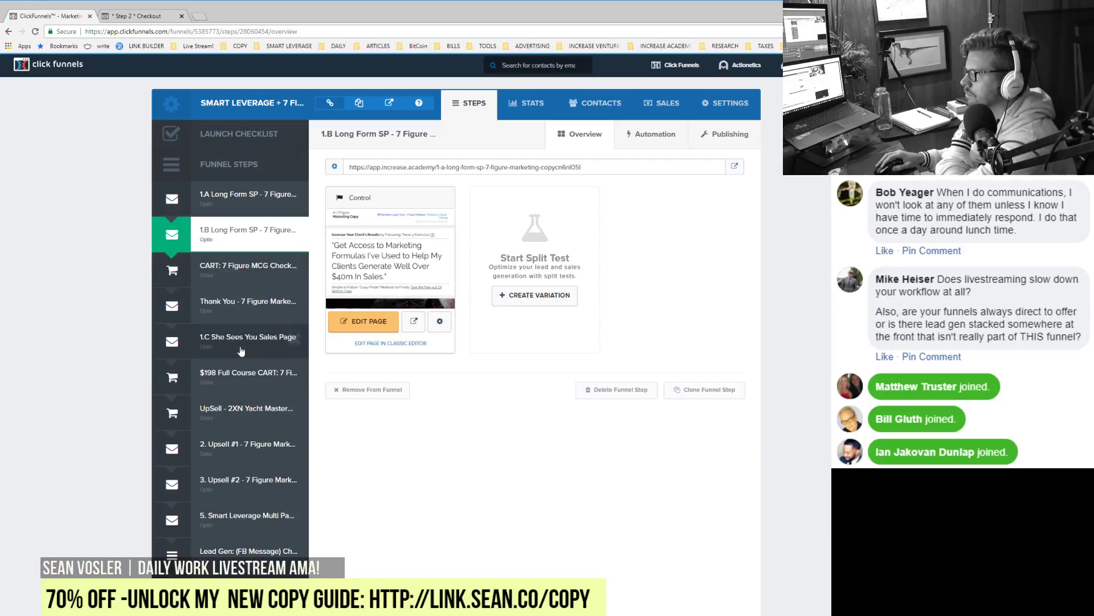
{"action": "left_click", "coordinate": [241, 349]}
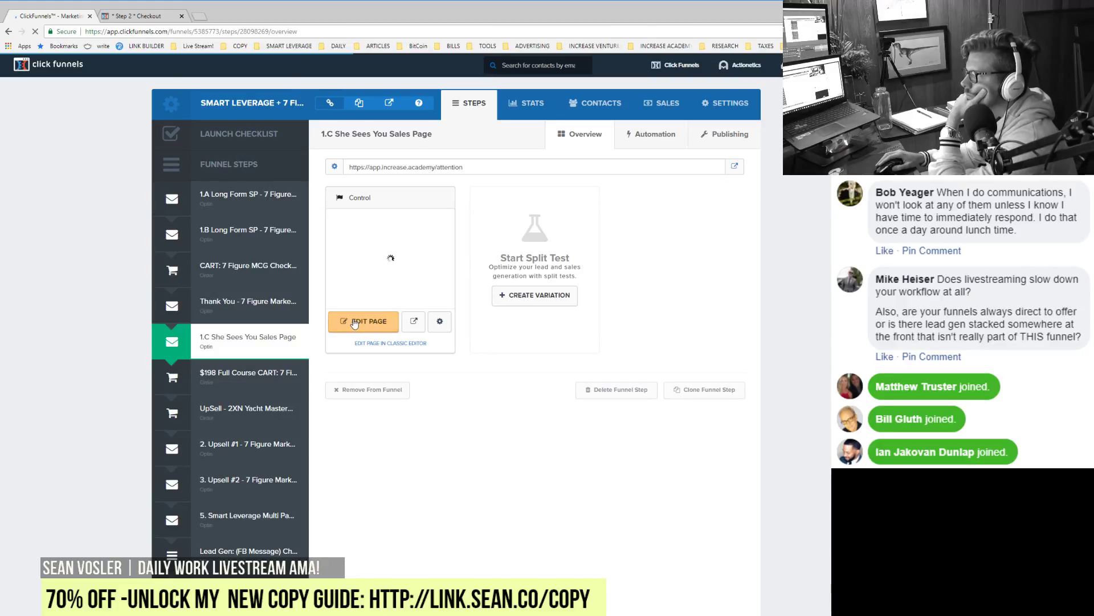
{"action": "left_click", "coordinate": [354, 322]}
{"action": "left_click", "coordinate": [172, 17]}
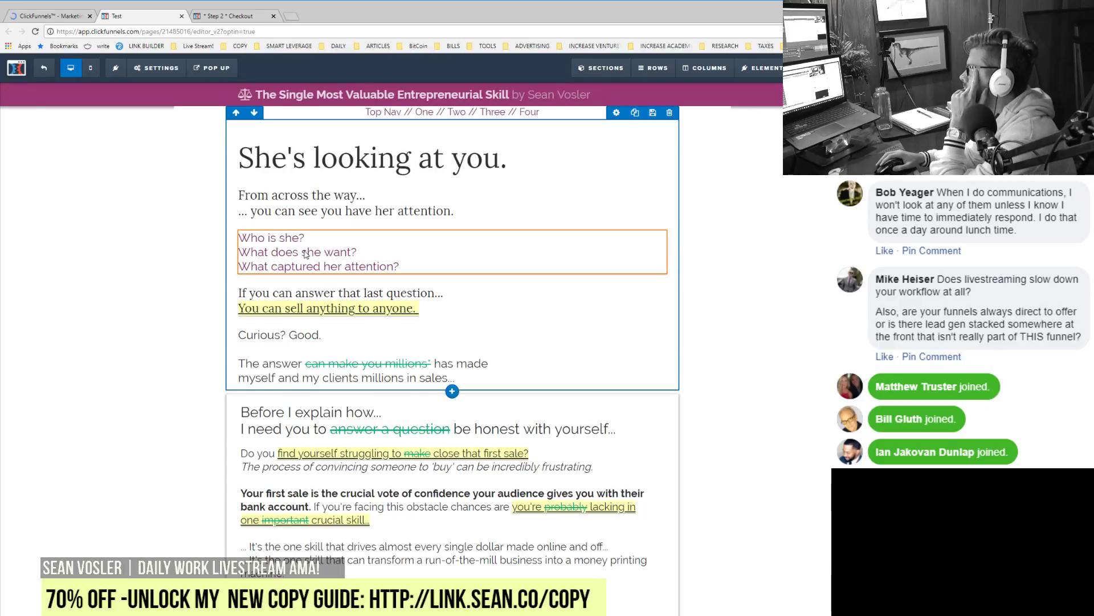
Step: Copy the sales page's Custom JS/HTML video embed code, then return to the Step 2 Checkout editor
{"action": "scroll", "coordinate": [305, 254], "scroll_direction": "down", "scroll_amount": 20}
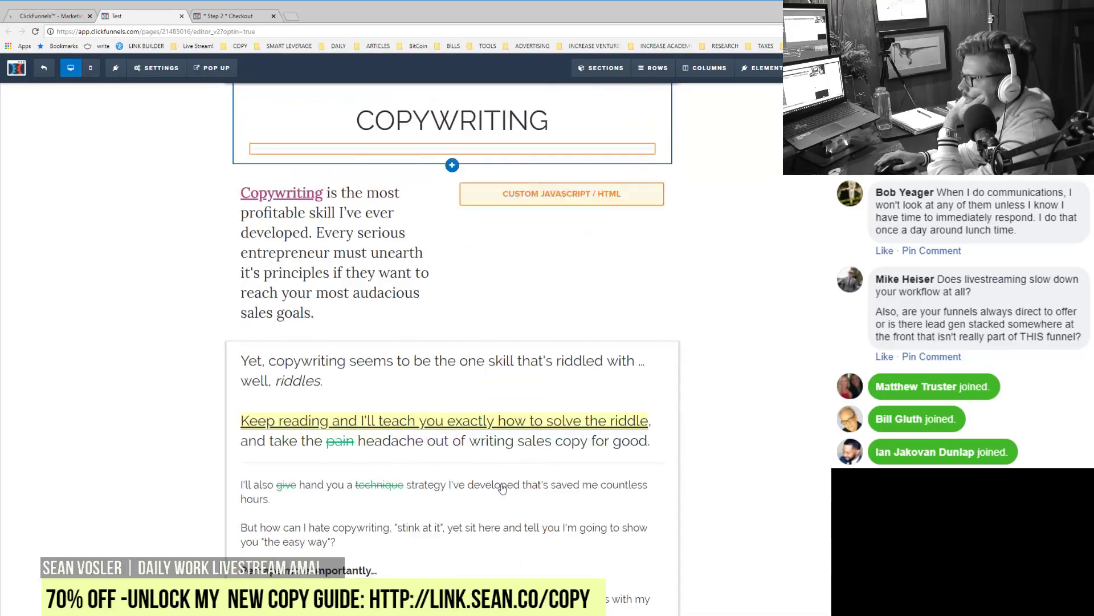
{"action": "scroll", "coordinate": [453, 396], "scroll_direction": "up", "scroll_amount": 5}
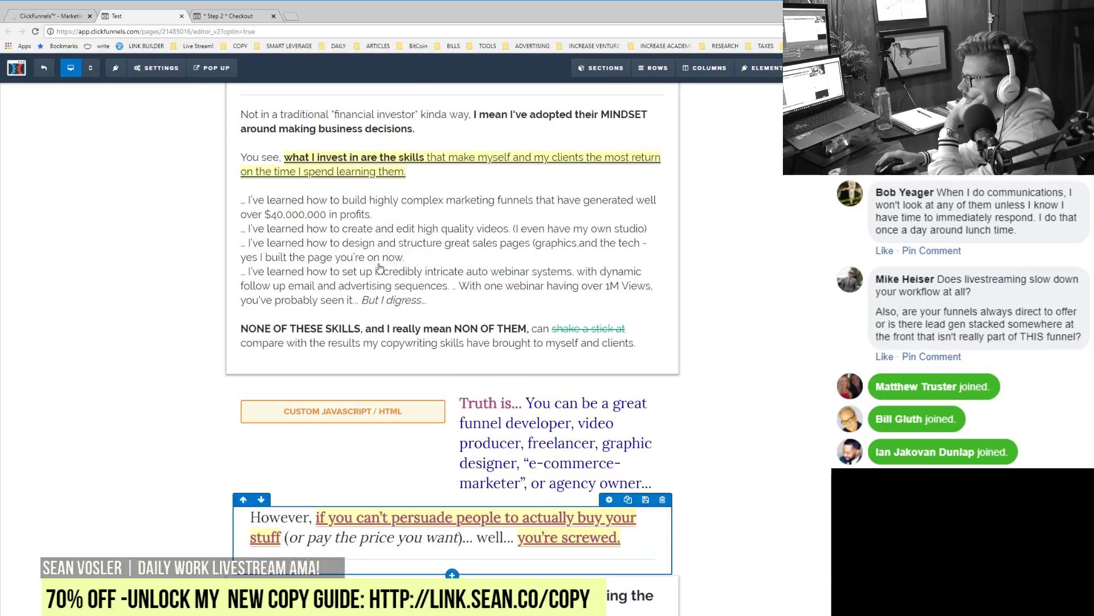
{"action": "left_click", "coordinate": [365, 416]}
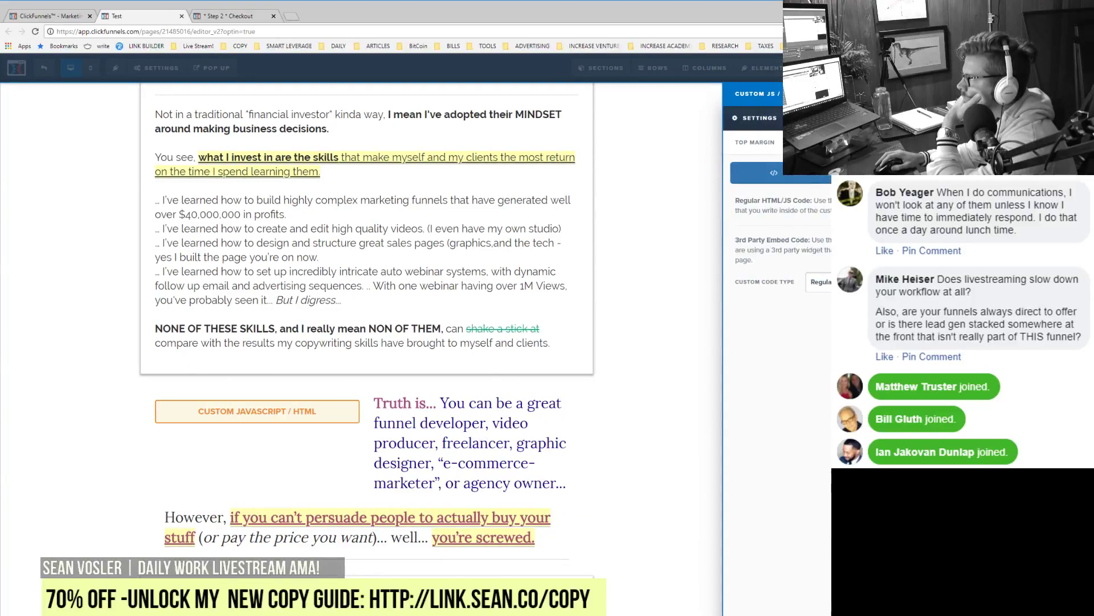
{"action": "left_click", "coordinate": [804, 171]}
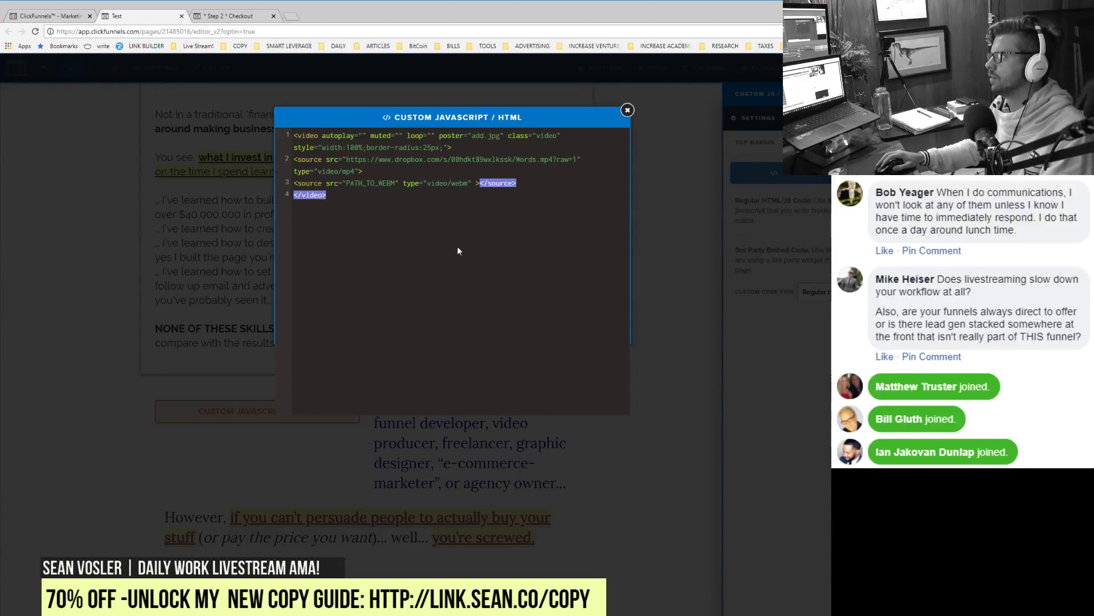
{"action": "key", "text": "ctrl+a"}
{"action": "key", "text": "ctrl+c"}
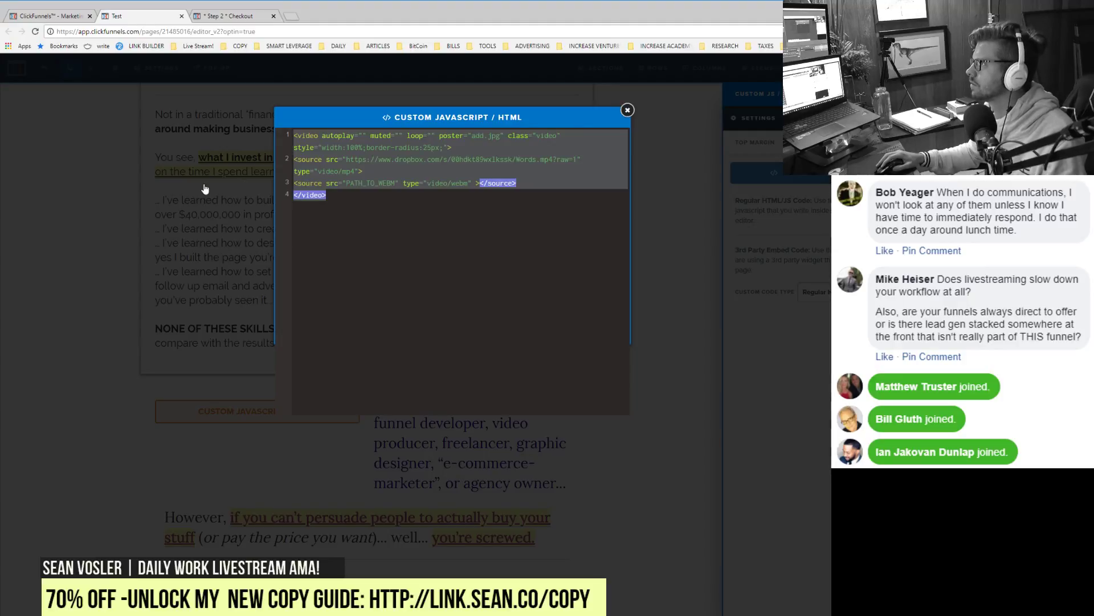
{"action": "left_click", "coordinate": [207, 188]}
{"action": "left_click", "coordinate": [230, 15]}
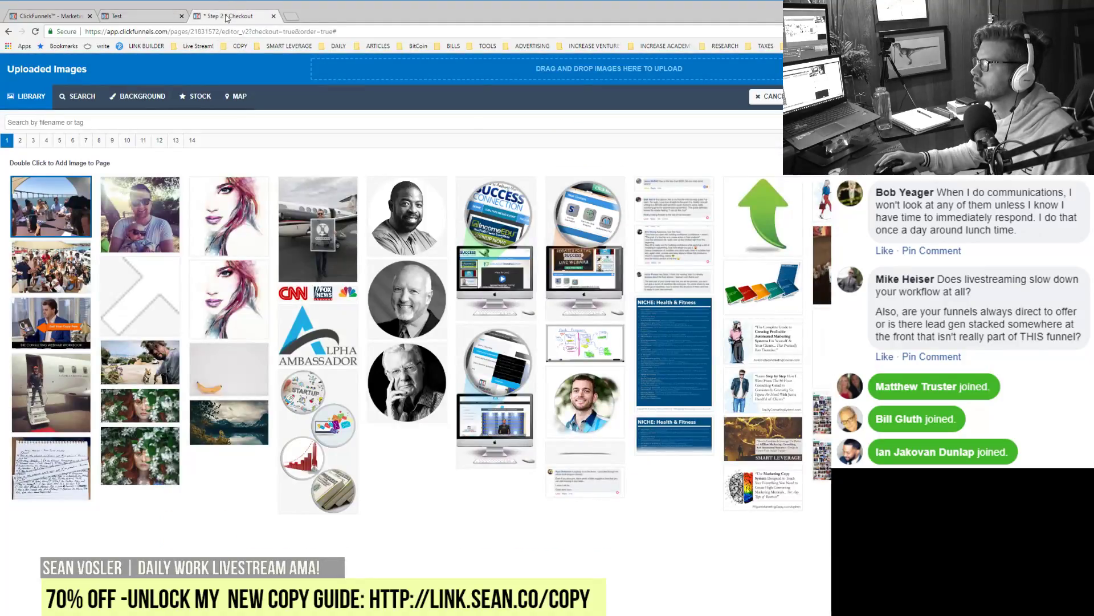
Step: Close the sales page editor tab and dismiss the image library and image settings
{"action": "left_click", "coordinate": [182, 17]}
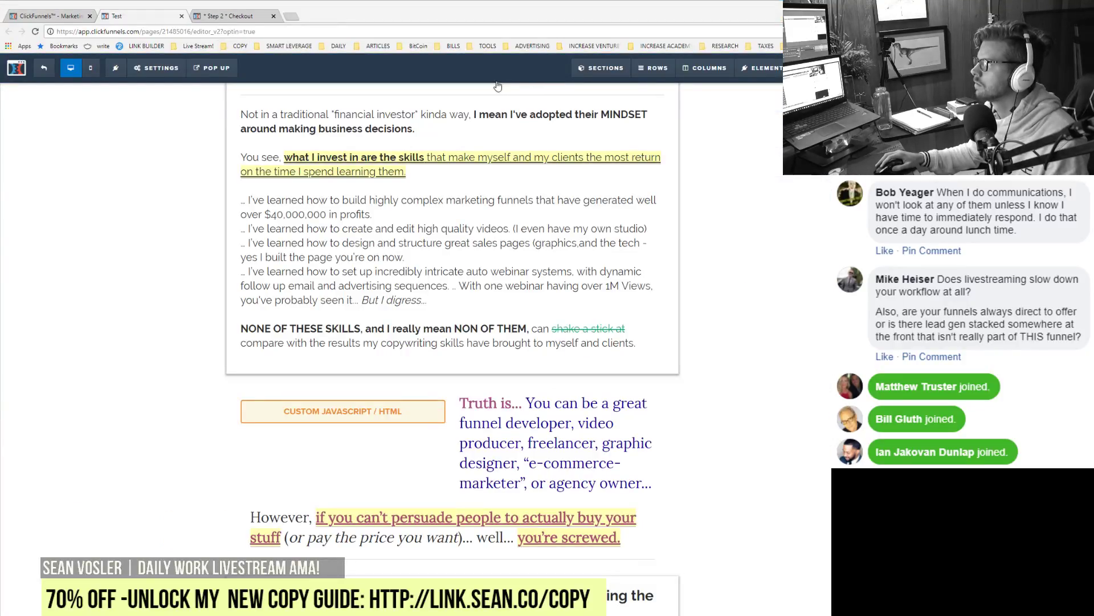
{"action": "key", "text": "ctrl+w"}
{"action": "left_click", "coordinate": [769, 100]}
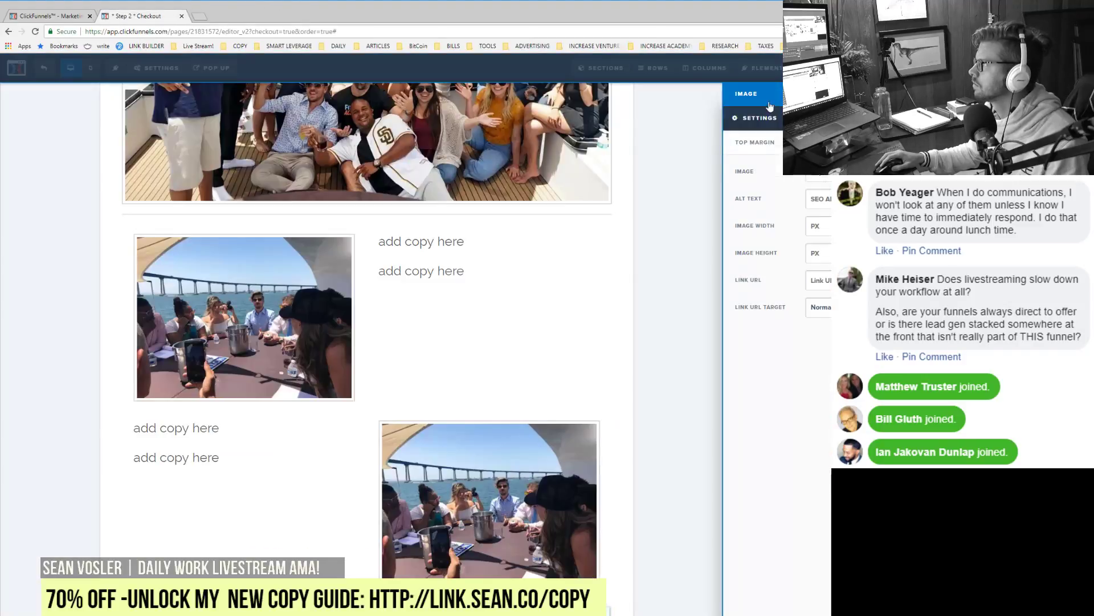
{"action": "left_click", "coordinate": [371, 501]}
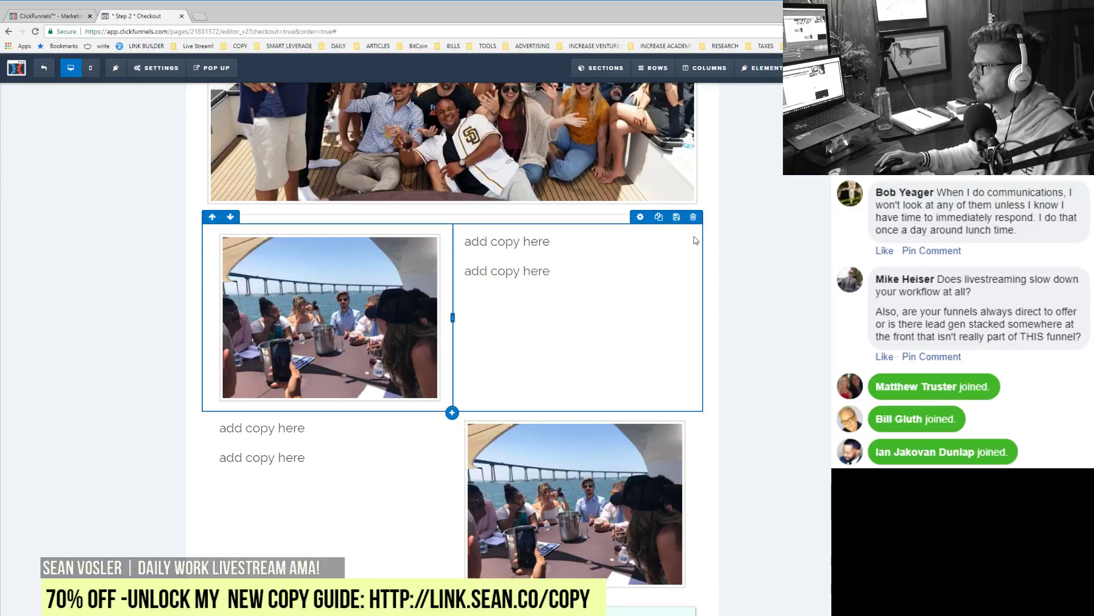
Step: Duplicate the image-and-copy row and move the copy below the next row
{"action": "left_click", "coordinate": [659, 217]}
{"action": "scroll", "coordinate": [372, 283], "scroll_direction": "down", "scroll_amount": 5}
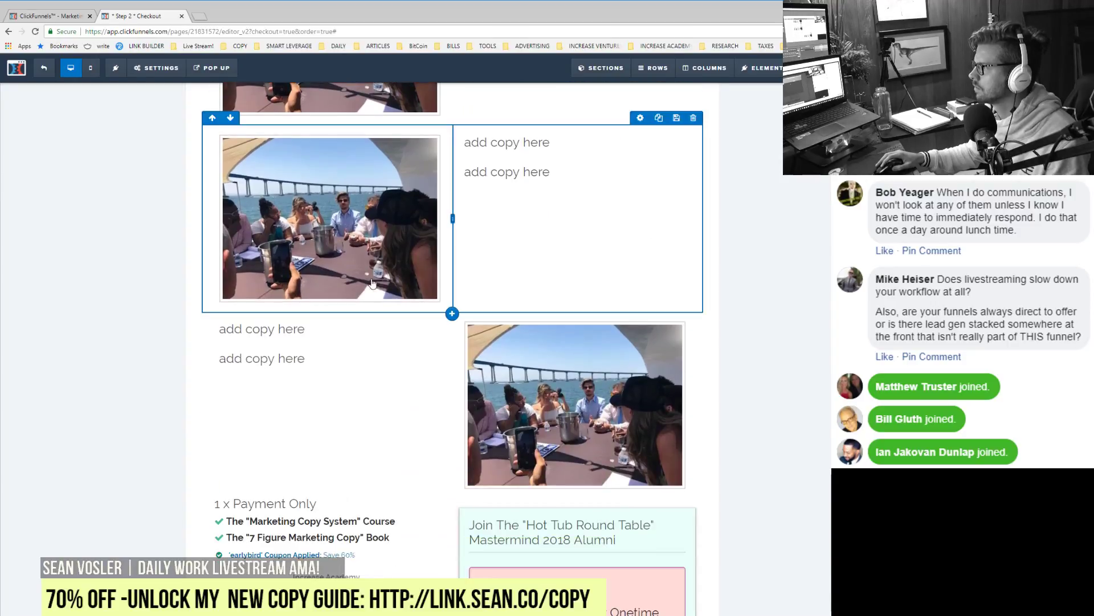
{"action": "left_click", "coordinate": [230, 119]}
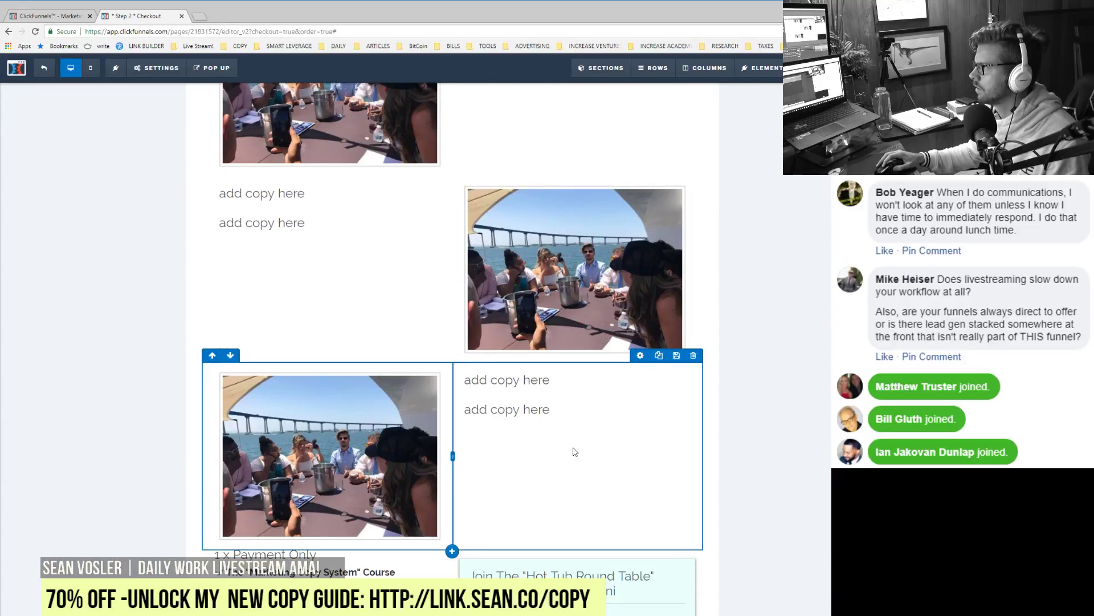
Step: Replace the new row's photo with a Custom JS/HTML element and open its code editor
{"action": "left_click", "coordinate": [432, 370]}
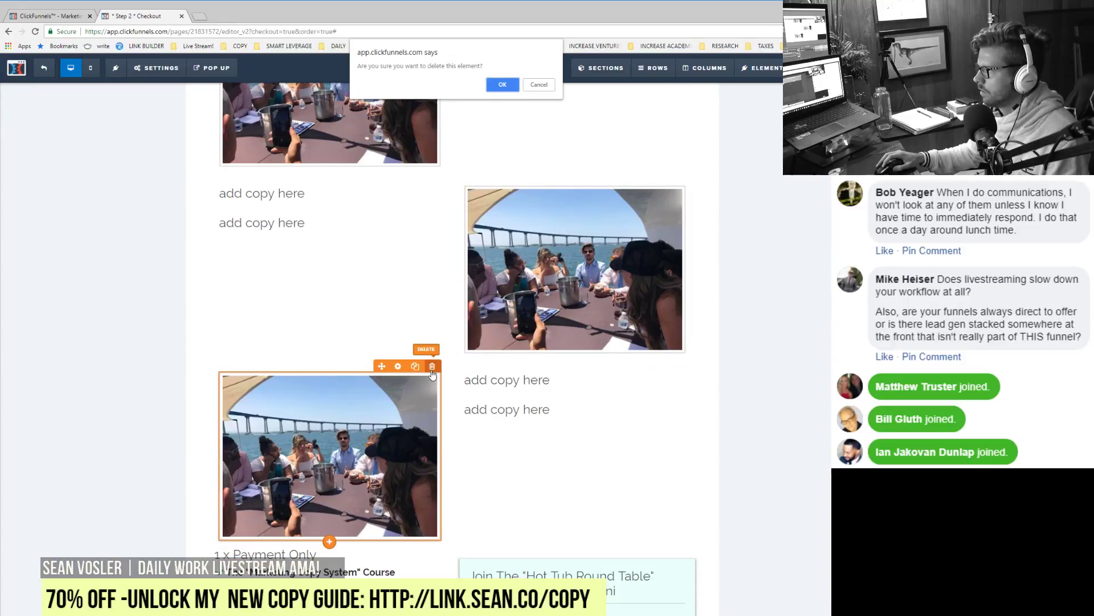
{"action": "left_click", "coordinate": [504, 86]}
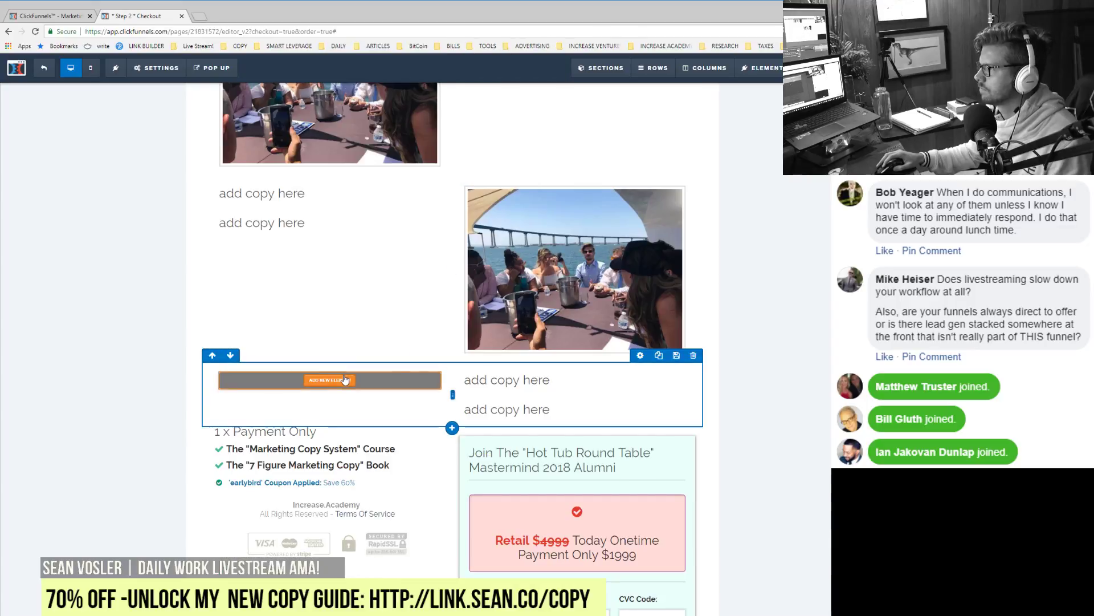
{"action": "left_click", "coordinate": [345, 379]}
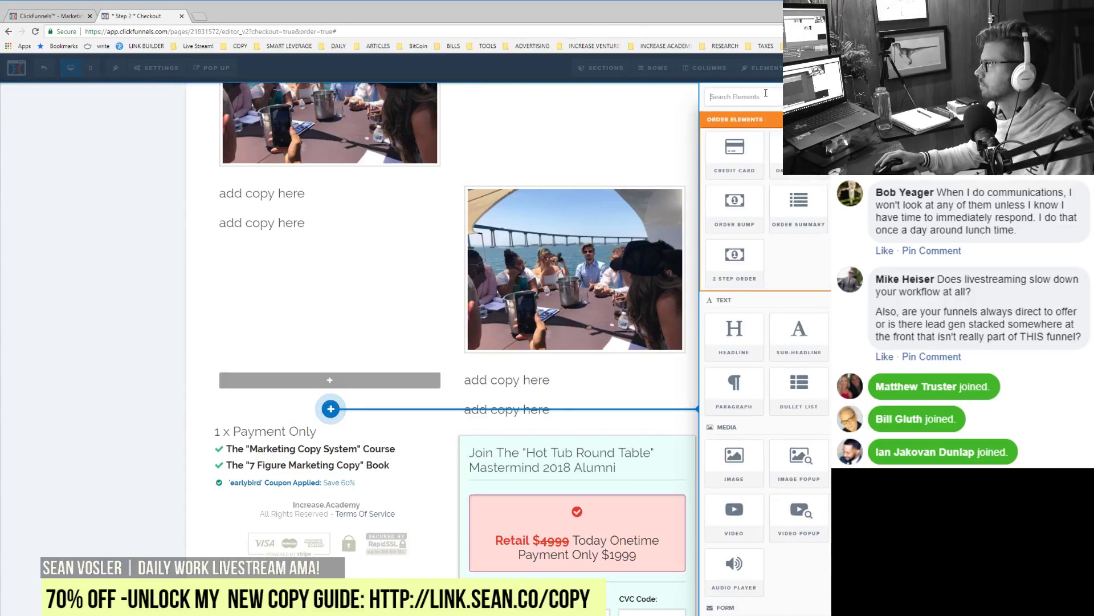
{"action": "type", "text": "custom"}
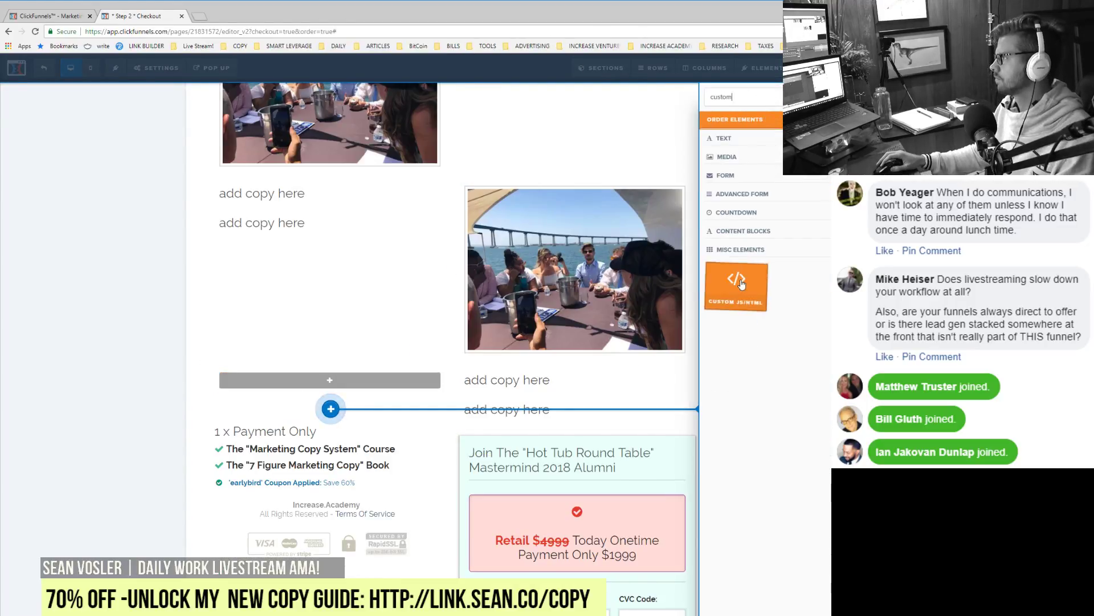
{"action": "left_click", "coordinate": [741, 283]}
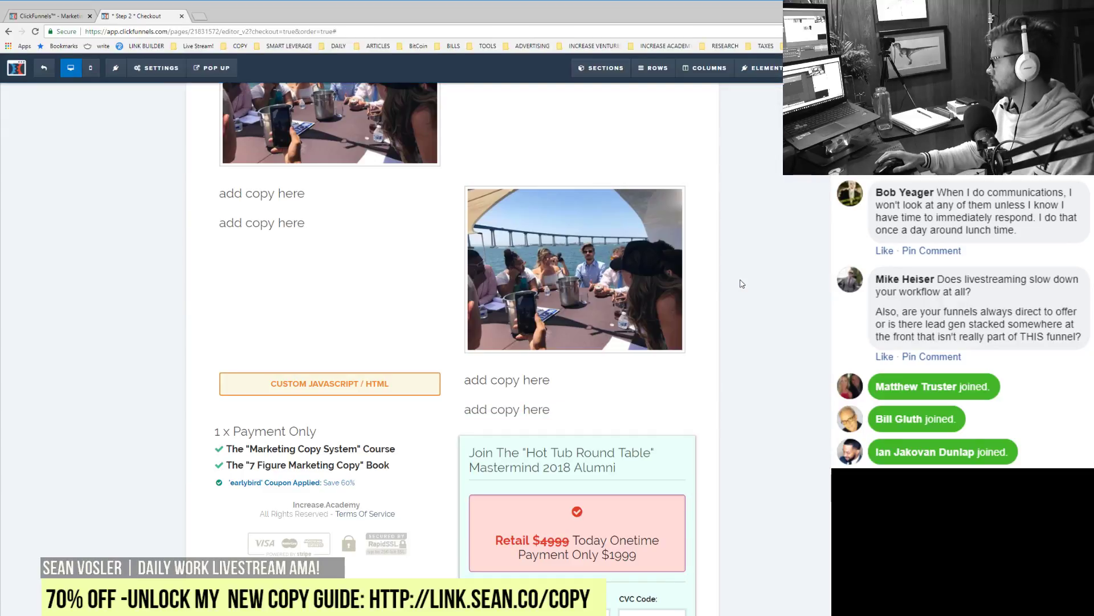
{"action": "left_click", "coordinate": [296, 390]}
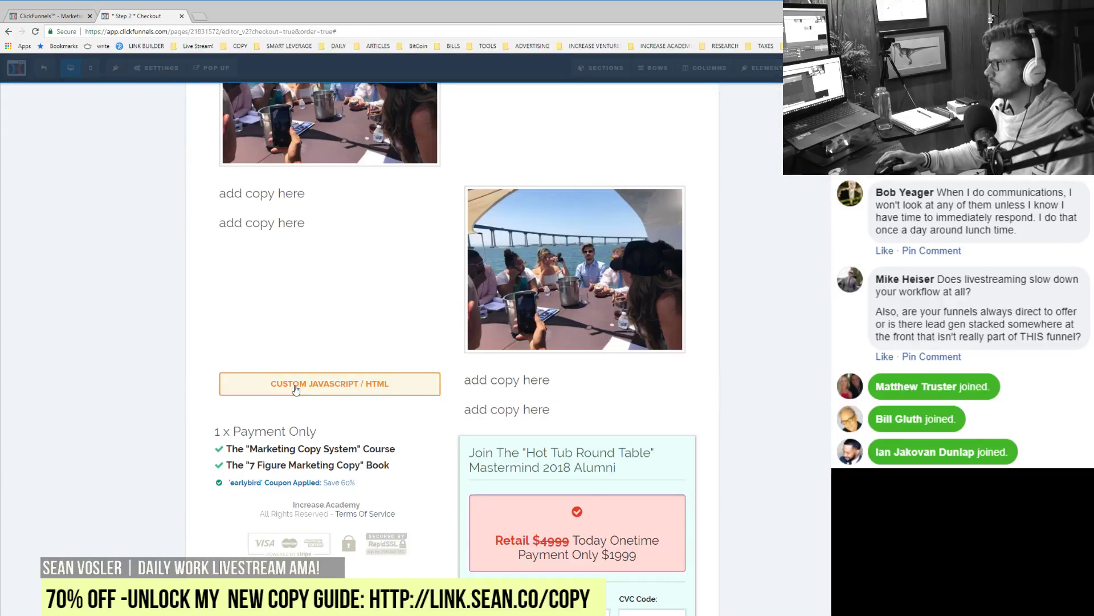
{"action": "left_click", "coordinate": [804, 182]}
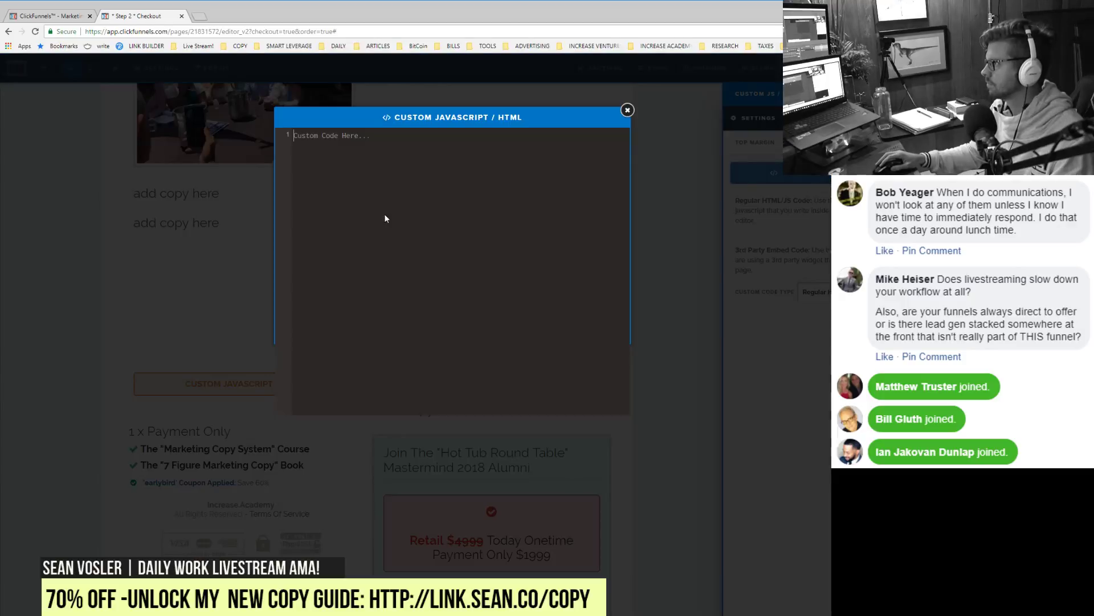
Step: Paste the copied Dropbox autoplay video embed code into the empty code editor
{"action": "key", "text": "ctrl+v"}
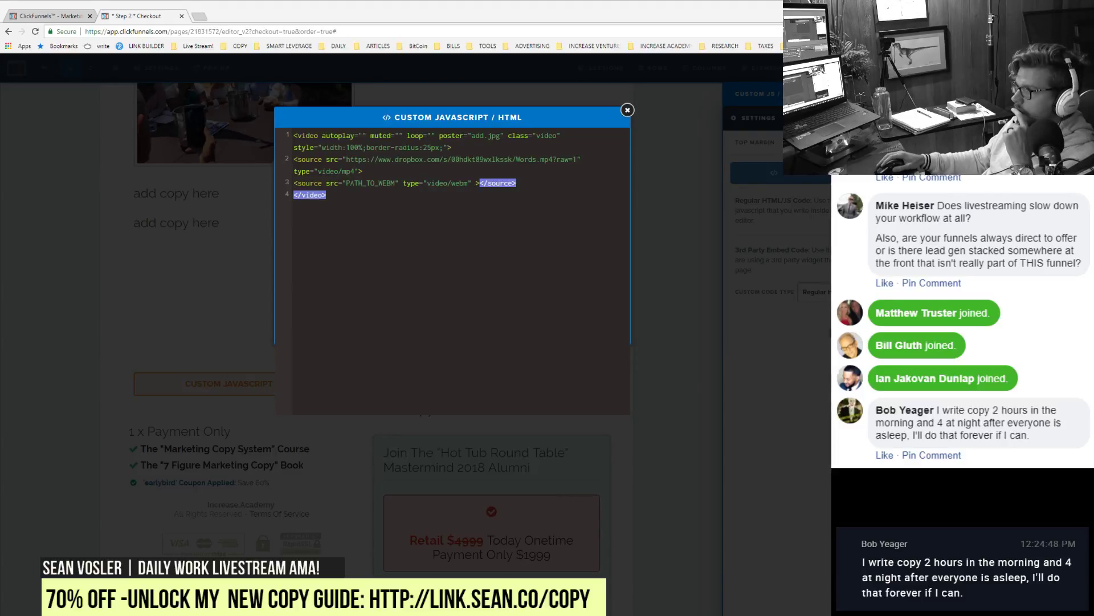
Step: Swap the line-2 Words.mp4 Dropbox link for the onboat.mp4 link, dropping '?dl=0'
{"action": "left_click_drag", "start_coordinate": [347, 159], "coordinate": [551, 160]}
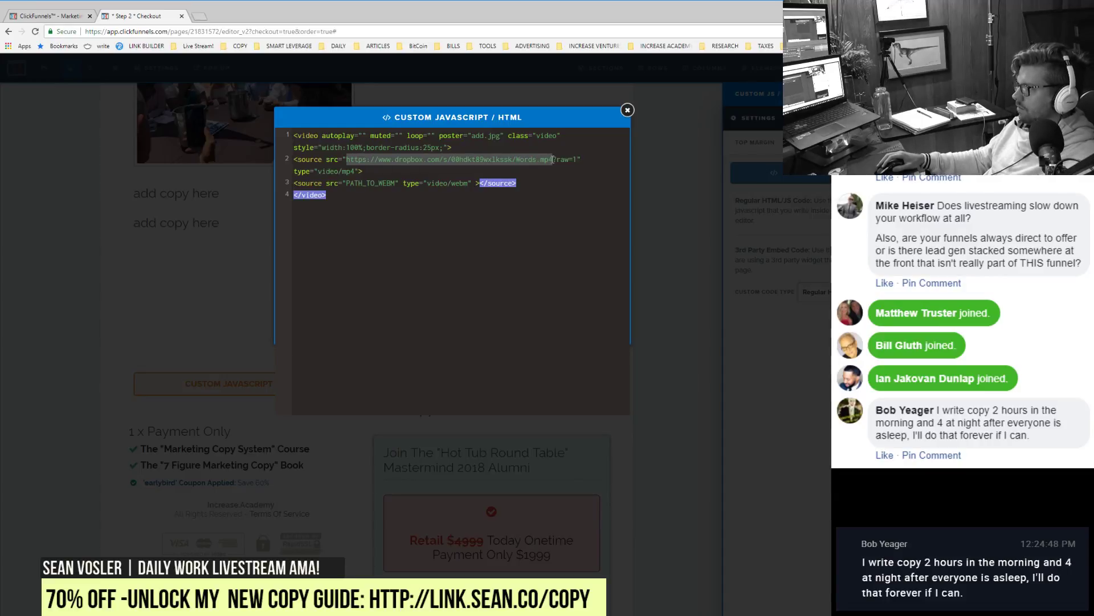
{"action": "key", "text": "ctrl+v"}
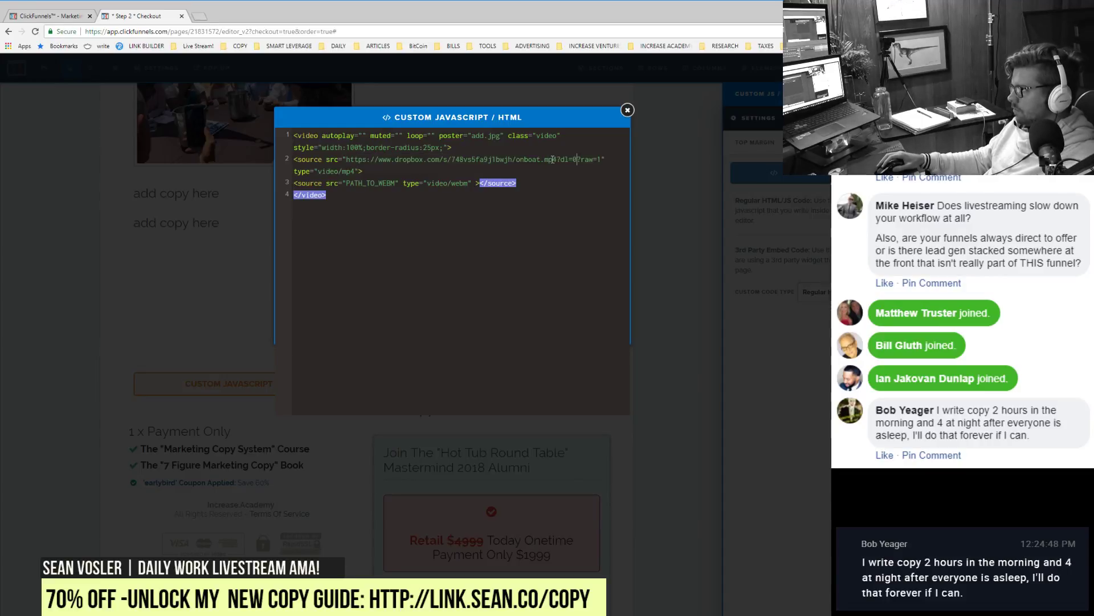
{"action": "key", "text": "BackSpace"}
{"action": "key", "text": "BackSpace"}
{"action": "key", "text": "BackSpace"}
{"action": "key", "text": "BackSpace"}
{"action": "key", "text": "BackSpace"}
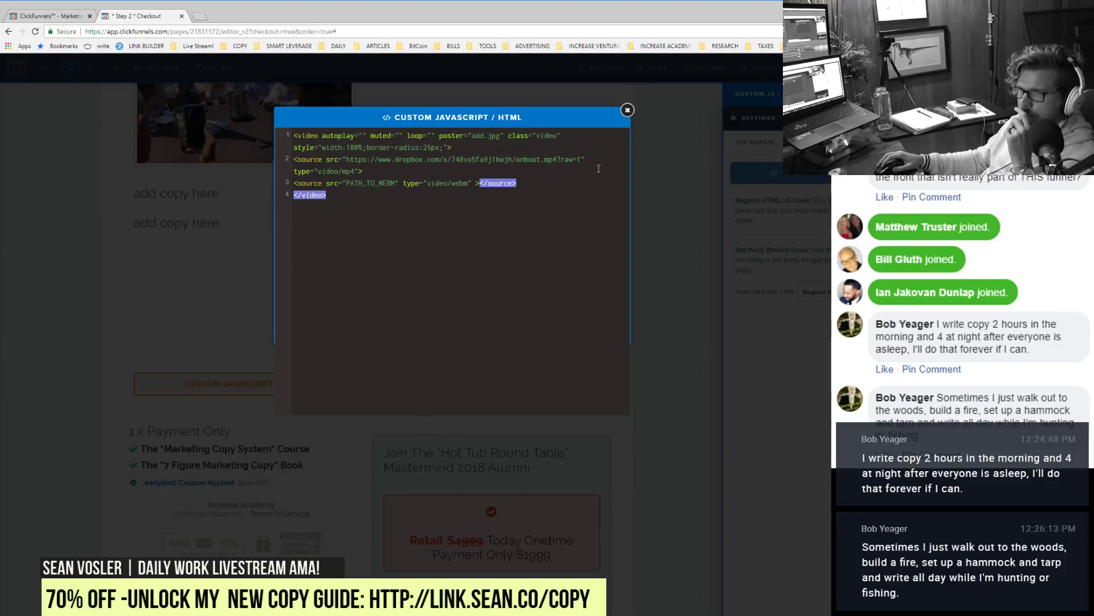
{"action": "left_click", "coordinate": [664, 245]}
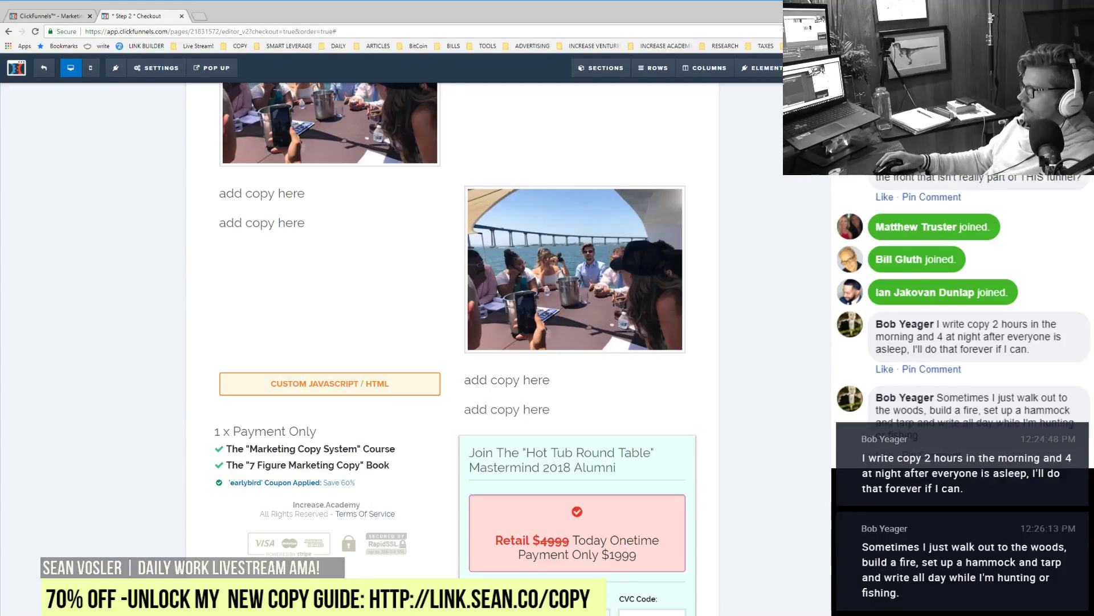
Step: Preview and reload the checkout page, check the onboat video, and dismiss the Save 60% Today popup
{"action": "left_click", "coordinate": [827, 68]}
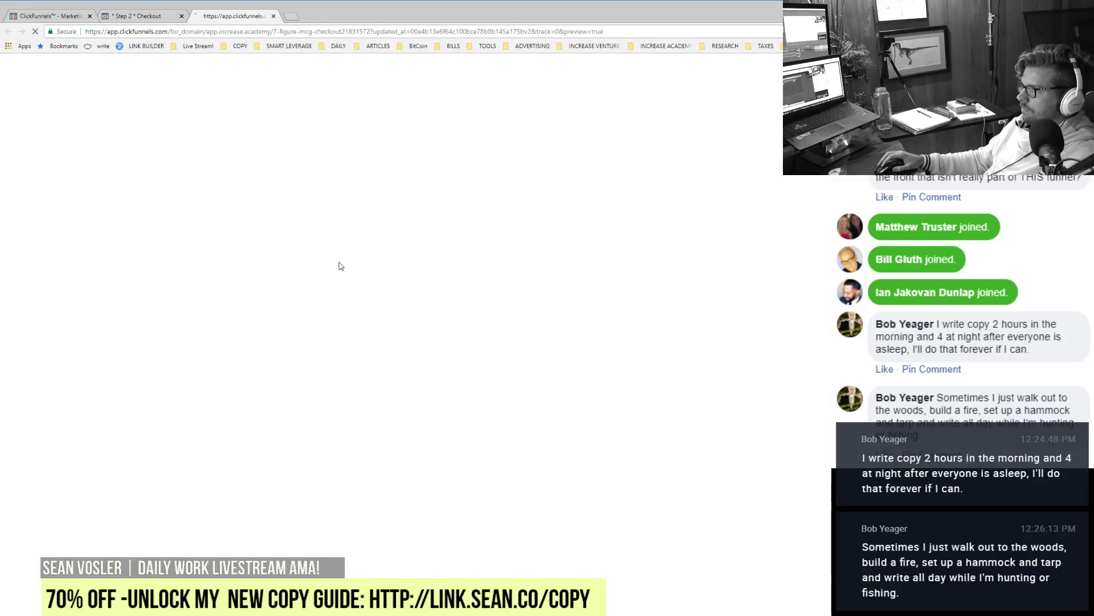
{"action": "scroll", "coordinate": [340, 263], "scroll_direction": "down", "scroll_amount": 10}
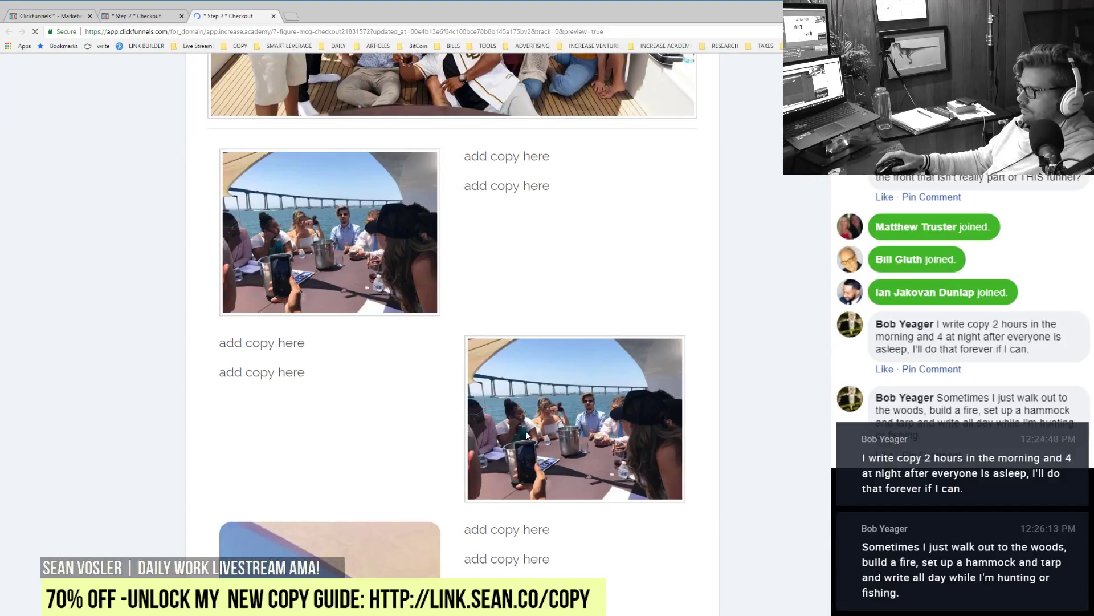
{"action": "scroll", "coordinate": [528, 436], "scroll_direction": "down", "scroll_amount": 2}
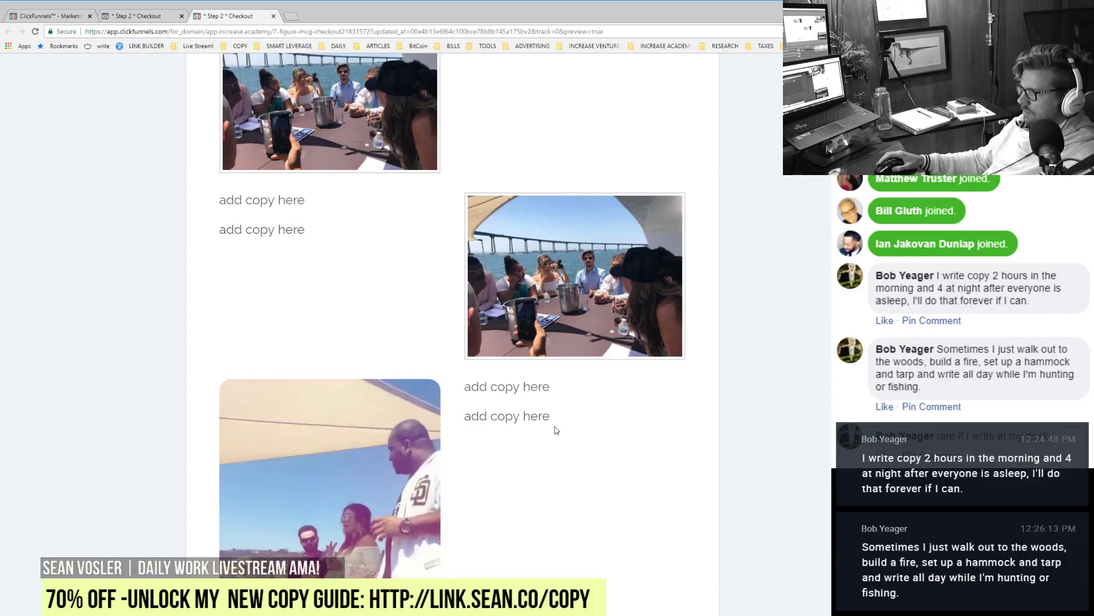
{"action": "scroll", "coordinate": [590, 422], "scroll_direction": "down", "scroll_amount": 3}
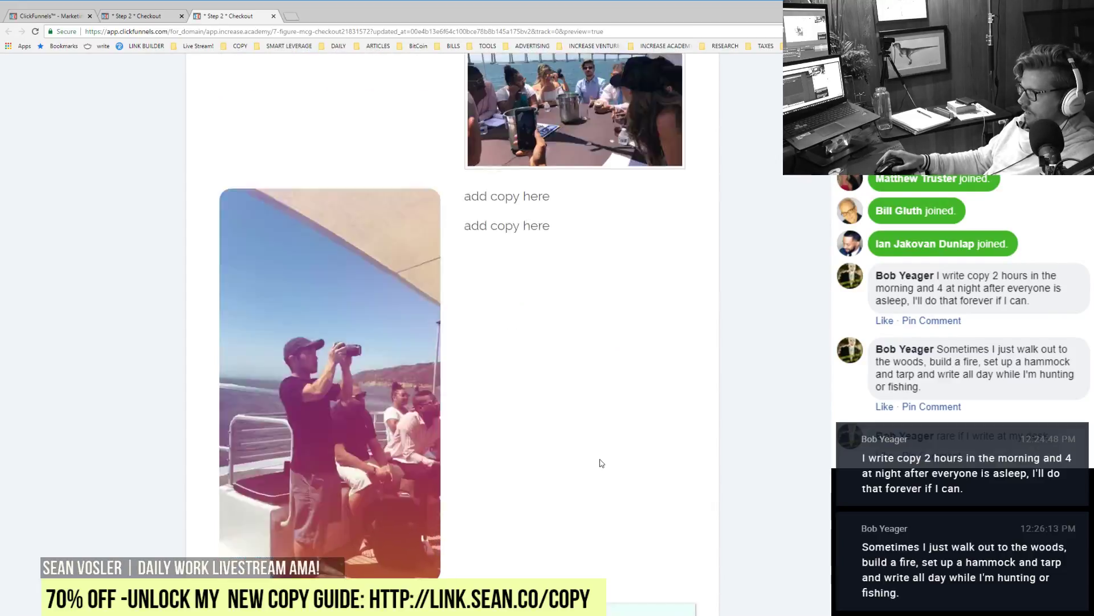
{"action": "key", "text": "F5"}
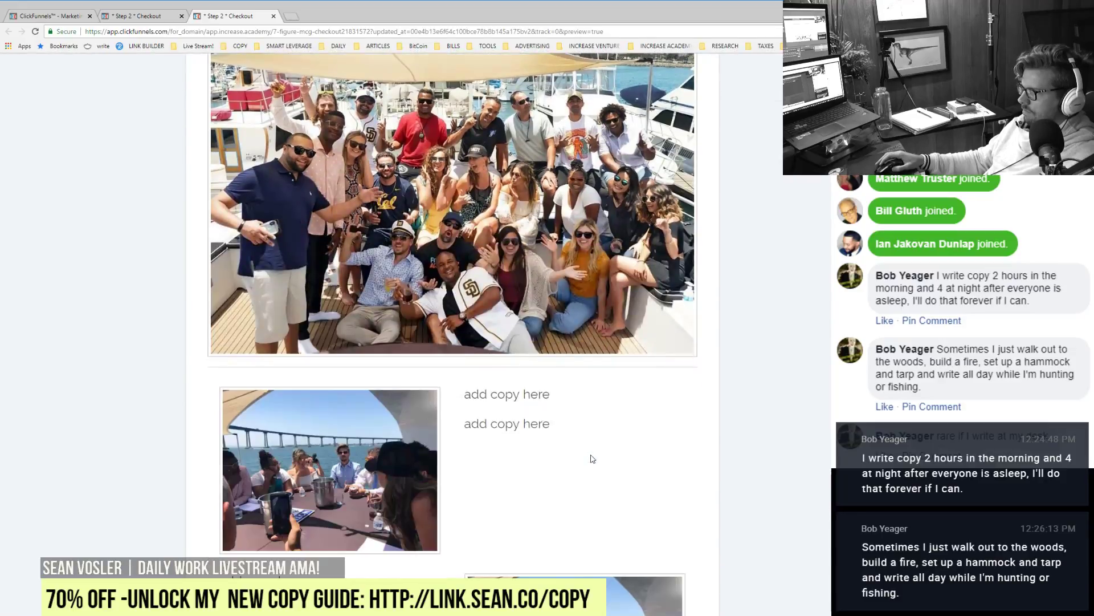
{"action": "scroll", "coordinate": [593, 458], "scroll_direction": "down", "scroll_amount": 6}
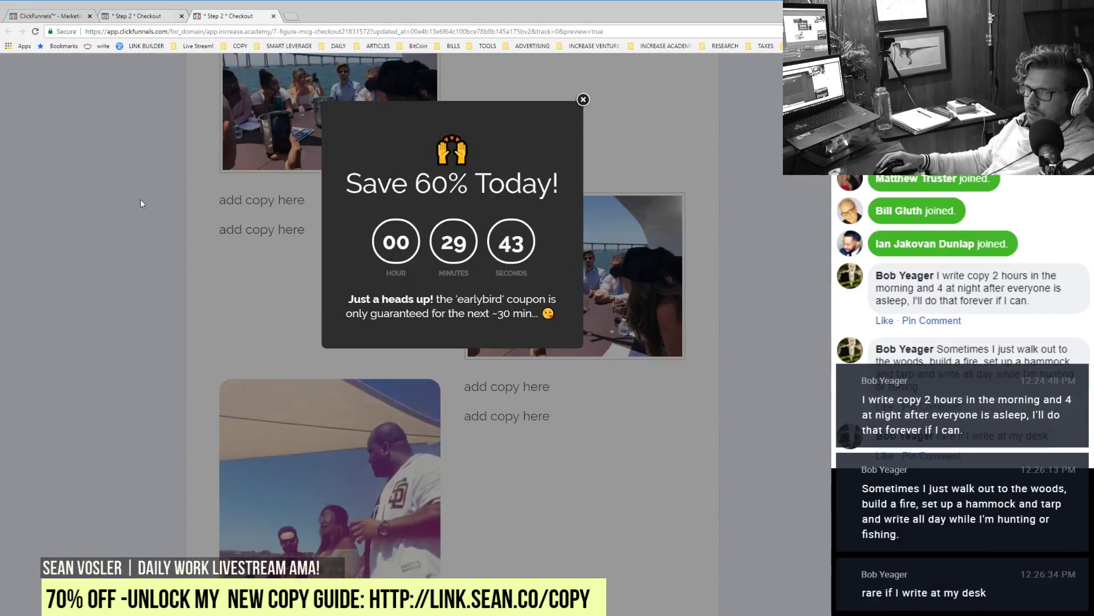
{"action": "left_click", "coordinate": [140, 201]}
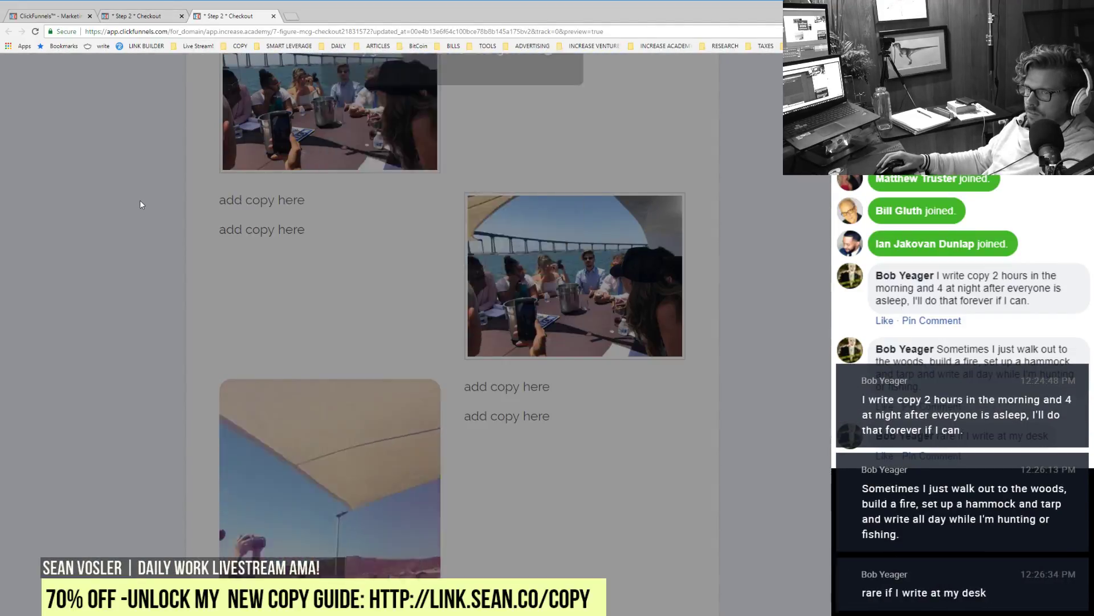
Step: Close the preview tab and reload the Step 2 Checkout page editor
{"action": "left_click", "coordinate": [274, 17]}
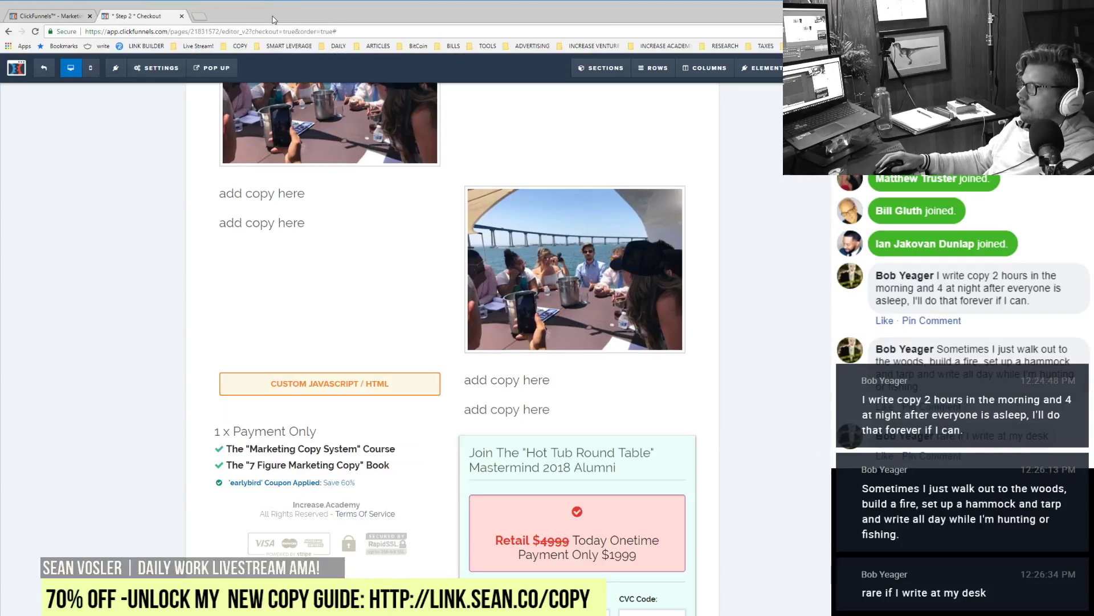
{"action": "scroll", "coordinate": [458, 454], "scroll_direction": "up", "scroll_amount": 12}
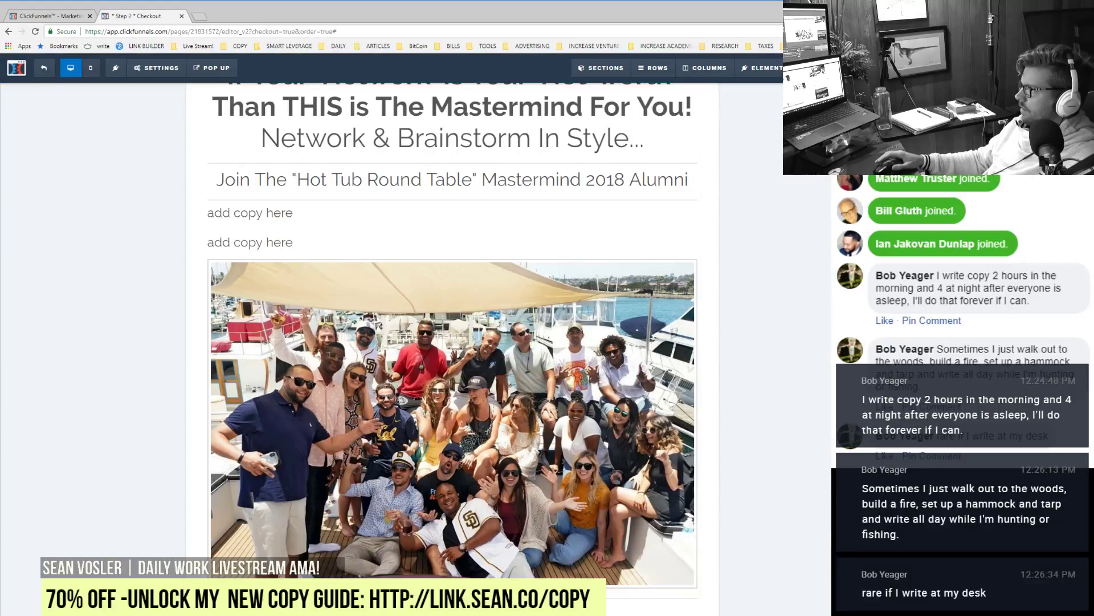
{"action": "left_click", "coordinate": [35, 31]}
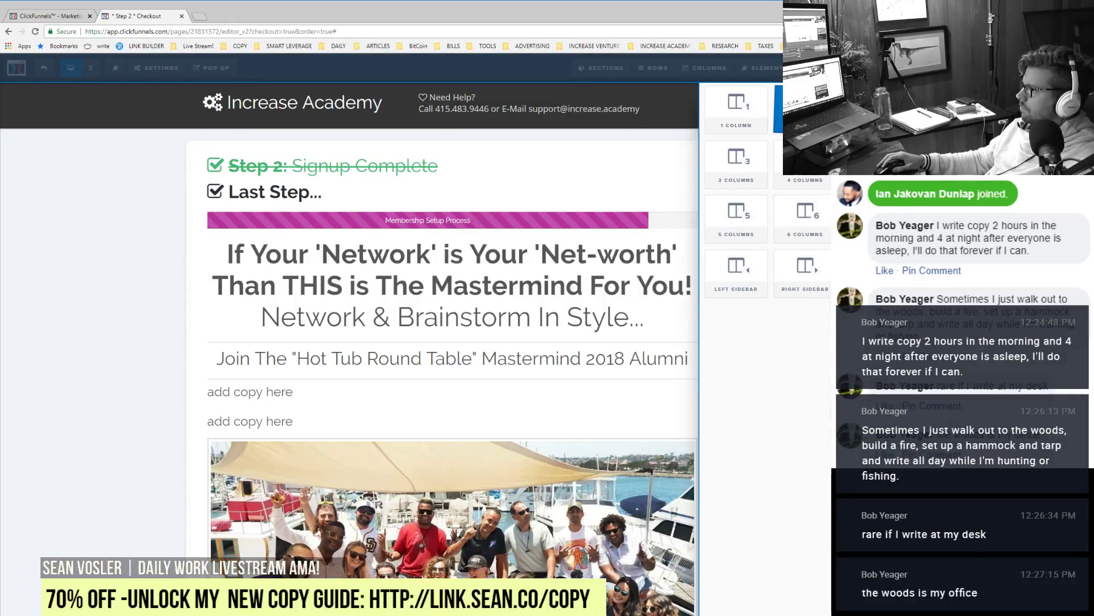
Step: Make the yacht photo row two columns, narrow the left one, and minimize left/right padding
{"action": "left_click", "coordinate": [730, 501]}
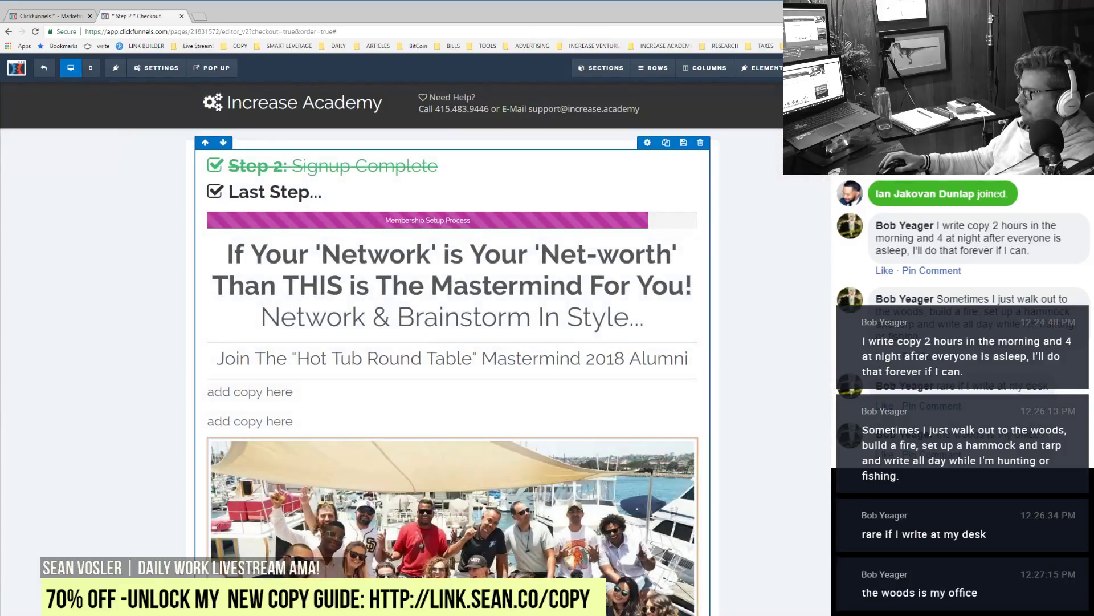
{"action": "scroll", "coordinate": [730, 501], "scroll_direction": "down", "scroll_amount": 3}
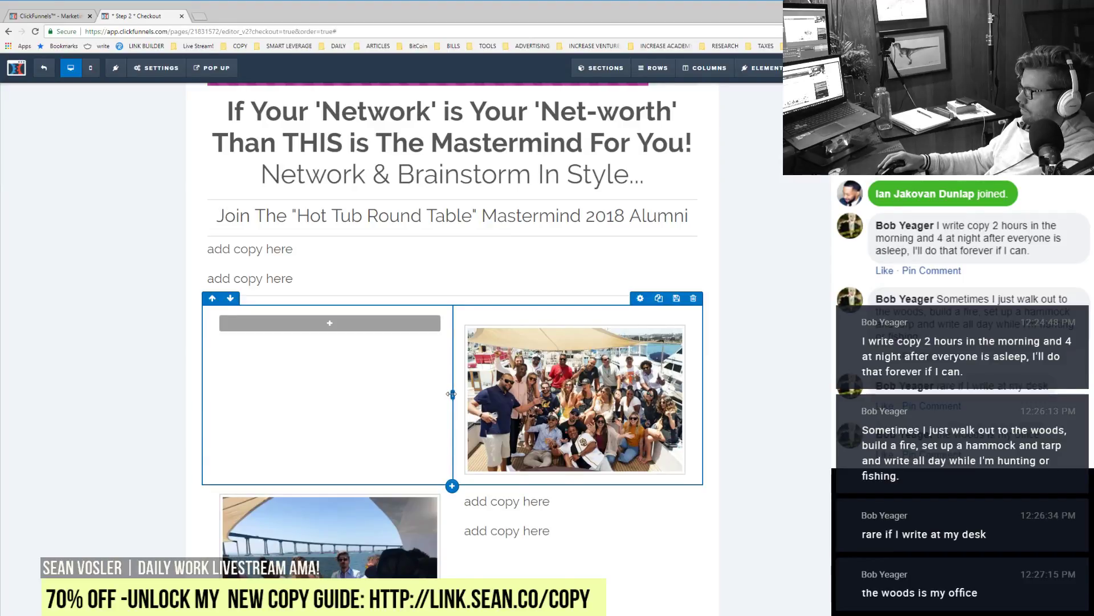
{"action": "left_click_drag", "start_coordinate": [451, 394], "coordinate": [370, 394]}
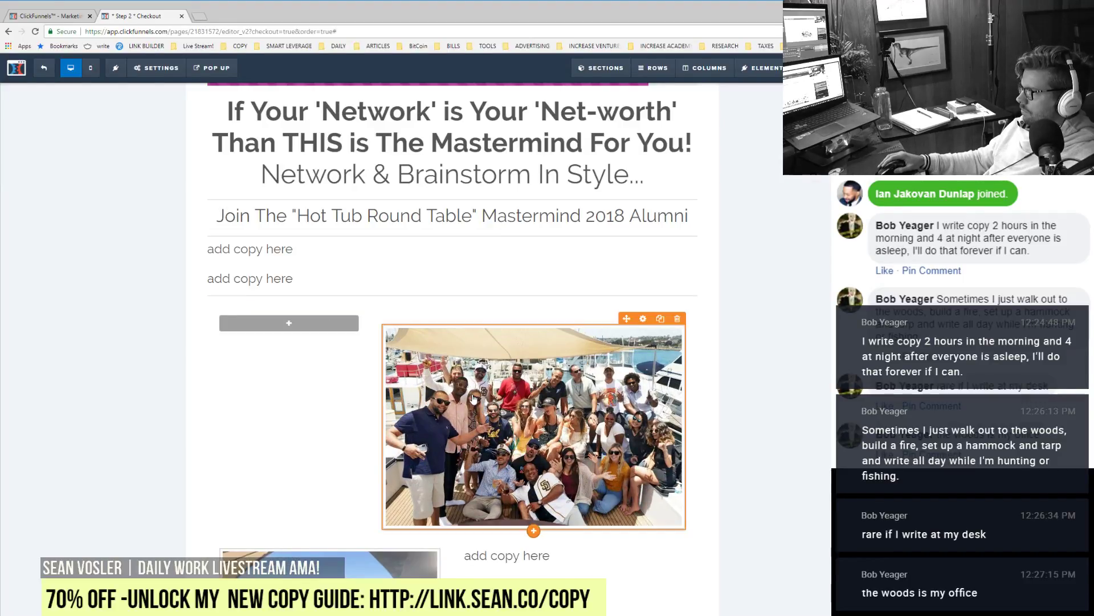
{"action": "left_click", "coordinate": [473, 399]}
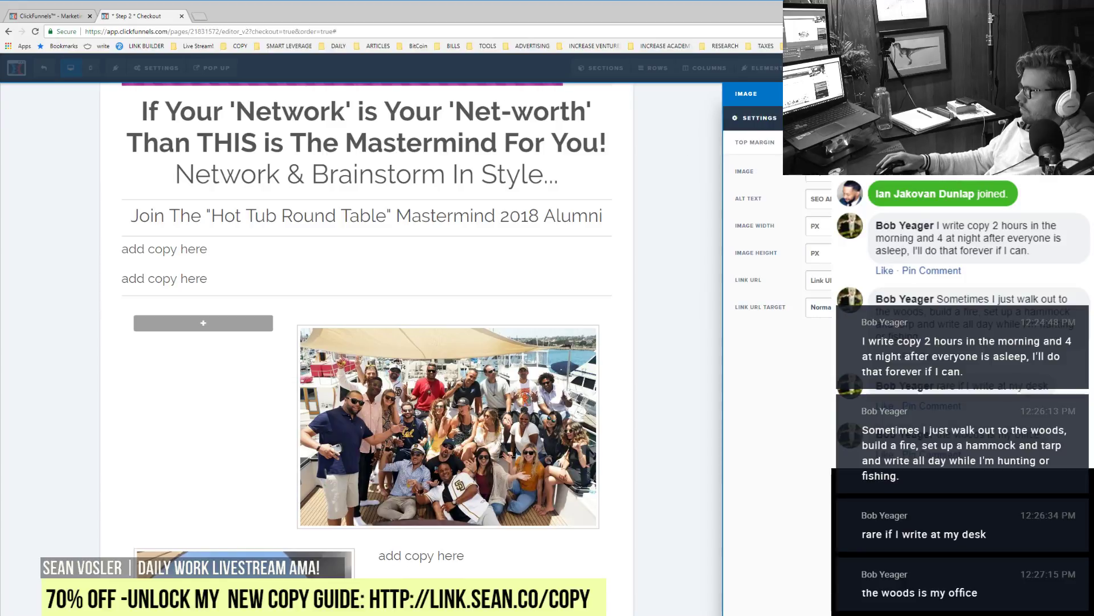
{"action": "left_click", "coordinate": [655, 305]}
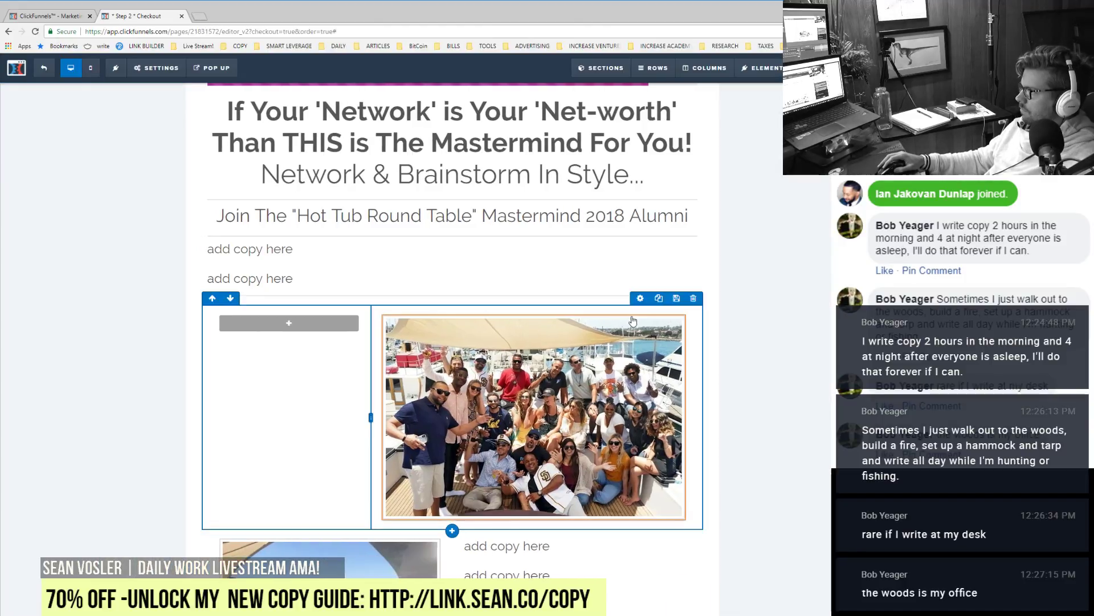
{"action": "left_click", "coordinate": [639, 299]}
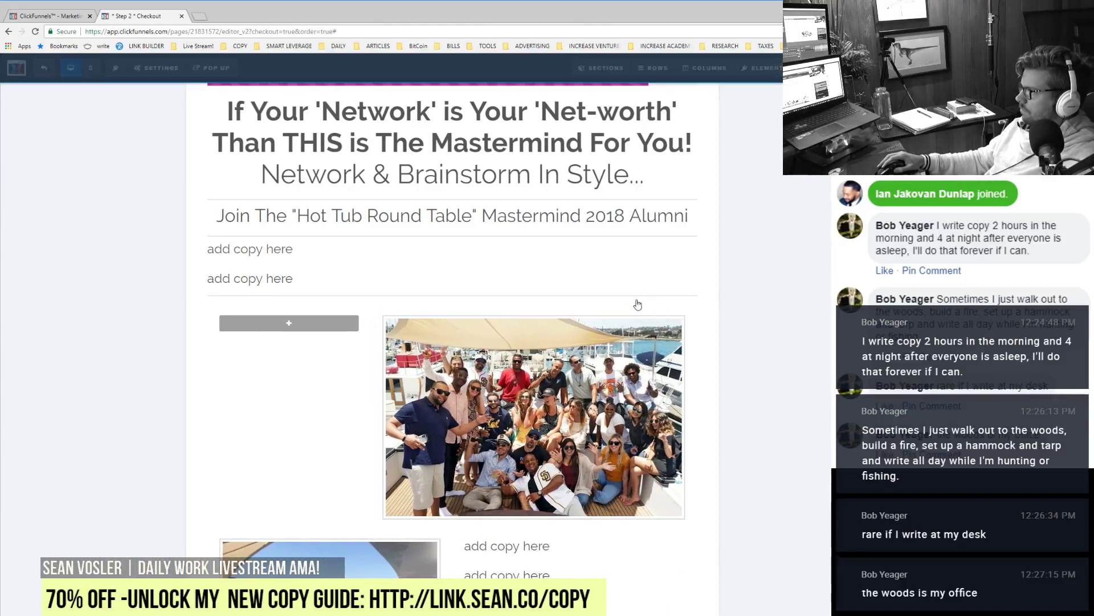
{"action": "left_click_drag", "start_coordinate": [810, 405], "coordinate": [804, 404]}
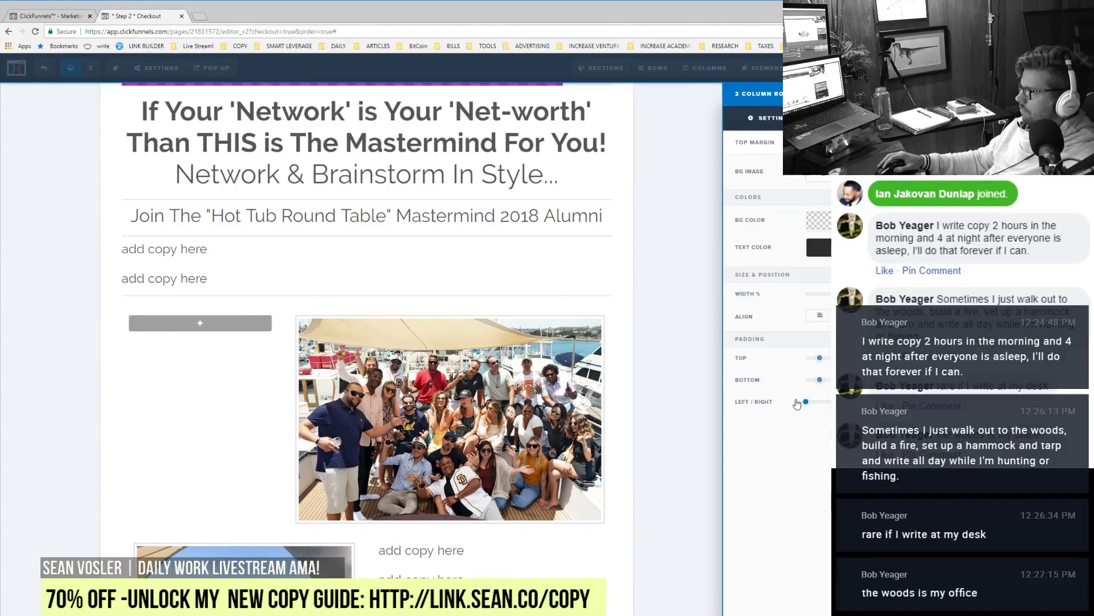
{"action": "left_click", "coordinate": [433, 415]}
{"action": "scroll", "coordinate": [433, 414], "scroll_direction": "down", "scroll_amount": 2}
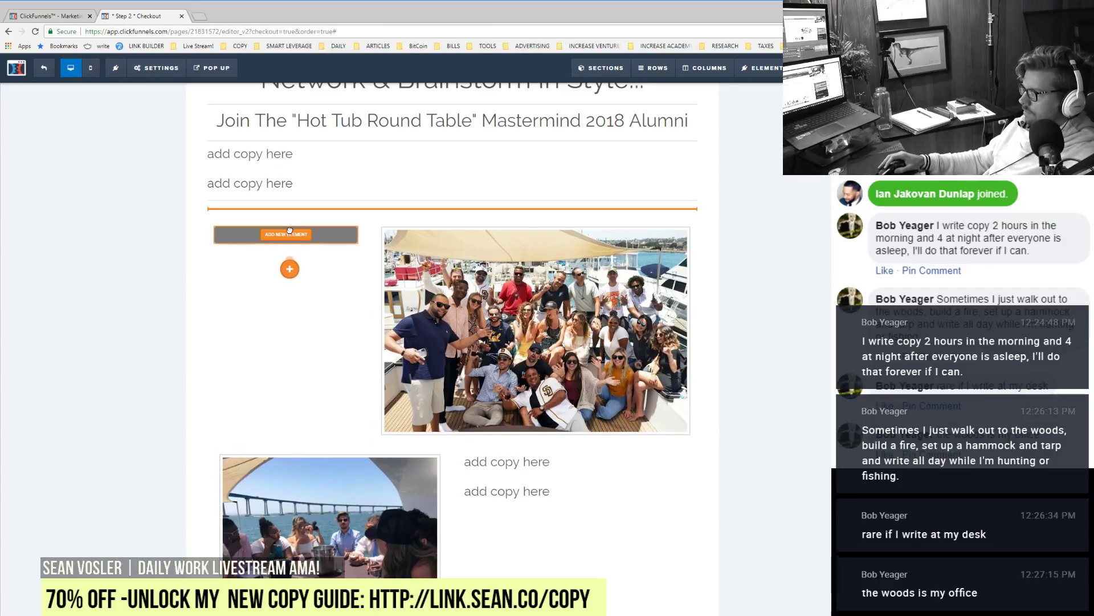
Step: Drop a Custom JS/HTML element into the empty left column beside the yacht photo
{"action": "left_click_drag", "start_coordinate": [268, 246], "coordinate": [265, 254]}
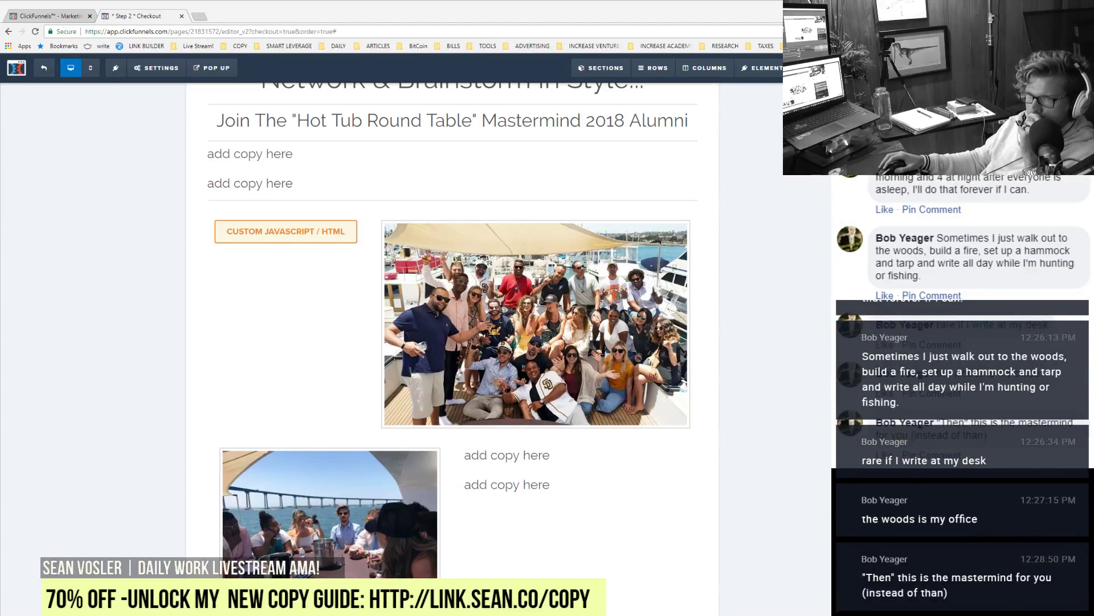
{"action": "scroll", "coordinate": [452, 285], "scroll_direction": "up", "scroll_amount": 5}
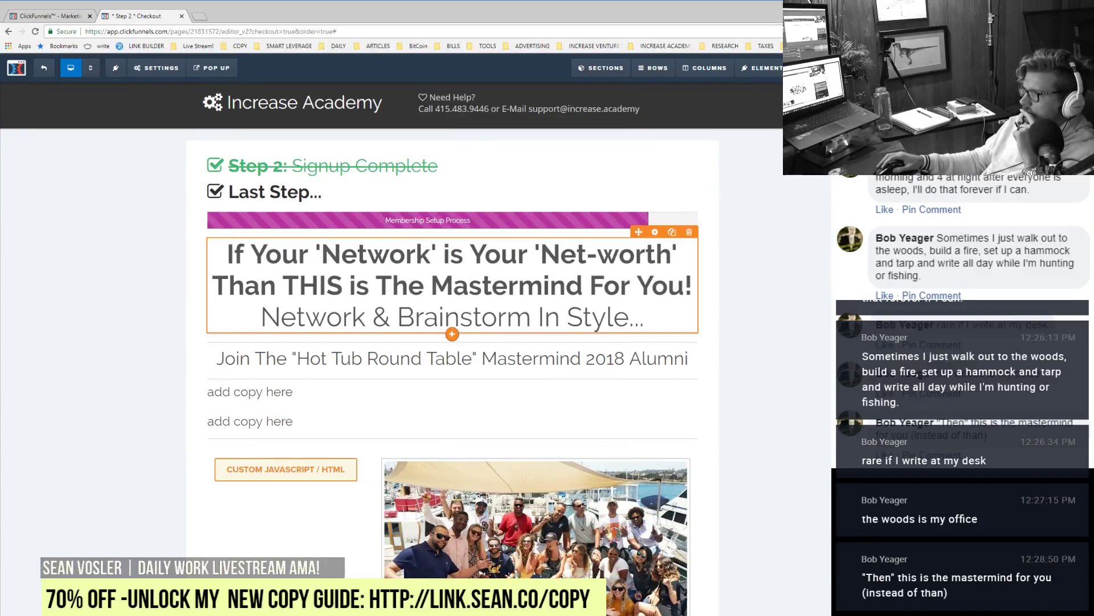
Step: Correct 'Than' to 'Then' so the headline's second line reads 'Then THIS is The Mastermind For You!'
{"action": "left_click", "coordinate": [260, 285]}
{"action": "left_click_drag", "start_coordinate": [260, 285], "coordinate": [244, 285]}
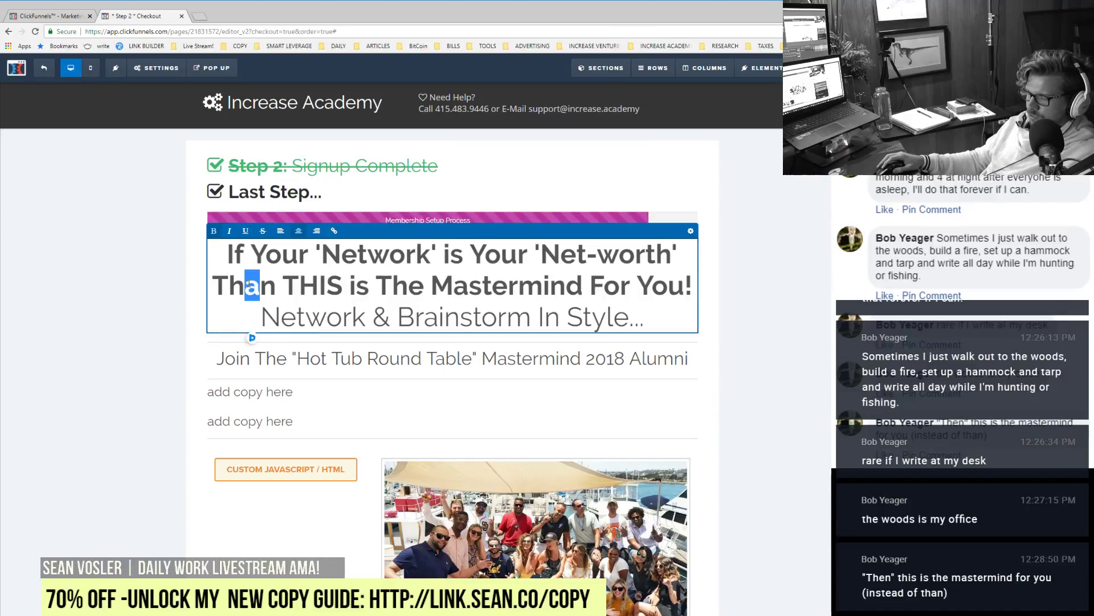
{"action": "type", "text": "e"}
{"action": "left_click", "coordinate": [60, 316]}
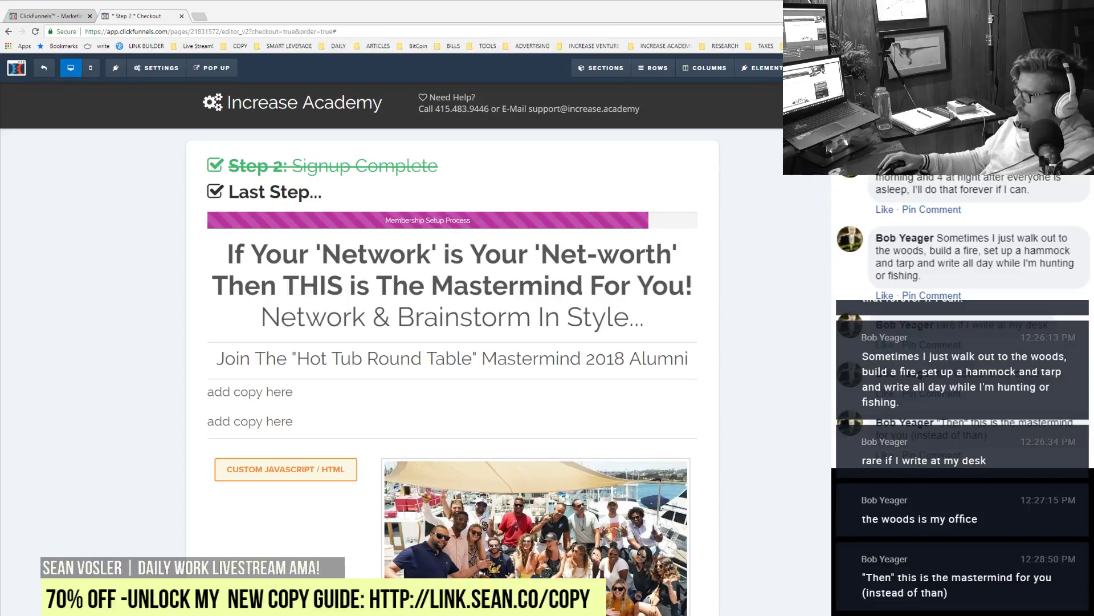
Step: Replace the custom HTML video's onboat.mp4 link with the walking2boat.mp4 Dropbox link, removing ?dl=0
{"action": "left_click", "coordinate": [320, 473]}
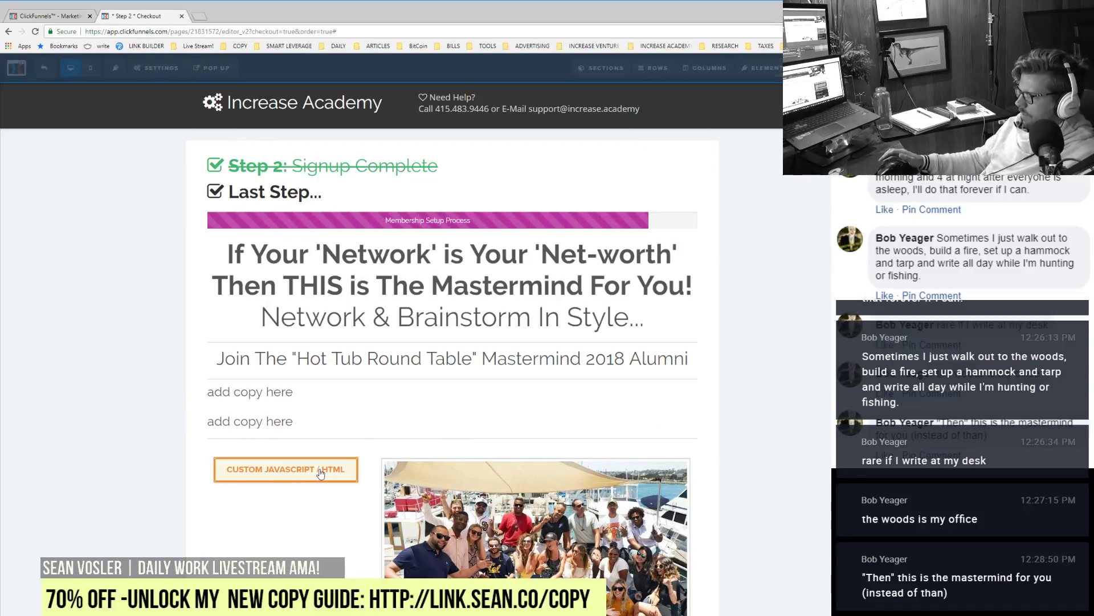
{"action": "left_click", "coordinate": [817, 173]}
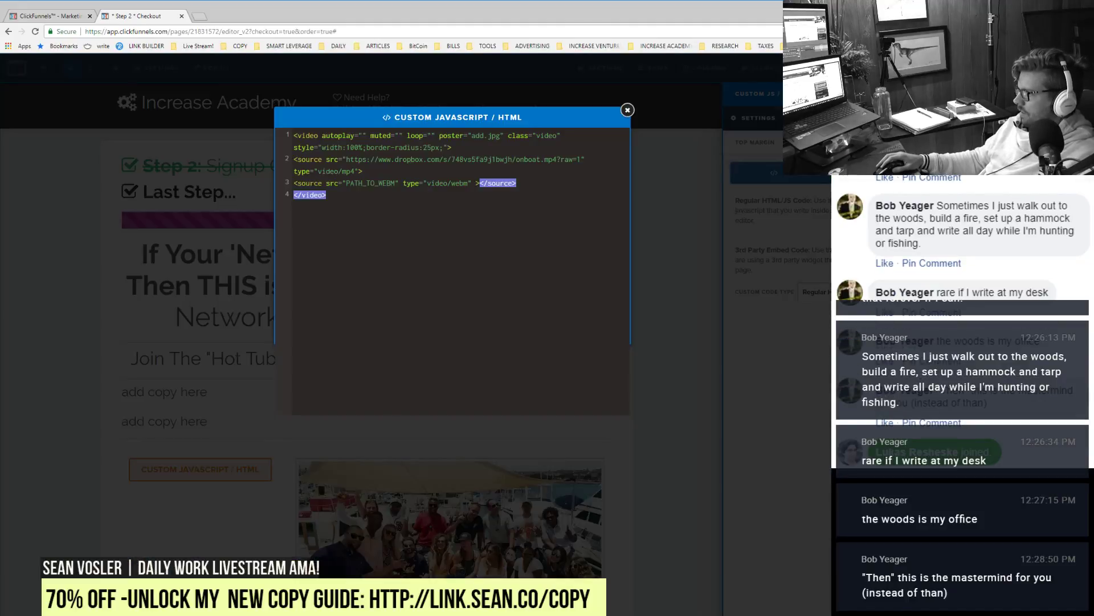
{"action": "left_click", "coordinate": [452, 171]}
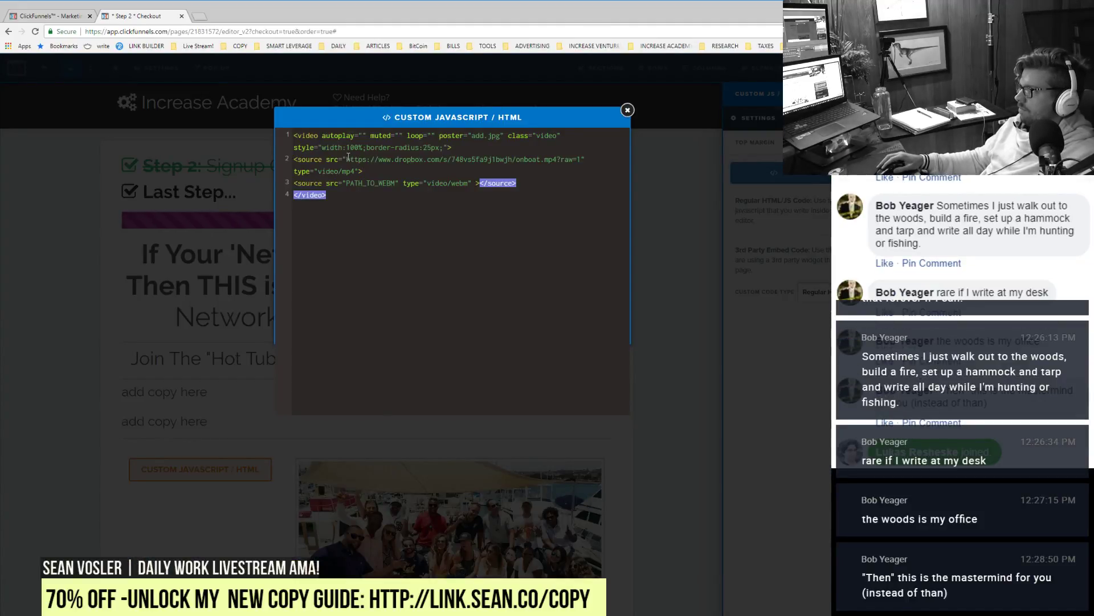
{"action": "left_click_drag", "start_coordinate": [401, 164], "coordinate": [559, 158]}
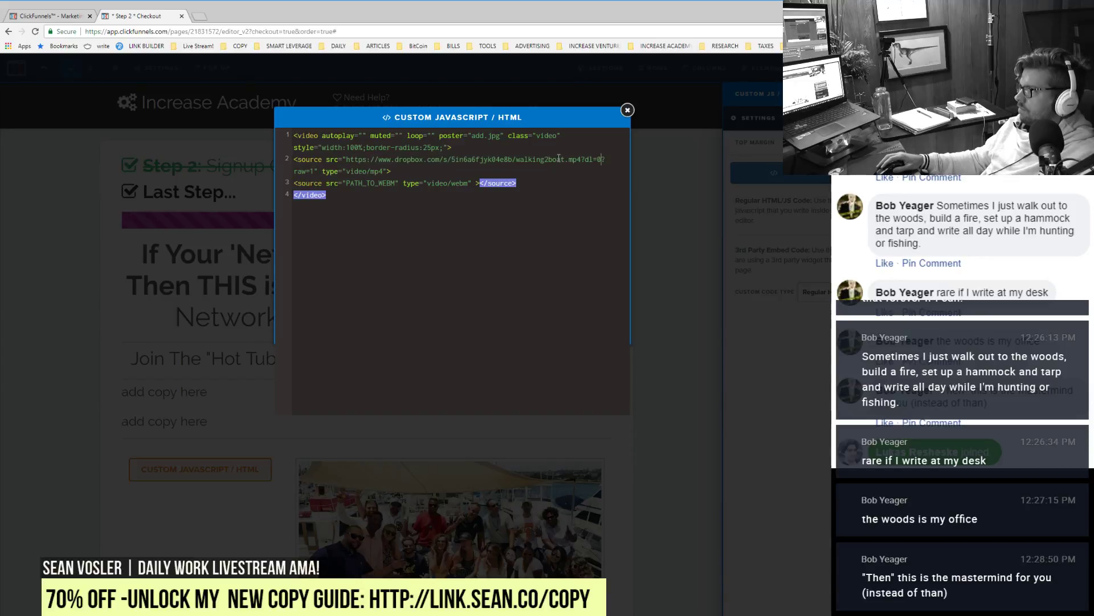
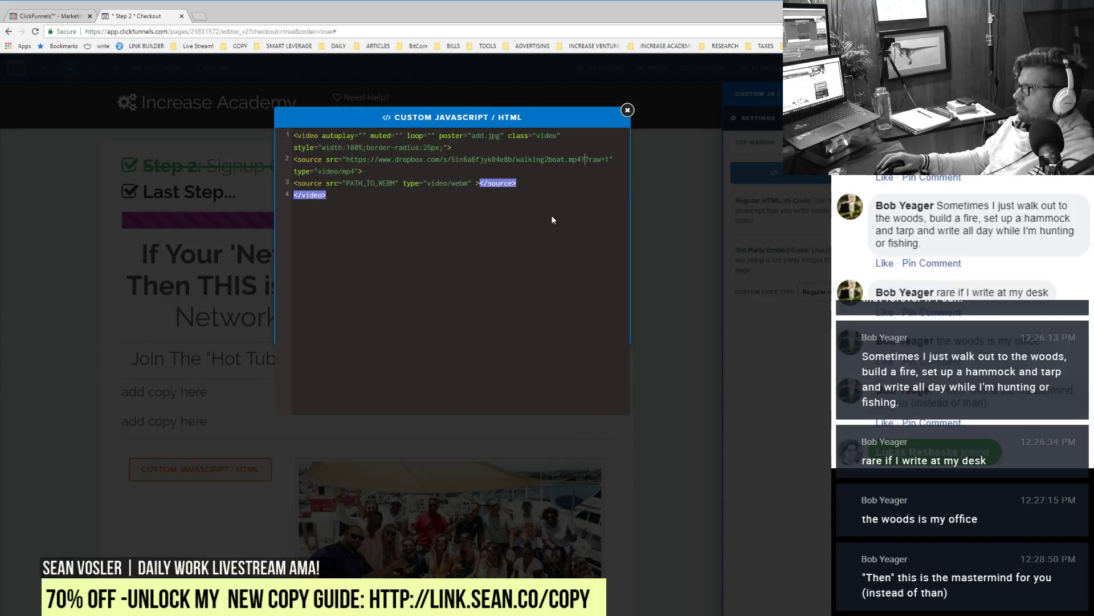
{"action": "left_click", "coordinate": [696, 253]}
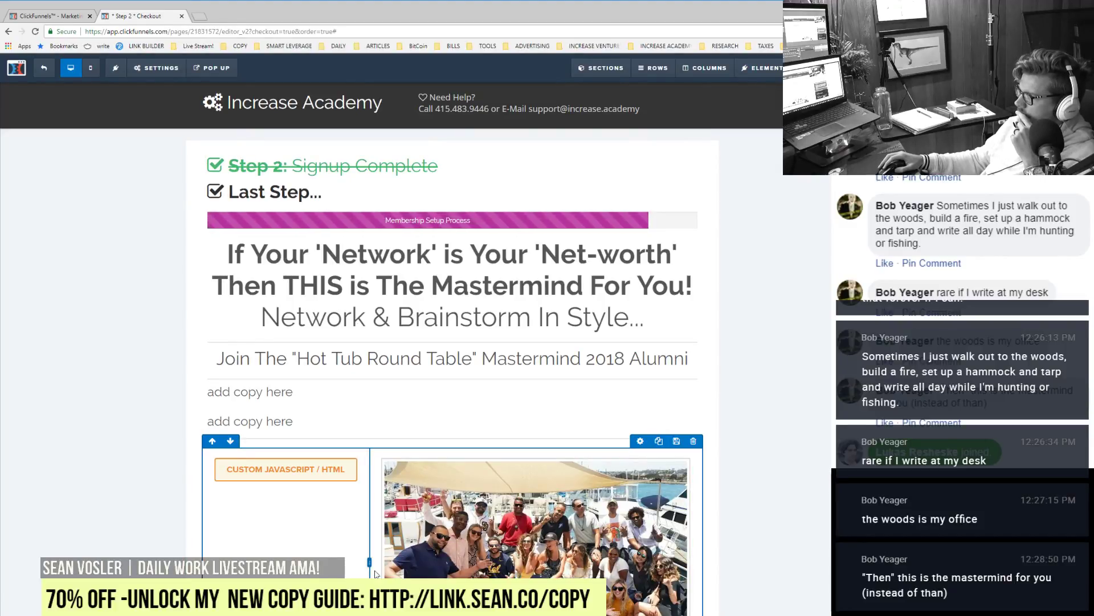
Step: Narrow the custom HTML column and widen the yacht photo column beside it
{"action": "left_click_drag", "start_coordinate": [369, 560], "coordinate": [347, 562]}
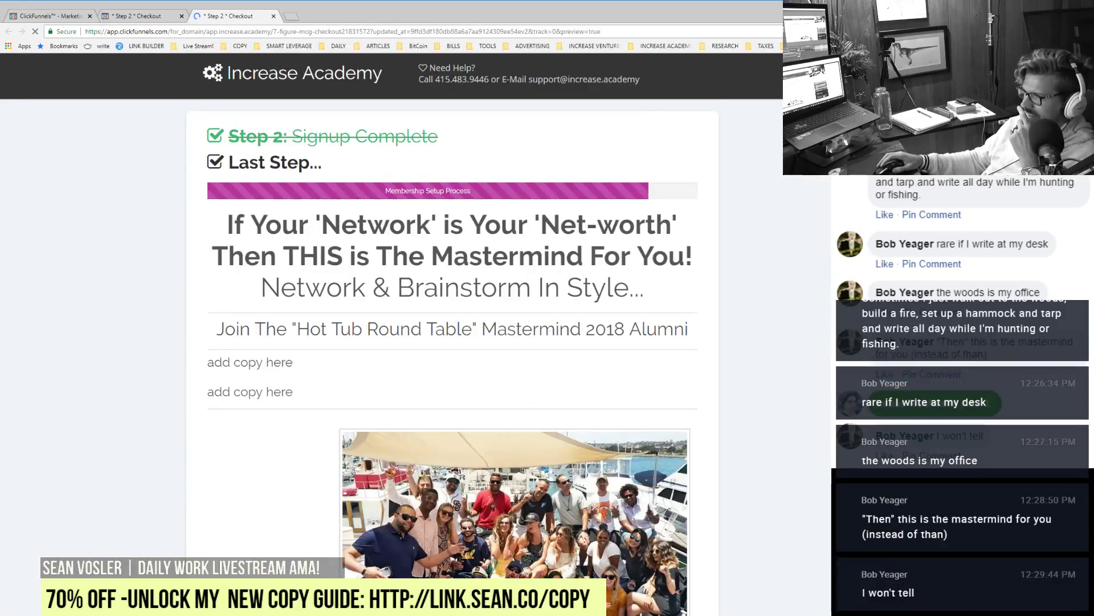
{"action": "scroll", "coordinate": [742, 575], "scroll_direction": "down", "scroll_amount": 5}
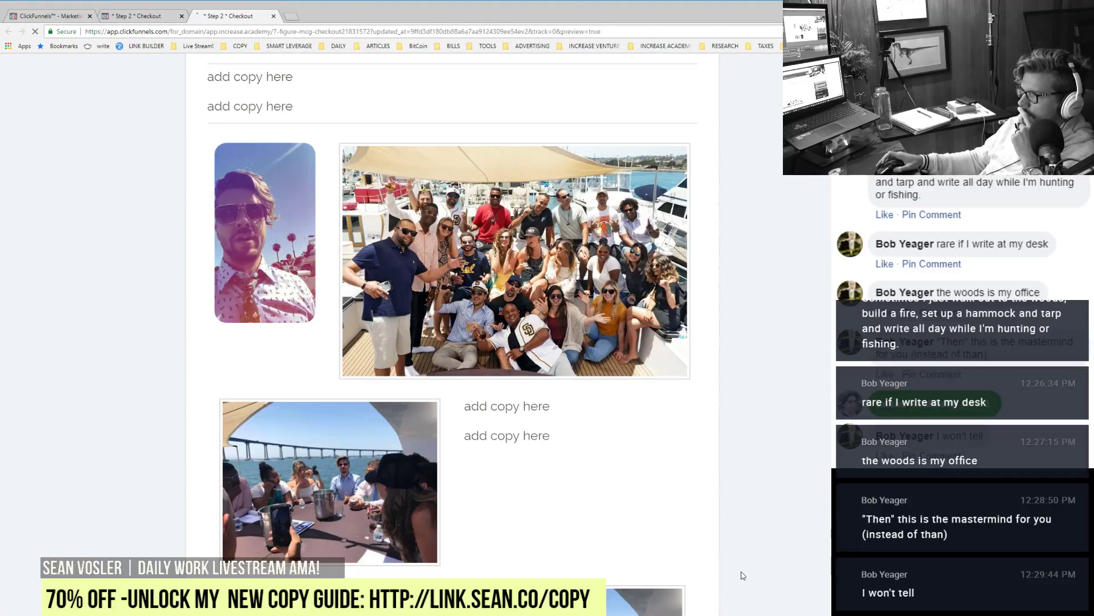
{"action": "scroll", "coordinate": [742, 574], "scroll_direction": "up", "scroll_amount": 5}
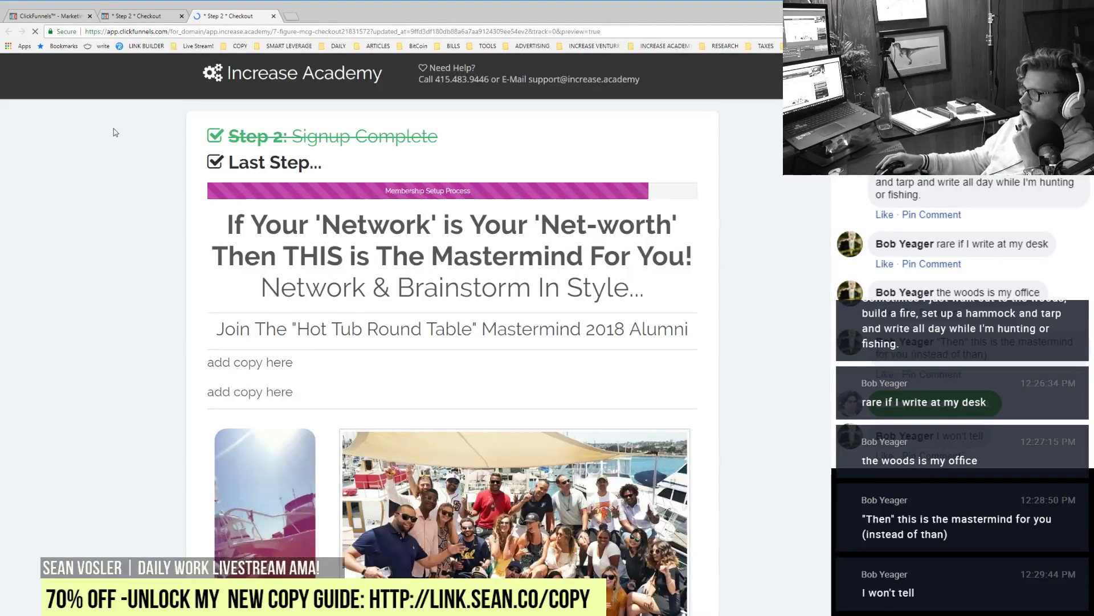
{"action": "left_click", "coordinate": [132, 15]}
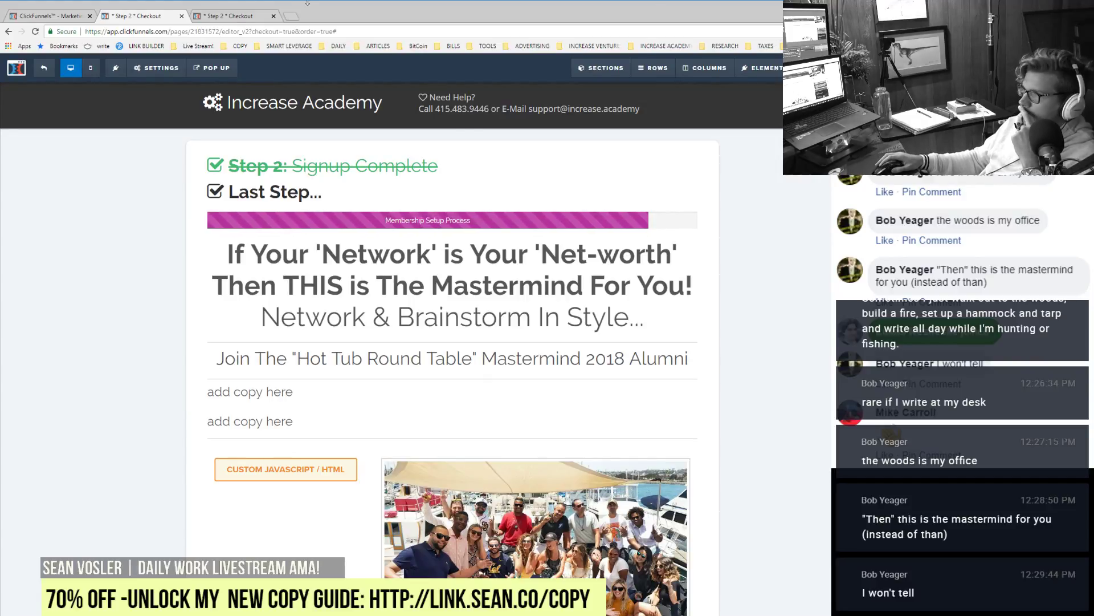
Step: Review the checkout preview with the playing video and dismiss the 'Save 60% Today!' popup
{"action": "left_click", "coordinate": [226, 17]}
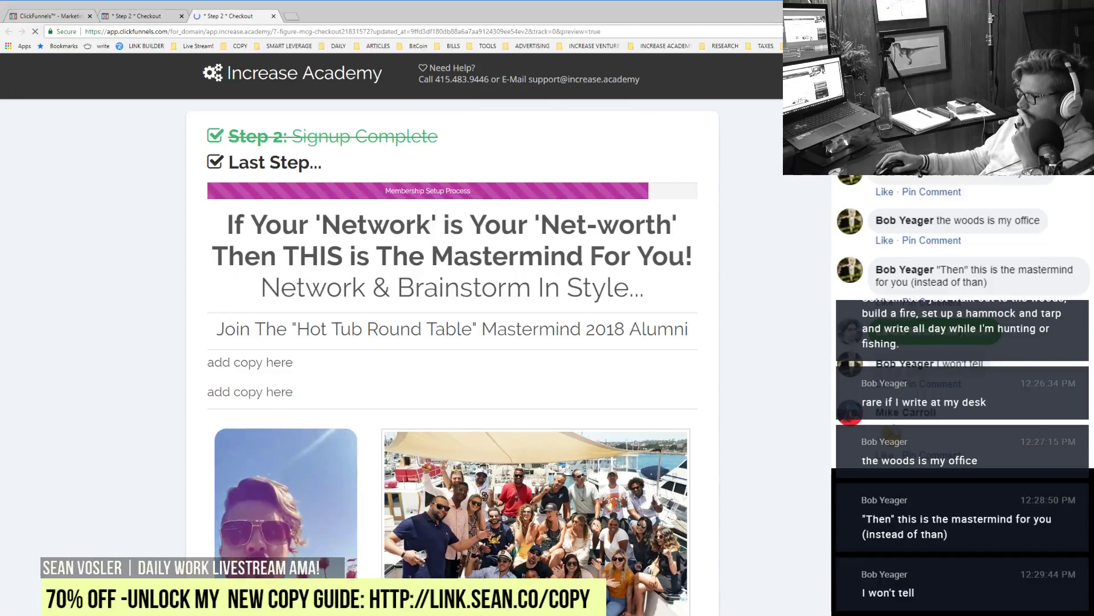
{"action": "scroll", "coordinate": [450, 331], "scroll_direction": "down", "scroll_amount": 15}
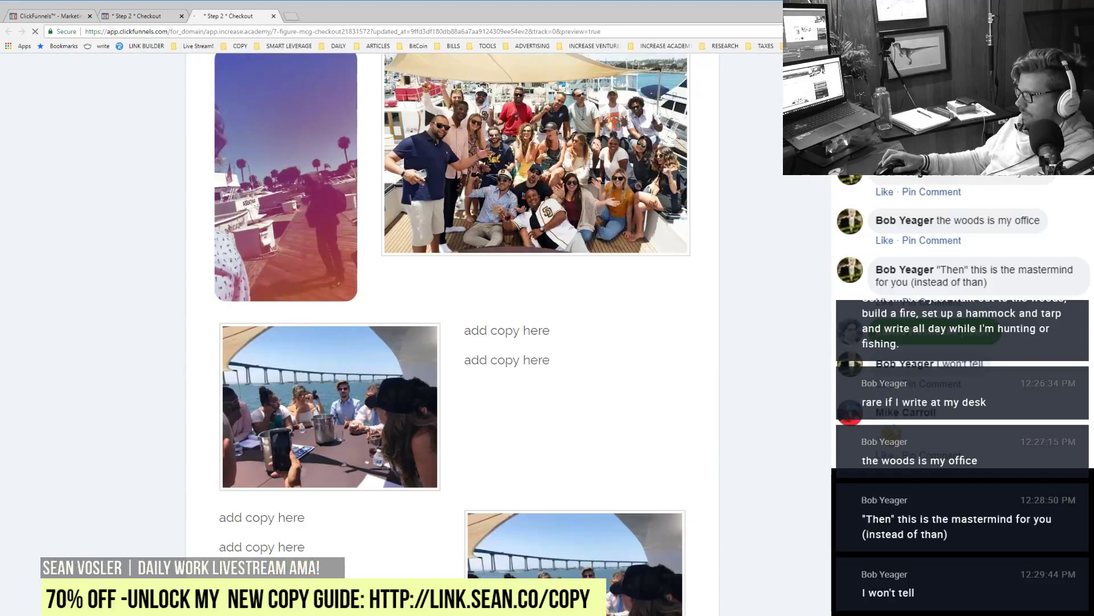
{"action": "scroll", "coordinate": [450, 330], "scroll_direction": "up", "scroll_amount": 4}
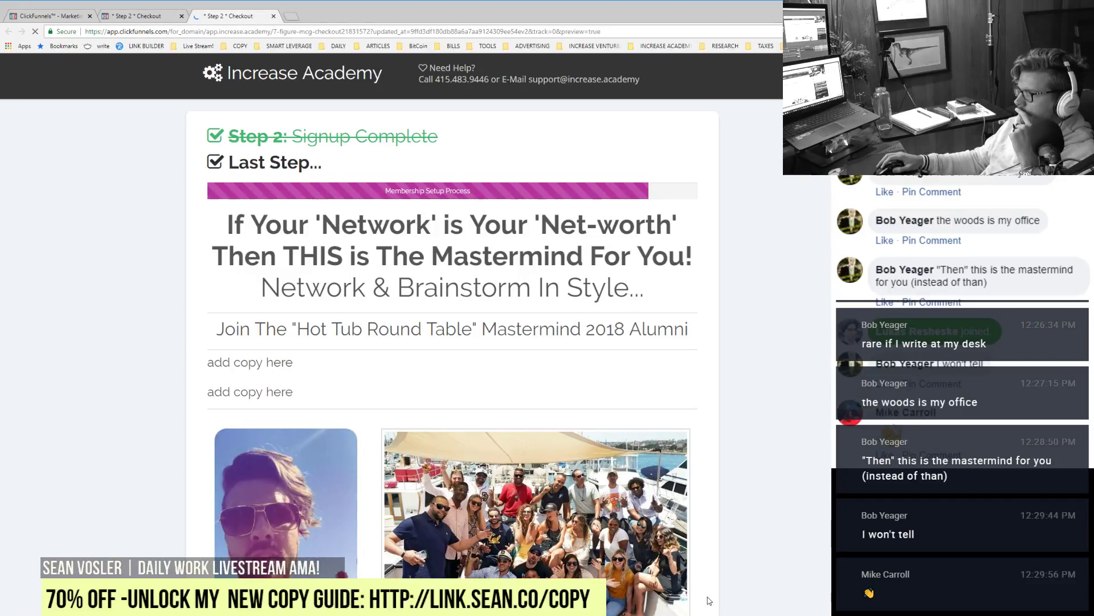
{"action": "mouse_move", "coordinate": [244, 35]}
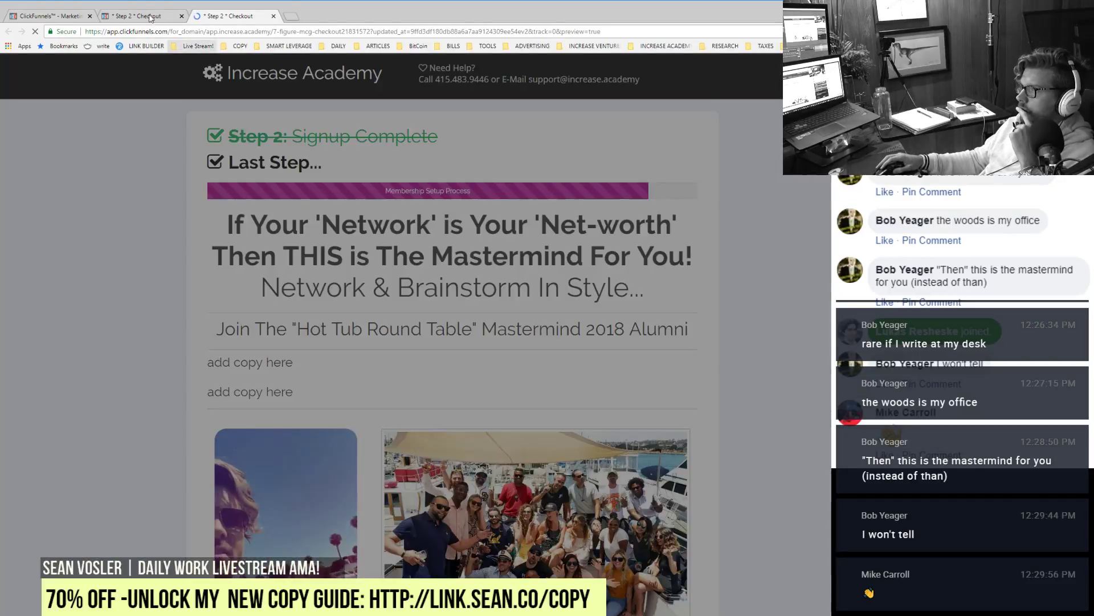
{"action": "left_click", "coordinate": [152, 142]}
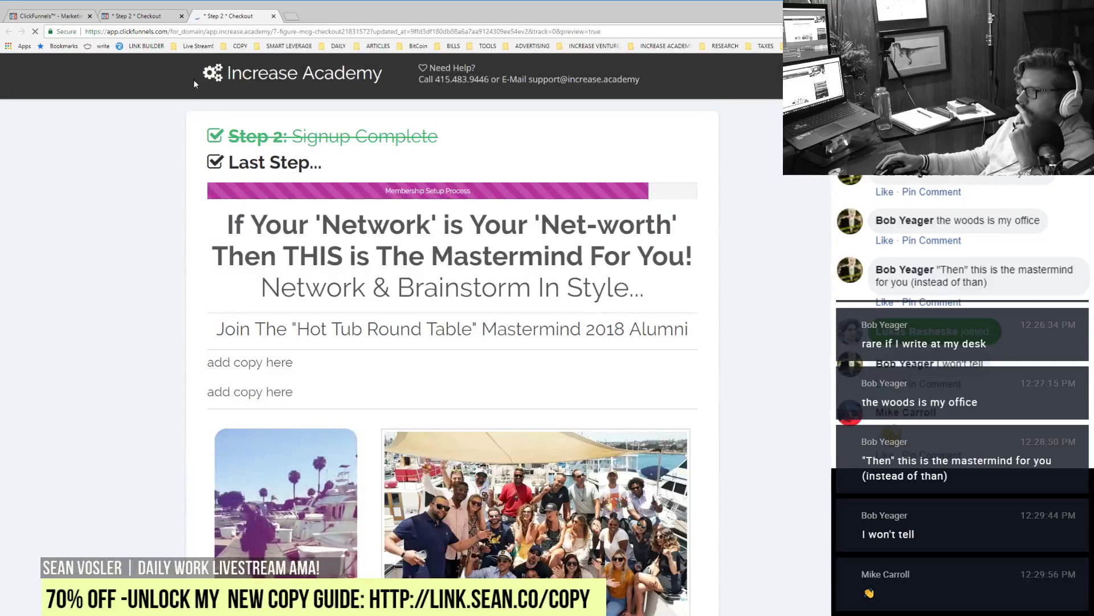
Step: Add a duplicated text block under the video column reading 'Hosted by' plus the host's name
{"action": "left_click", "coordinate": [273, 16]}
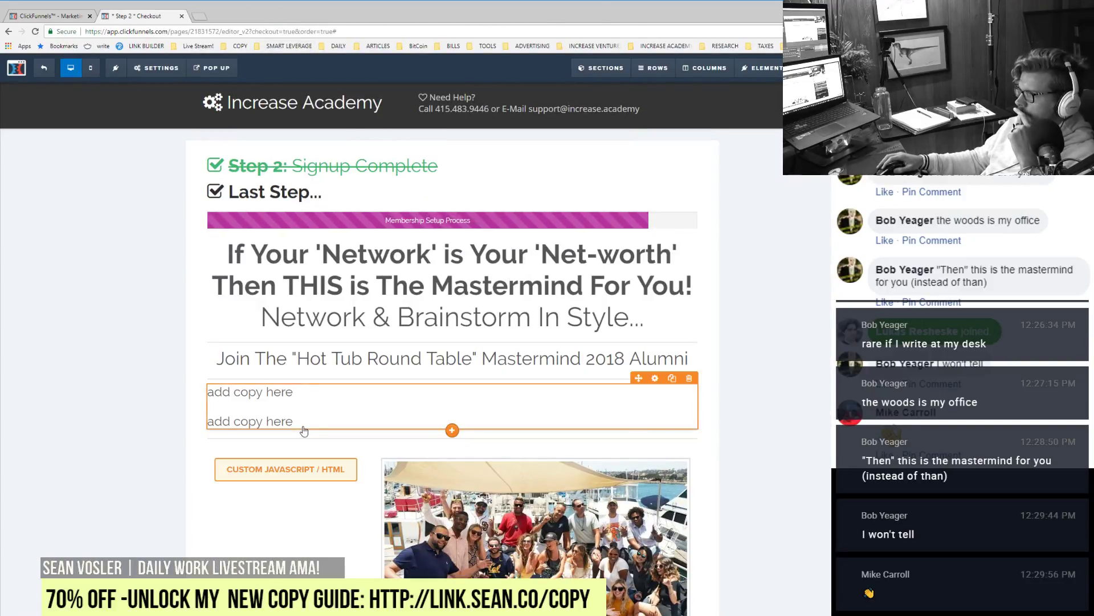
{"action": "left_click", "coordinate": [672, 378]}
{"action": "left_click_drag", "start_coordinate": [272, 410], "coordinate": [257, 531]}
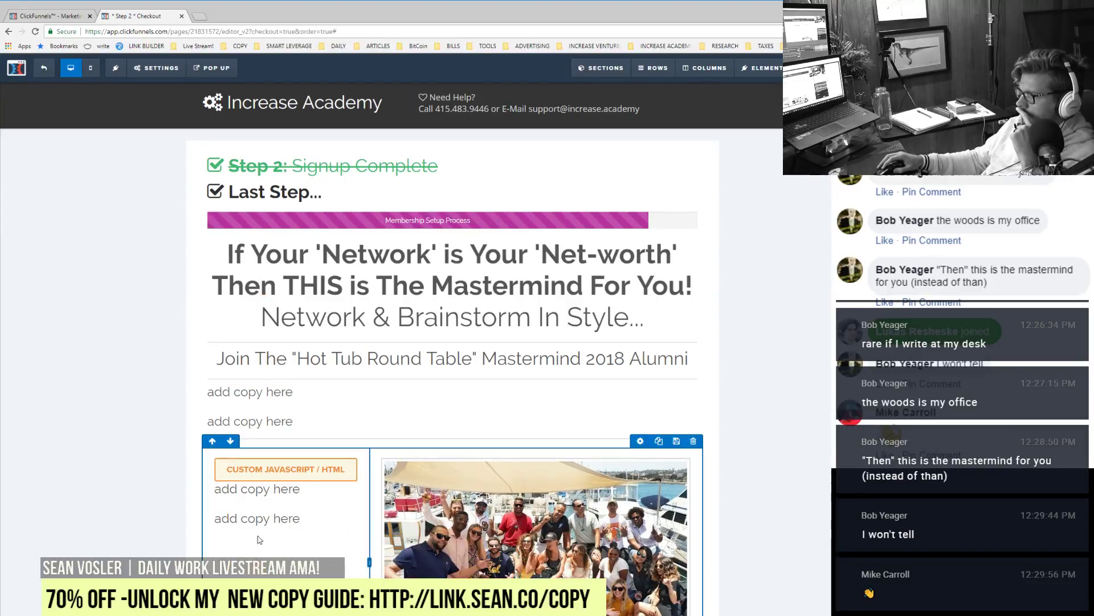
{"action": "left_click", "coordinate": [245, 519]}
{"action": "triple_click", "coordinate": [244, 519]}
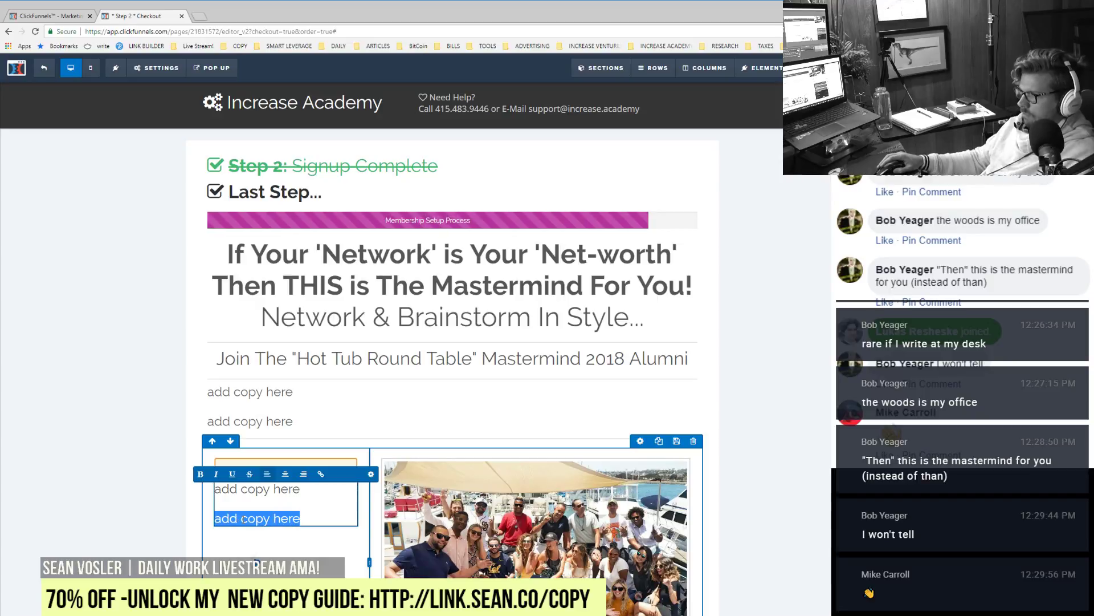
{"action": "key", "text": "ctrl+a"}
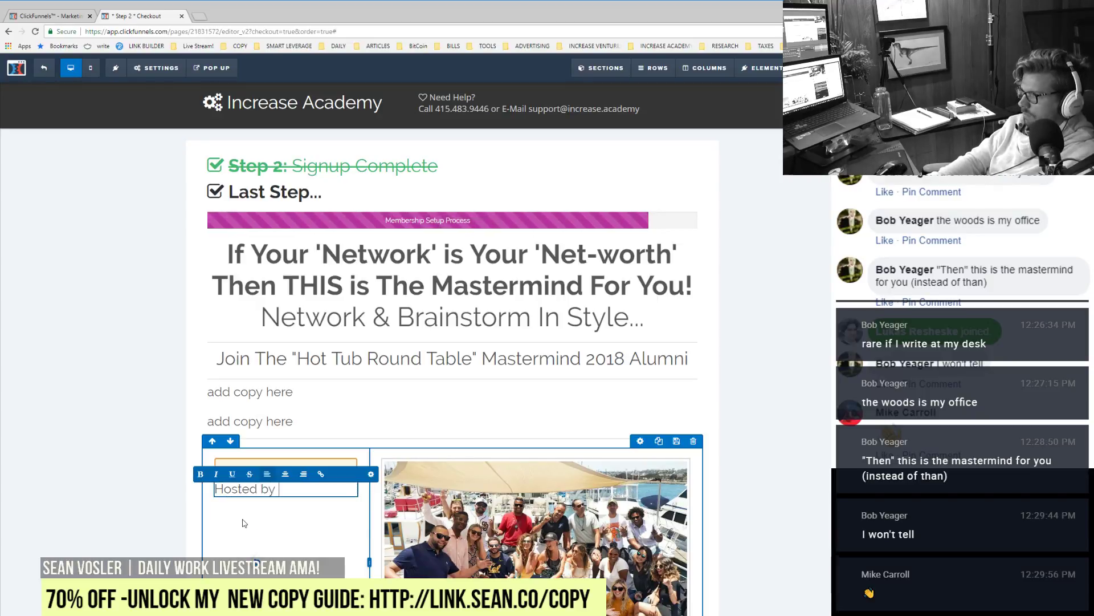
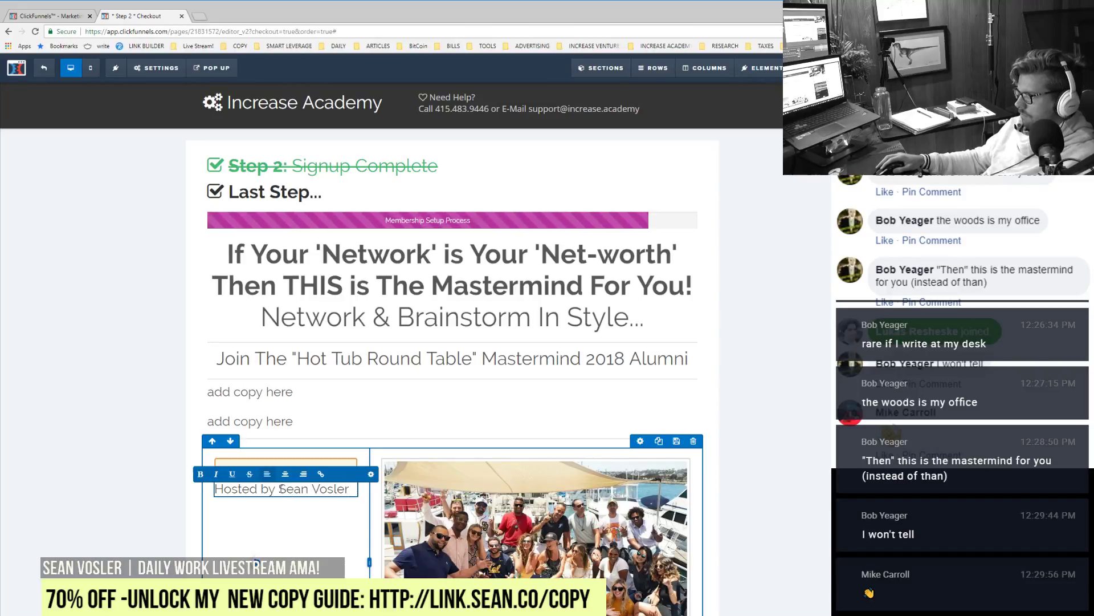
Step: Bold the host's name and reduce the credit line's font size
{"action": "left_click_drag", "start_coordinate": [279, 489], "coordinate": [341, 489]}
{"action": "left_click", "coordinate": [200, 473]}
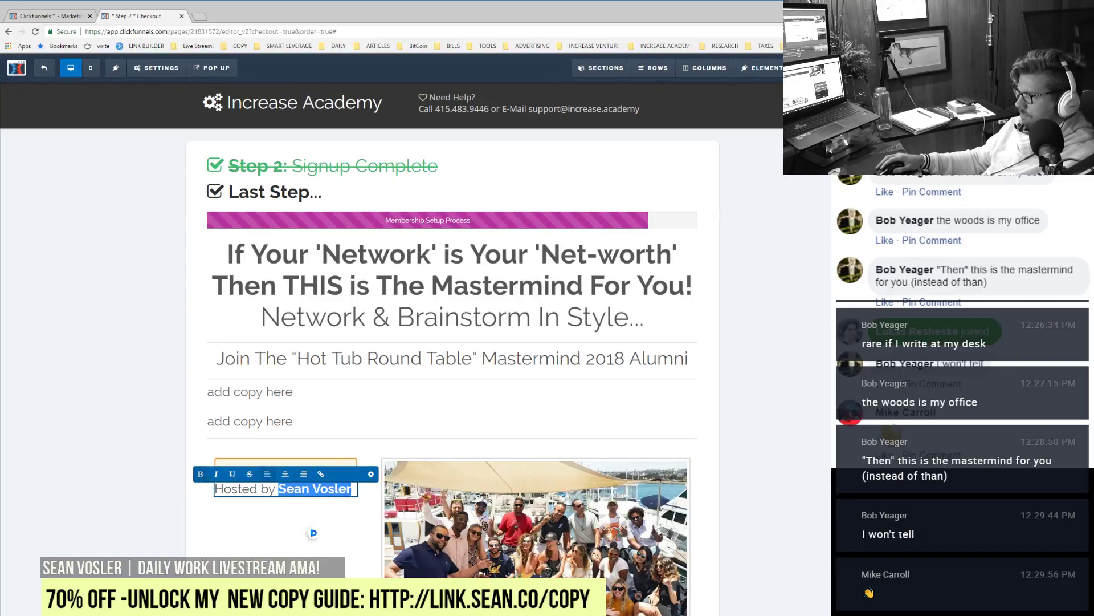
{"action": "left_click", "coordinate": [831, 565]}
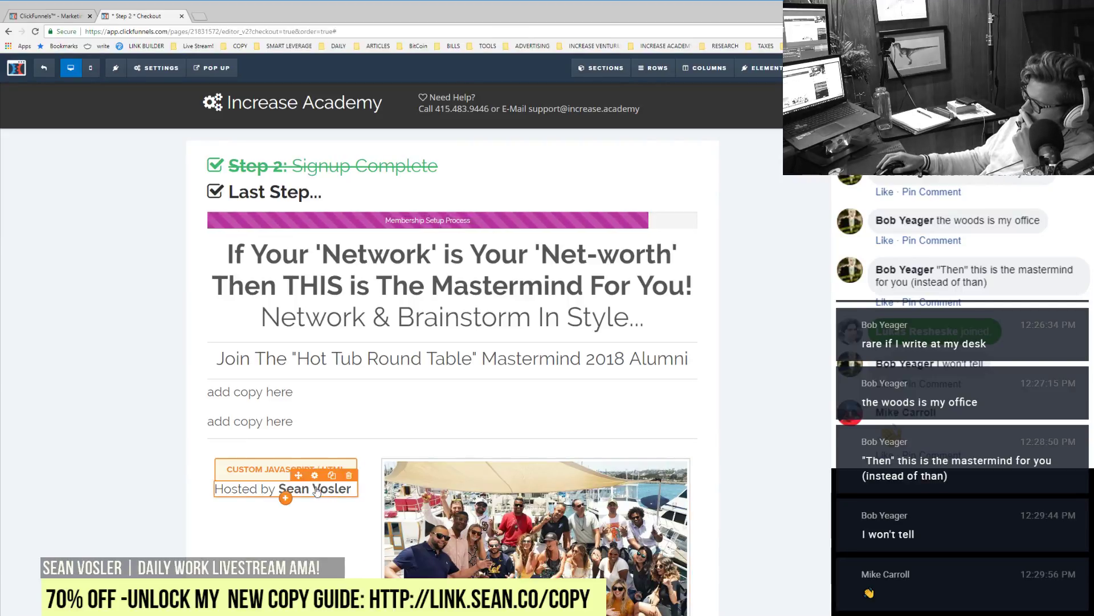
{"action": "left_click", "coordinate": [314, 476]}
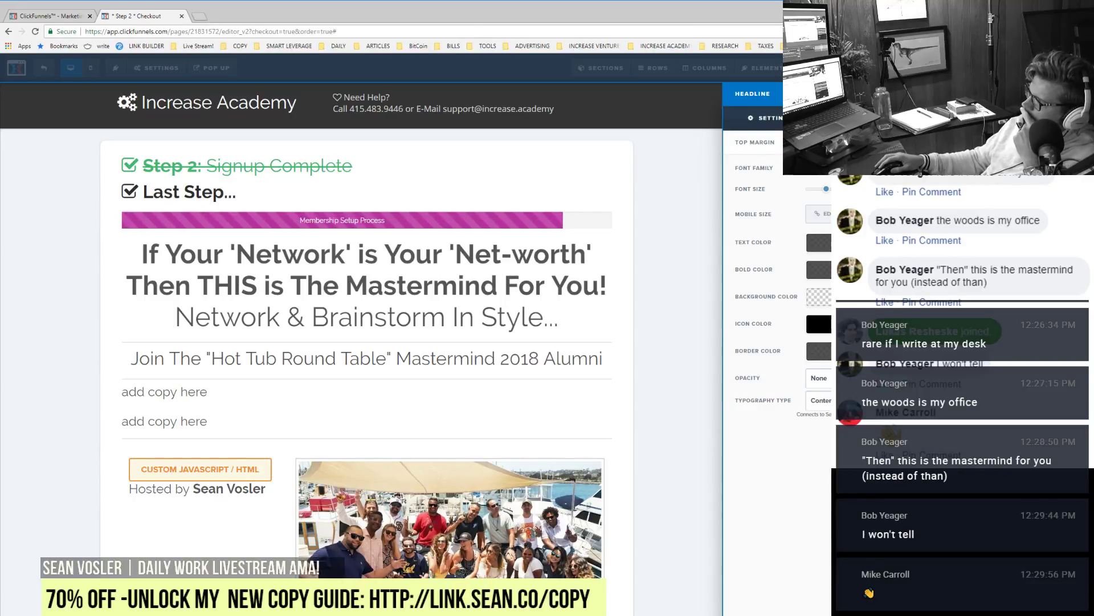
{"action": "left_click_drag", "start_coordinate": [826, 189], "coordinate": [821, 192]}
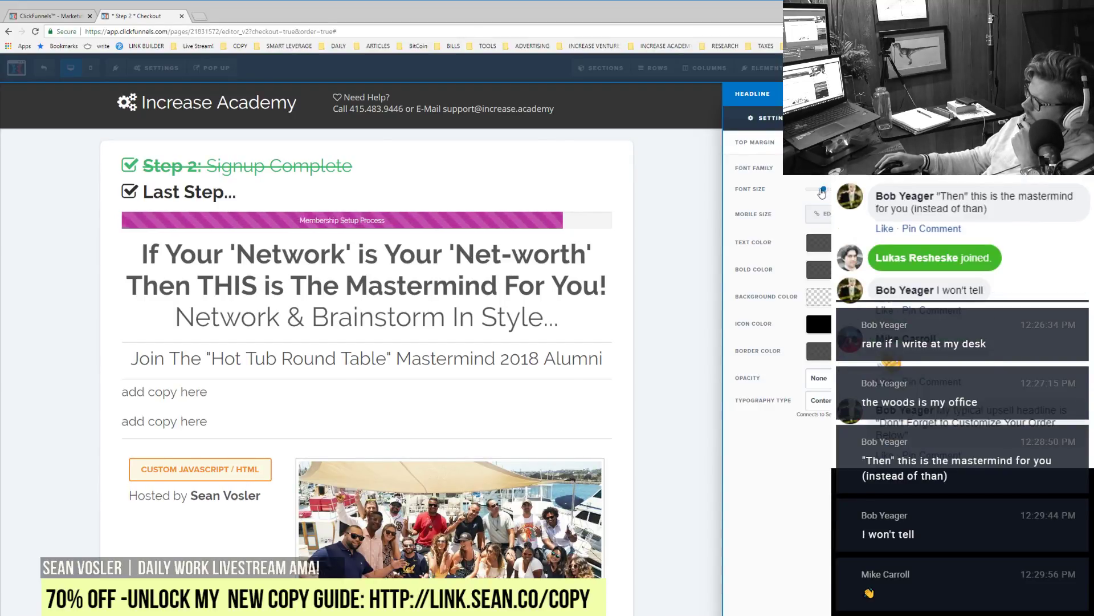
{"action": "left_click", "coordinate": [572, 406]}
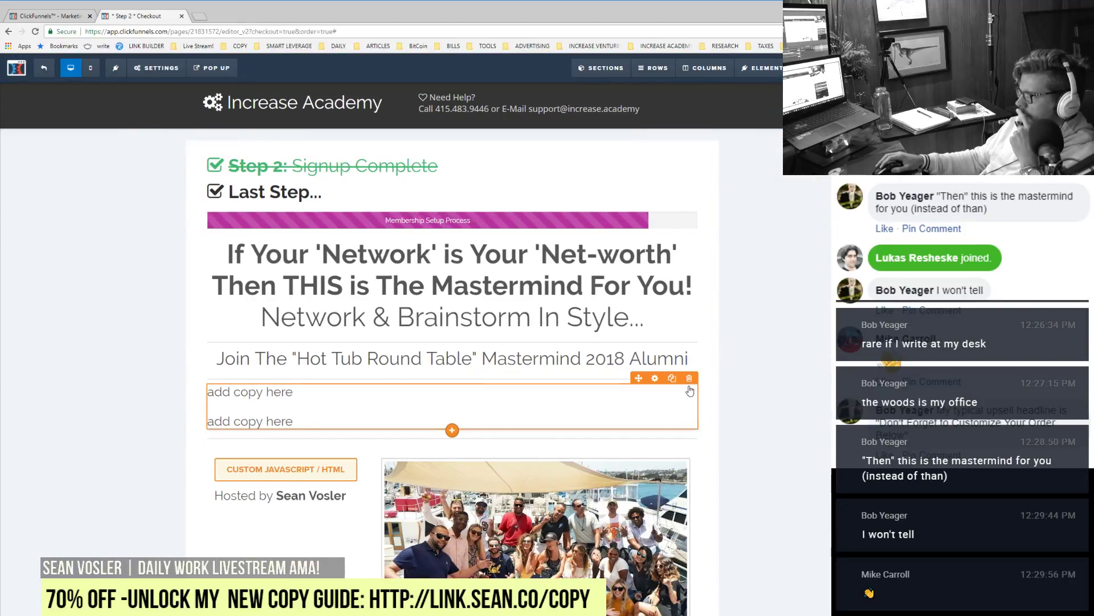
Step: Delete the empty 'add copy here' placeholder block and confirm the deletion
{"action": "left_click", "coordinate": [690, 378]}
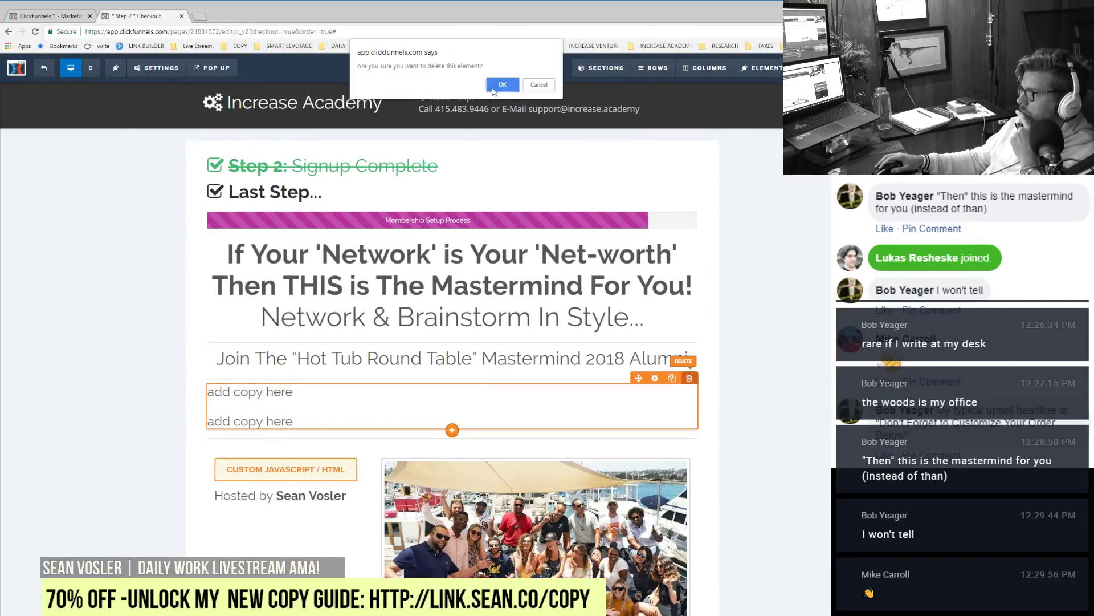
{"action": "left_click", "coordinate": [538, 86]}
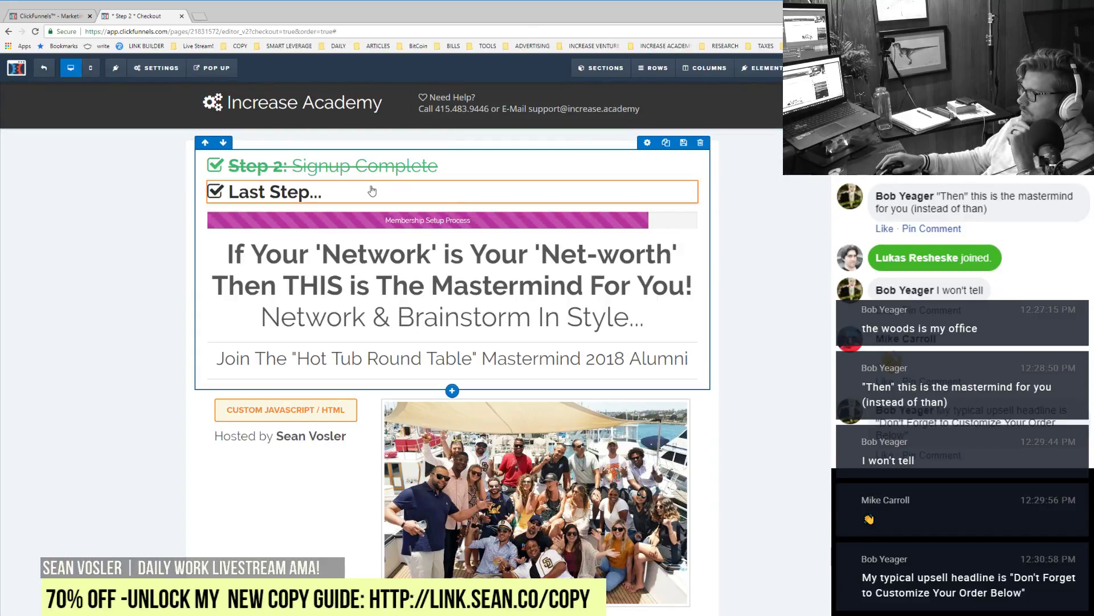
Step: Extend the step headline to read 'Last Step... Customize Your Order Below'
{"action": "left_click", "coordinate": [359, 188]}
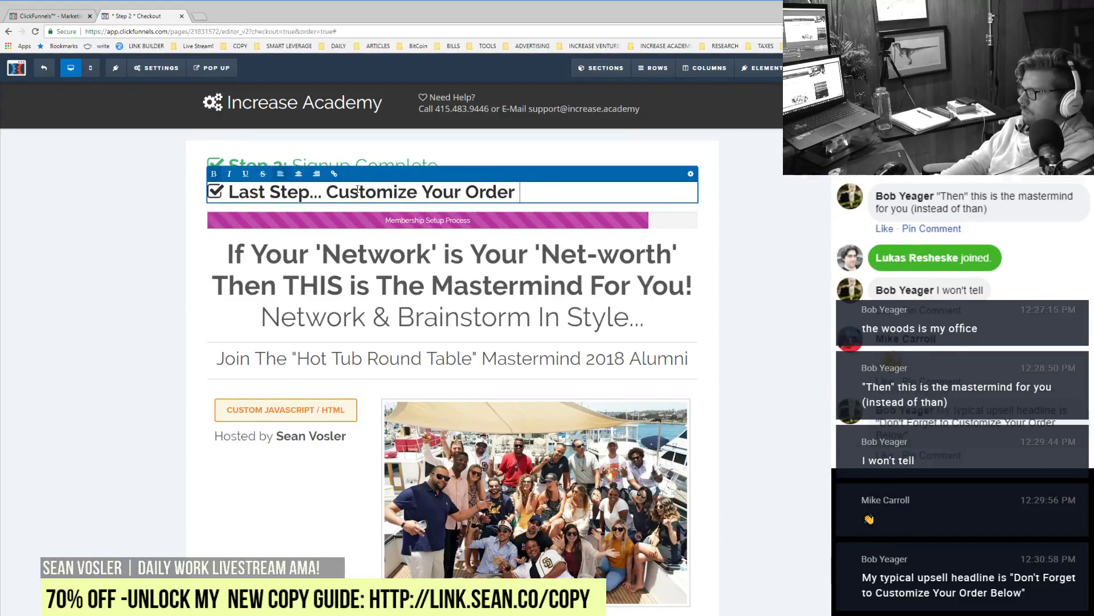
{"action": "type", "text": "w"}
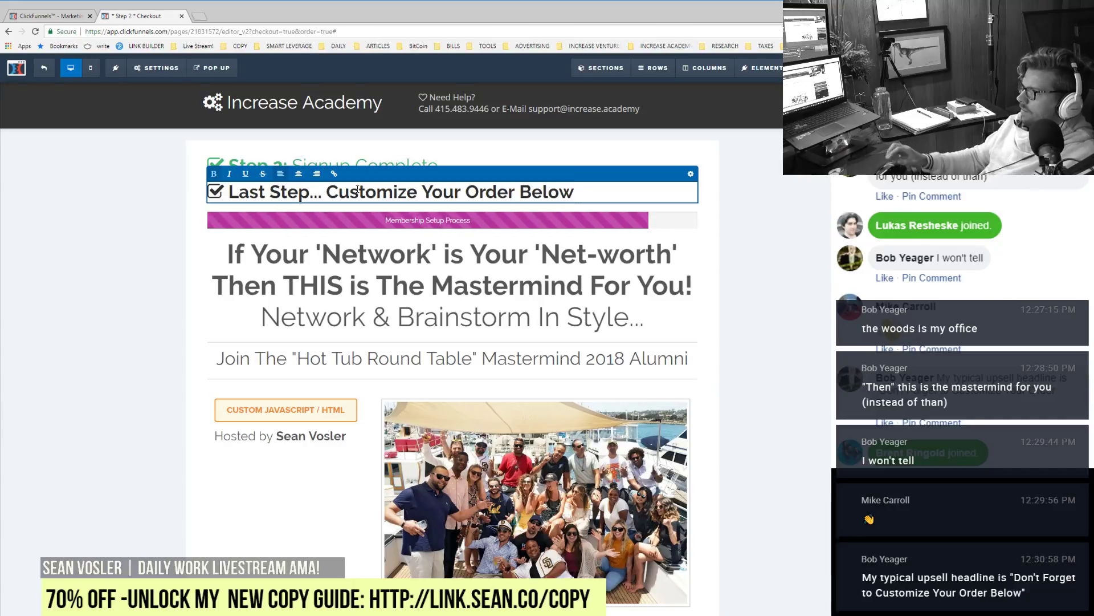
{"action": "left_click", "coordinate": [771, 217]}
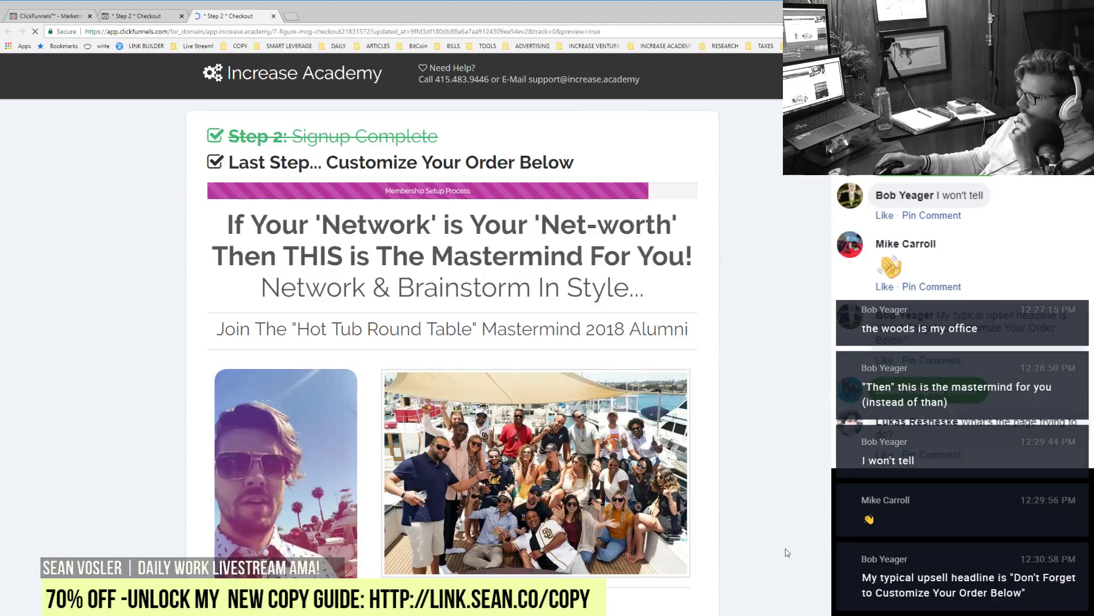
Step: Scroll down and back up through the updated checkout preview to review it
{"action": "scroll", "coordinate": [787, 552], "scroll_direction": "down", "scroll_amount": 4}
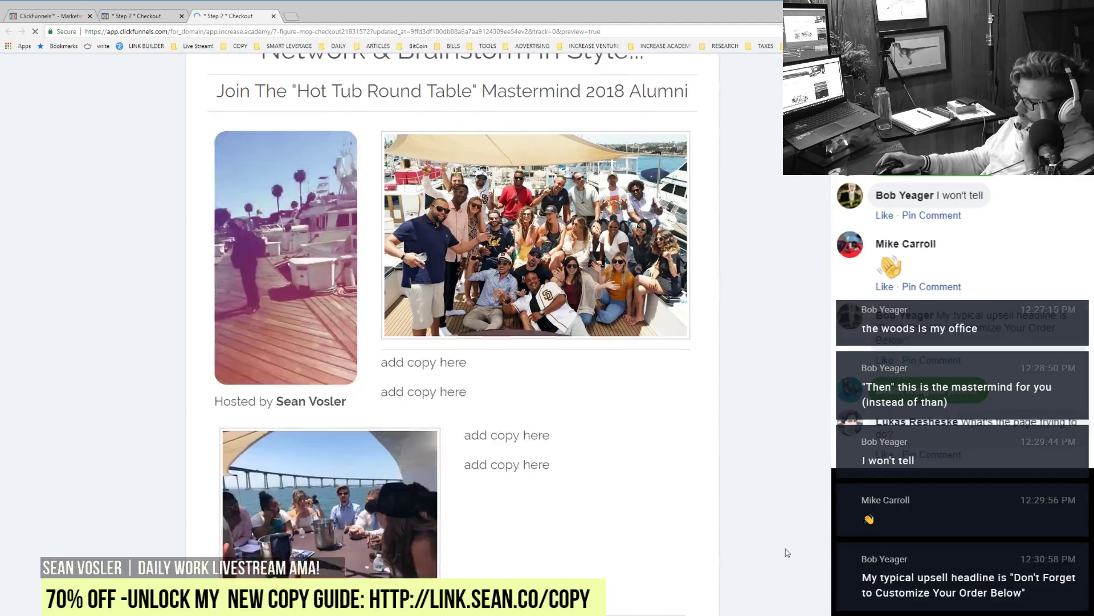
{"action": "scroll", "coordinate": [777, 504], "scroll_direction": "up", "scroll_amount": 4}
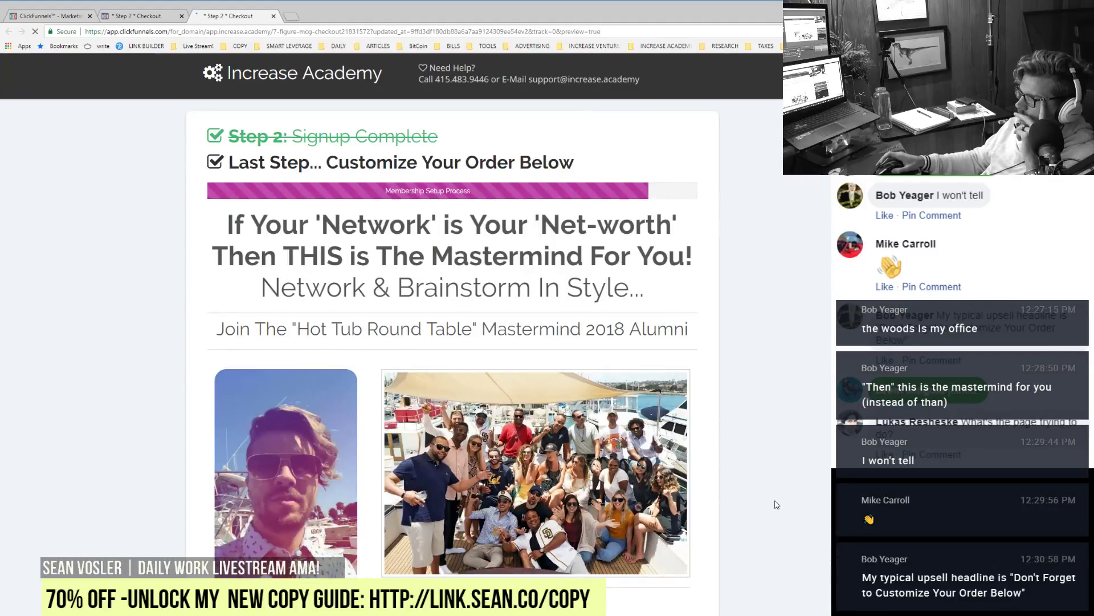
{"action": "mouse_move", "coordinate": [258, 43]}
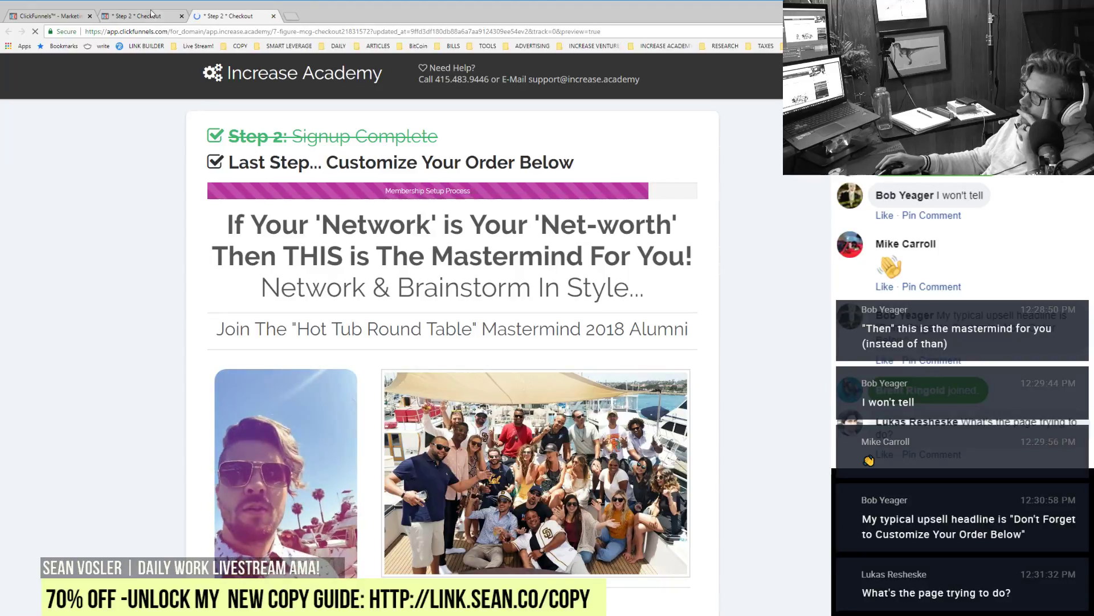
Step: Duplicate the Hot Tub Round Table headline and a divider, placing both above the main headline
{"action": "left_click", "coordinate": [144, 14]}
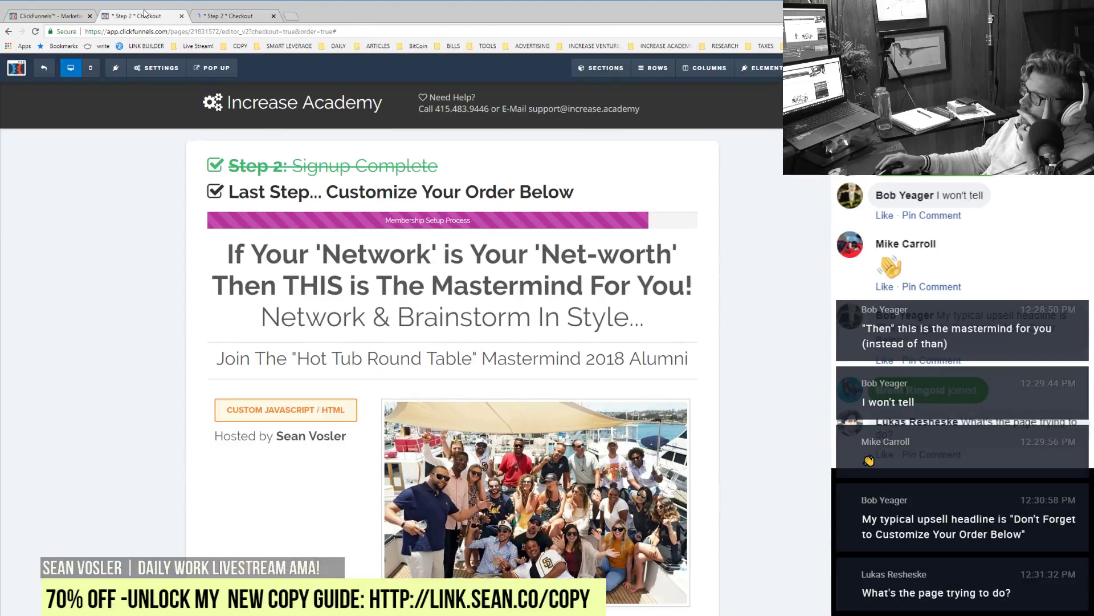
{"action": "left_click", "coordinate": [672, 341]}
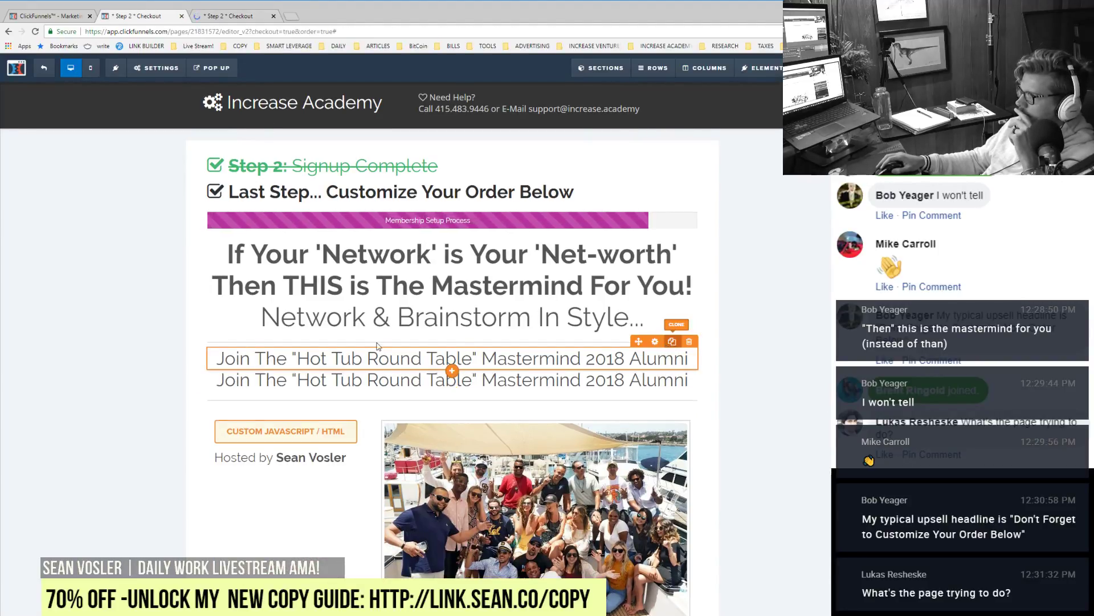
{"action": "left_click_drag", "start_coordinate": [359, 364], "coordinate": [350, 285]}
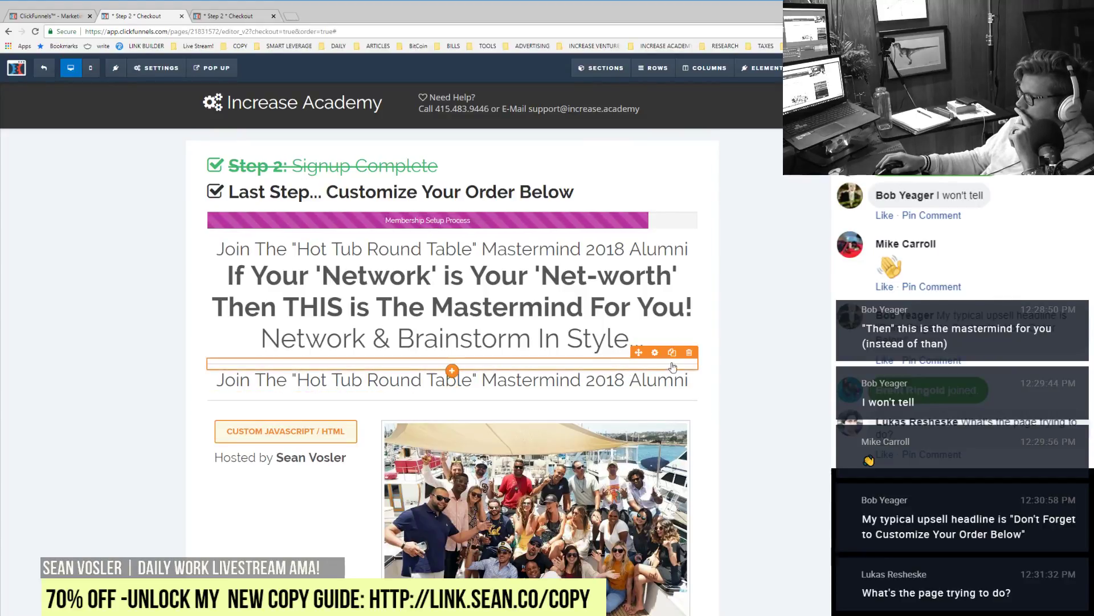
{"action": "left_click", "coordinate": [672, 352]}
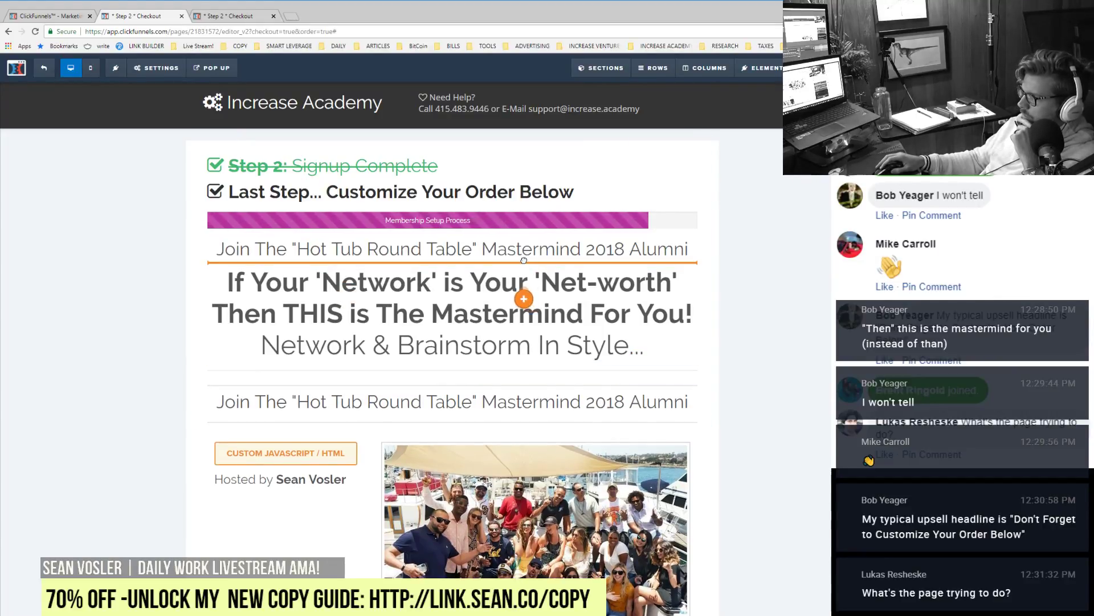
{"action": "left_click_drag", "start_coordinate": [524, 261], "coordinate": [526, 264]}
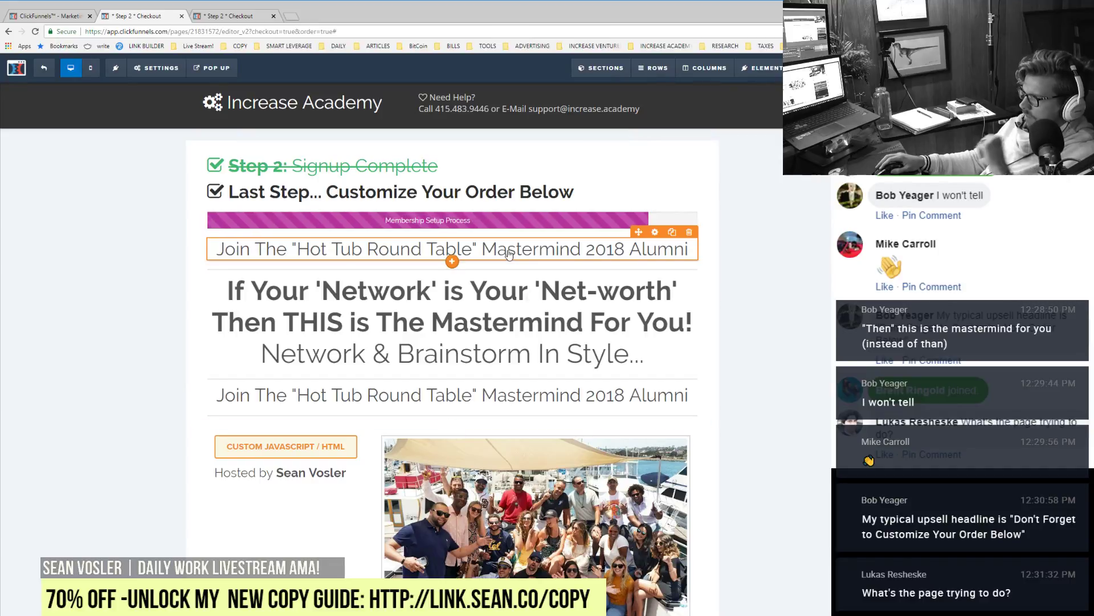
Step: Rewrite the new top line to read 'Join Us On a Yacht... In San Diego...'
{"action": "double_click", "coordinate": [509, 254]}
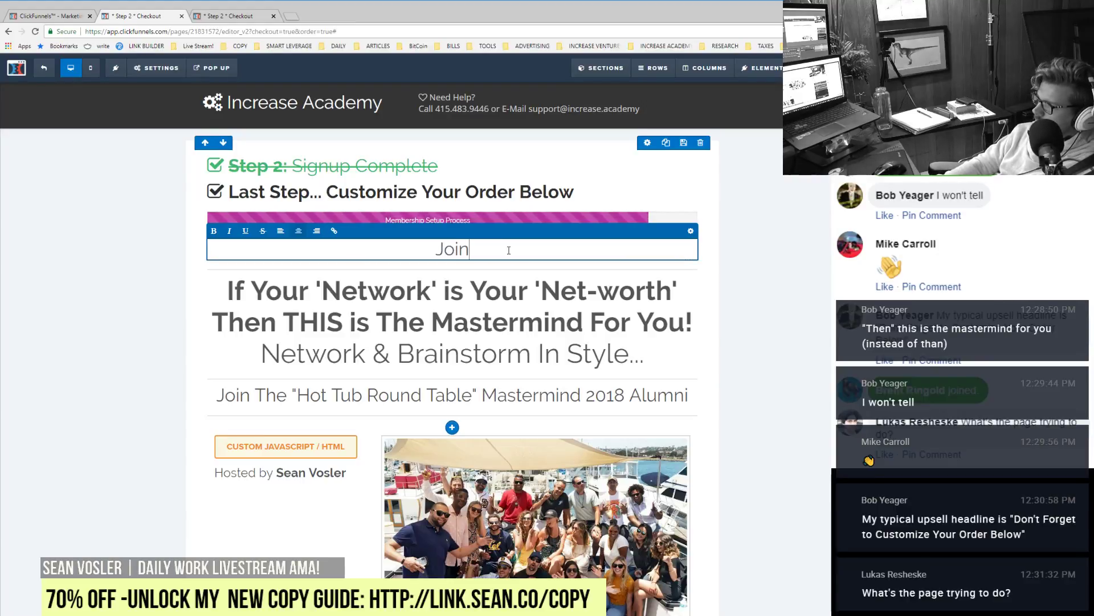
{"action": "type", "text": "u"}
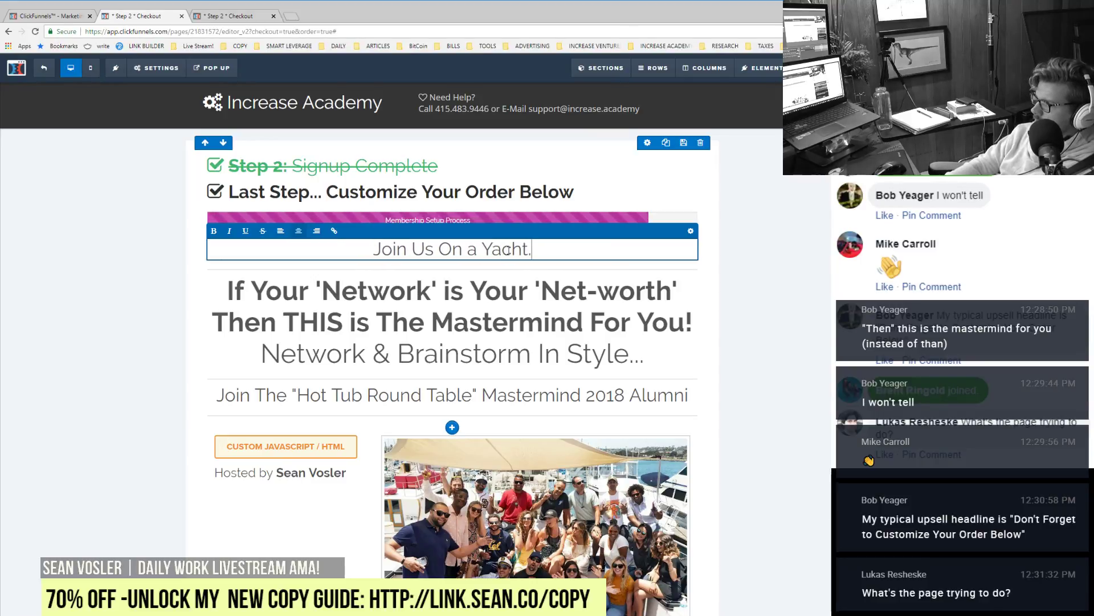
{"action": "type", "text": "San Diego..."}
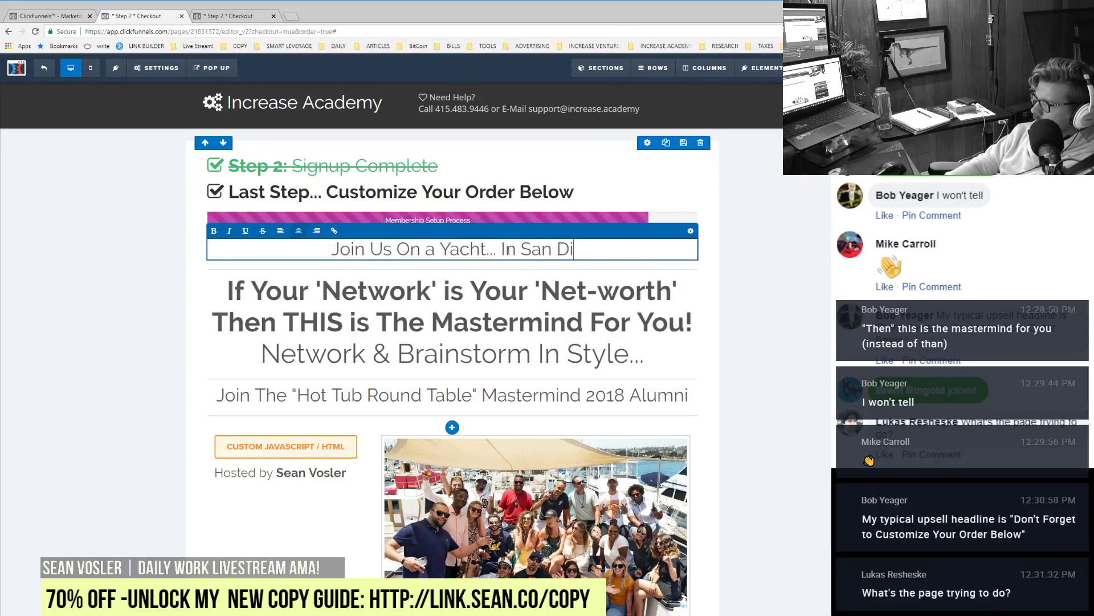
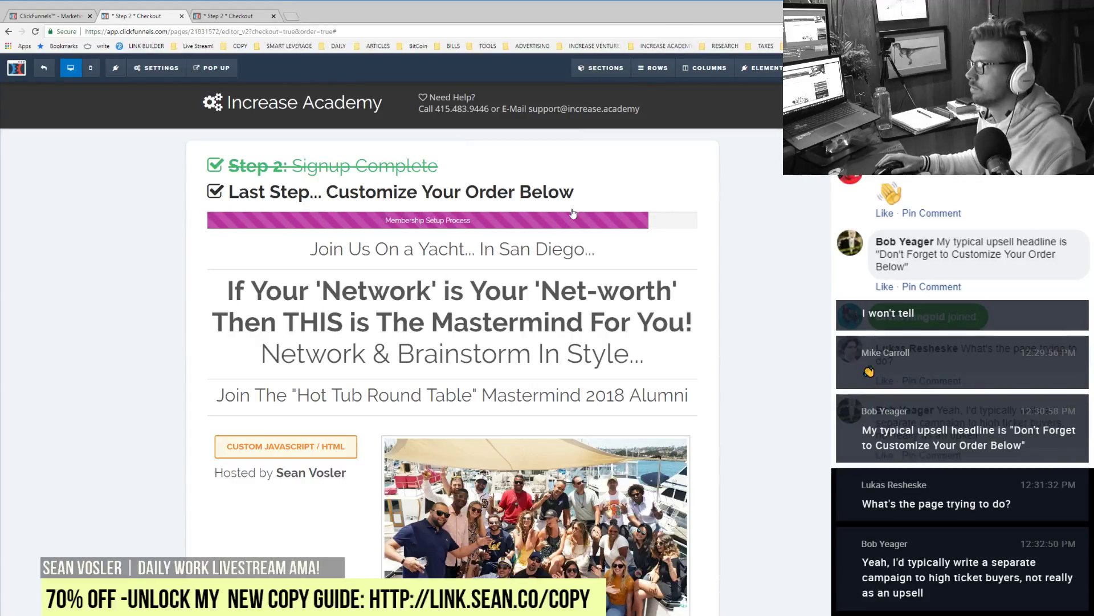
Step: Reload the live checkout preview, scroll through it, and dismiss the Save 60% Today popup
{"action": "left_click", "coordinate": [231, 20]}
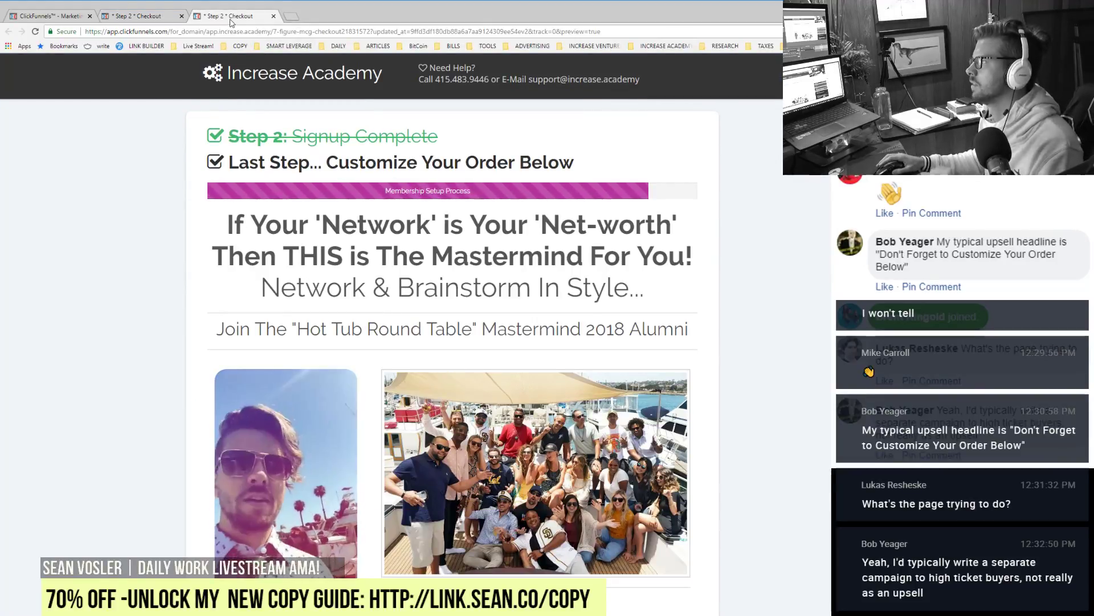
{"action": "left_click", "coordinate": [35, 31]}
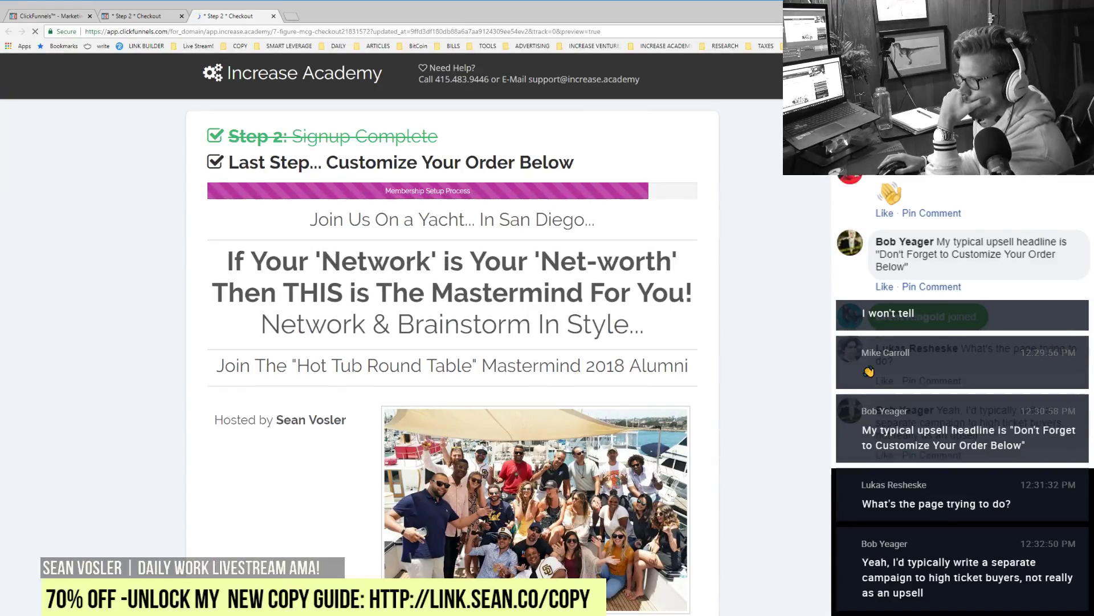
{"action": "scroll", "coordinate": [286, 408], "scroll_direction": "down", "scroll_amount": 4}
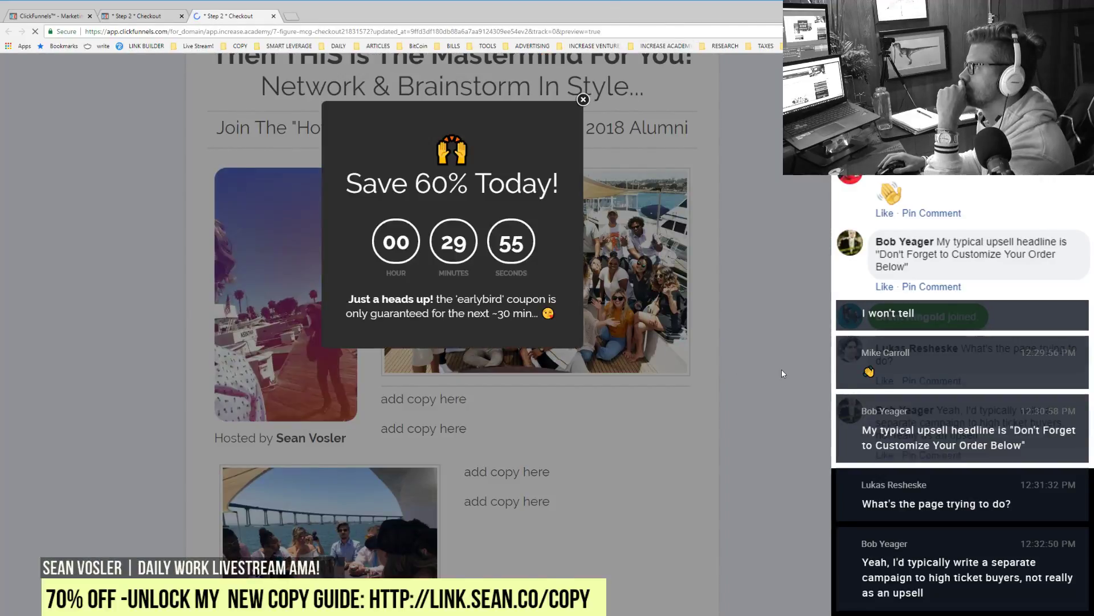
{"action": "left_click", "coordinate": [781, 373]}
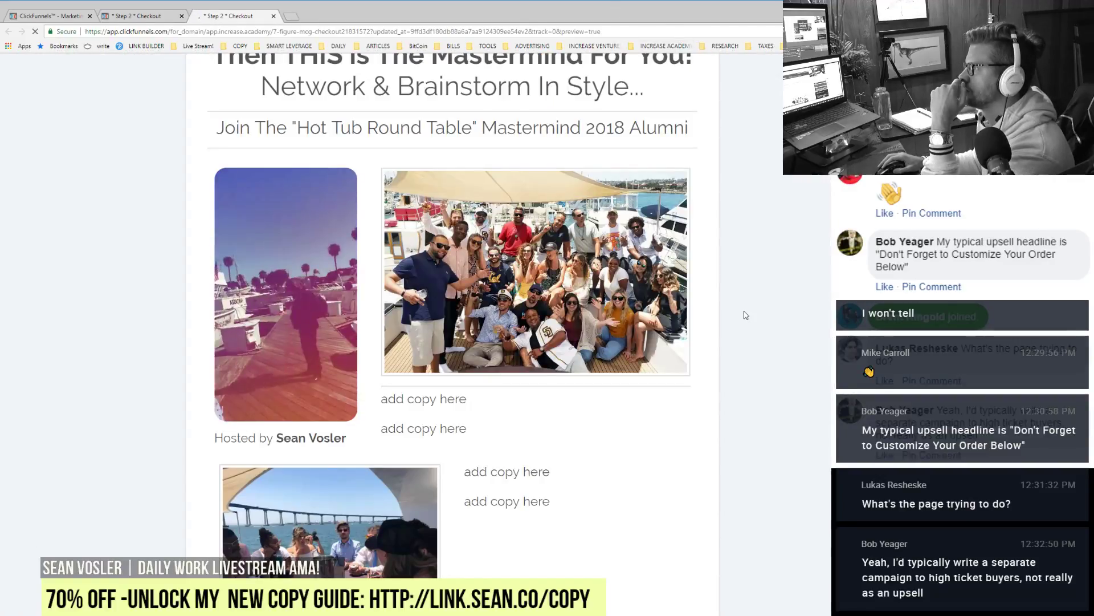
Step: Back in the editor, swap the bridge-view table photo for a tall yacht group selfie uploaded from the computer
{"action": "left_click", "coordinate": [154, 21]}
{"action": "scroll", "coordinate": [523, 390], "scroll_direction": "down", "scroll_amount": 10}
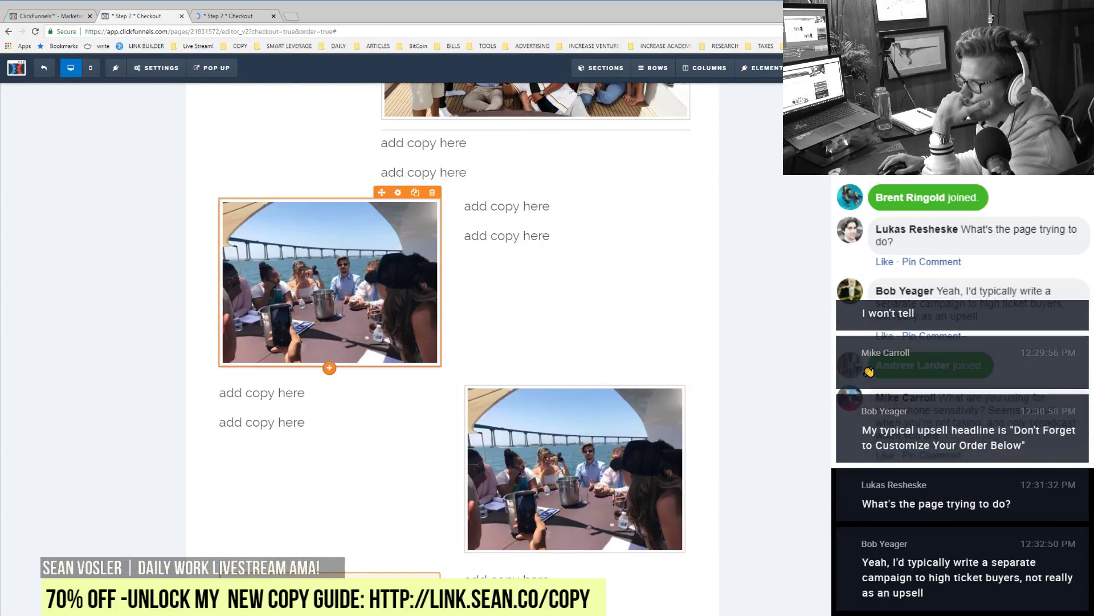
{"action": "left_click", "coordinate": [329, 282]}
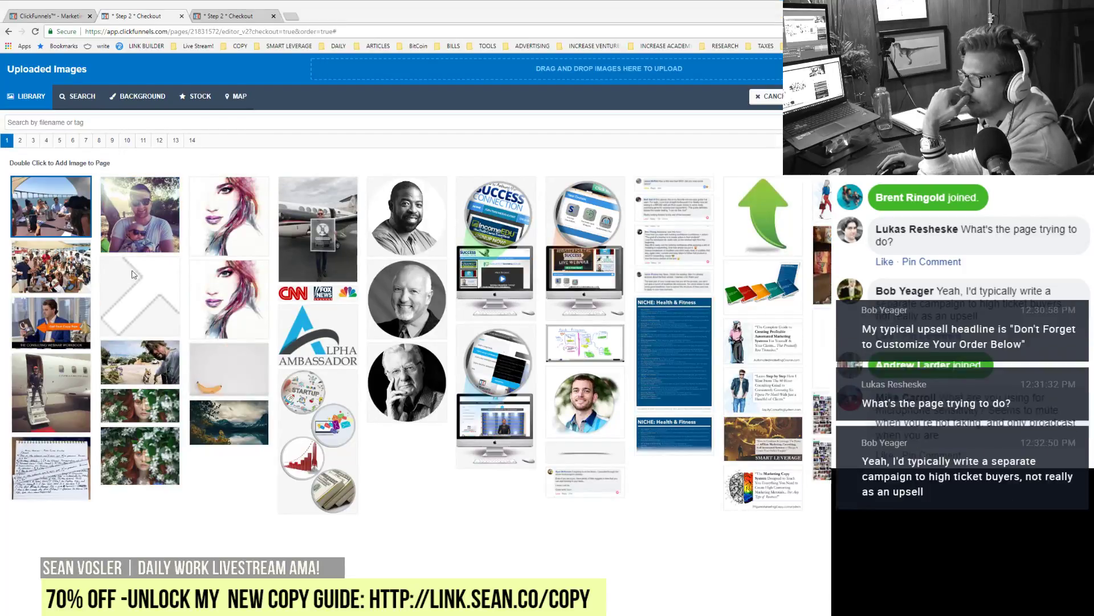
{"action": "left_click", "coordinate": [593, 67]}
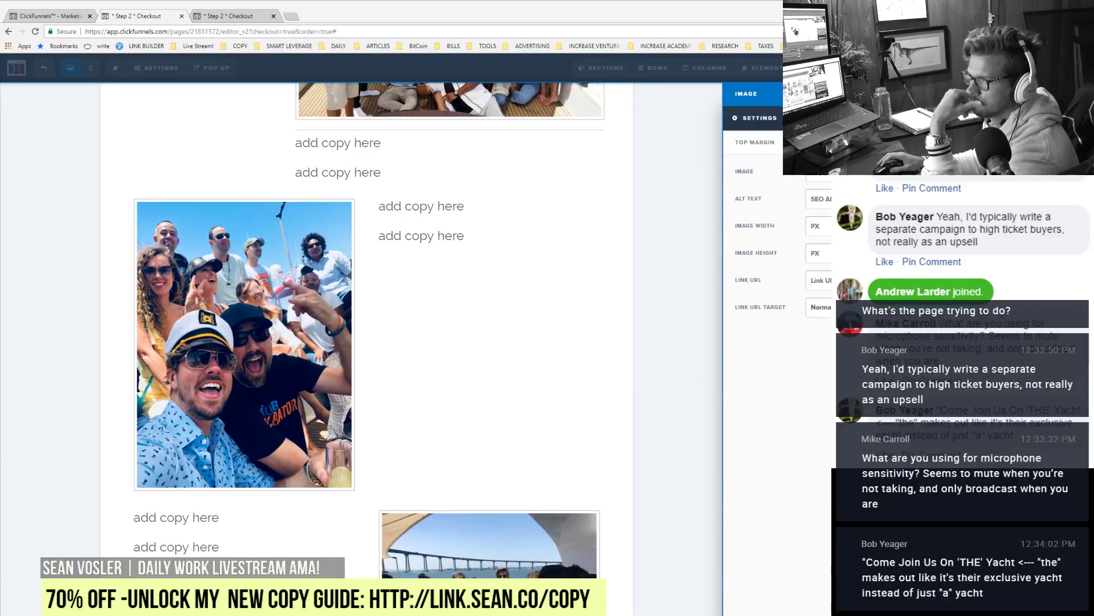
Step: Close the image settings and replace 'a' with 'The' in the top yacht headline
{"action": "left_click", "coordinate": [596, 341]}
{"action": "scroll", "coordinate": [359, 253], "scroll_direction": "up", "scroll_amount": 10}
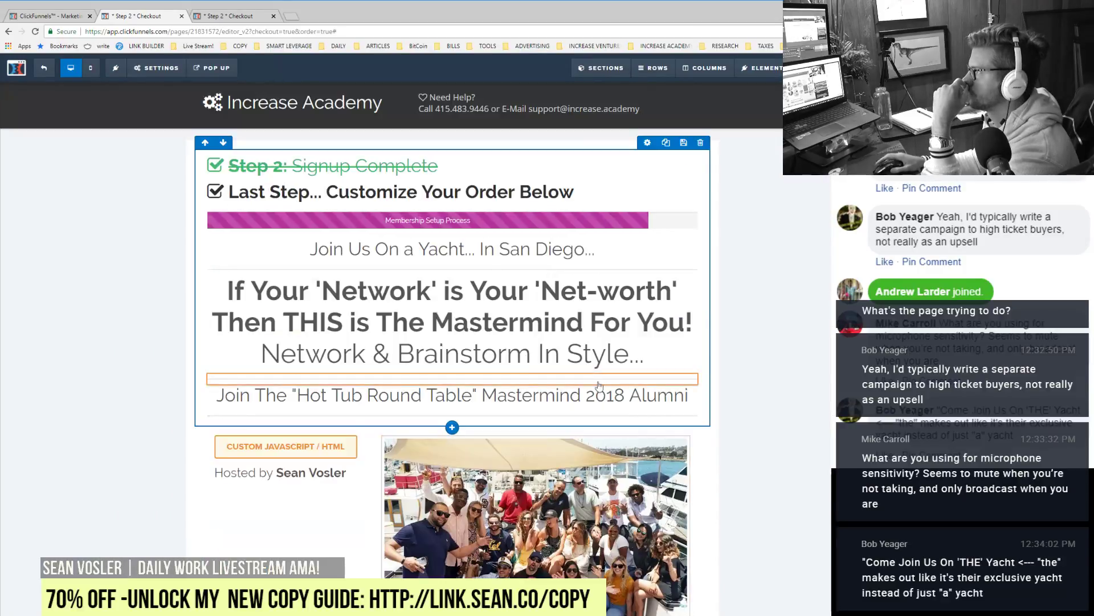
{"action": "left_click", "coordinate": [409, 251]}
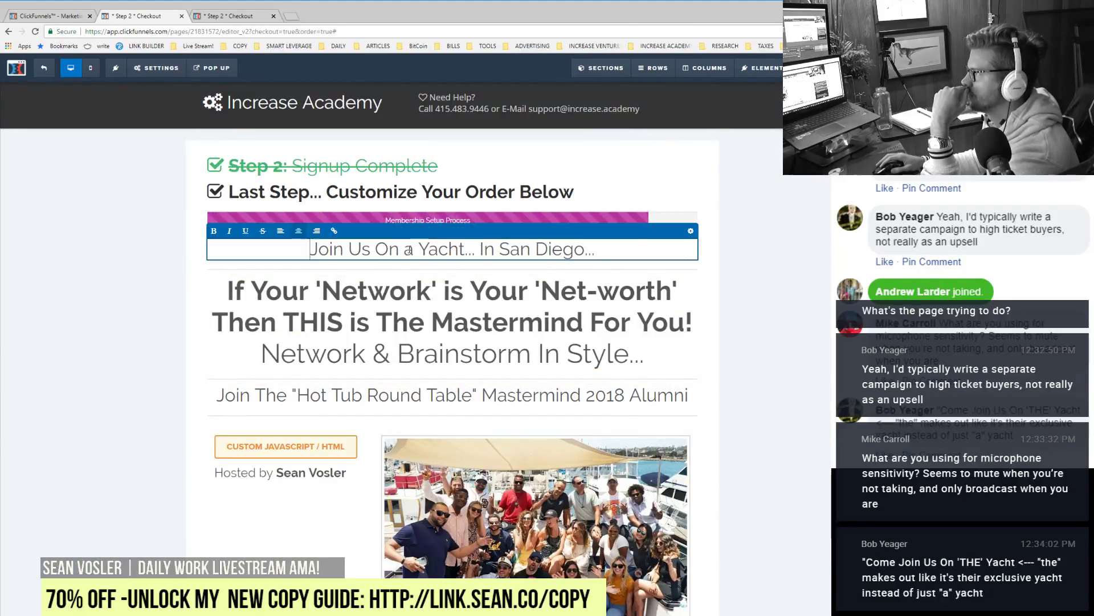
{"action": "type", "text": "The"}
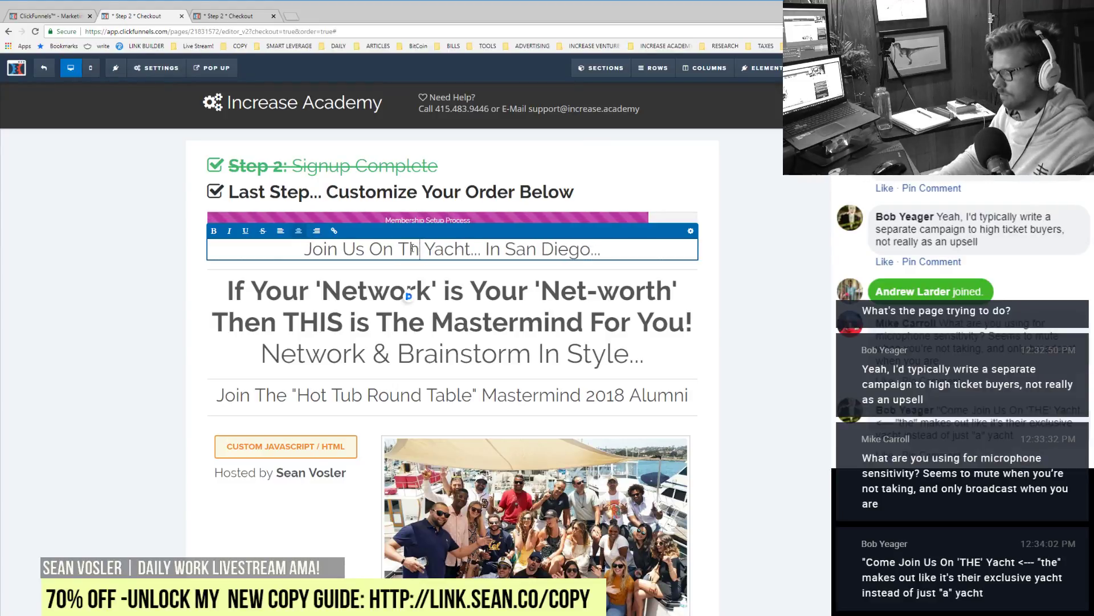
{"action": "key", "text": "ctrl+Right"}
{"action": "key", "text": "ctrl+Right"}
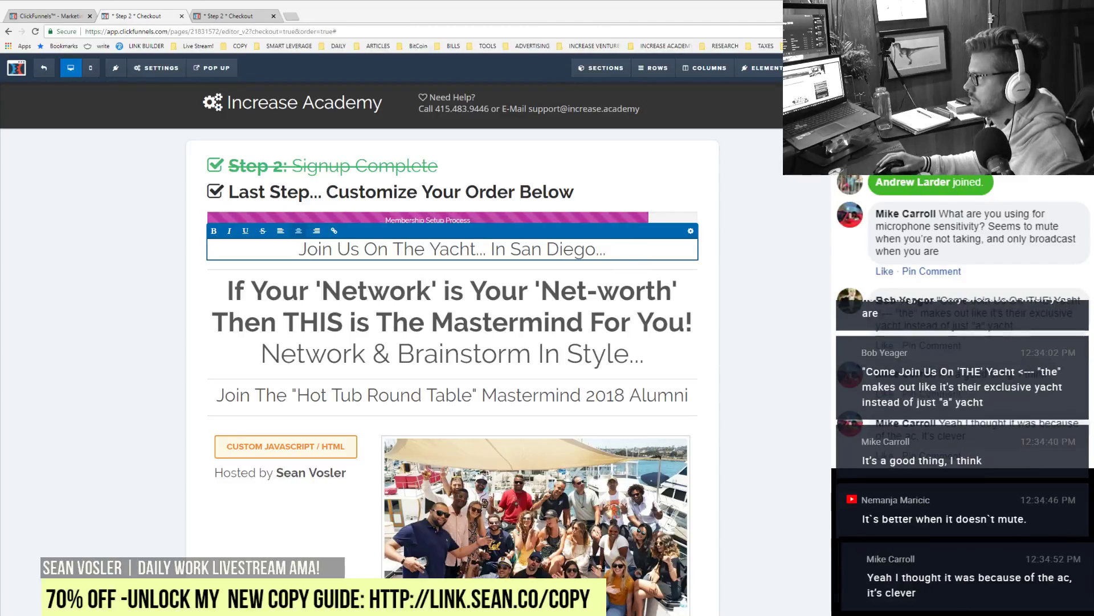
Step: Exit text editing so 'Join Us On The Yacht... In San Diego...' is committed
{"action": "left_click", "coordinate": [477, 158]}
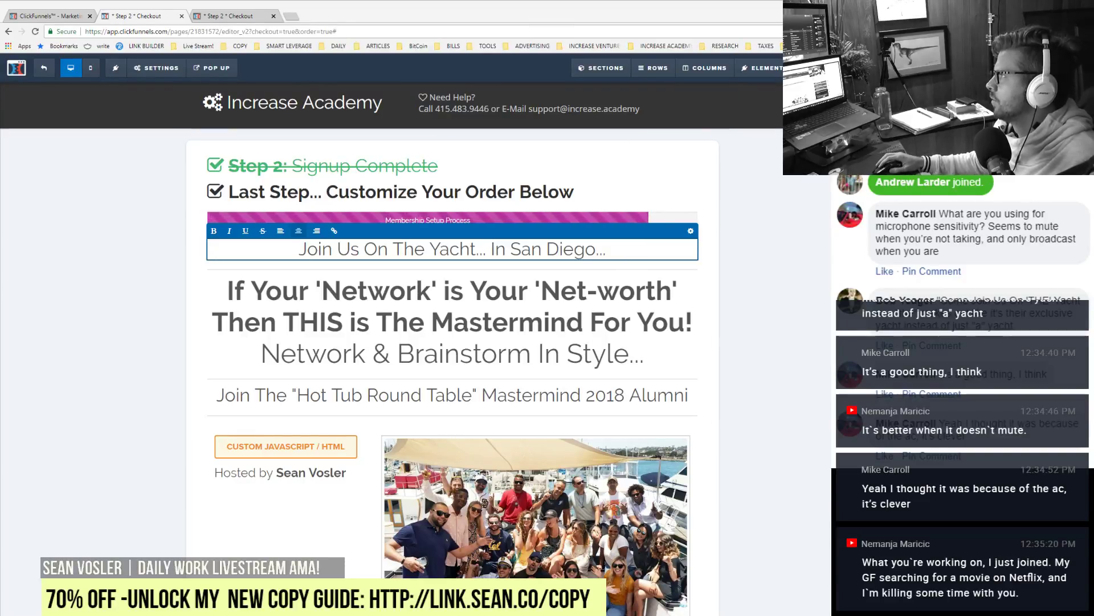
{"action": "left_click", "coordinate": [746, 249]}
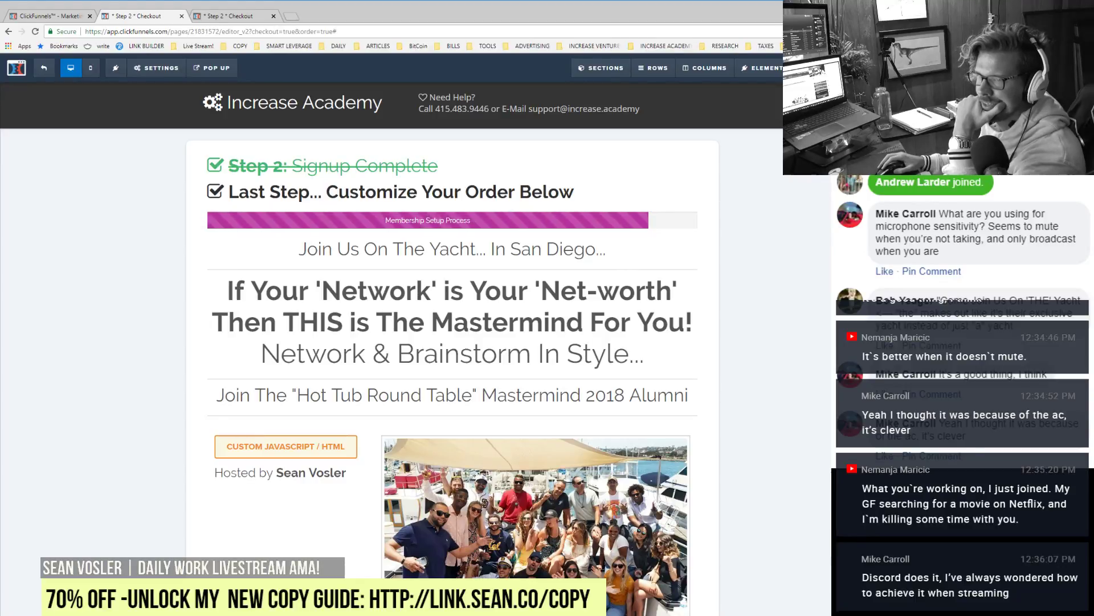
Step: Add a new row below the group photo row and drag the divider into it
{"action": "scroll", "coordinate": [537, 539], "scroll_direction": "down", "scroll_amount": 10}
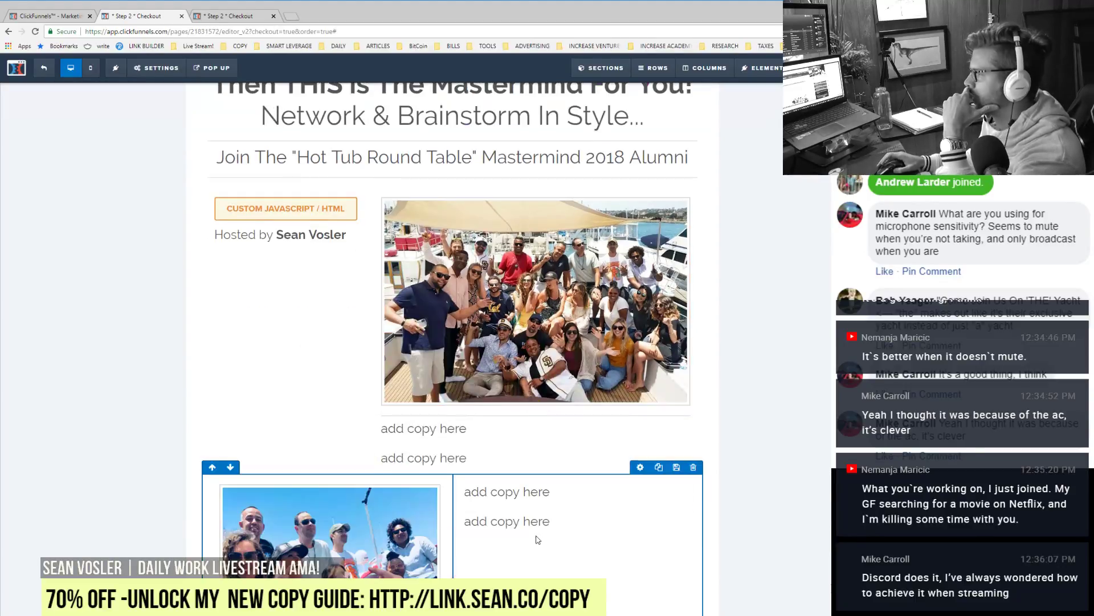
{"action": "scroll", "coordinate": [537, 539], "scroll_direction": "down", "scroll_amount": 4}
{"action": "scroll", "coordinate": [537, 540], "scroll_direction": "up", "scroll_amount": 6}
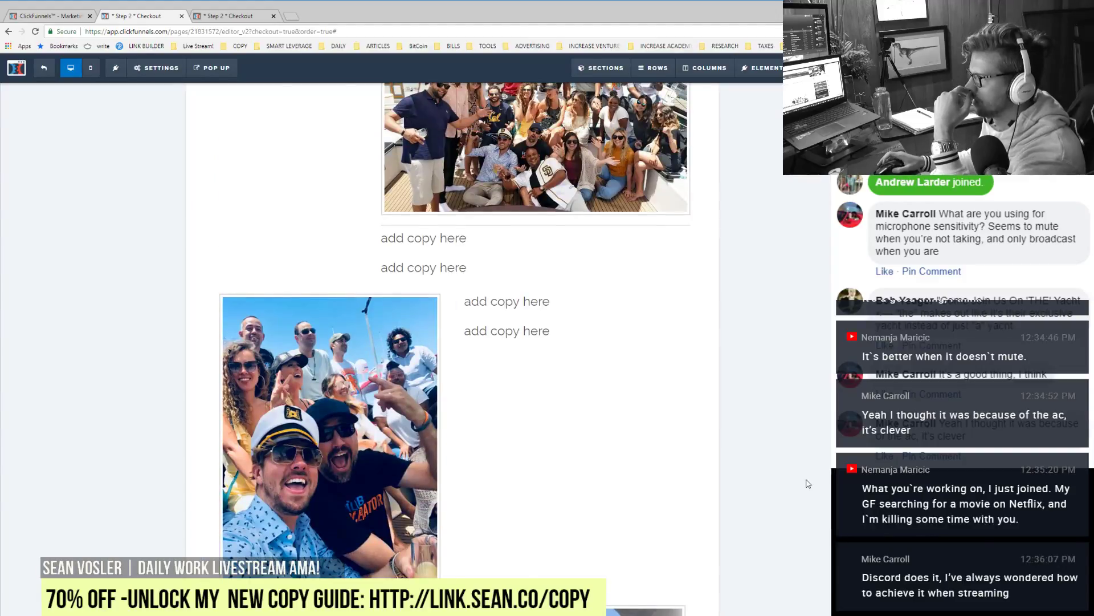
{"action": "scroll", "coordinate": [808, 484], "scroll_direction": "up", "scroll_amount": 6}
{"action": "scroll", "coordinate": [816, 566], "scroll_direction": "down", "scroll_amount": 5}
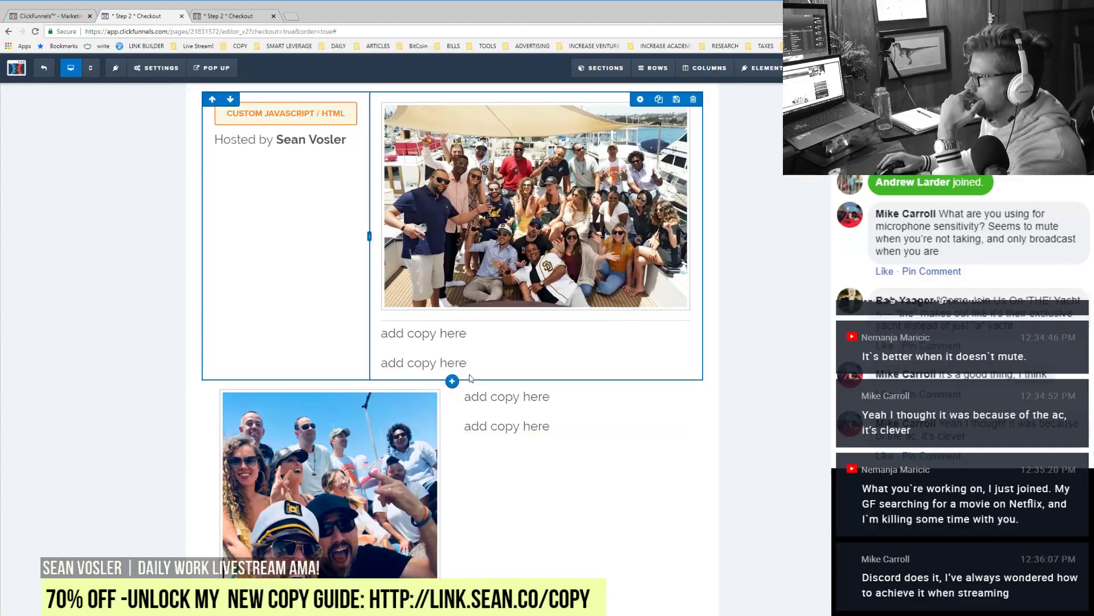
{"action": "left_click", "coordinate": [452, 381]}
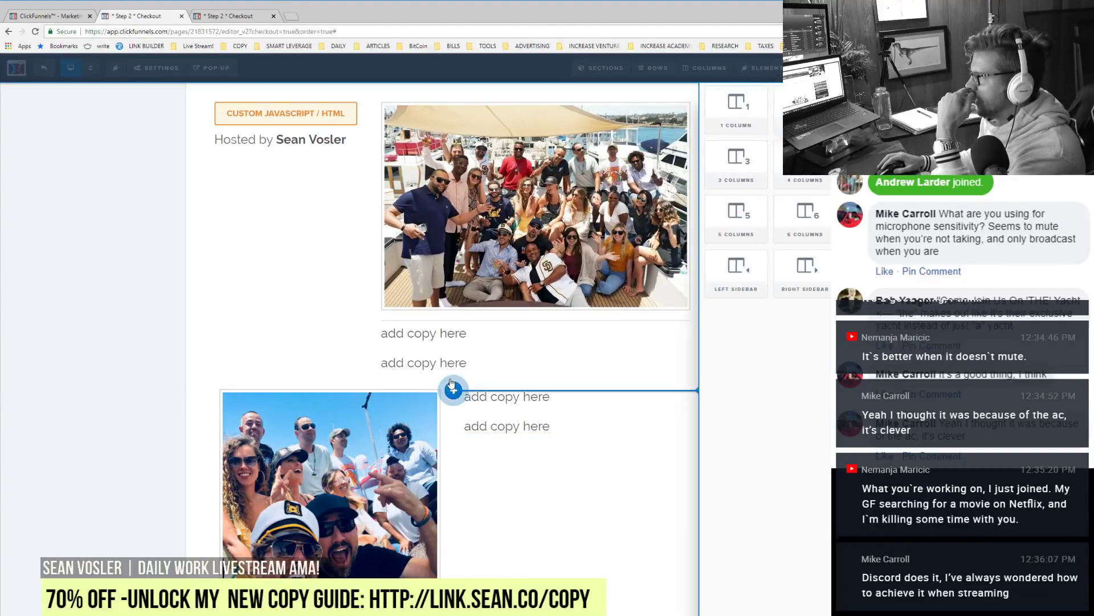
{"action": "left_click", "coordinate": [720, 118]}
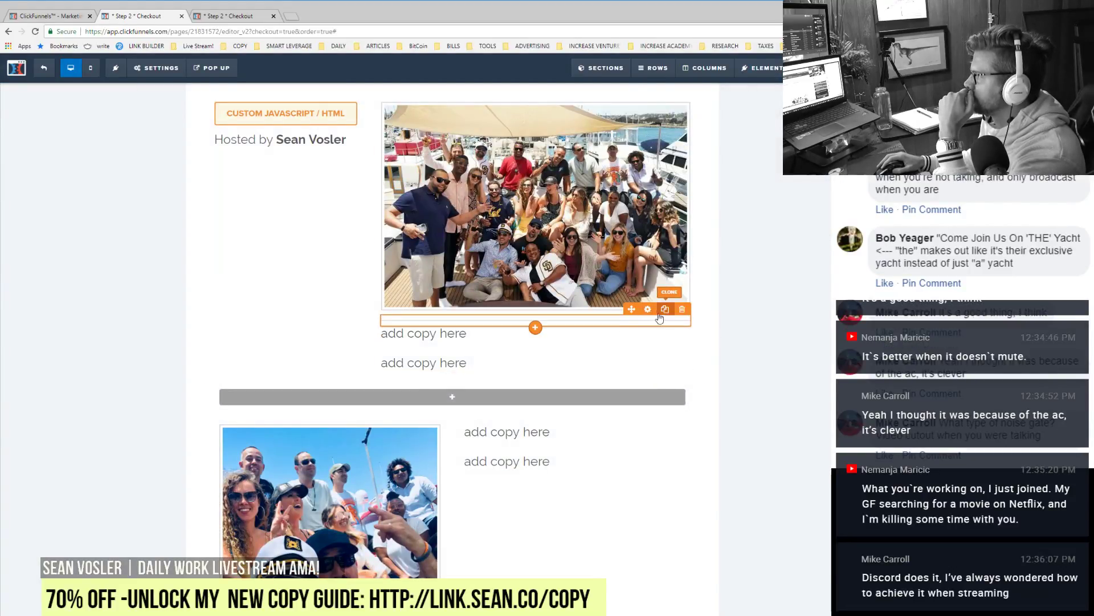
{"action": "left_click_drag", "start_coordinate": [476, 327], "coordinate": [409, 415]}
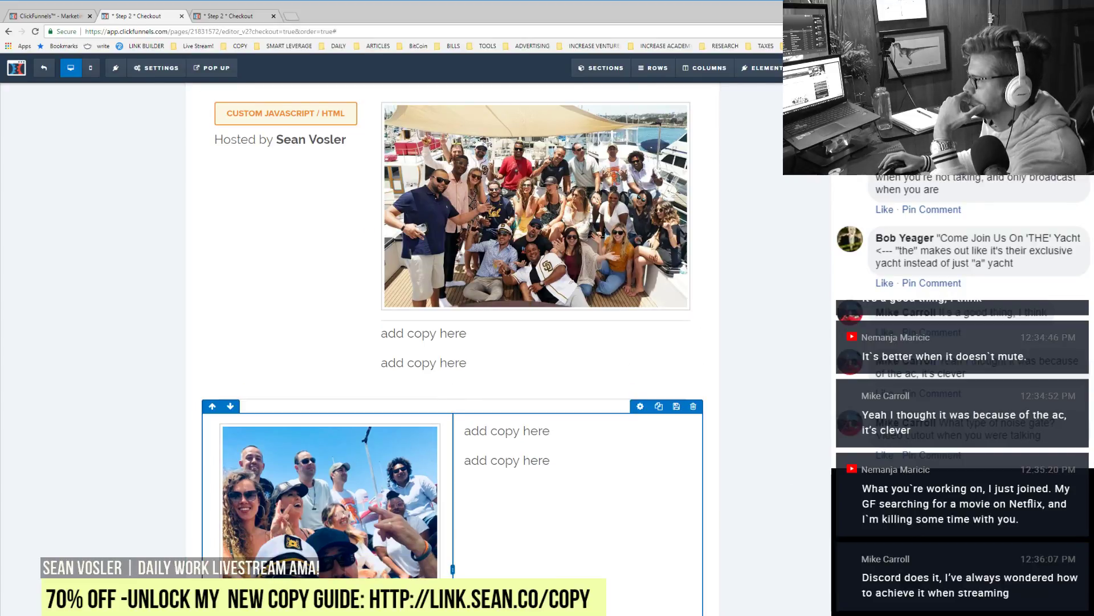
Step: Add a single-column row, clone and delete an extra divider copy, and tighten the divider's spacing
{"action": "left_click", "coordinate": [581, 414]}
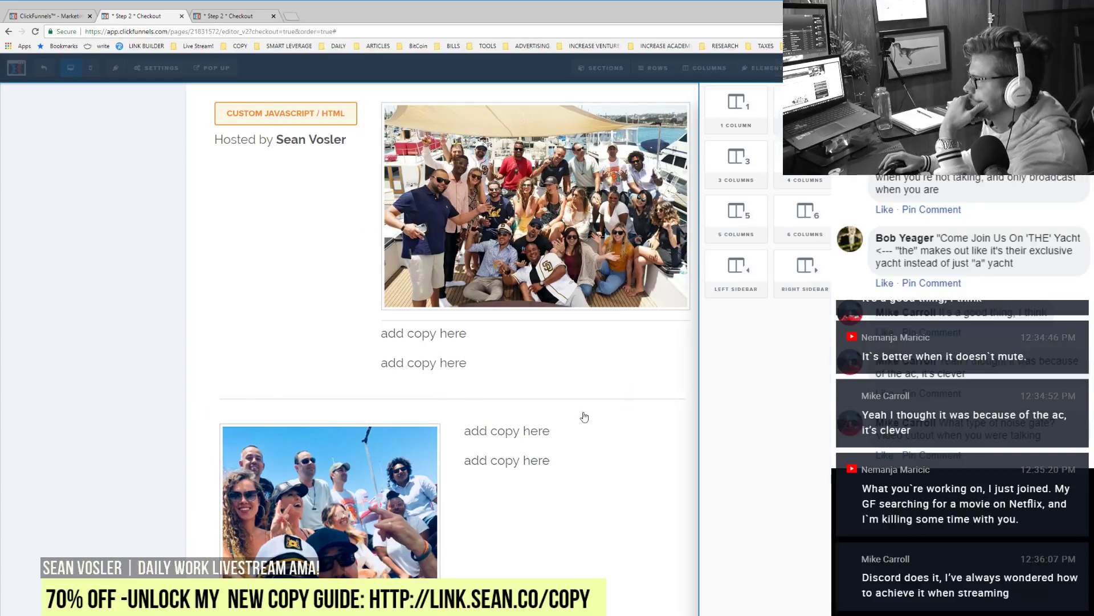
{"action": "left_click", "coordinate": [742, 107]}
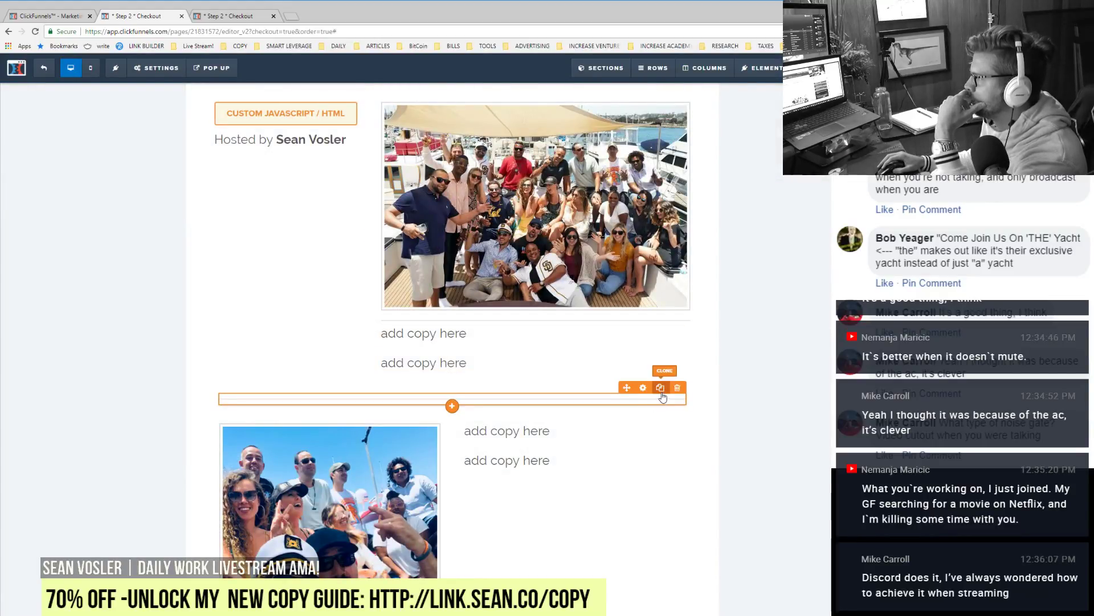
{"action": "left_click", "coordinate": [661, 390]}
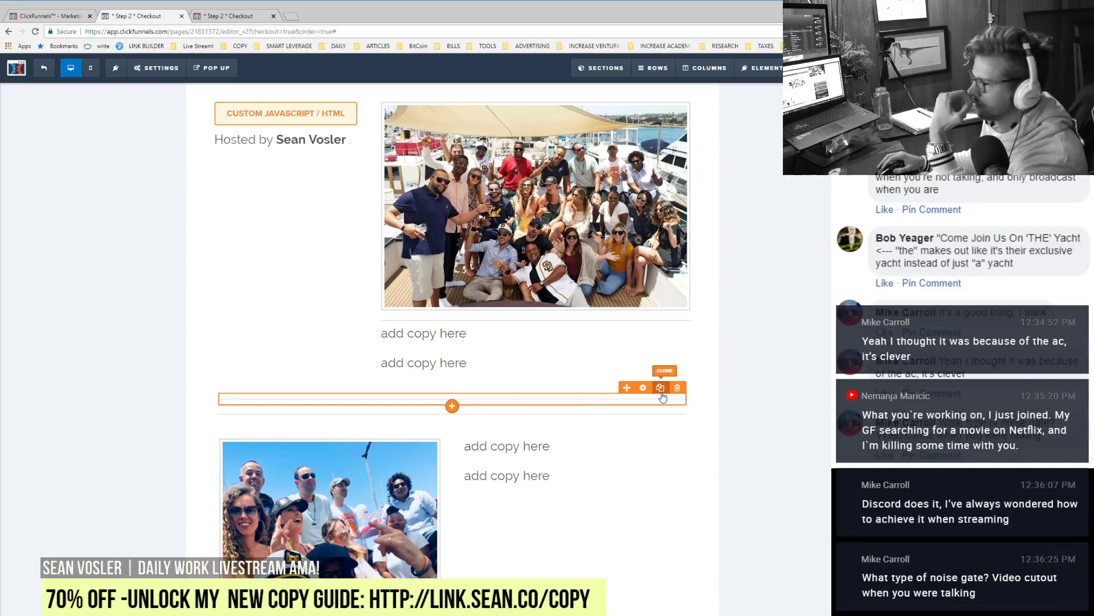
{"action": "left_click", "coordinate": [678, 388]}
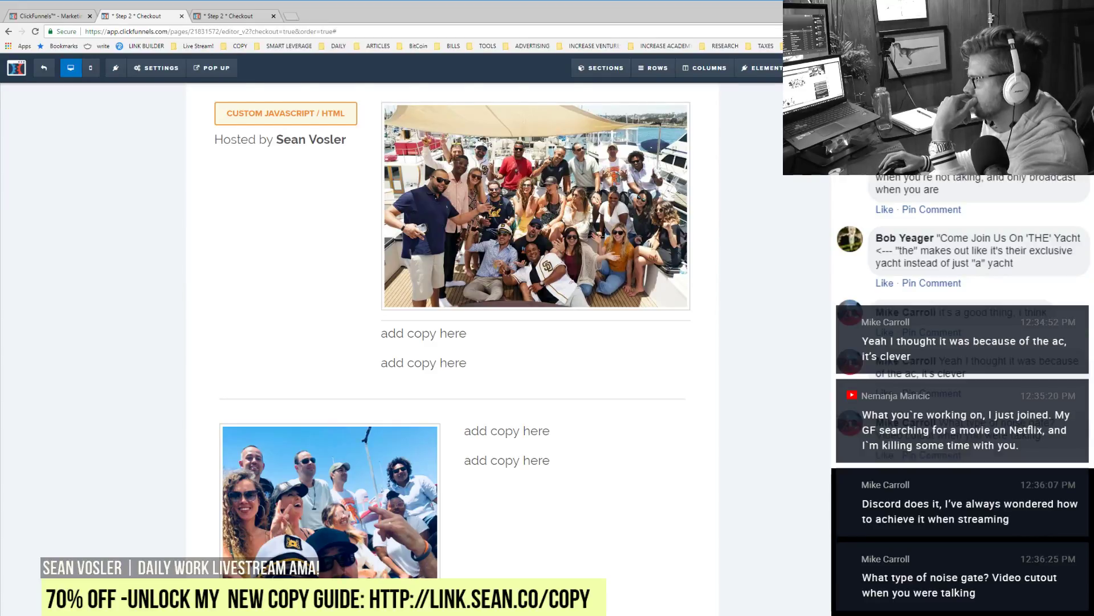
{"action": "left_click", "coordinate": [661, 399]}
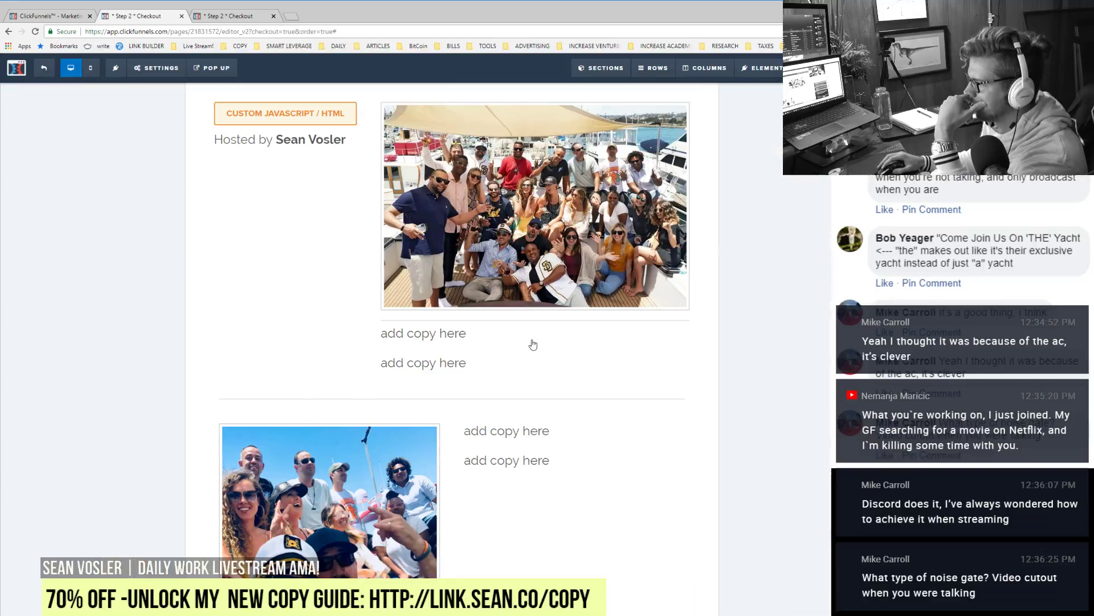
{"action": "left_click", "coordinate": [533, 344]}
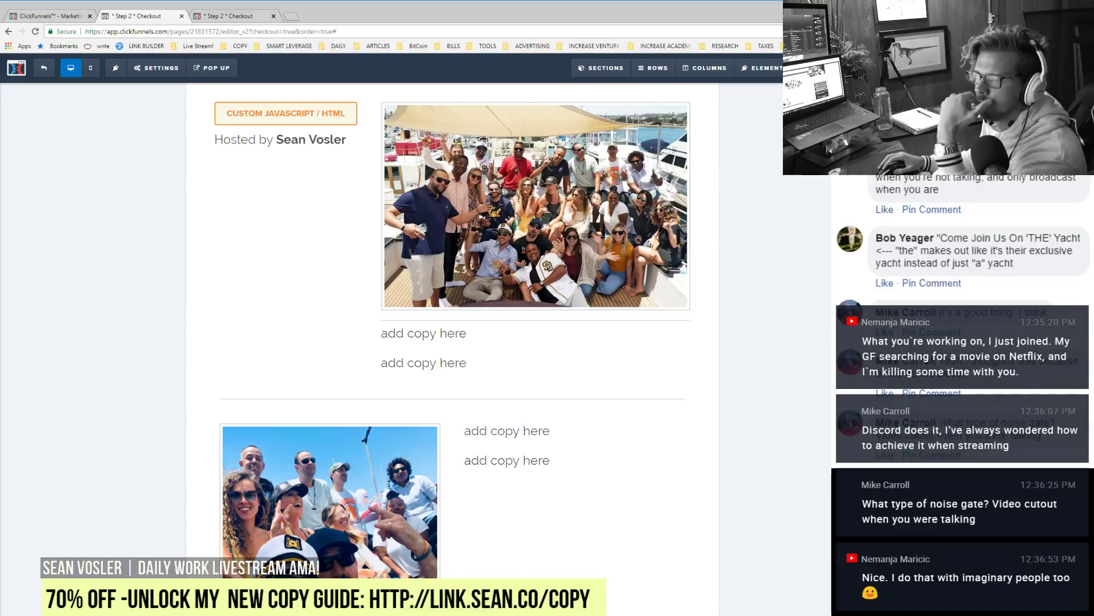
{"action": "left_click", "coordinate": [553, 402]}
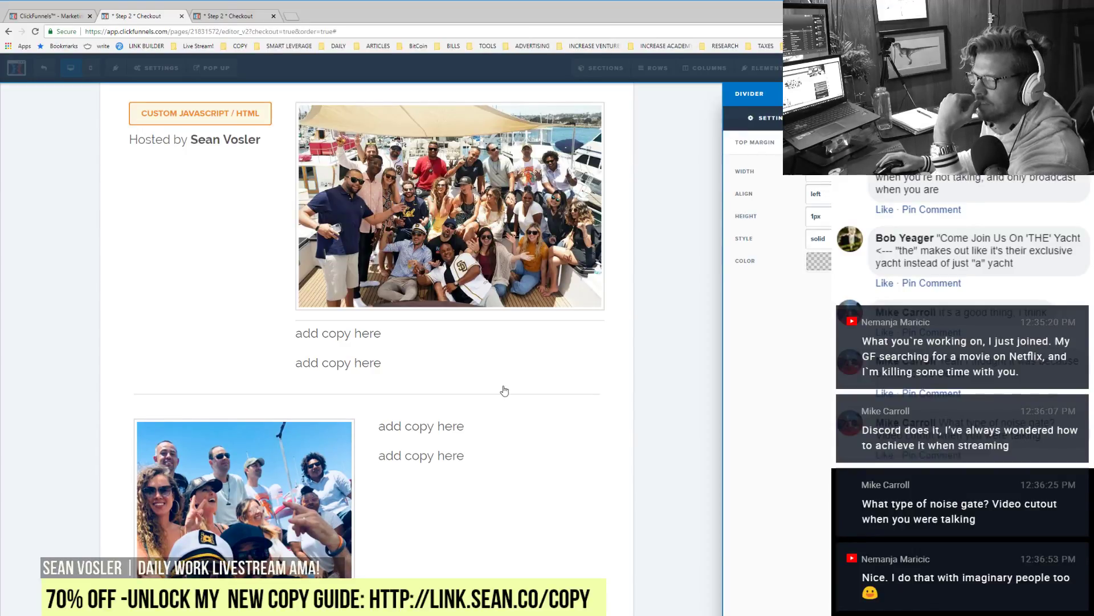
{"action": "left_click", "coordinate": [541, 379]}
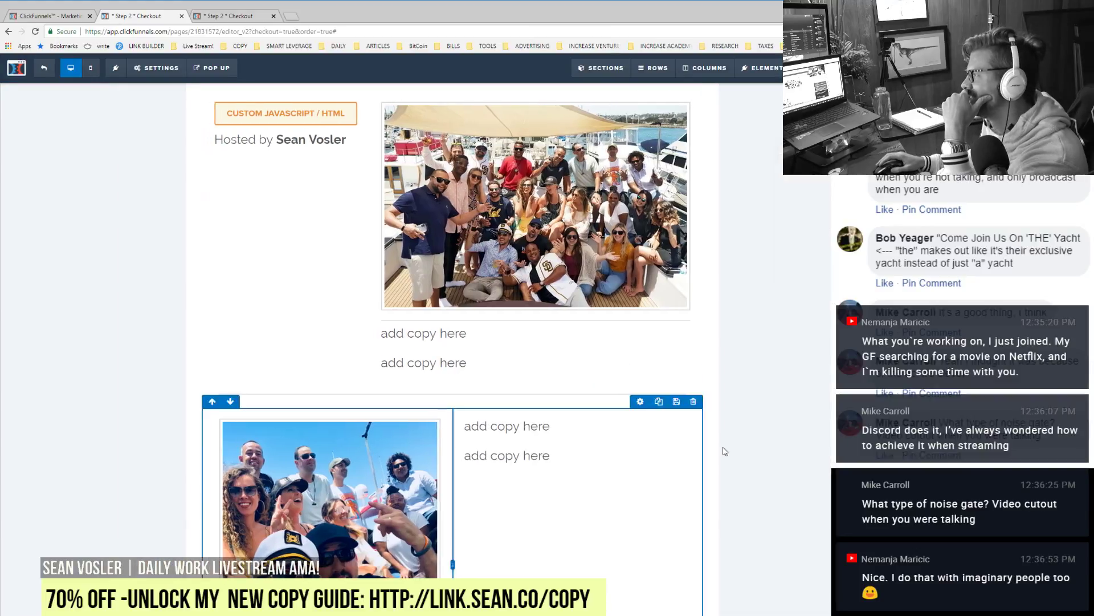
{"action": "scroll", "coordinate": [792, 576], "scroll_direction": "down", "scroll_amount": 1}
{"action": "scroll", "coordinate": [792, 575], "scroll_direction": "down", "scroll_amount": 4}
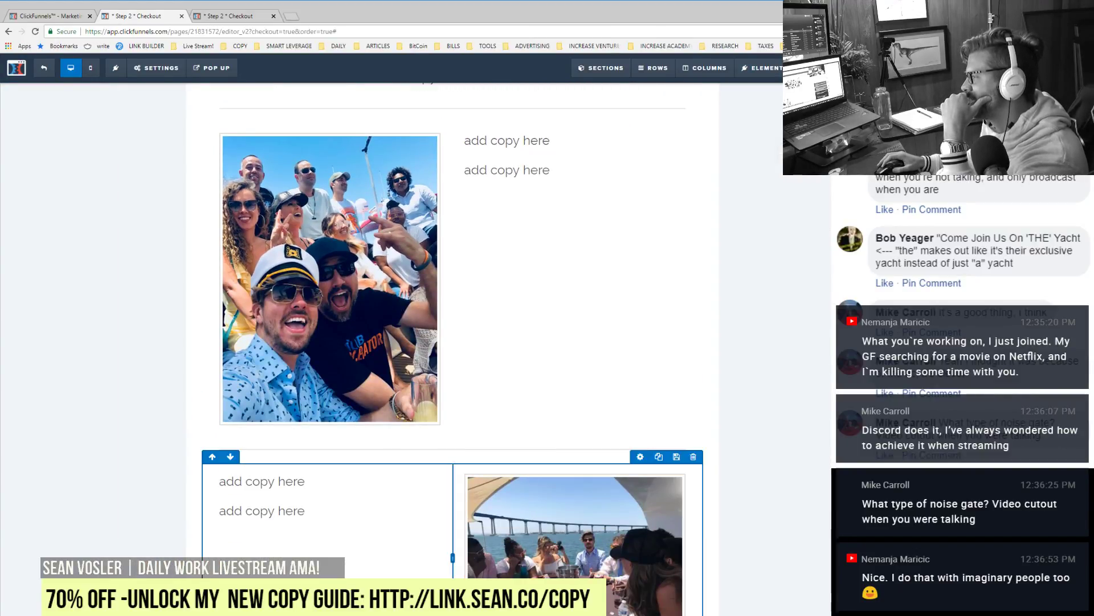
Step: Insert a single-column row between the photo rows and clone the divider row into it
{"action": "left_click", "coordinate": [653, 68]}
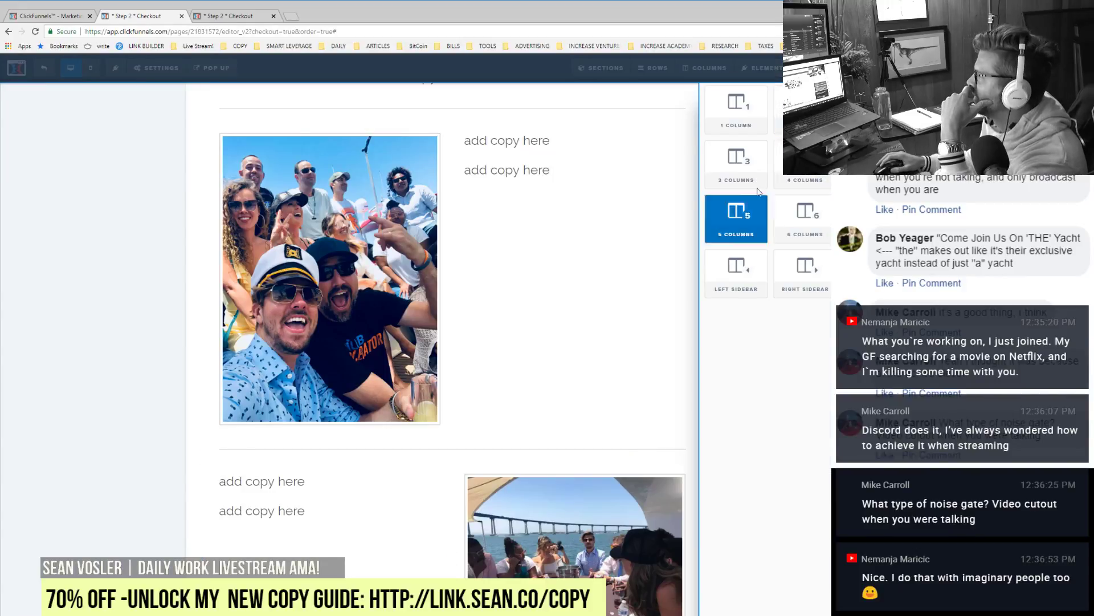
{"action": "left_click", "coordinate": [741, 113]}
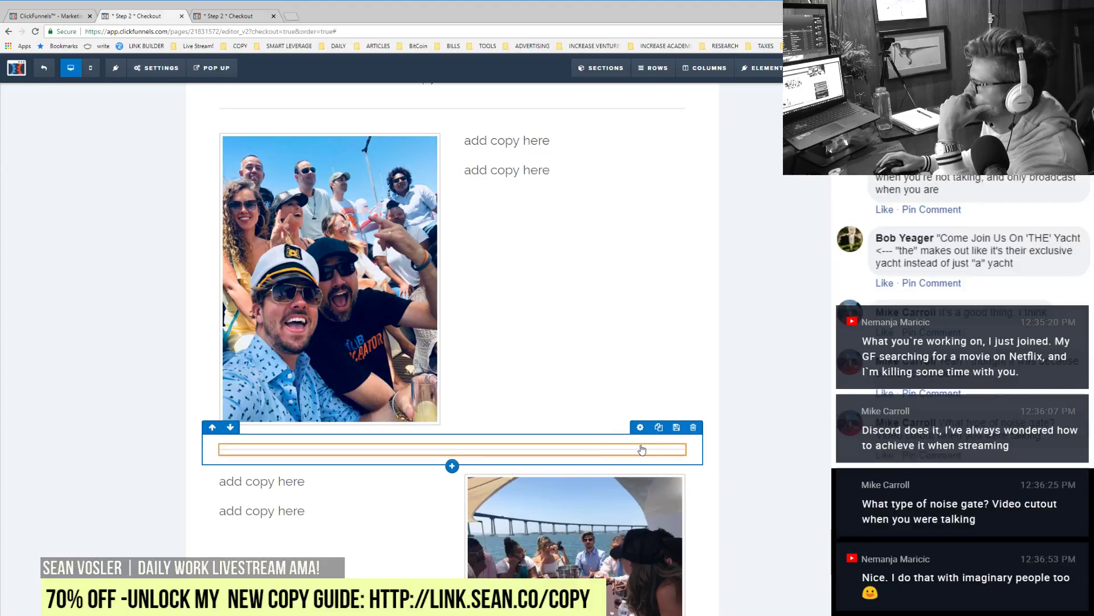
{"action": "left_click", "coordinate": [660, 438]}
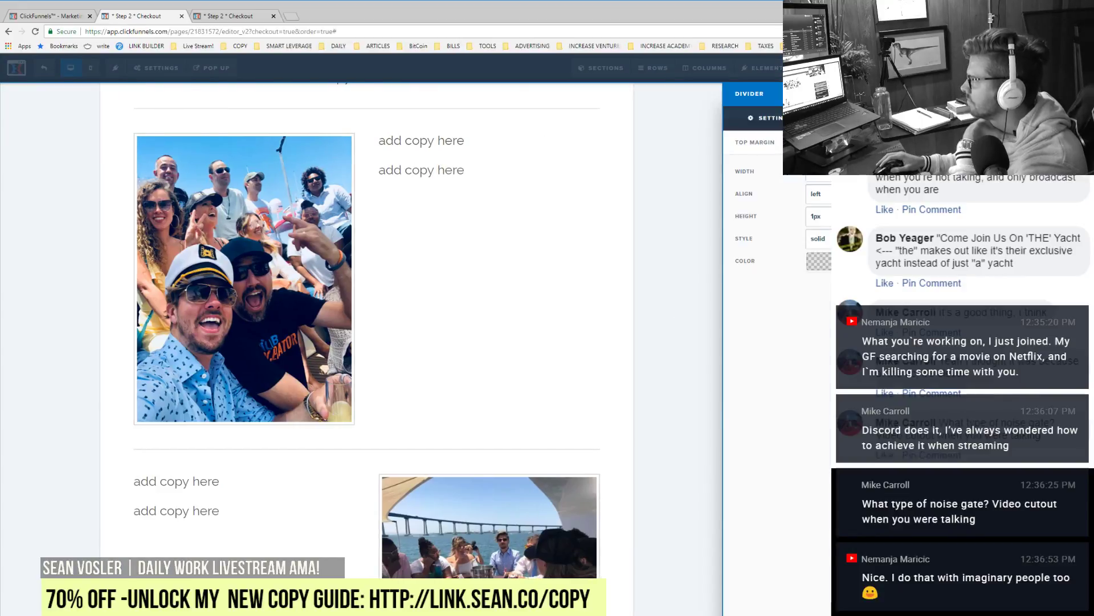
{"action": "left_click", "coordinate": [703, 194]}
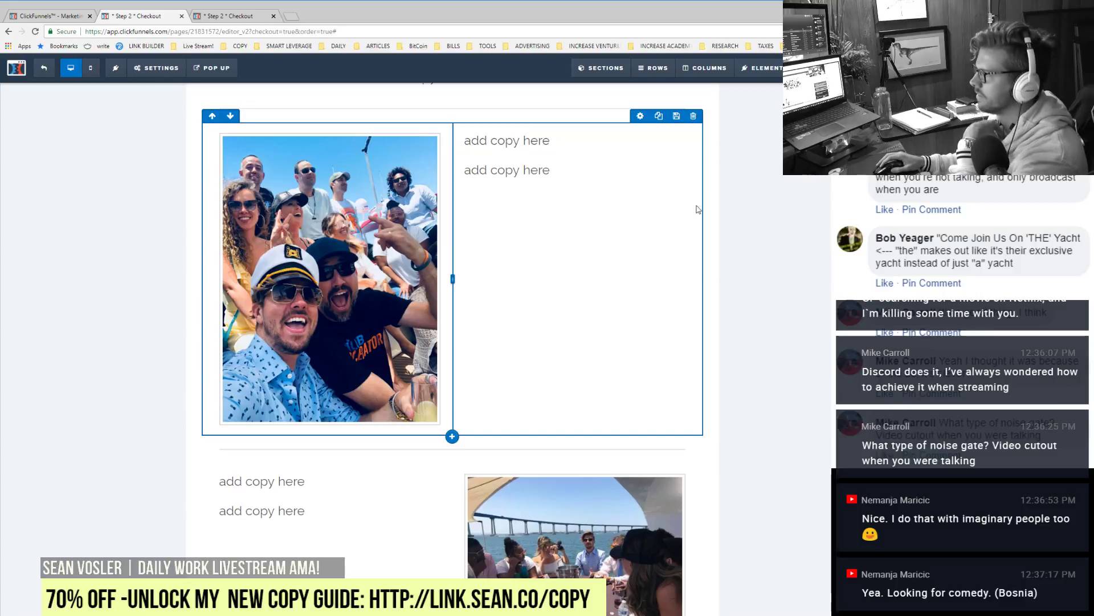
Step: Check the lower yacht photo and two-column row settings, then open a new browser tab
{"action": "left_click", "coordinate": [592, 505]}
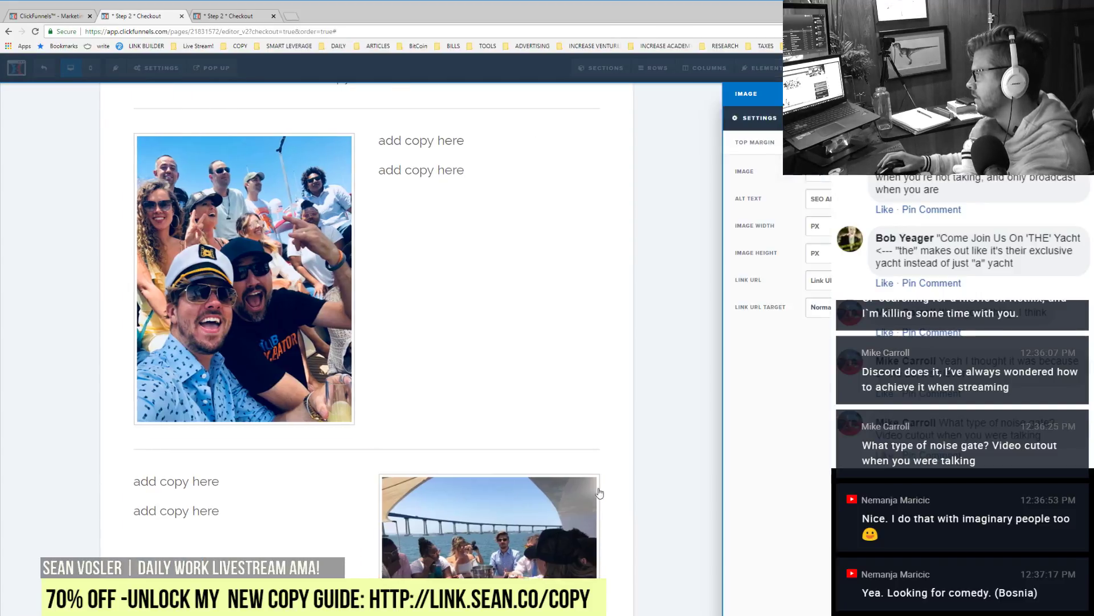
{"action": "left_click", "coordinate": [680, 422]}
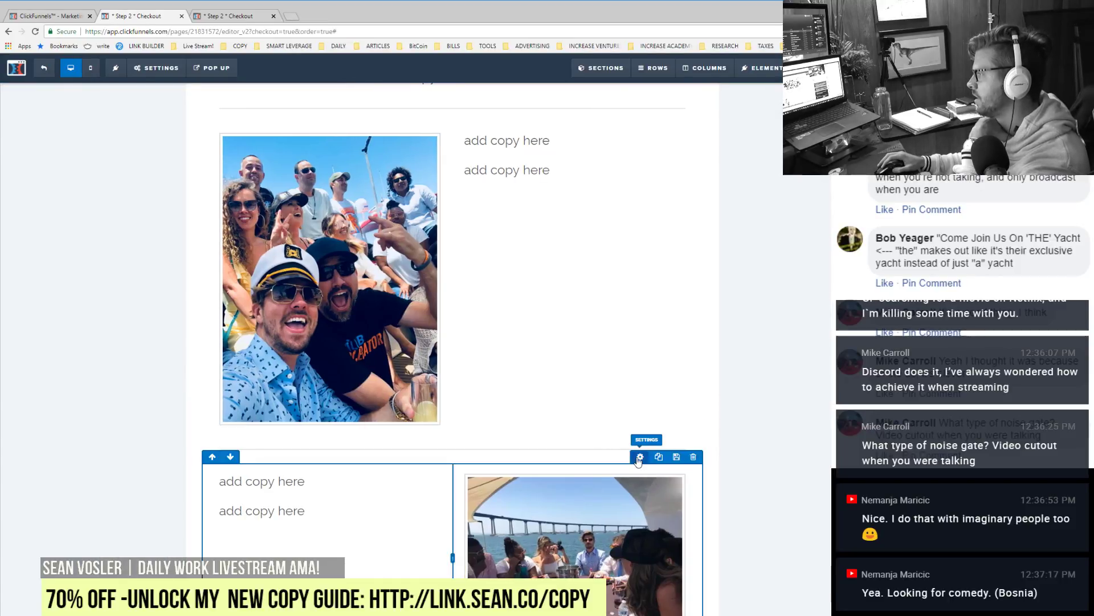
{"action": "left_click", "coordinate": [639, 459]}
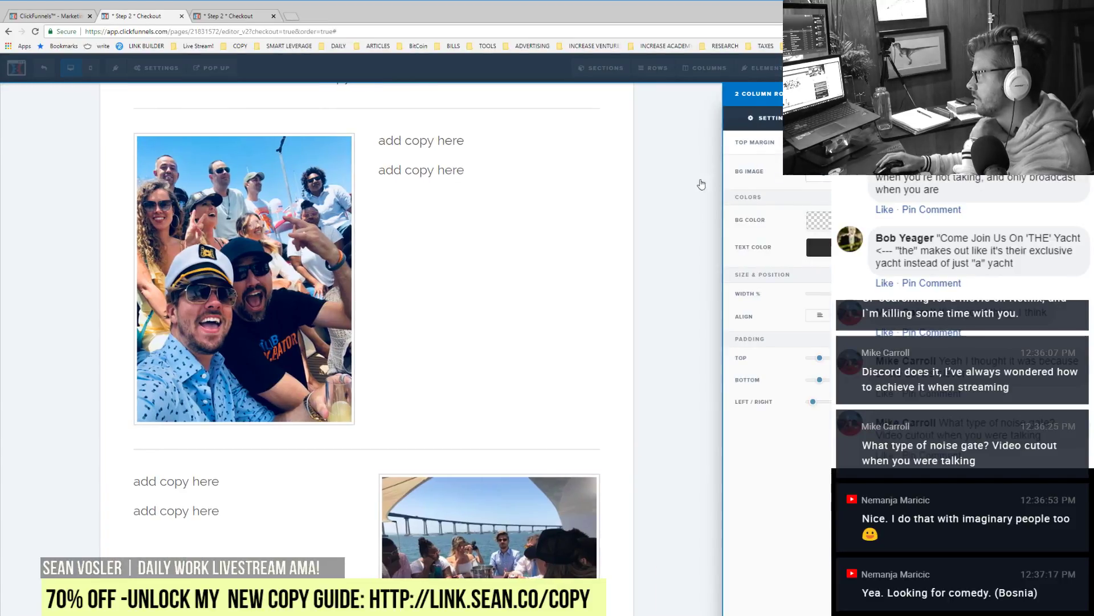
{"action": "left_click", "coordinate": [601, 237]}
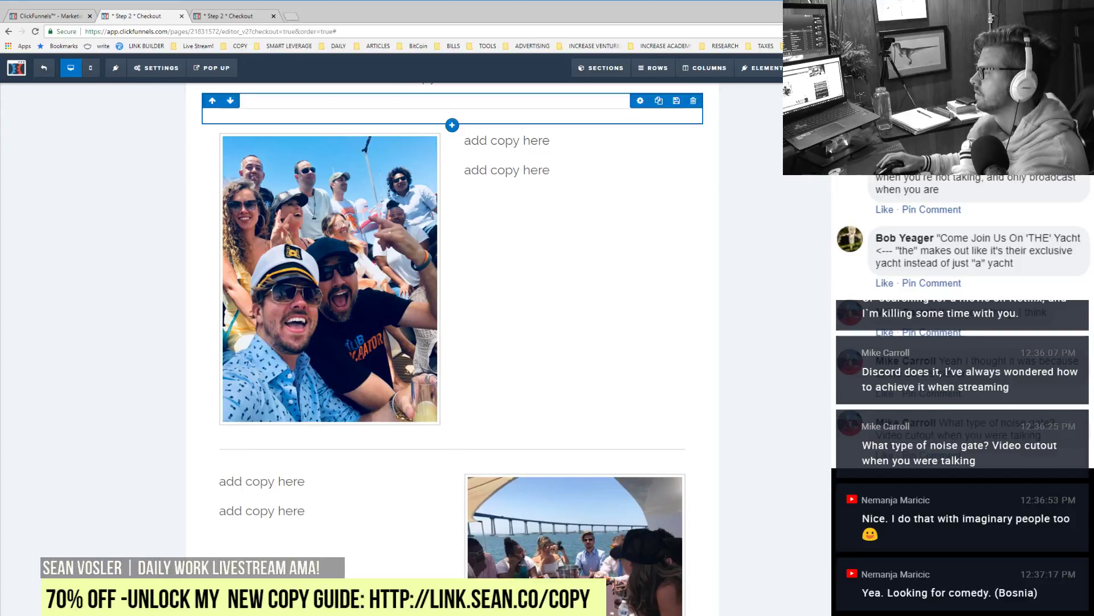
{"action": "left_click", "coordinate": [296, 21]}
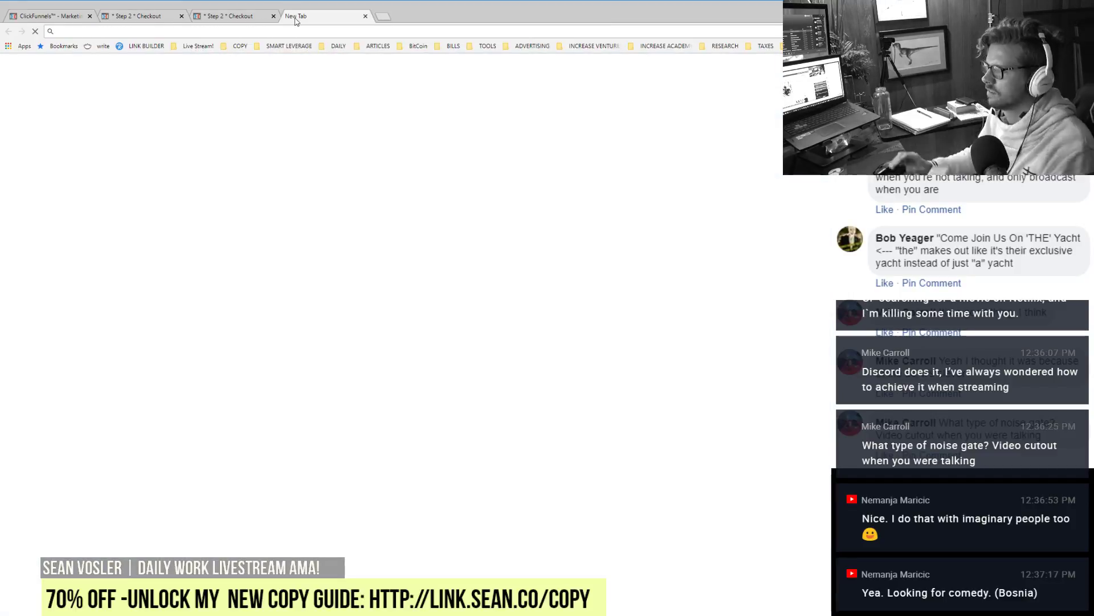
Step: Search 'game night jason' and skim the Game Night (film) Wikipedia article
{"action": "type", "text": "game night jason bateman"}
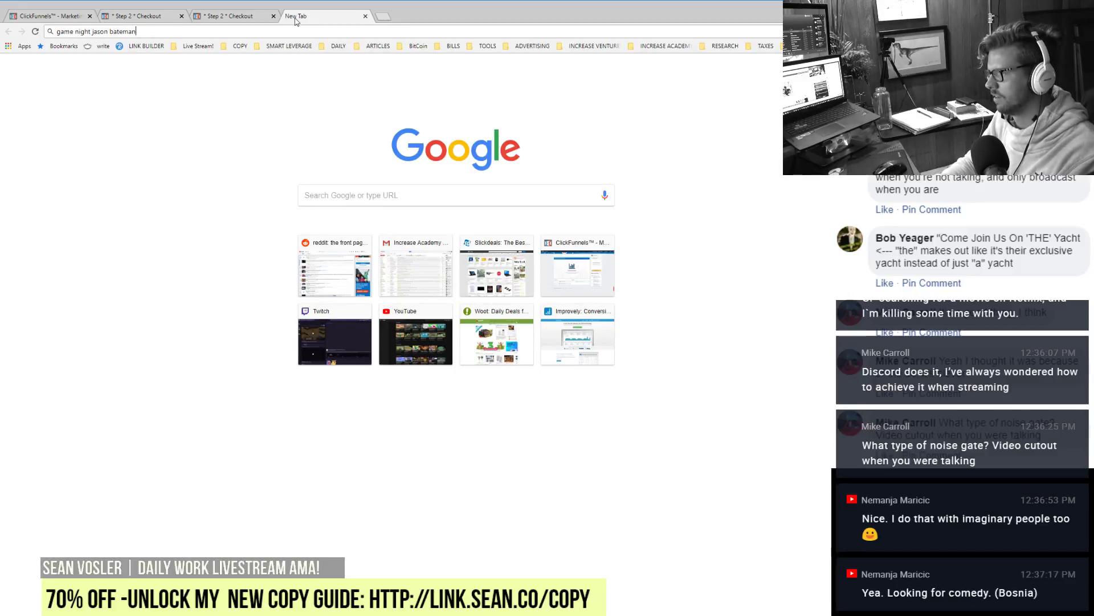
{"action": "key", "text": "Return"}
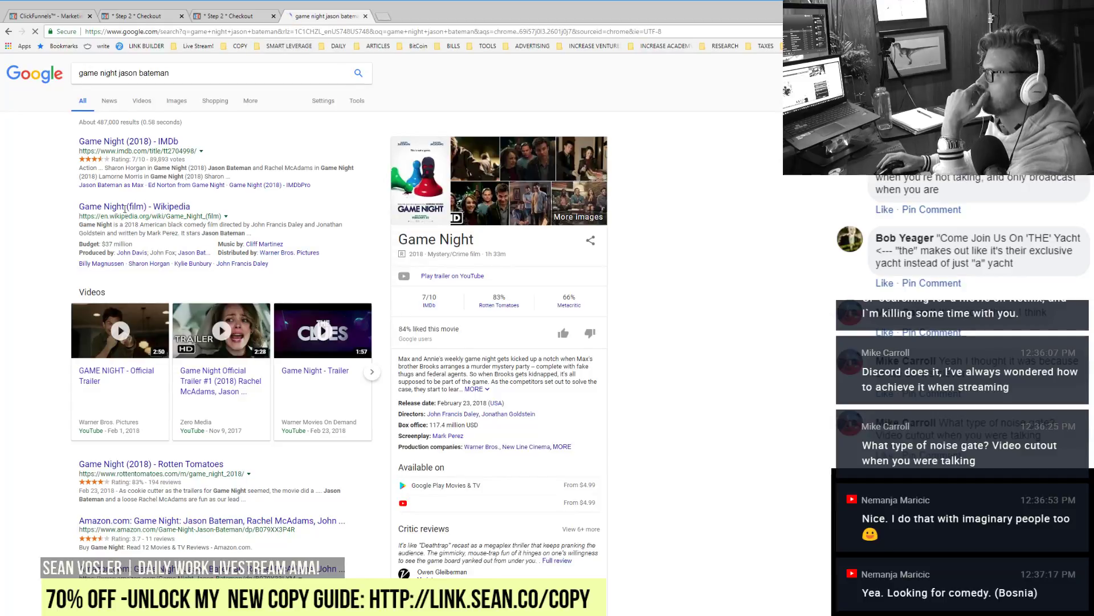
{"action": "left_click", "coordinate": [125, 209]}
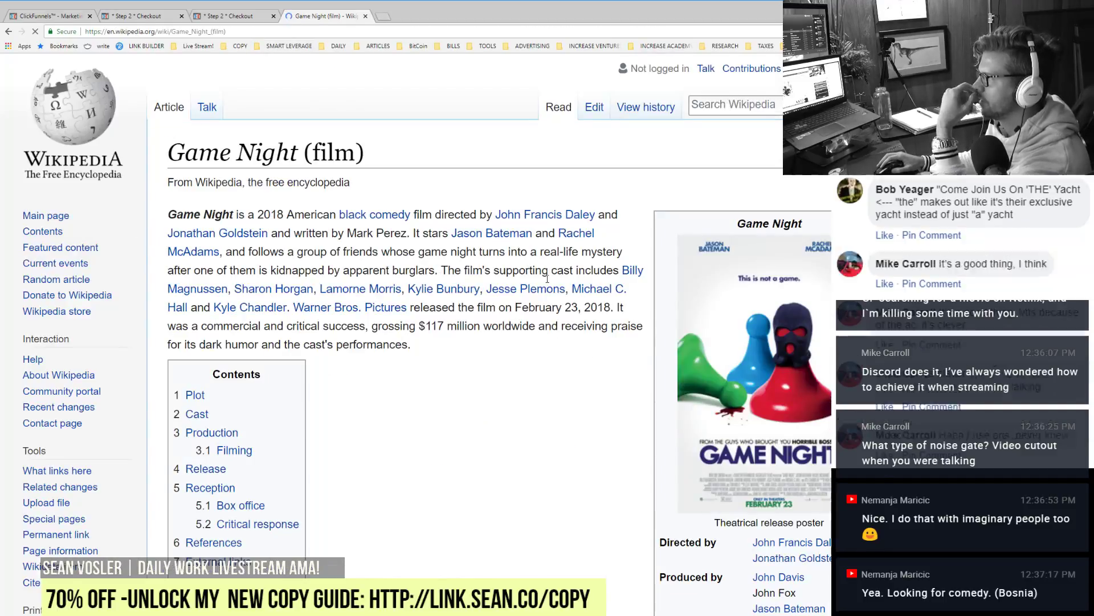
{"action": "scroll", "coordinate": [563, 361], "scroll_direction": "down", "scroll_amount": 5}
{"action": "scroll", "coordinate": [563, 361], "scroll_direction": "up", "scroll_amount": 3}
{"action": "scroll", "coordinate": [562, 360], "scroll_direction": "down", "scroll_amount": 2}
{"action": "scroll", "coordinate": [562, 361], "scroll_direction": "up", "scroll_amount": 15}
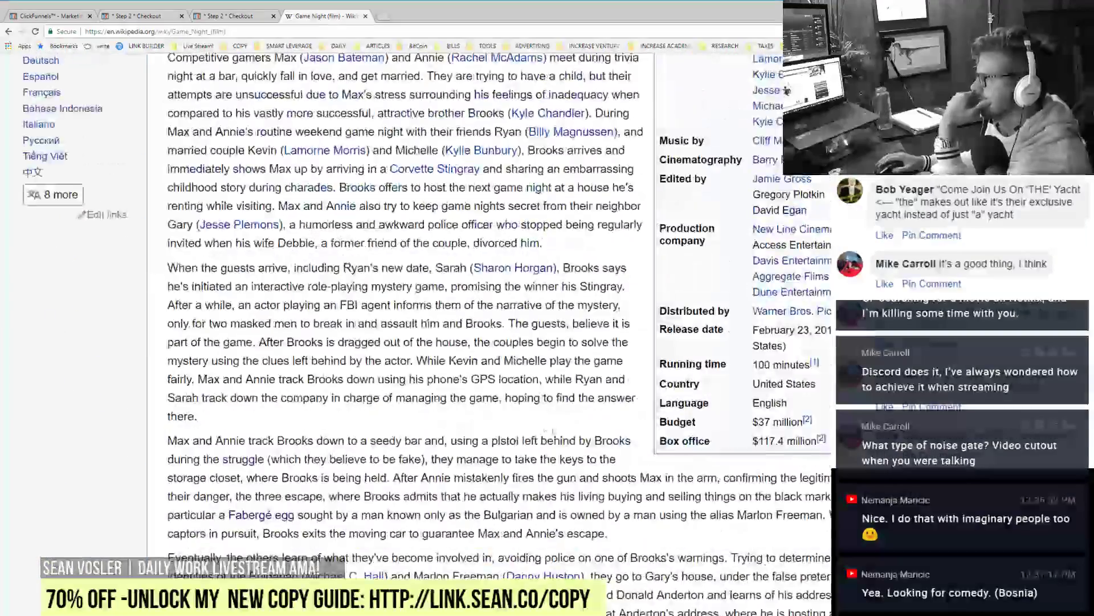
Step: Close the Wikipedia tab and return to the checkout editor, scrolled to the top
{"action": "left_click", "coordinate": [365, 15]}
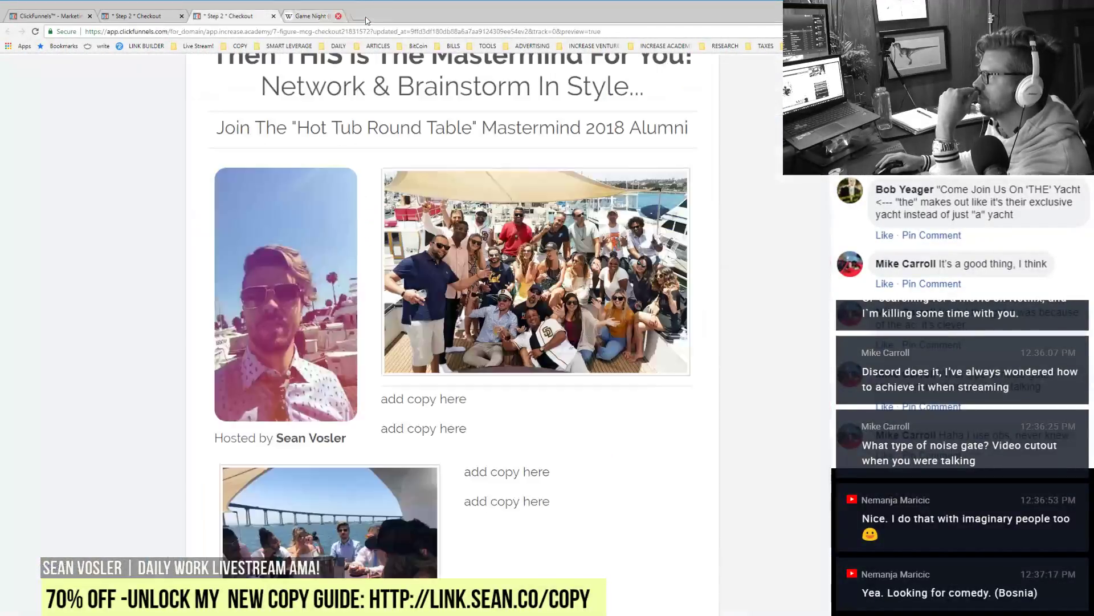
{"action": "left_click", "coordinate": [153, 15]}
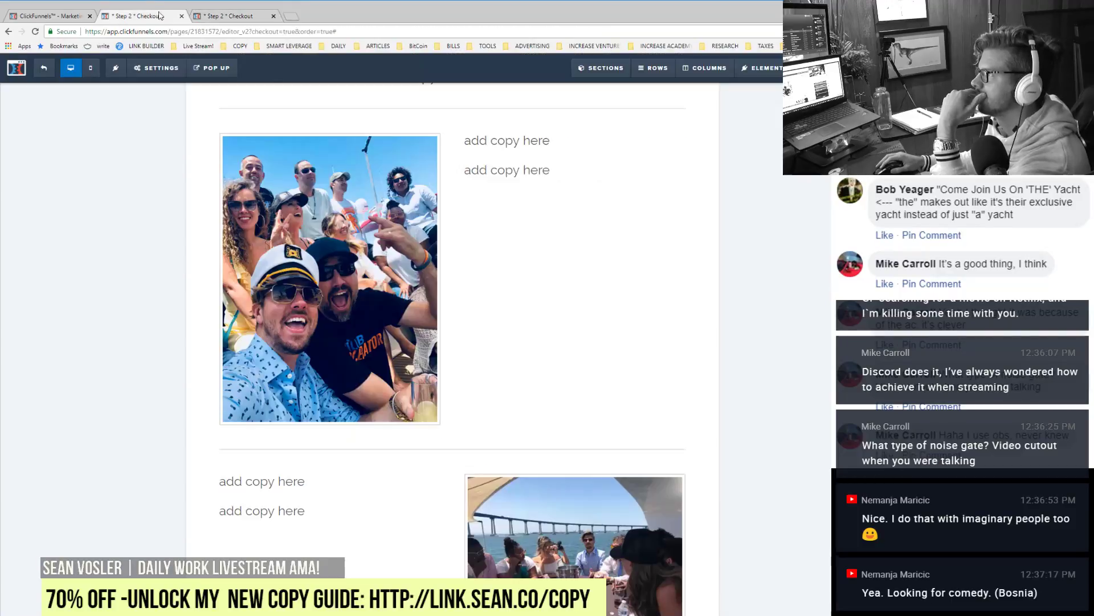
{"action": "scroll", "coordinate": [538, 398], "scroll_direction": "up", "scroll_amount": 10}
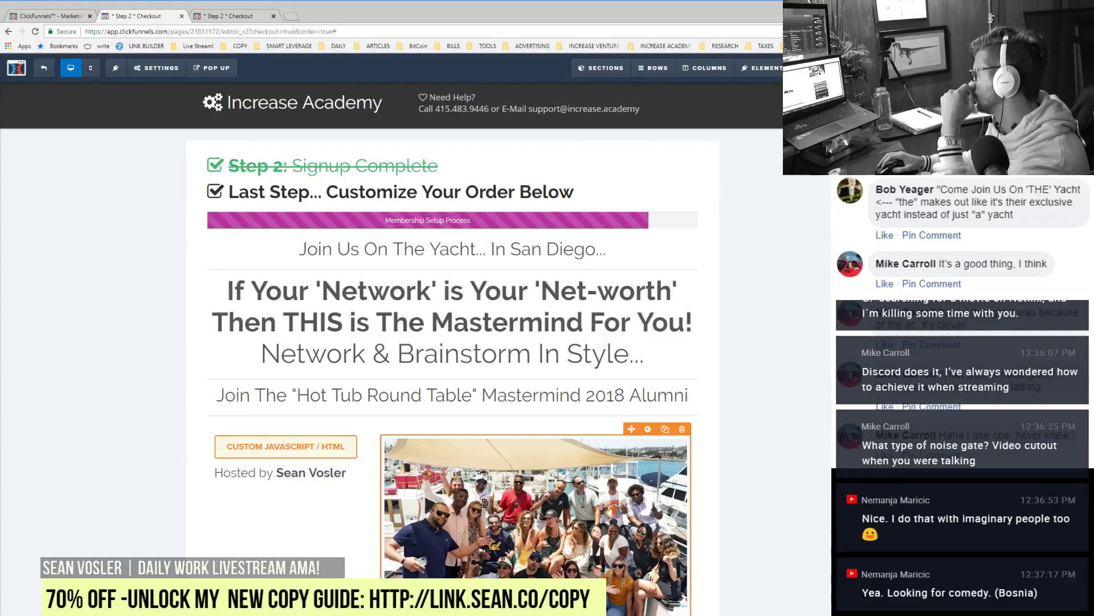
Step: In a new tab, search 'im your party captain now', correct it to 'too', and view image results
{"action": "left_click", "coordinate": [290, 16]}
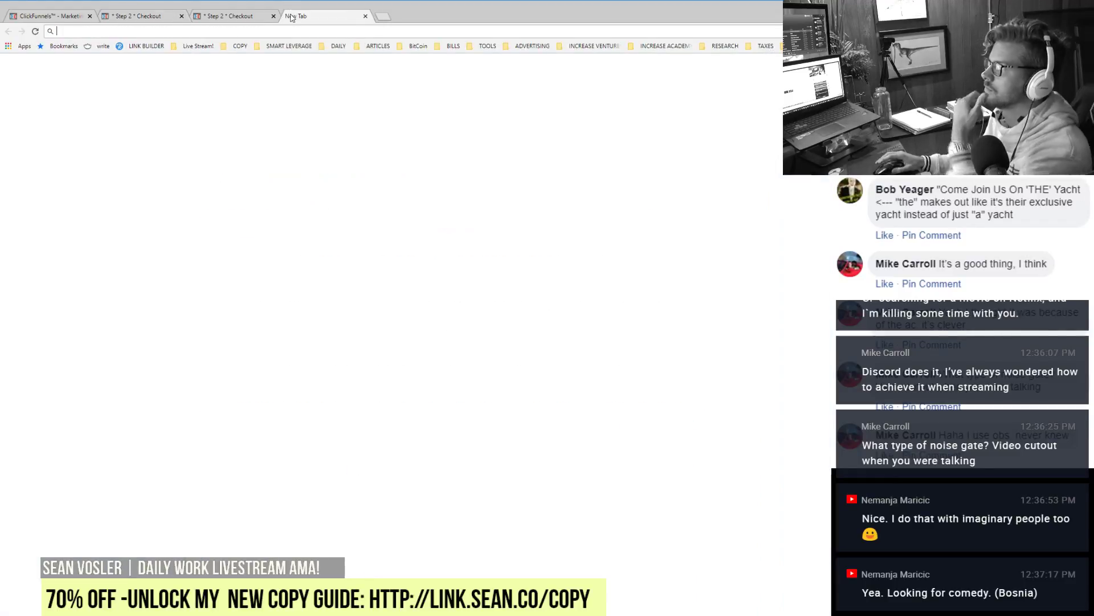
{"action": "type", "text": "im your party cap"}
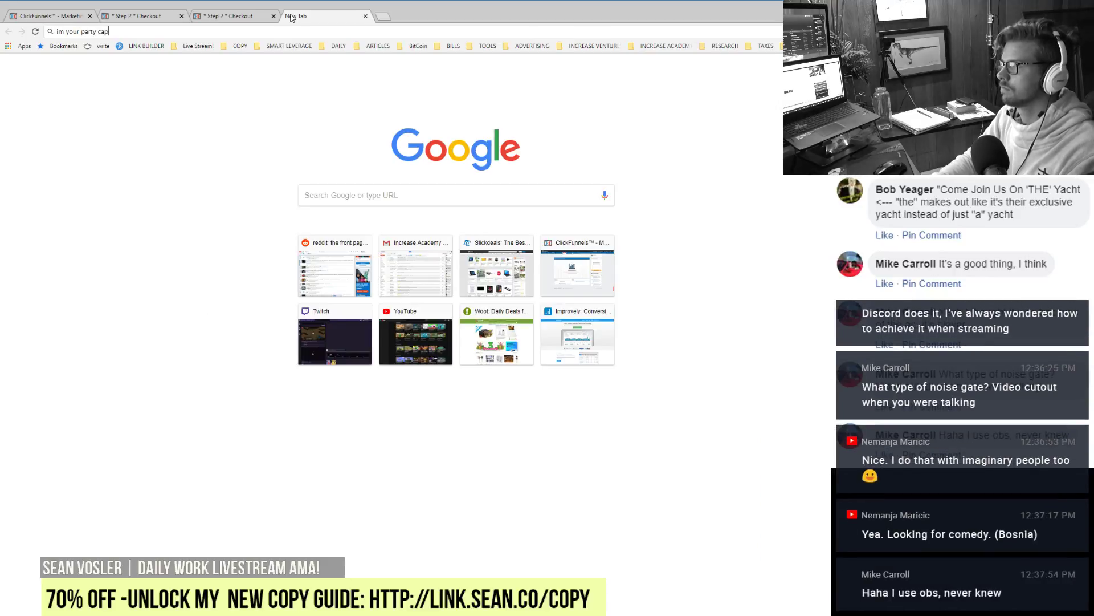
{"action": "type", "text": "tain now"}
{"action": "key", "text": "Return"}
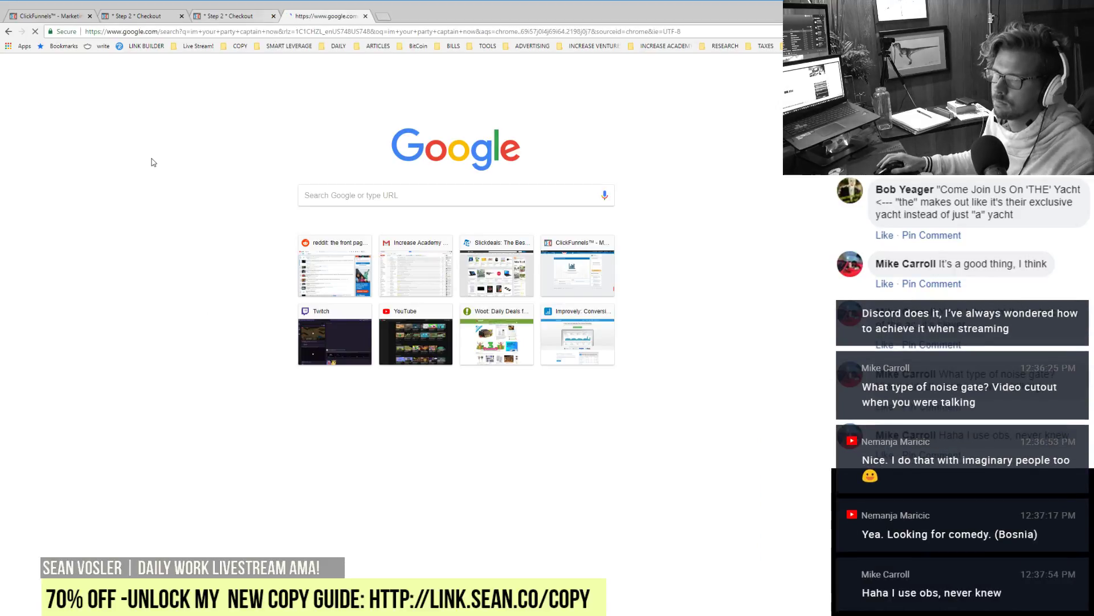
{"action": "double_click", "coordinate": [178, 73]}
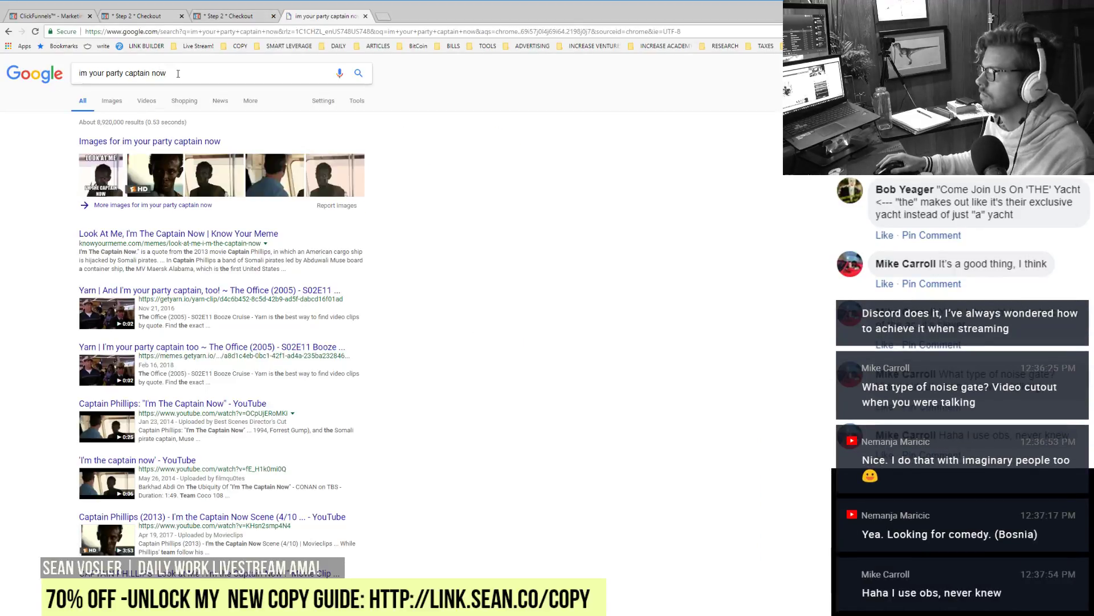
{"action": "type", "text": "too"}
{"action": "key", "text": "Return"}
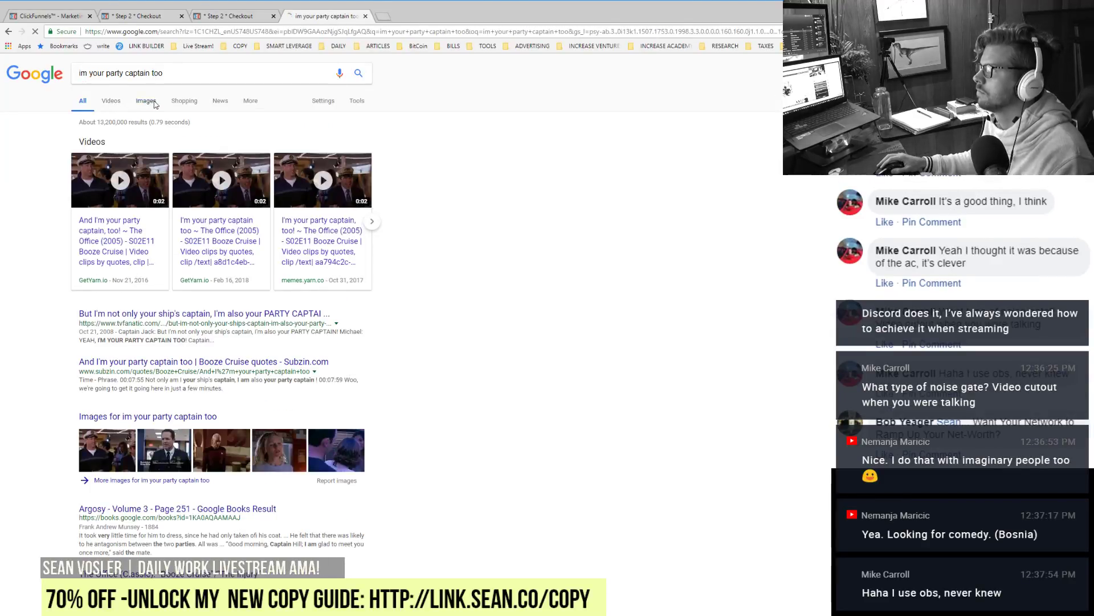
{"action": "left_click", "coordinate": [153, 102]}
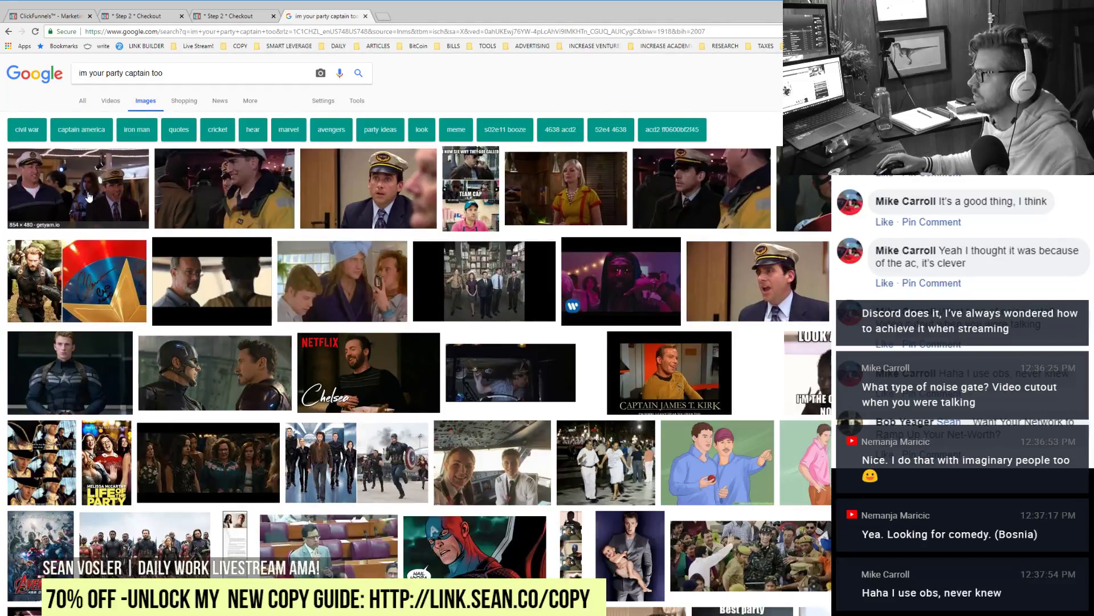
Step: Check a result's Yarn clip source, close it, search with 'gif' added, then return to the editor
{"action": "left_click", "coordinate": [88, 197]}
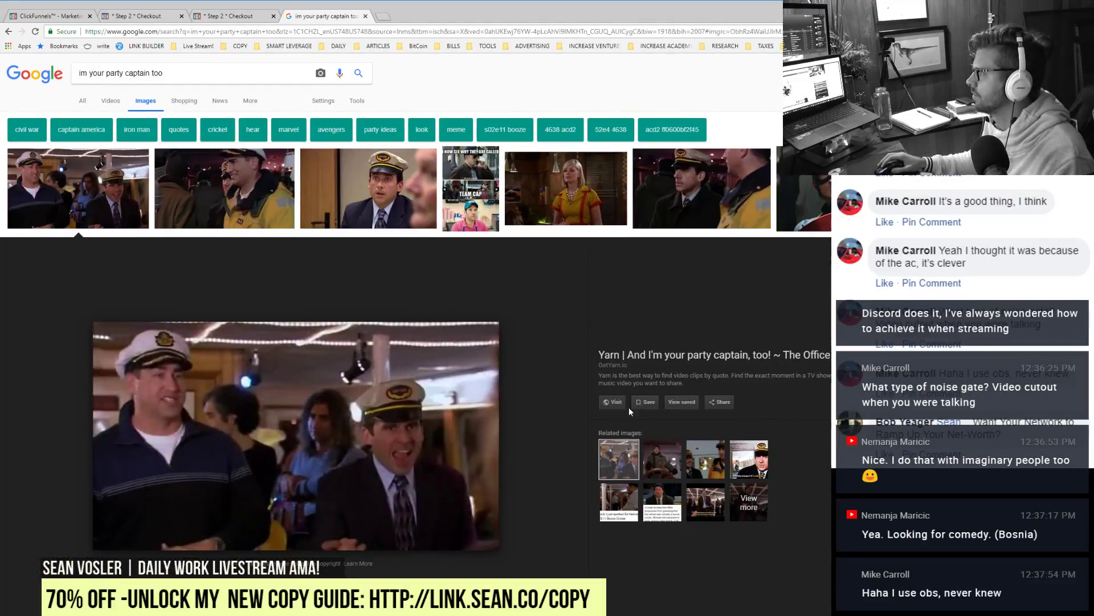
{"action": "left_click", "coordinate": [375, 409]}
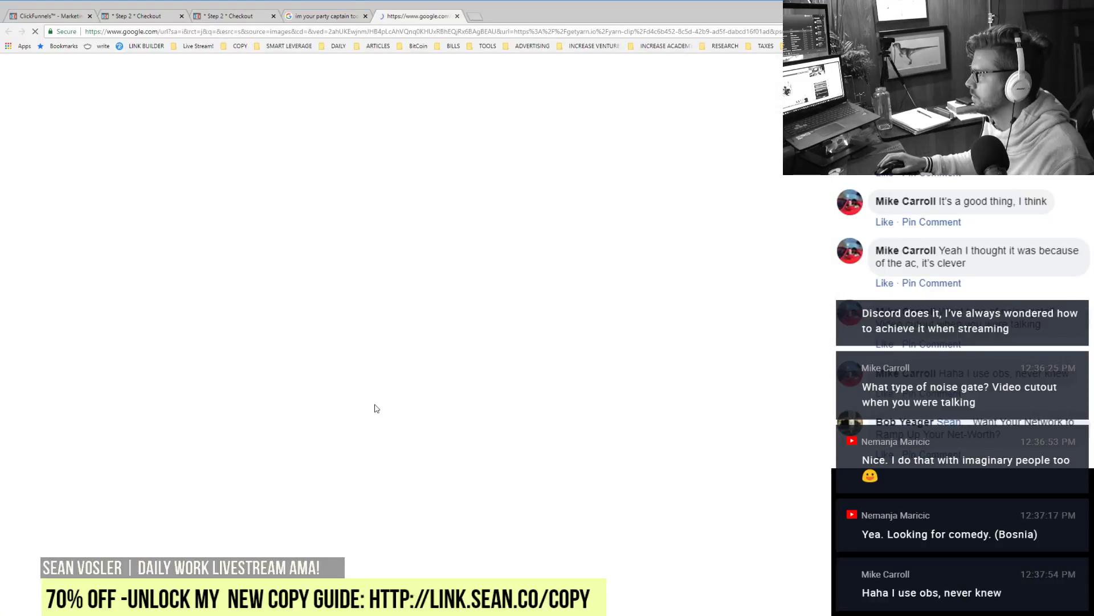
{"action": "left_click", "coordinate": [356, 16]}
{"action": "left_click", "coordinate": [397, 18]}
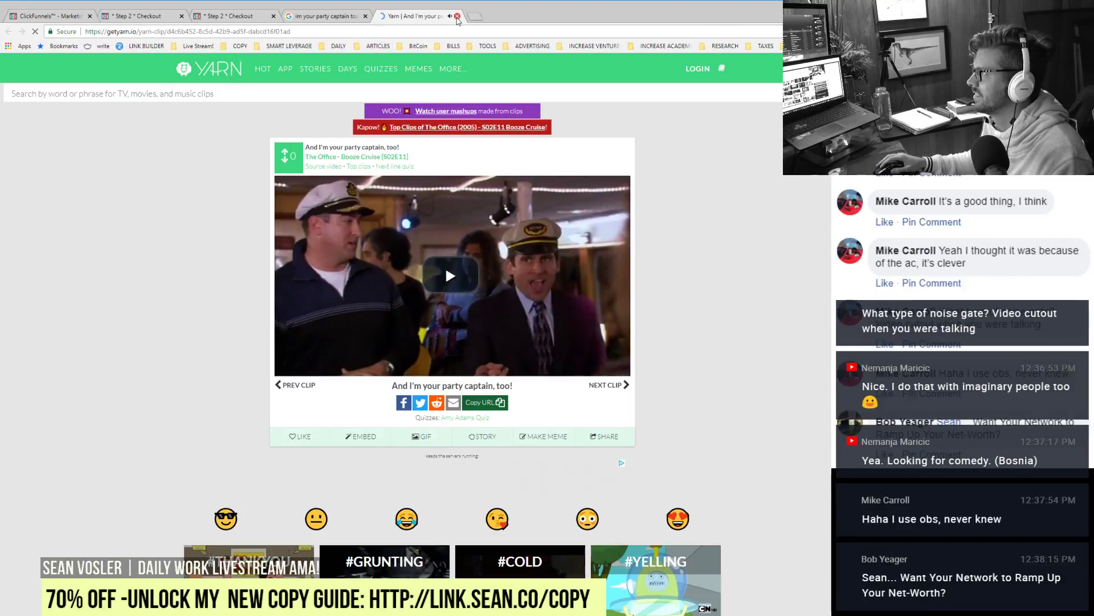
{"action": "key", "text": "ctrl+w"}
{"action": "type", "text": "gif"}
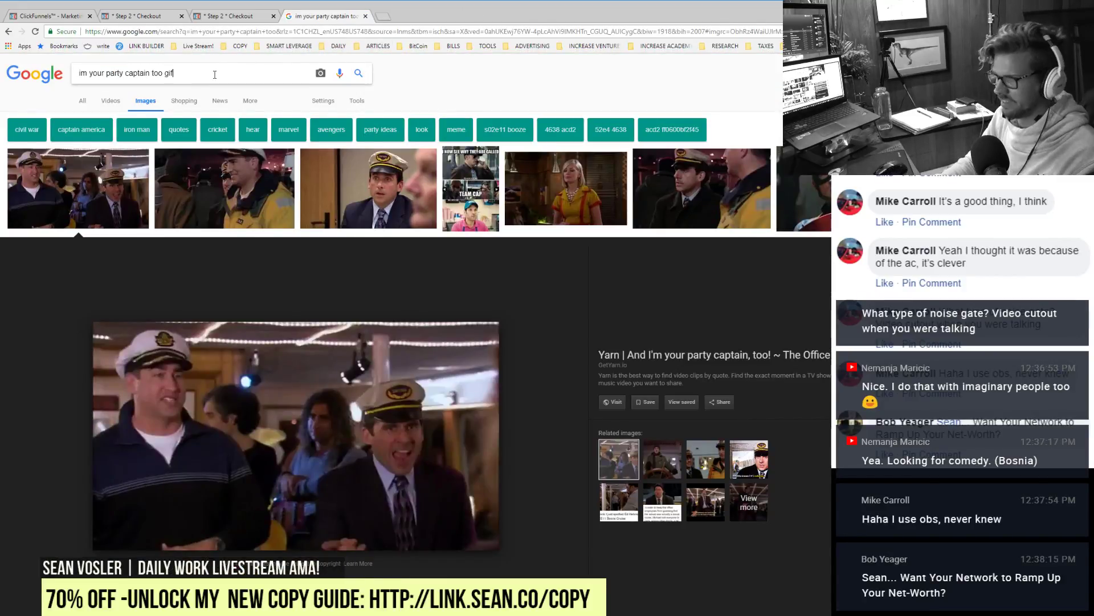
{"action": "key", "text": "Return"}
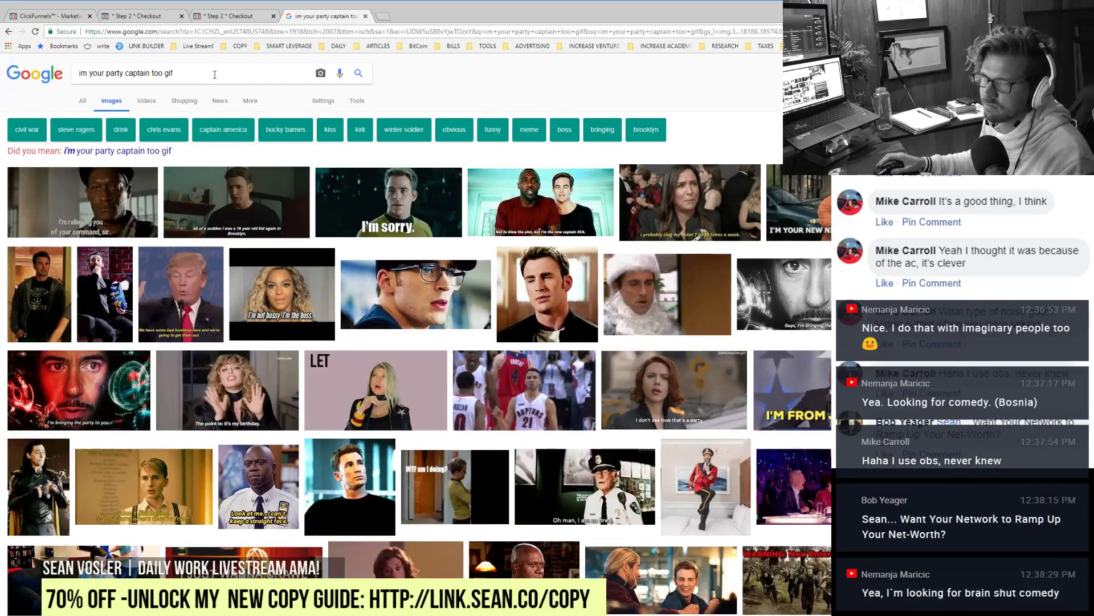
{"action": "left_click", "coordinate": [49, 14]}
{"action": "left_click", "coordinate": [131, 11]}
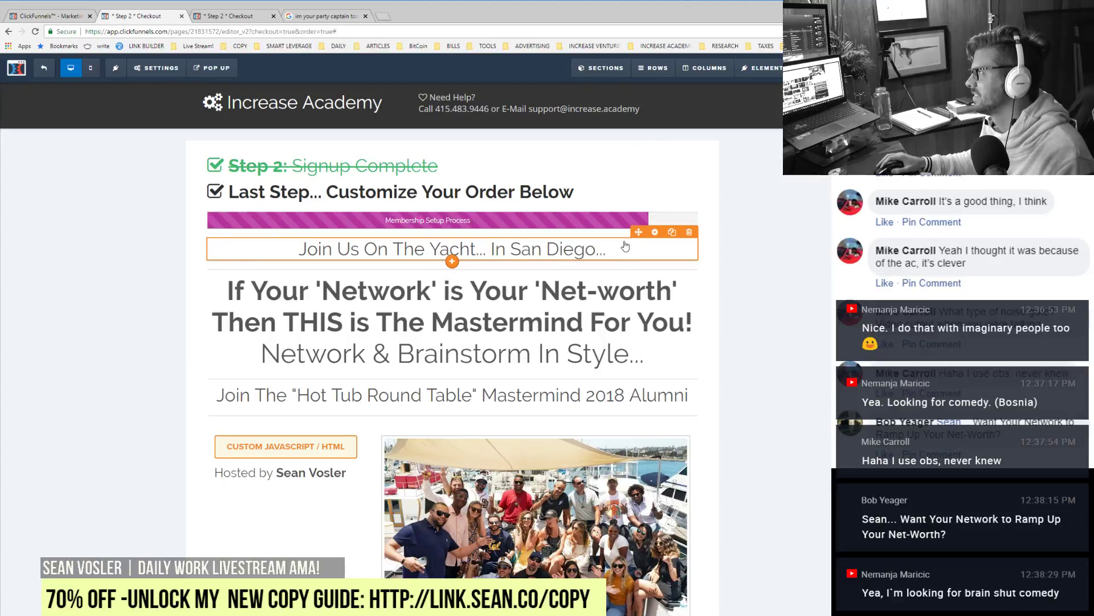
Step: Duplicate the Join Us On The Yacht headline, move the copy to the page top, and select its text
{"action": "left_click", "coordinate": [672, 232]}
{"action": "left_click_drag", "start_coordinate": [533, 255], "coordinate": [406, 164]}
{"action": "triple_click", "coordinate": [405, 165]}
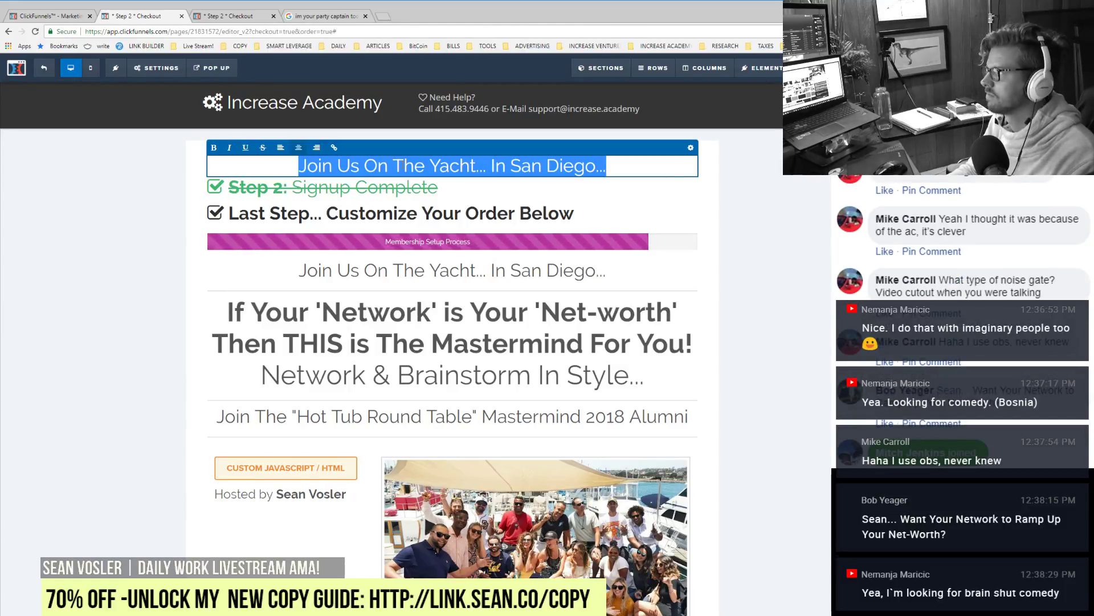
Step: Retype the copy as '{NAME}... Want Your Network to Ramp Up Your Net-Worth?'
{"action": "type", "text": "{}"}
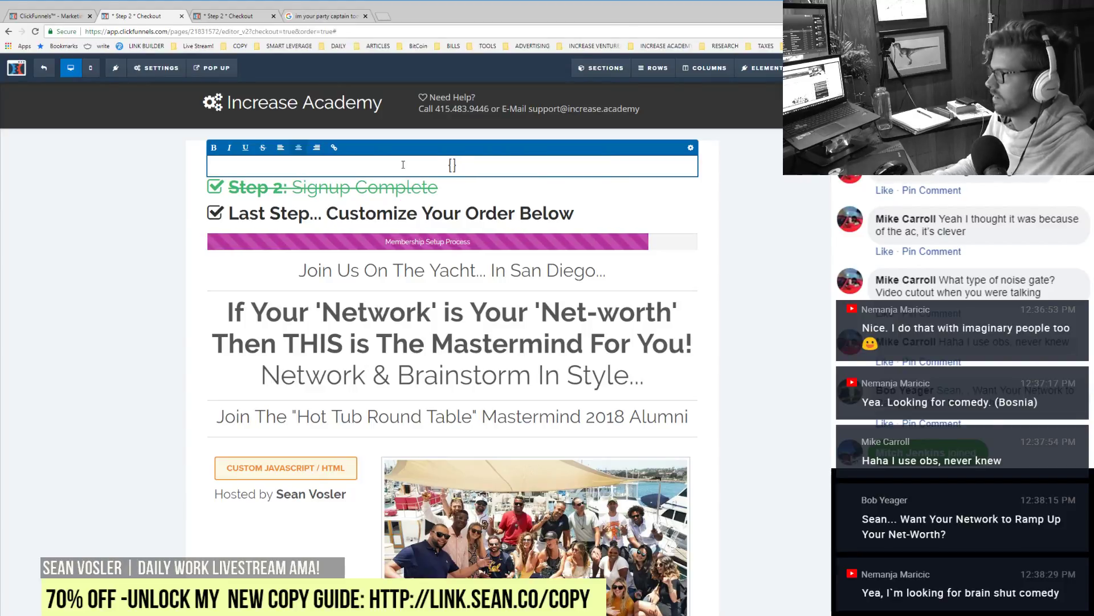
{"action": "type", "text": "B"}
{"action": "key", "text": "BackSpace"}
{"action": "type", "text": "NA"}
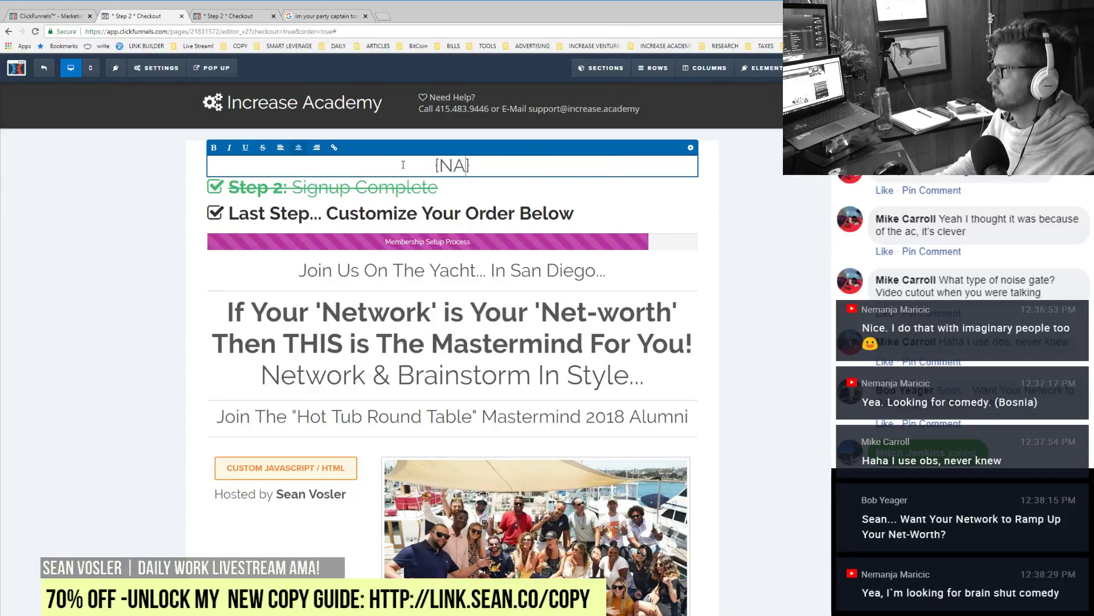
{"action": "type", "text": "ME}"}
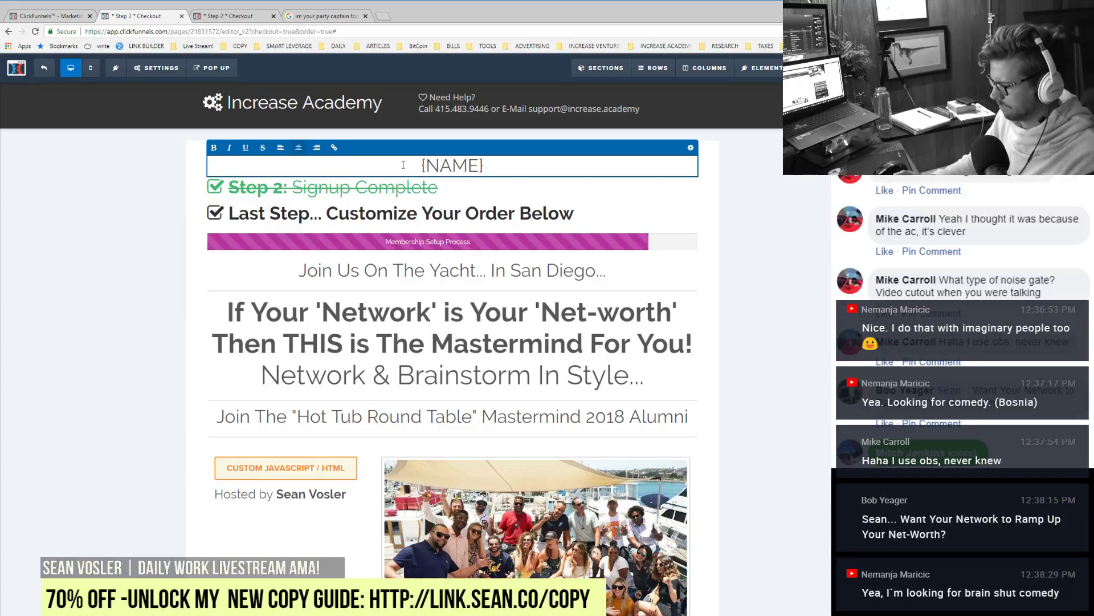
{"action": "type", "text": "... What"}
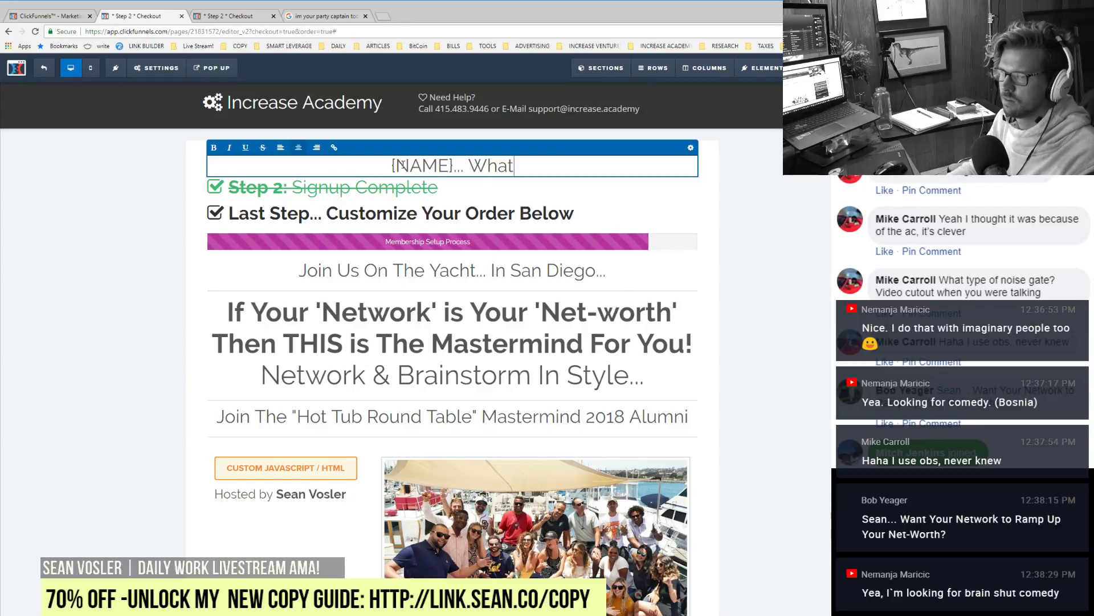
{"action": "type", "text": "'s Your"}
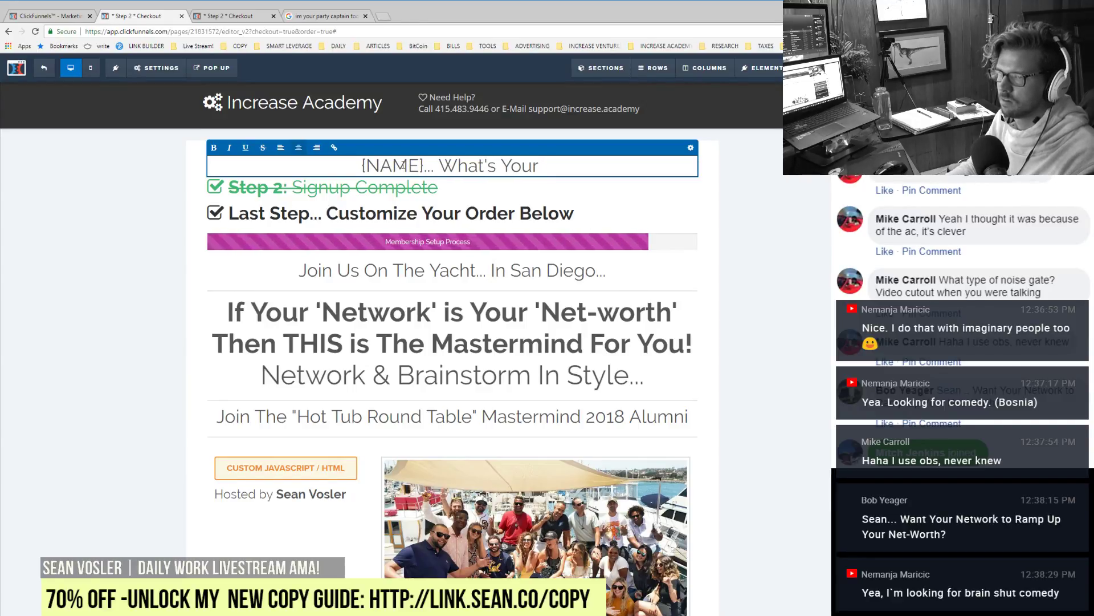
{"action": "key", "text": "BackSpace"}
{"action": "key", "text": "BackSpace"}
{"action": "key", "text": "BackSpace"}
{"action": "key", "text": "BackSpace"}
{"action": "key", "text": "BackSpace"}
{"action": "key", "text": "BackSpace"}
{"action": "key", "text": "BackSpace"}
{"action": "key", "text": "BackSpace"}
{"action": "key", "text": "BackSpace"}
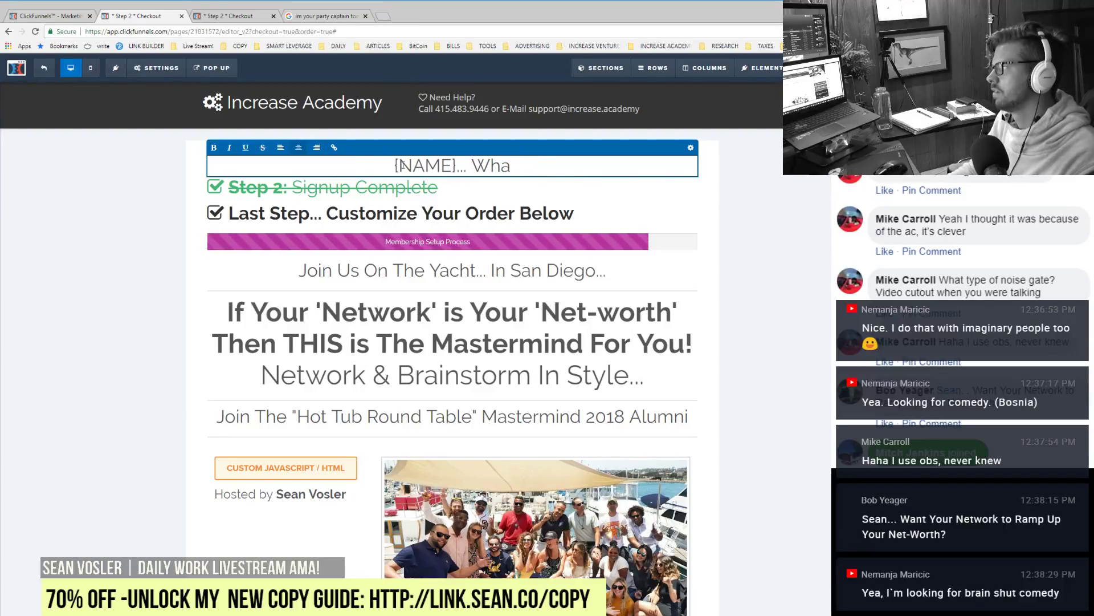
{"action": "type", "text": "nt"}
{"action": "key", "text": "BackSpace"}
{"action": "key", "text": "BackSpace"}
{"action": "key", "text": "BackSpace"}
{"action": "key", "text": "BackSpace"}
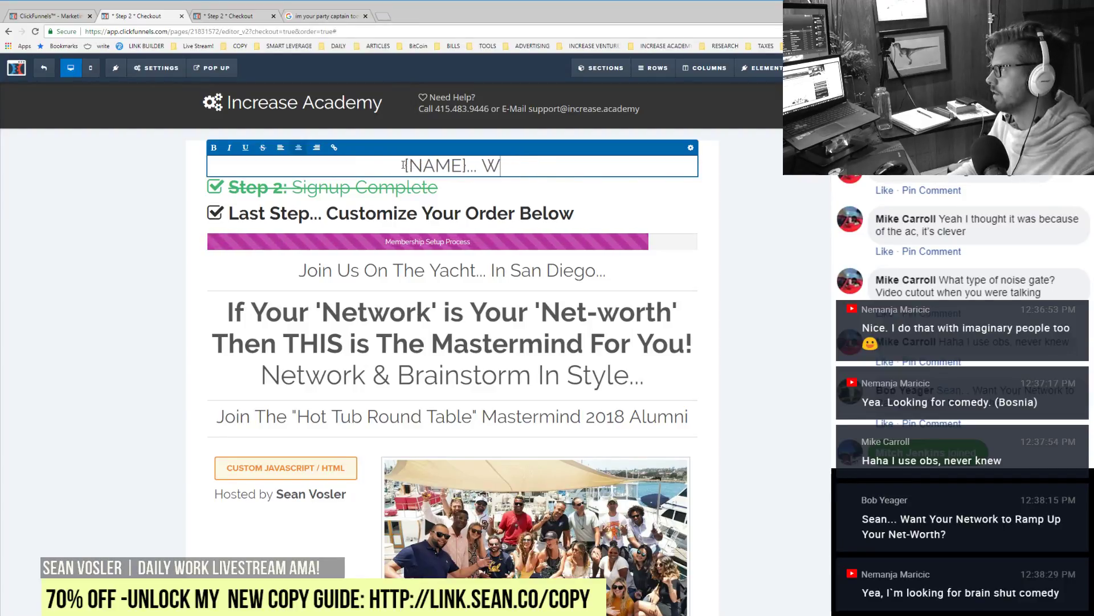
{"action": "type", "text": "ant to"}
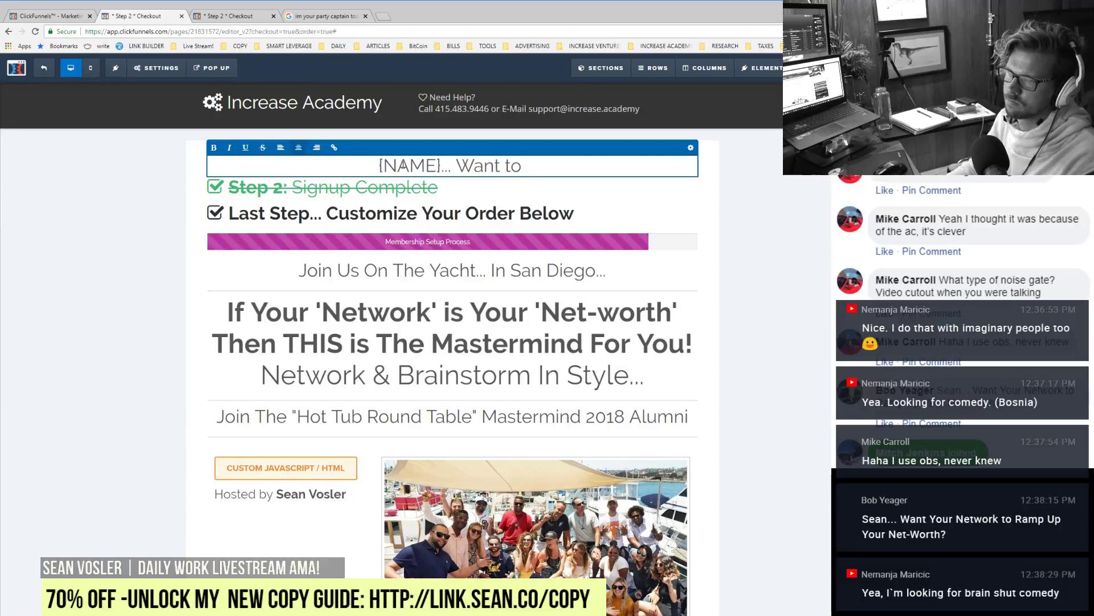
{"action": "key", "text": "BackSpace"}
{"action": "key", "text": "BackSpace"}
{"action": "key", "text": "BackSpace"}
{"action": "type", "text": "Your Networ"}
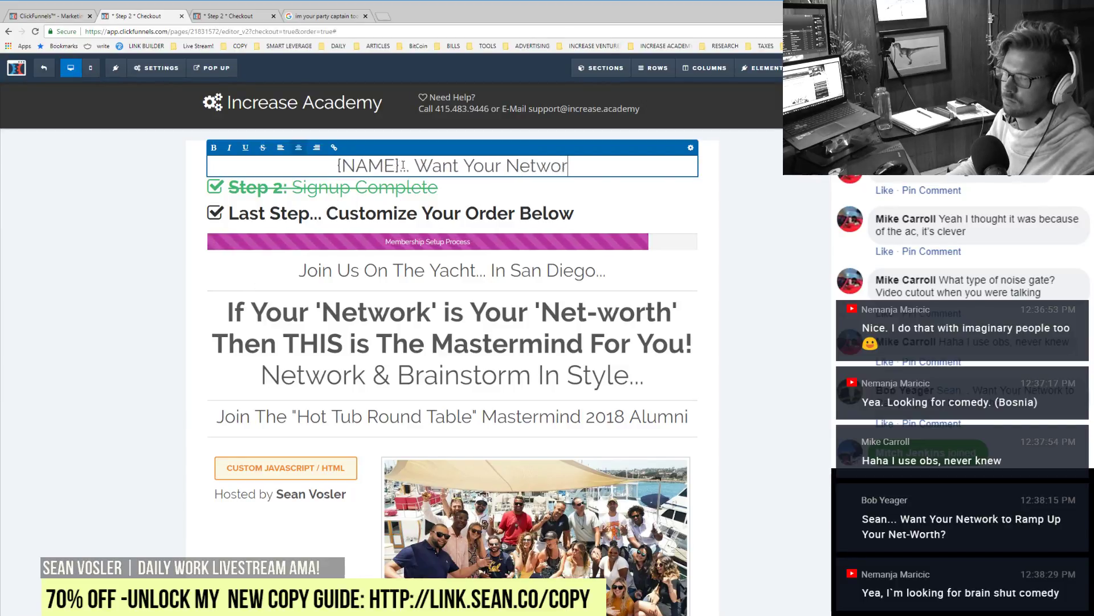
{"action": "type", "text": "k to Ramp Up Yo"}
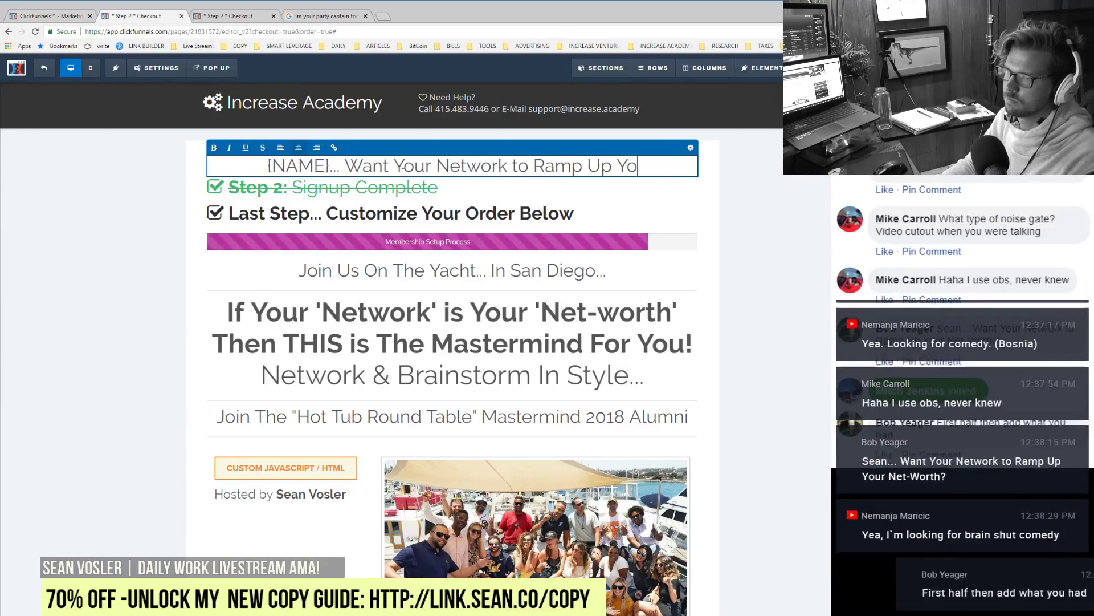
{"action": "type", "text": "ur Net-W"}
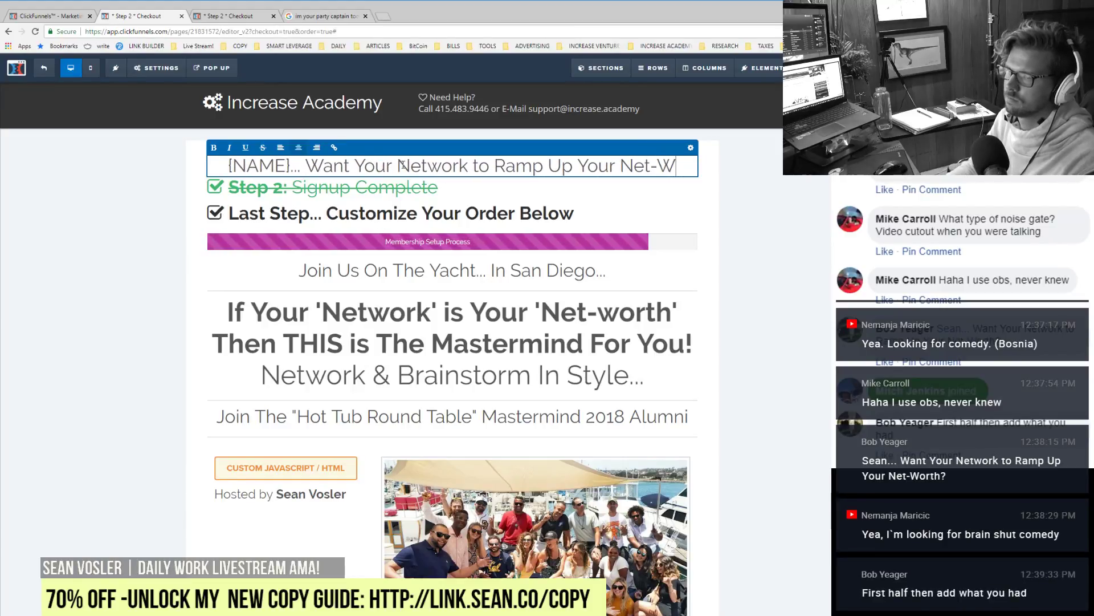
{"action": "type", "text": "orth?"}
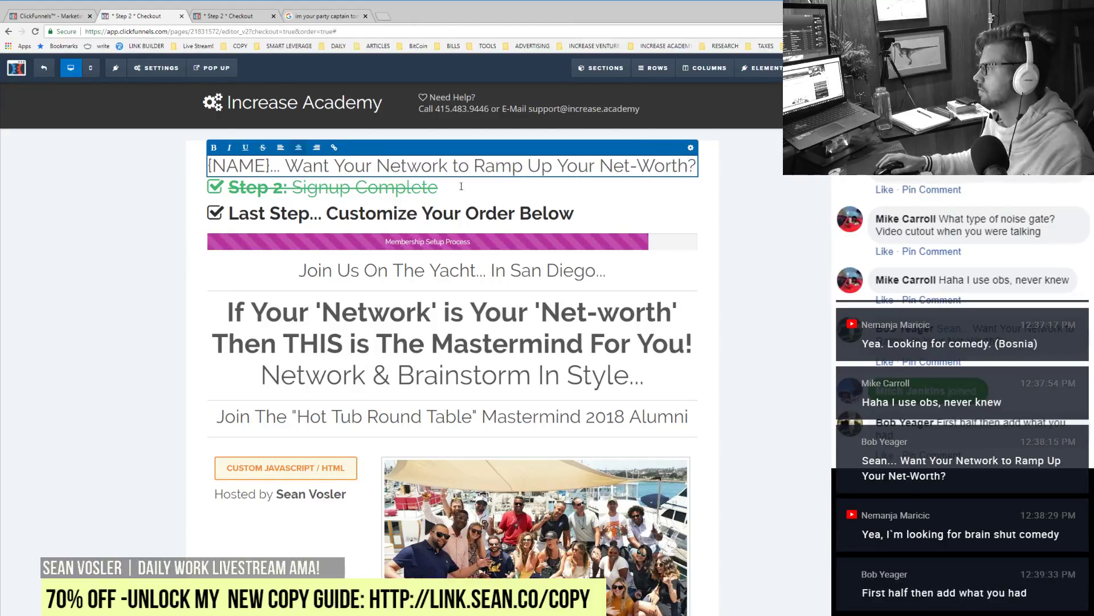
{"action": "left_click", "coordinate": [784, 423]}
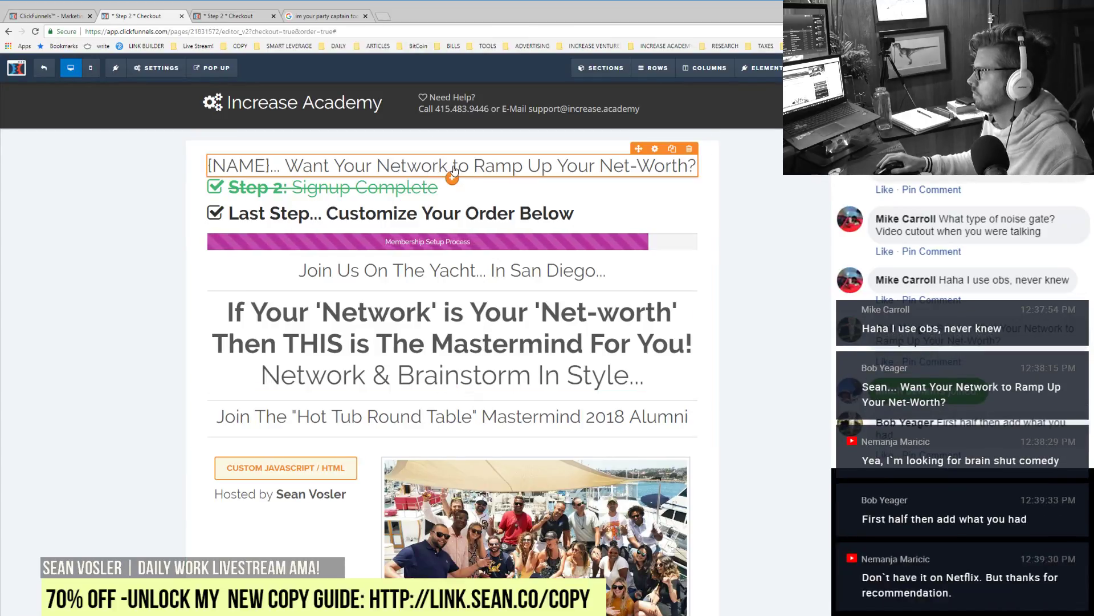
Step: Drag the {NAME} question below 'Network & Brainstorm In Style...', displacing the Hot Tub Round Table line, then return to the GIF results
{"action": "left_click_drag", "start_coordinate": [455, 171], "coordinate": [465, 397]}
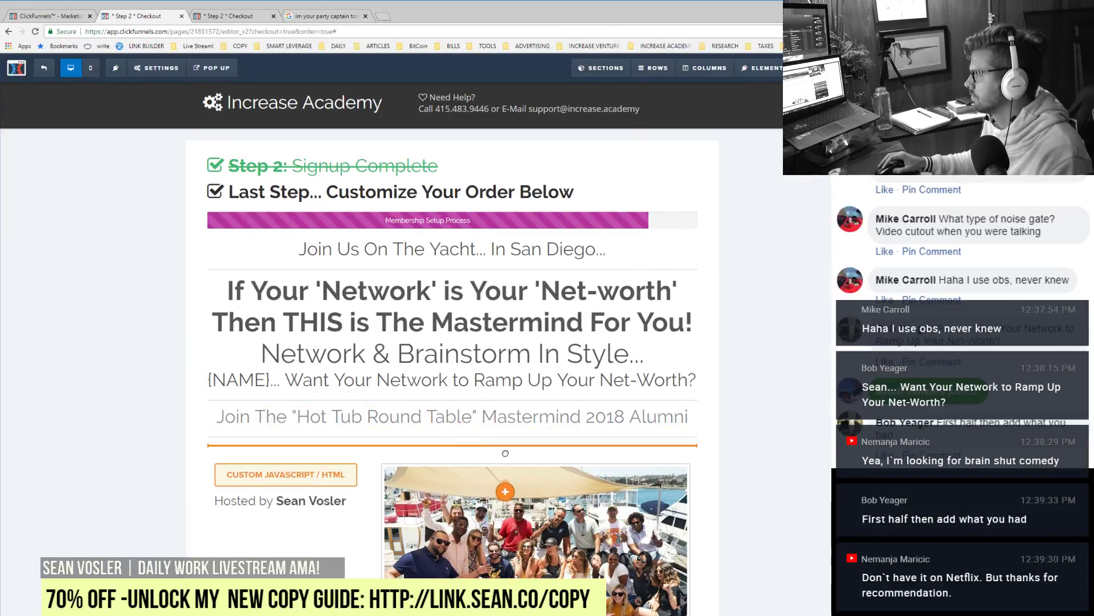
{"action": "mouse_move", "coordinate": [493, 416]}
{"action": "left_mouse_down"}
{"action": "mouse_move", "coordinate": [496, 424]}
{"action": "mouse_move", "coordinate": [501, 409]}
{"action": "mouse_move", "coordinate": [501, 428]}
{"action": "mouse_move", "coordinate": [493, 411]}
{"action": "mouse_move", "coordinate": [485, 415]}
{"action": "left_mouse_up"}
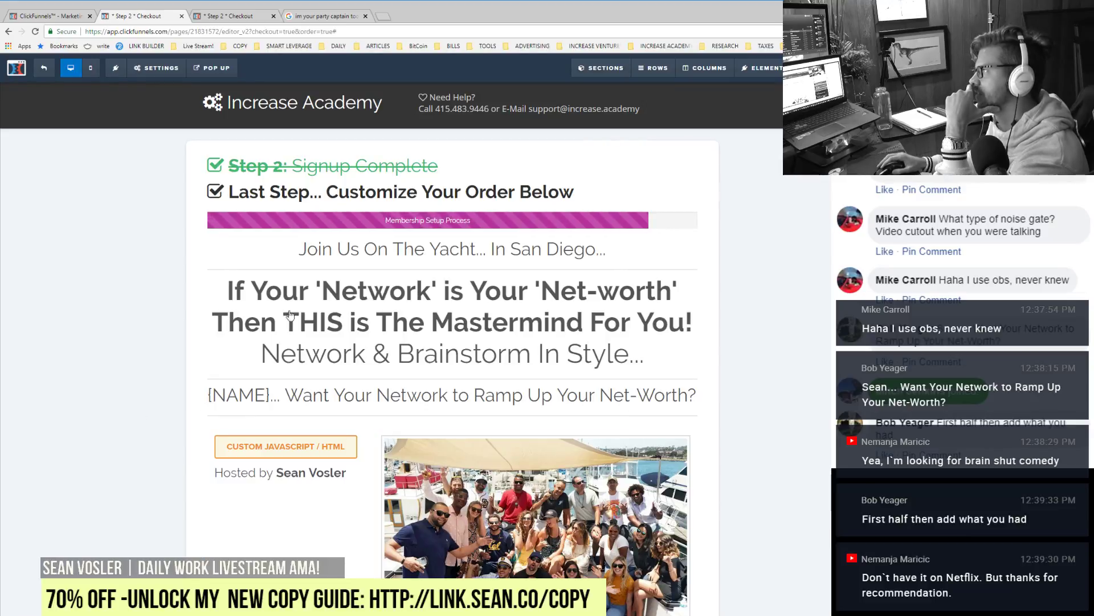
{"action": "left_click", "coordinate": [336, 16]}
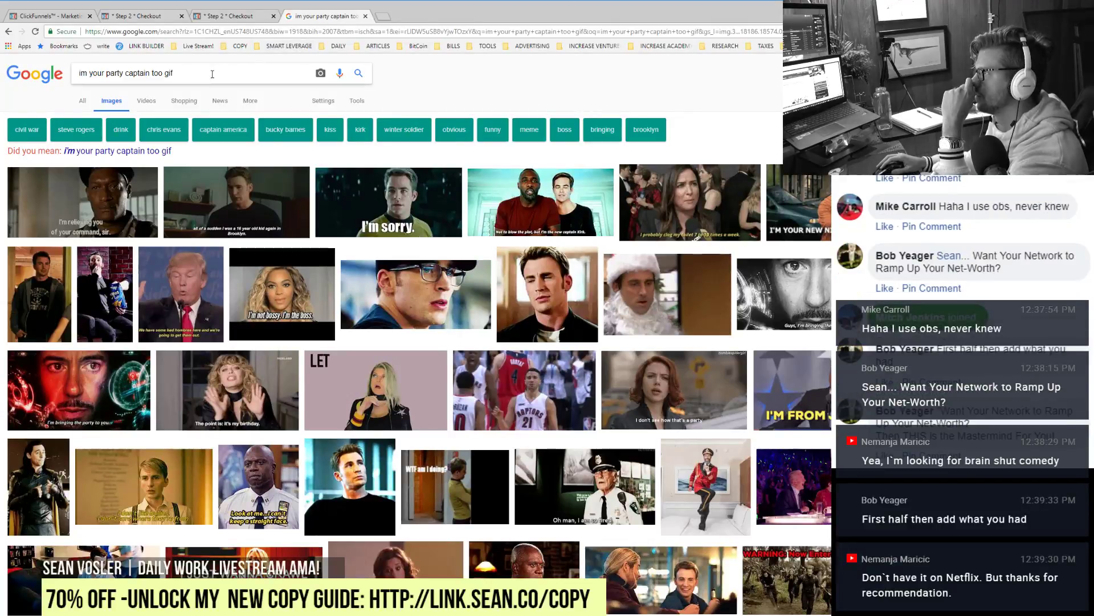
Step: Search Google Images for 'i'm your party captain too gif the office', then go back to the checkout preview
{"action": "left_click", "coordinate": [161, 151]}
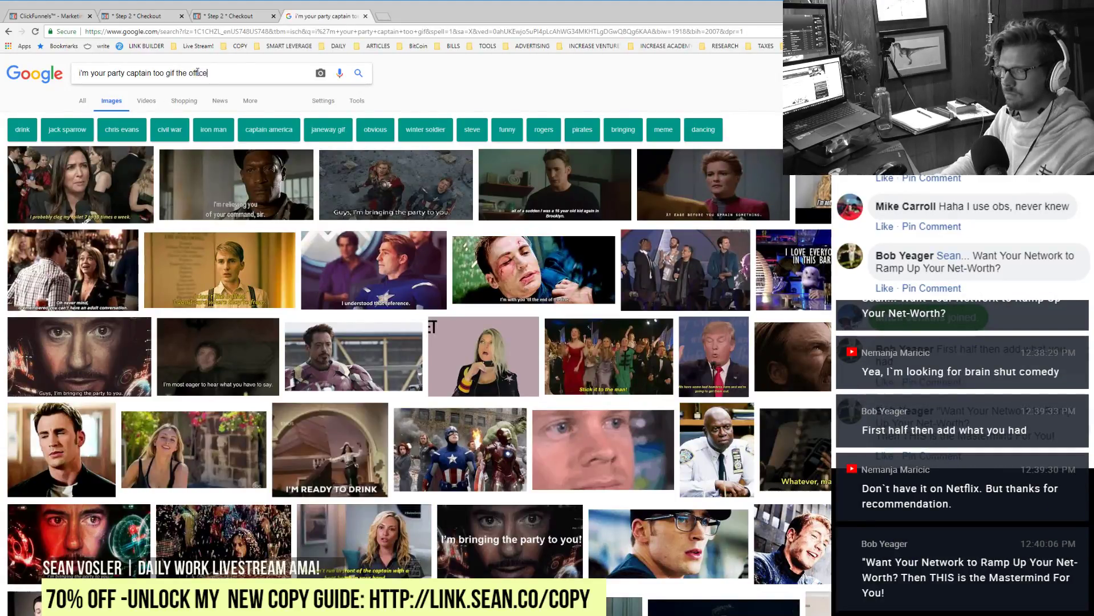
{"action": "key", "text": "Return"}
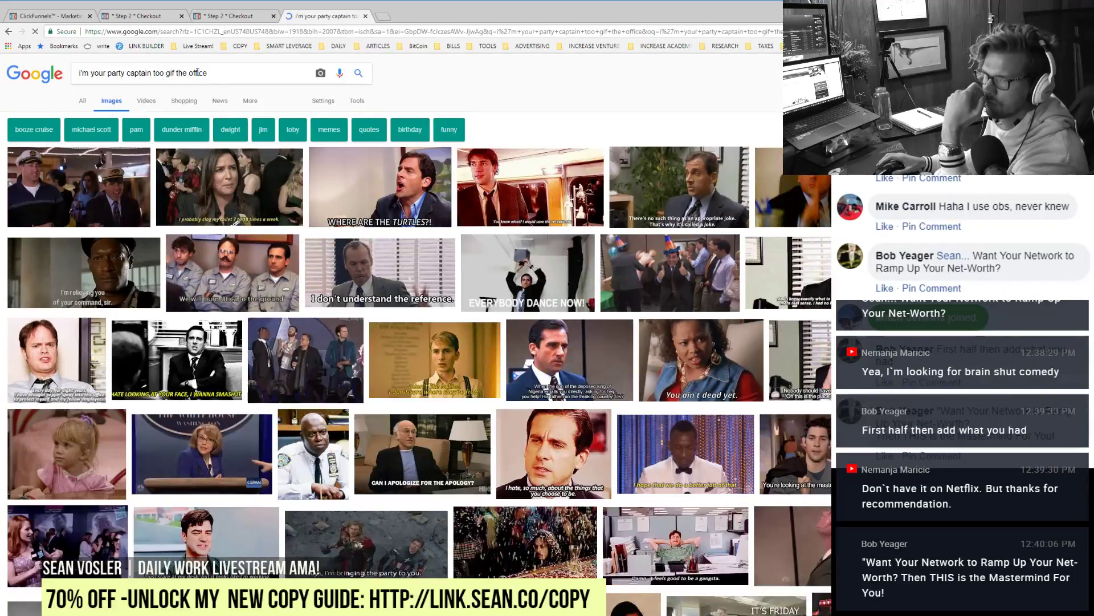
{"action": "left_click", "coordinate": [160, 19]}
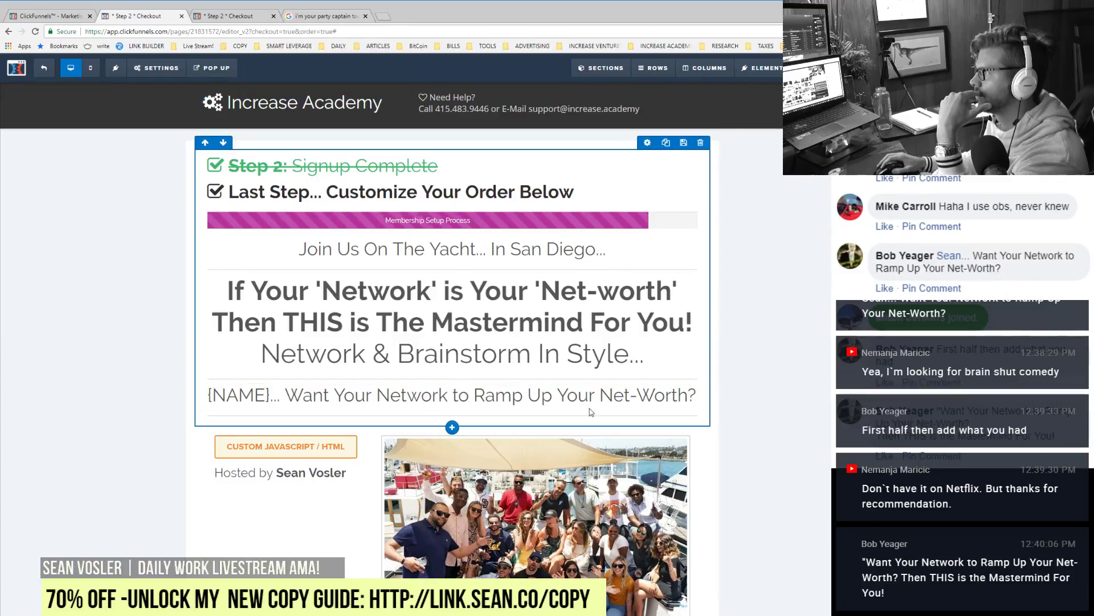
Step: Add 'Than THIS Is The Mastermind For You!' as a bold second line of the {NAME} headline
{"action": "left_click", "coordinate": [602, 398]}
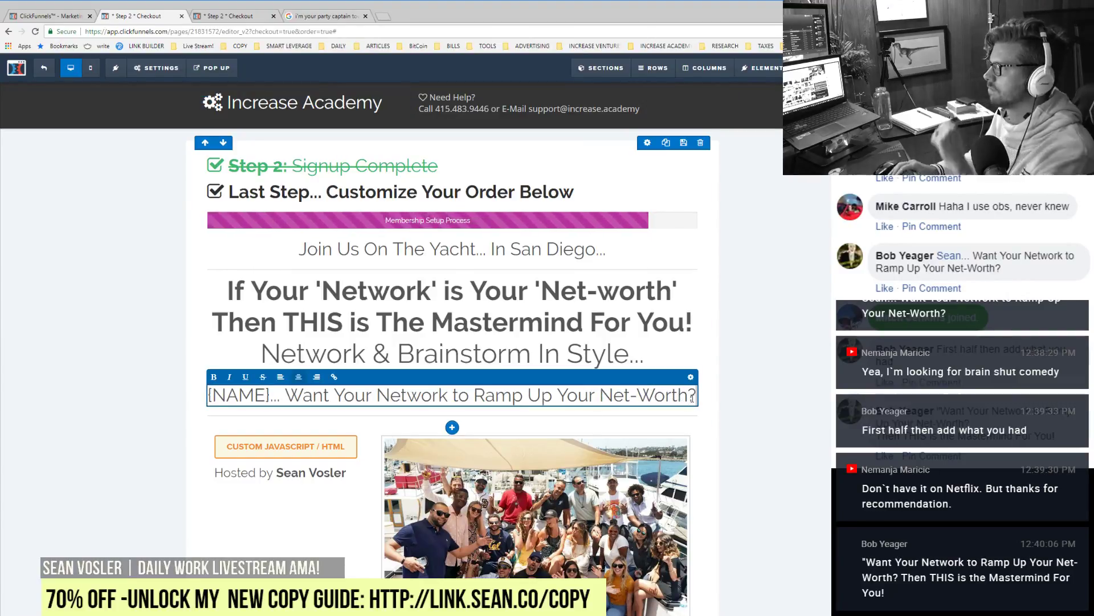
{"action": "key", "text": "Return"}
{"action": "type", "text": "Than This M"}
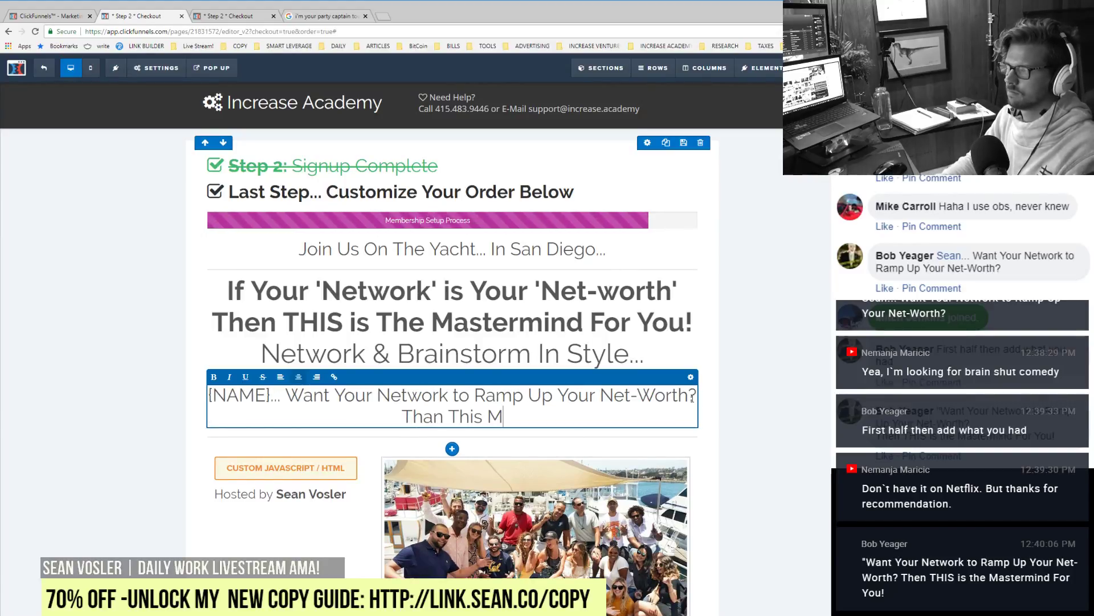
{"action": "key", "text": "BackSpace"}
{"action": "key", "text": "BackSpace"}
{"action": "key", "text": "BackSpace"}
{"action": "key", "text": "BackSpace"}
{"action": "key", "text": "BackSpace"}
{"action": "type", "text": "HIS "}
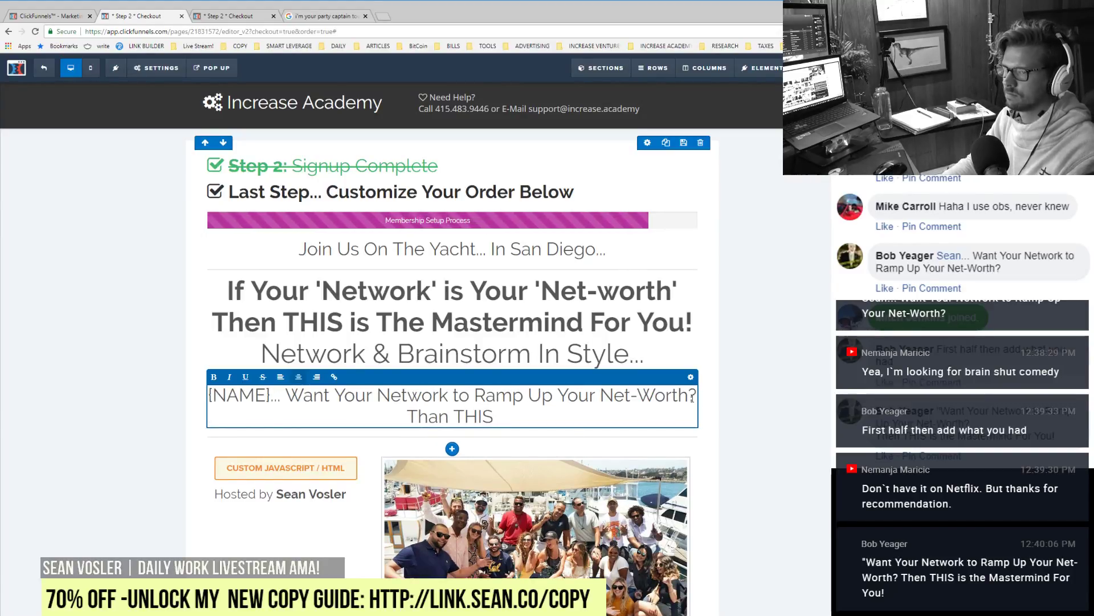
{"action": "type", "text": "Is The M"}
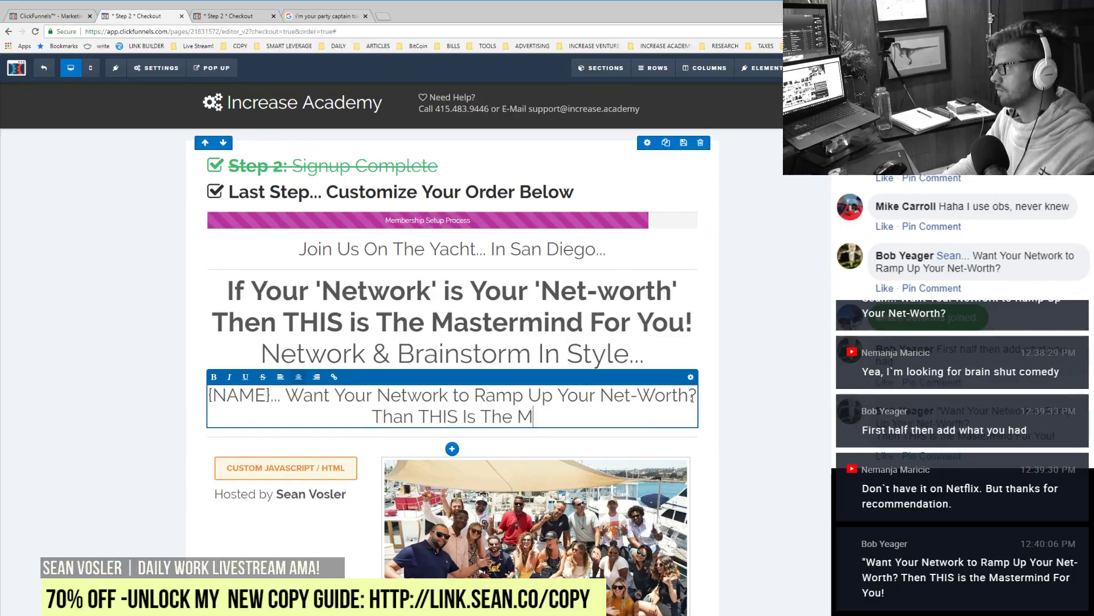
{"action": "type", "text": "astermind For Y"}
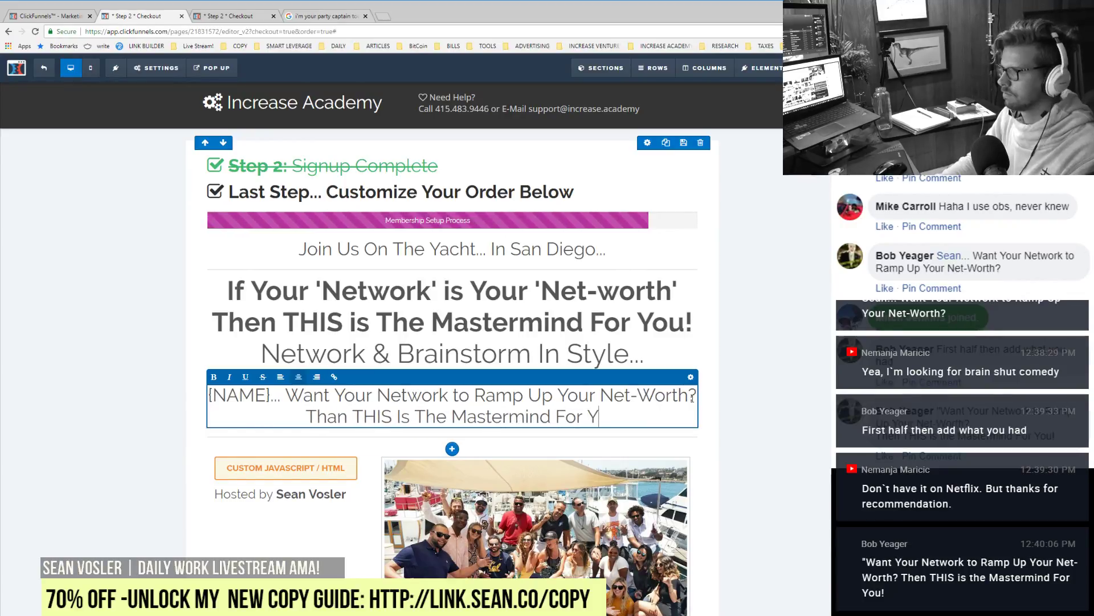
{"action": "type", "text": "ou!"}
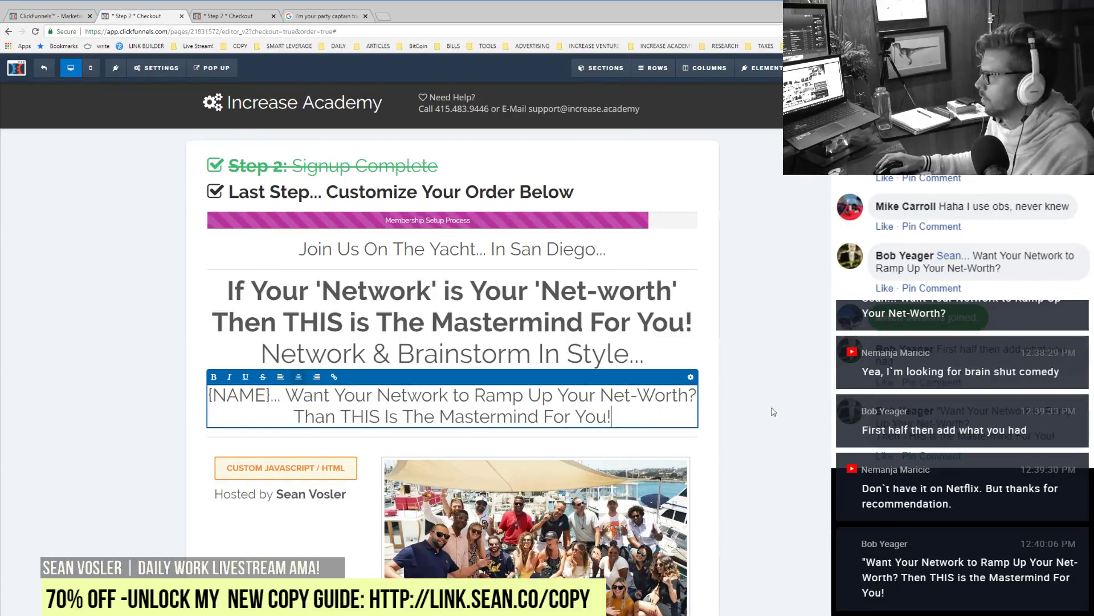
{"action": "left_click_drag", "start_coordinate": [611, 416], "coordinate": [287, 414]}
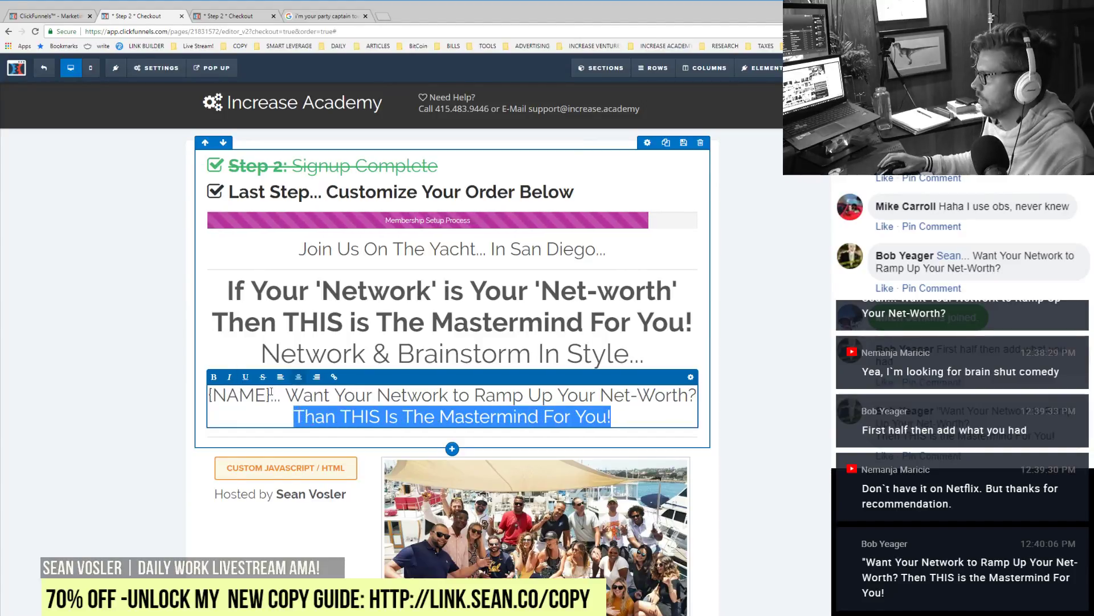
{"action": "left_click", "coordinate": [214, 376]}
{"action": "left_click", "coordinate": [758, 438]}
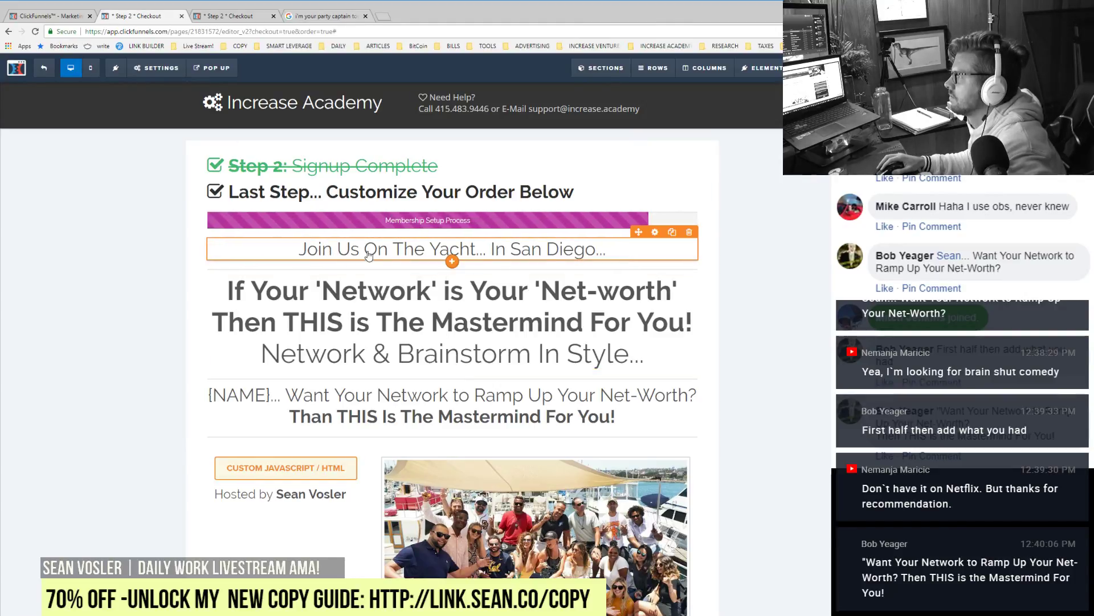
Step: Append ' For Some Fun...' after 'In San Diego...' in the Join Us On The Yacht headline
{"action": "left_click", "coordinate": [410, 246]}
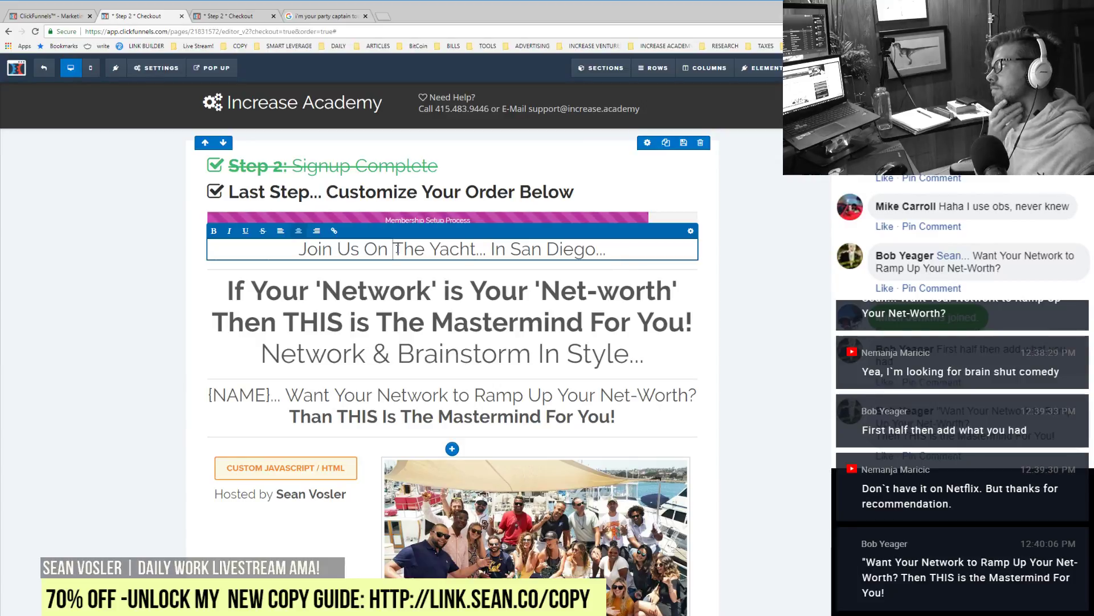
{"action": "left_click", "coordinate": [639, 248]}
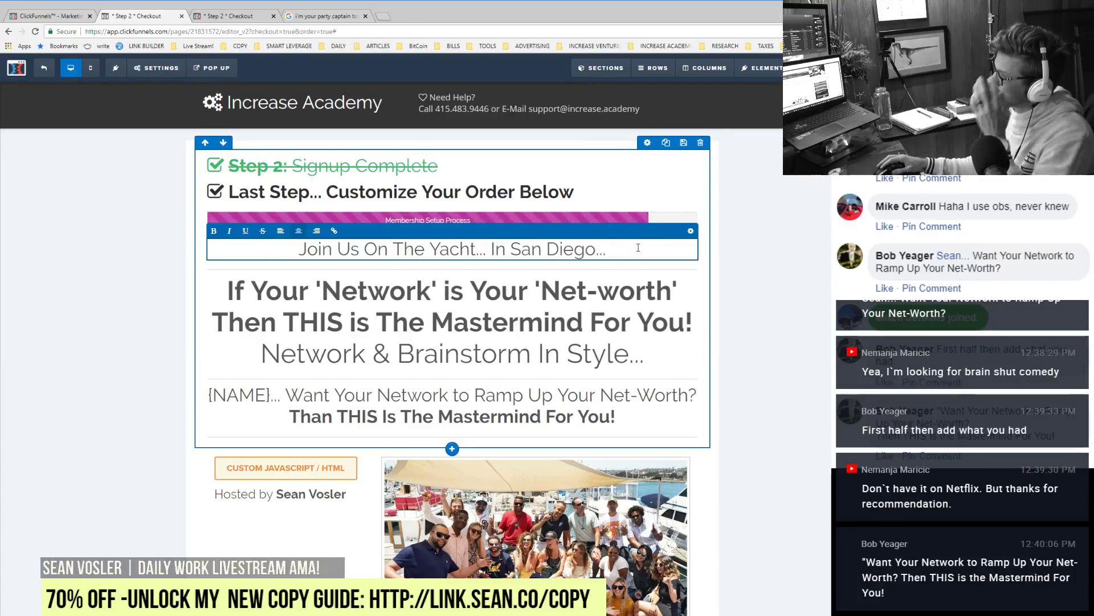
{"action": "type", "text": "Fun"}
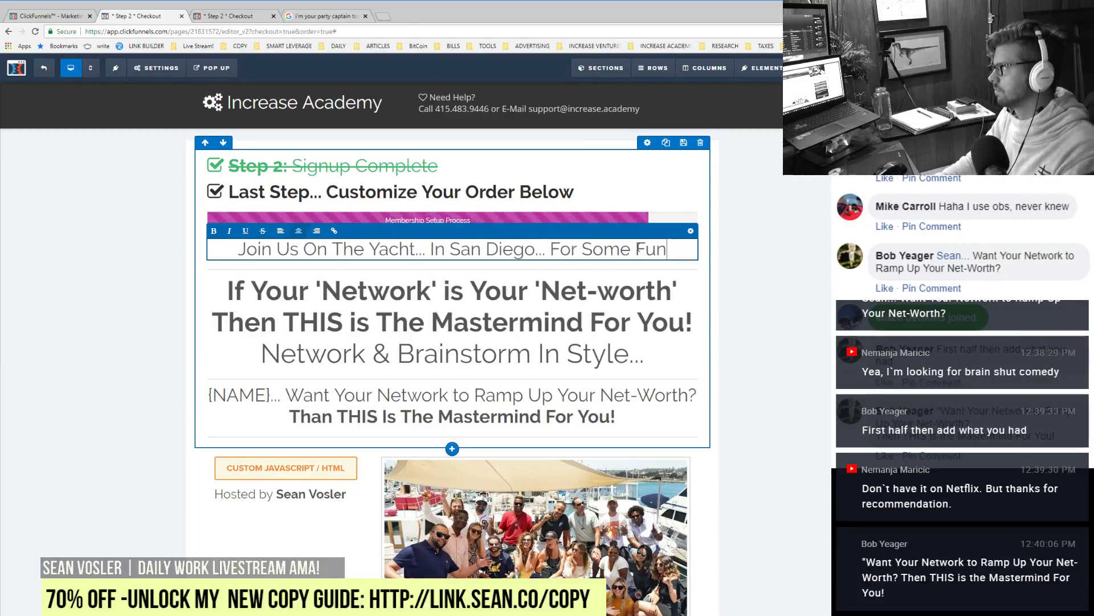
{"action": "type", "text": "..."}
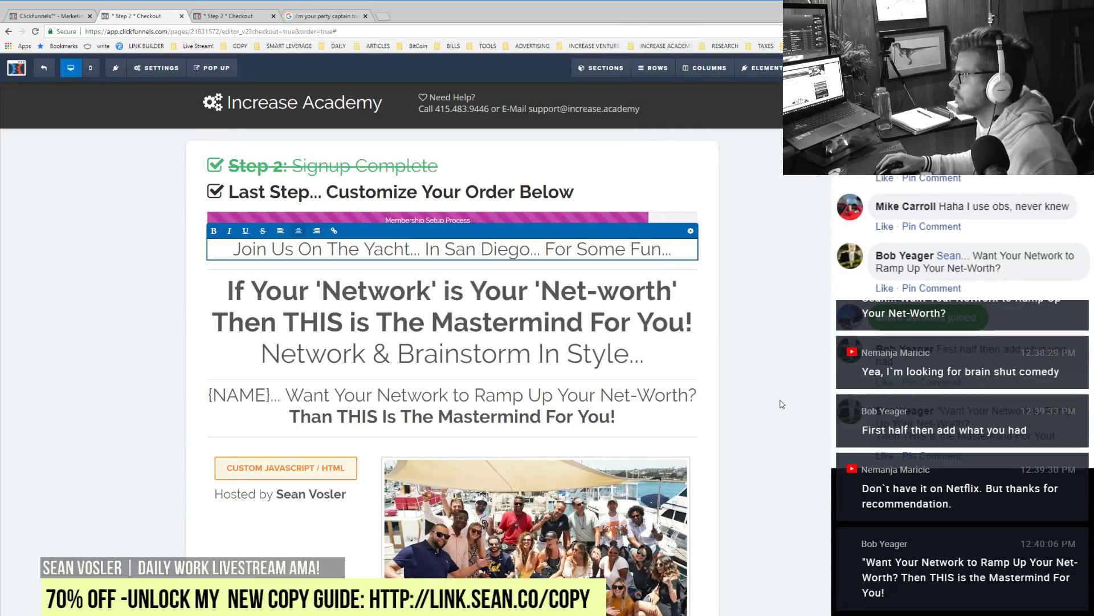
{"action": "left_click", "coordinate": [782, 404]}
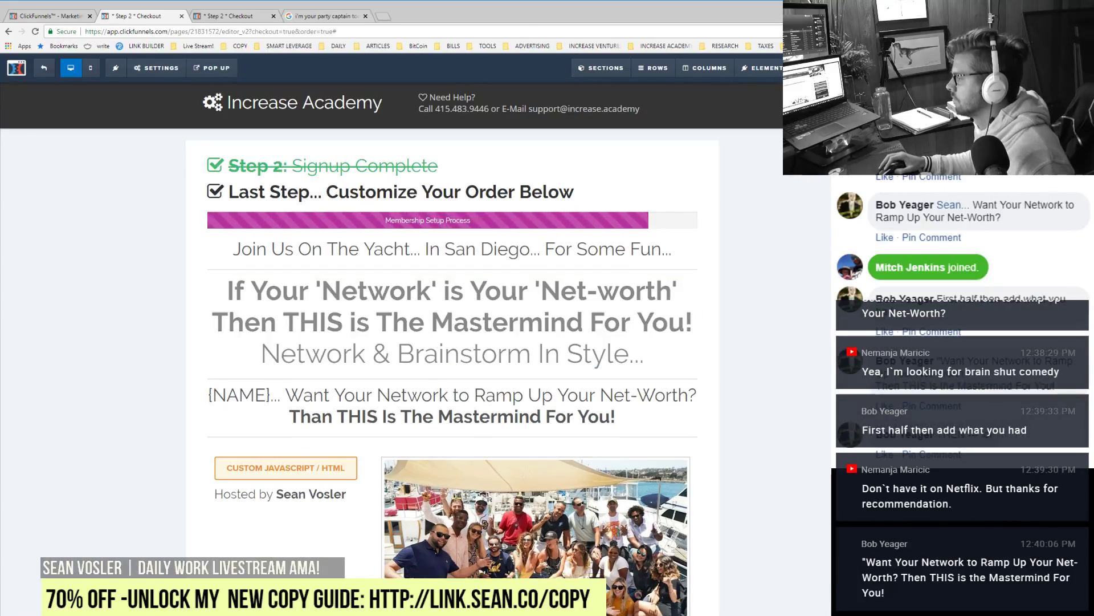
Step: Undo the two recent headline changes and adjust the net-worth headline's settings
{"action": "key", "text": "ctrl+z"}
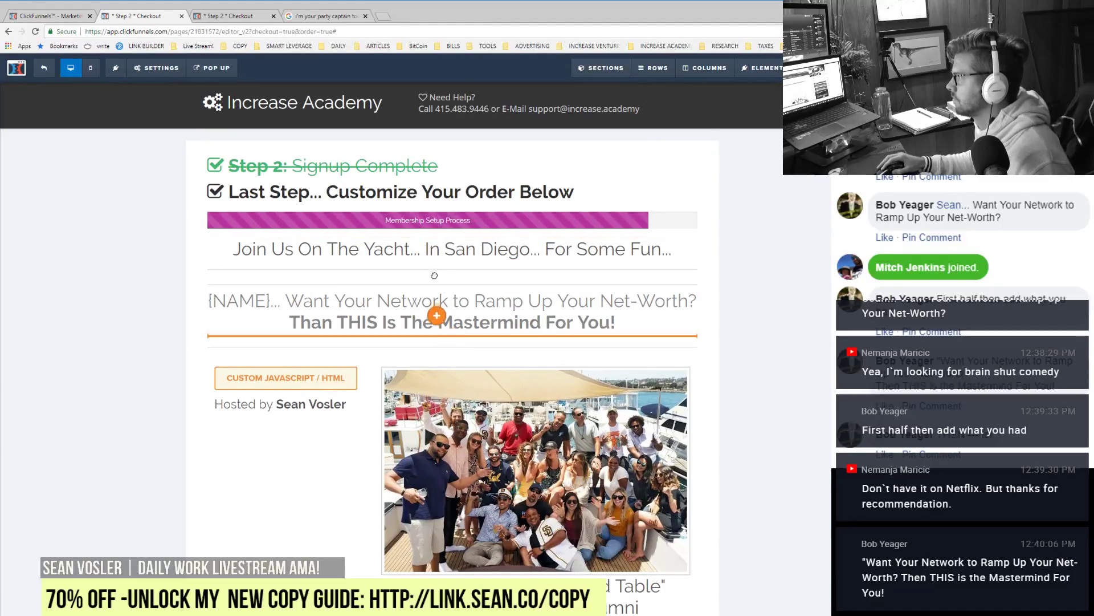
{"action": "key", "text": "ctrl+z"}
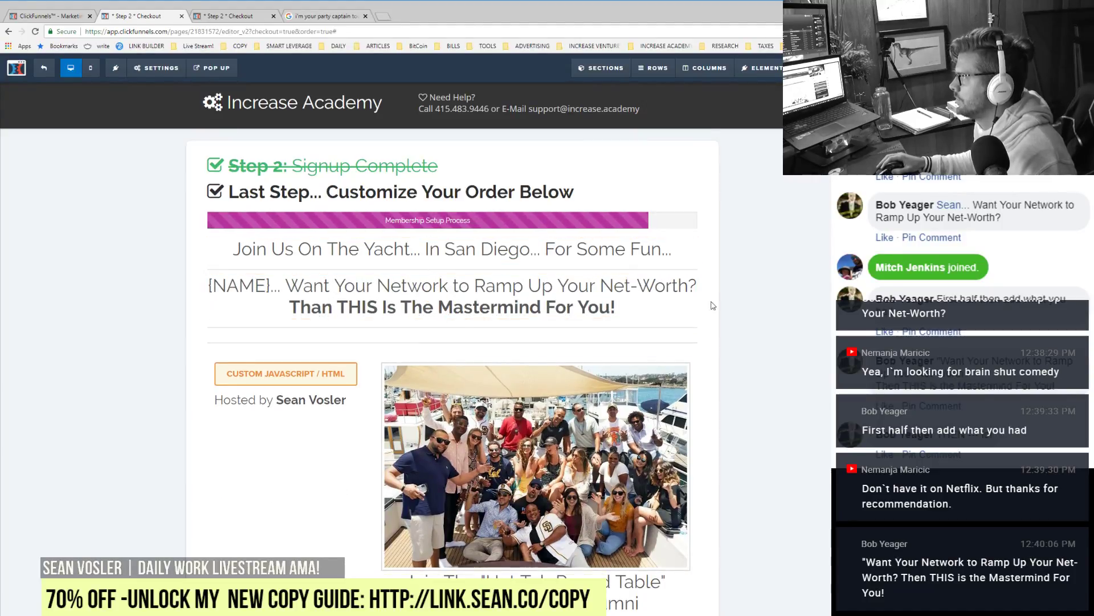
{"action": "left_click", "coordinate": [657, 269]}
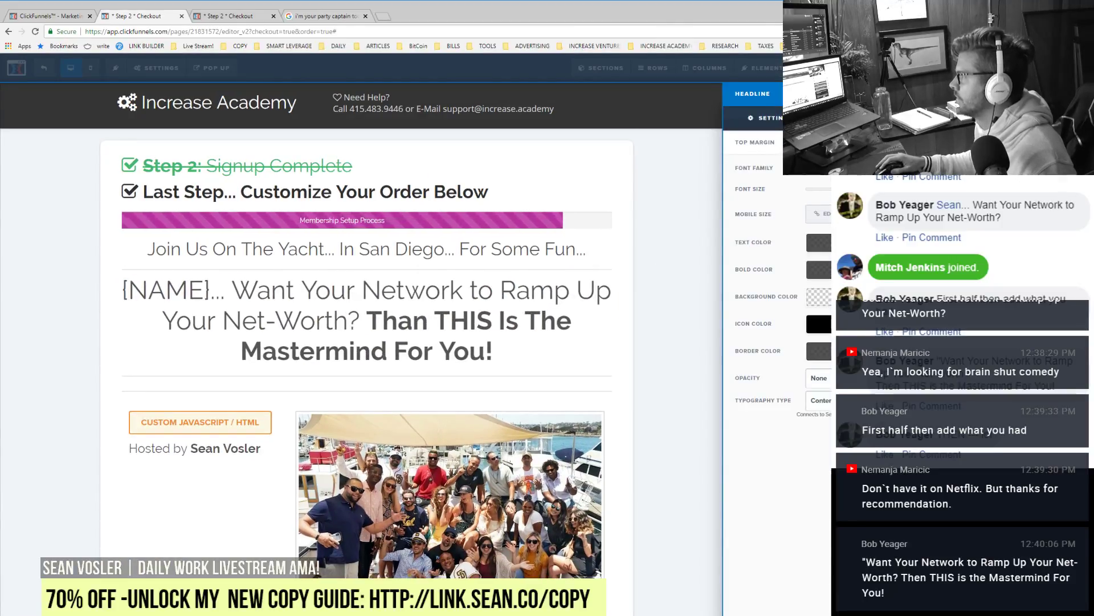
{"action": "left_click", "coordinate": [464, 319]}
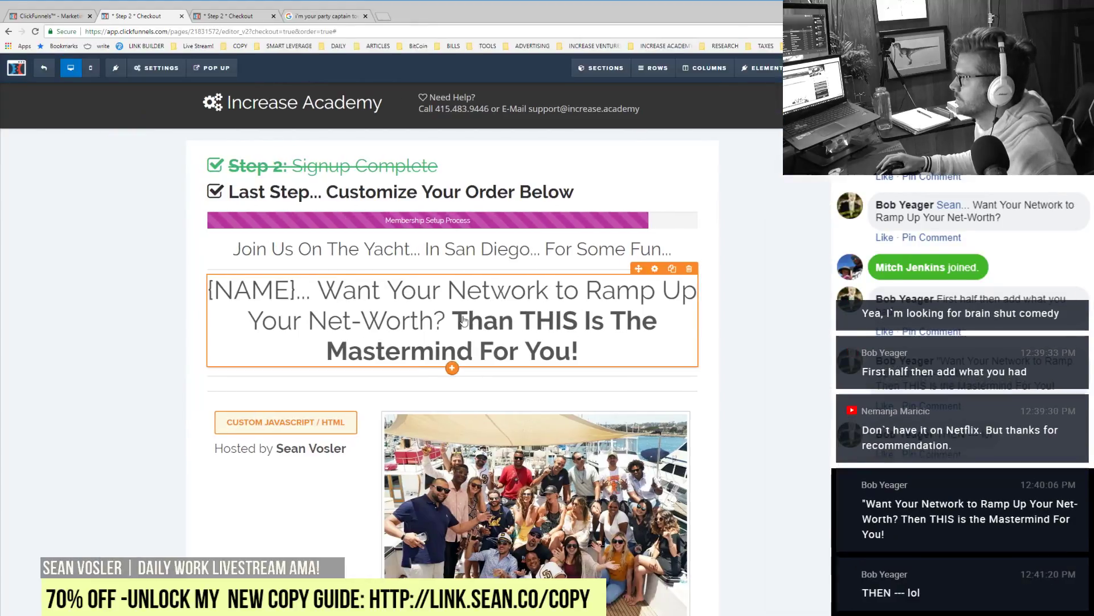
Step: Break the headline into lines, with the mastermind sentence and 'to Ramp Up' each starting a new line
{"action": "left_click", "coordinate": [465, 321]}
{"action": "key", "text": "Return"}
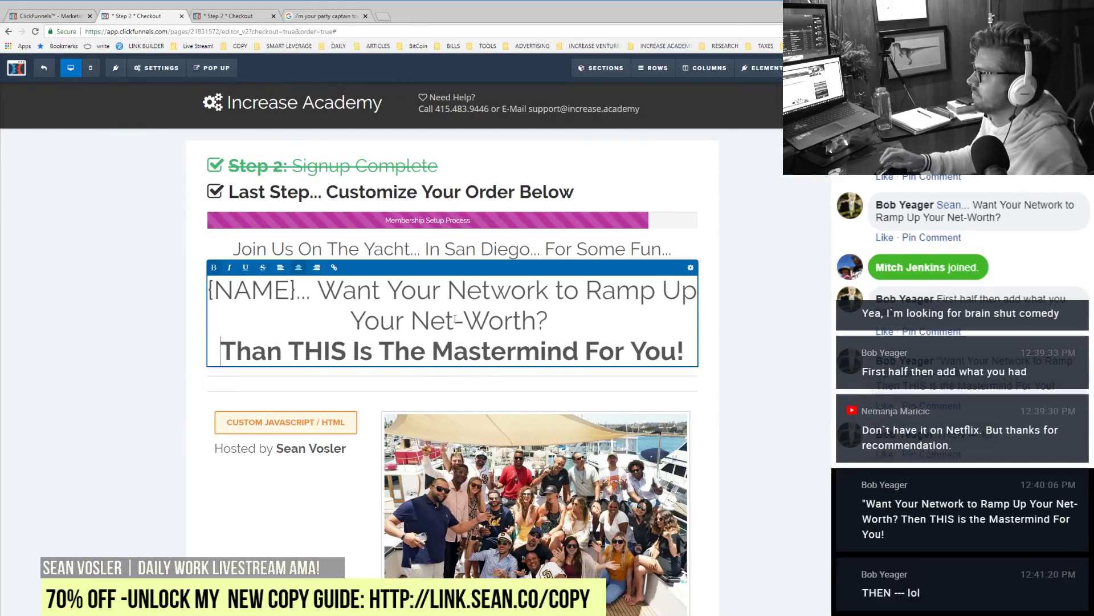
{"action": "left_click", "coordinate": [453, 285]}
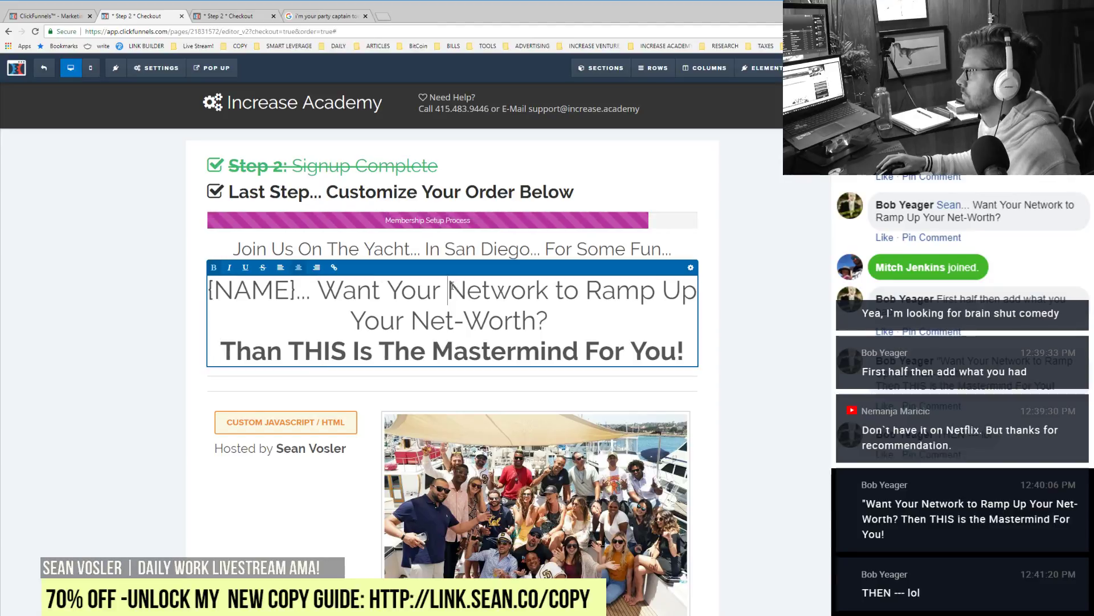
{"action": "key", "text": "Return"}
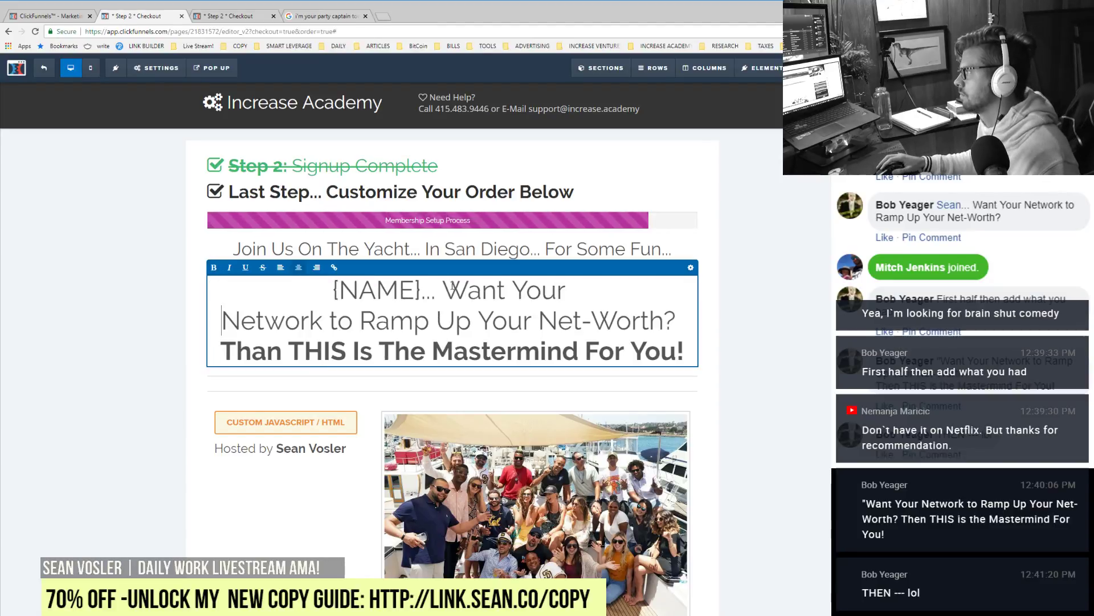
{"action": "key", "text": "BackSpace"}
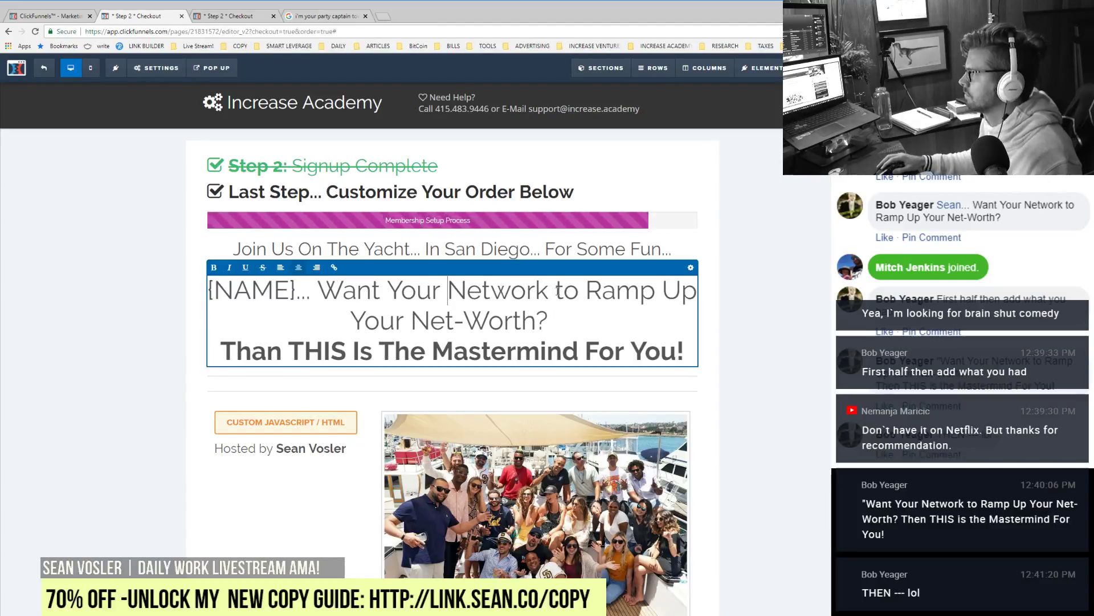
{"action": "left_click", "coordinate": [562, 292]}
{"action": "key", "text": "Left"}
{"action": "key", "text": "Return"}
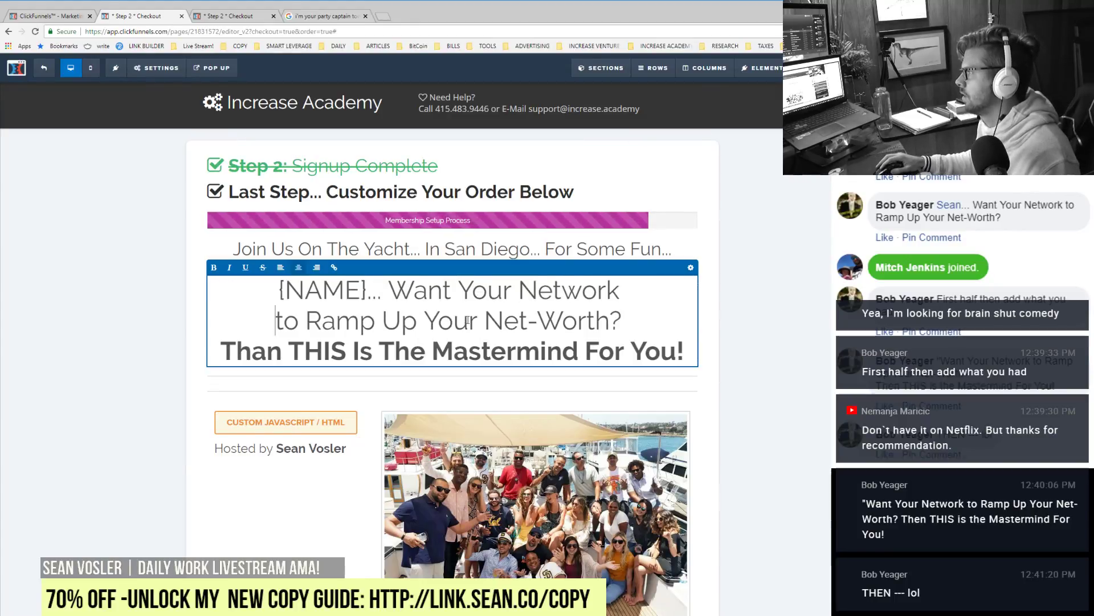
Step: Delete the '{NAME}...' placeholder and move the yacht line below the headline
{"action": "left_click", "coordinate": [371, 294]}
{"action": "key", "text": "shift+Left"}
{"action": "key", "text": "shift+Left"}
{"action": "key", "text": "shift+Left"}
{"action": "key", "text": "shift+Left"}
{"action": "key", "text": "shift+Left"}
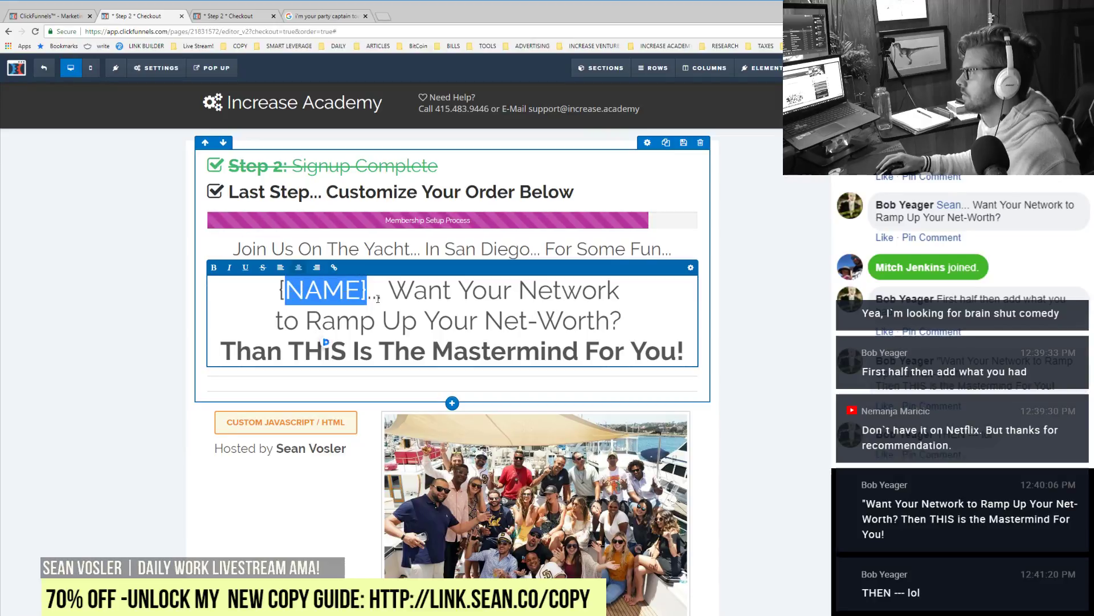
{"action": "left_click_drag", "start_coordinate": [388, 293], "coordinate": [280, 293]}
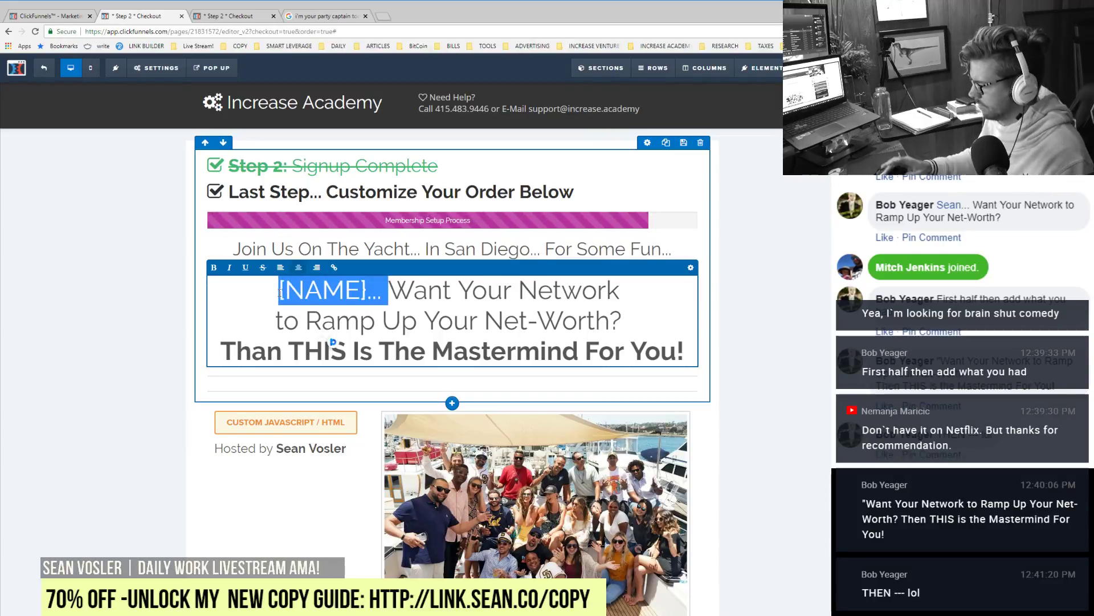
{"action": "key", "text": "BackSpace"}
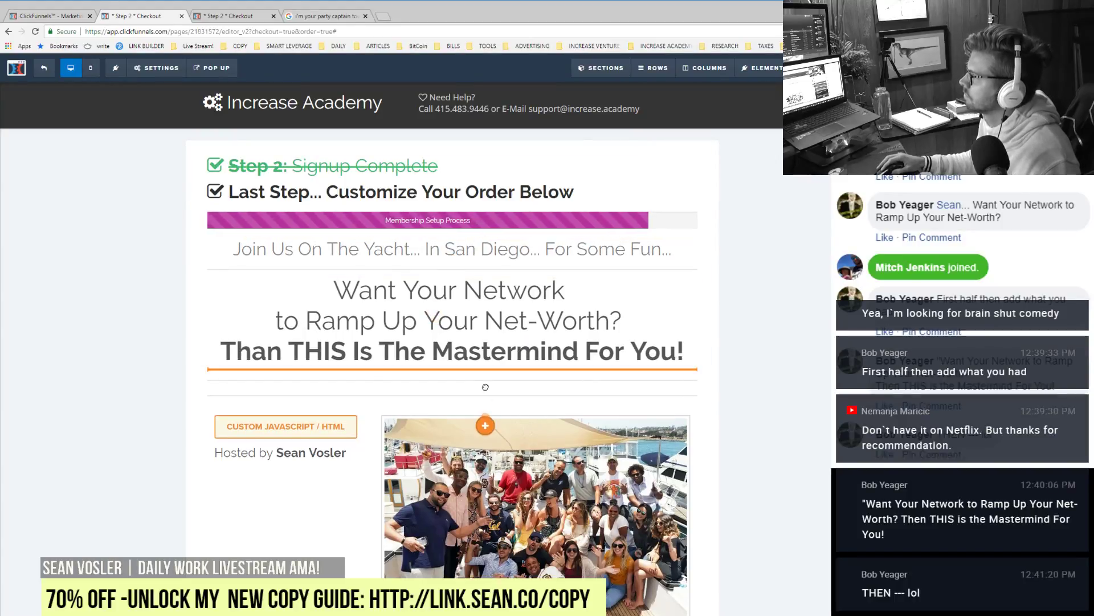
{"action": "left_click_drag", "start_coordinate": [485, 387], "coordinate": [447, 390]}
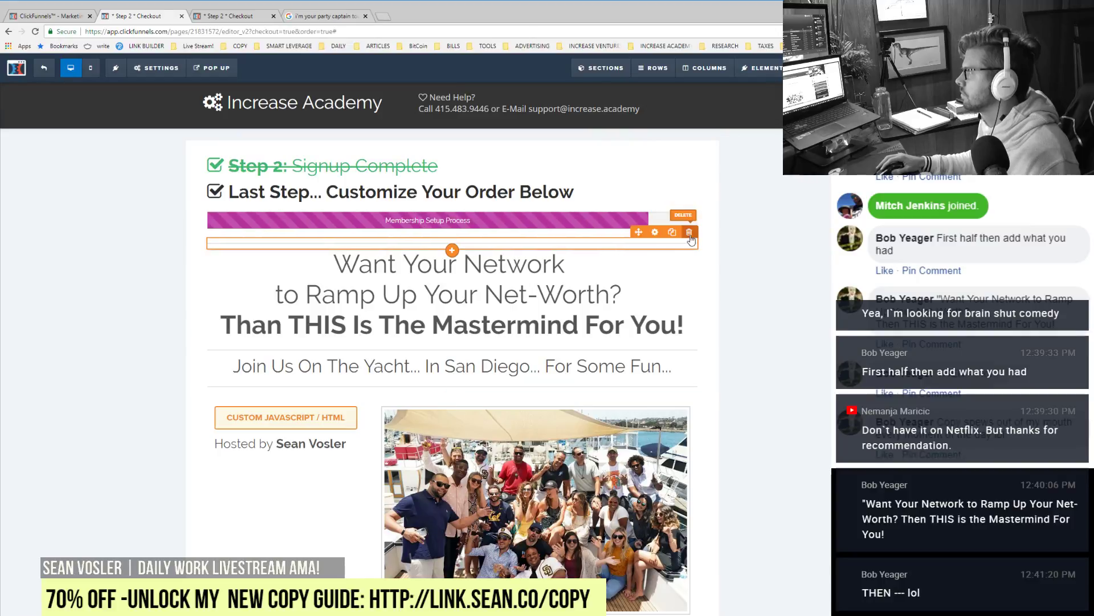
Step: Delete the empty divider, insert 'Learning & ' before 'Fun', and shrink the yacht line to one line
{"action": "left_click", "coordinate": [689, 232]}
{"action": "key", "text": "Return"}
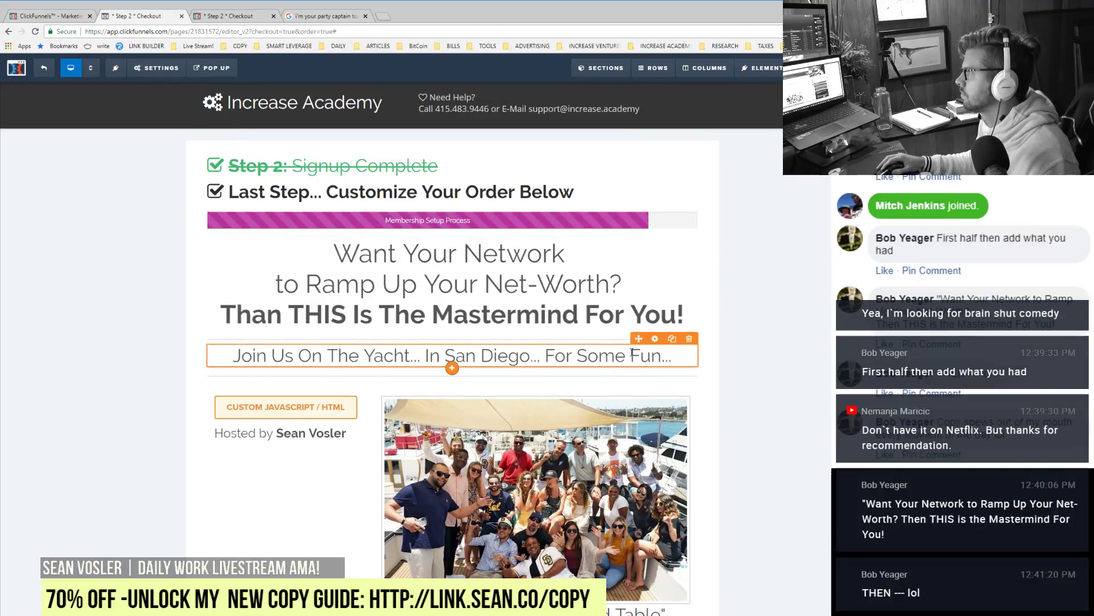
{"action": "left_click", "coordinate": [632, 353]}
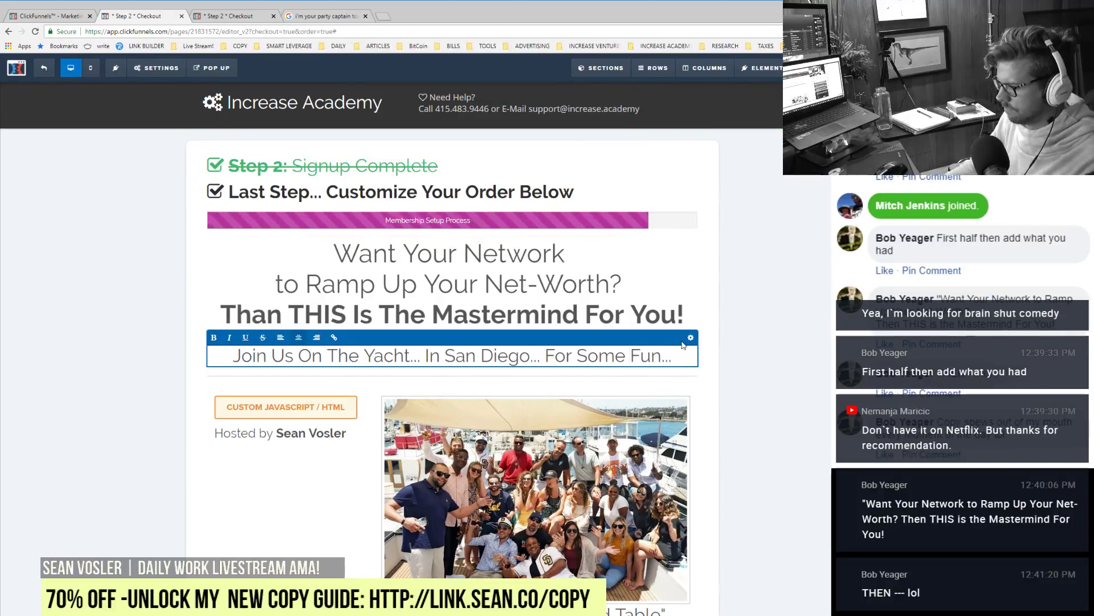
{"action": "type", "text": "Lea"}
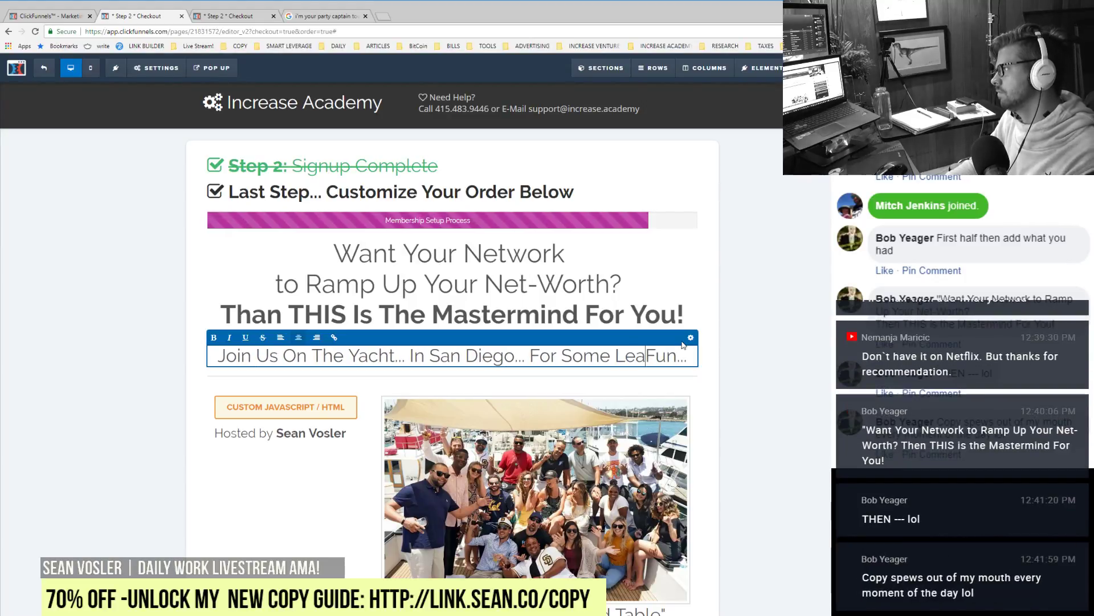
{"action": "key", "text": "BackSpace"}
{"action": "key", "text": "BackSpace"}
{"action": "key", "text": "BackSpace"}
{"action": "type", "text": "Learning"}
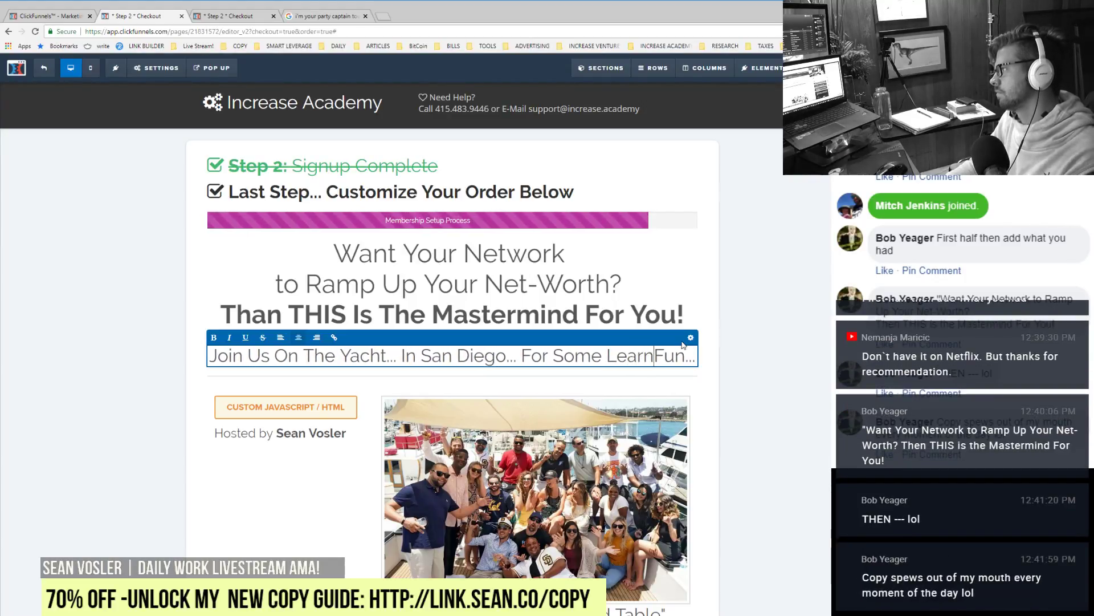
{"action": "type", "text": " &"}
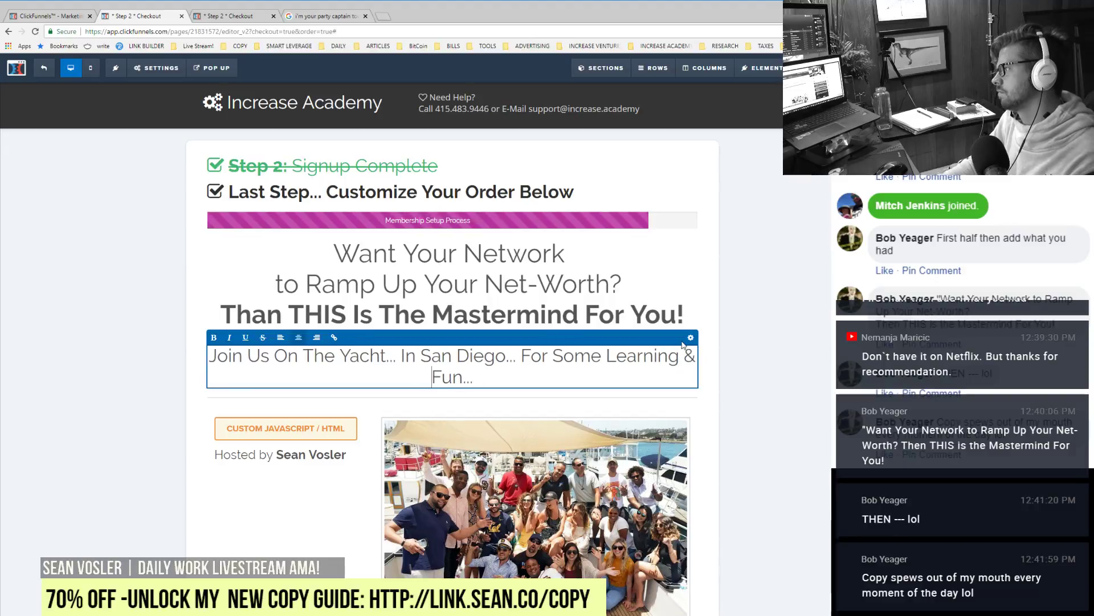
{"action": "left_click", "coordinate": [690, 337]}
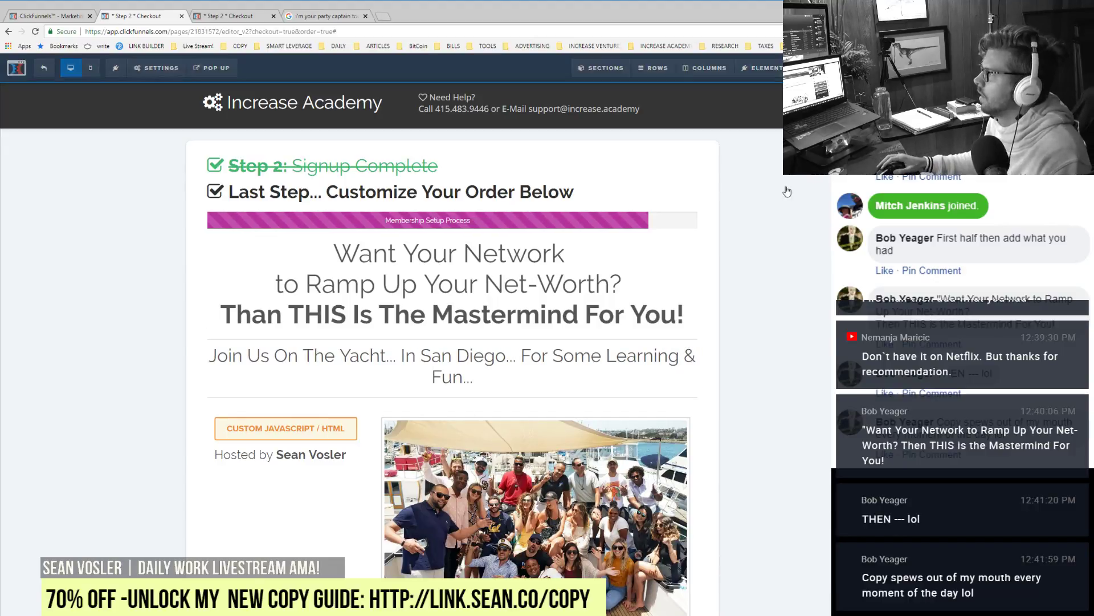
{"action": "left_click_drag", "start_coordinate": [834, 189], "coordinate": [830, 189]}
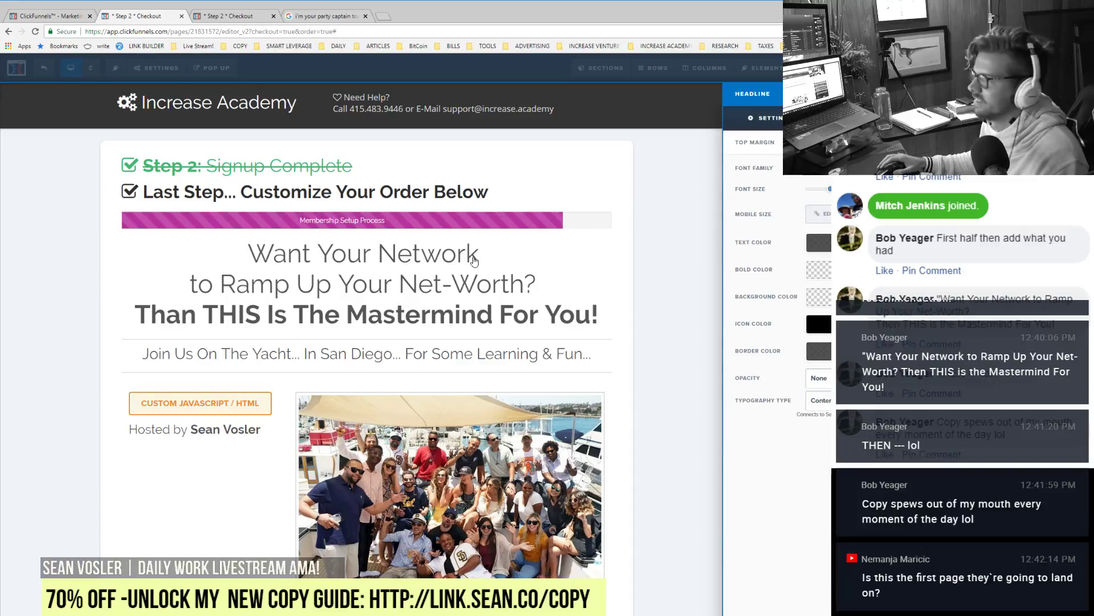
Step: Fix 'Than THIS Is The Mastermind For You!' to read 'Then THIS Is The Mastermind For You!'
{"action": "left_click", "coordinate": [379, 293]}
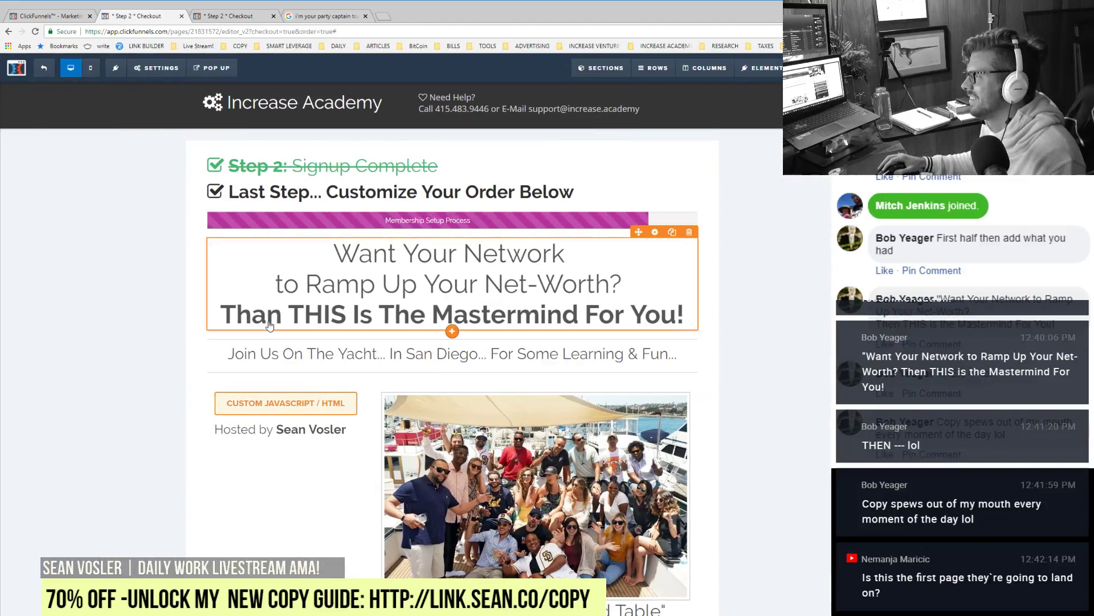
{"action": "left_click", "coordinate": [378, 328]}
{"action": "key", "text": "BackSpace"}
{"action": "type", "text": "e"}
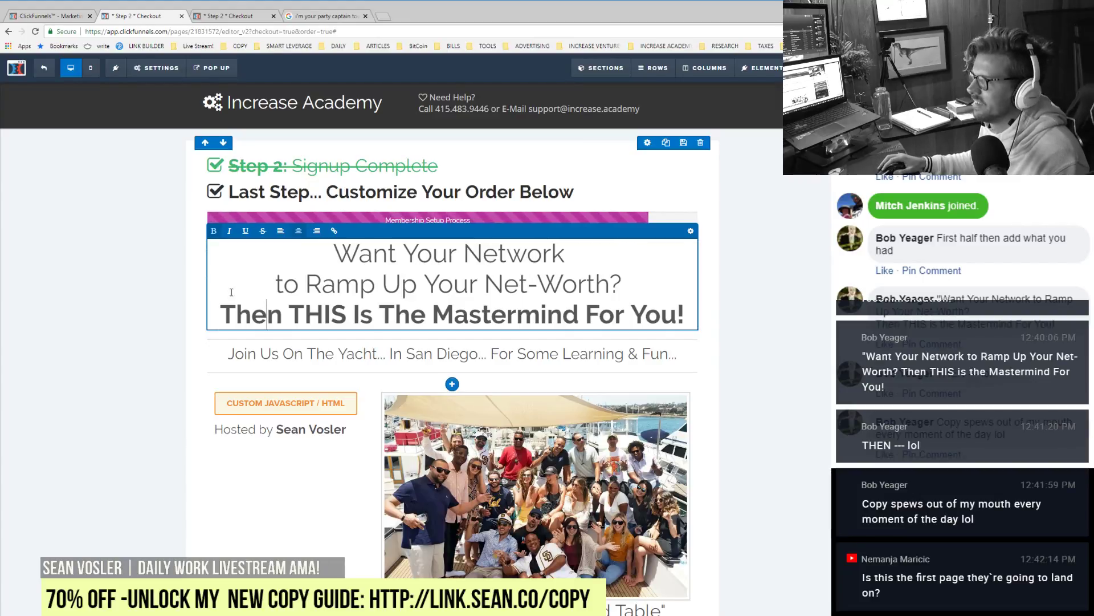
{"action": "left_click", "coordinate": [104, 275]}
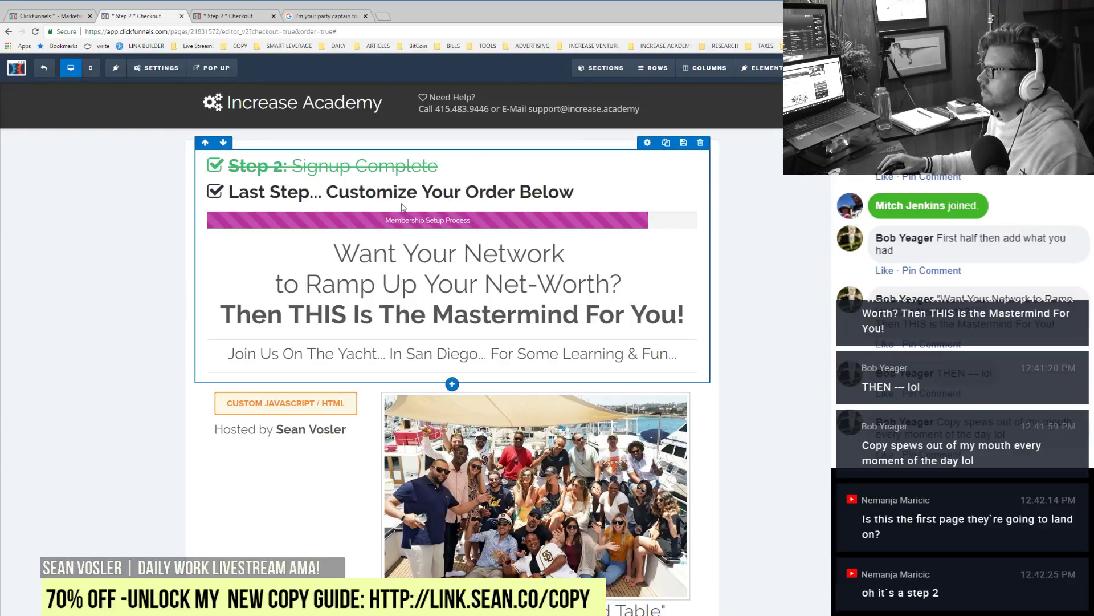
Step: Replace 'Customize Your Order Below' with 'Hold Up, Wait a Minute...' in the Last Step heading
{"action": "left_click", "coordinate": [320, 199]}
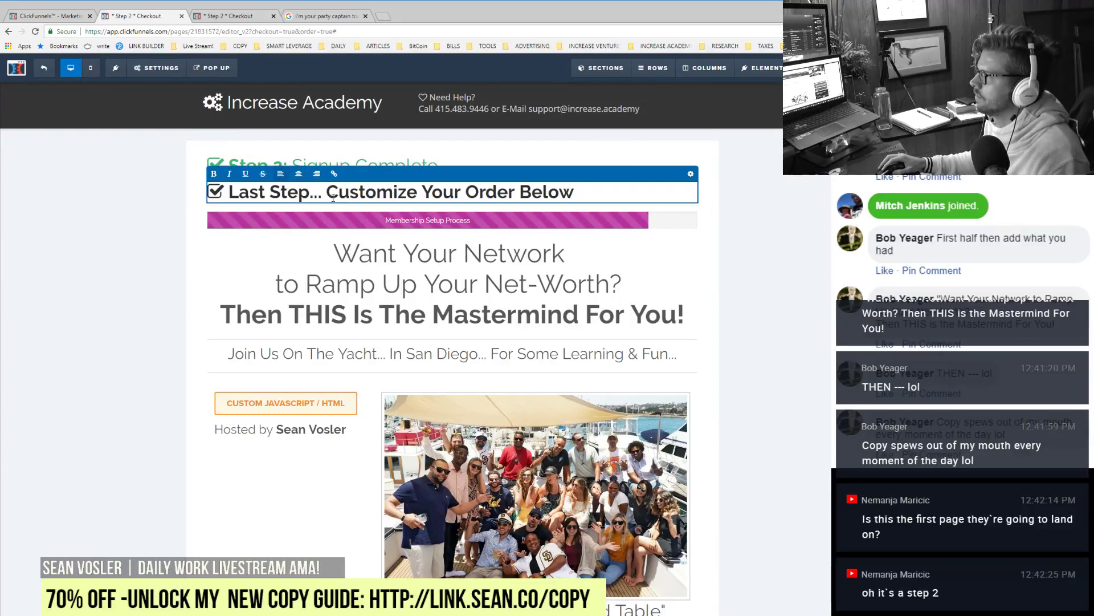
{"action": "left_click_drag", "start_coordinate": [561, 193], "coordinate": [580, 196]}
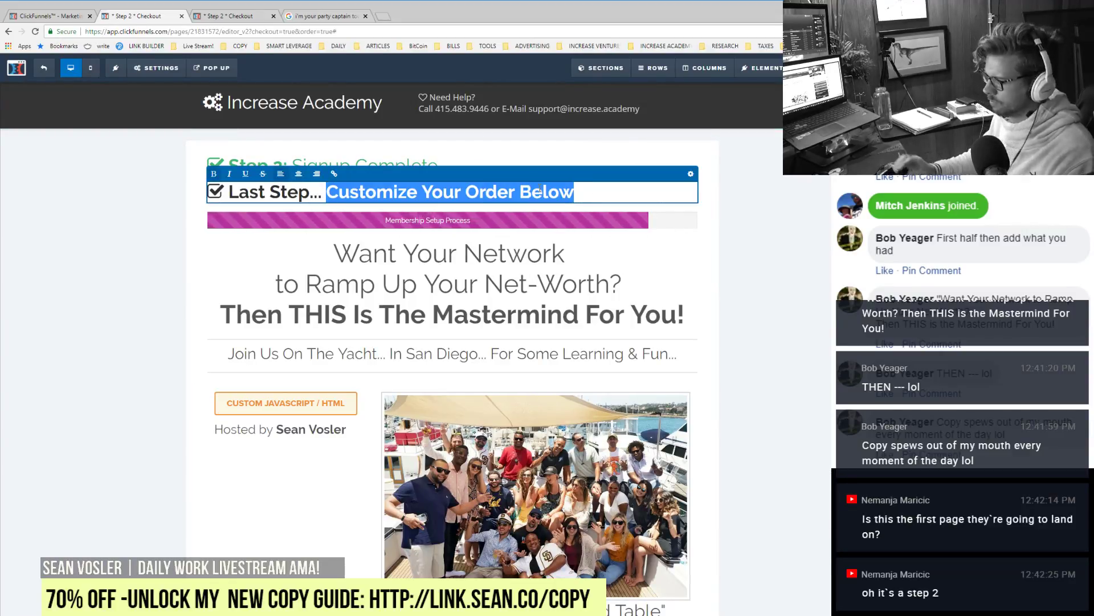
{"action": "type", "text": "Hold Up"}
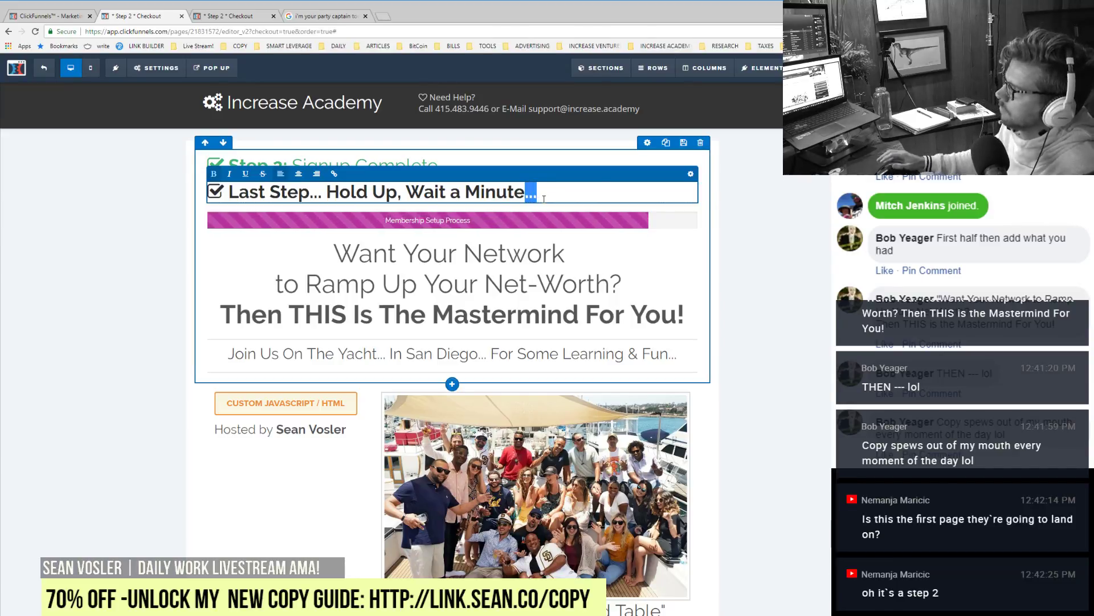
{"action": "left_click", "coordinate": [744, 258]}
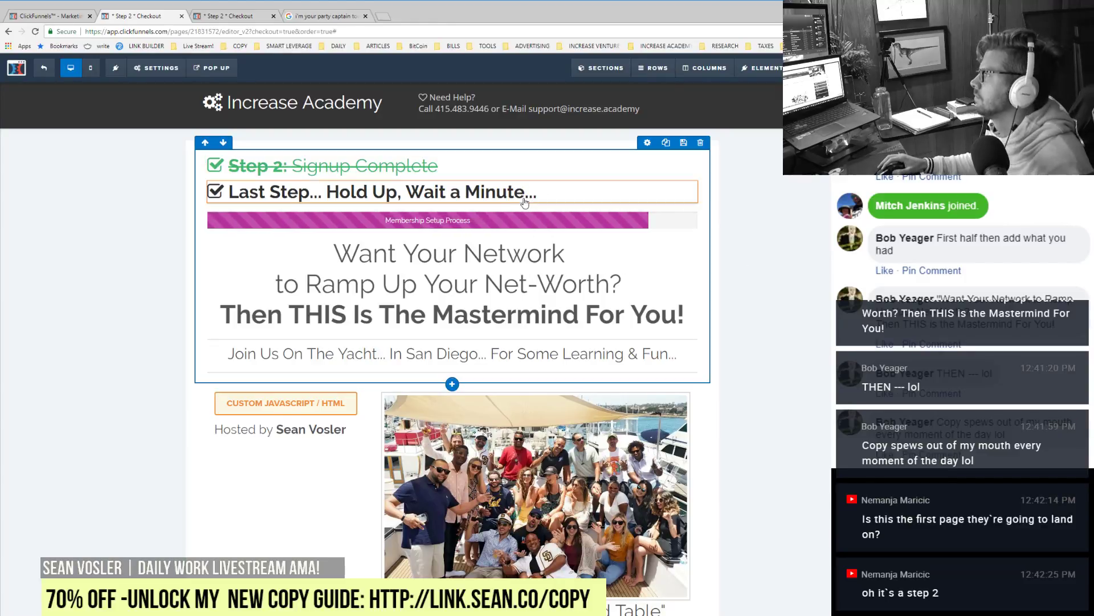
{"action": "left_click_drag", "start_coordinate": [521, 201], "coordinate": [725, 237]}
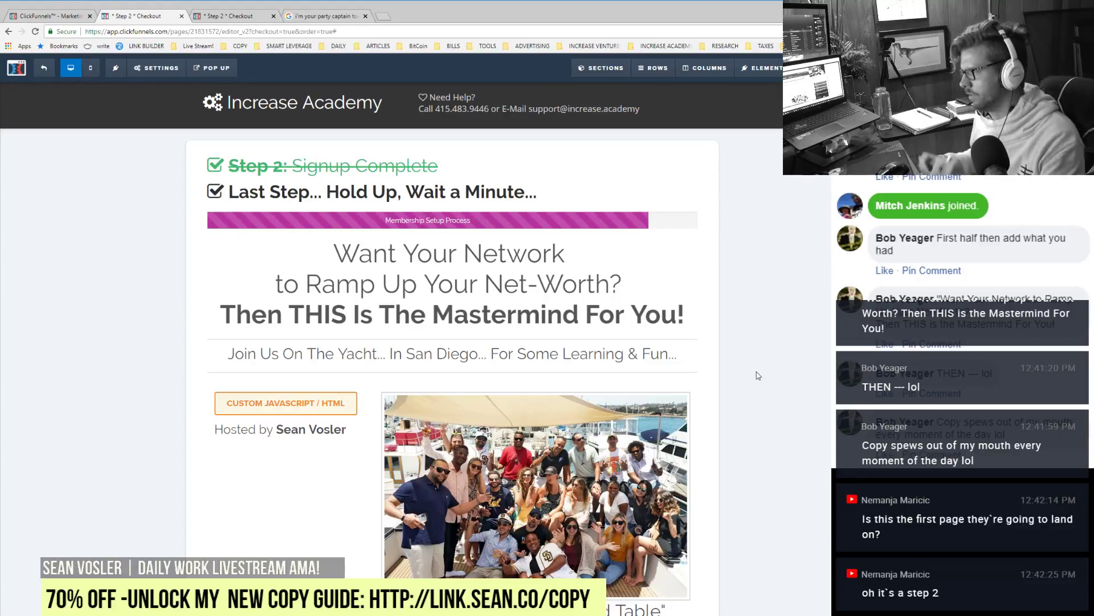
{"action": "scroll", "coordinate": [377, 378], "scroll_direction": "down", "scroll_amount": 5}
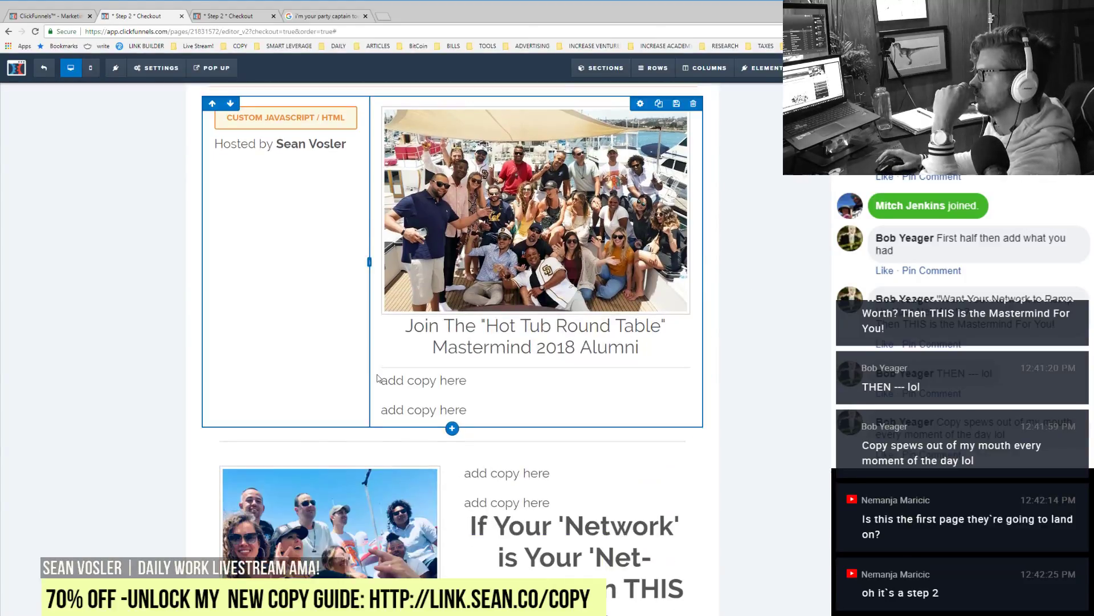
{"action": "scroll", "coordinate": [377, 379], "scroll_direction": "down", "scroll_amount": 5}
{"action": "scroll", "coordinate": [804, 375], "scroll_direction": "up", "scroll_amount": 13}
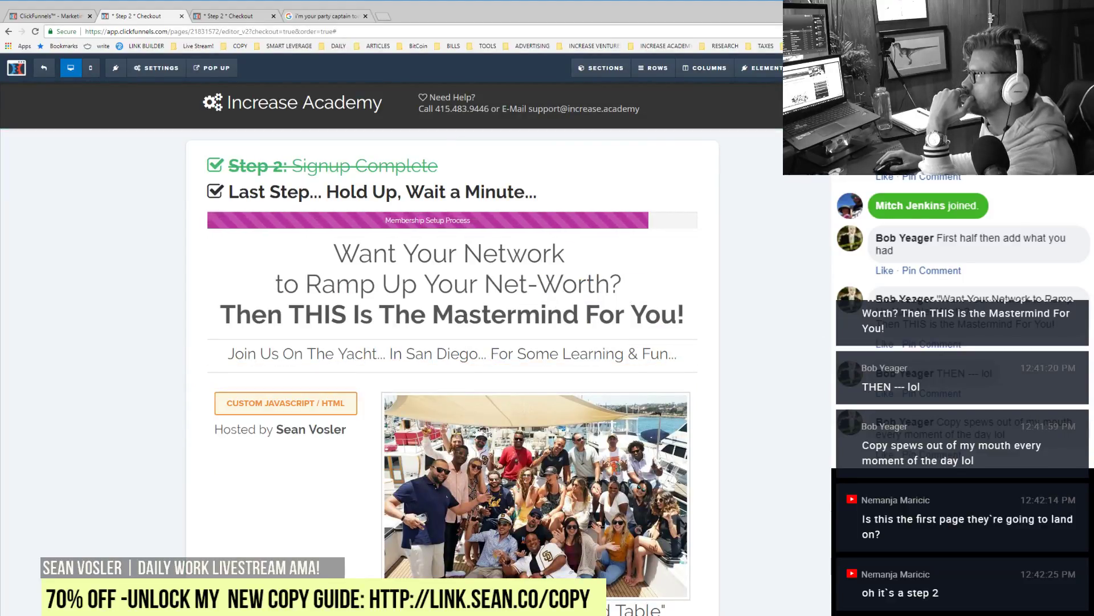
Step: Go back in Google Images to the 'im your party captain too' results showing The Office Yarn clip
{"action": "left_click", "coordinate": [315, 14]}
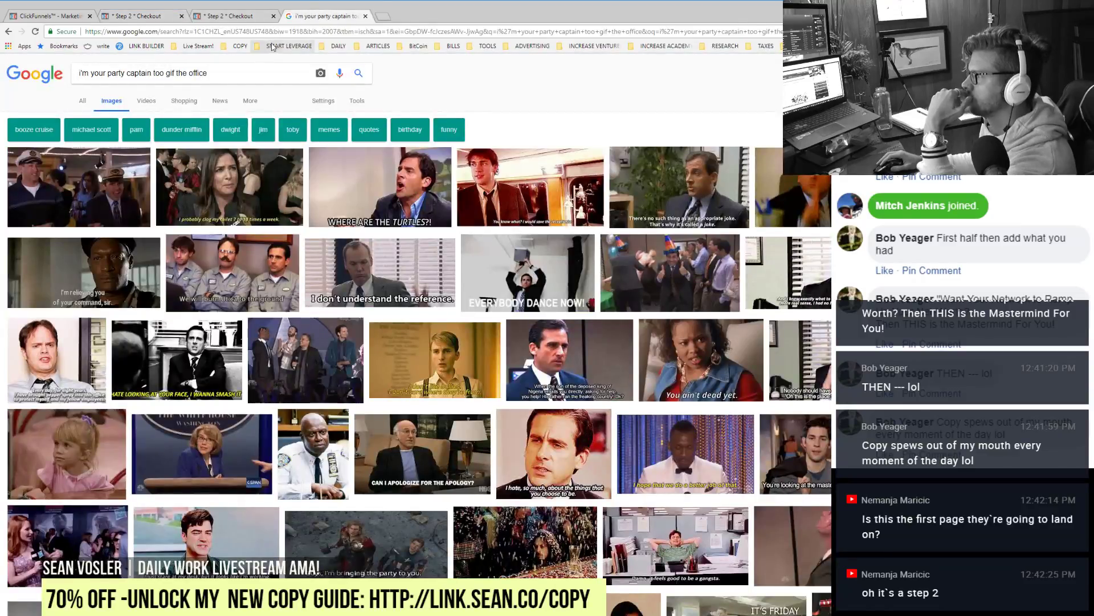
{"action": "left_click", "coordinate": [8, 32]}
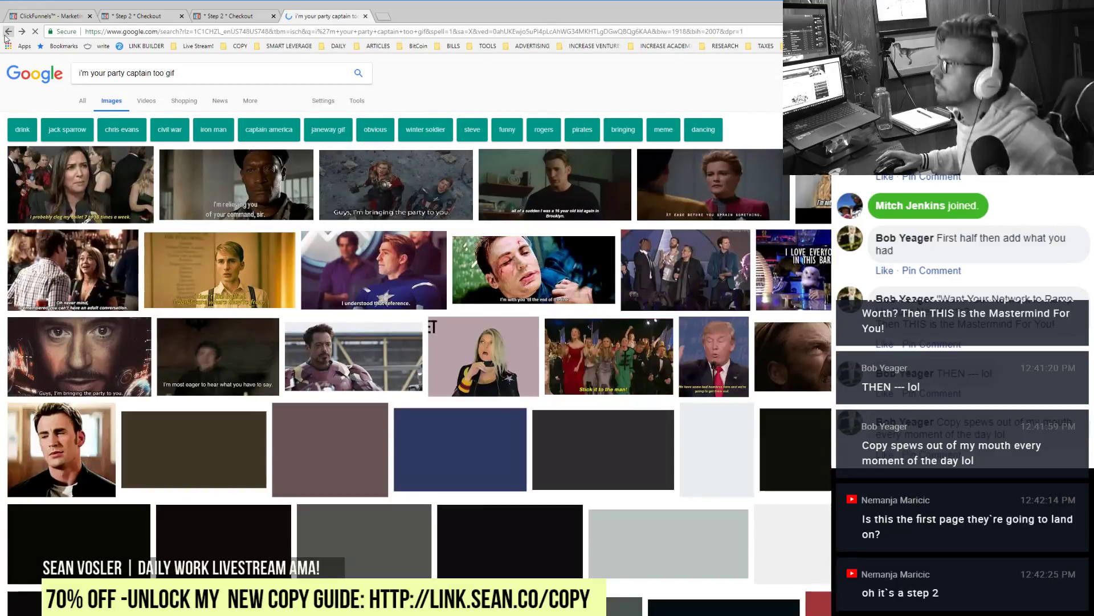
{"action": "left_click", "coordinate": [6, 33]}
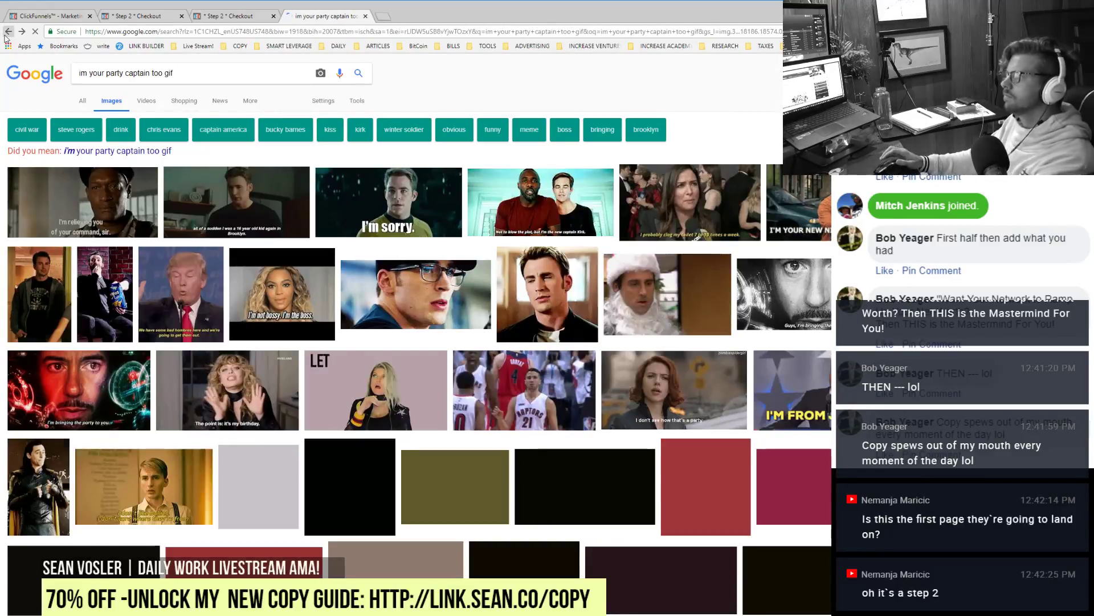
{"action": "left_click", "coordinate": [7, 33]}
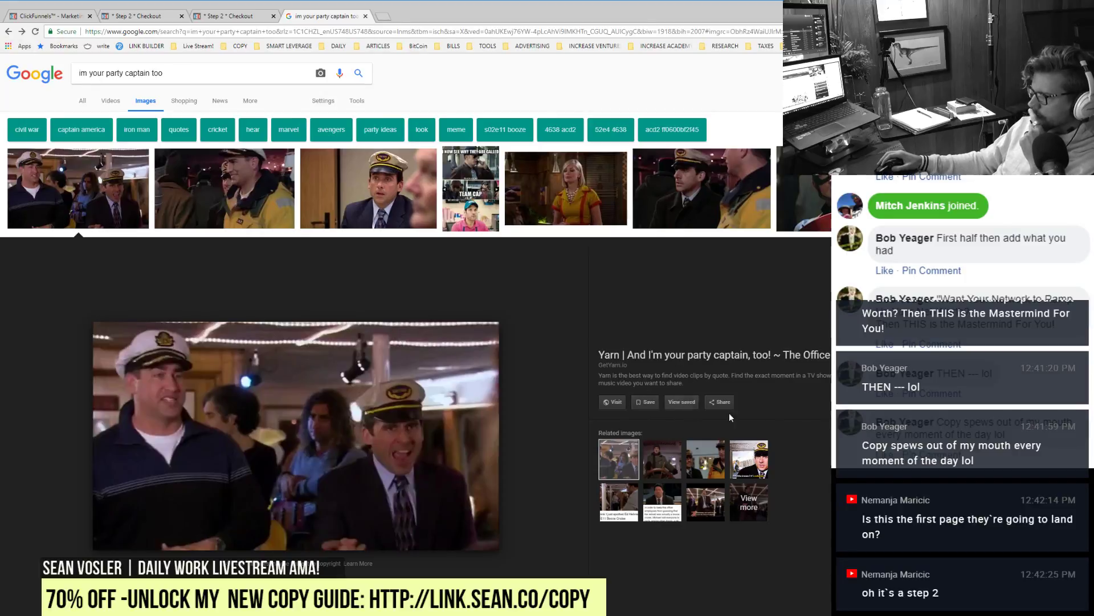
{"action": "scroll", "coordinate": [775, 434], "scroll_direction": "down", "scroll_amount": 3}
{"action": "scroll", "coordinate": [776, 436], "scroll_direction": "down", "scroll_amount": 8}
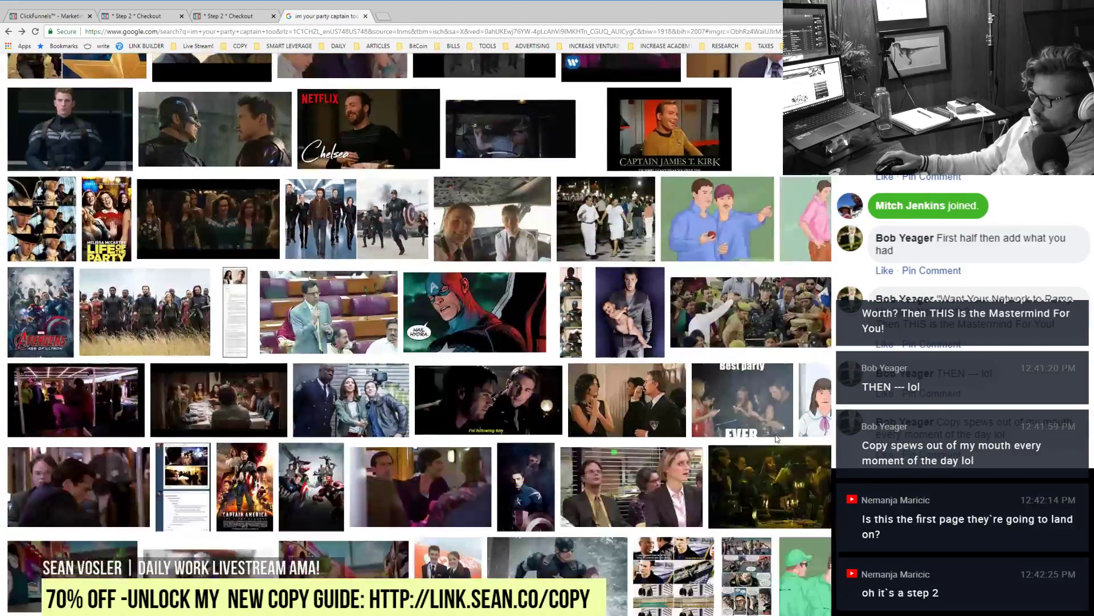
{"action": "scroll", "coordinate": [776, 438], "scroll_direction": "up", "scroll_amount": 2}
{"action": "scroll", "coordinate": [775, 437], "scroll_direction": "up", "scroll_amount": 7}
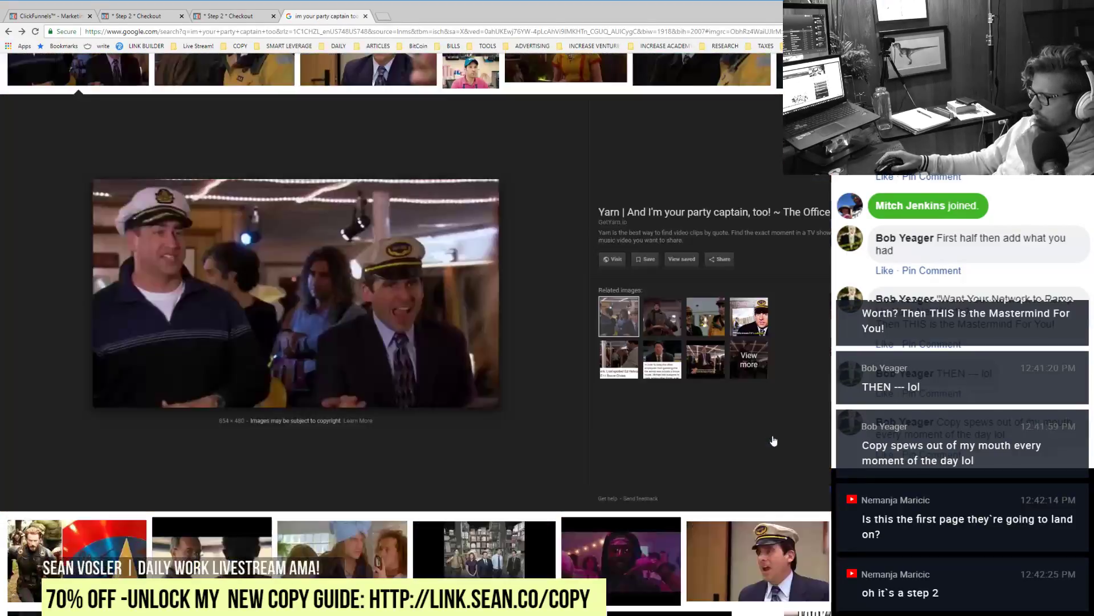
{"action": "scroll", "coordinate": [772, 436], "scroll_direction": "up", "scroll_amount": 2}
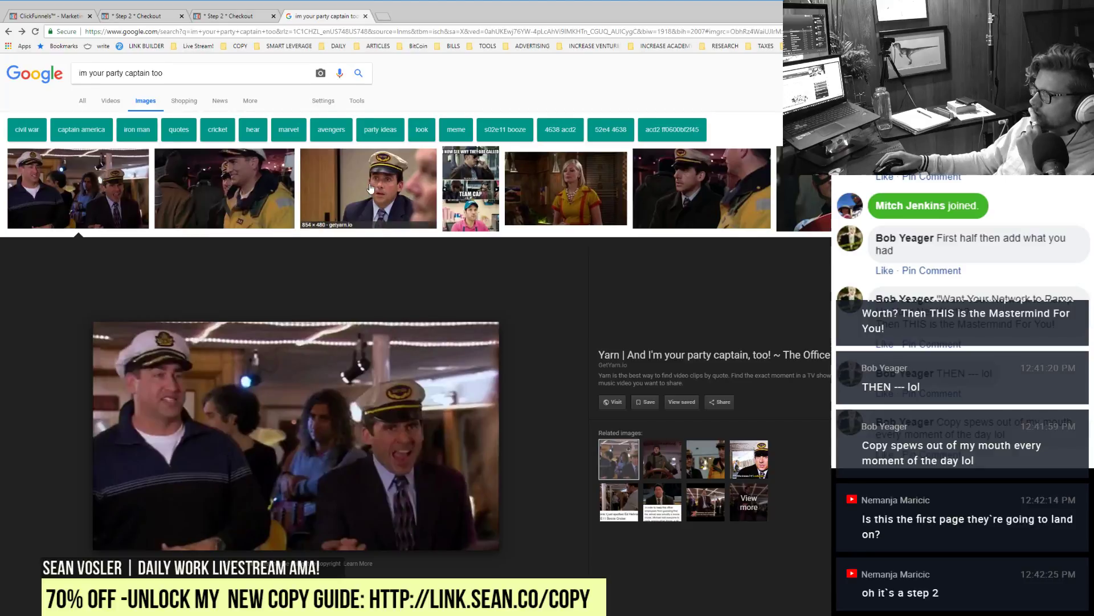
Step: Close the Google Images tab, reload the Step 2 Checkout preview, and switch back to the editor tab
{"action": "left_click", "coordinate": [365, 16]}
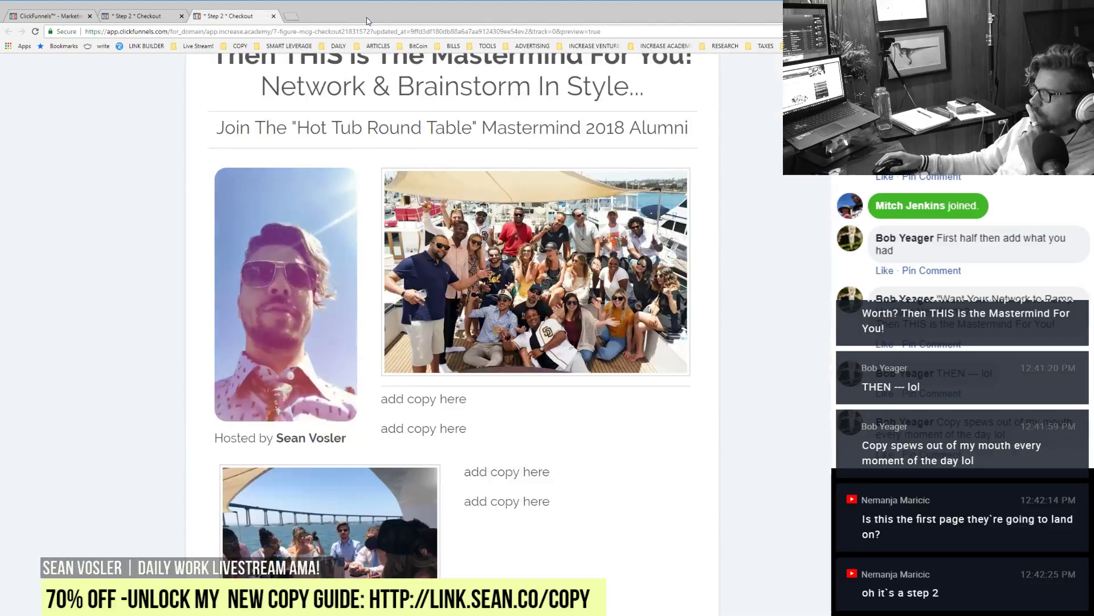
{"action": "scroll", "coordinate": [630, 521], "scroll_direction": "up", "scroll_amount": 5}
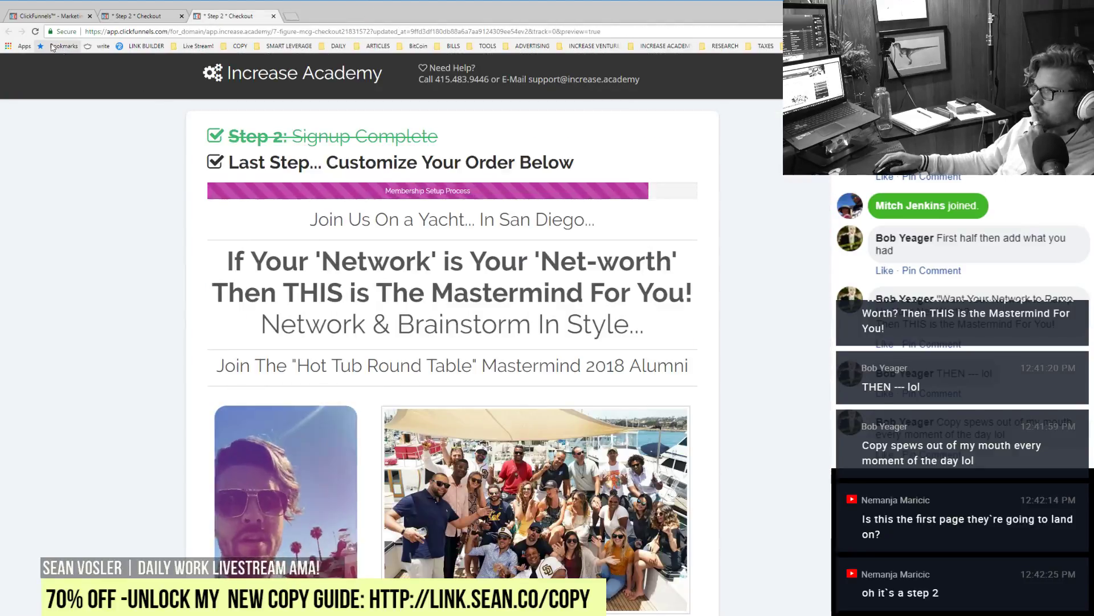
{"action": "left_click", "coordinate": [34, 31]}
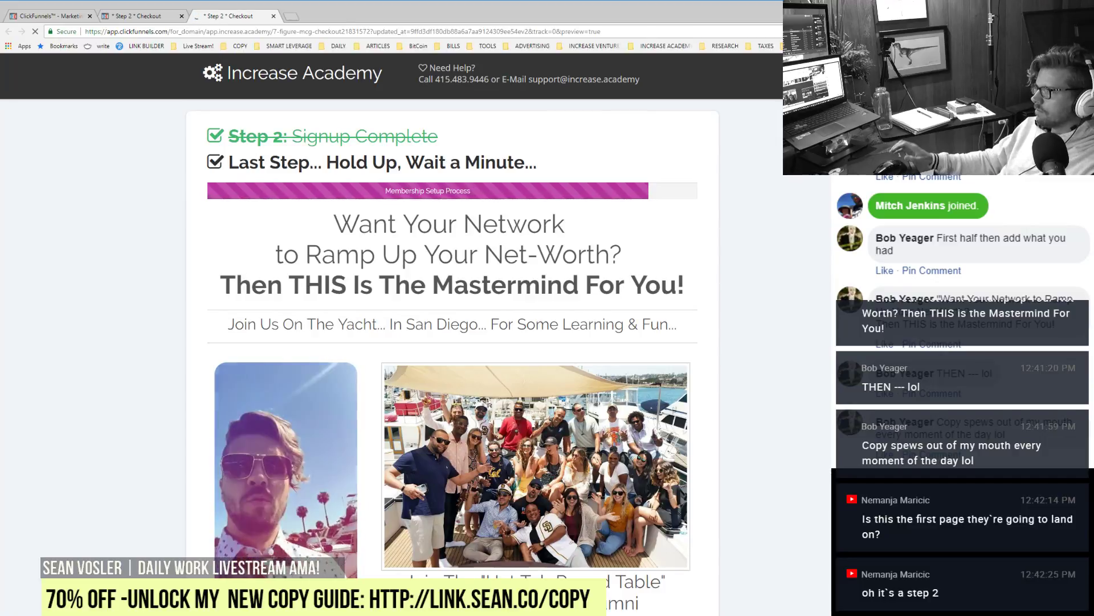
{"action": "left_click", "coordinate": [110, 21]}
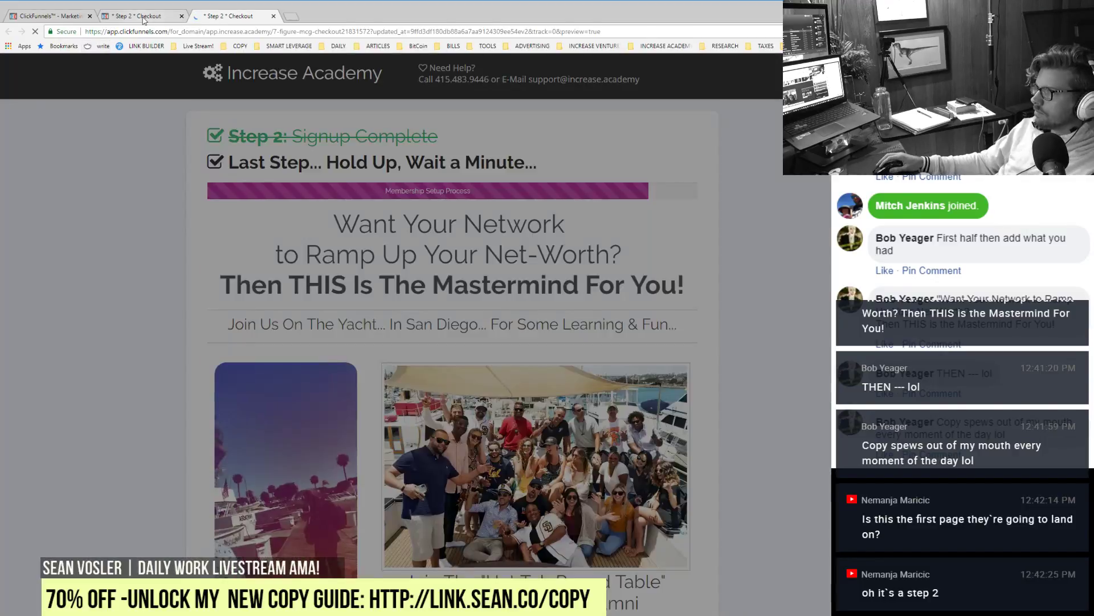
Step: Join the first two headline lines and underline 'Network' and 'Net-Worth'
{"action": "left_click", "coordinate": [310, 282]}
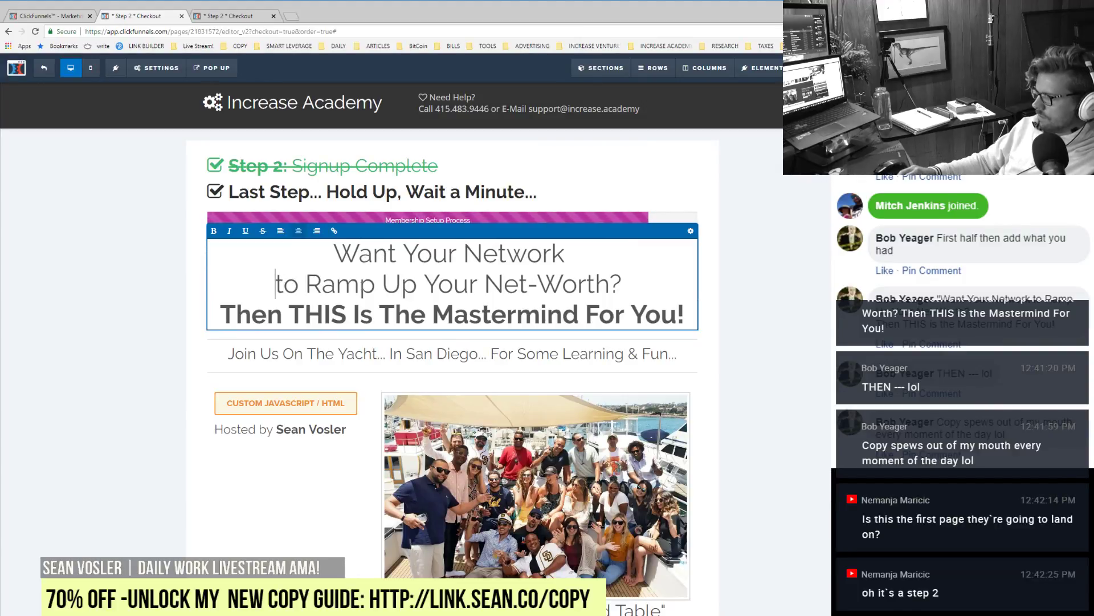
{"action": "key", "text": "BackSpace"}
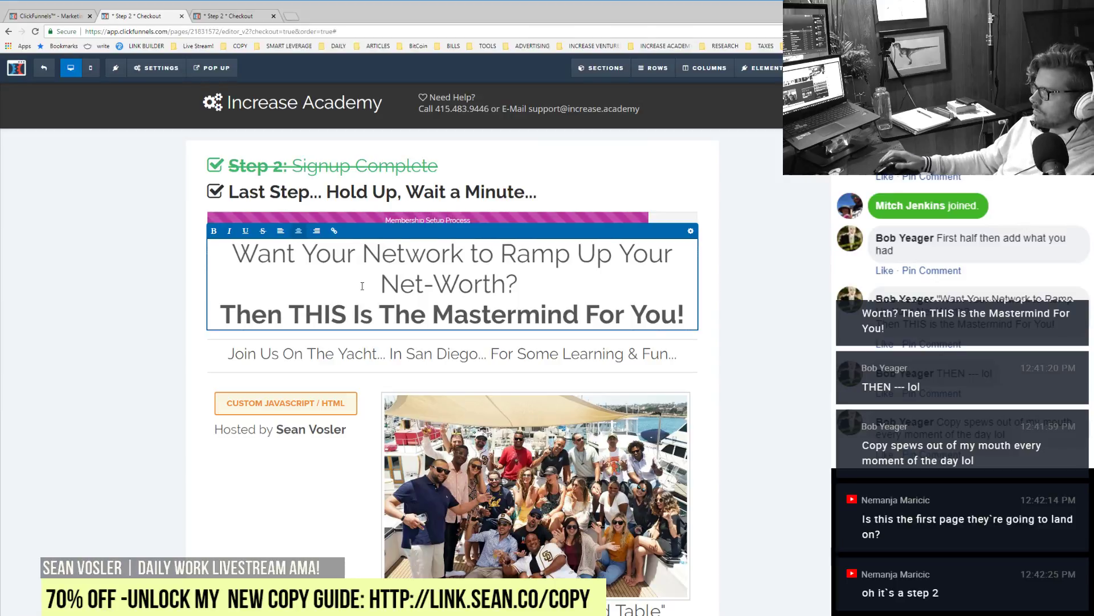
{"action": "double_click", "coordinate": [399, 258]}
{"action": "left_click", "coordinate": [450, 265]}
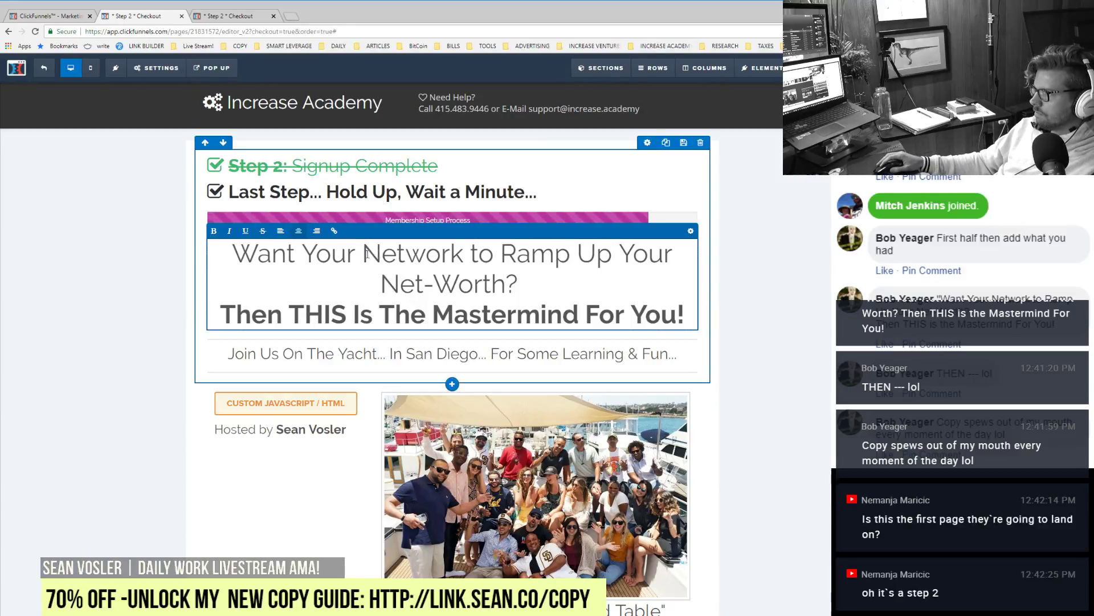
{"action": "left_click_drag", "start_coordinate": [367, 255], "coordinate": [454, 260]}
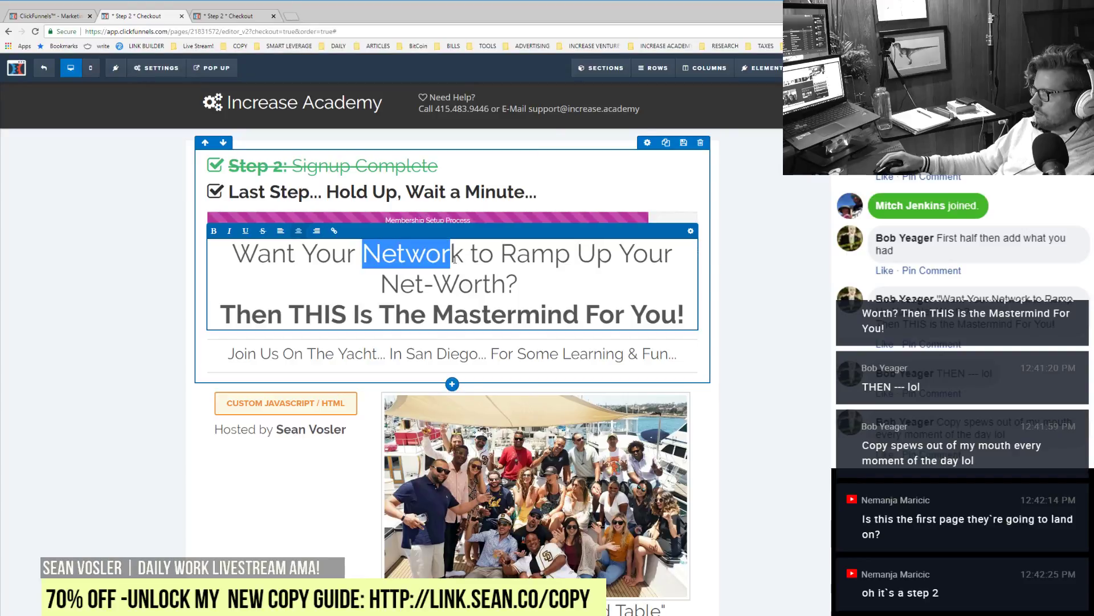
{"action": "left_click", "coordinate": [247, 232]}
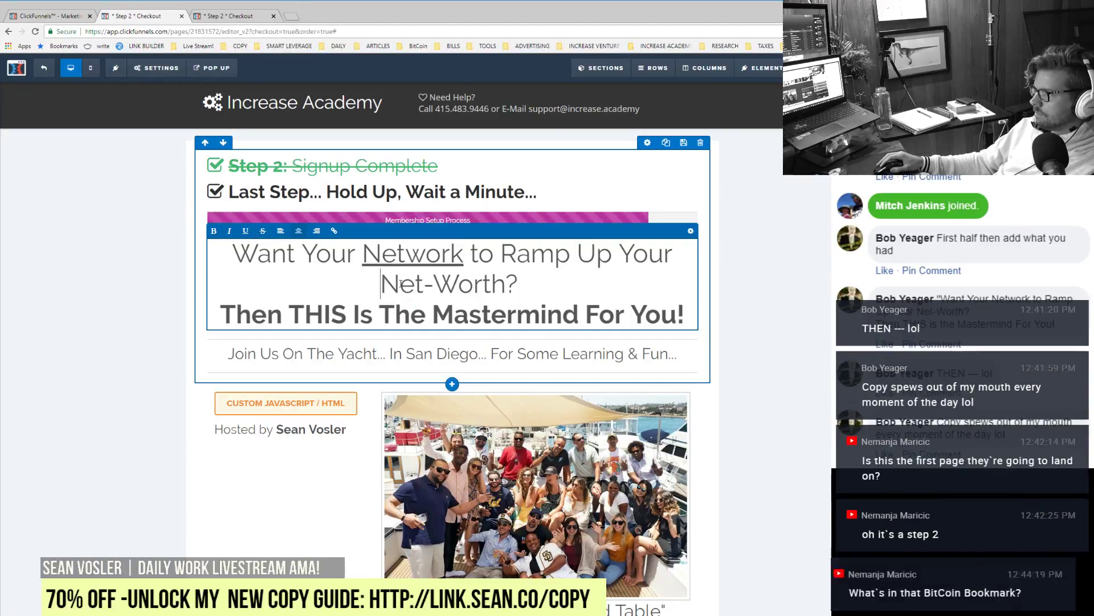
{"action": "left_click_drag", "start_coordinate": [381, 283], "coordinate": [503, 285]}
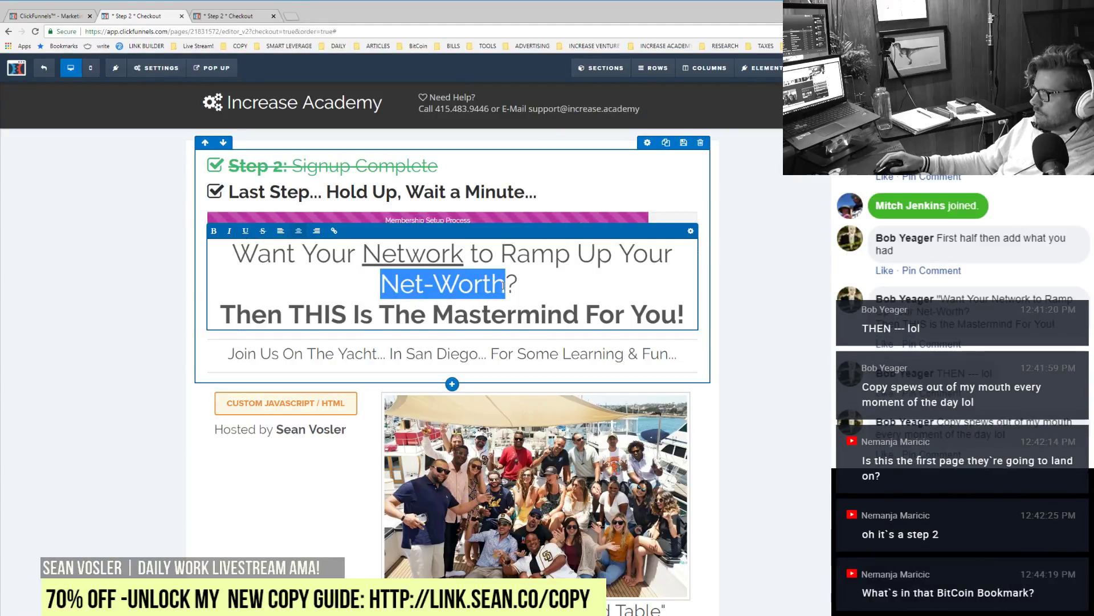
{"action": "left_click", "coordinate": [247, 231]}
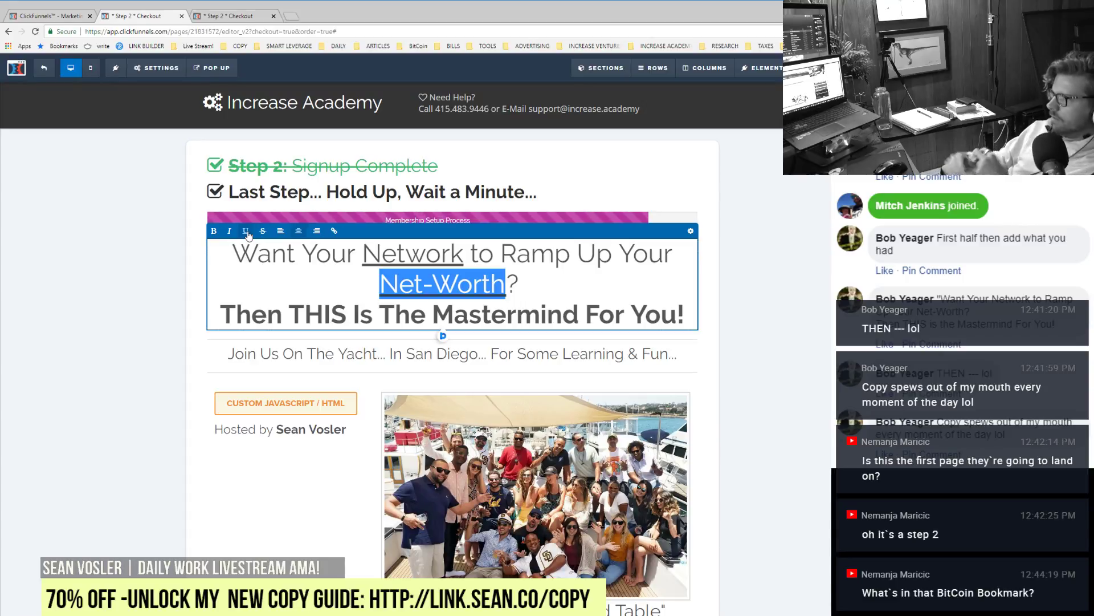
{"action": "left_click", "coordinate": [247, 232]}
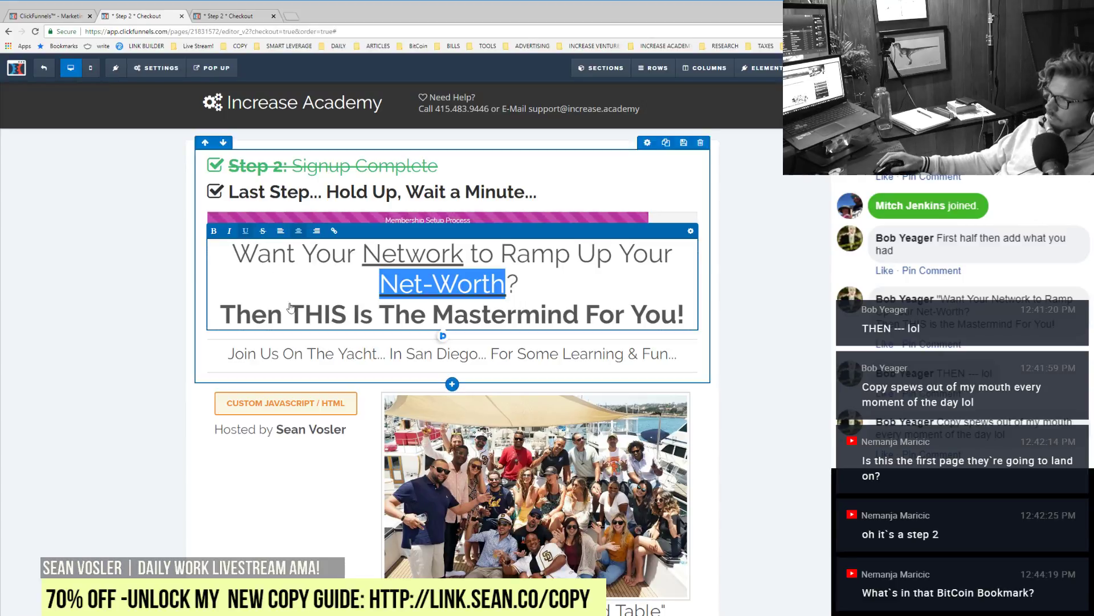
{"action": "left_click", "coordinate": [740, 345]}
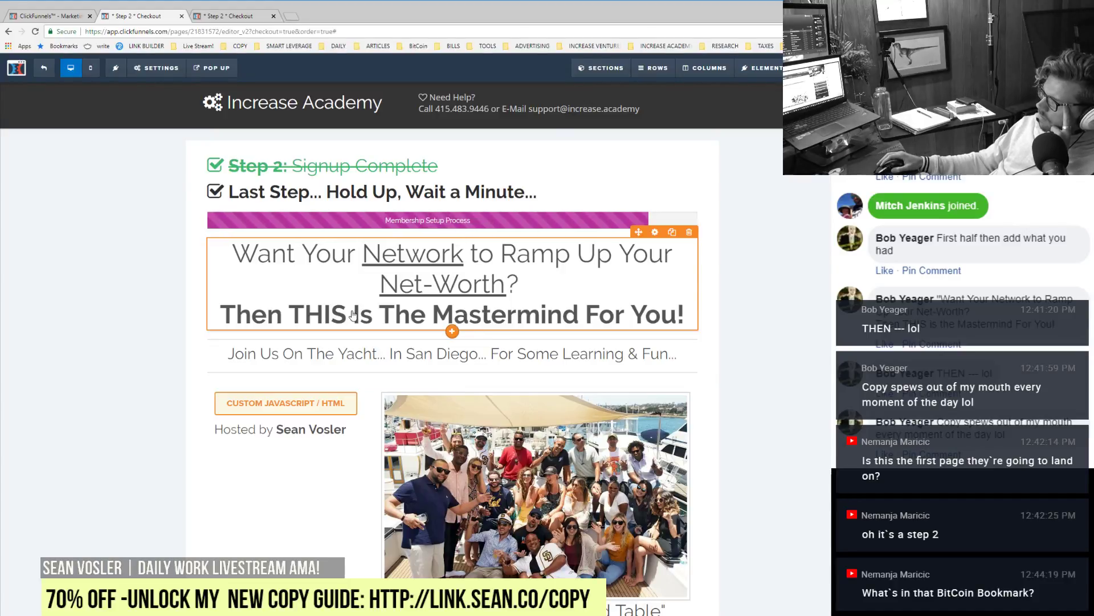
Step: Pull the 'Then THIS' line up and add ', While Having Some Fun Too' after Net-Worth, not underlined
{"action": "left_click", "coordinate": [223, 316]}
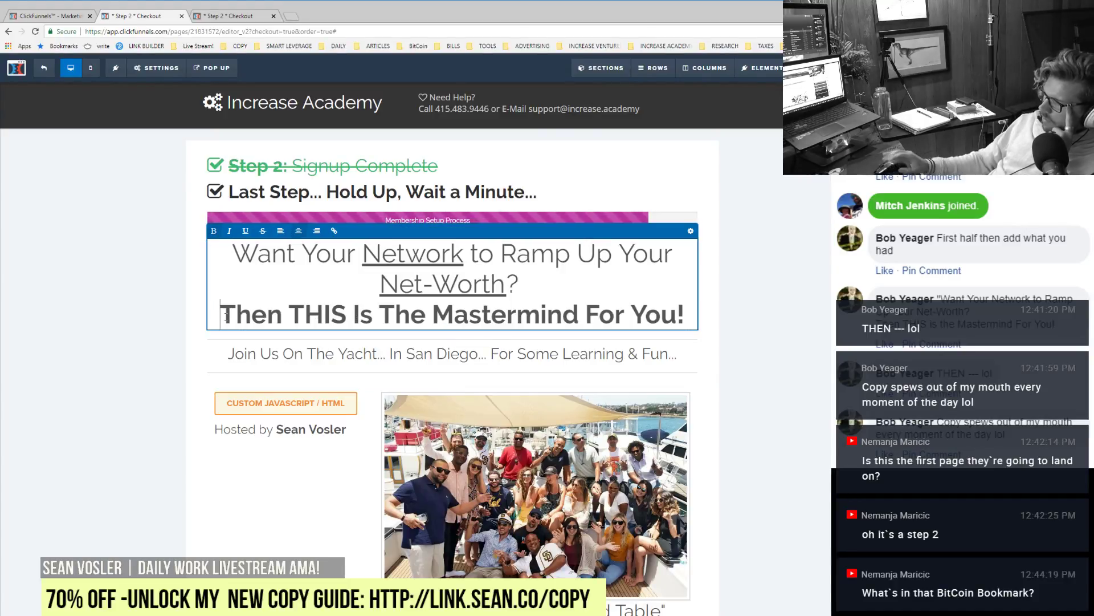
{"action": "key", "text": "BackSpace"}
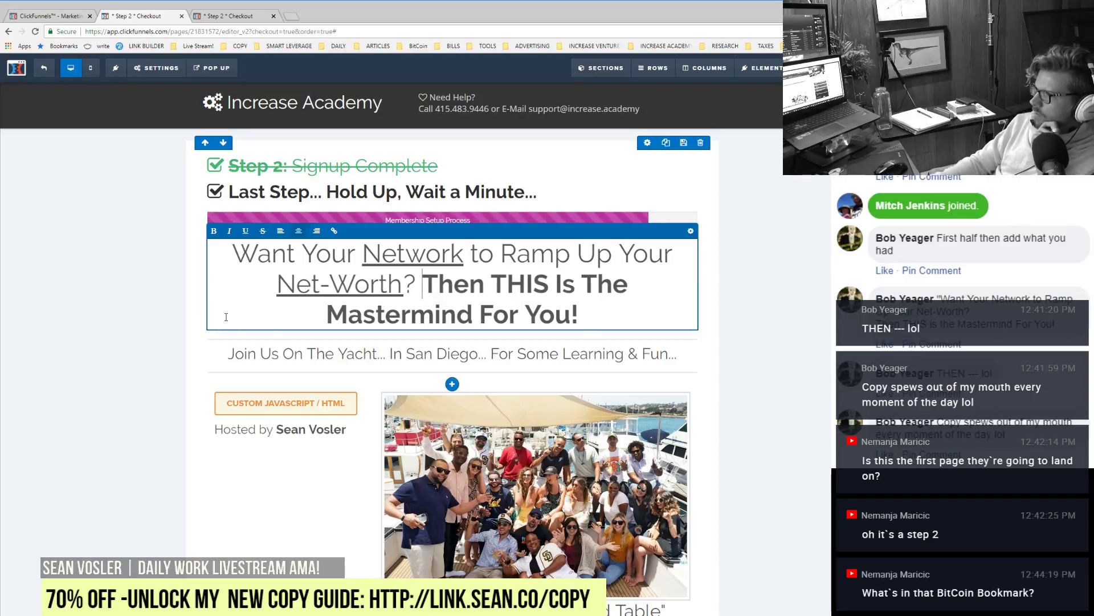
{"action": "left_click", "coordinate": [757, 308]}
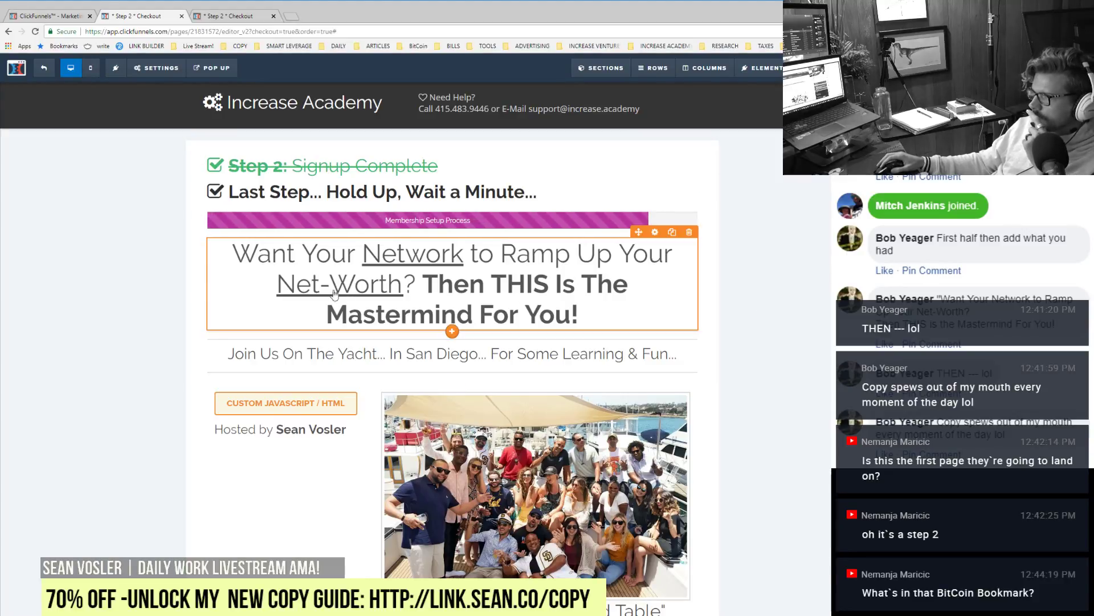
{"action": "left_click", "coordinate": [295, 261]}
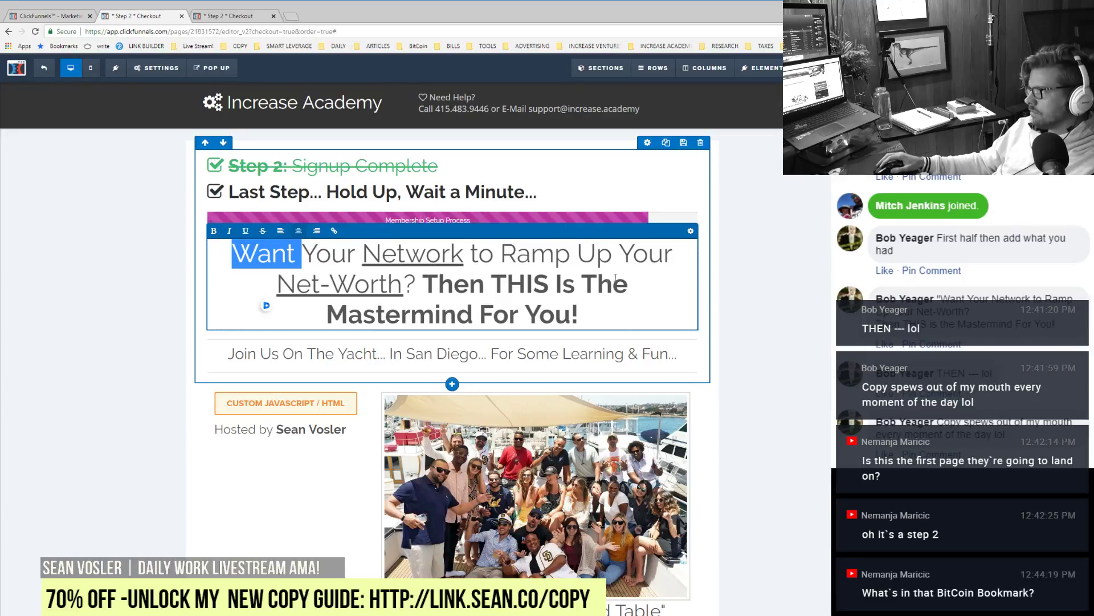
{"action": "left_click", "coordinate": [555, 285]}
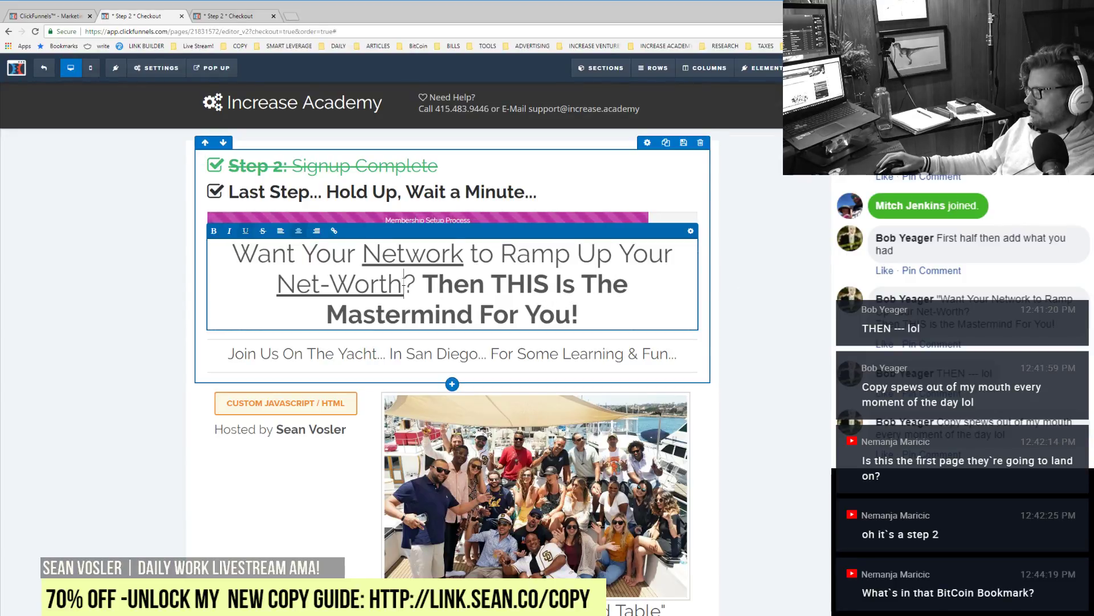
{"action": "type", "text": ", Whil"}
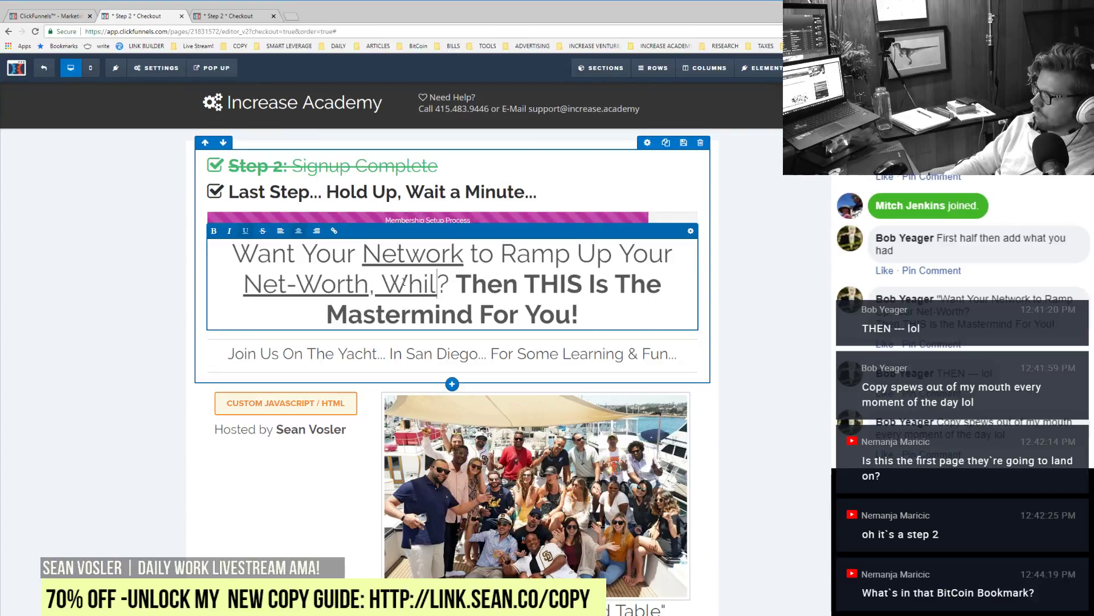
{"action": "type", "text": "e Having Some Fun"}
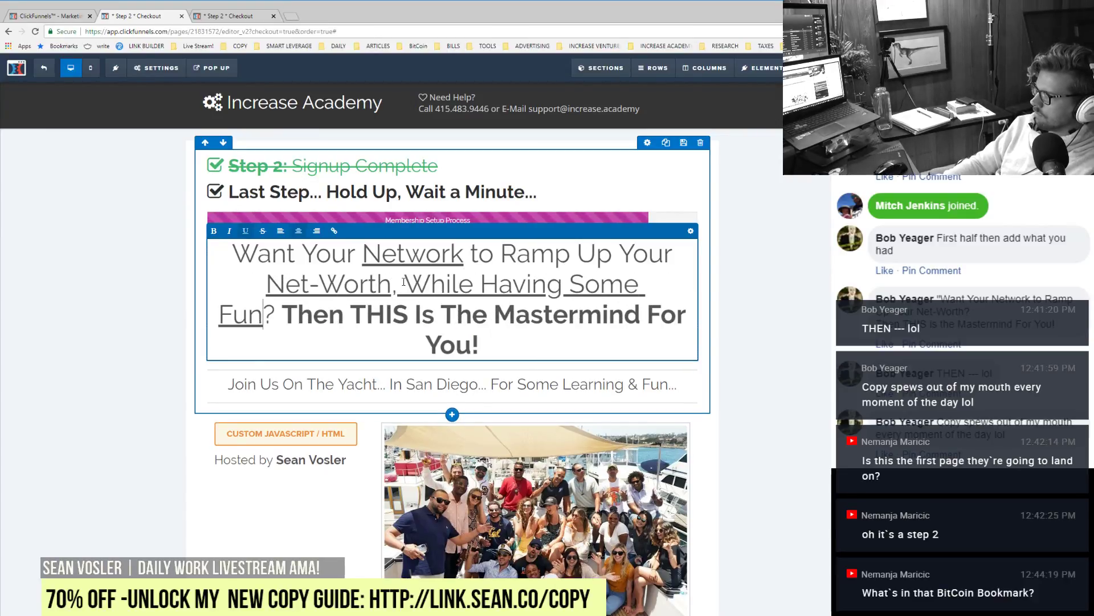
{"action": "type", "text": " Too"}
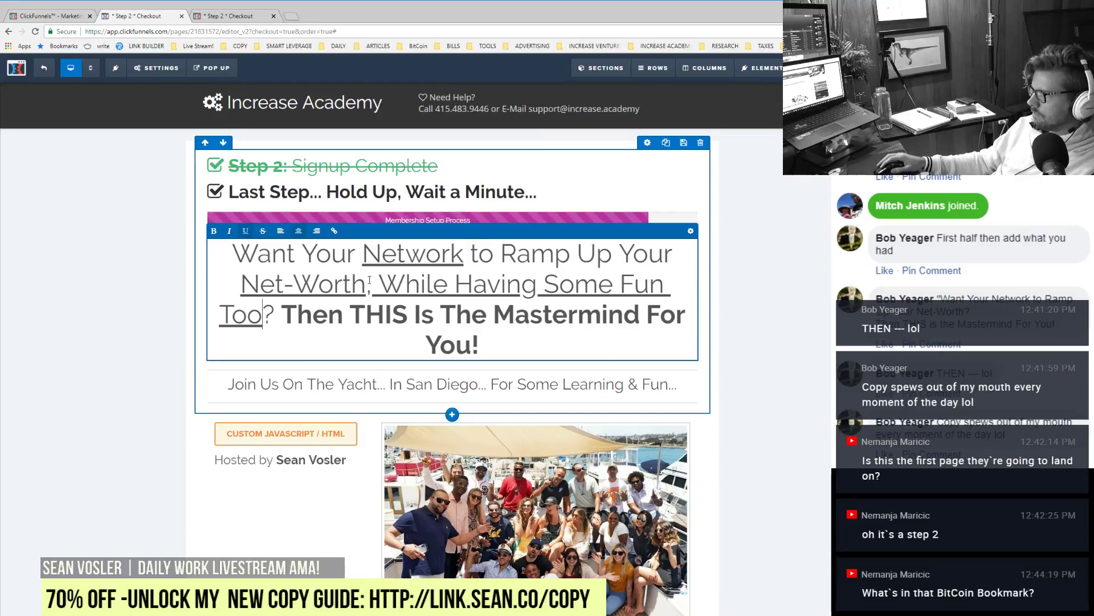
{"action": "left_click_drag", "start_coordinate": [370, 280], "coordinate": [263, 314]}
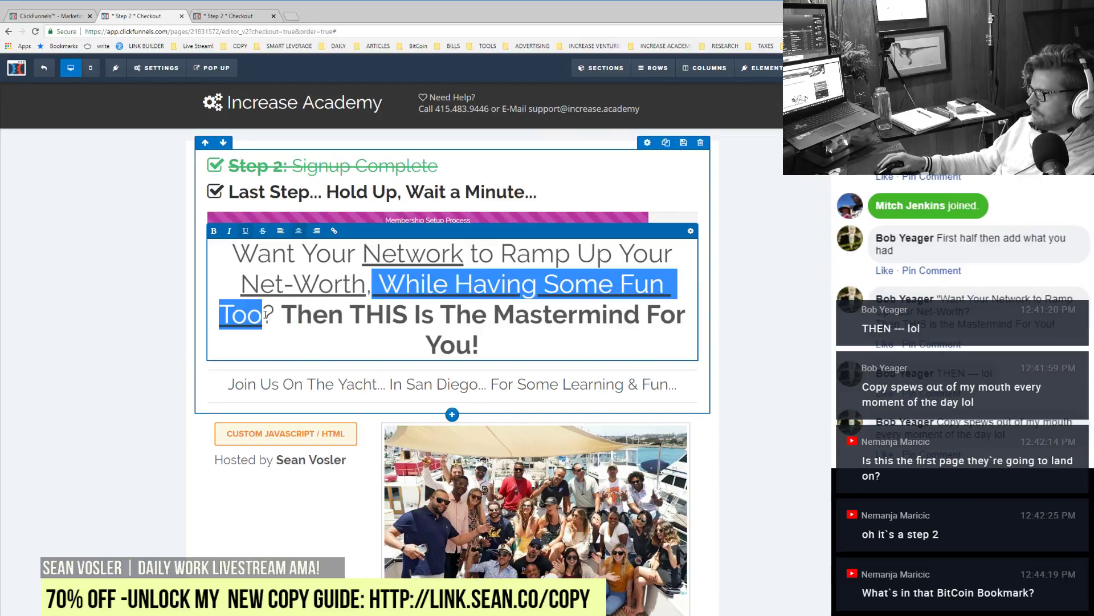
{"action": "left_click", "coordinate": [246, 231]}
{"action": "left_click", "coordinate": [421, 292]}
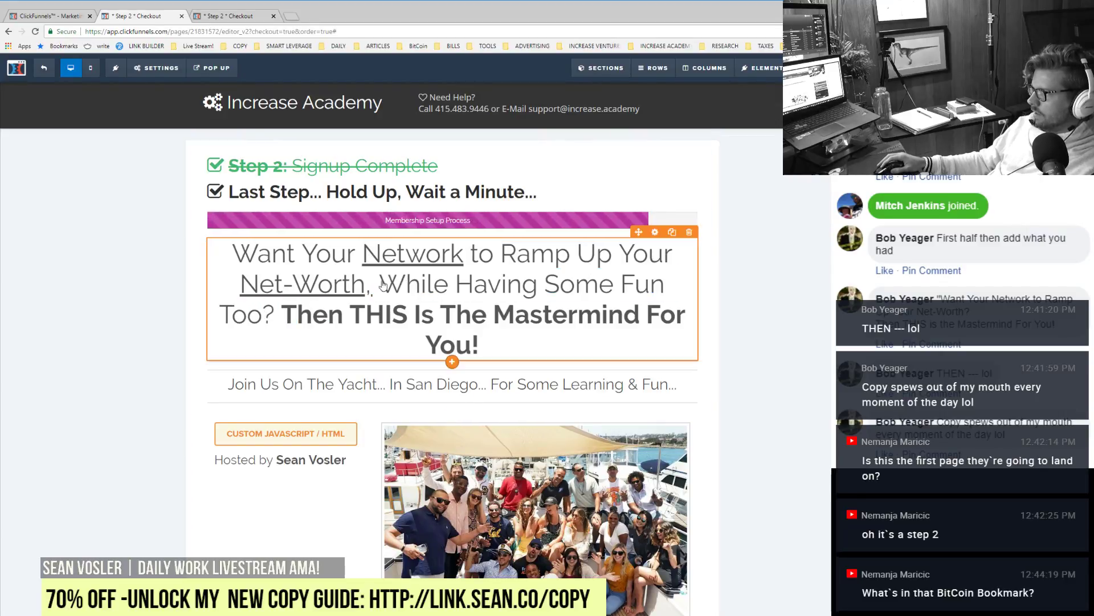
Step: Keep the comma after Net-Worth and bring up the headline's settings
{"action": "left_click", "coordinate": [376, 295]}
{"action": "key", "text": "BackSpace"}
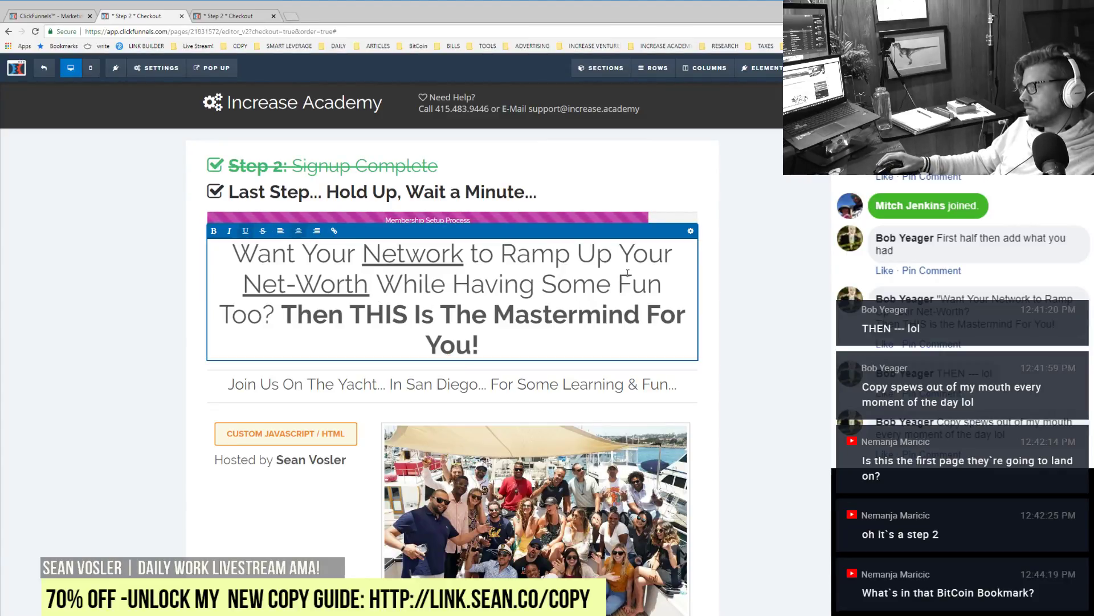
{"action": "key", "text": "ctrl+z"}
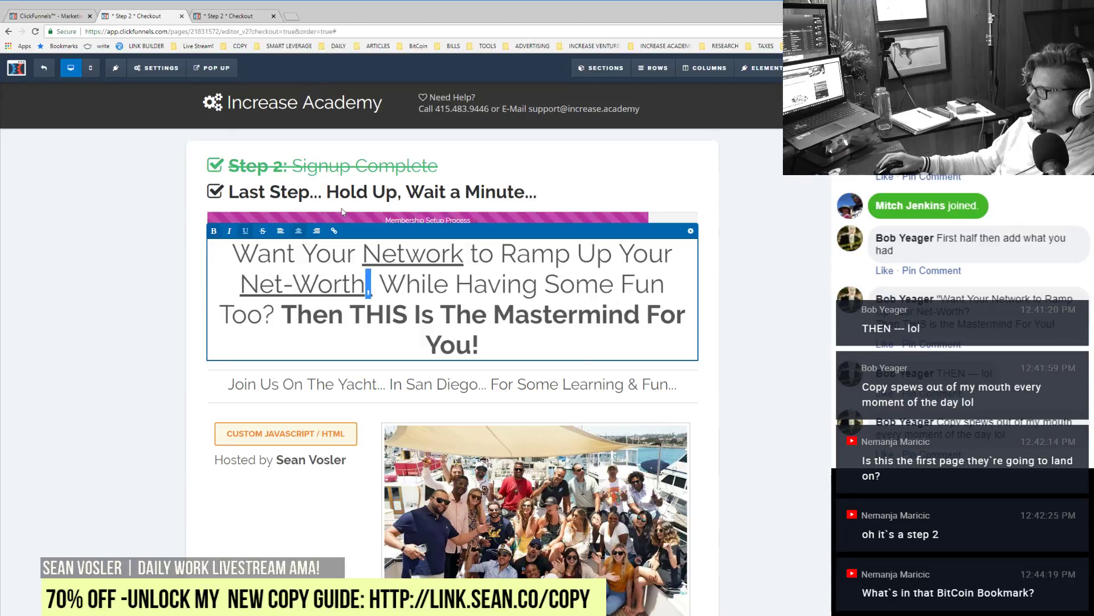
{"action": "left_click", "coordinate": [618, 304]}
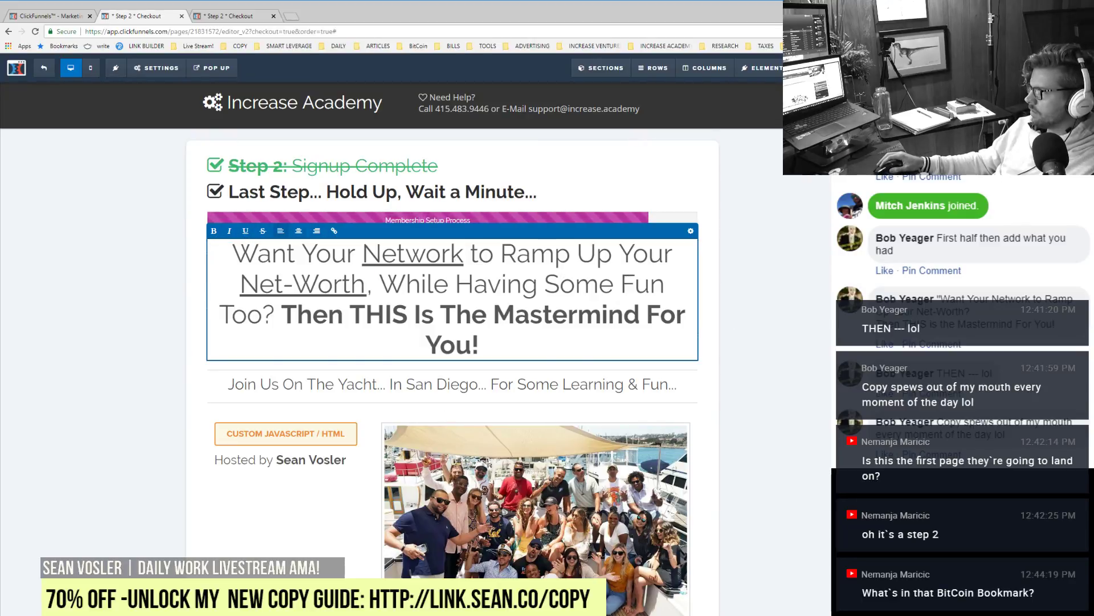
{"action": "mouse_move", "coordinate": [618, 305]}
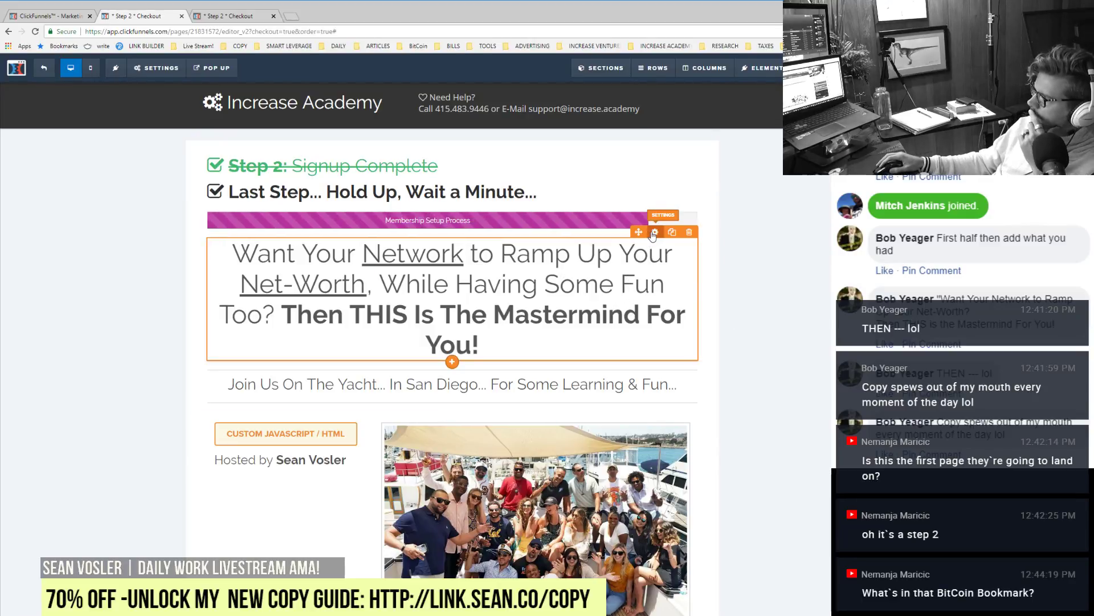
{"action": "left_click", "coordinate": [655, 233]}
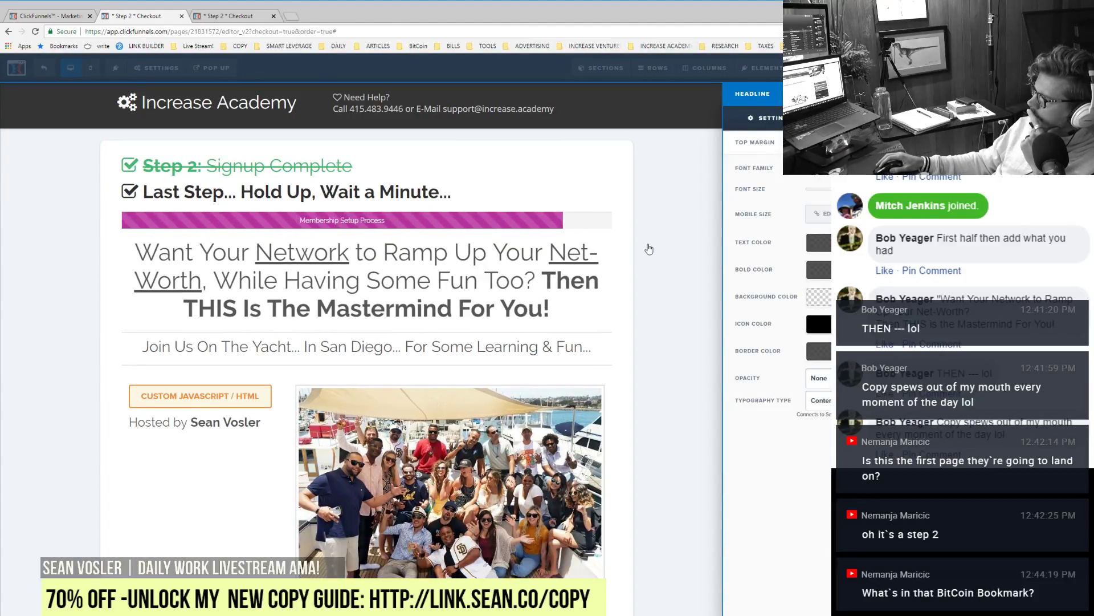
Step: Close the headline settings and select 'Wait a' in the 'Last Step... Hold Up, Wait a Minute...' heading
{"action": "left_click", "coordinate": [648, 249]}
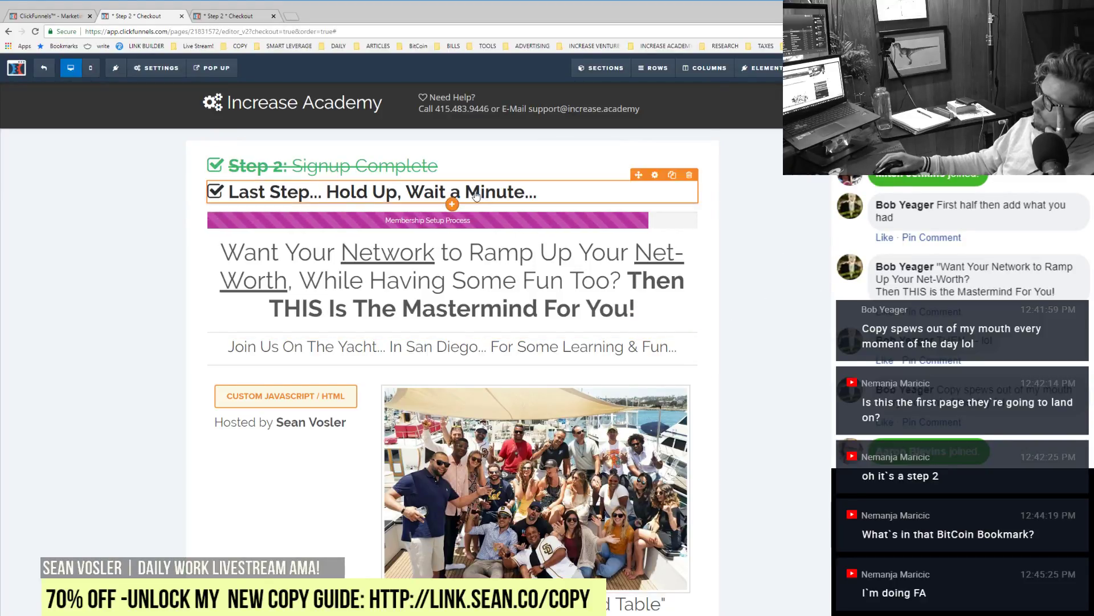
{"action": "left_click", "coordinate": [453, 191]}
{"action": "left_click_drag", "start_coordinate": [407, 192], "coordinate": [464, 194]}
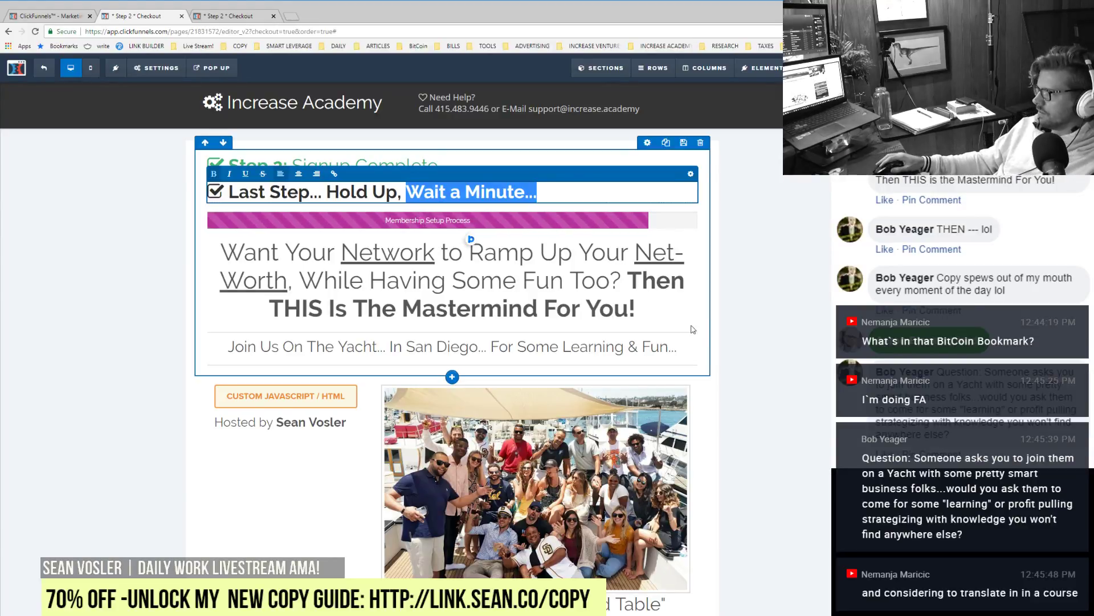
Step: Replace 'Learning & Fun...' with 'Profit Pulling Strategies You Won't Find Anywhere Else', breaking the line before 'For Some'
{"action": "left_click", "coordinate": [570, 342]}
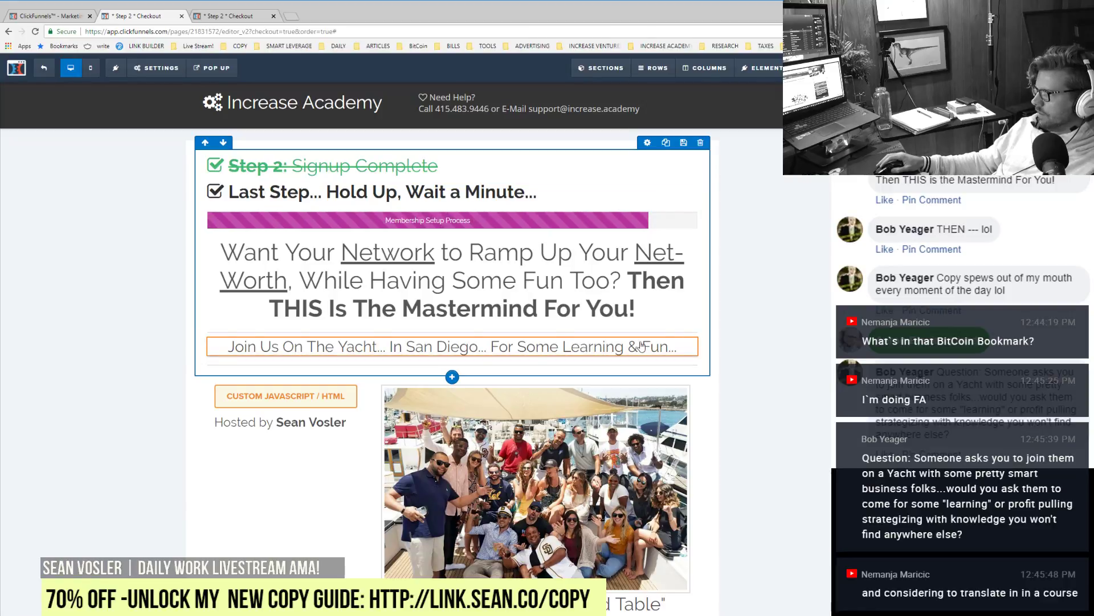
{"action": "left_click", "coordinate": [641, 345]}
{"action": "double_click", "coordinate": [587, 346]}
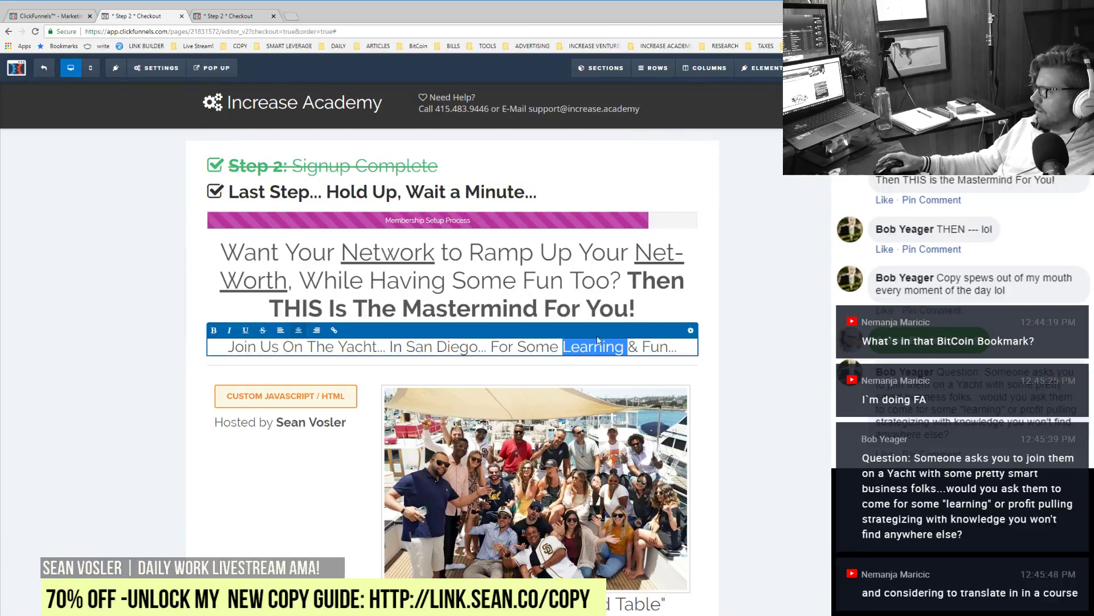
{"action": "triple_click", "coordinate": [597, 342]}
{"action": "left_click", "coordinate": [572, 346]}
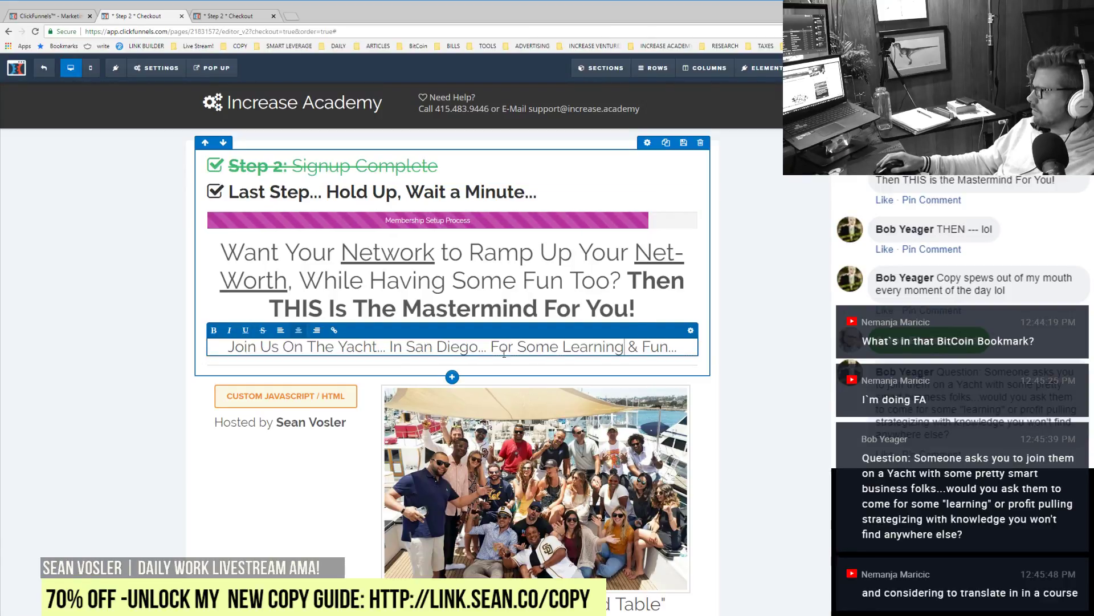
{"action": "double_click", "coordinate": [571, 346]}
{"action": "type", "text": "Profit"}
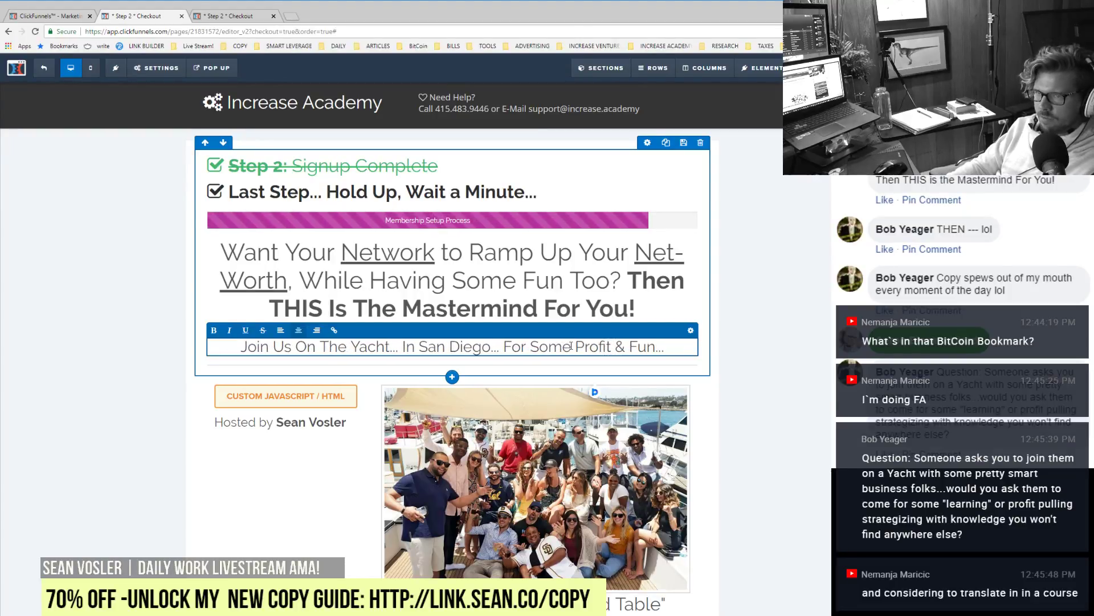
{"action": "type", "text": " Pulling S"}
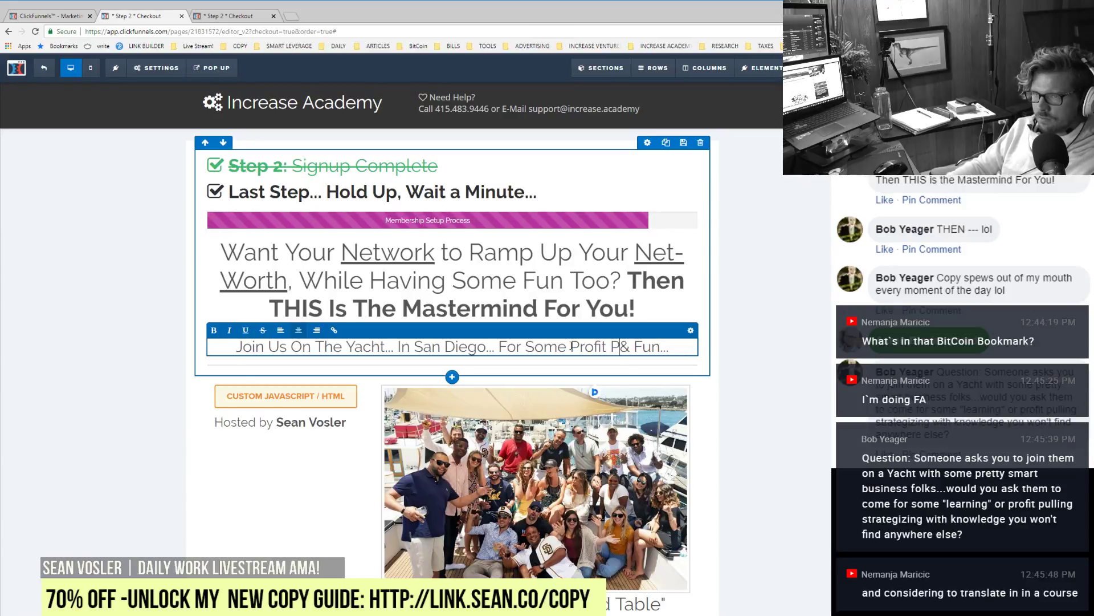
{"action": "type", "text": "trategies"}
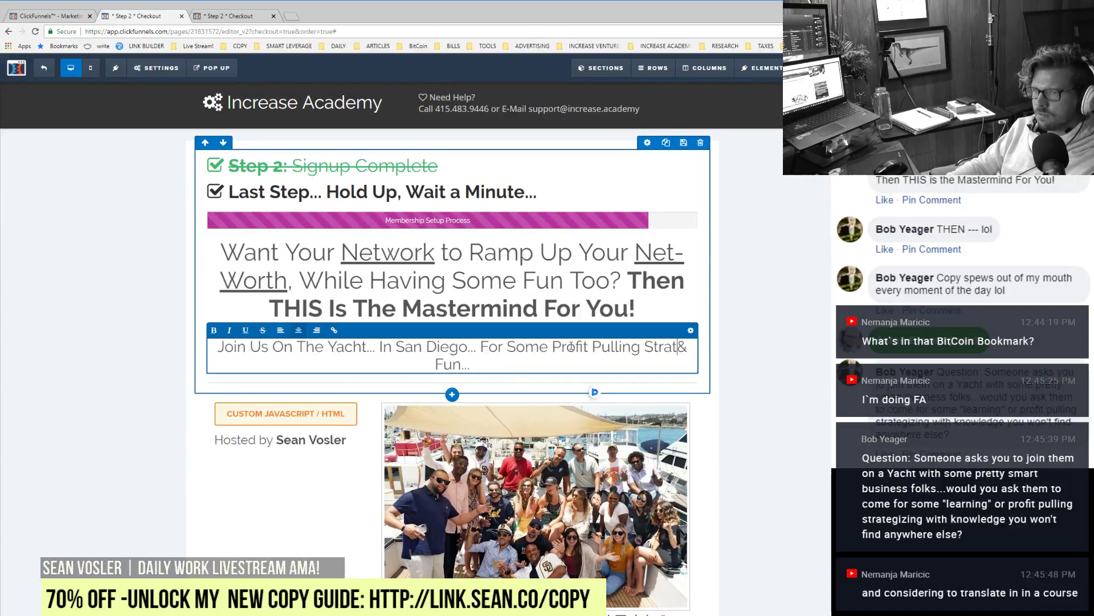
{"action": "type", "text": " You "}
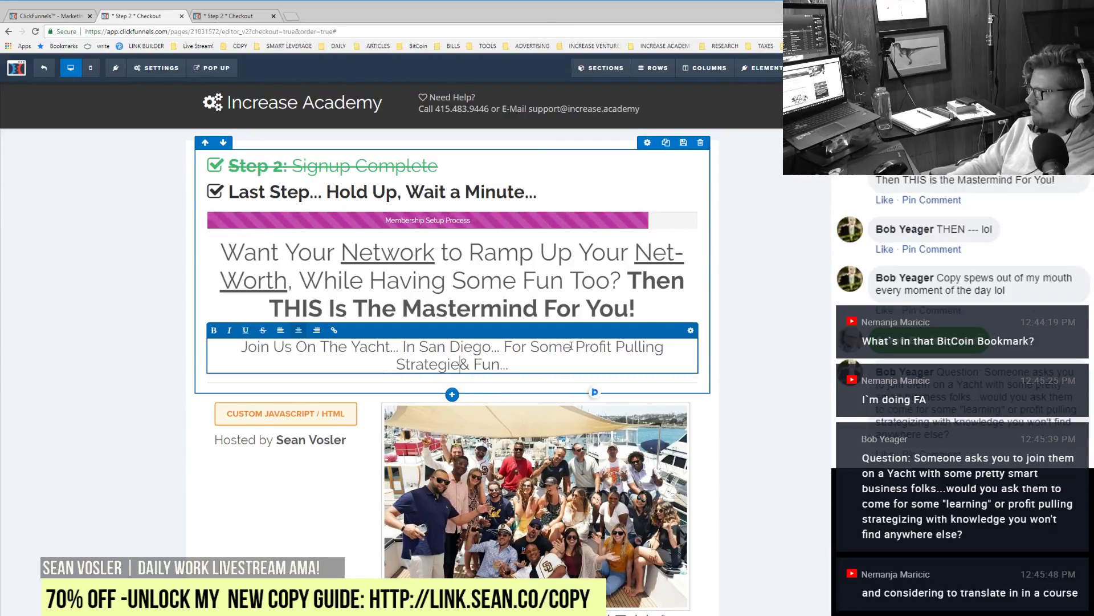
{"action": "type", "text": "Won't Find "}
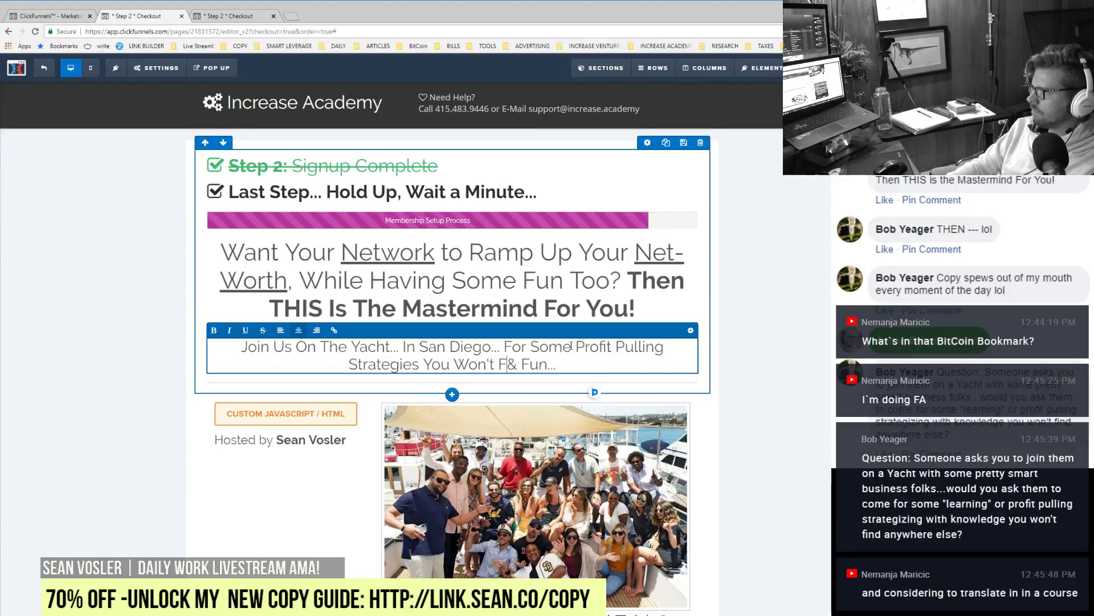
{"action": "type", "text": "Anywhere Else"}
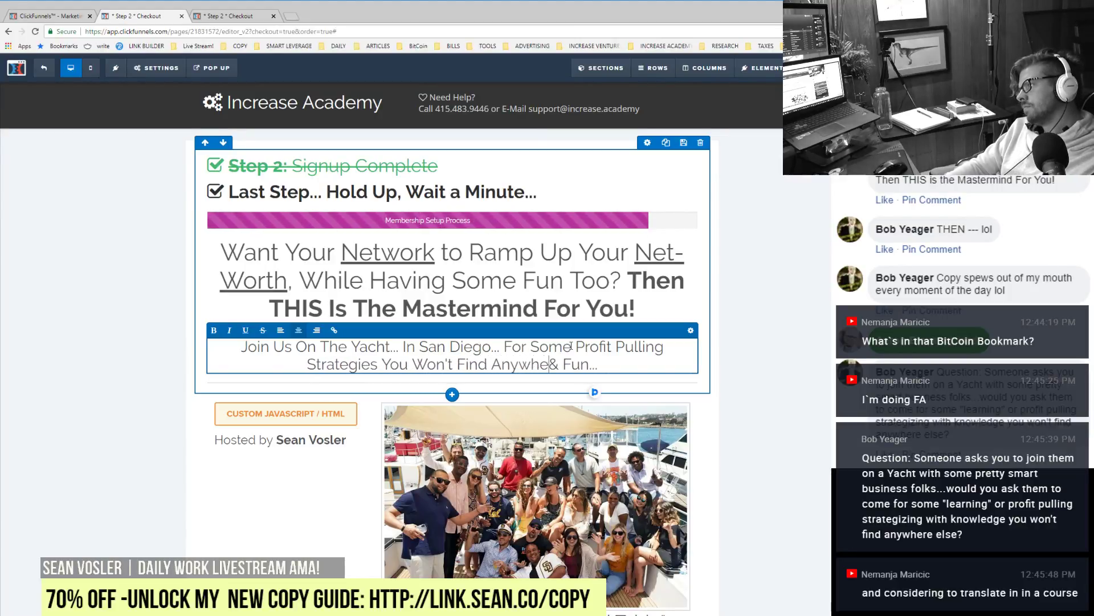
{"action": "key", "text": "Delete"}
{"action": "key", "text": "Delete"}
{"action": "key", "text": "Delete"}
{"action": "key", "text": "Delete"}
{"action": "key", "text": "Delete"}
{"action": "key", "text": "Delete"}
{"action": "key", "text": "Delete"}
{"action": "key", "text": "Delete"}
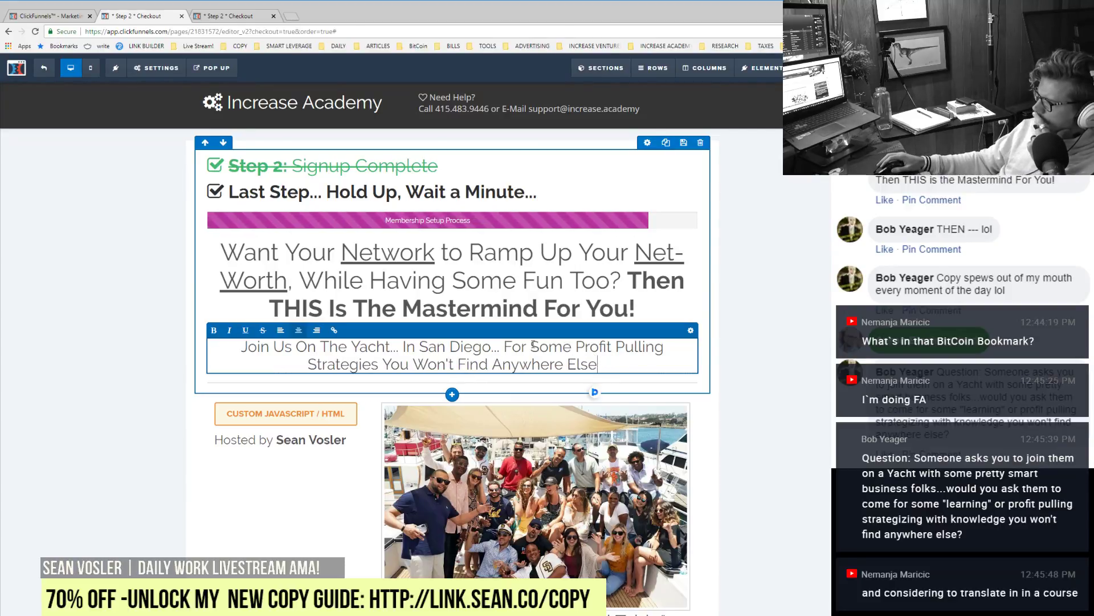
{"action": "left_click", "coordinate": [504, 346]}
{"action": "key", "text": "Return"}
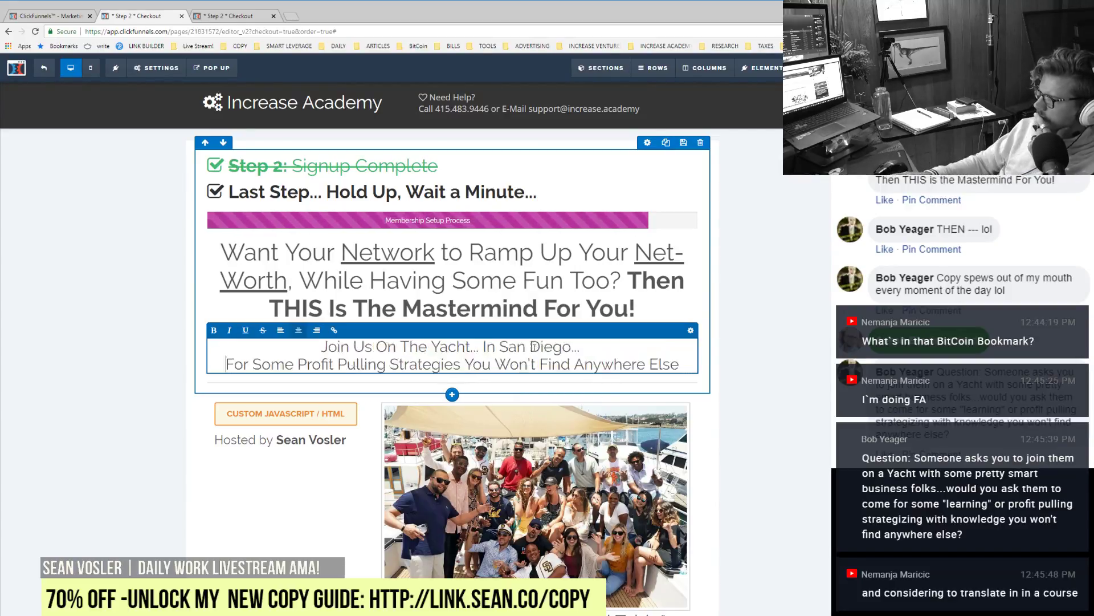
{"action": "left_click", "coordinate": [810, 347]}
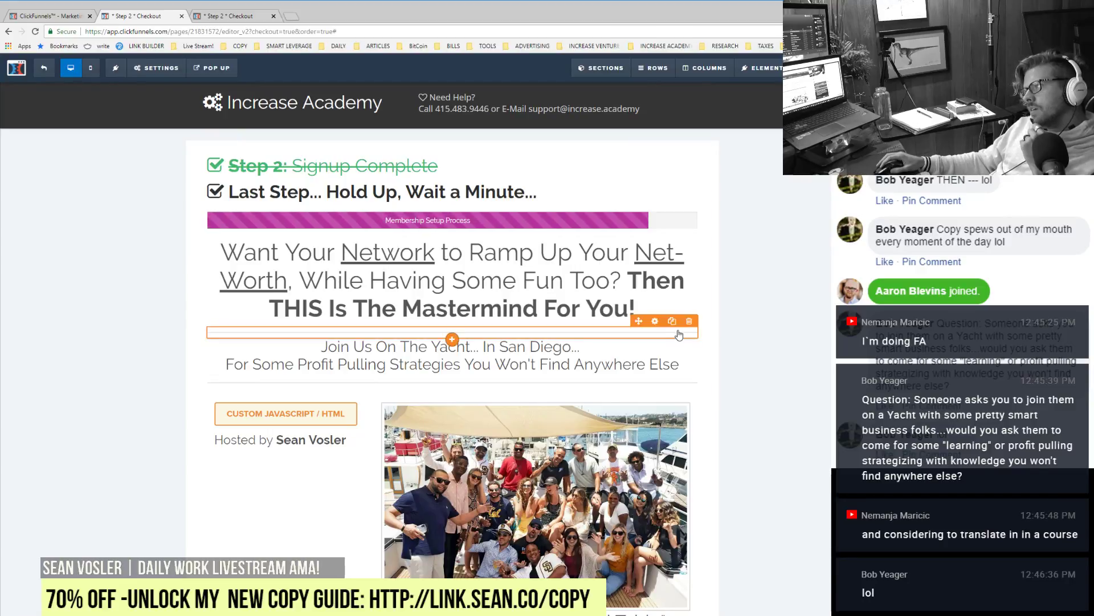
Step: Duplicate the divider line and place the copy above the Membership Setup Process progress bar
{"action": "left_click", "coordinate": [672, 321]}
{"action": "left_click_drag", "start_coordinate": [638, 321], "coordinate": [482, 206]}
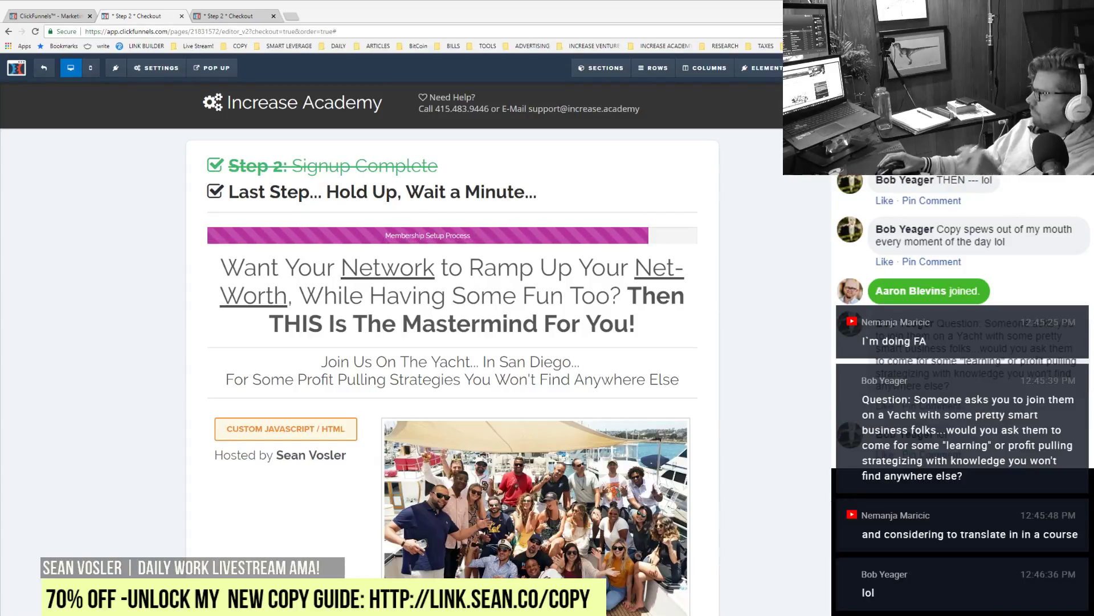
{"action": "scroll", "coordinate": [453, 347], "scroll_direction": "down", "scroll_amount": 5}
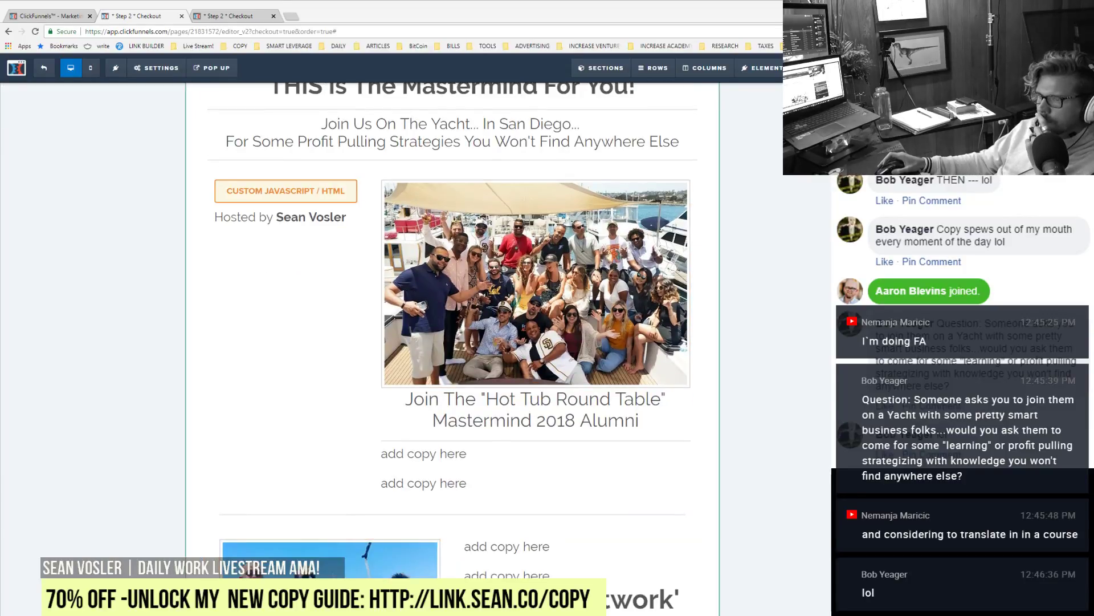
{"action": "scroll", "coordinate": [453, 348], "scroll_direction": "up", "scroll_amount": 3}
{"action": "scroll", "coordinate": [453, 348], "scroll_direction": "up", "scroll_amount": 2}
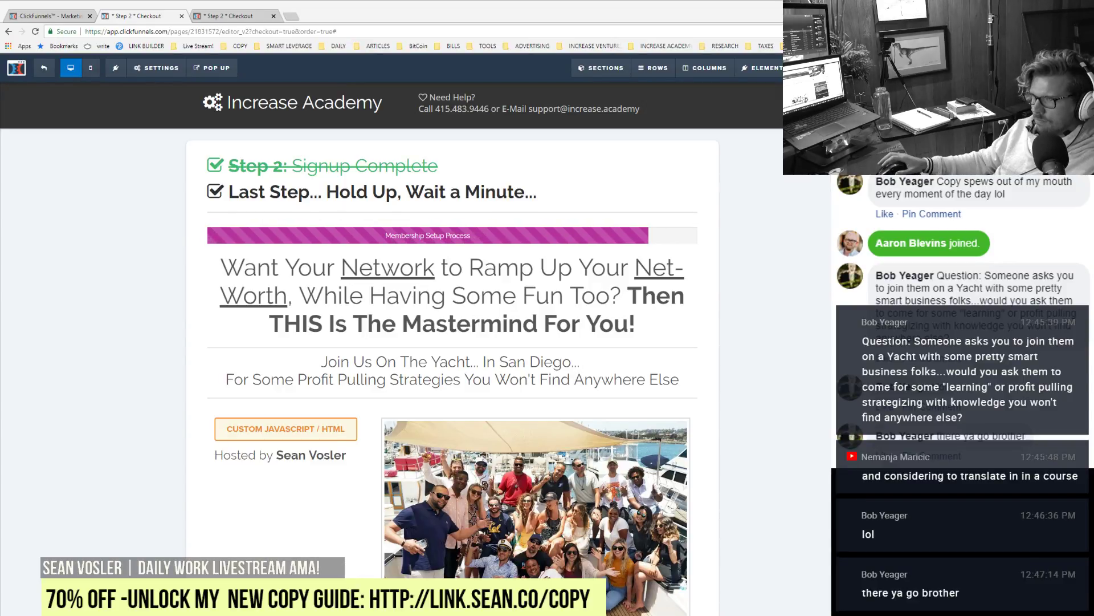
Step: Delete the extra headline below the alumni copy, leaving the custom HTML block above the host credit
{"action": "left_click", "coordinate": [426, 283]}
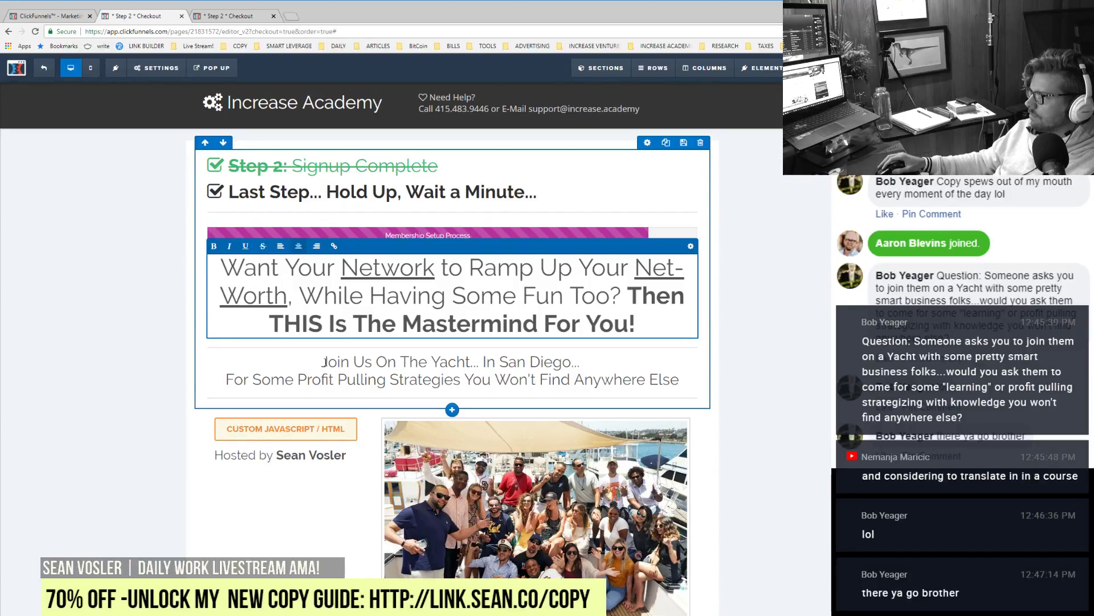
{"action": "left_click", "coordinate": [324, 362]}
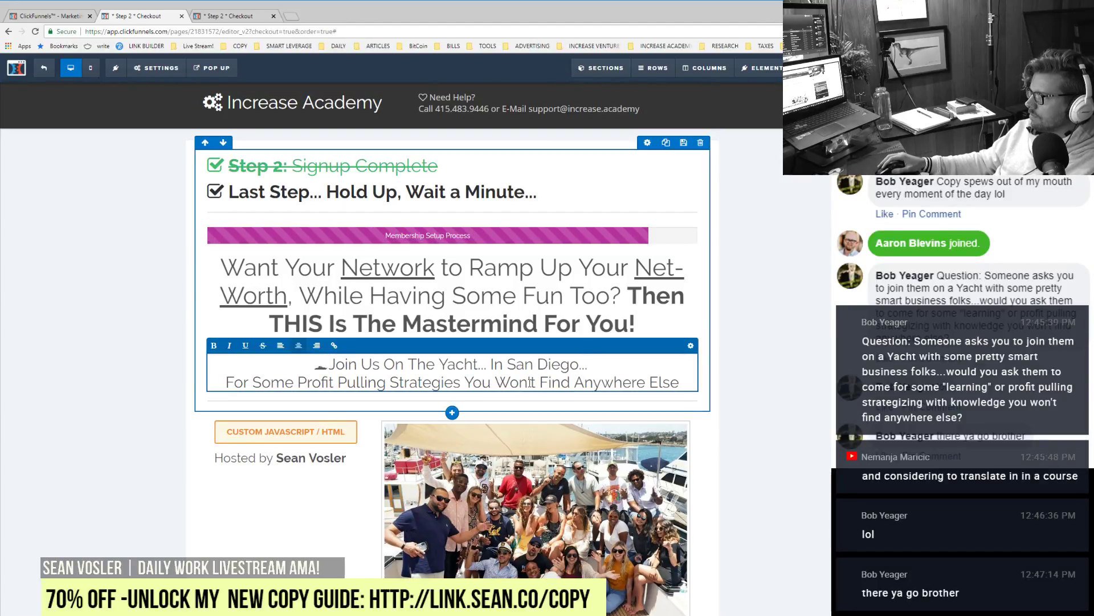
{"action": "left_click", "coordinate": [778, 276]}
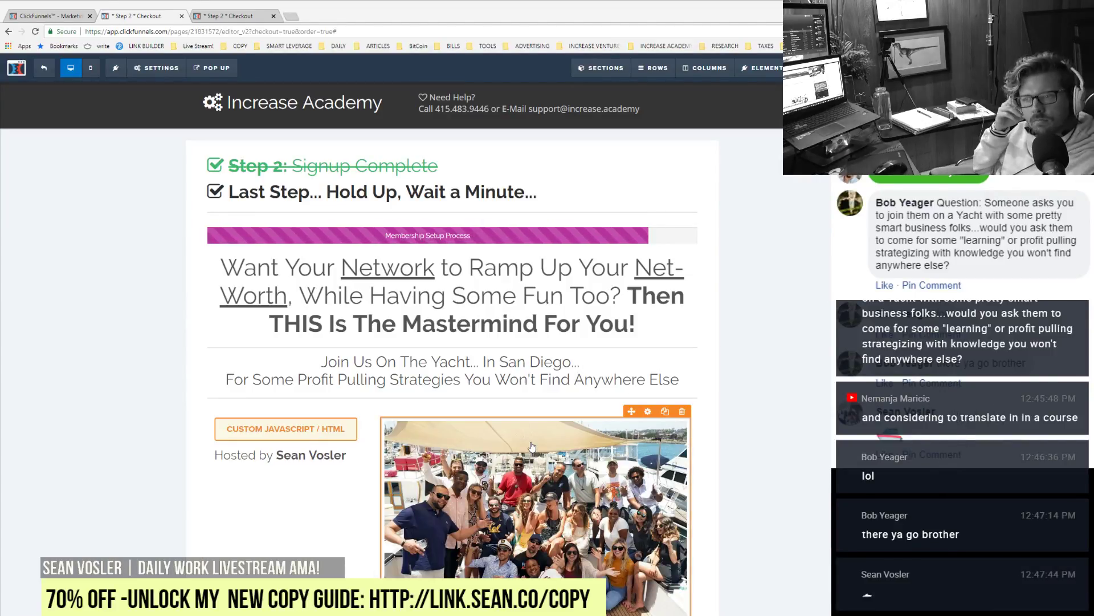
{"action": "scroll", "coordinate": [532, 446], "scroll_direction": "down", "scroll_amount": 4}
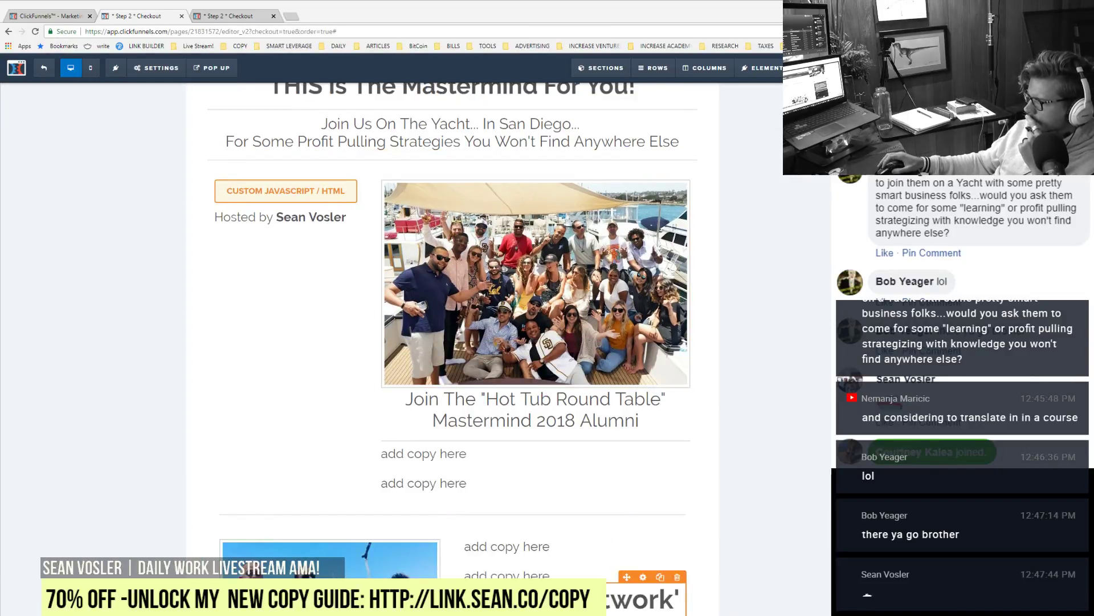
{"action": "left_click", "coordinate": [679, 577]}
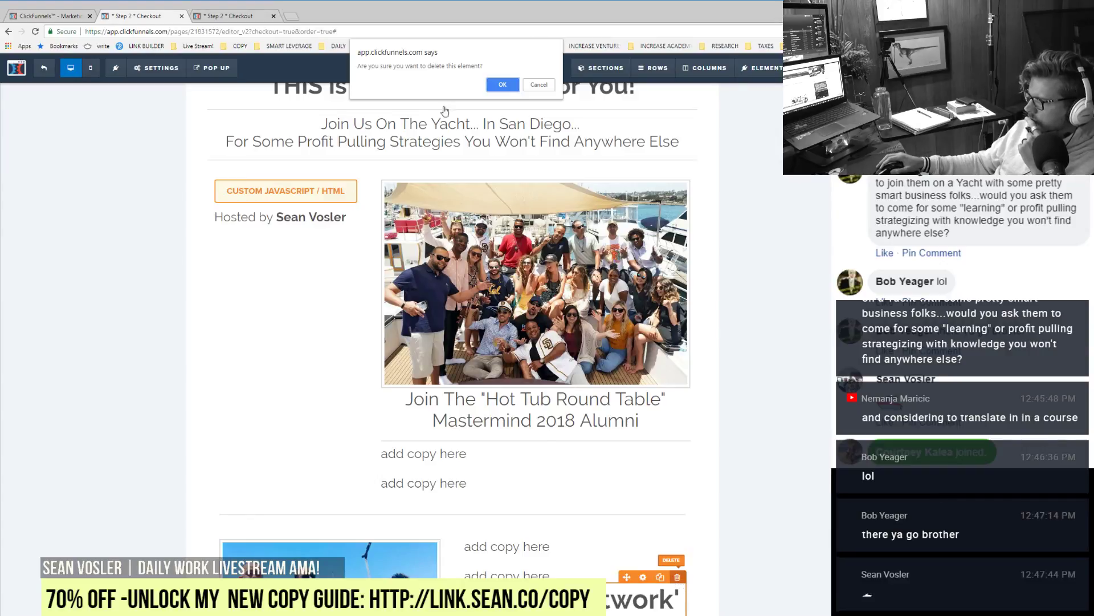
{"action": "left_click", "coordinate": [509, 90]}
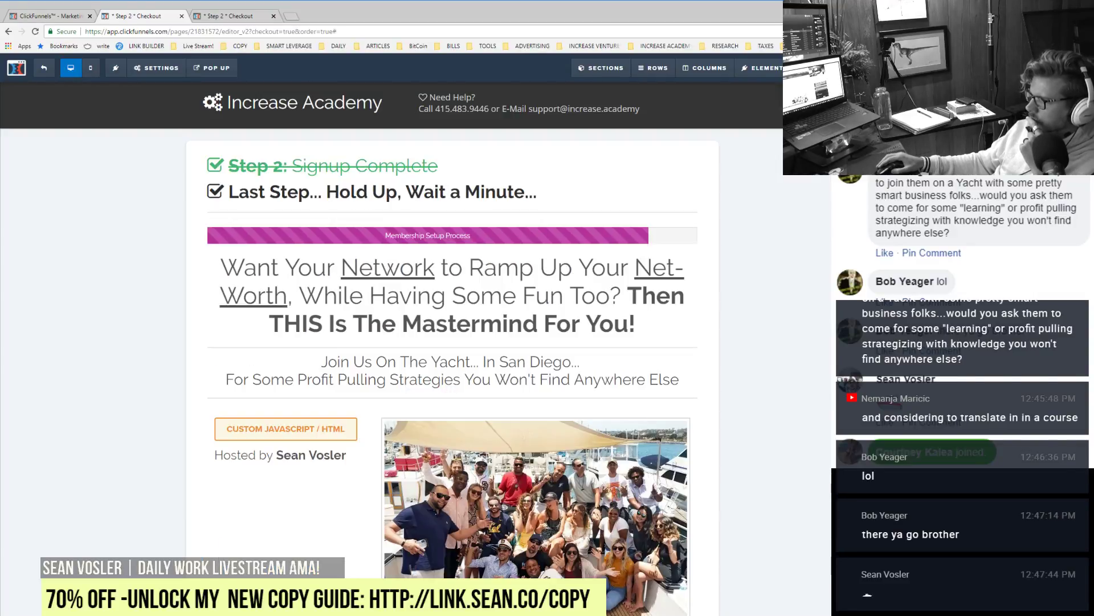
{"action": "scroll", "coordinate": [452, 342], "scroll_direction": "down", "scroll_amount": 4}
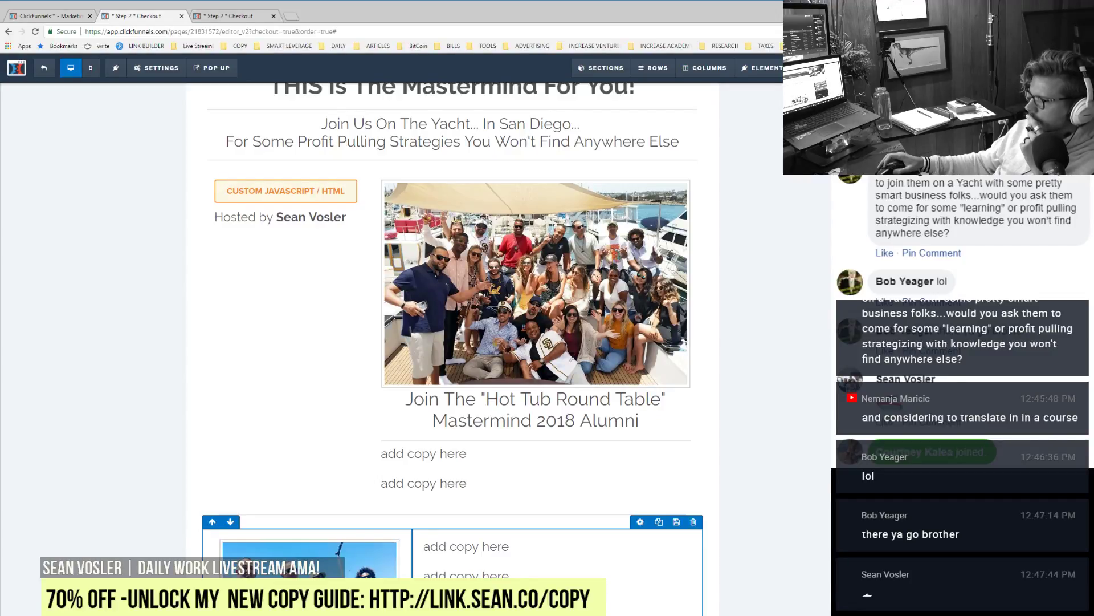
{"action": "scroll", "coordinate": [452, 342], "scroll_direction": "up", "scroll_amount": 4}
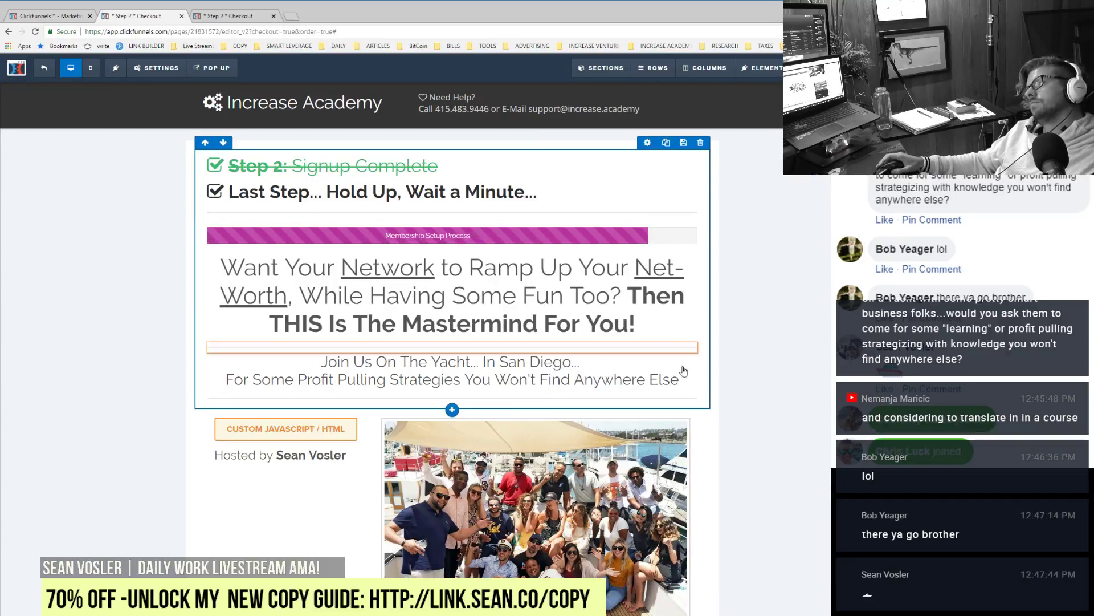
{"action": "scroll", "coordinate": [782, 439], "scroll_direction": "down", "scroll_amount": 3}
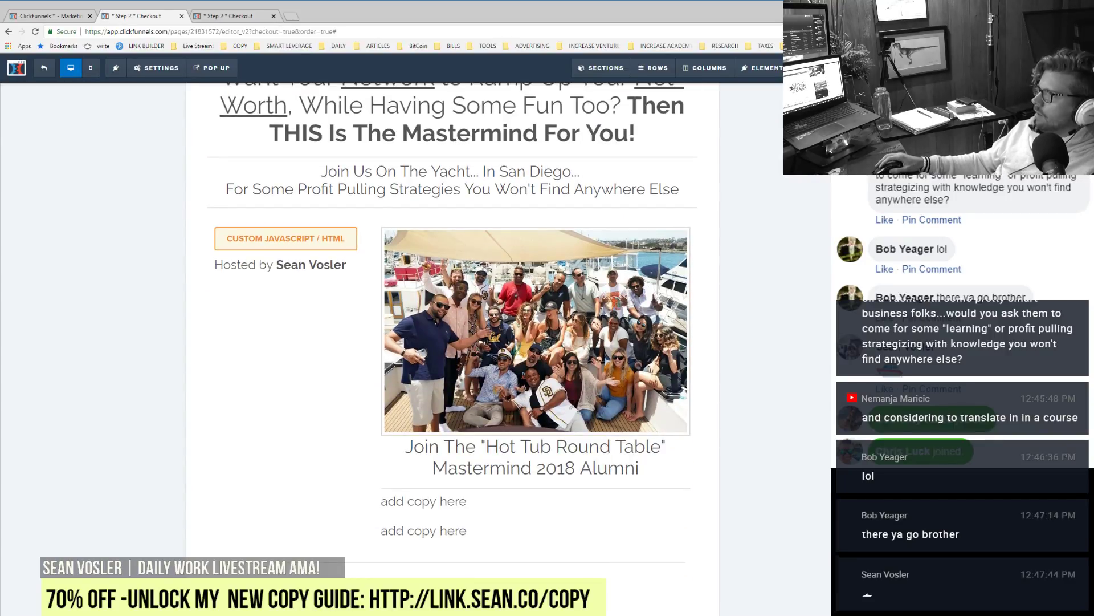
Step: Close the outdated preview tab and scroll through the fresh checkout page preview
{"action": "left_click", "coordinate": [274, 16]}
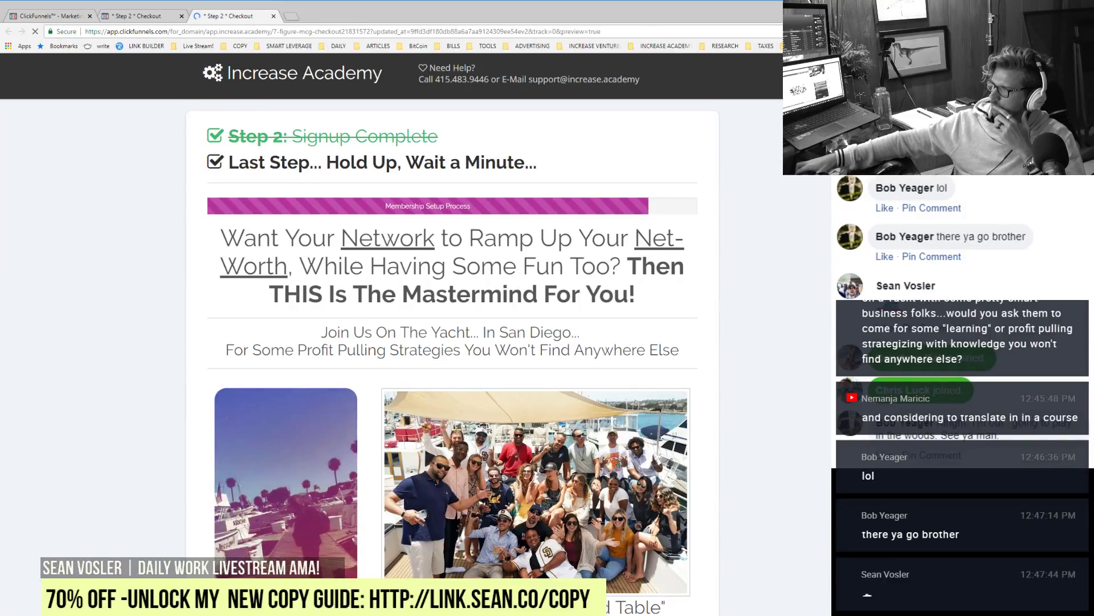
{"action": "scroll", "coordinate": [253, 412], "scroll_direction": "down", "scroll_amount": 3}
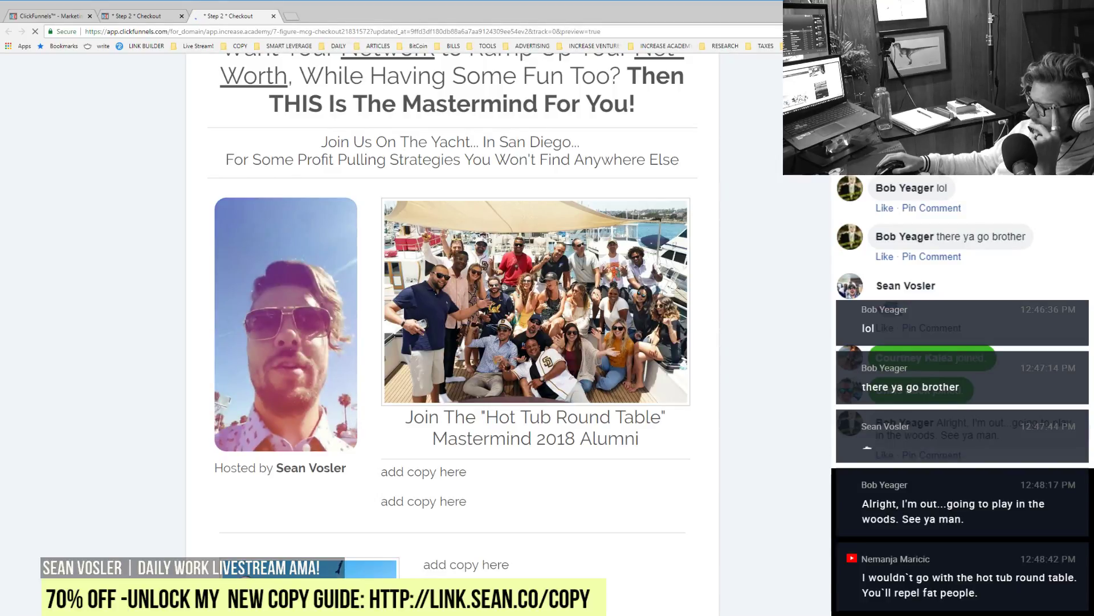
{"action": "scroll", "coordinate": [452, 313], "scroll_direction": "down", "scroll_amount": 3}
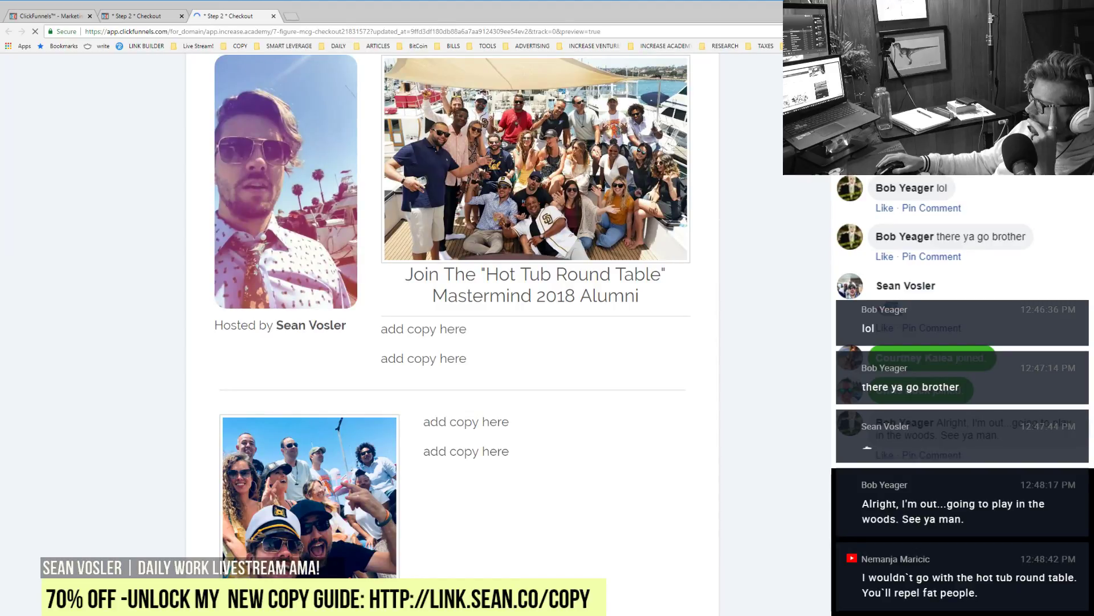
{"action": "scroll", "coordinate": [452, 313], "scroll_direction": "up", "scroll_amount": 2}
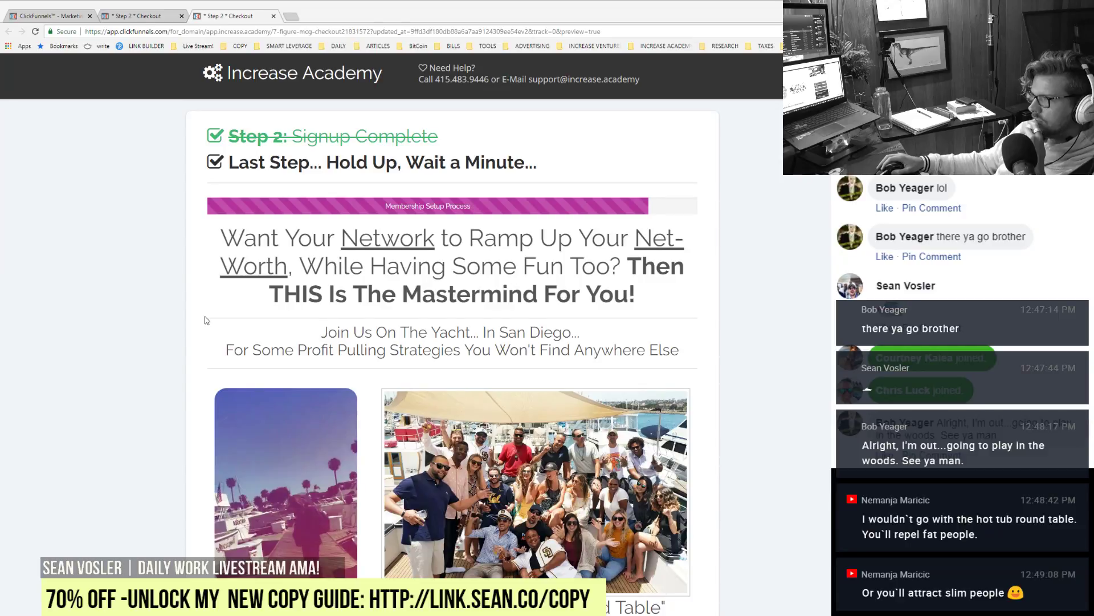
{"action": "scroll", "coordinate": [614, 556], "scroll_direction": "down", "scroll_amount": 3}
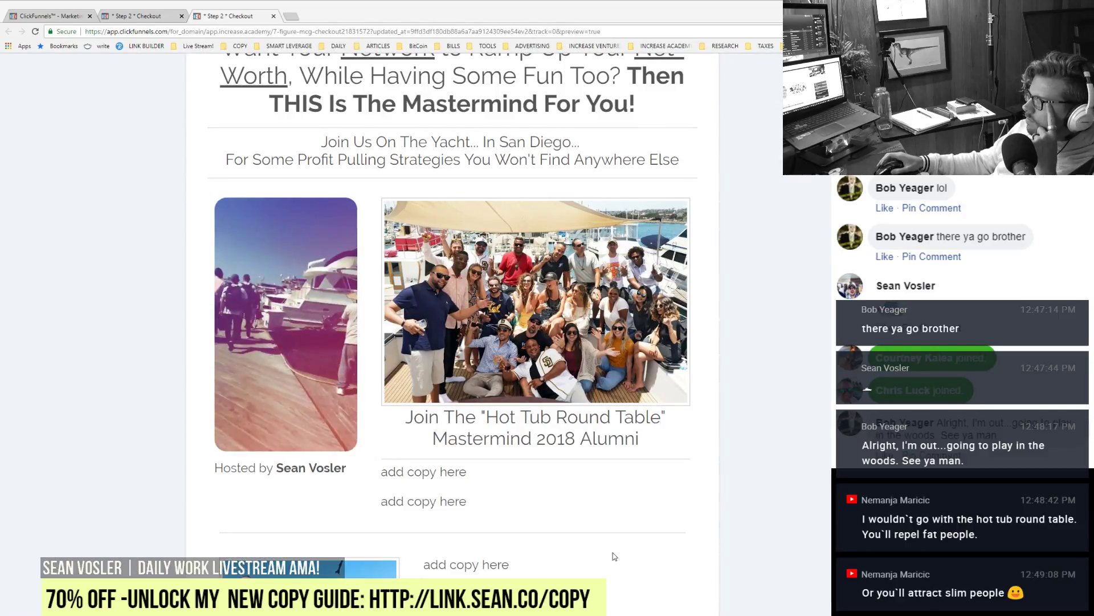
{"action": "scroll", "coordinate": [615, 556], "scroll_direction": "down", "scroll_amount": 7}
{"action": "scroll", "coordinate": [614, 556], "scroll_direction": "down", "scroll_amount": 8}
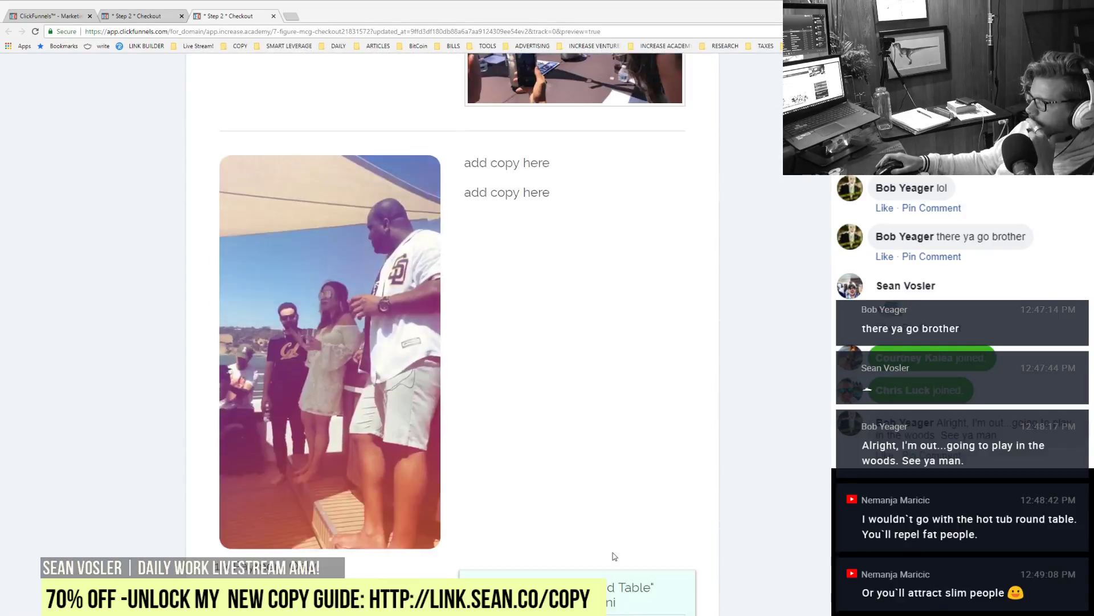
{"action": "scroll", "coordinate": [615, 557], "scroll_direction": "up", "scroll_amount": 20}
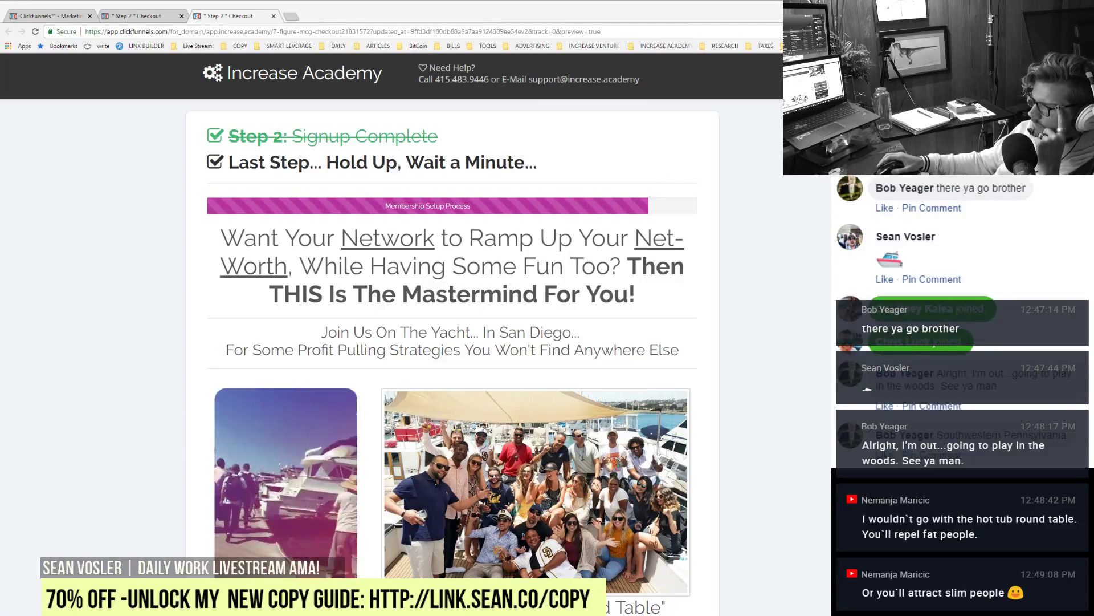
{"action": "scroll", "coordinate": [452, 342], "scroll_direction": "down", "scroll_amount": 14}
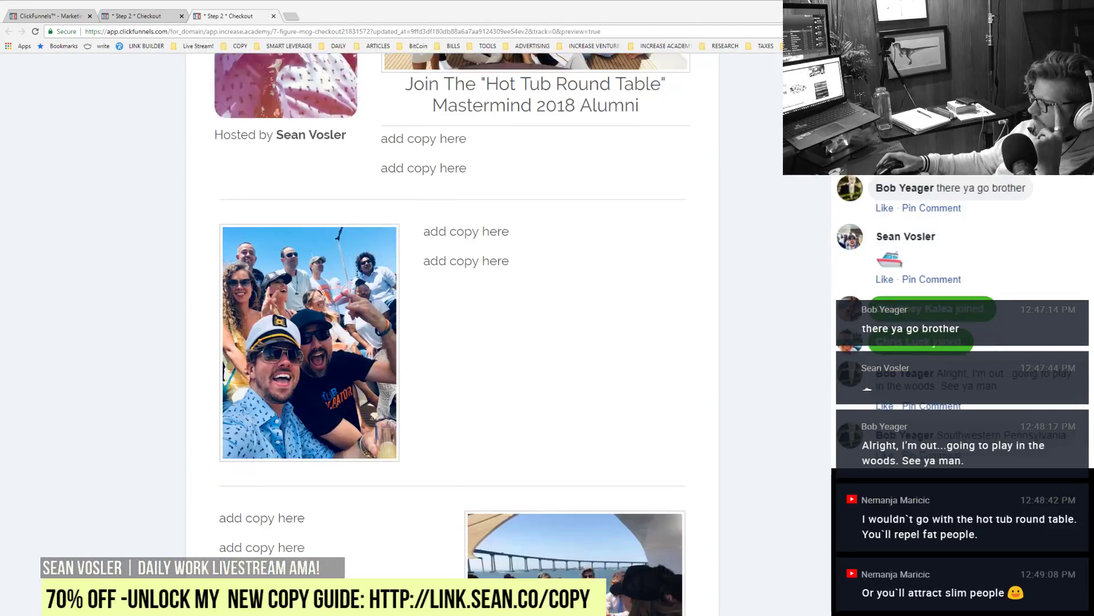
{"action": "scroll", "coordinate": [579, 346], "scroll_direction": "down", "scroll_amount": 2}
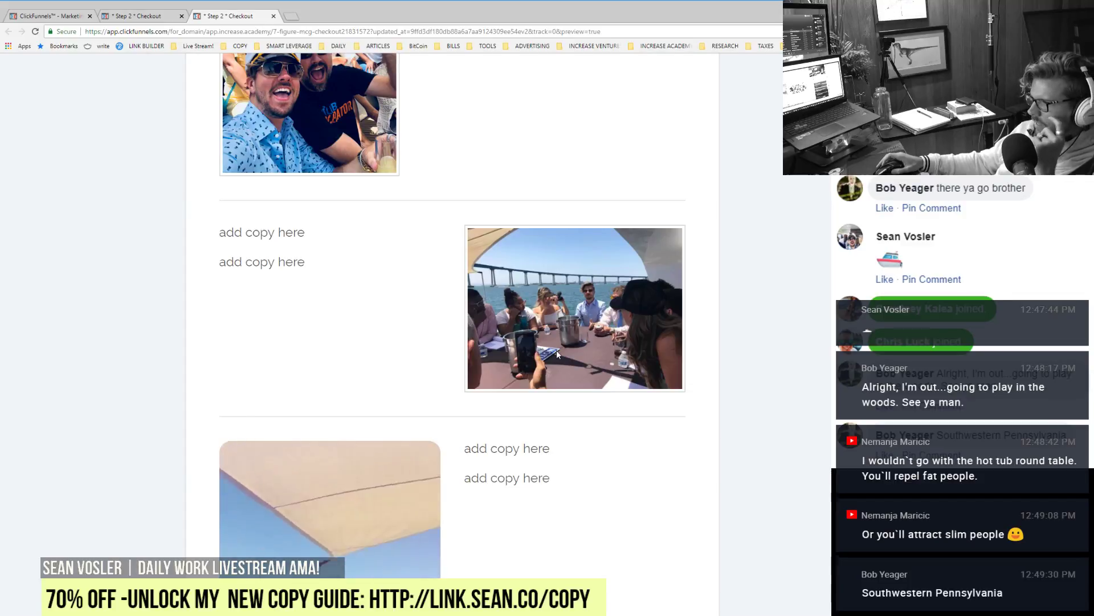
{"action": "scroll", "coordinate": [684, 496], "scroll_direction": "down", "scroll_amount": 8}
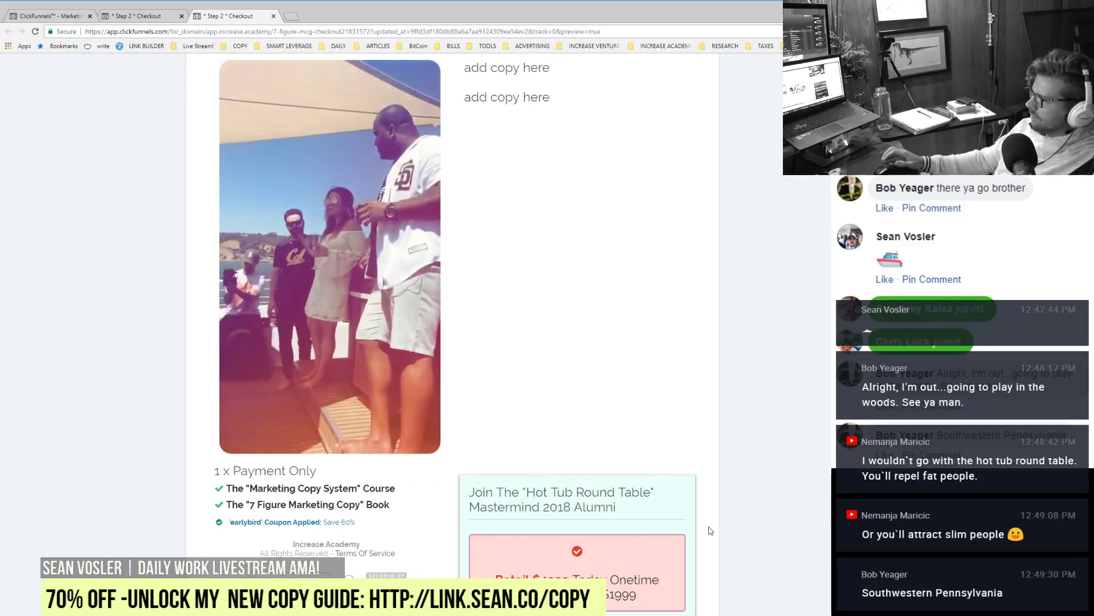
{"action": "scroll", "coordinate": [711, 531], "scroll_direction": "up", "scroll_amount": 15}
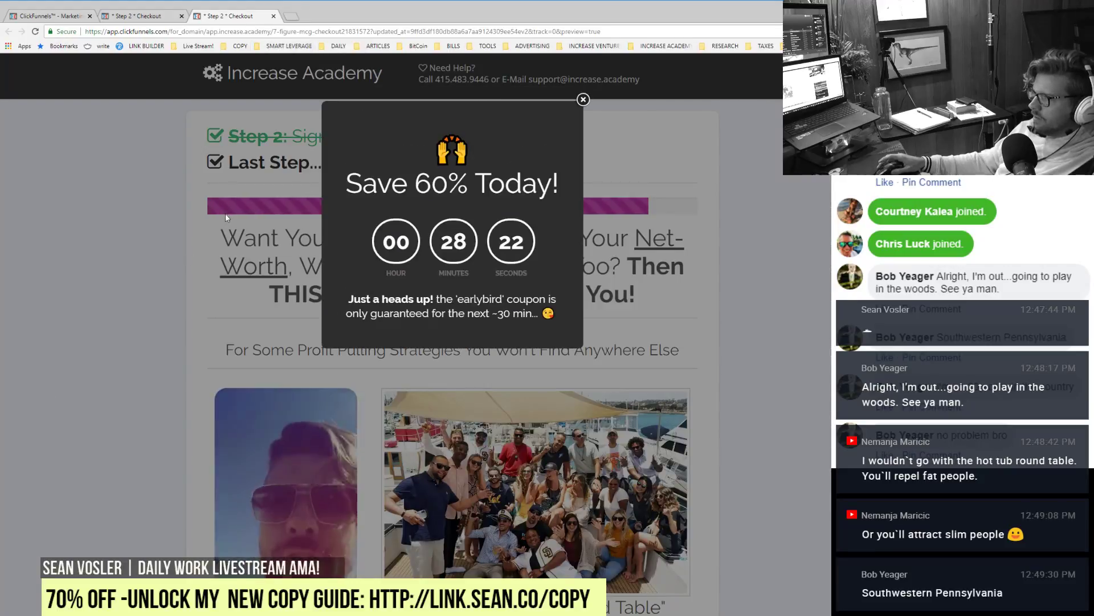
Step: Dismiss the Save 60% countdown popup to see the host video playing beside the alumni photo
{"action": "left_click", "coordinate": [225, 213]}
{"action": "scroll", "coordinate": [660, 387], "scroll_direction": "down", "scroll_amount": 6}
{"action": "scroll", "coordinate": [660, 387], "scroll_direction": "up", "scroll_amount": 6}
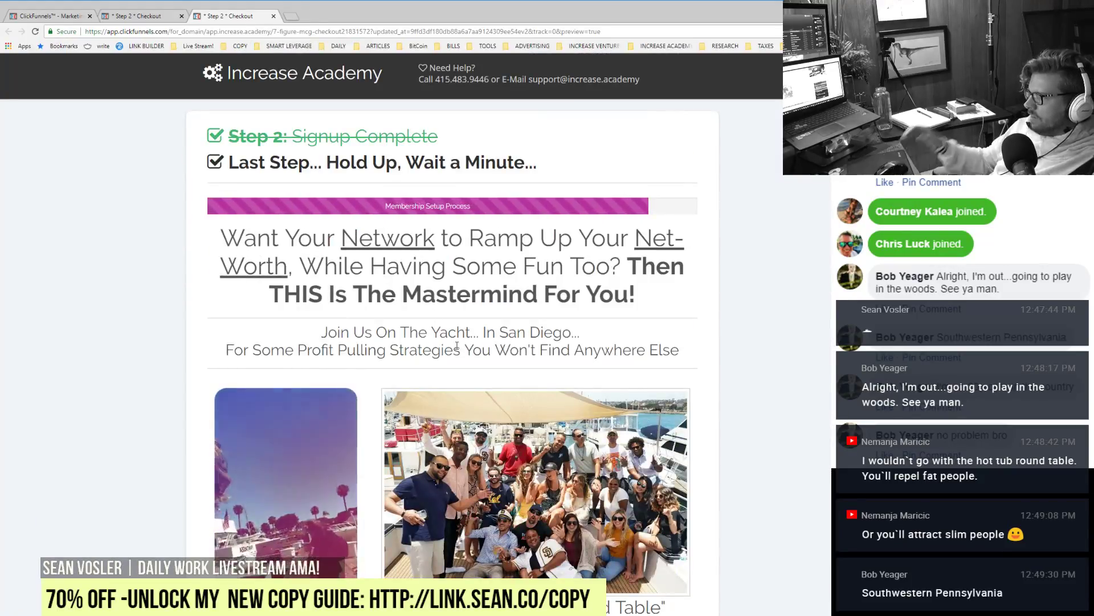
Step: Switch back to the editor tab, glancing at the alumni caption settings and the live preview
{"action": "left_click", "coordinate": [137, 16]}
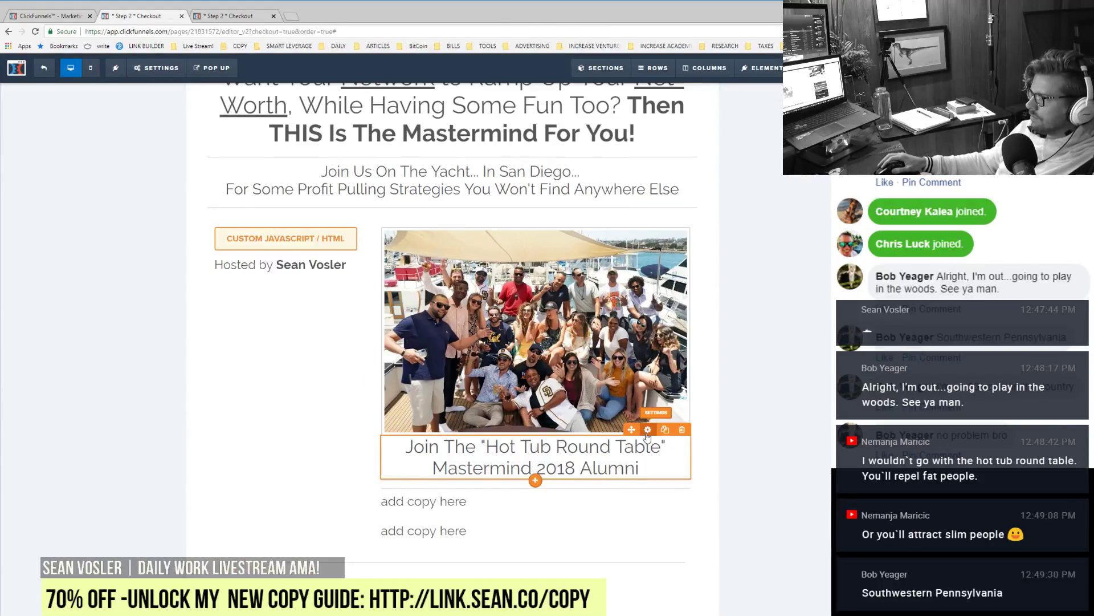
{"action": "left_click", "coordinate": [648, 430]}
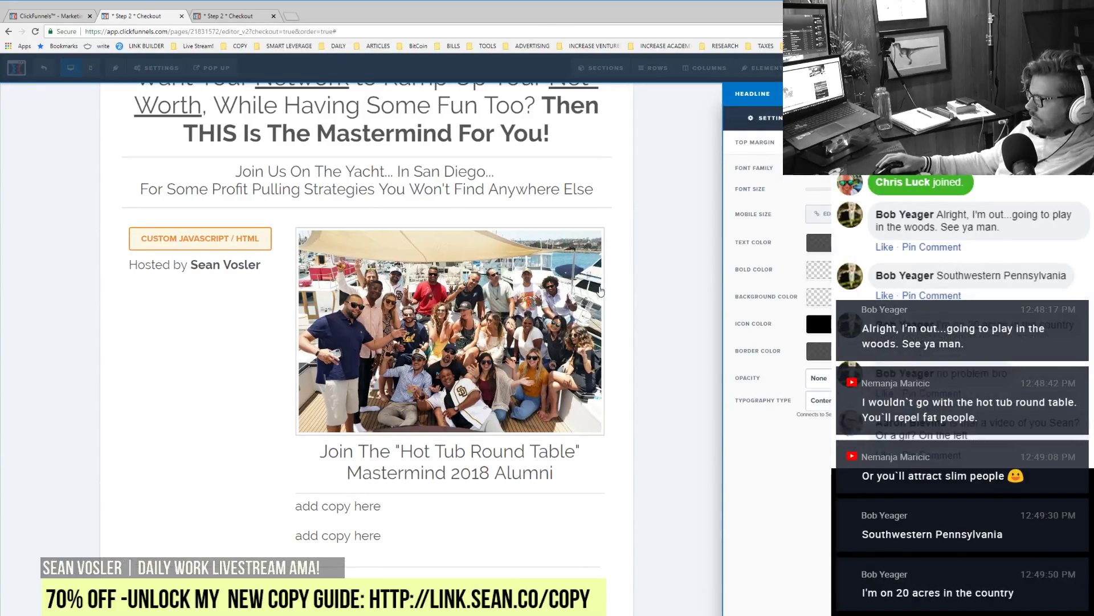
{"action": "left_click", "coordinate": [600, 291]}
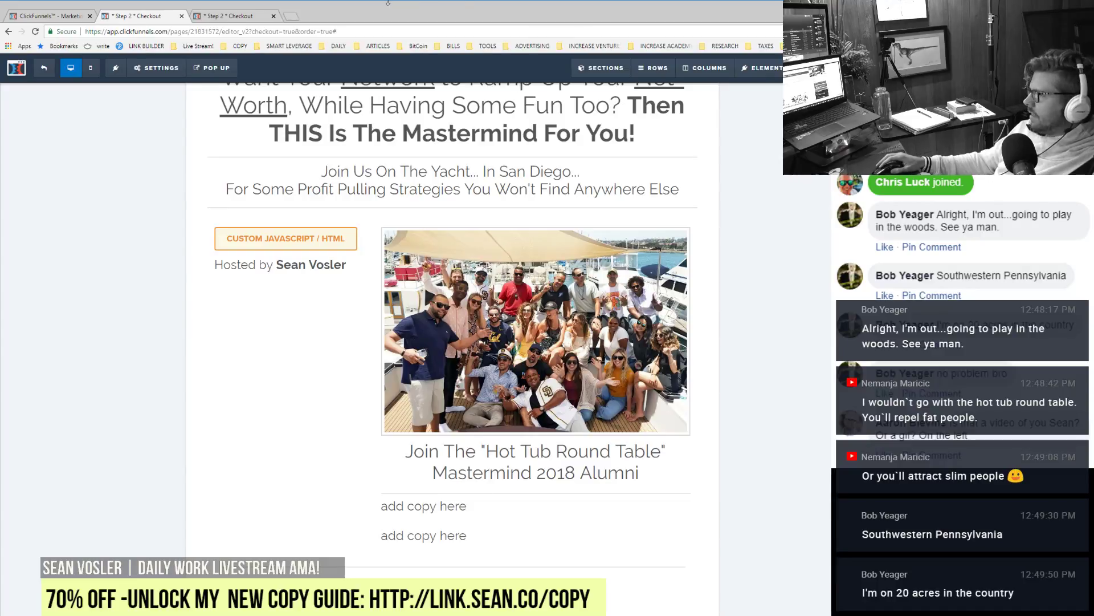
{"action": "left_click", "coordinate": [253, 17]}
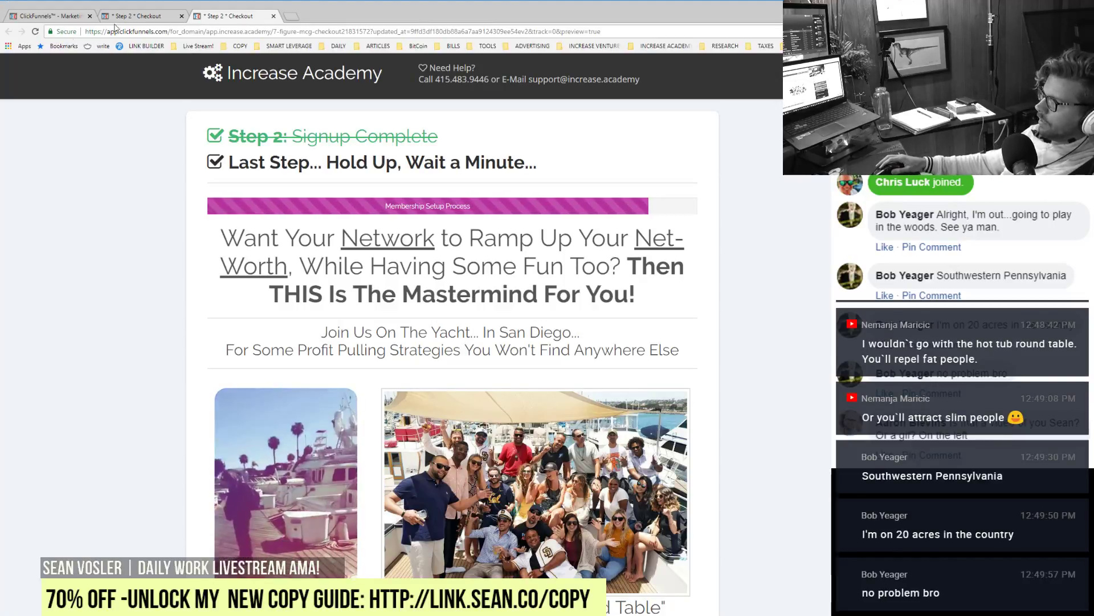
{"action": "left_click", "coordinate": [135, 18]}
{"action": "scroll", "coordinate": [213, 403], "scroll_direction": "down", "scroll_amount": 2}
{"action": "scroll", "coordinate": [212, 403], "scroll_direction": "up", "scroll_amount": 3}
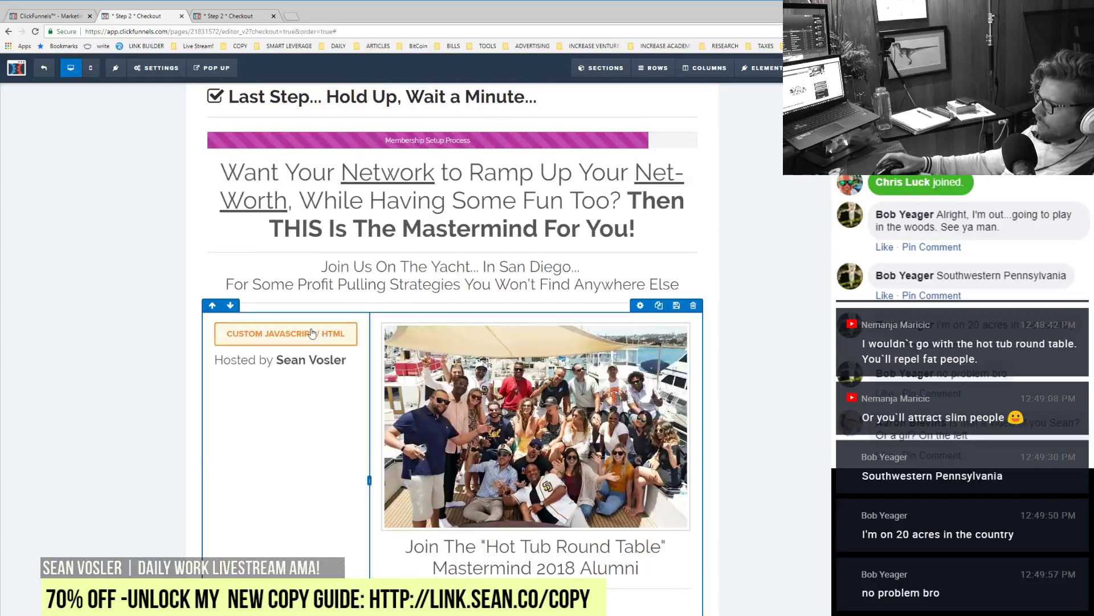
{"action": "left_click", "coordinate": [315, 345]}
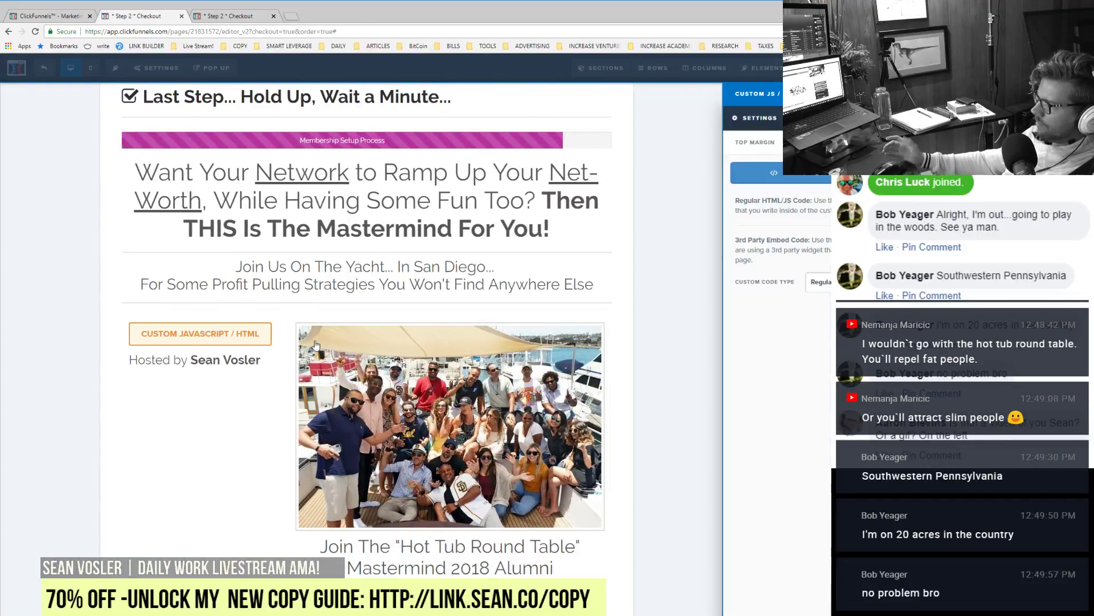
{"action": "left_click", "coordinate": [758, 173]}
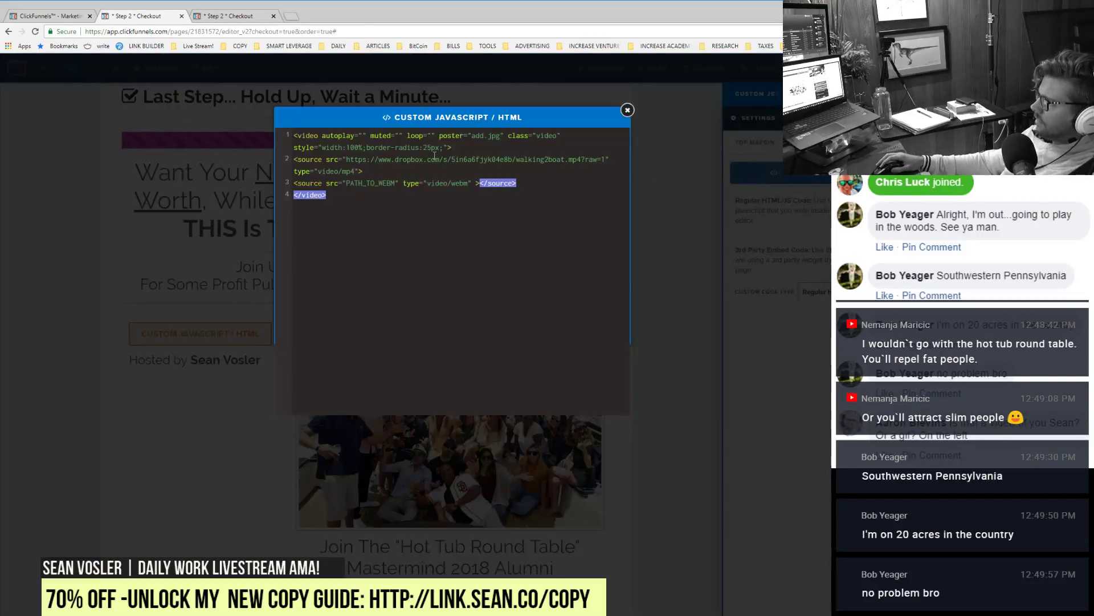
{"action": "left_click_drag", "start_coordinate": [348, 208], "coordinate": [291, 127]}
{"action": "left_click", "coordinate": [416, 227]}
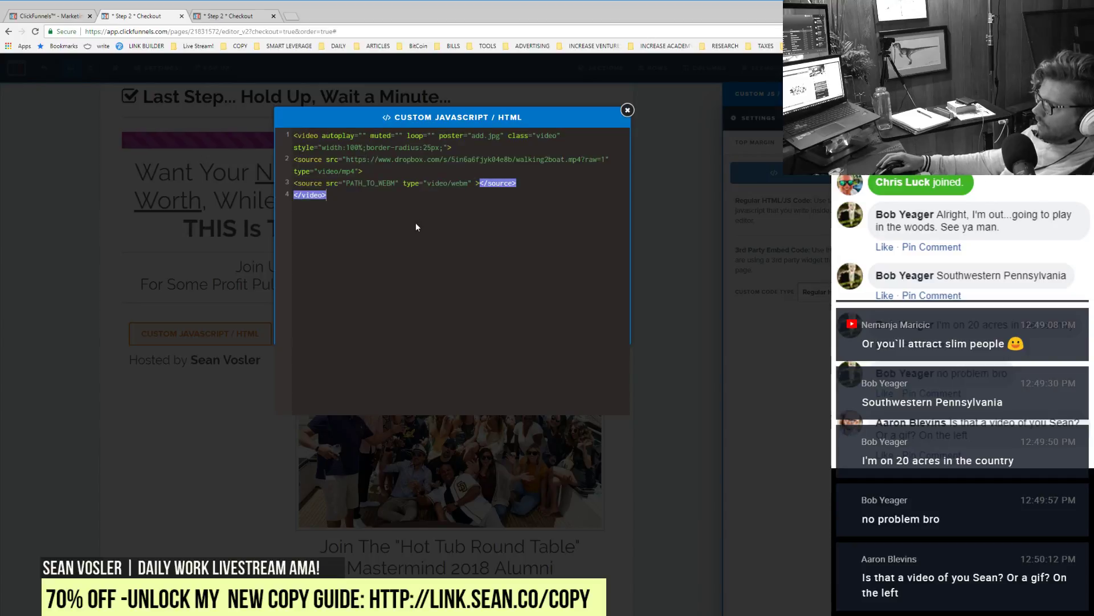
{"action": "left_click_drag", "start_coordinate": [348, 159], "coordinate": [552, 156]}
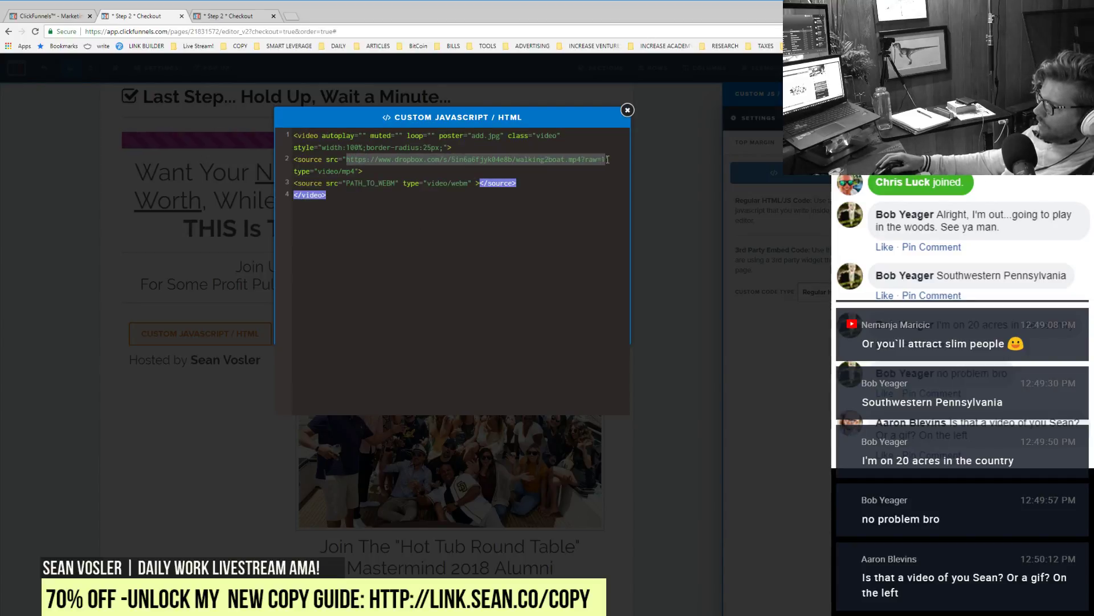
{"action": "left_click", "coordinate": [183, 183]}
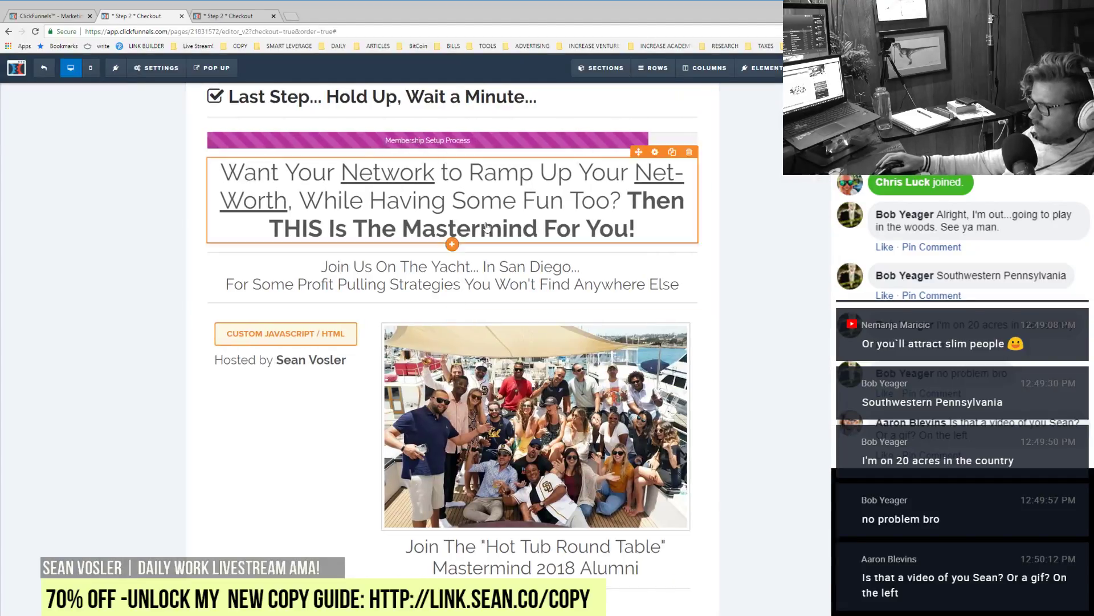
{"action": "left_click", "coordinate": [224, 17]}
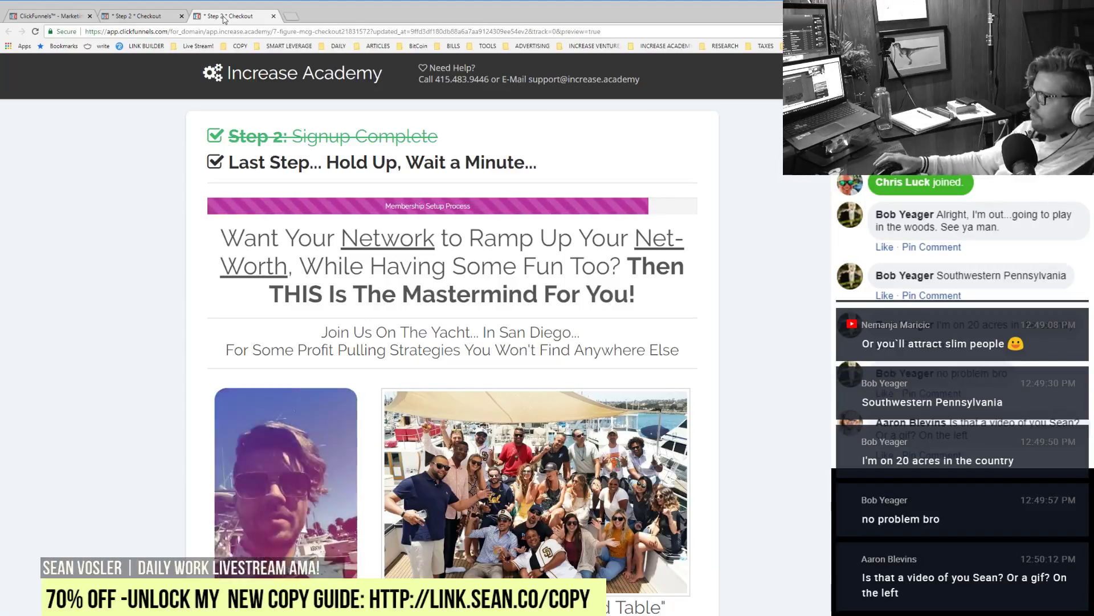
{"action": "scroll", "coordinate": [476, 426], "scroll_direction": "down", "scroll_amount": 3}
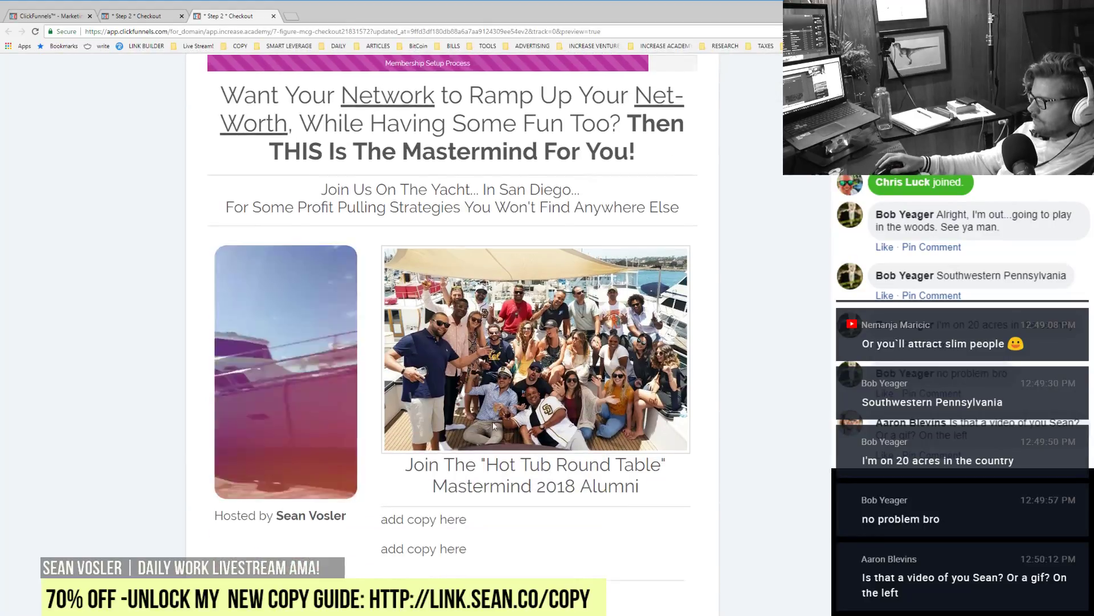
{"action": "scroll", "coordinate": [493, 421], "scroll_direction": "down", "scroll_amount": 5}
{"action": "scroll", "coordinate": [505, 473], "scroll_direction": "down", "scroll_amount": 6}
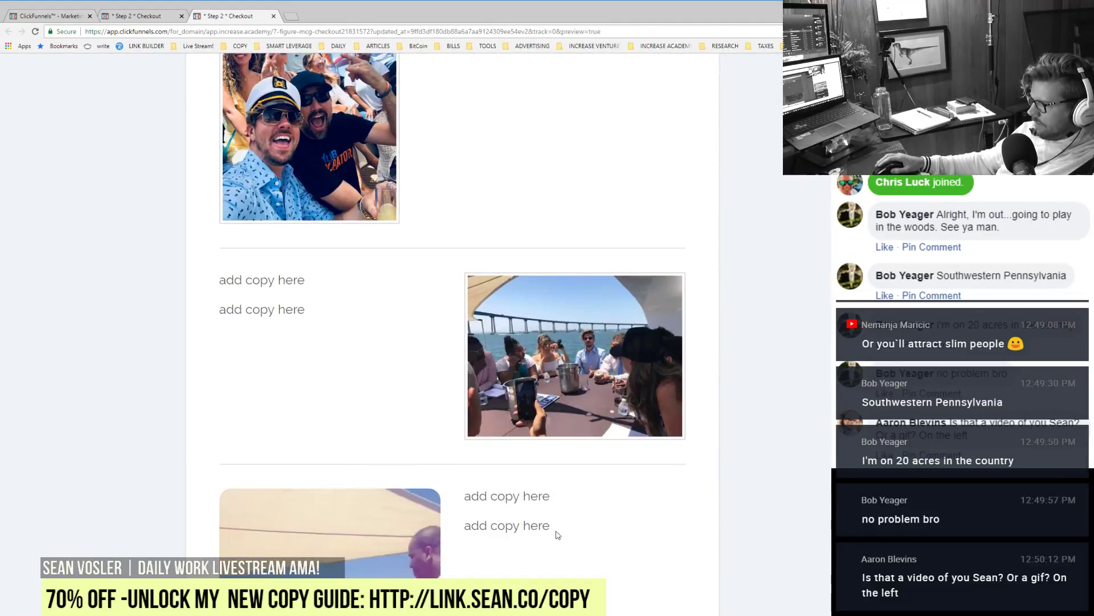
{"action": "scroll", "coordinate": [556, 534], "scroll_direction": "down", "scroll_amount": 6}
{"action": "scroll", "coordinate": [557, 534], "scroll_direction": "up", "scroll_amount": 20}
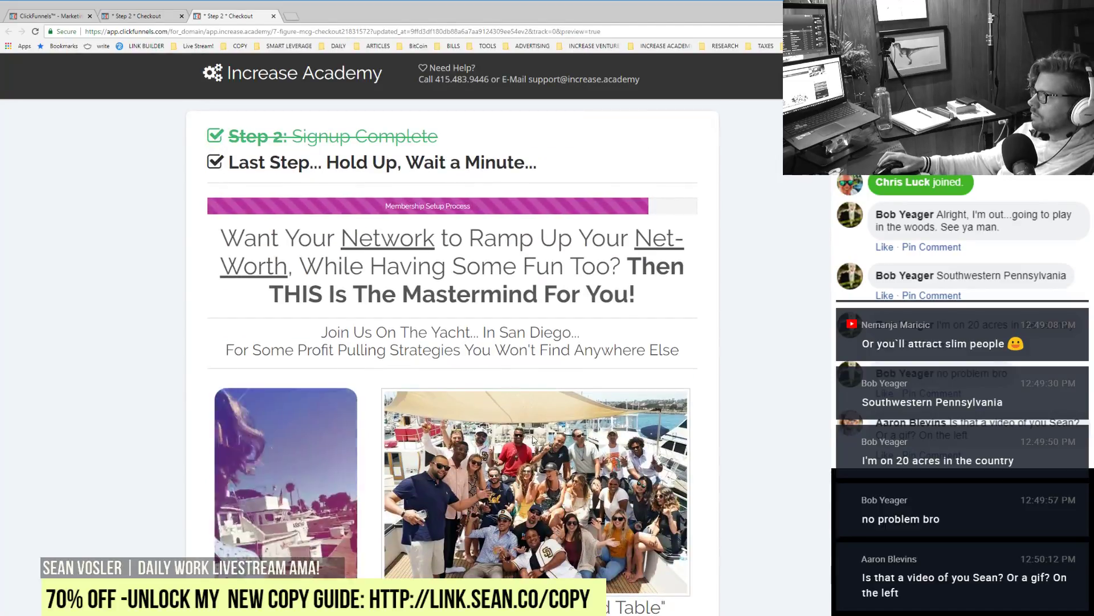
{"action": "scroll", "coordinate": [520, 443], "scroll_direction": "down", "scroll_amount": 16}
{"action": "scroll", "coordinate": [520, 451], "scroll_direction": "down", "scroll_amount": 6}
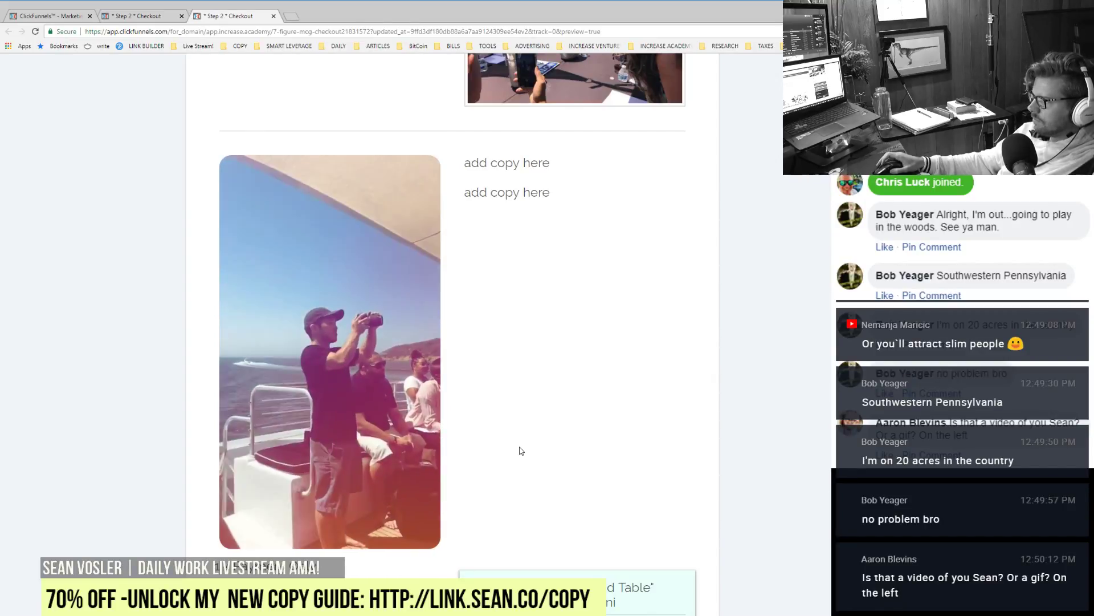
{"action": "scroll", "coordinate": [520, 451], "scroll_direction": "up", "scroll_amount": 15}
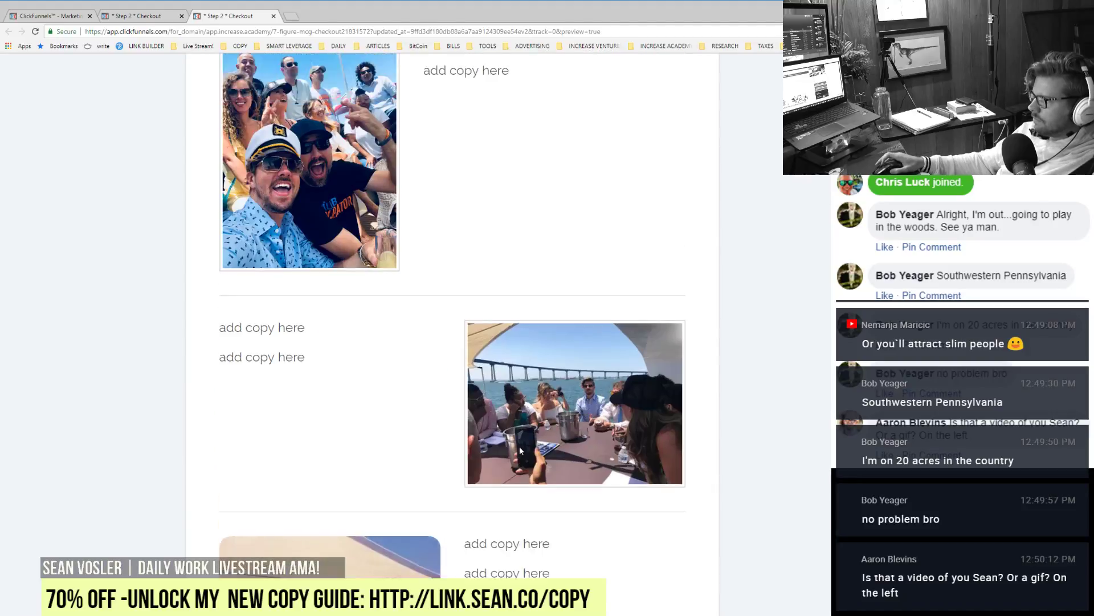
{"action": "left_click", "coordinate": [125, 17]}
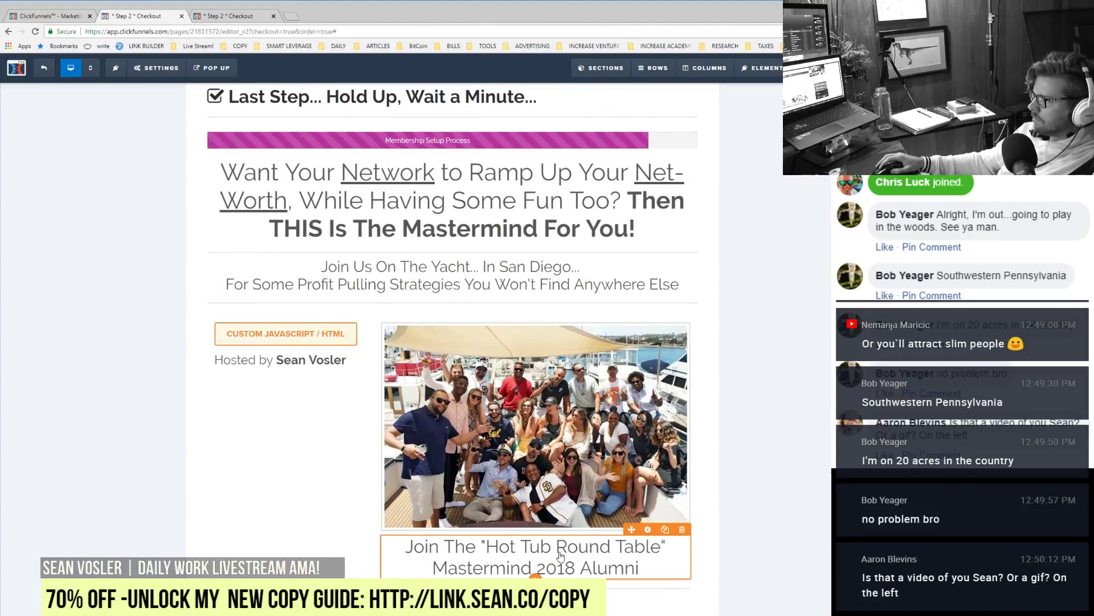
Step: Clone the Mastermind 2018 Alumni headline, then delete the extra copy and confirm with OK
{"action": "left_click", "coordinate": [670, 530]}
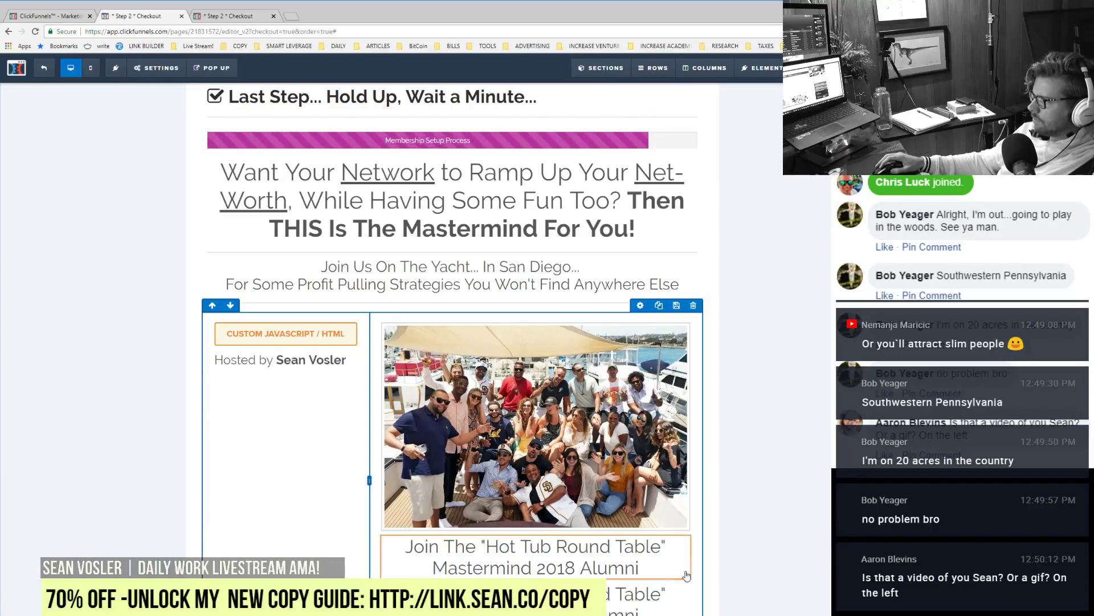
{"action": "left_click", "coordinate": [683, 578]}
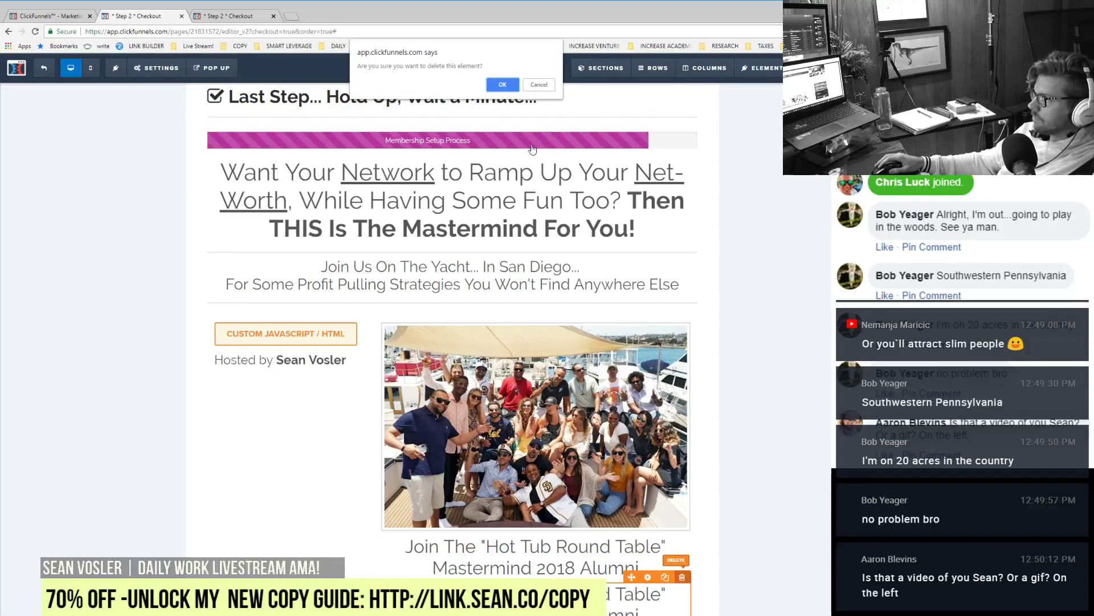
{"action": "left_click", "coordinate": [503, 84]}
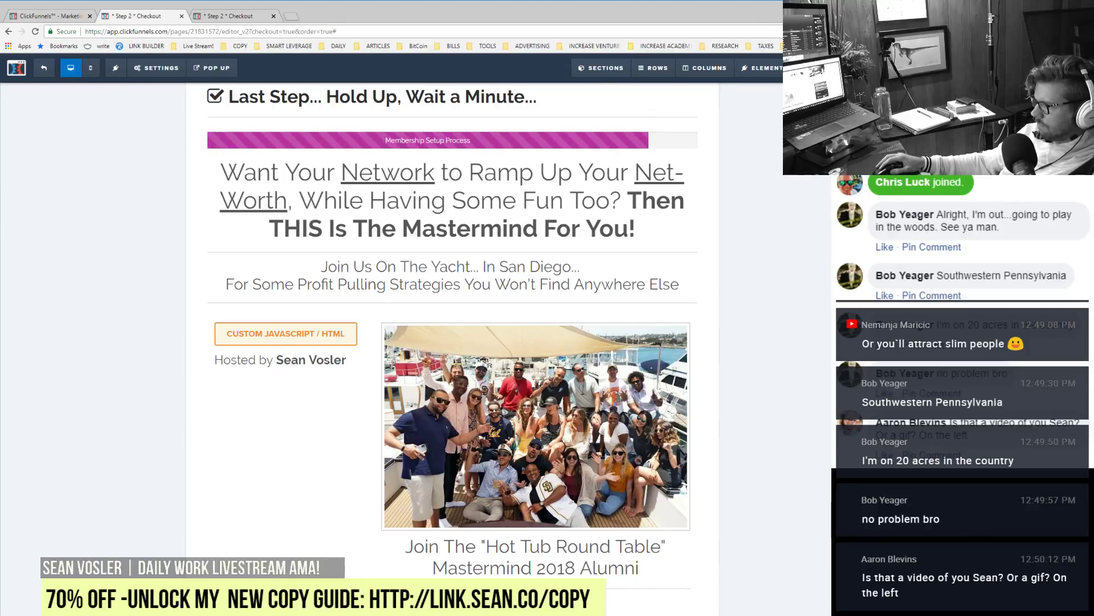
Step: Clone the divider under the alumni headline and set the copy's colour to dark red
{"action": "scroll", "coordinate": [660, 573], "scroll_direction": "up", "scroll_amount": 2}
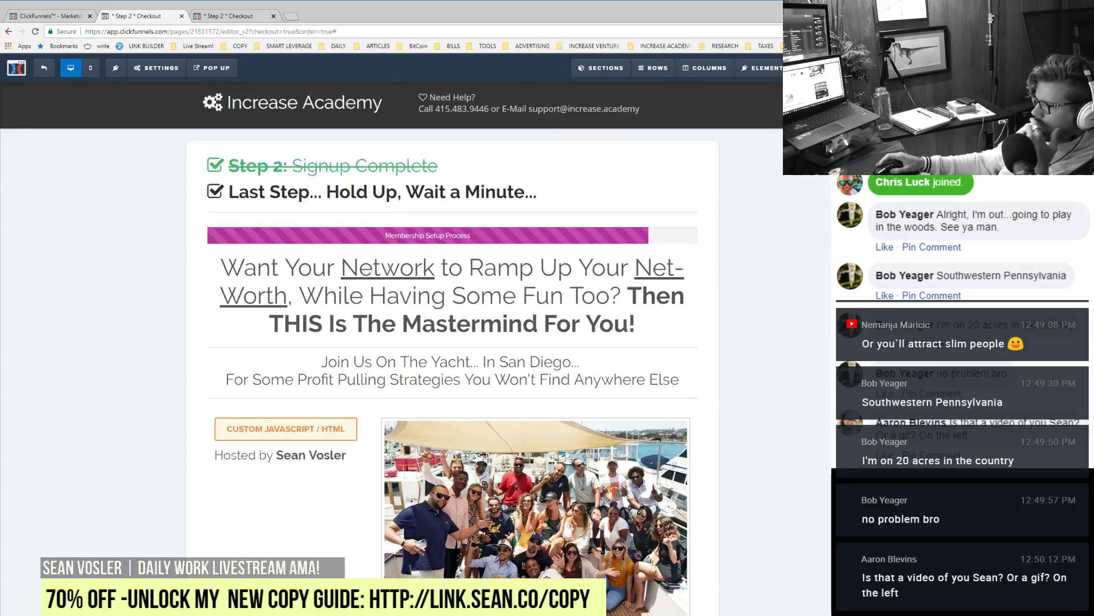
{"action": "scroll", "coordinate": [660, 573], "scroll_direction": "down", "scroll_amount": 4}
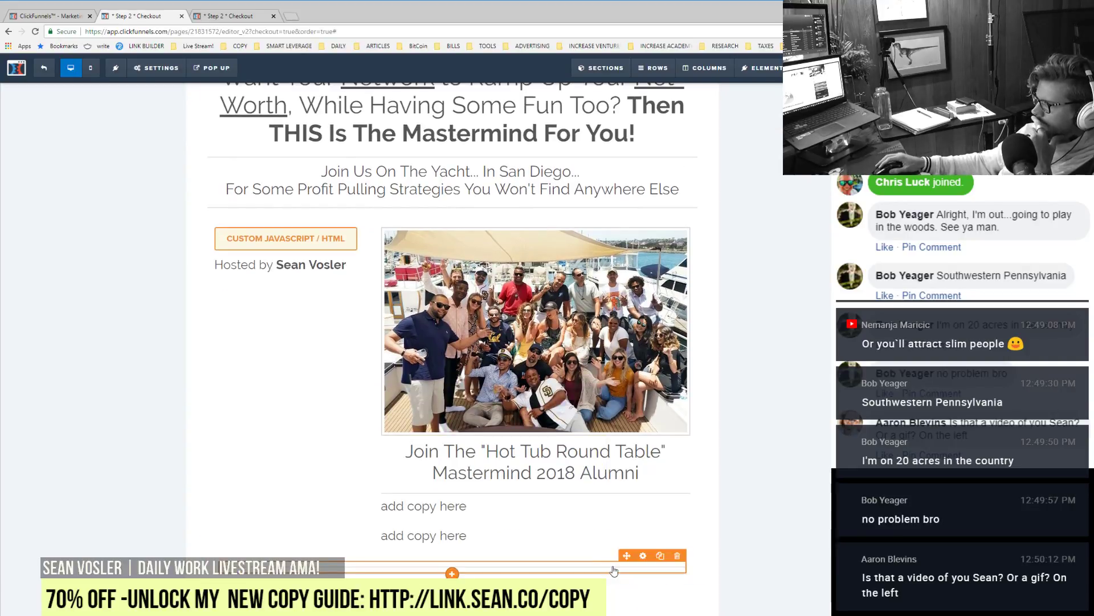
{"action": "left_click", "coordinate": [660, 556]}
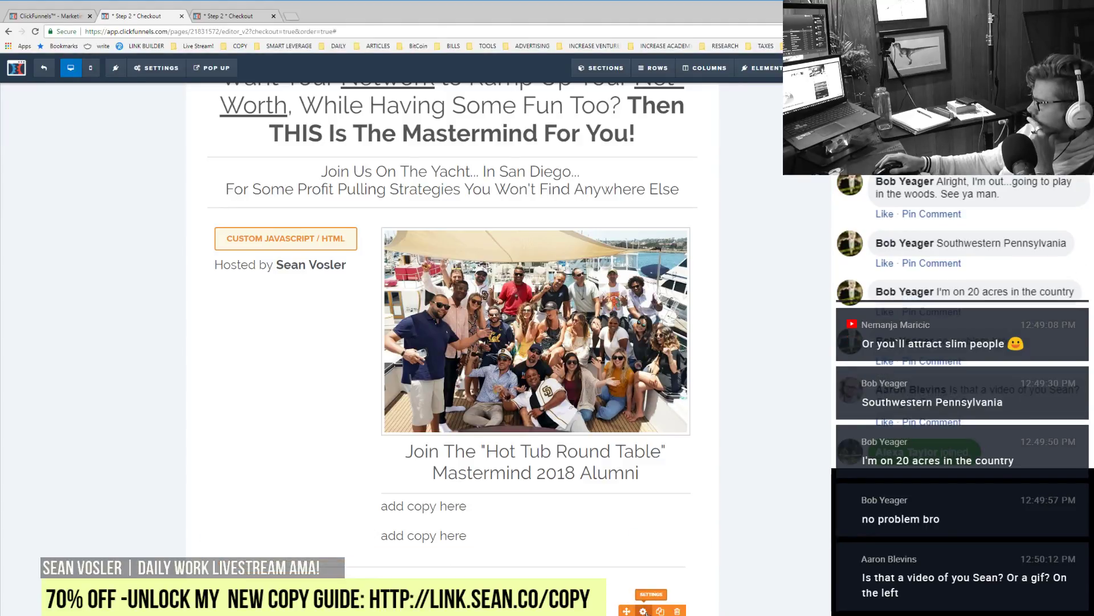
{"action": "left_click", "coordinate": [644, 611]}
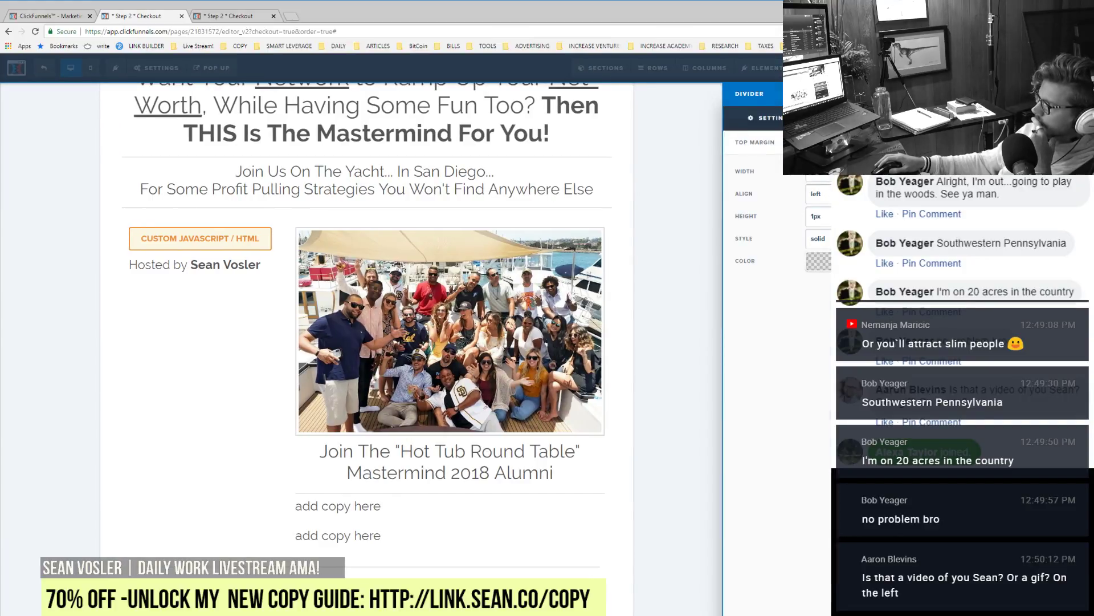
{"action": "left_click", "coordinate": [819, 261]}
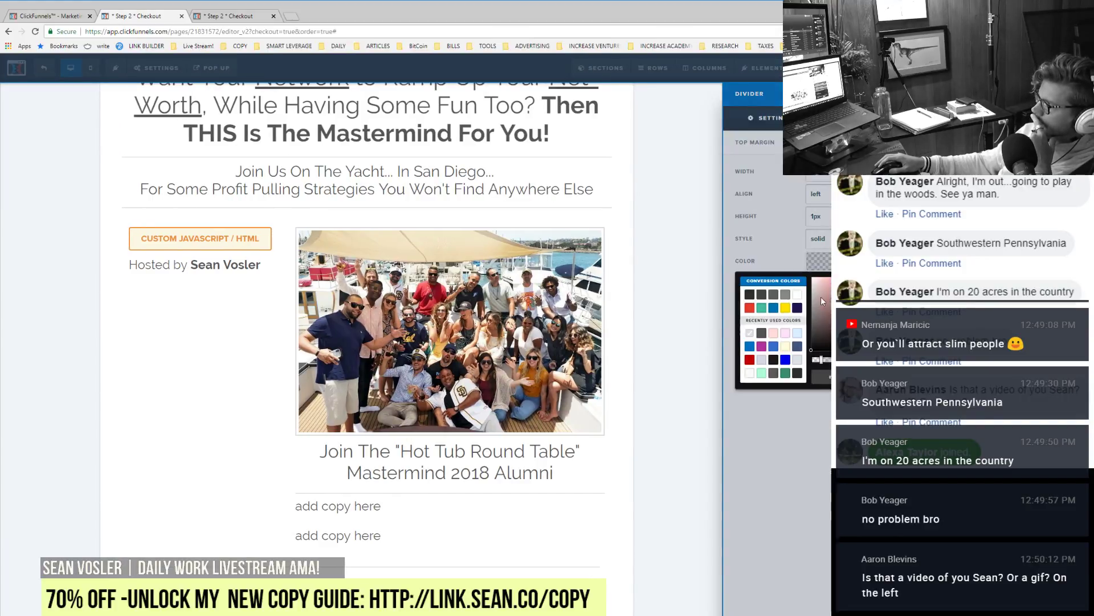
{"action": "left_click", "coordinate": [749, 359]}
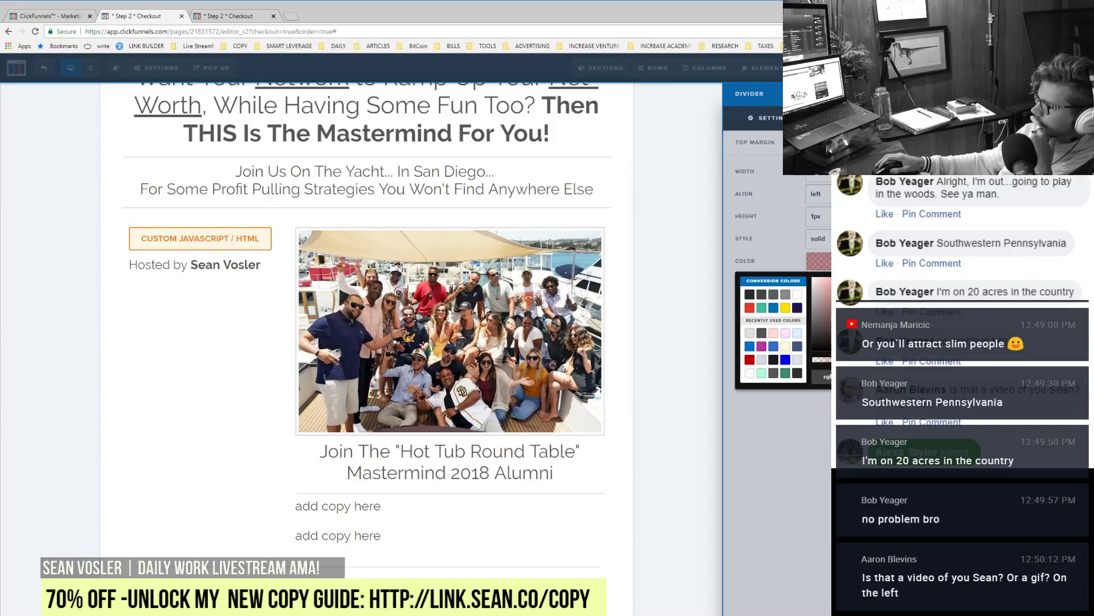
{"action": "key", "text": "Escape"}
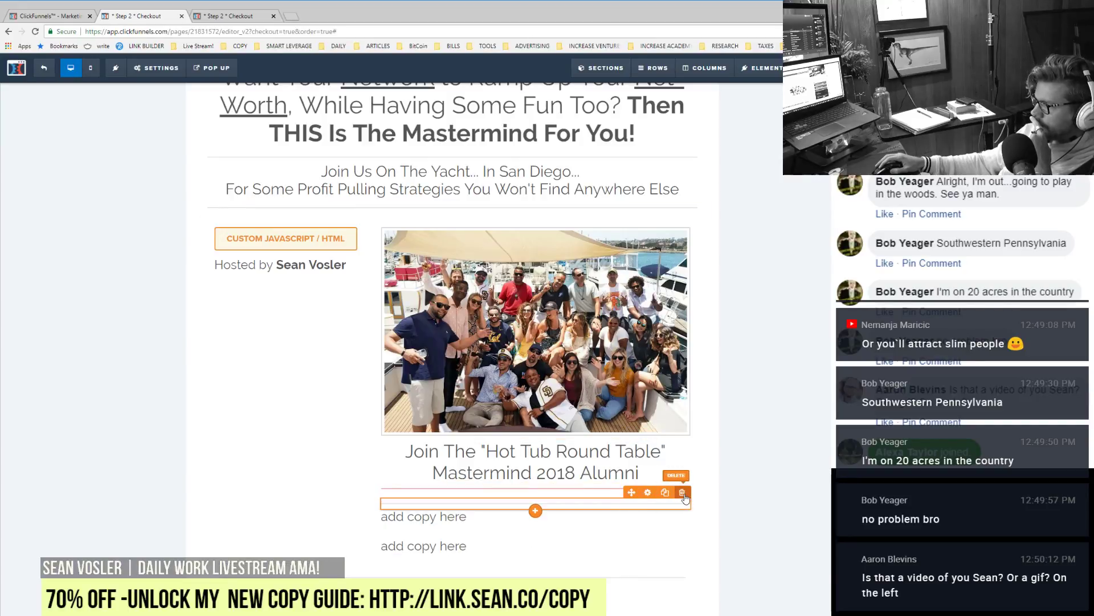
Step: Delete the extra divider and confirm with OK
{"action": "left_click", "coordinate": [683, 493]}
{"action": "left_click", "coordinate": [503, 84]}
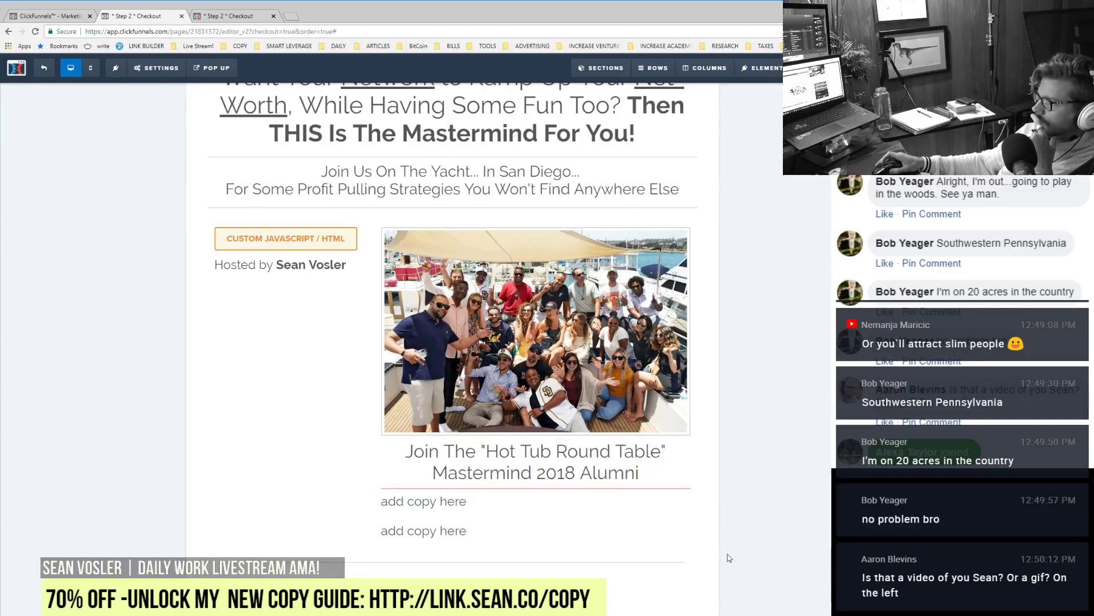
{"action": "scroll", "coordinate": [726, 555], "scroll_direction": "up", "scroll_amount": 3}
{"action": "scroll", "coordinate": [767, 603], "scroll_direction": "down", "scroll_amount": 10}
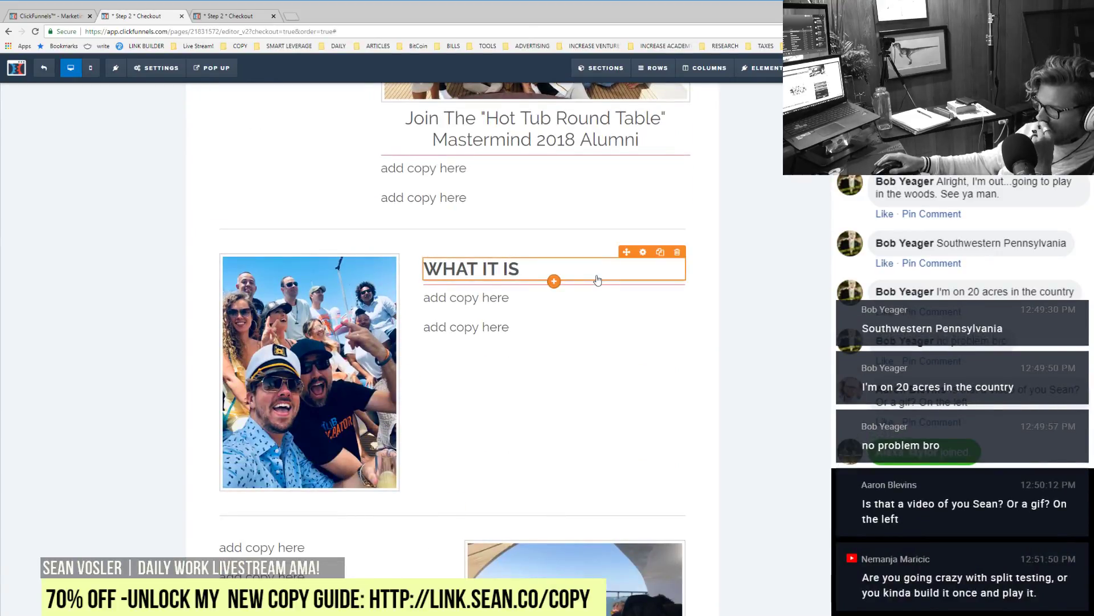
Step: Copy the WHAT IT IS heading into the next section's left column and retitle it HOW IT WORKS
{"action": "left_click", "coordinate": [661, 253]}
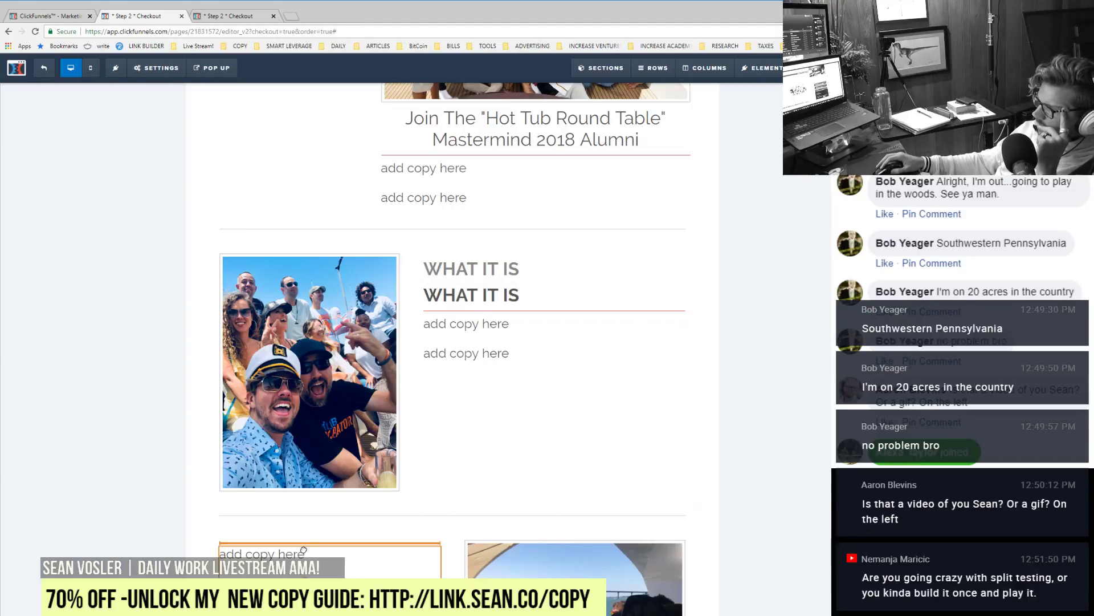
{"action": "left_click_drag", "start_coordinate": [300, 555], "coordinate": [288, 542]}
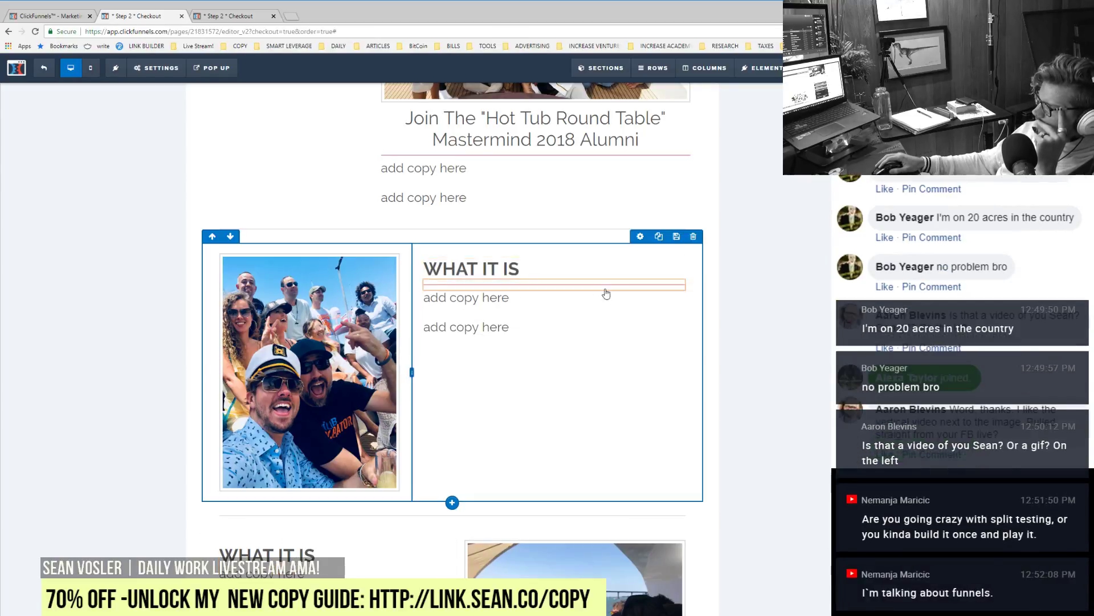
{"action": "left_click", "coordinate": [661, 274]}
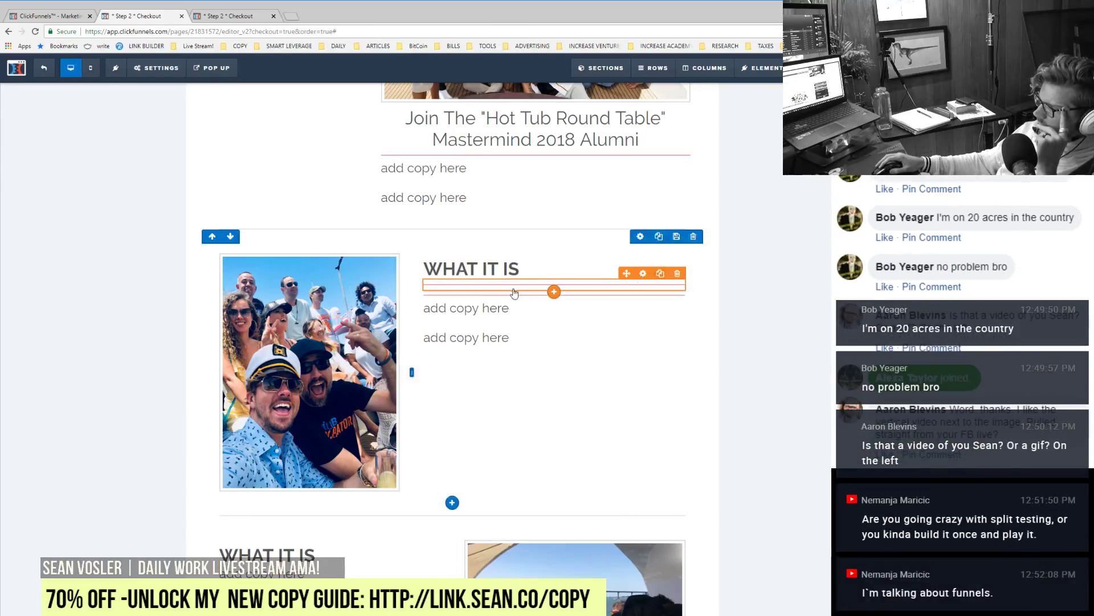
{"action": "key", "text": "ctrl+z"}
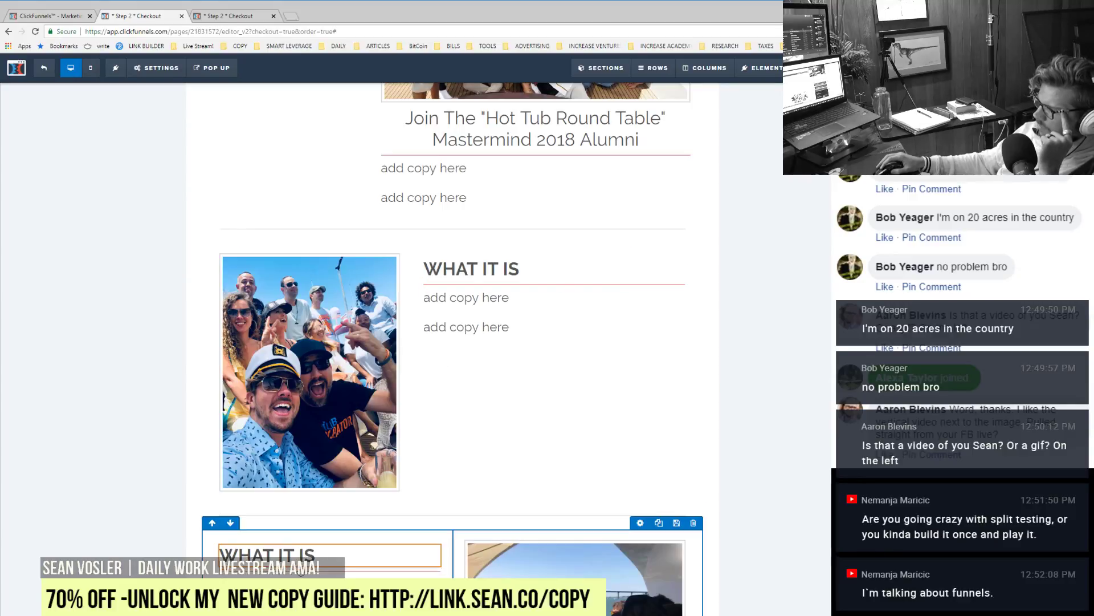
{"action": "left_click", "coordinate": [266, 563]}
{"action": "triple_click", "coordinate": [268, 559]}
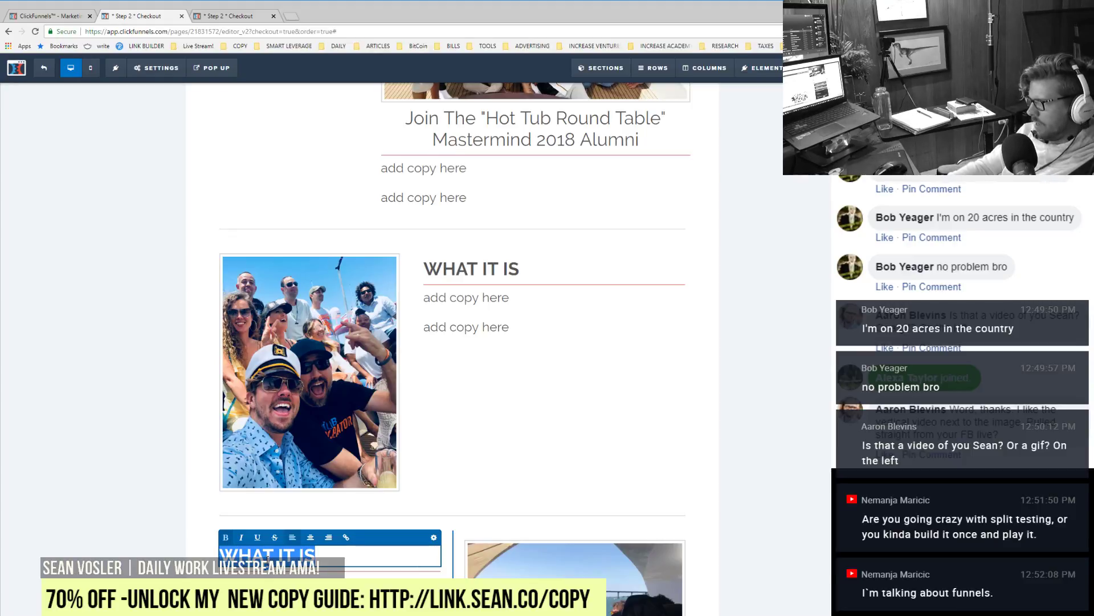
{"action": "type", "text": "HOW IT WORK"}
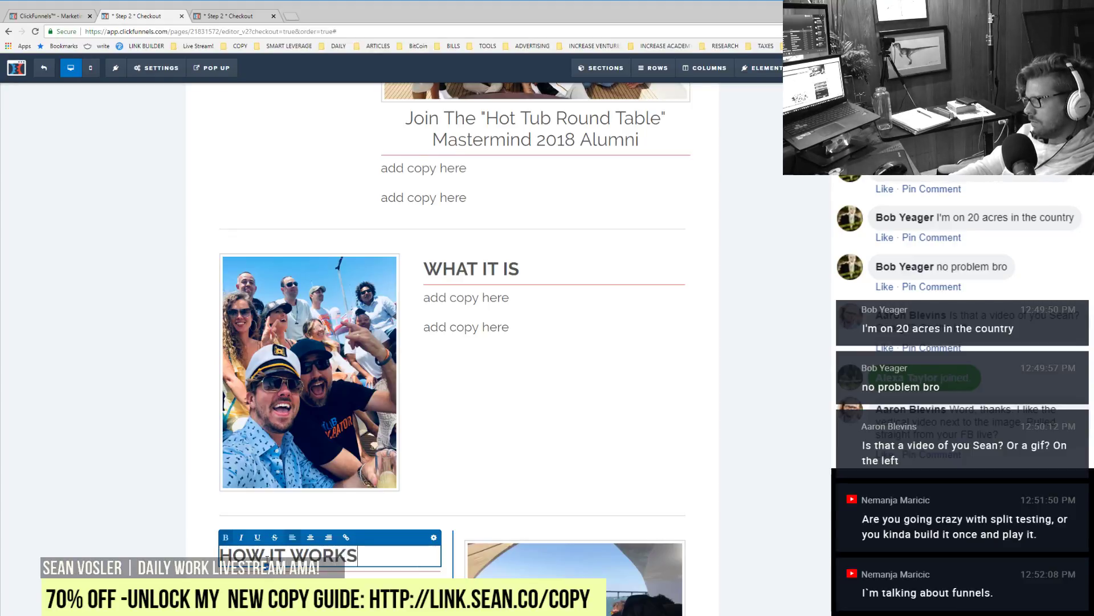
Step: Copy HOW IT WORKS into the order row's right column and retitle it 'WHAT'S IN IT FOR YOU'
{"action": "scroll", "coordinate": [794, 518], "scroll_direction": "up", "scroll_amount": 3}
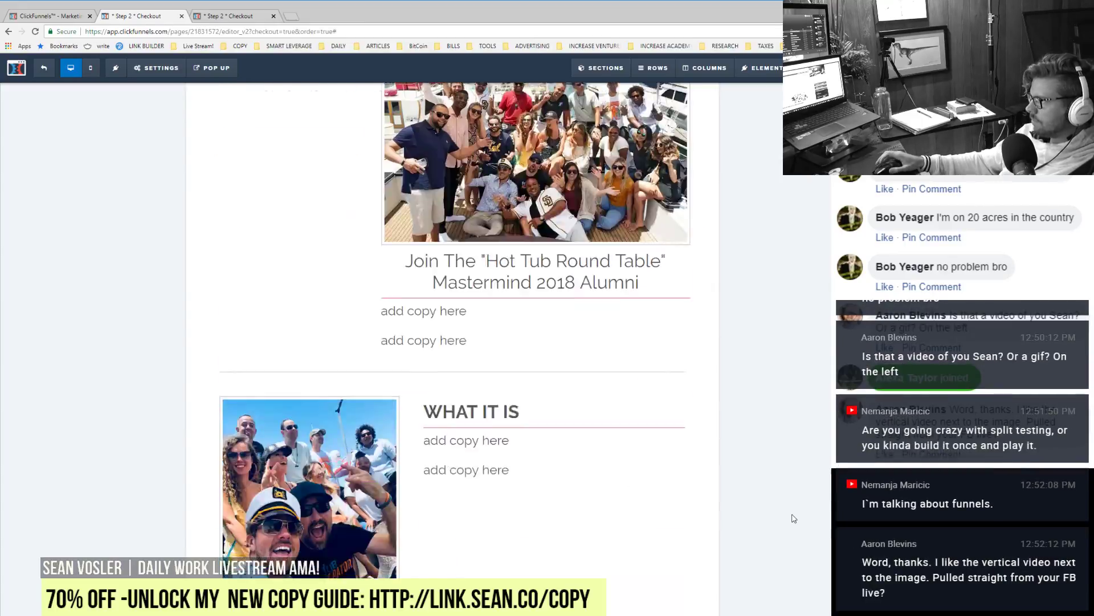
{"action": "scroll", "coordinate": [794, 518], "scroll_direction": "up", "scroll_amount": 2}
{"action": "scroll", "coordinate": [794, 518], "scroll_direction": "down", "scroll_amount": 10}
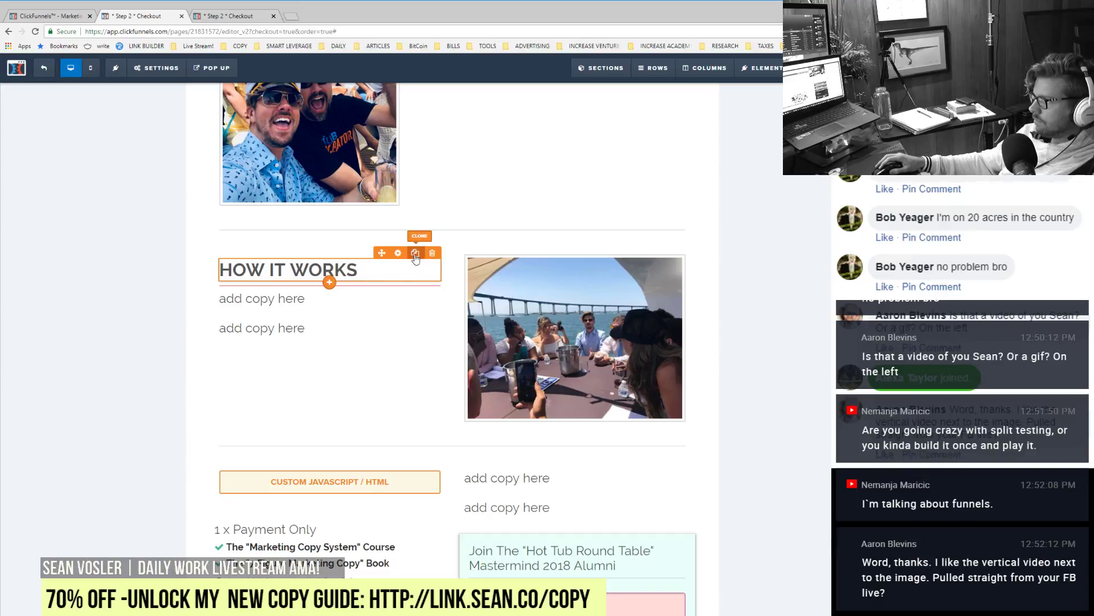
{"action": "left_click", "coordinate": [415, 253]}
{"action": "mouse_move", "coordinate": [522, 477]}
{"action": "left_mouse_down"}
{"action": "mouse_move", "coordinate": [528, 526]}
{"action": "mouse_move", "coordinate": [516, 468]}
{"action": "left_mouse_up"}
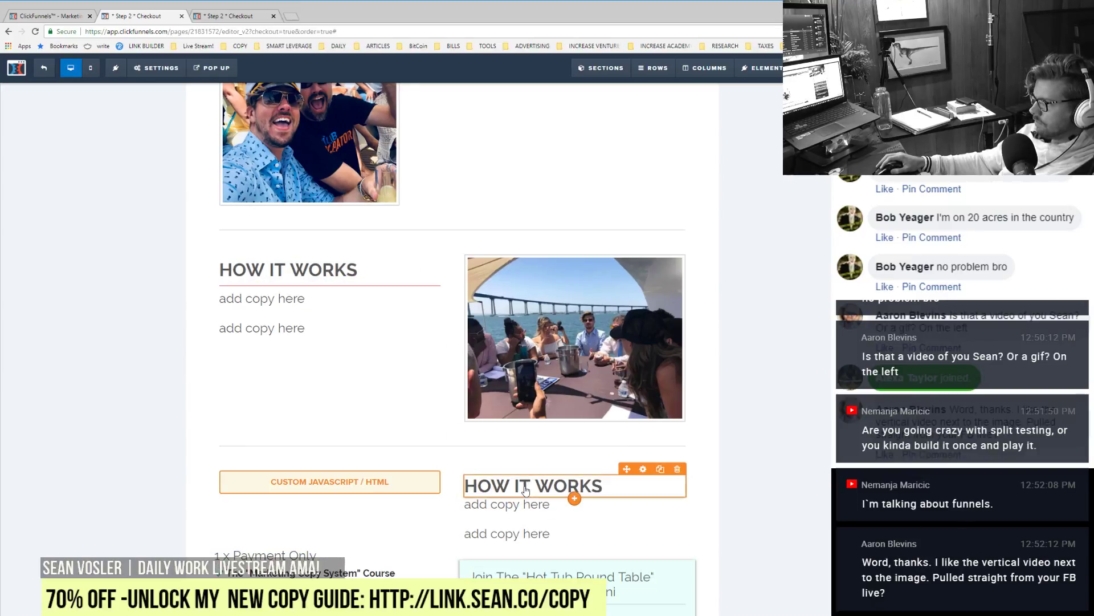
{"action": "left_click", "coordinate": [525, 490]}
{"action": "triple_click", "coordinate": [525, 490]}
{"action": "type", "text": "WHAT'S IN"}
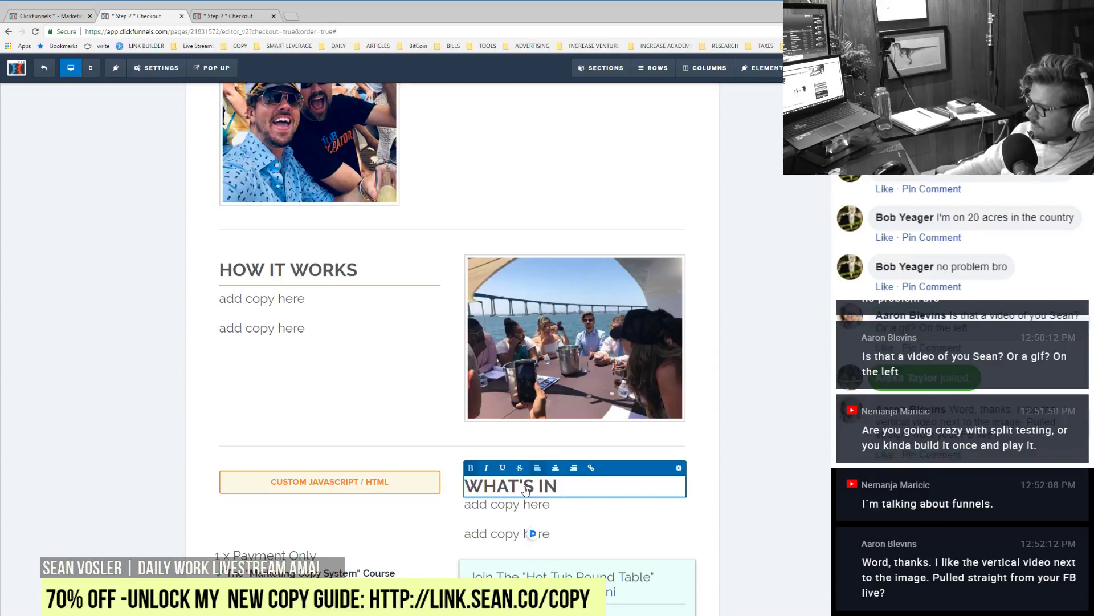
{"action": "type", "text": "IT FOR YOU"}
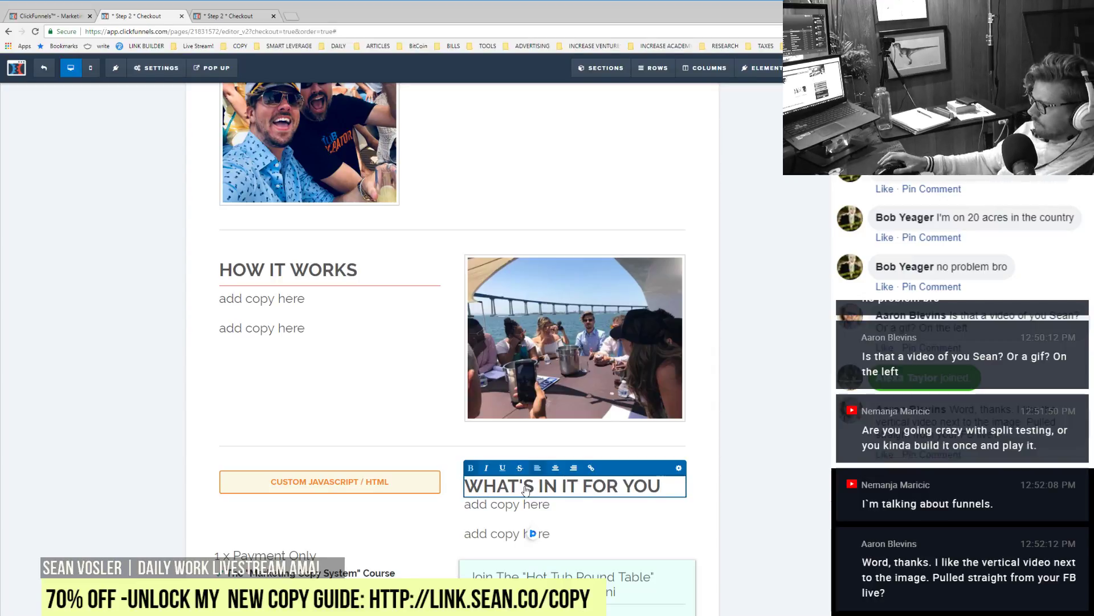
{"action": "left_click", "coordinate": [762, 410]}
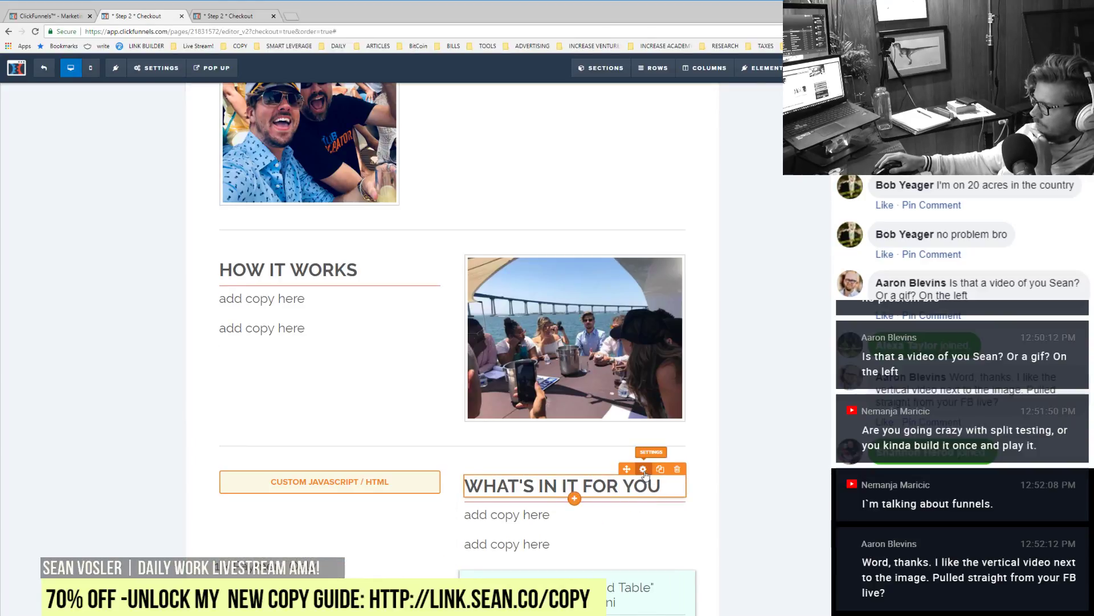
{"action": "left_click", "coordinate": [643, 469]}
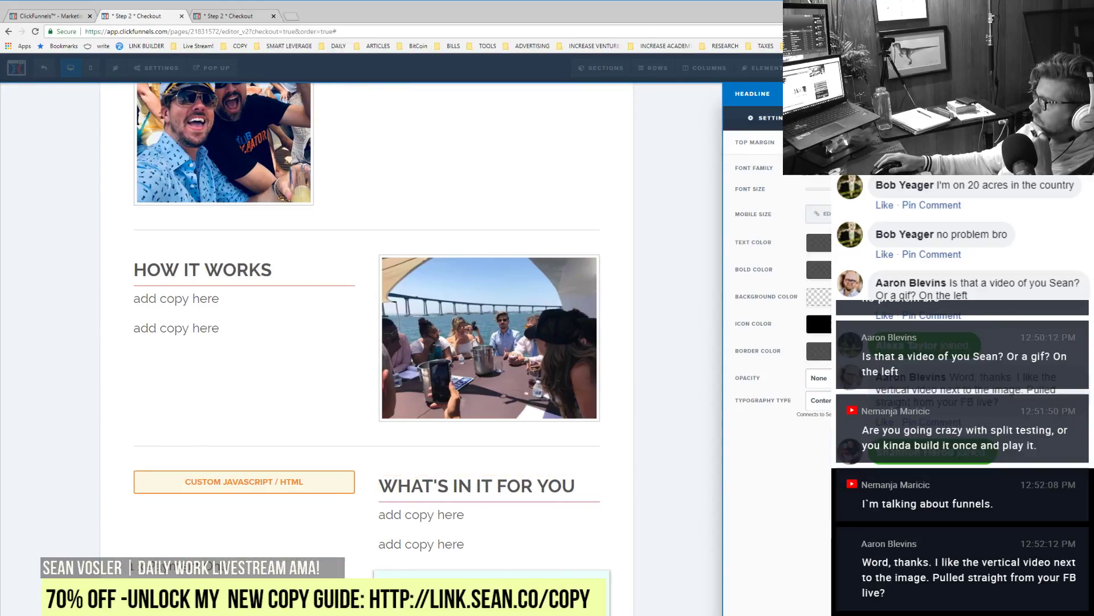
{"action": "left_click", "coordinate": [340, 274]}
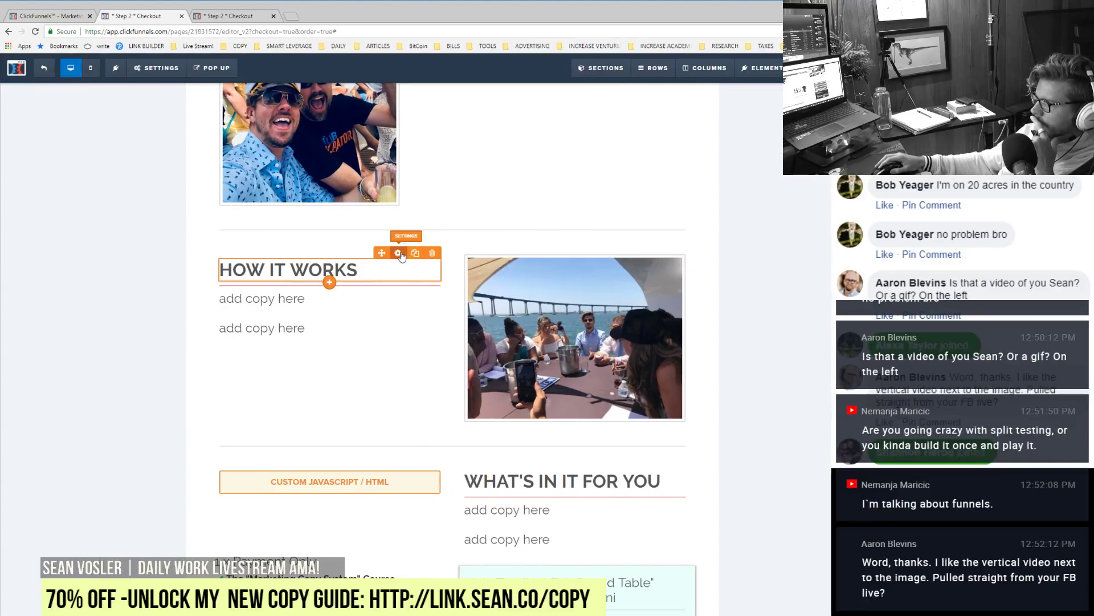
{"action": "left_click", "coordinate": [398, 253]}
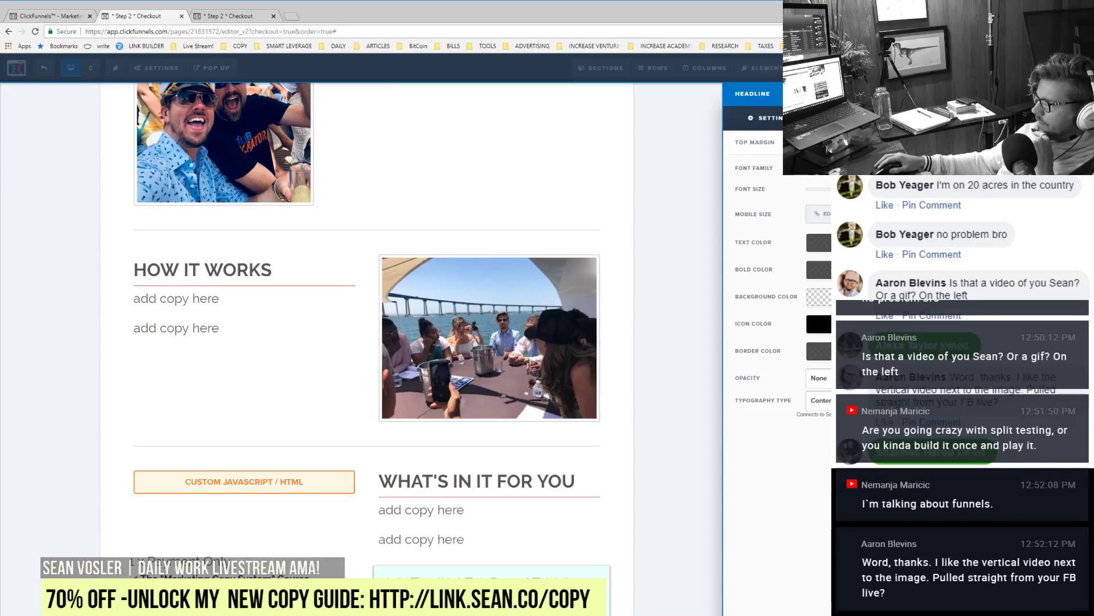
{"action": "left_click", "coordinate": [647, 298]}
{"action": "scroll", "coordinate": [733, 336], "scroll_direction": "up", "scroll_amount": 5}
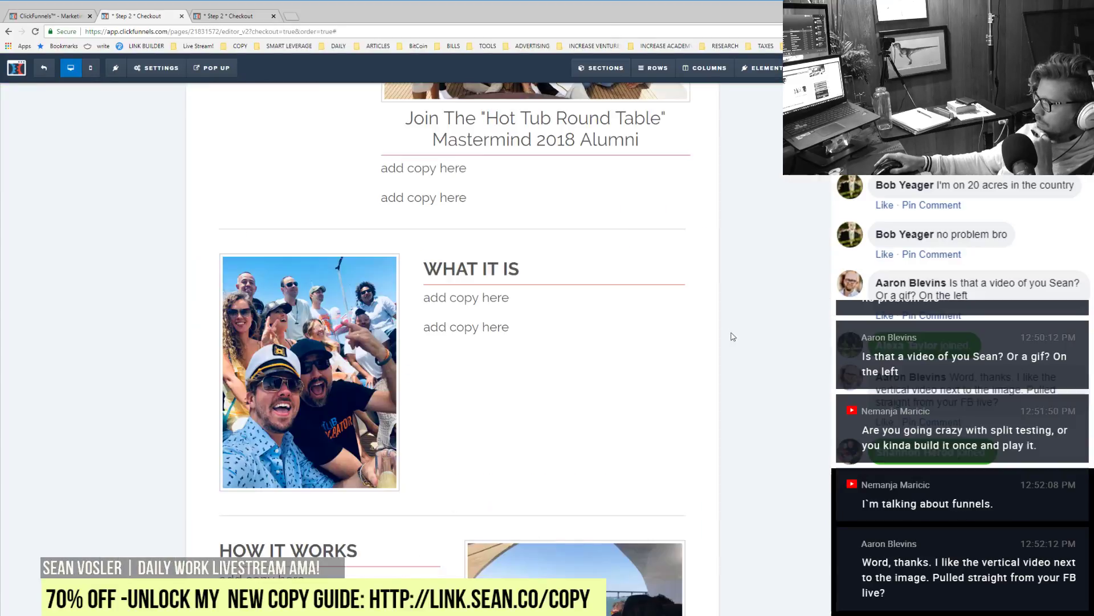
{"action": "scroll", "coordinate": [733, 337], "scroll_direction": "up", "scroll_amount": 3}
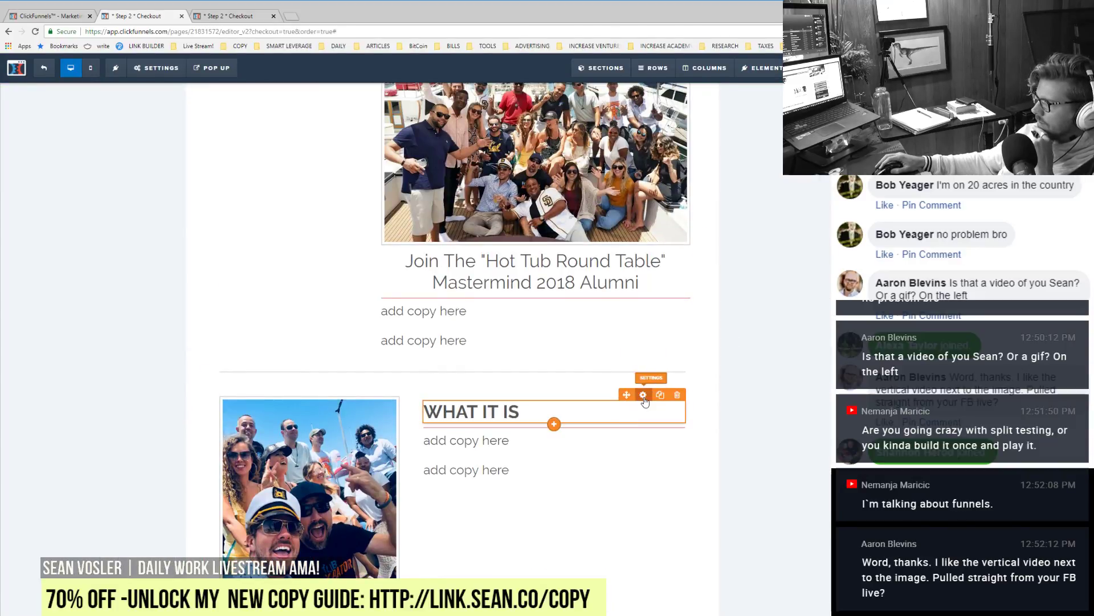
{"action": "left_click", "coordinate": [643, 397]}
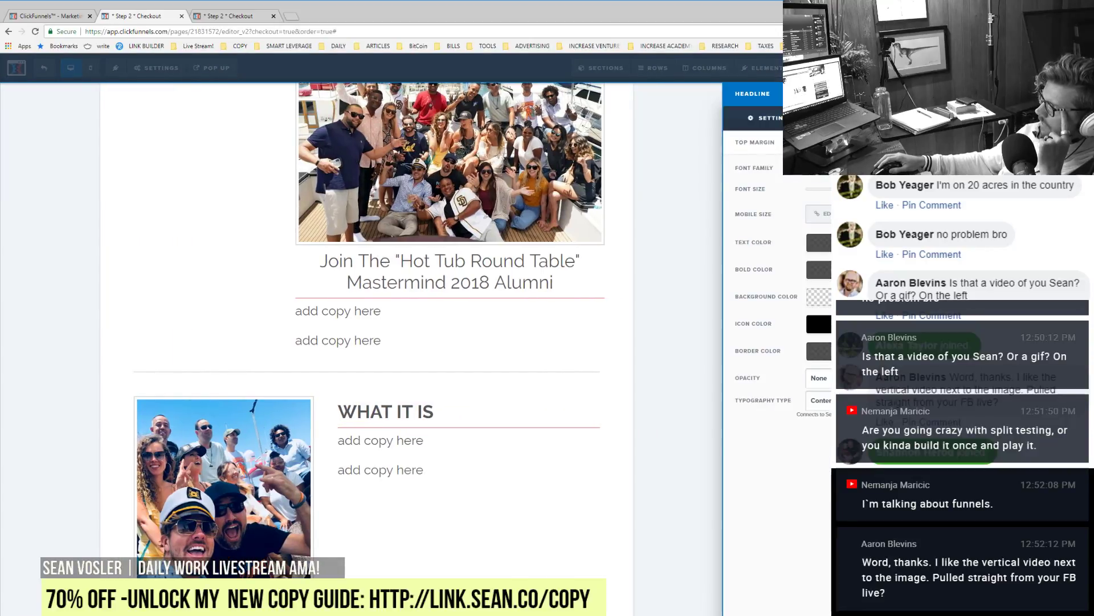
{"action": "left_click", "coordinate": [550, 243]}
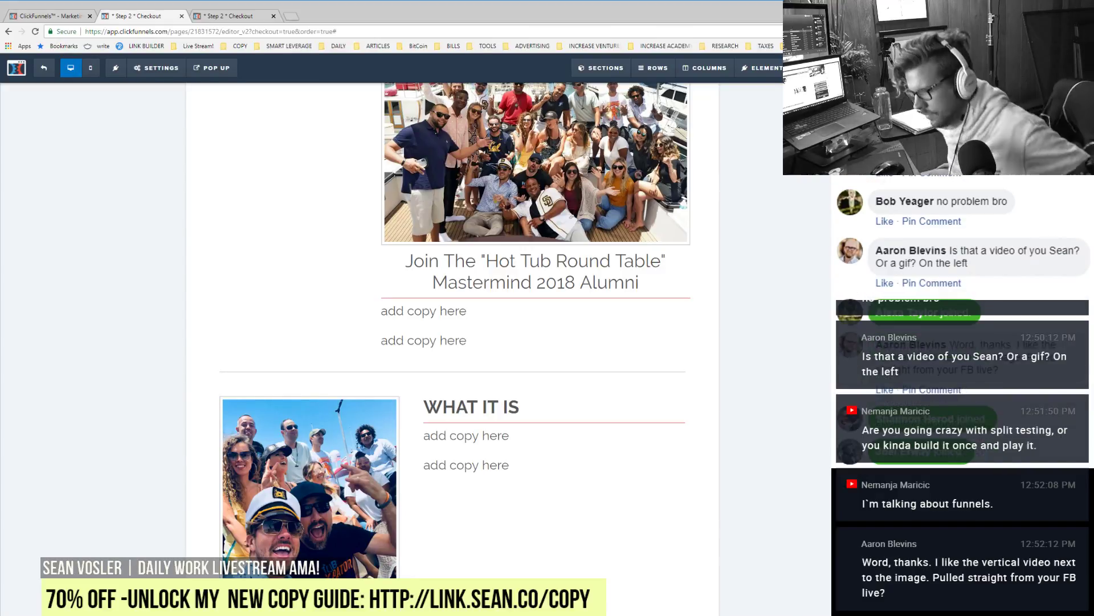
Step: Center-align the hosted-by line under the video in the left column
{"action": "left_click", "coordinate": [227, 17]}
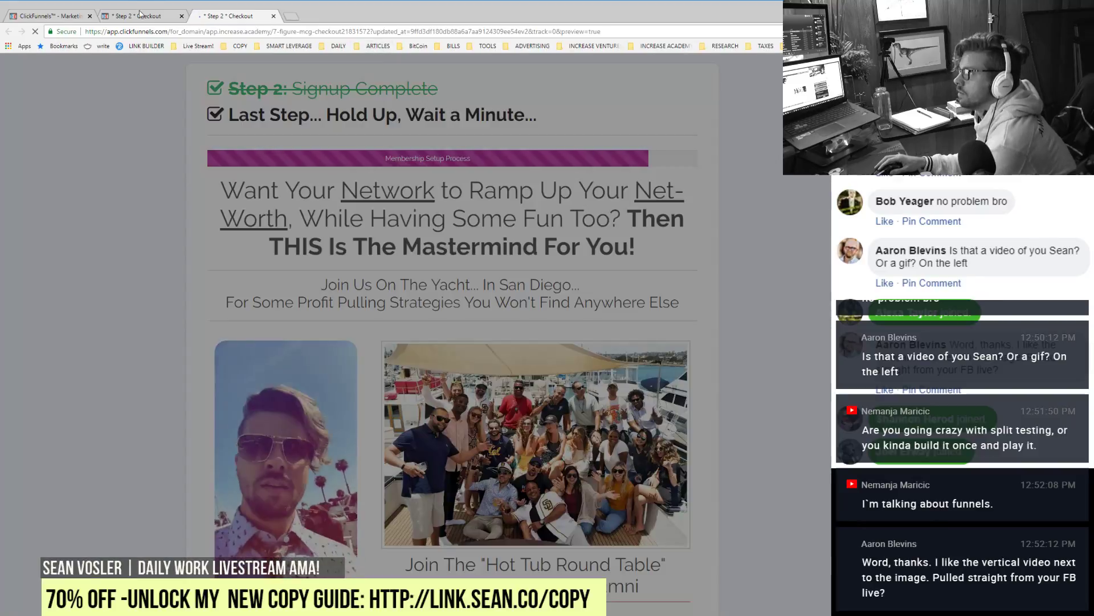
{"action": "key", "text": "ctrl+shift+Tab"}
{"action": "scroll", "coordinate": [312, 393], "scroll_direction": "up", "scroll_amount": 6}
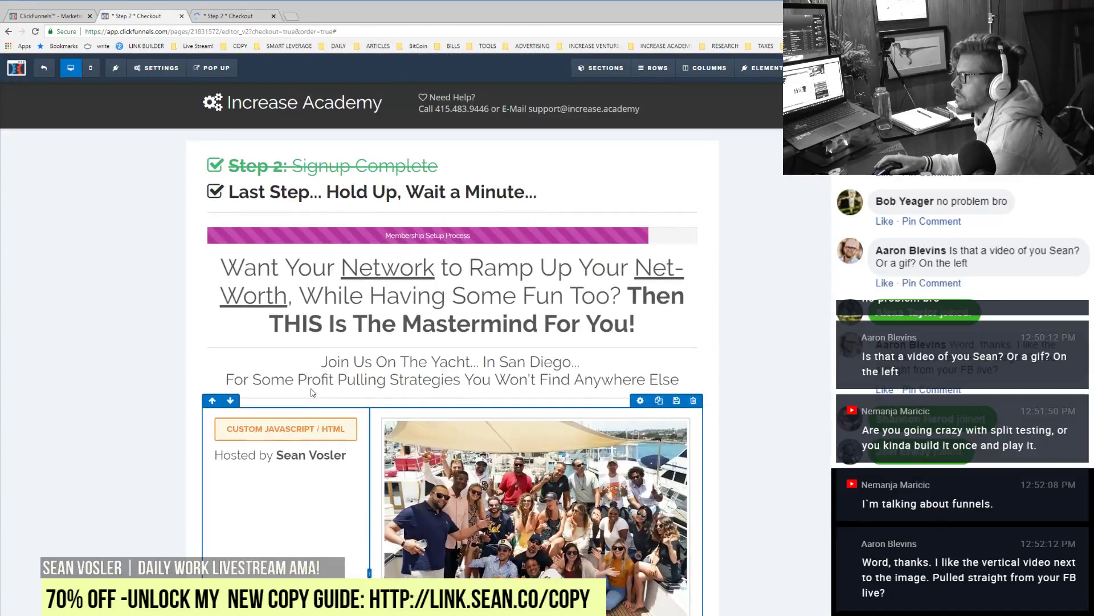
{"action": "left_click", "coordinate": [319, 455]}
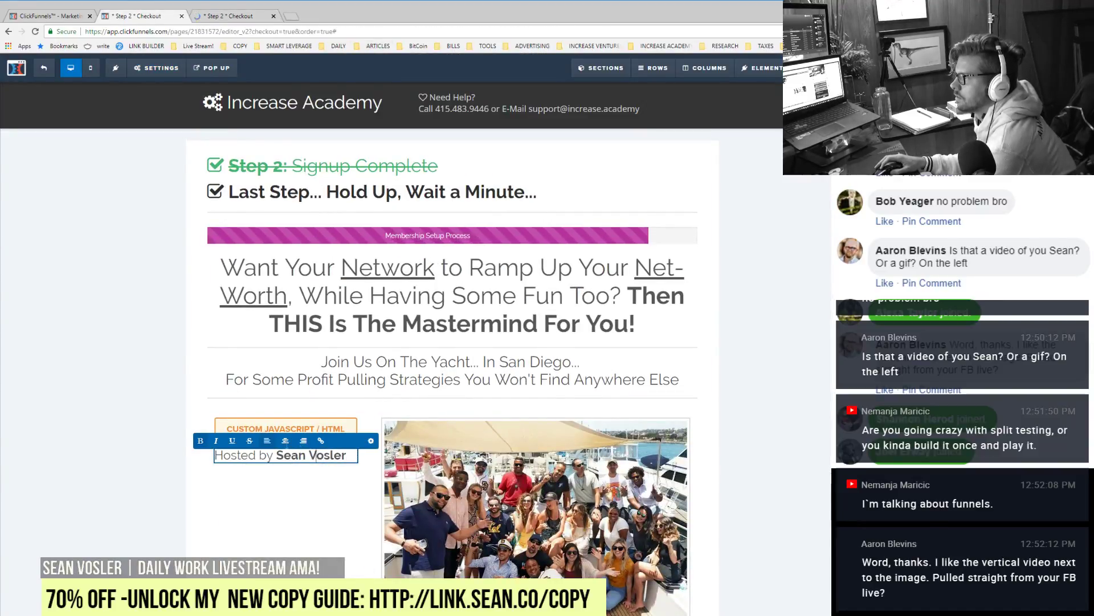
{"action": "left_click", "coordinate": [282, 442]}
{"action": "left_click", "coordinate": [740, 509]}
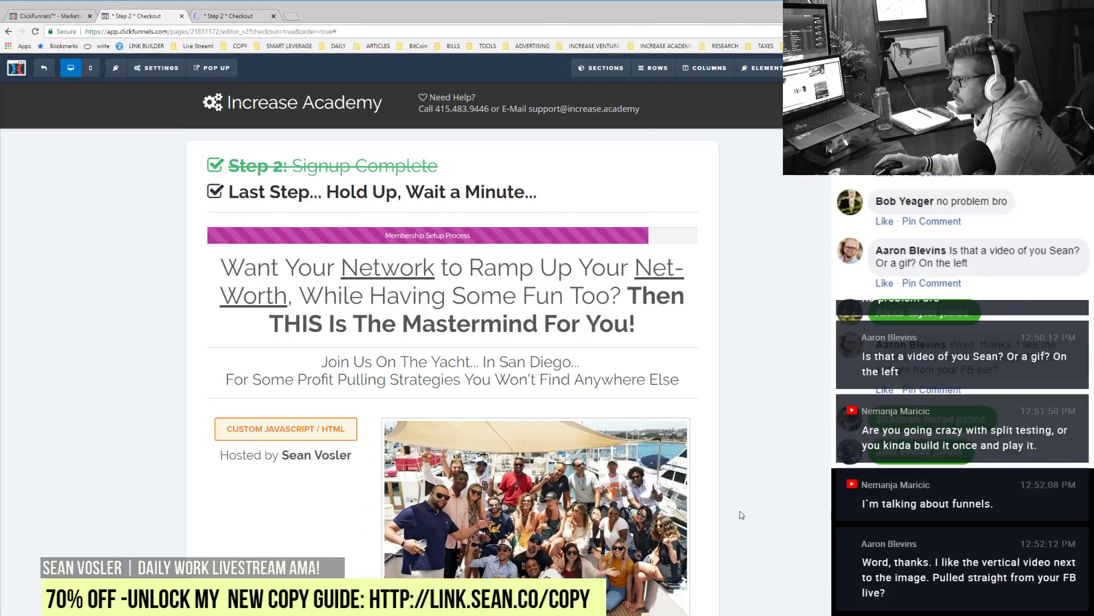
Step: Check the live checkout preview past the countdown popup, then return to the editor
{"action": "scroll", "coordinate": [741, 513], "scroll_direction": "down", "scroll_amount": 10}
{"action": "scroll", "coordinate": [741, 515], "scroll_direction": "down", "scroll_amount": 1}
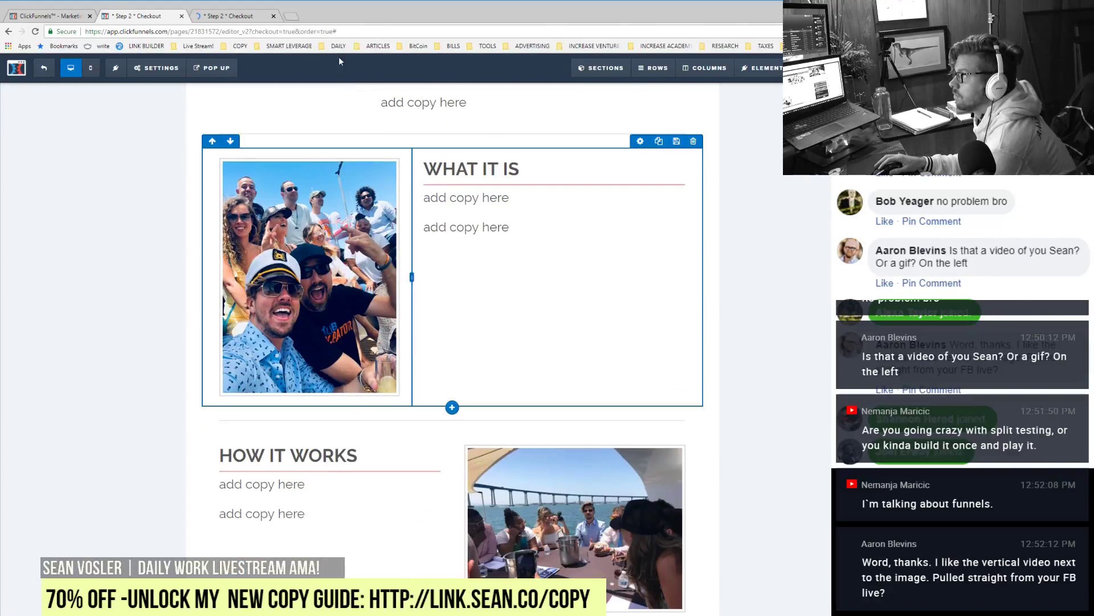
{"action": "left_click", "coordinate": [239, 17]}
{"action": "left_click", "coordinate": [563, 402]}
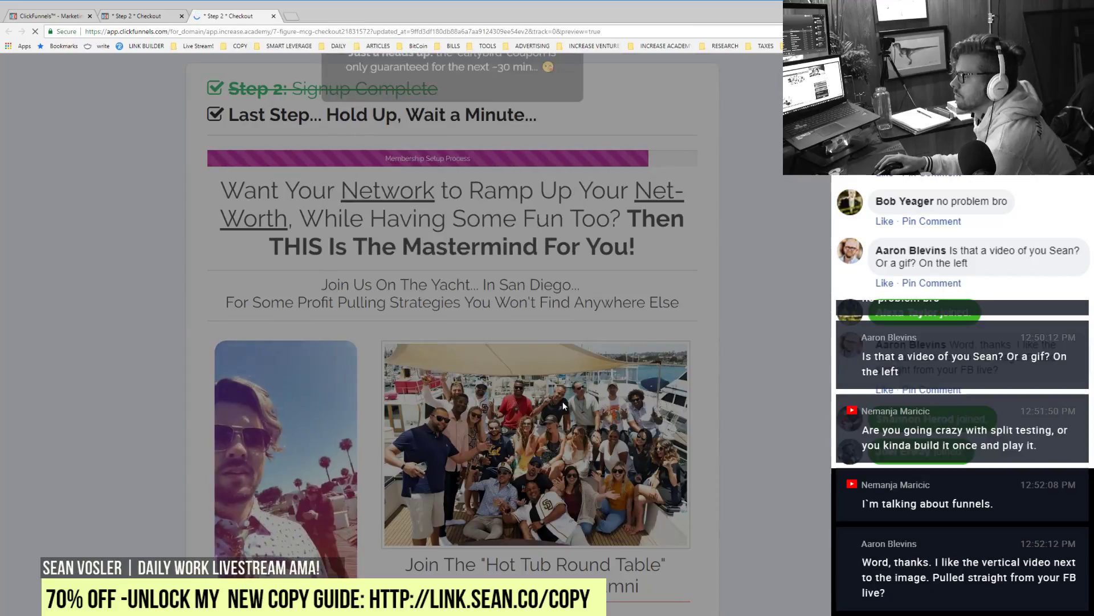
{"action": "scroll", "coordinate": [563, 403], "scroll_direction": "down", "scroll_amount": 4}
{"action": "scroll", "coordinate": [564, 406], "scroll_direction": "down", "scroll_amount": 4}
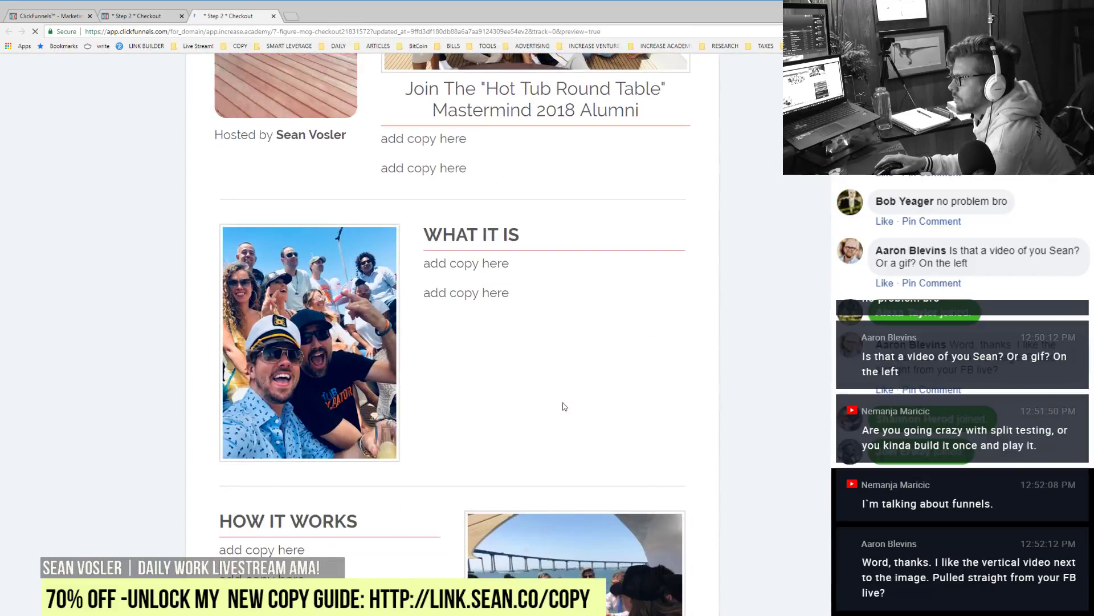
{"action": "scroll", "coordinate": [565, 406], "scroll_direction": "down", "scroll_amount": 2}
{"action": "scroll", "coordinate": [563, 407], "scroll_direction": "down", "scroll_amount": 3}
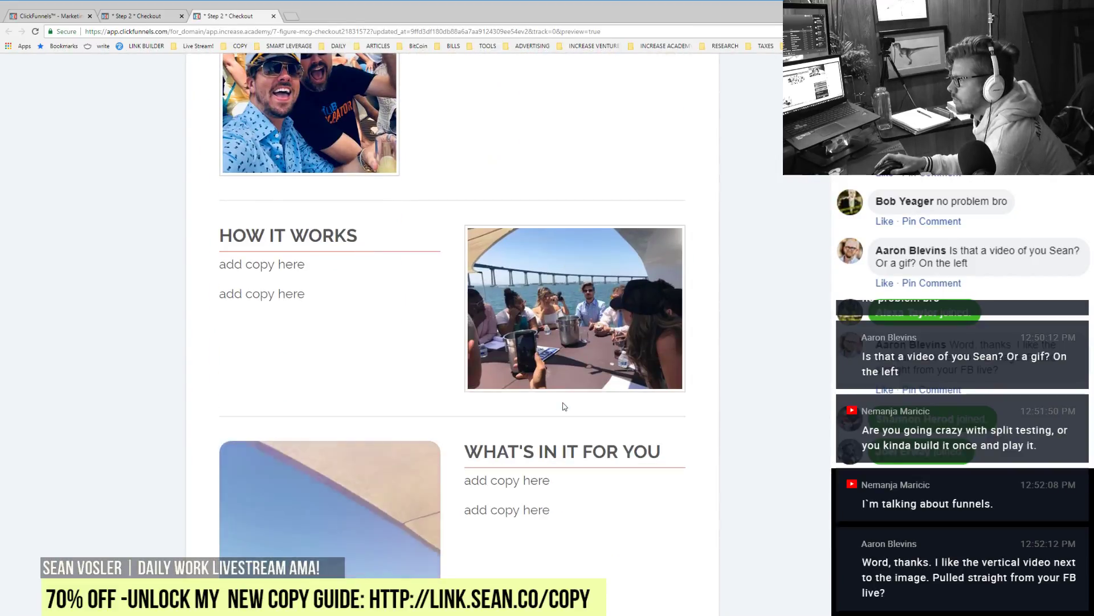
{"action": "left_click", "coordinate": [147, 21]}
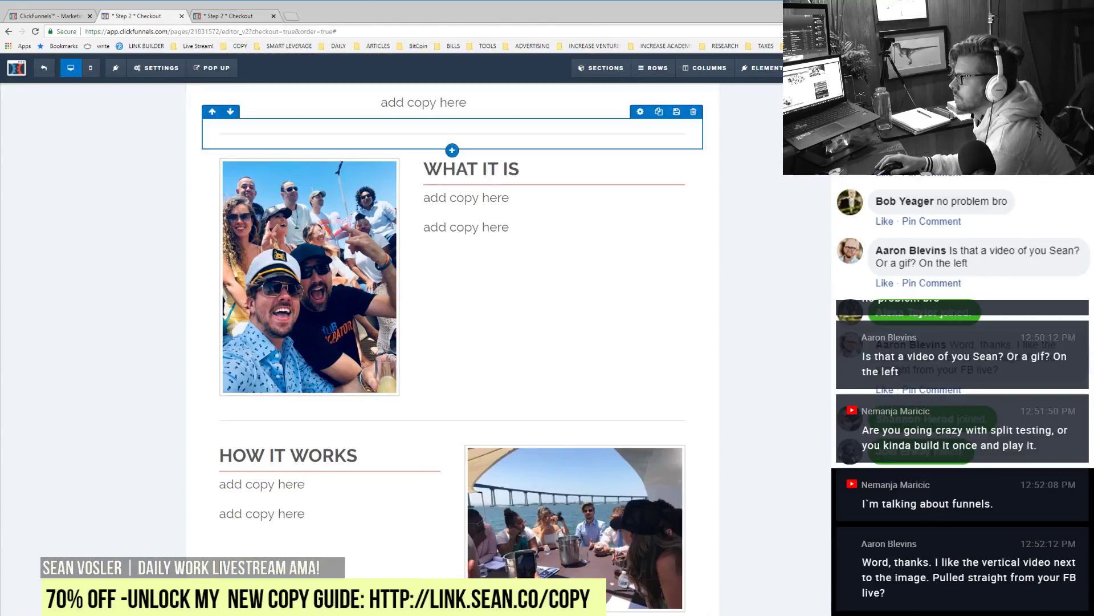
Step: Replace the bottom 'WHAT'S IN IT FOR YOU' heading text with 'WHO'S IT FOR'
{"action": "scroll", "coordinate": [444, 137], "scroll_direction": "down", "scroll_amount": 2}
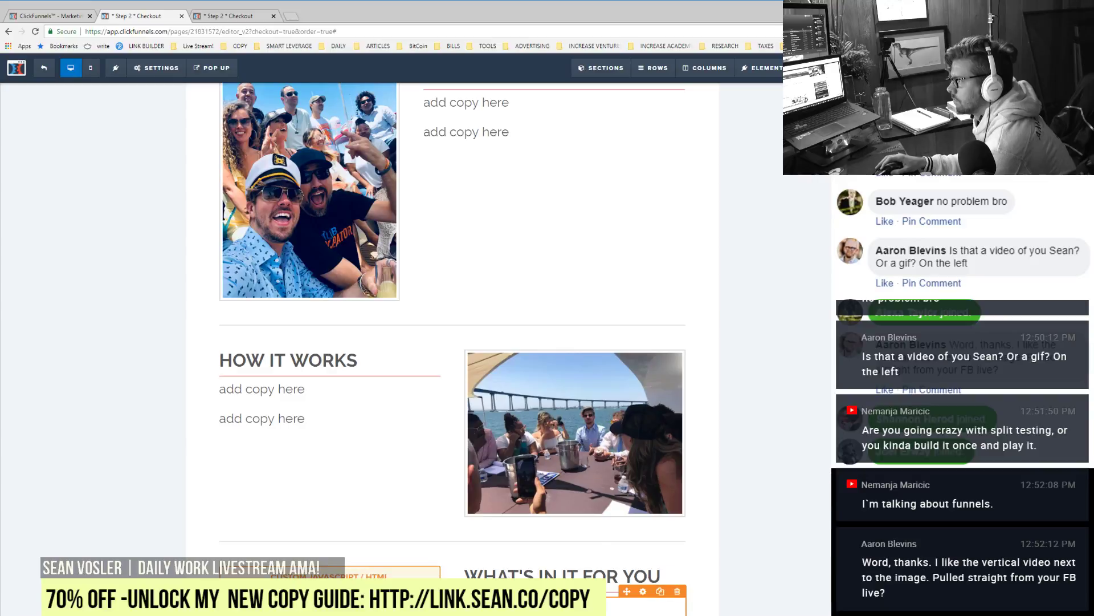
{"action": "left_click", "coordinate": [660, 604]}
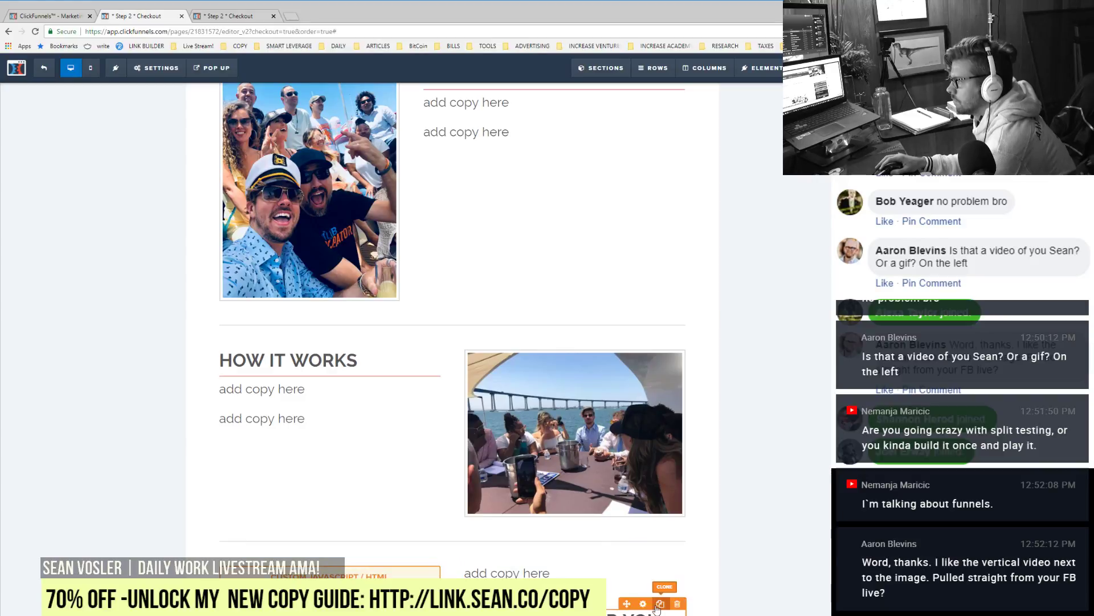
{"action": "triple_click", "coordinate": [516, 574]}
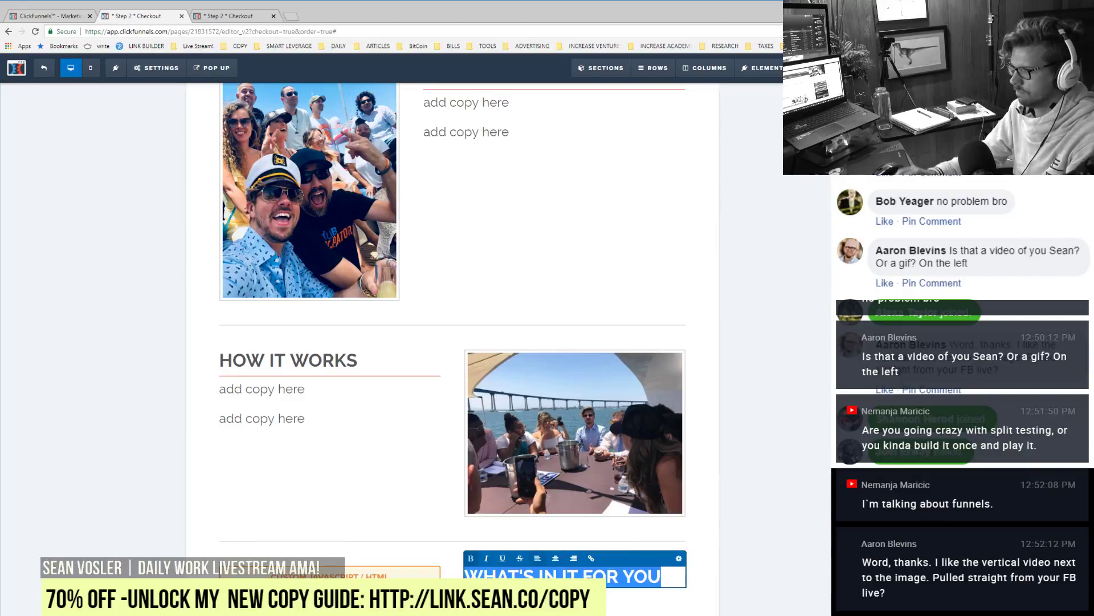
{"action": "type", "text": "WHO'S"}
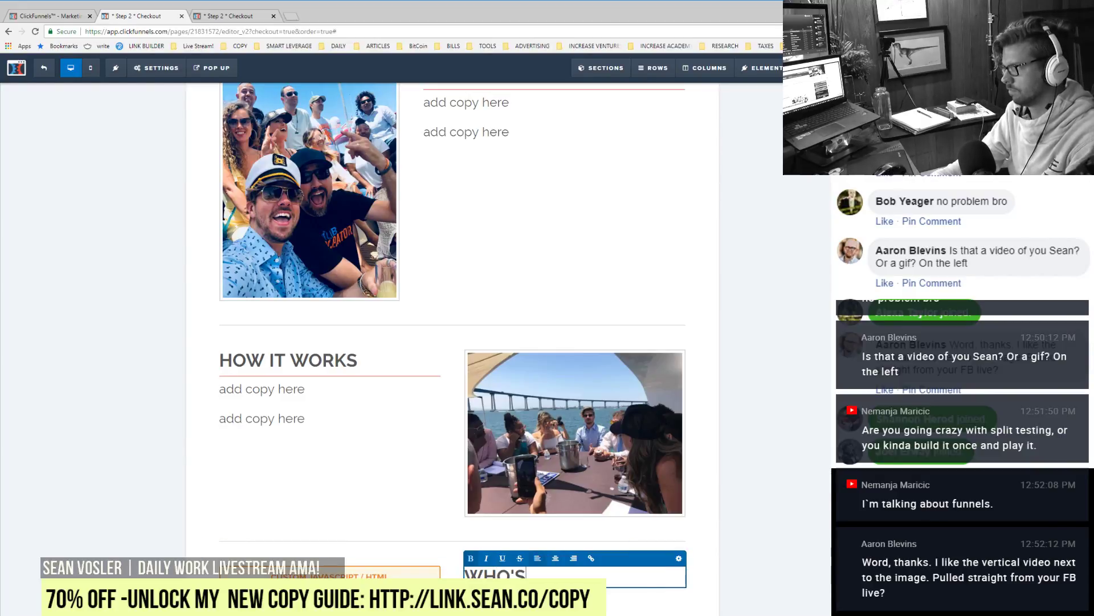
{"action": "type", "text": " IT FOR"}
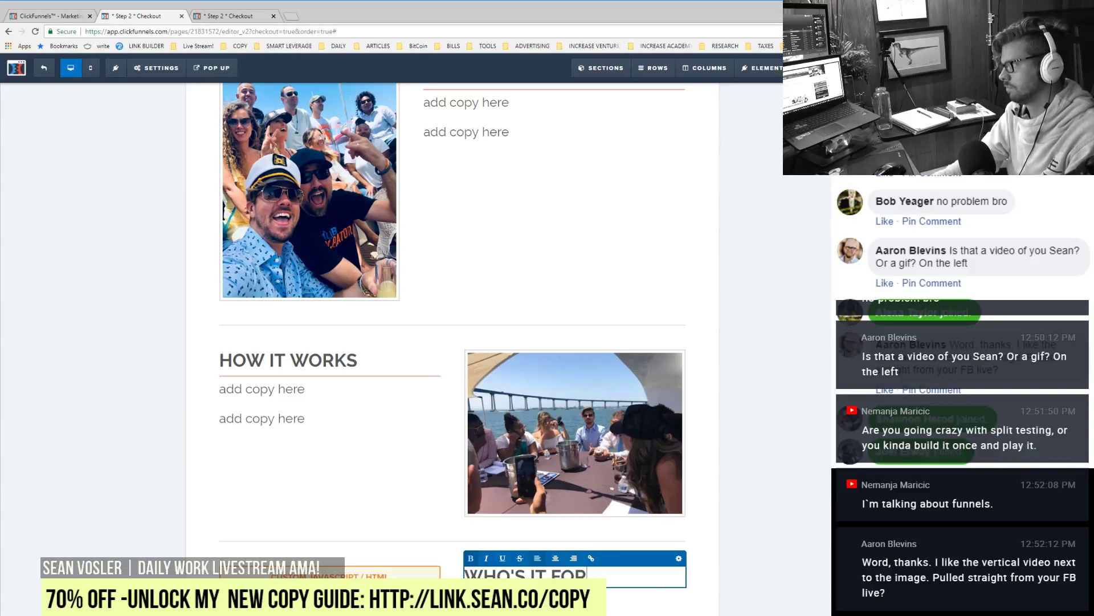
{"action": "key", "text": "Escape"}
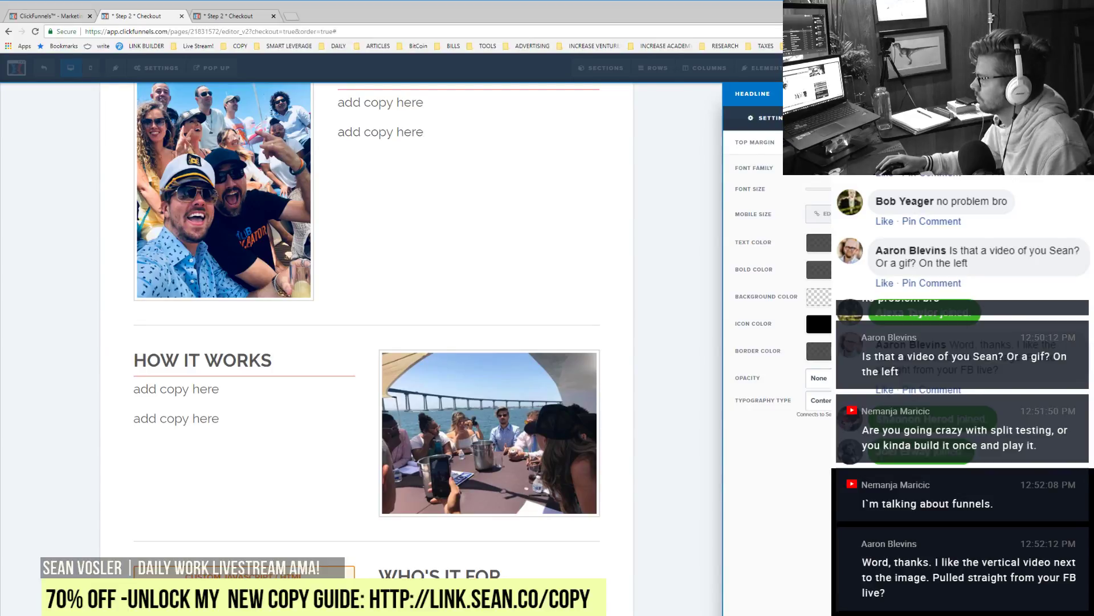
Step: Insert a one-column row directly above the order form
{"action": "left_click", "coordinate": [677, 277]}
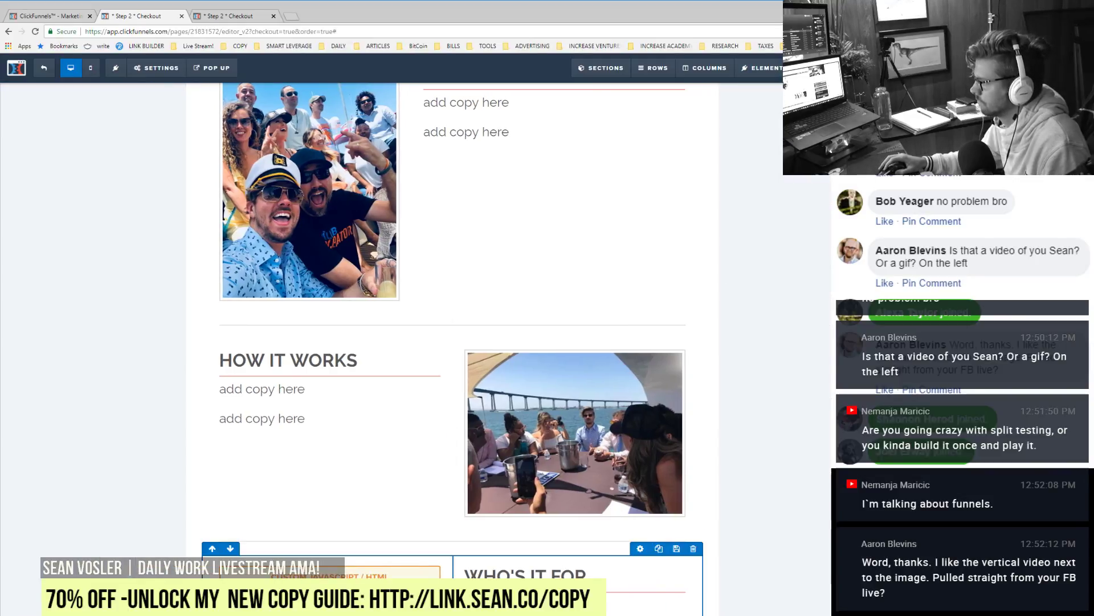
{"action": "left_click", "coordinate": [653, 68]}
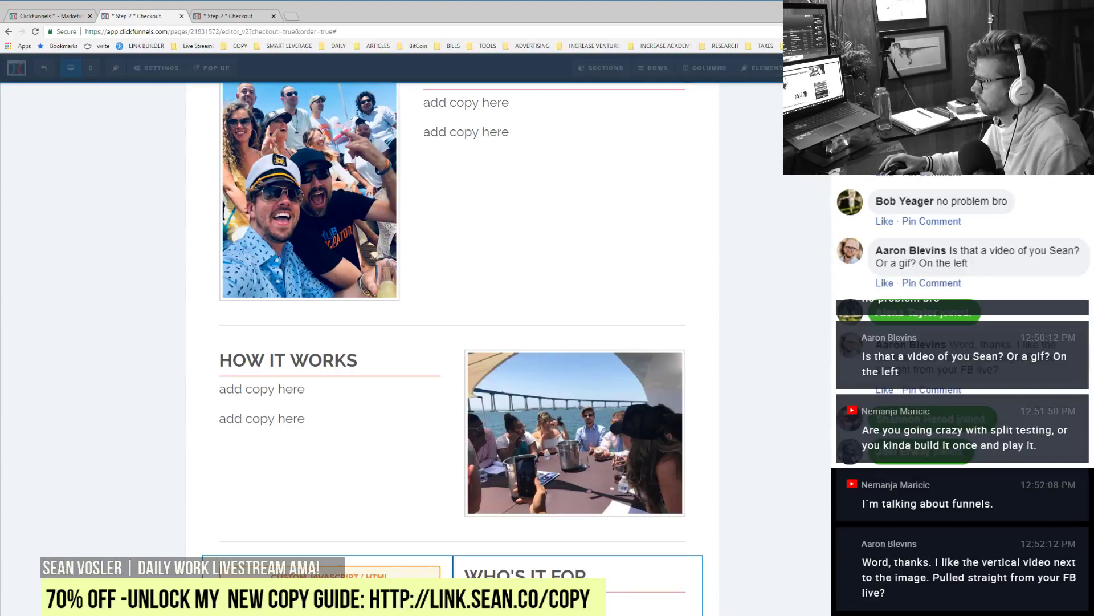
{"action": "left_click_drag", "start_coordinate": [764, 114], "coordinate": [735, 119]}
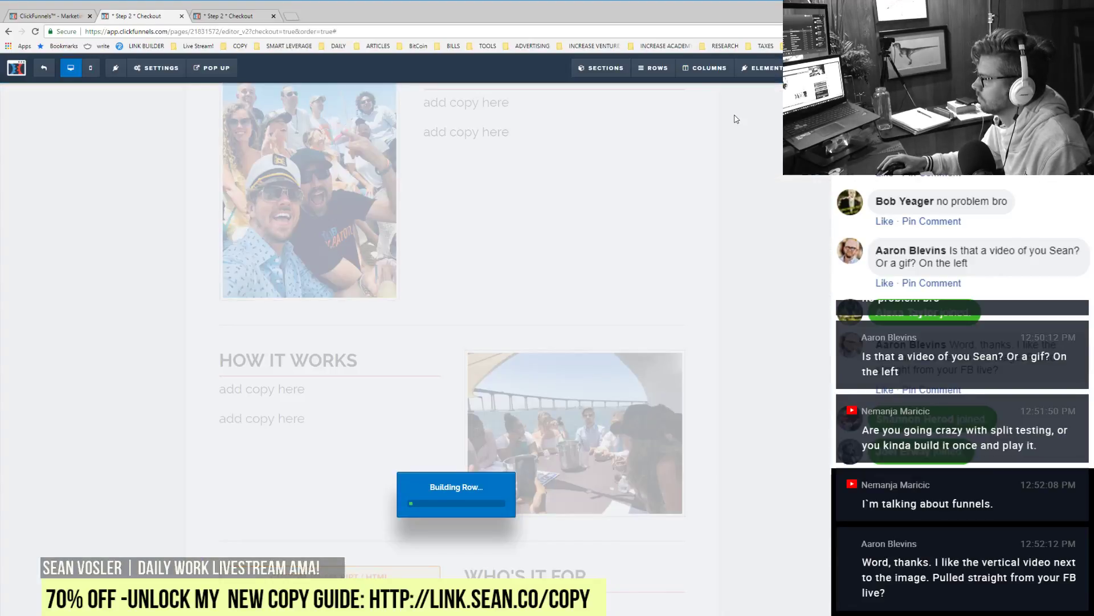
{"action": "scroll", "coordinate": [806, 281], "scroll_direction": "up", "scroll_amount": 12}
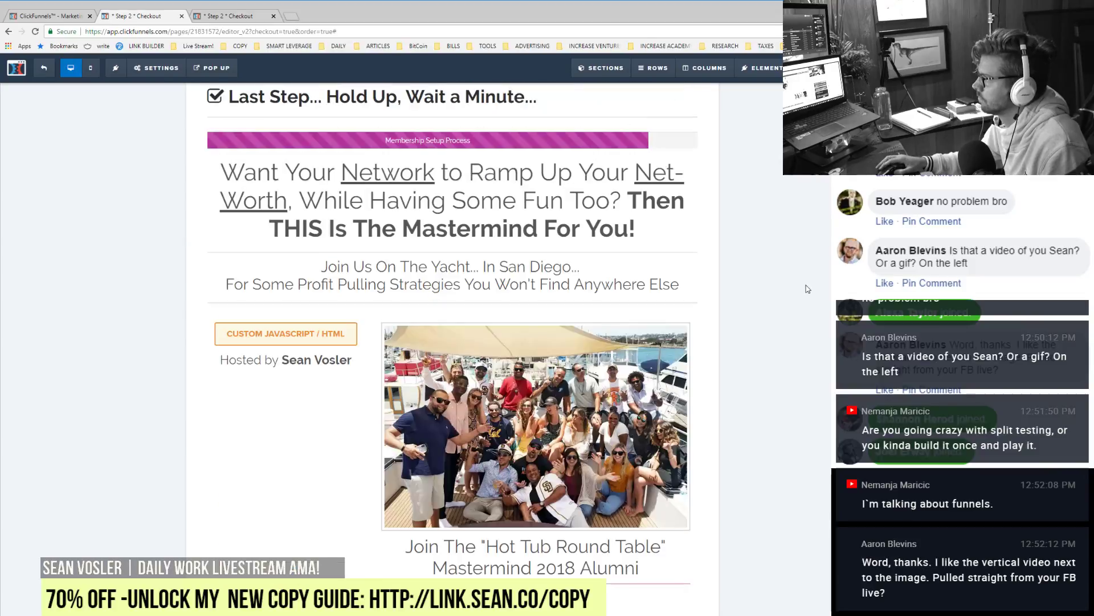
{"action": "scroll", "coordinate": [808, 289], "scroll_direction": "down", "scroll_amount": 15}
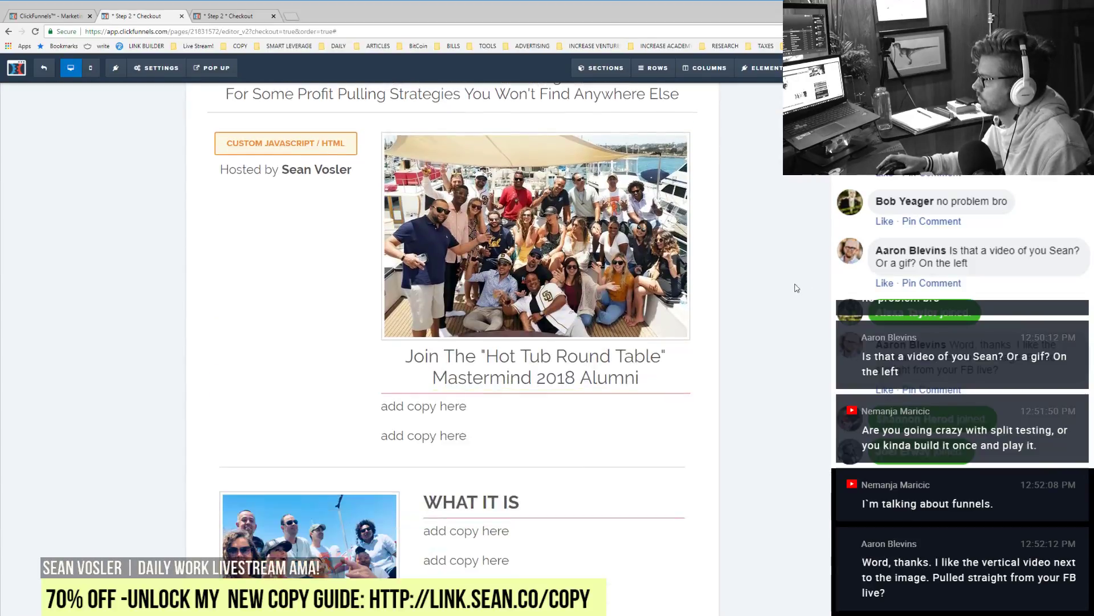
{"action": "scroll", "coordinate": [796, 352], "scroll_direction": "down", "scroll_amount": 2}
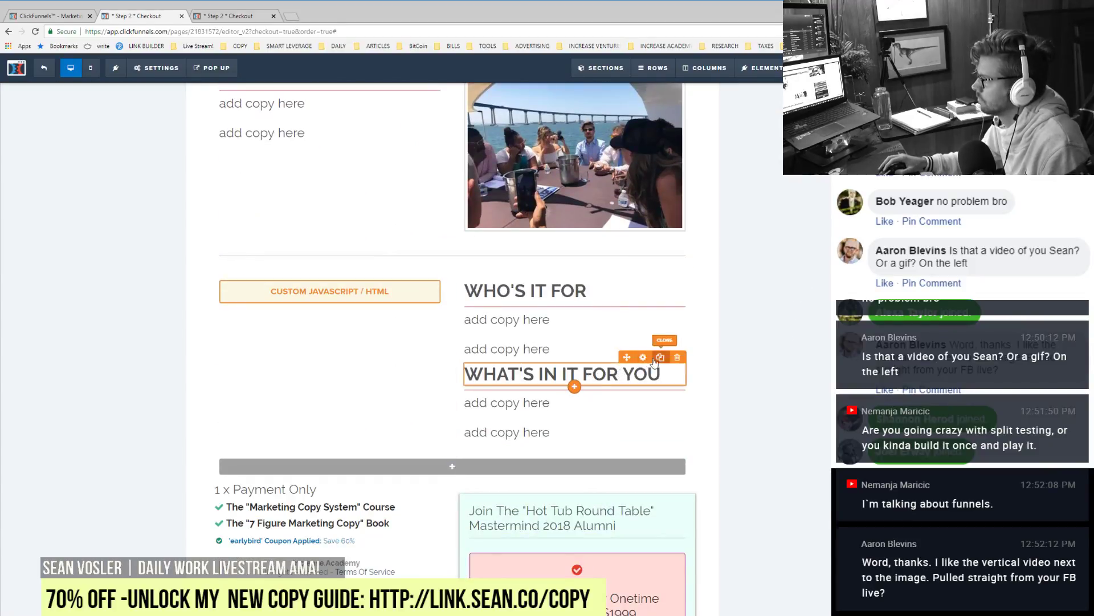
Step: Clone the WHAT'S IN IT FOR YOU heading into the new row and retitle it 'WHAT TO DO NEXT....'
{"action": "left_click", "coordinate": [660, 358]}
{"action": "left_click_drag", "start_coordinate": [513, 402], "coordinate": [334, 496]}
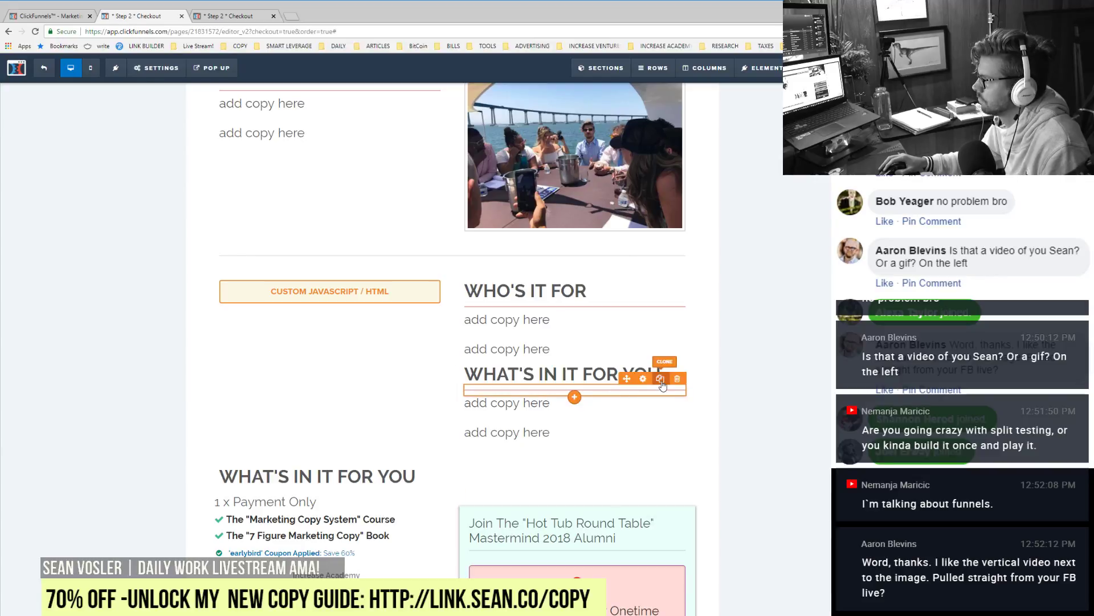
{"action": "left_click", "coordinate": [660, 379]}
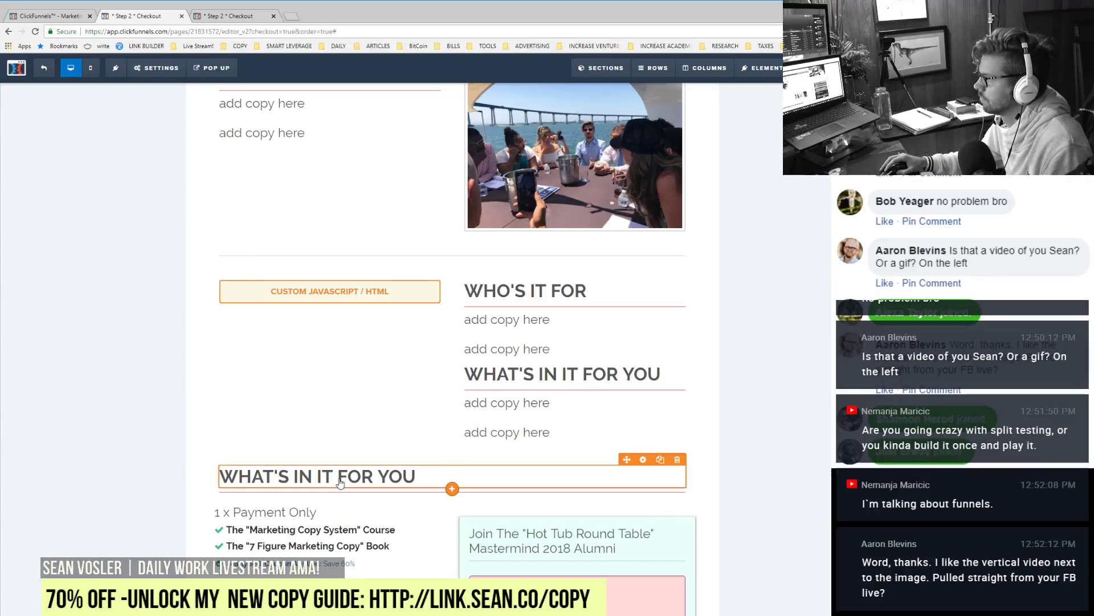
{"action": "left_click", "coordinate": [341, 482]}
{"action": "type", "text": "WHAT T"}
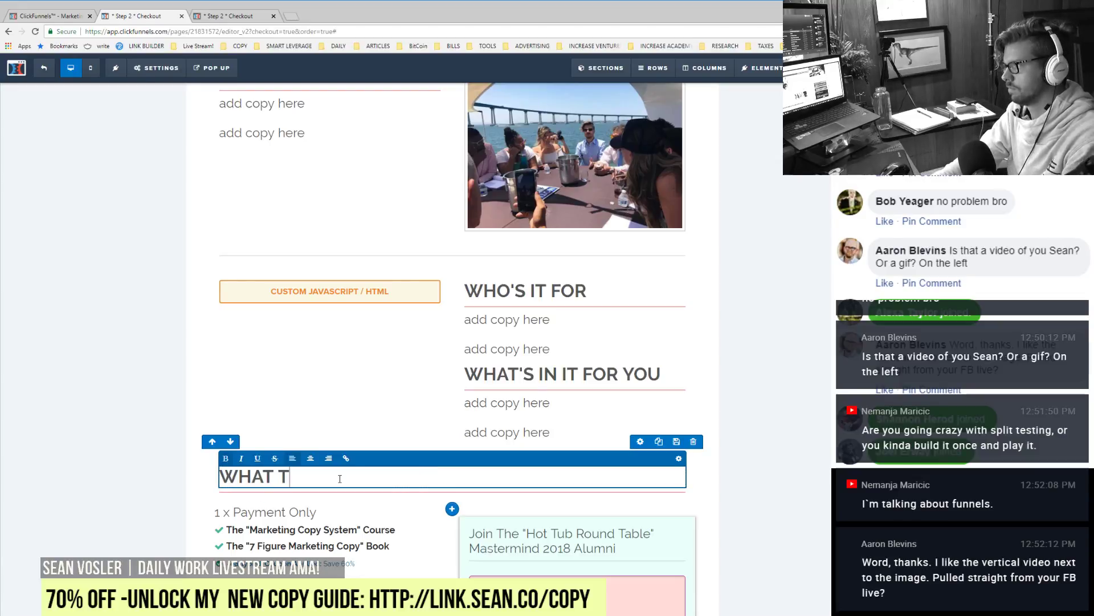
{"action": "type", "text": "O DO NEXT...."}
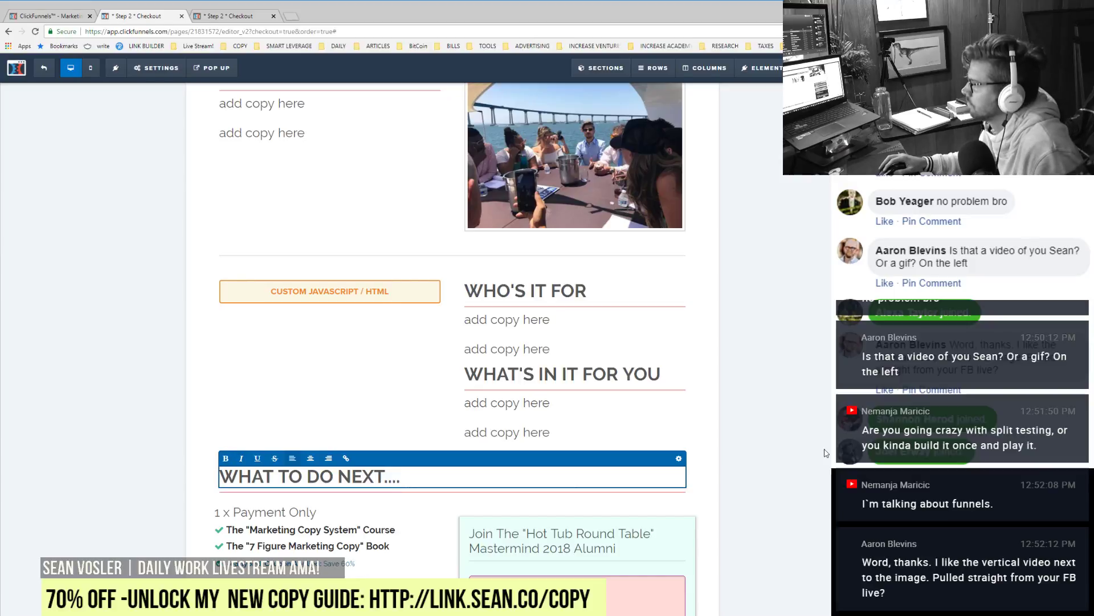
{"action": "left_click", "coordinate": [759, 478]}
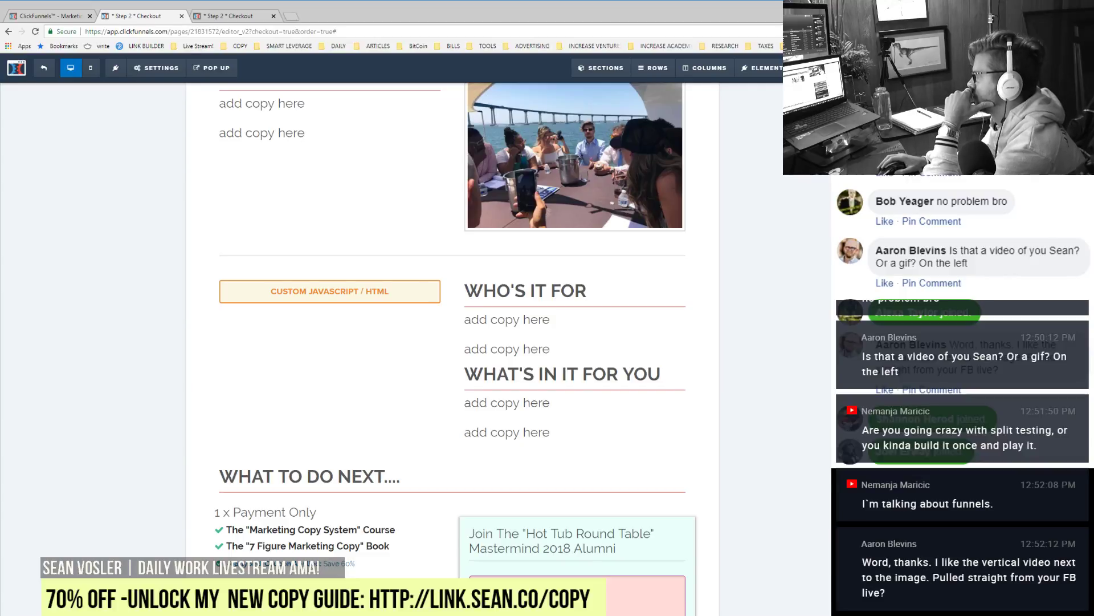
Step: Reload the Step 2 Checkout preview and scroll from the yacht headline to the order form and back
{"action": "left_click", "coordinate": [235, 21]}
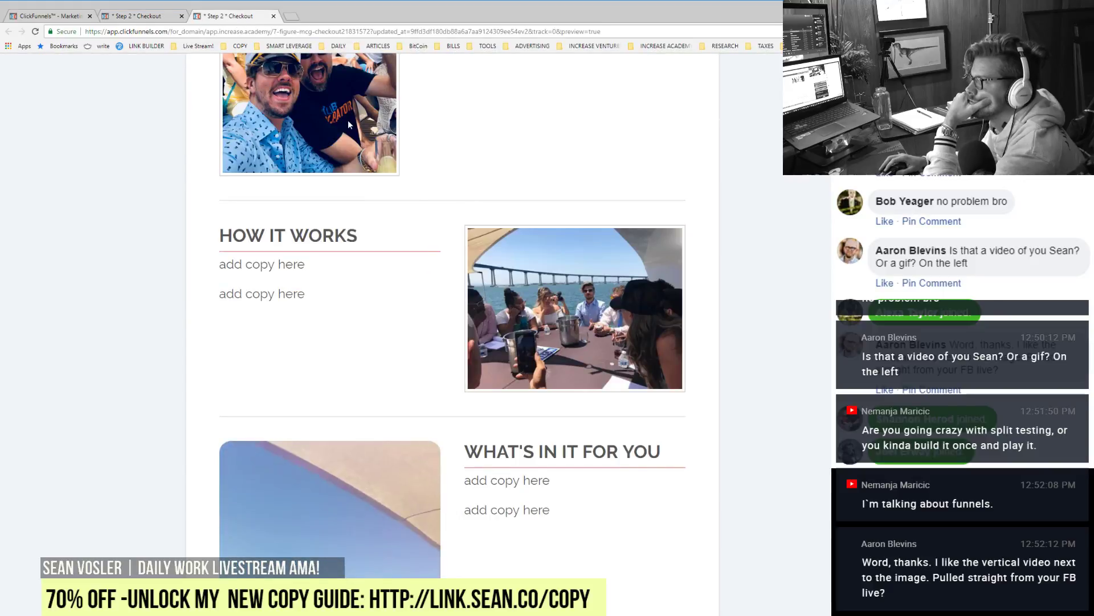
{"action": "left_click", "coordinate": [35, 32]}
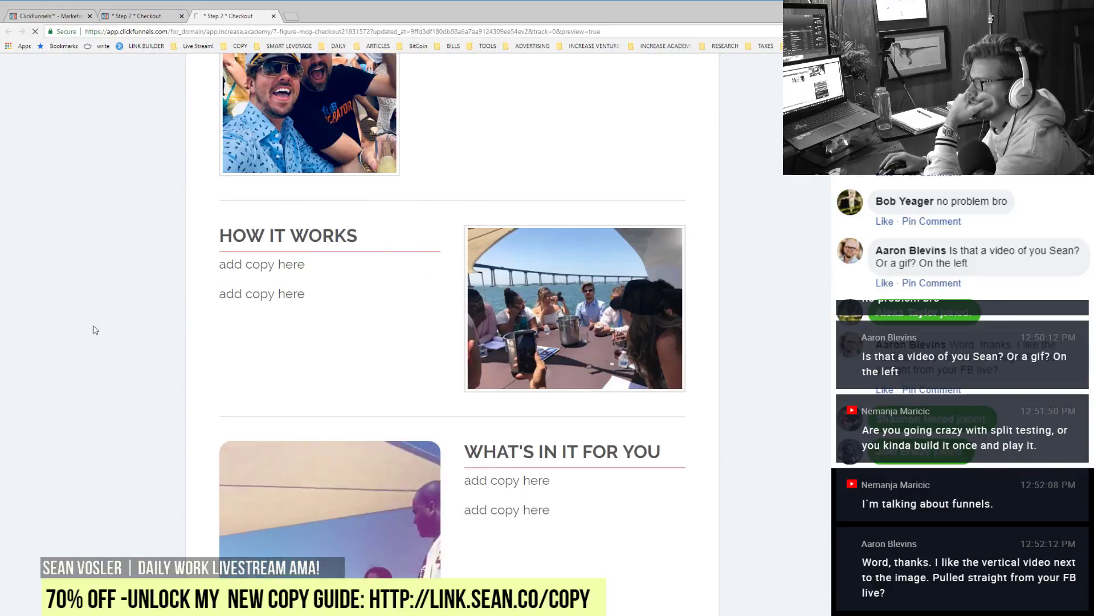
{"action": "scroll", "coordinate": [138, 410], "scroll_direction": "up", "scroll_amount": 10}
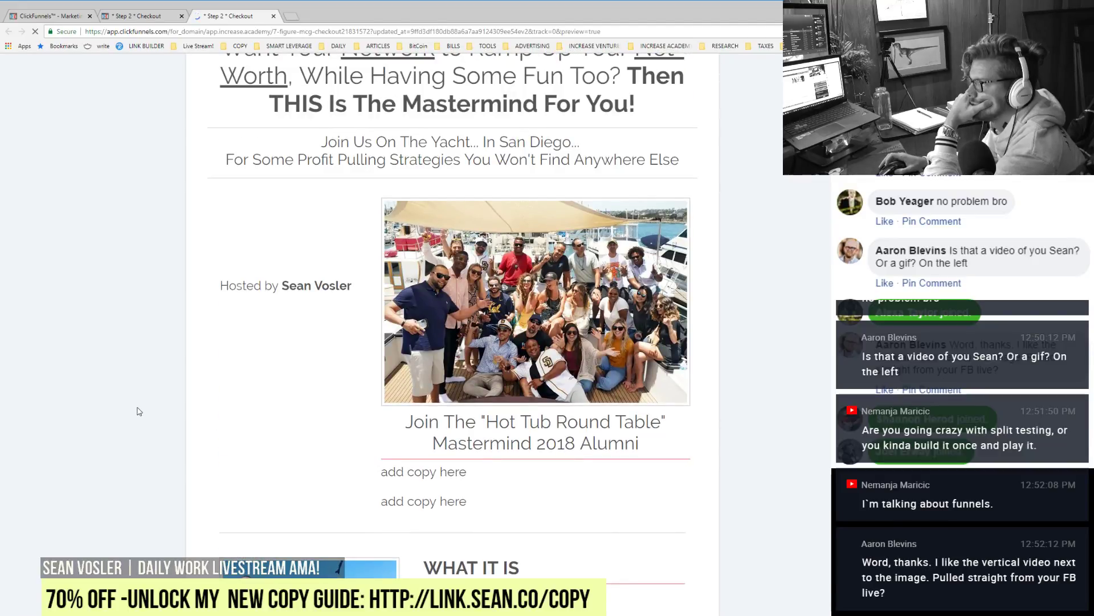
{"action": "scroll", "coordinate": [139, 410], "scroll_direction": "up", "scroll_amount": 5}
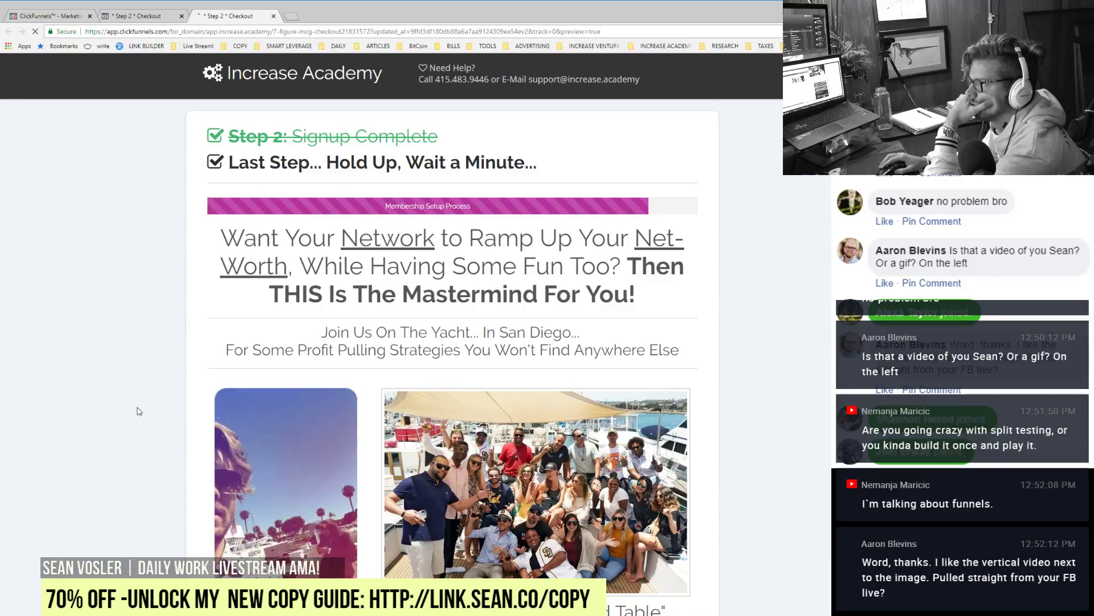
{"action": "scroll", "coordinate": [138, 411], "scroll_direction": "down", "scroll_amount": 3}
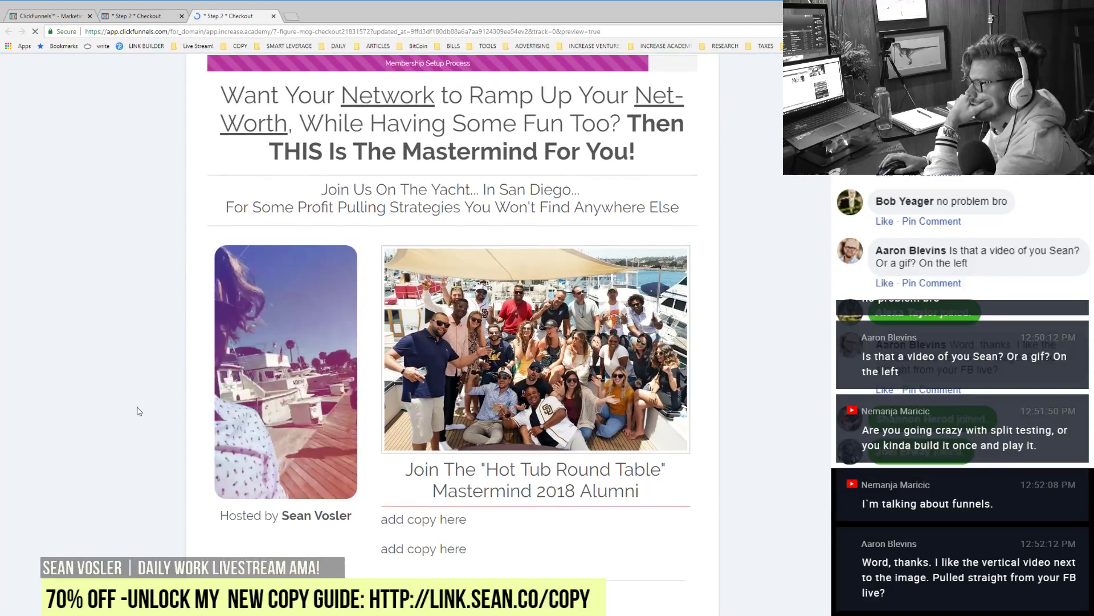
{"action": "scroll", "coordinate": [139, 411], "scroll_direction": "down", "scroll_amount": 3}
{"action": "scroll", "coordinate": [139, 411], "scroll_direction": "down", "scroll_amount": 3}
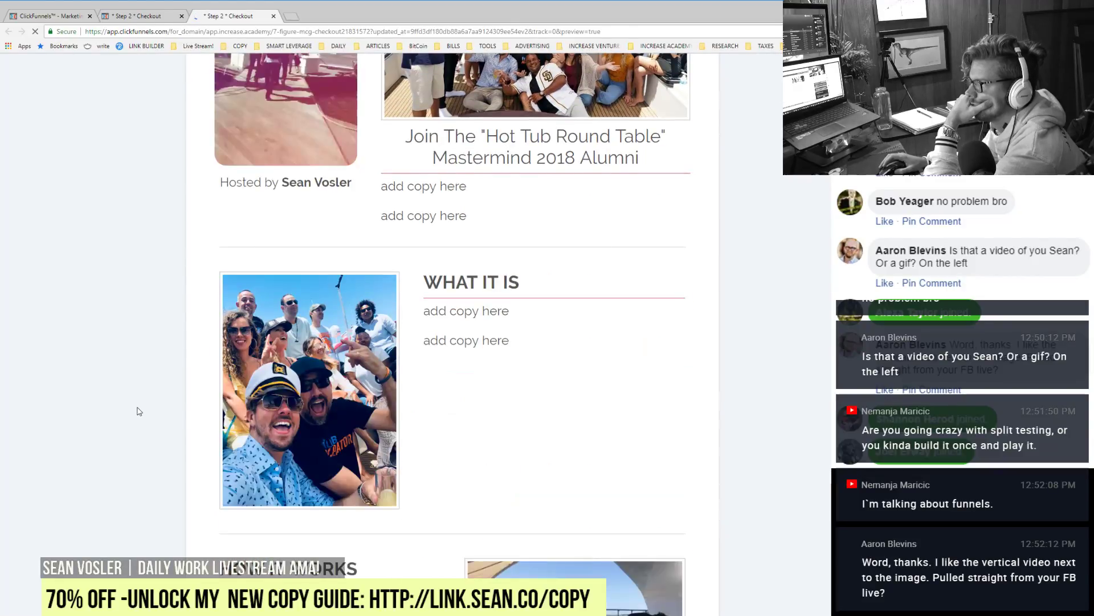
{"action": "scroll", "coordinate": [138, 411], "scroll_direction": "down", "scroll_amount": 12}
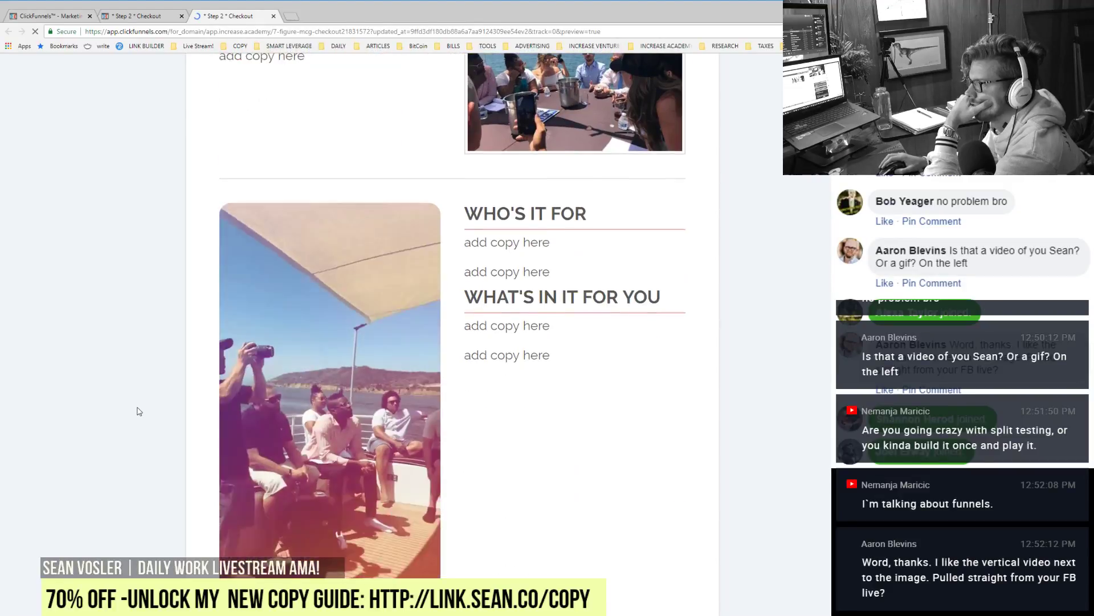
{"action": "scroll", "coordinate": [138, 411], "scroll_direction": "down", "scroll_amount": 9}
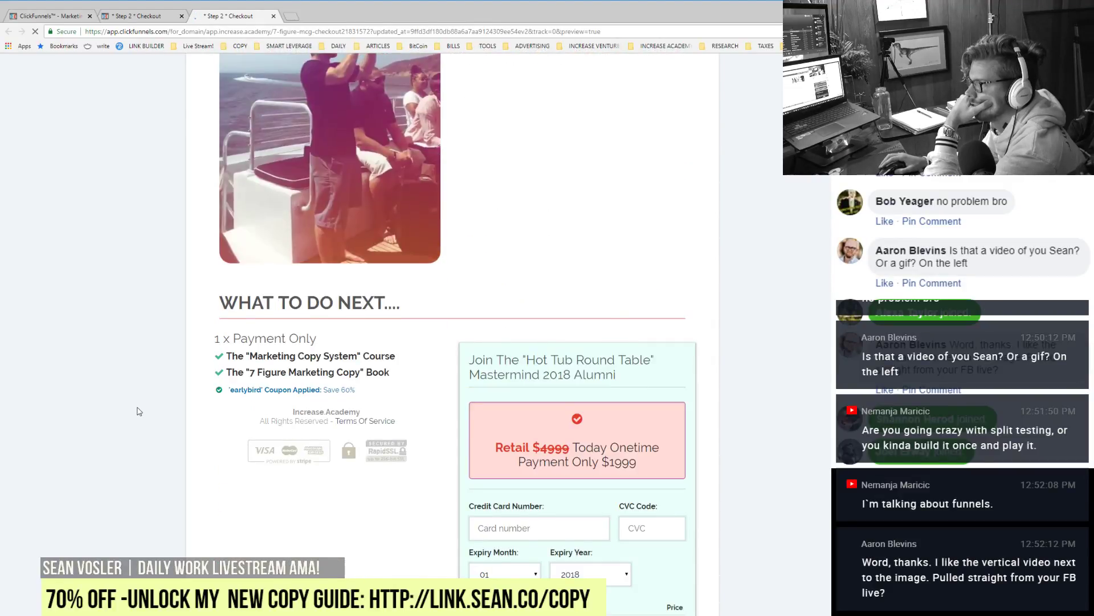
{"action": "scroll", "coordinate": [139, 411], "scroll_direction": "down", "scroll_amount": 2}
{"action": "scroll", "coordinate": [124, 368], "scroll_direction": "up", "scroll_amount": 1}
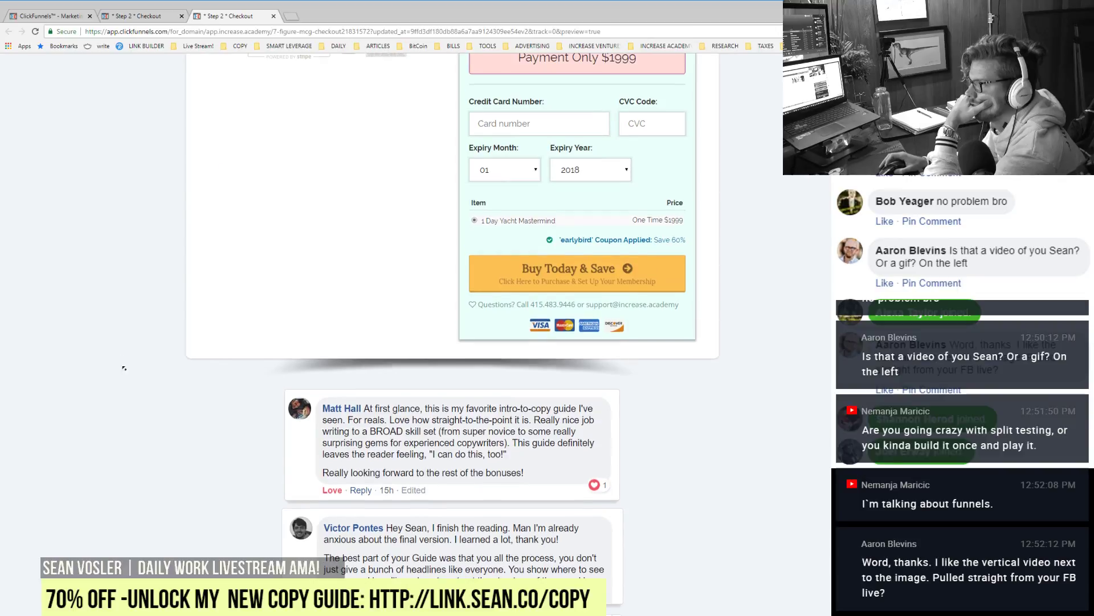
{"action": "scroll", "coordinate": [185, 536], "scroll_direction": "up", "scroll_amount": 20}
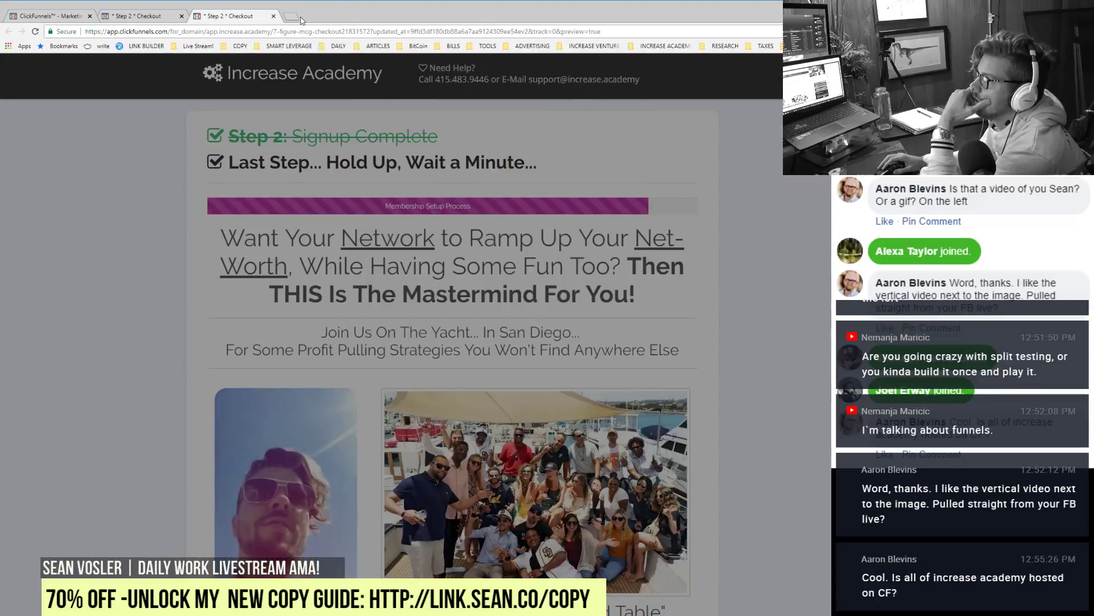
Step: Load the my.increase.academy course dashboard in a new tab
{"action": "left_click", "coordinate": [291, 16]}
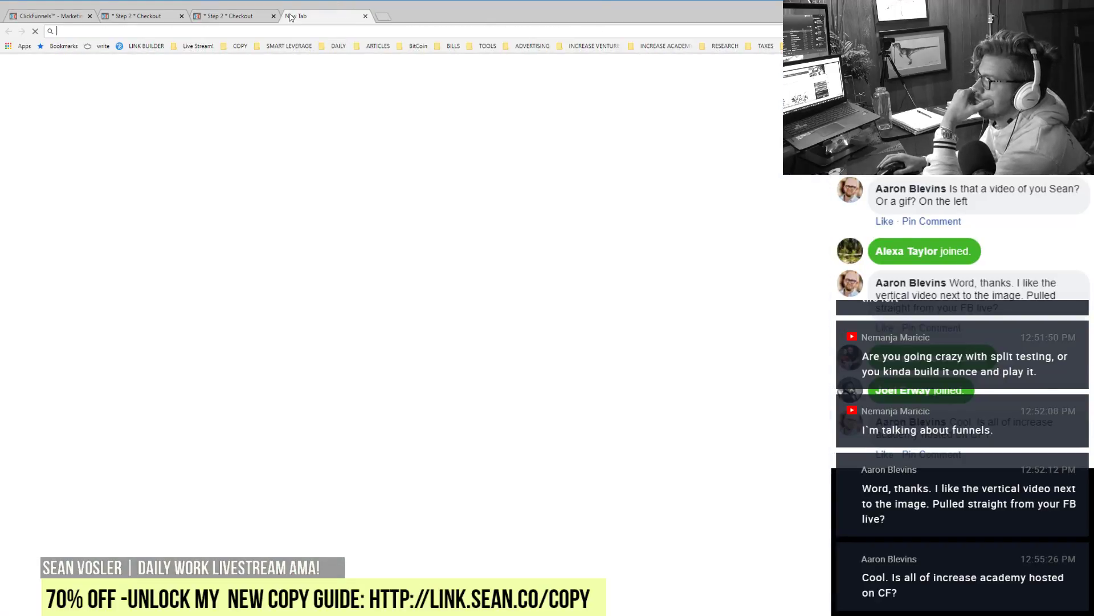
{"action": "type", "text": "my.in"}
{"action": "key", "text": "Return"}
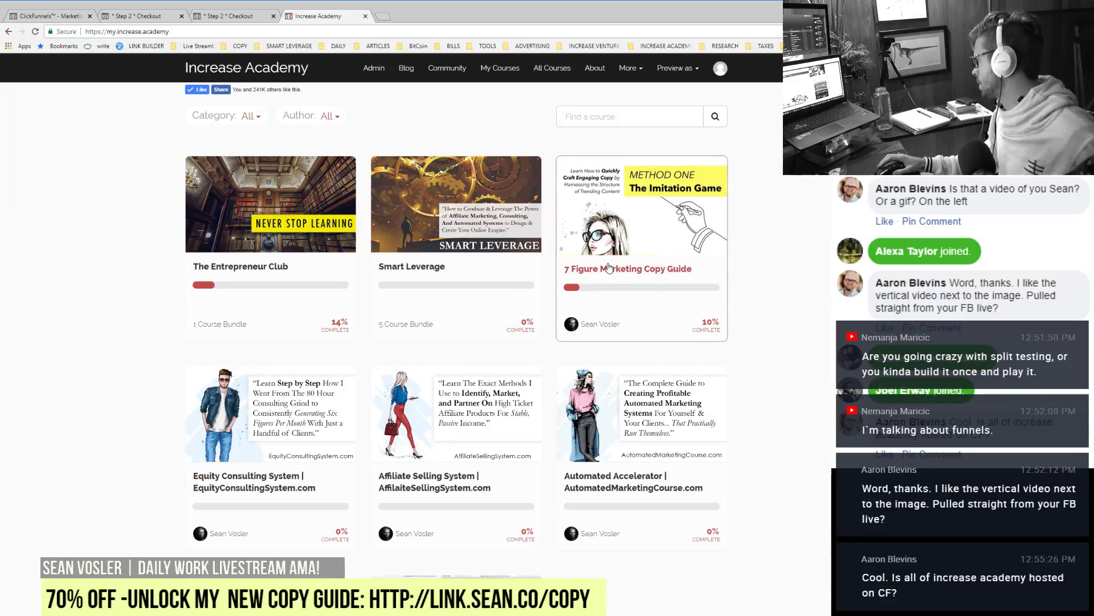
Step: Replace the address with increase.academy and load the blog homepage
{"action": "left_click", "coordinate": [174, 28]}
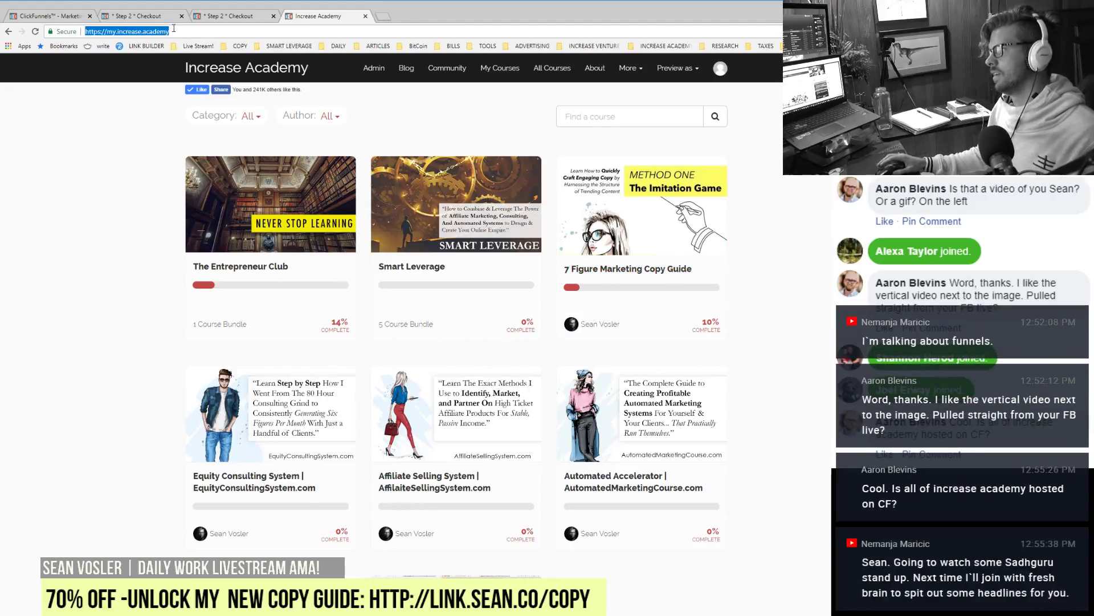
{"action": "type", "text": "incr"}
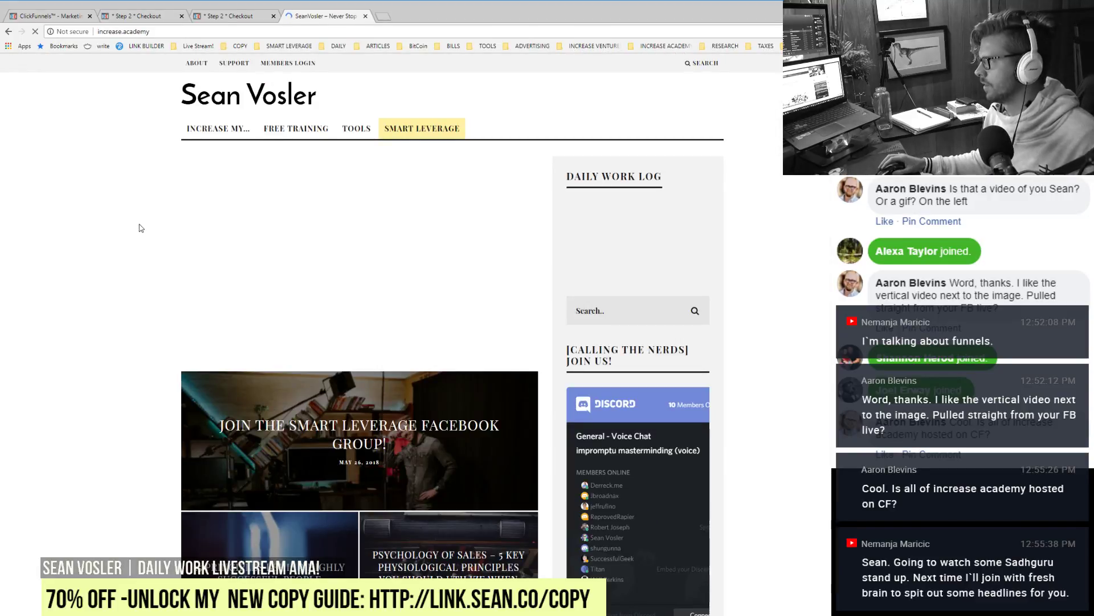
{"action": "scroll", "coordinate": [141, 228], "scroll_direction": "down", "scroll_amount": 5}
{"action": "scroll", "coordinate": [141, 238], "scroll_direction": "down", "scroll_amount": 5}
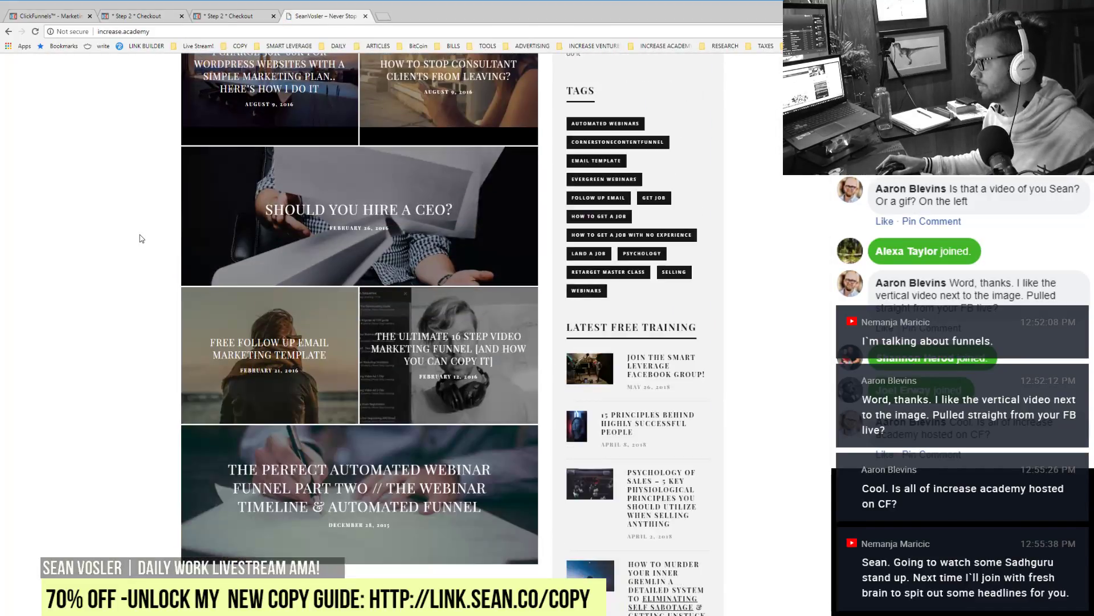
{"action": "scroll", "coordinate": [141, 245], "scroll_direction": "up", "scroll_amount": 15}
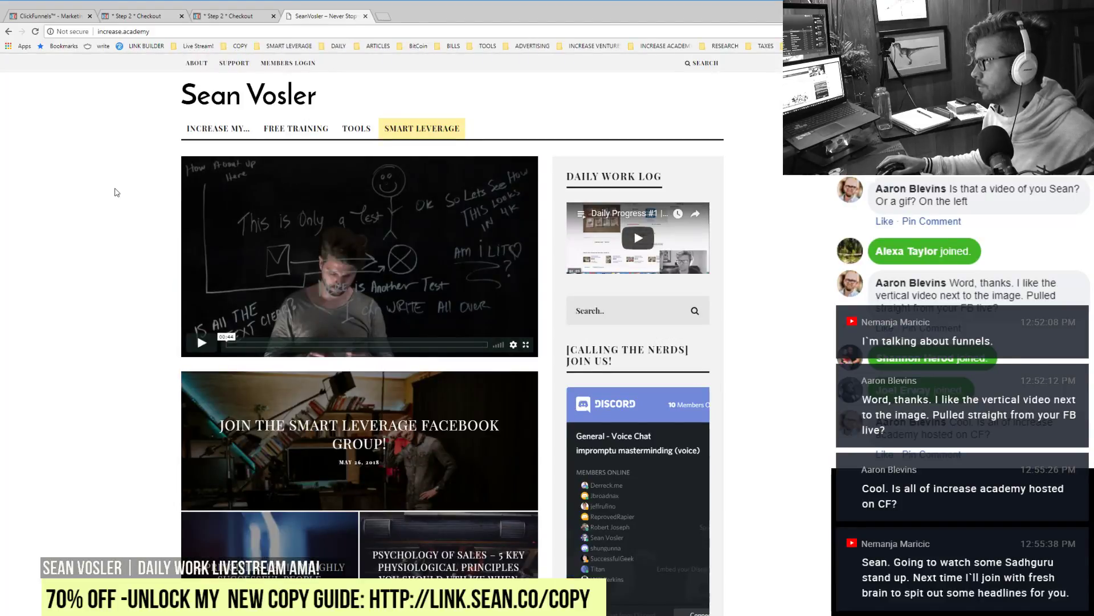
{"action": "key", "text": "F5"}
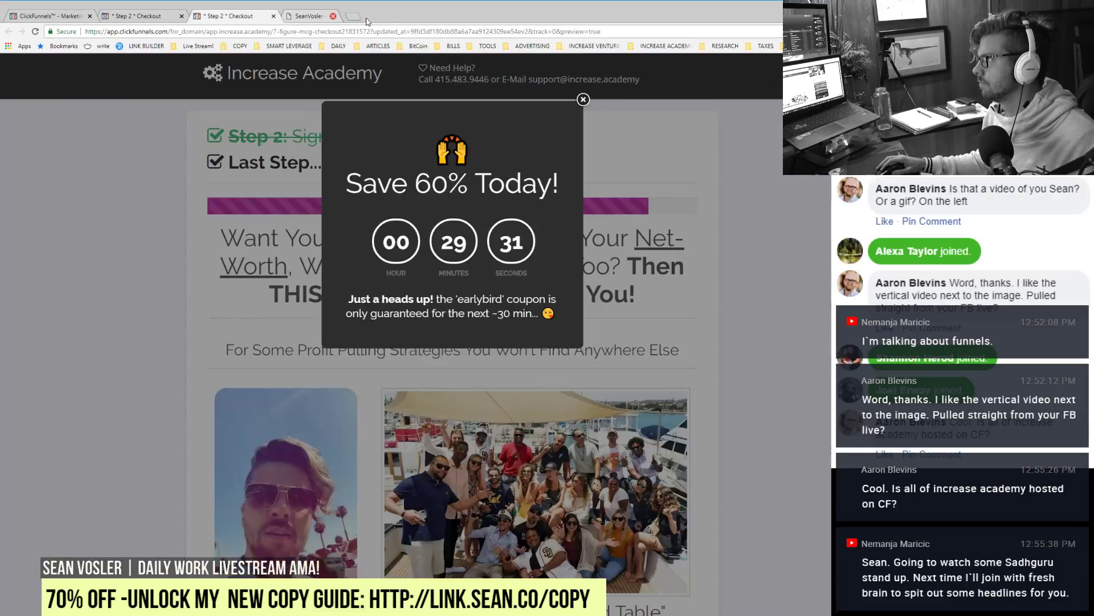
Step: Close the blog tab, dismiss the Save 60% Today popup, and inspect the order form
{"action": "left_click", "coordinate": [365, 16]}
{"action": "left_click", "coordinate": [646, 318]}
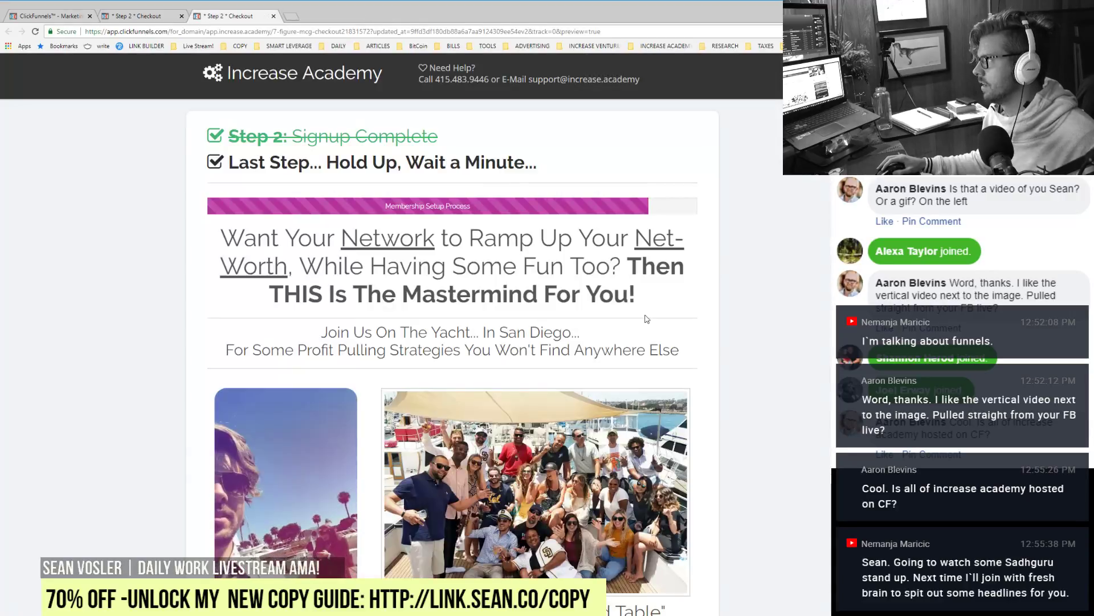
{"action": "scroll", "coordinate": [475, 519], "scroll_direction": "down", "scroll_amount": 10}
{"action": "scroll", "coordinate": [473, 518], "scroll_direction": "down", "scroll_amount": 12}
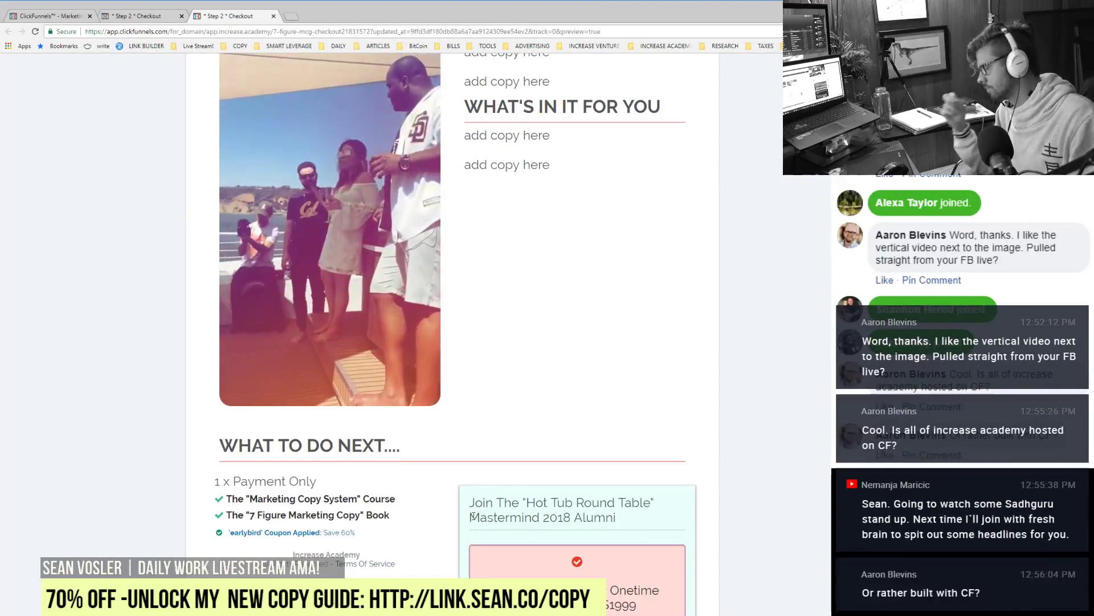
{"action": "scroll", "coordinate": [398, 455], "scroll_direction": "down", "scroll_amount": 12}
{"action": "scroll", "coordinate": [292, 546], "scroll_direction": "up", "scroll_amount": 7}
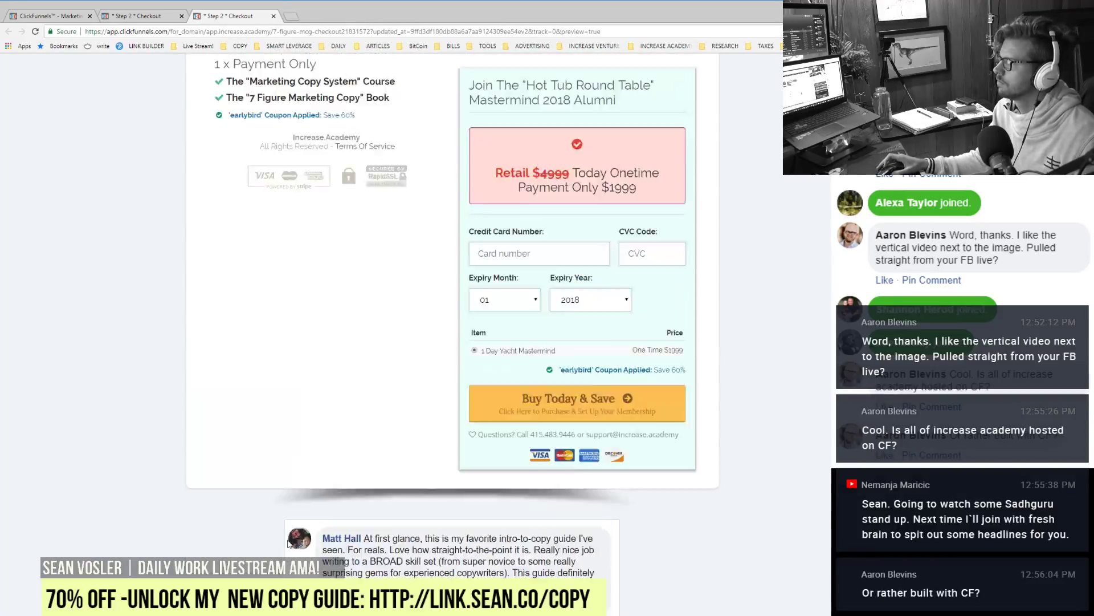
{"action": "left_click", "coordinate": [539, 491]}
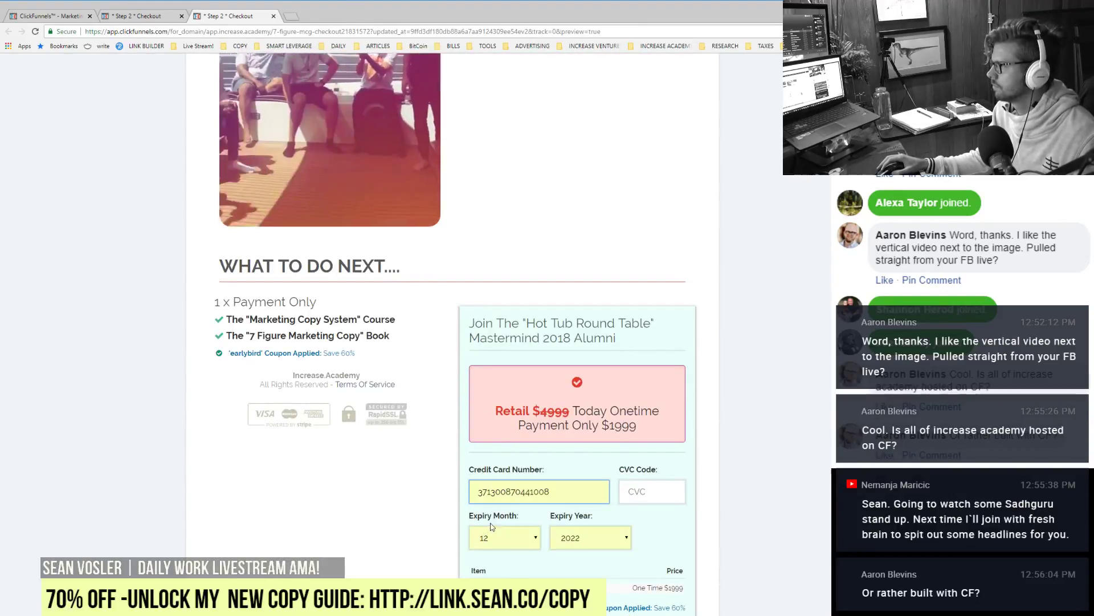
{"action": "left_click", "coordinate": [450, 471]}
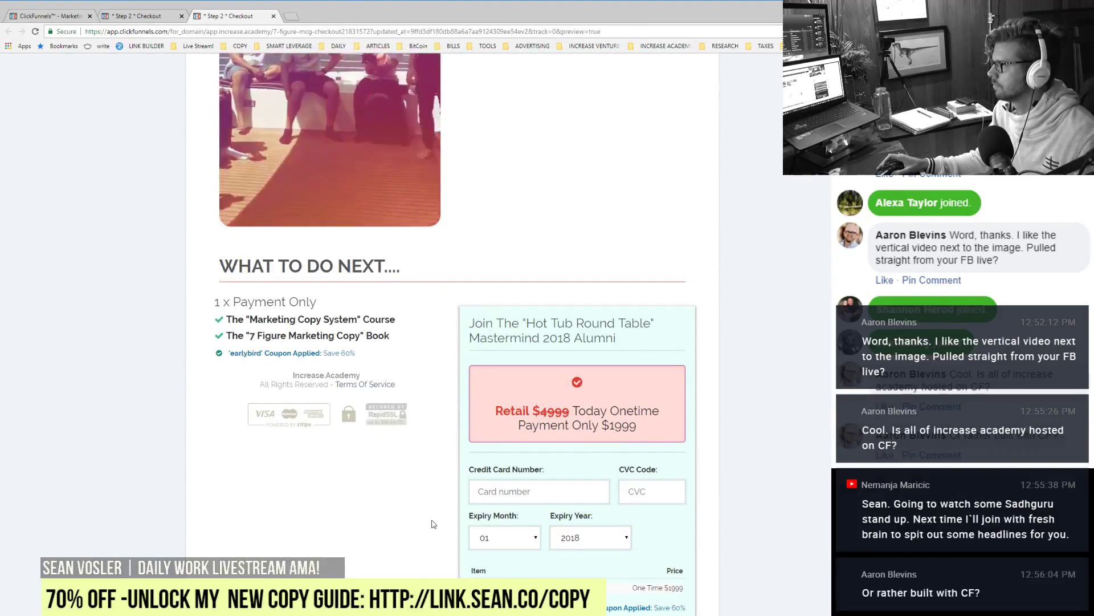
Step: Exit the page editor to the funnel overview and close the leftover preview tab
{"action": "left_click", "coordinate": [136, 16]}
{"action": "scroll", "coordinate": [184, 453], "scroll_direction": "up", "scroll_amount": 15}
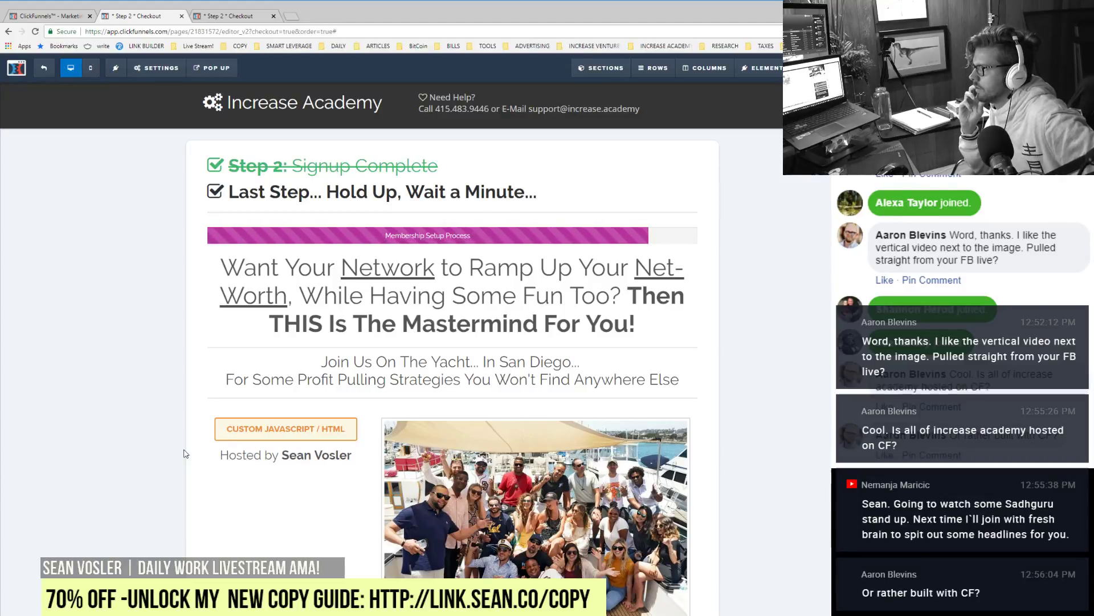
{"action": "left_click", "coordinate": [44, 68]}
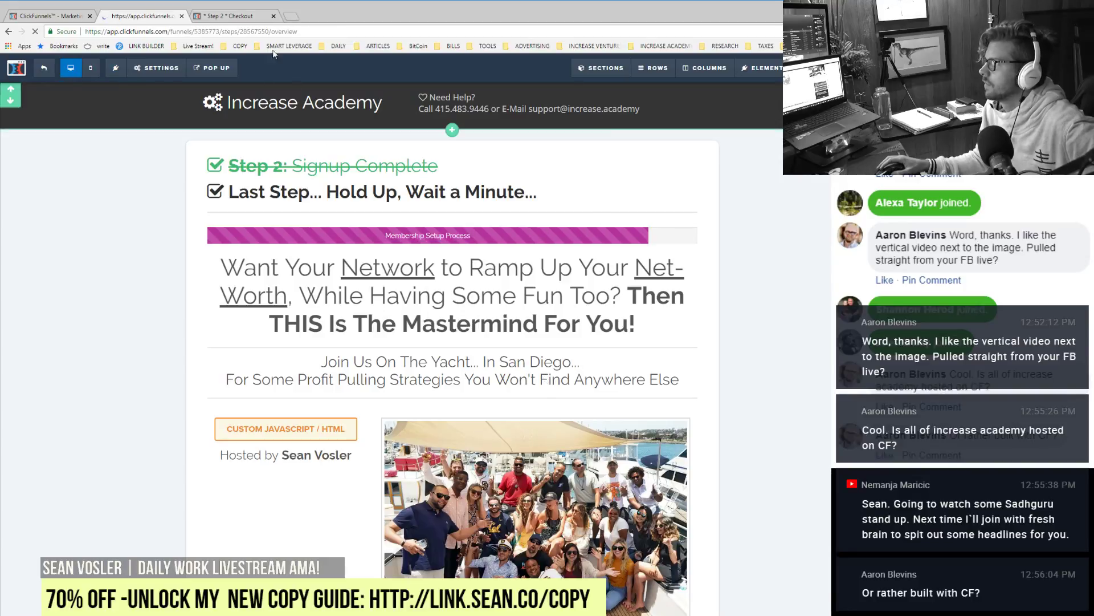
{"action": "left_click", "coordinate": [273, 16]}
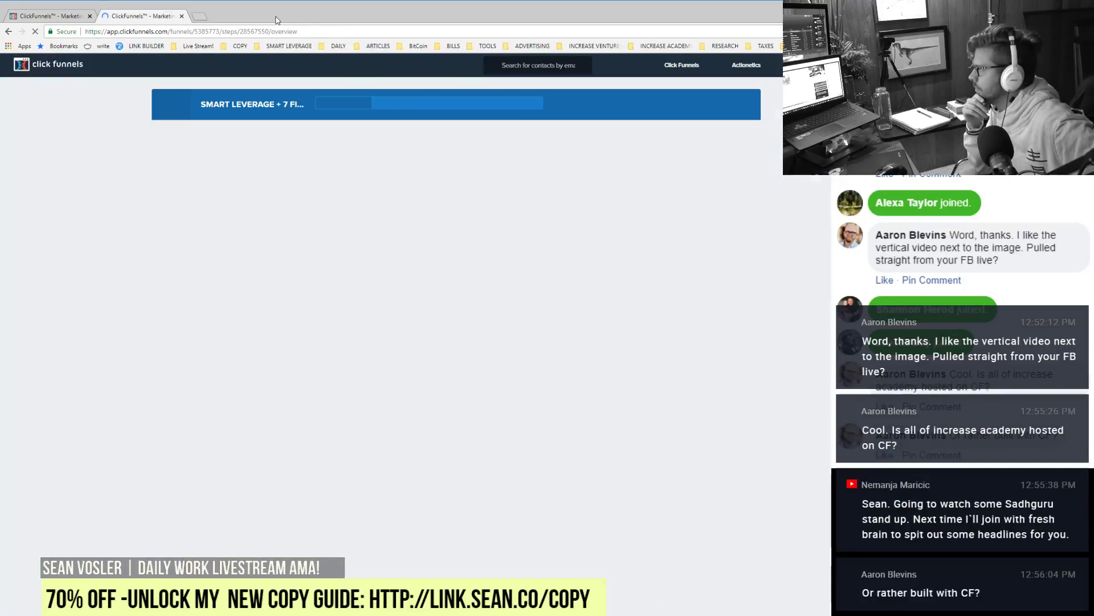